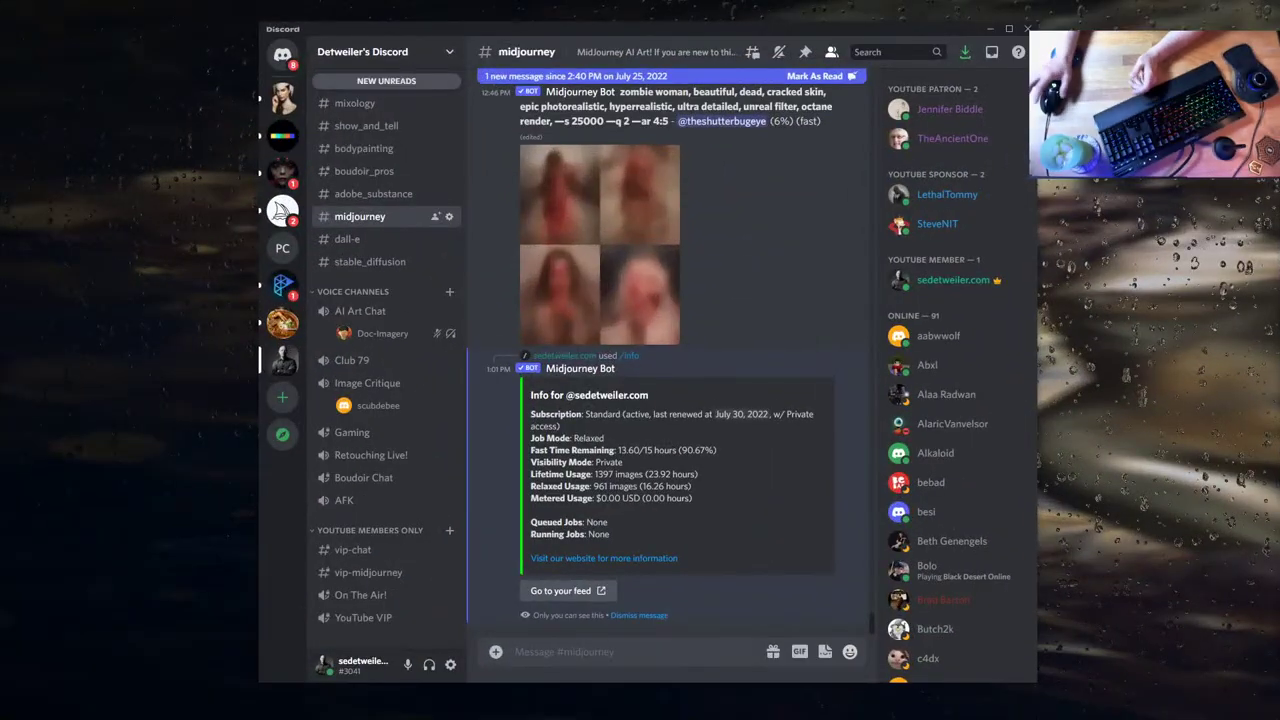
# - Shift the Discord window slightly left and start a /in slash command in #midjourney
pyautogui.moveTo(680, 28); pyautogui.dragTo(602, 43)
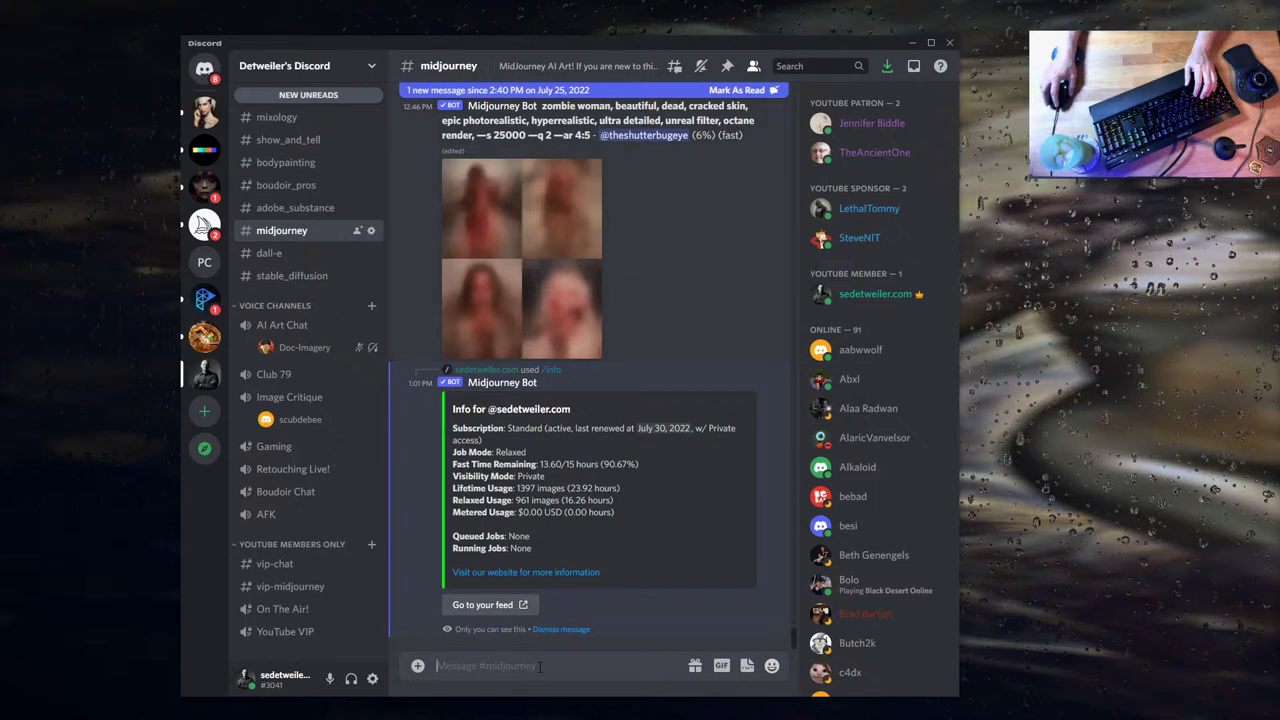
pyautogui.write('/in')
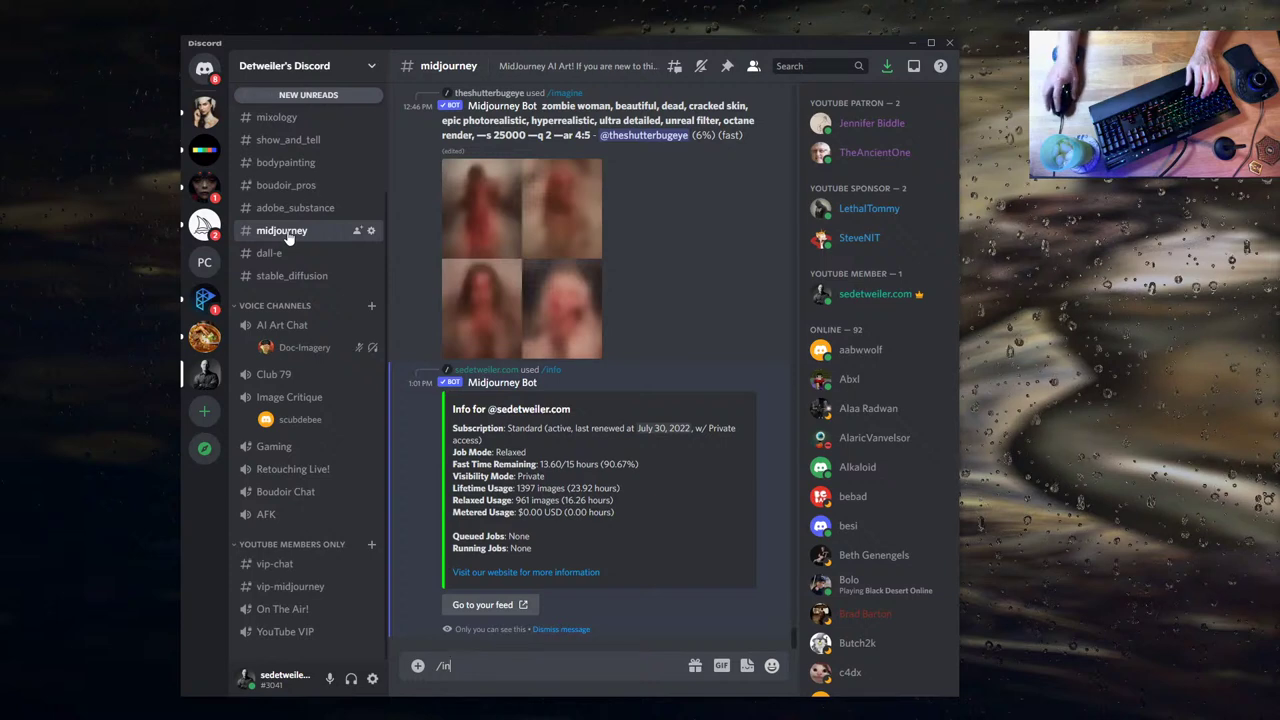
# - Open the empty #vip-midjourney channel
pyautogui.click(293, 588)
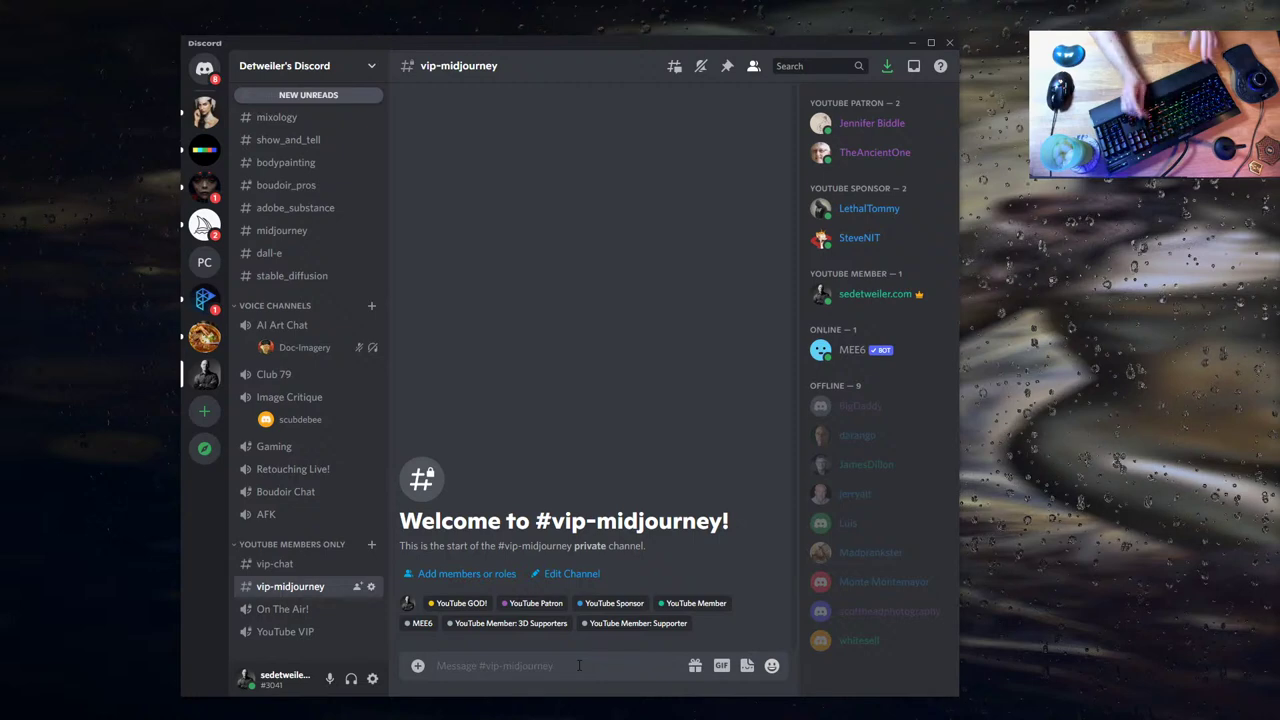
# - Submit an /imagine prompt 'autumn scene with a woman in a dress made of leaves' ending --landscape
pyautogui.write('/i')
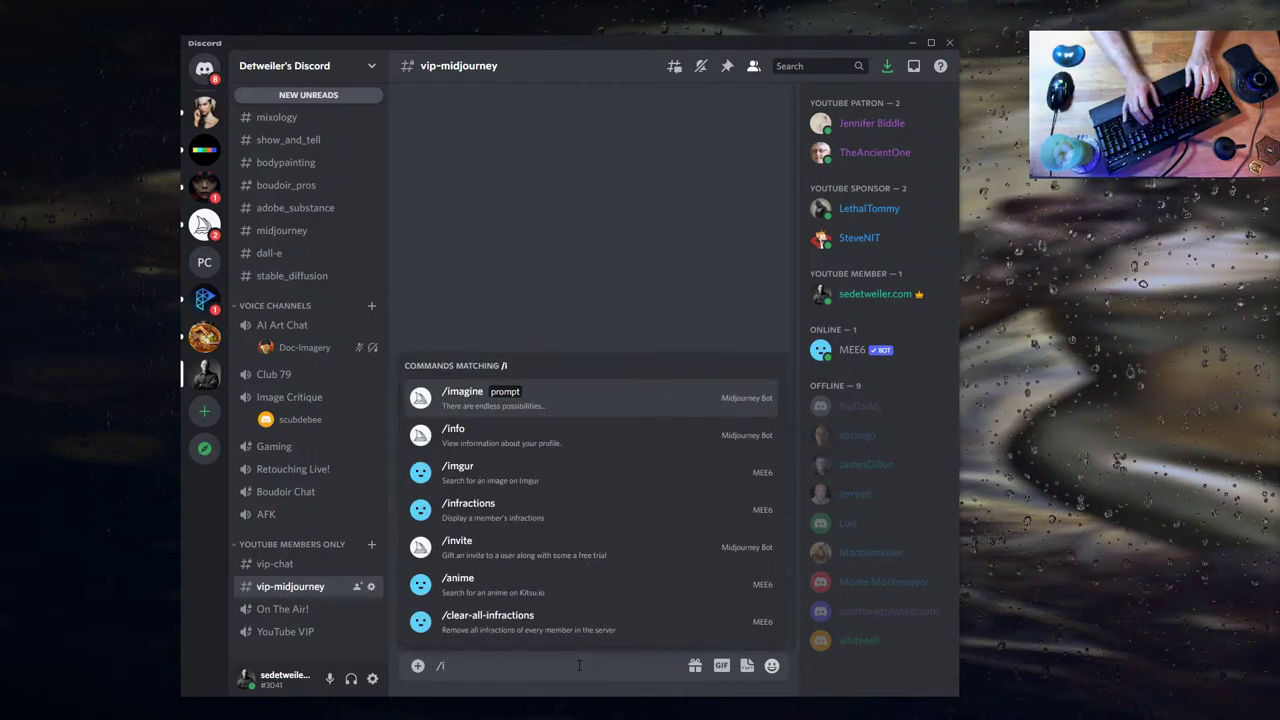
pyautogui.press('Tab')
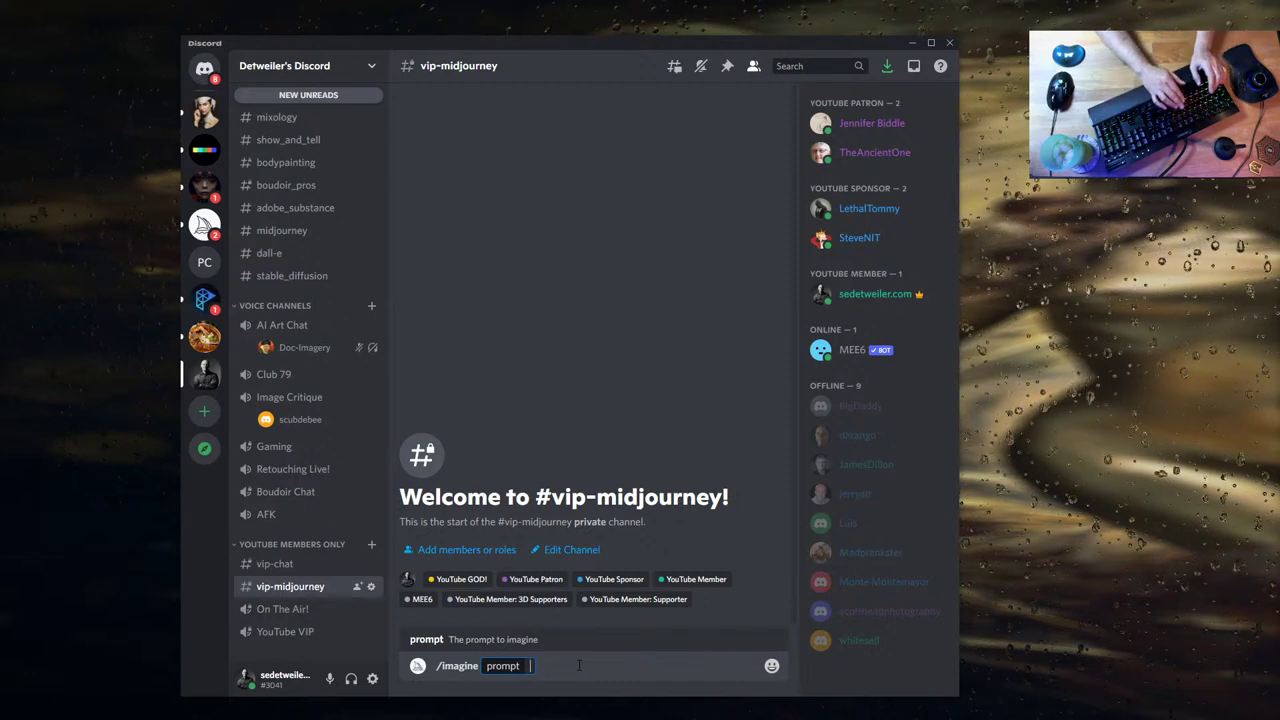
pyautogui.write('autumn')
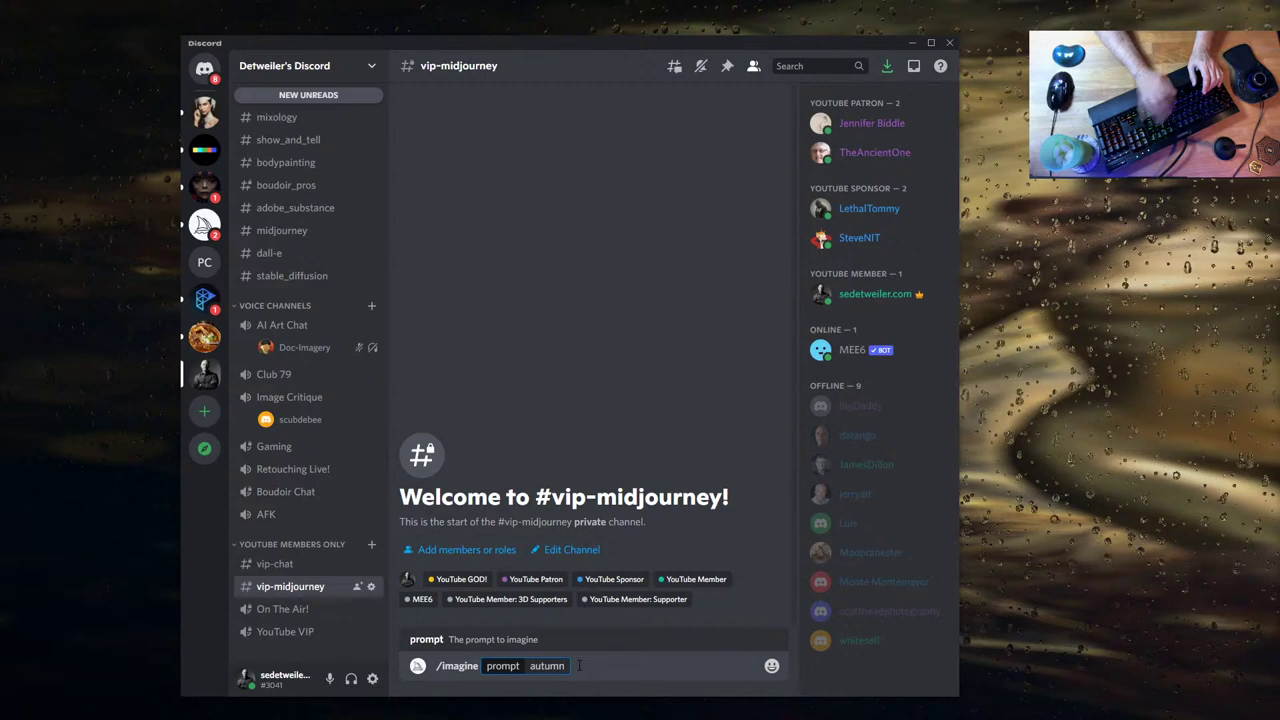
pyautogui.write(' scene')
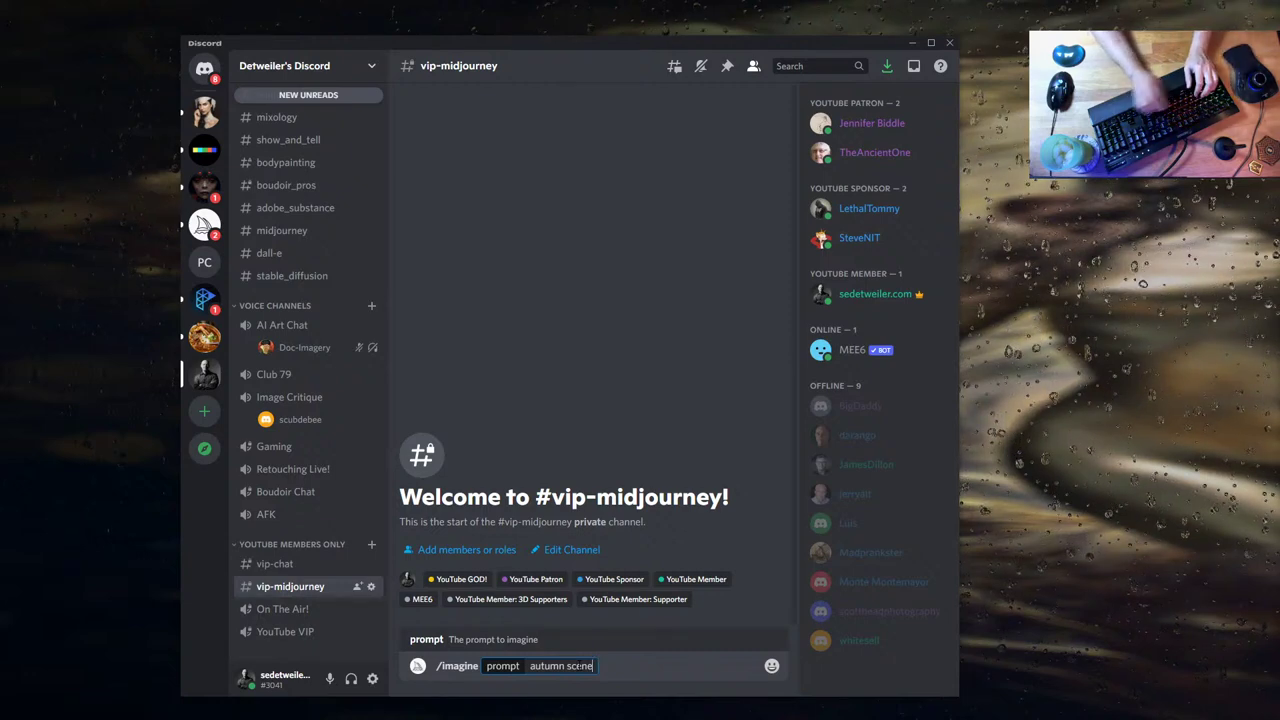
pyautogui.write('with ')
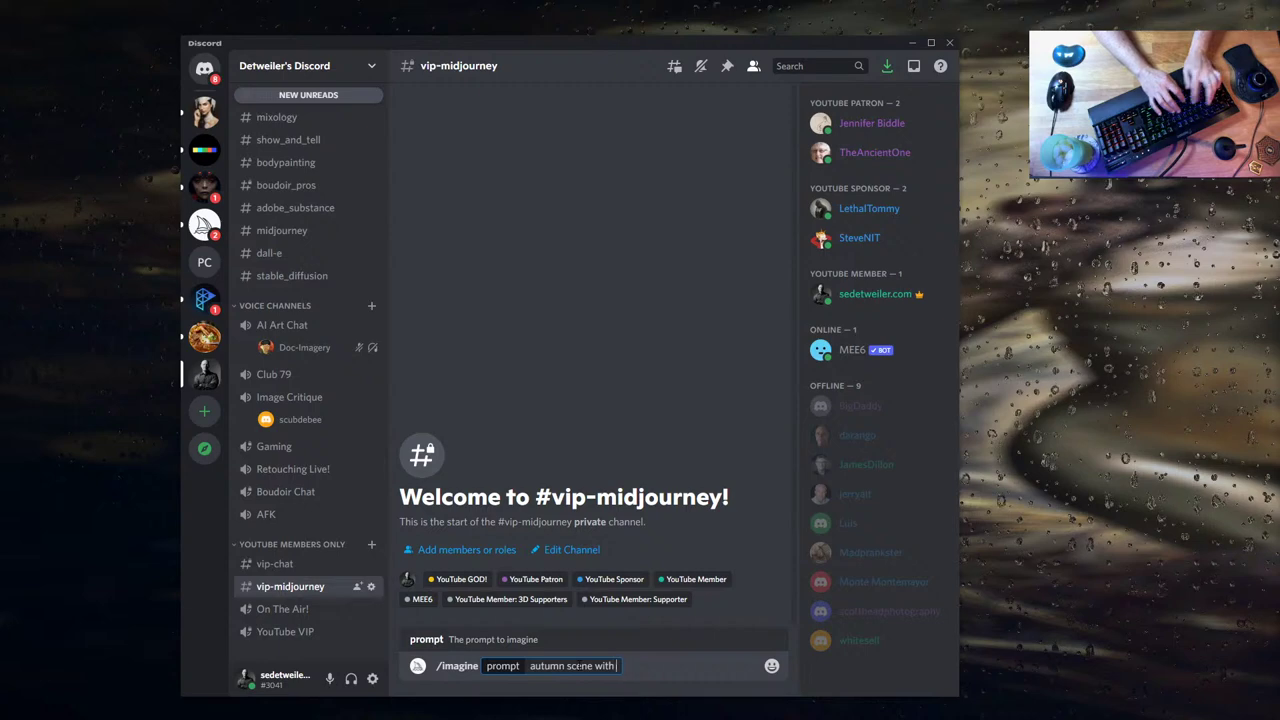
pyautogui.write('a woman in a dress')
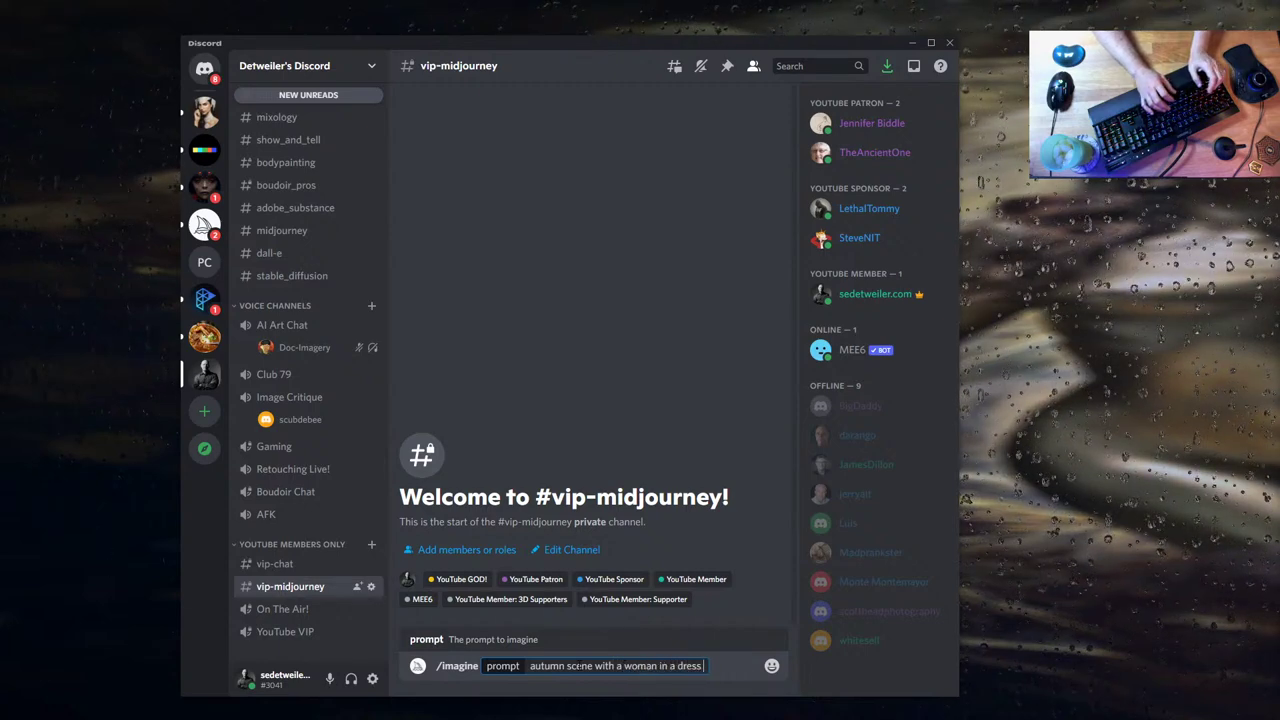
pyautogui.write(' made of leave')
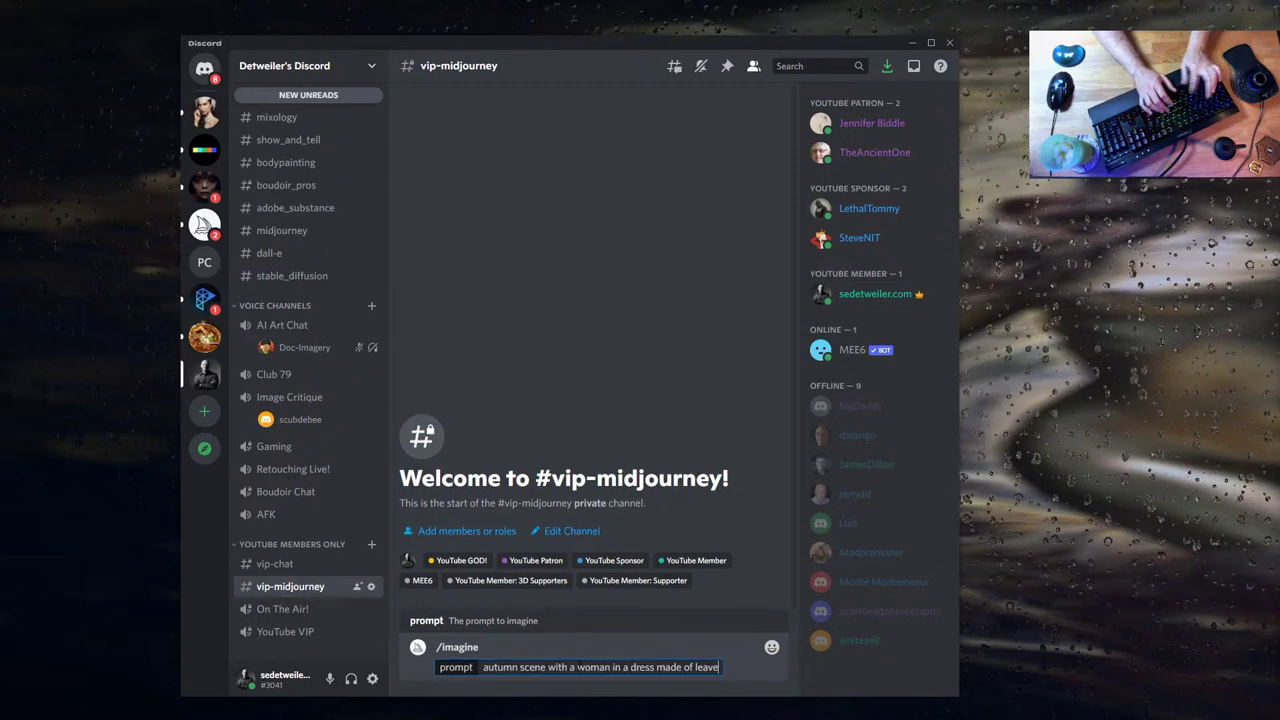
pyautogui.write('s')
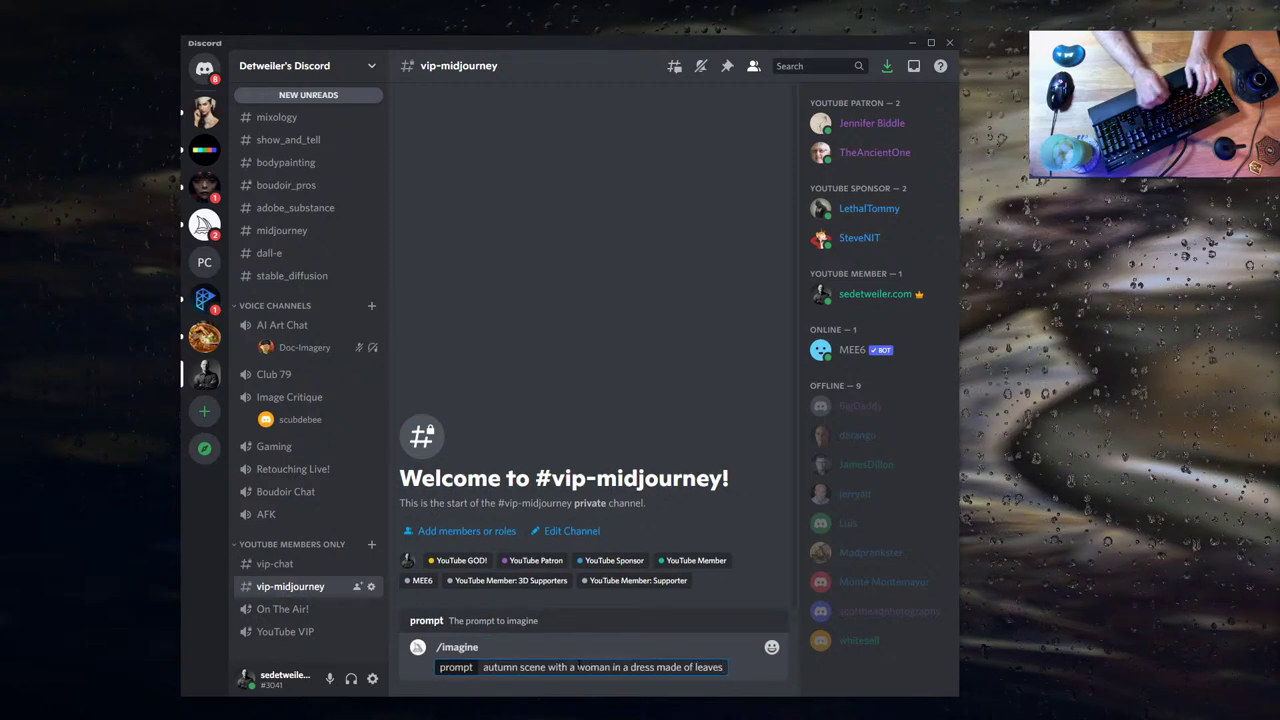
pyautogui.write(', b')
pyautogui.write('ing leaves, forest, fall colors')
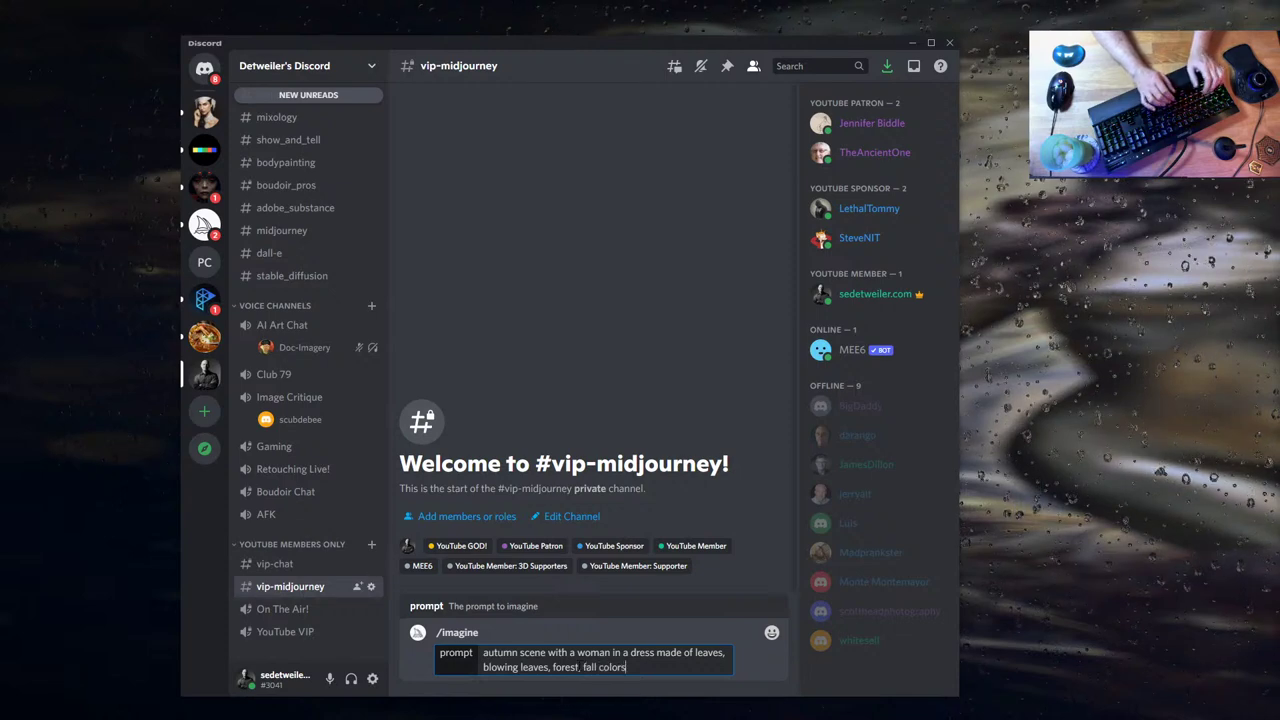
pyautogui.write(',')
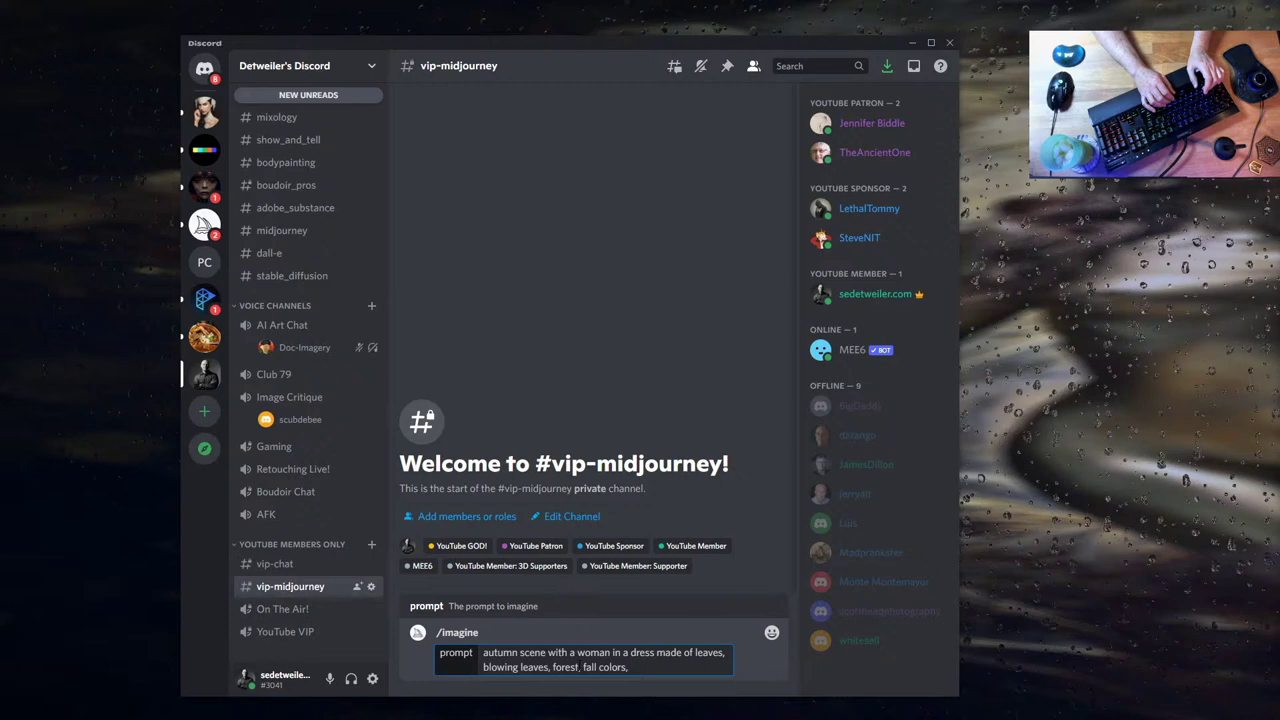
pyautogui.press('BackSpace')
pyautogui.press('BackSpace')
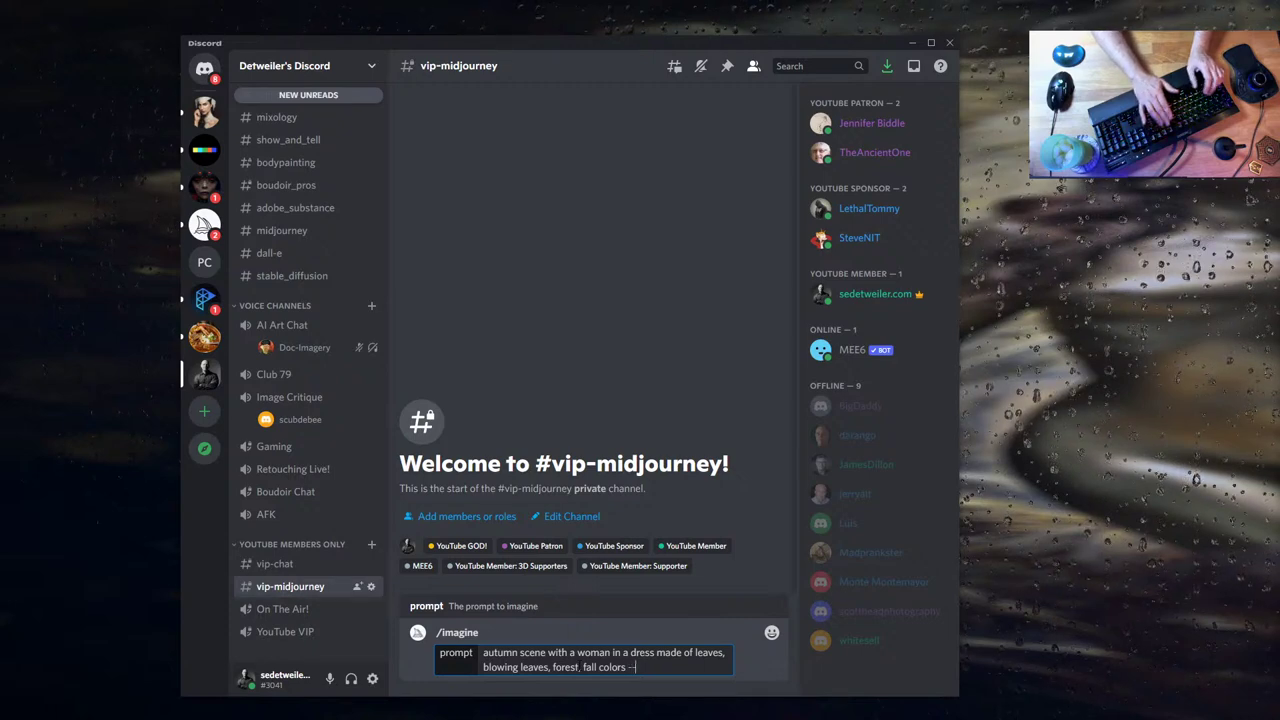
pyautogui.write('--landscape')
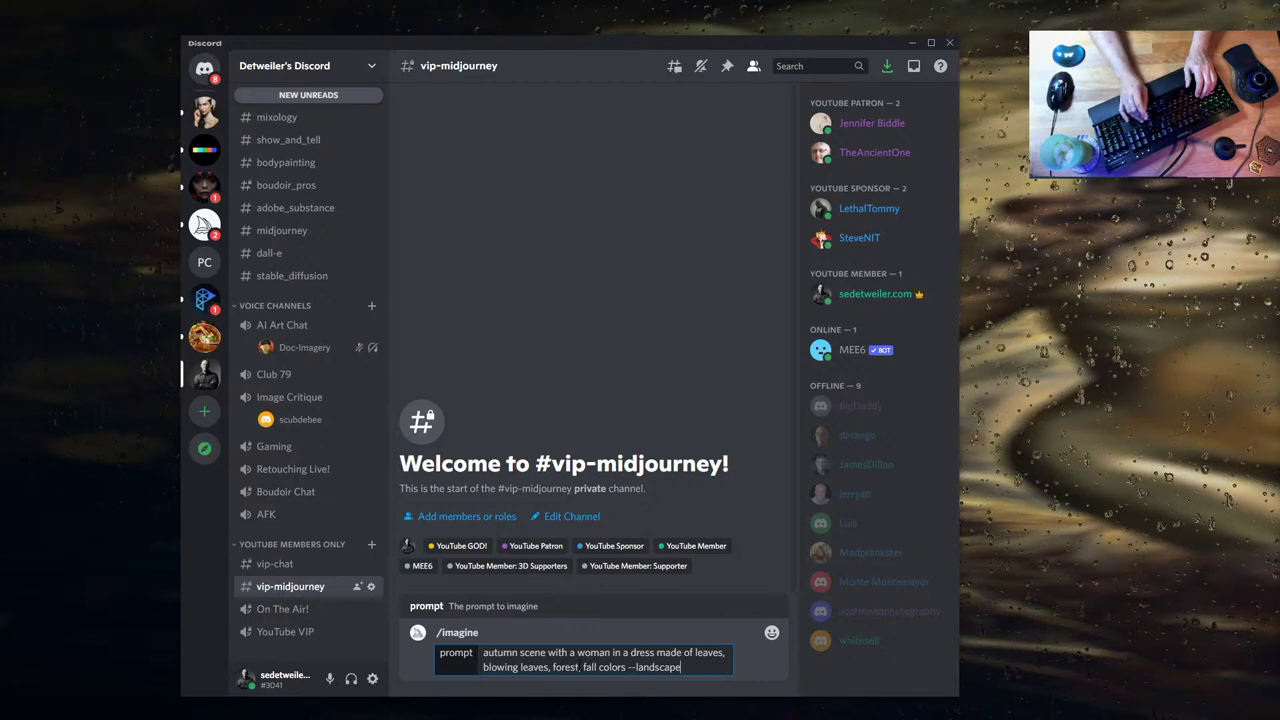
pyautogui.press('Return')
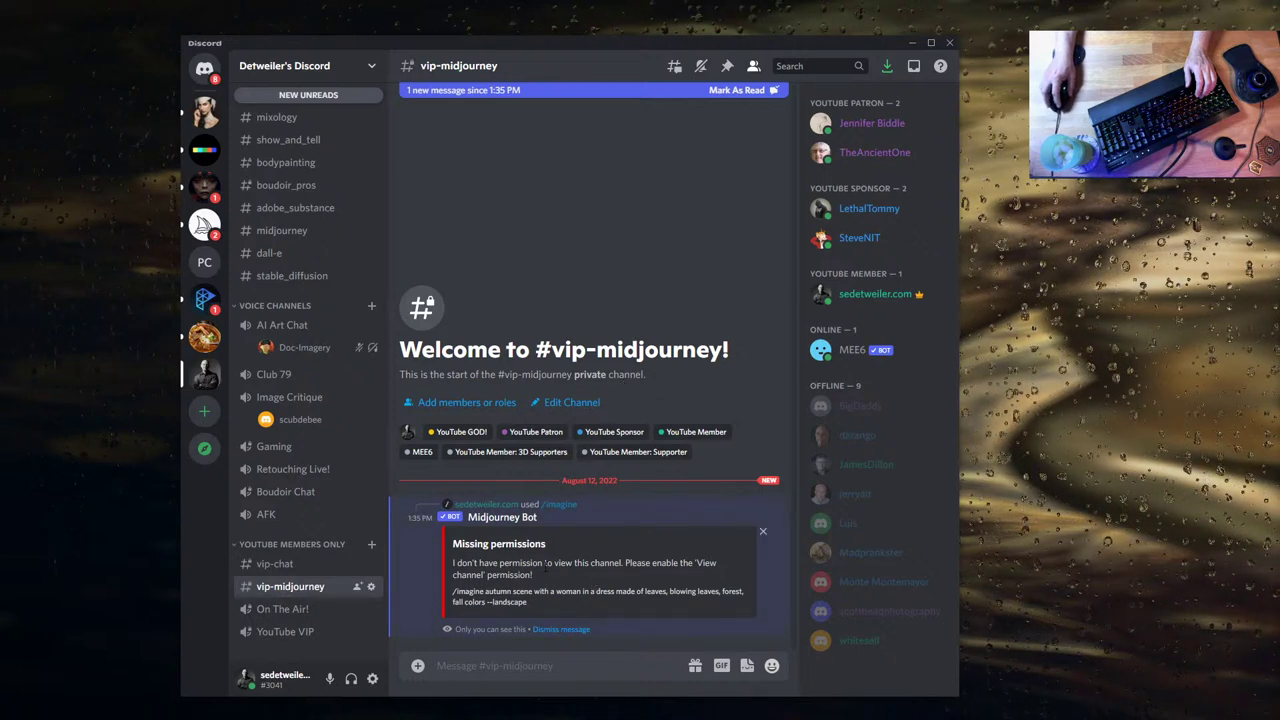
# - Copy the autumn leaf-dress prompt from the error and resend it via /imagine in #midjourney
pyautogui.moveTo(530, 600); pyautogui.dragTo(494, 591)
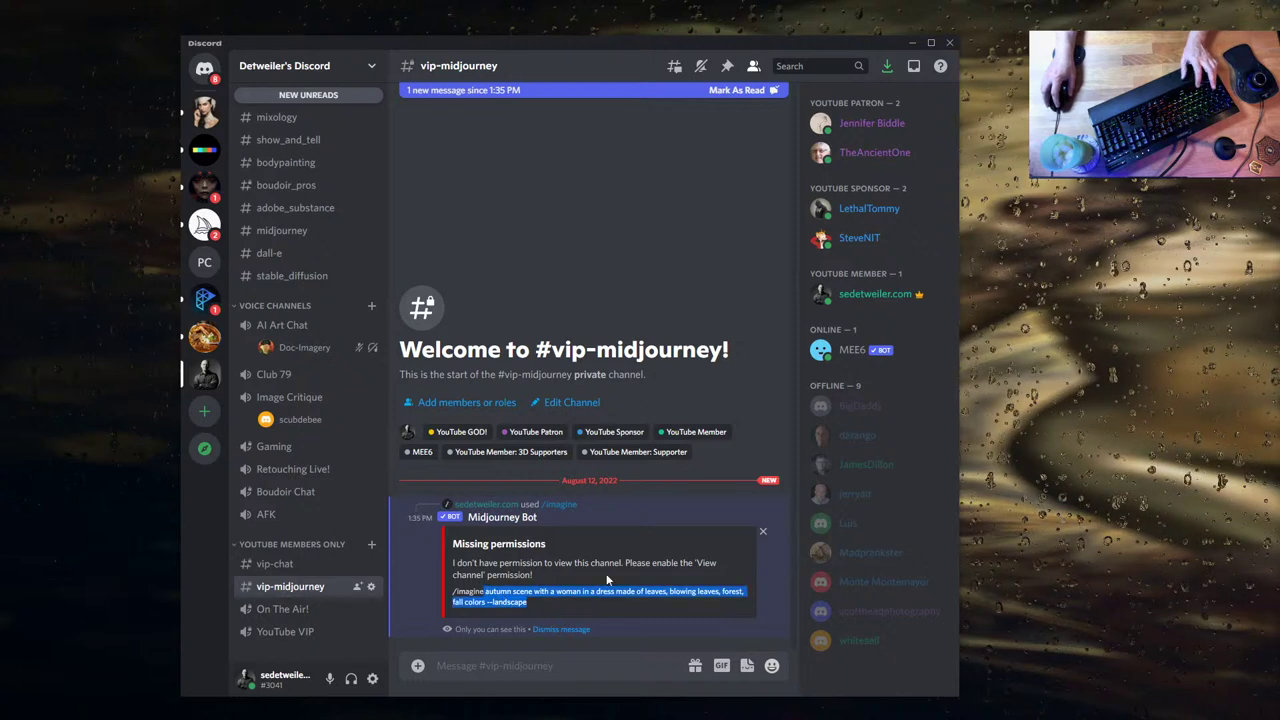
pyautogui.click(297, 234)
pyautogui.write('/in')
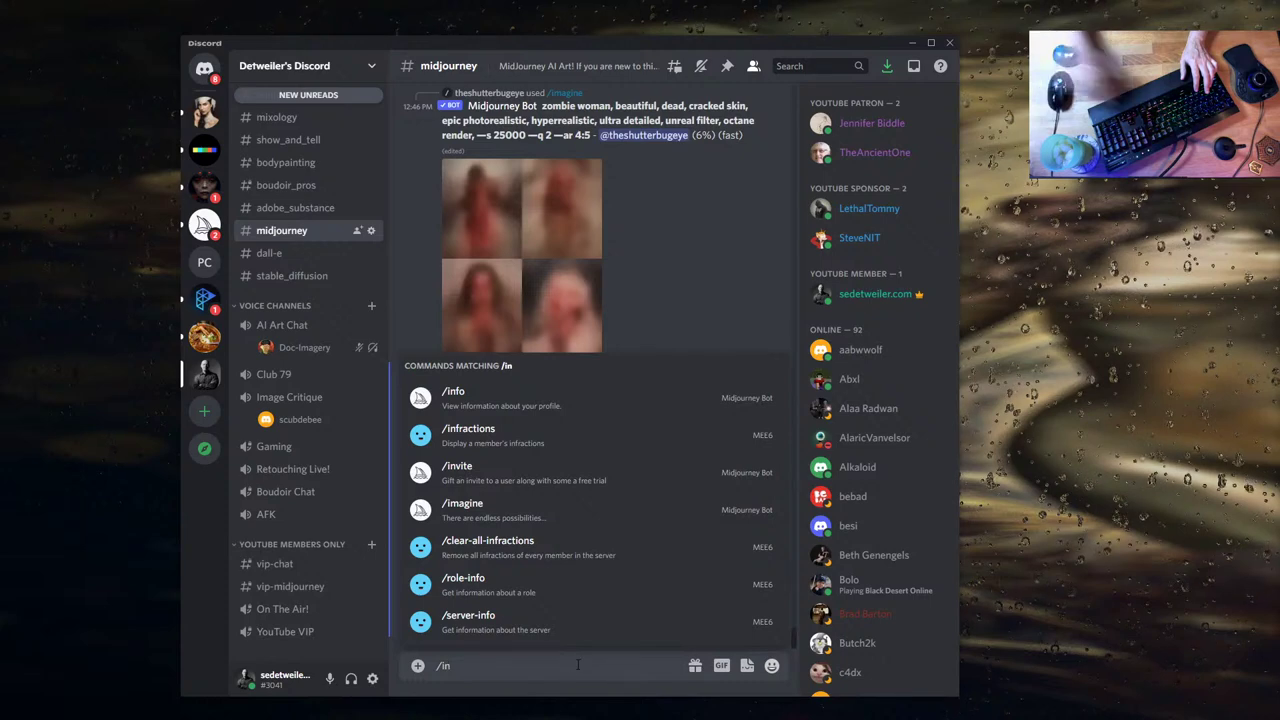
pyautogui.press('Return')
pyautogui.press('Return')
pyautogui.write('/i')
pyautogui.press('Tab')
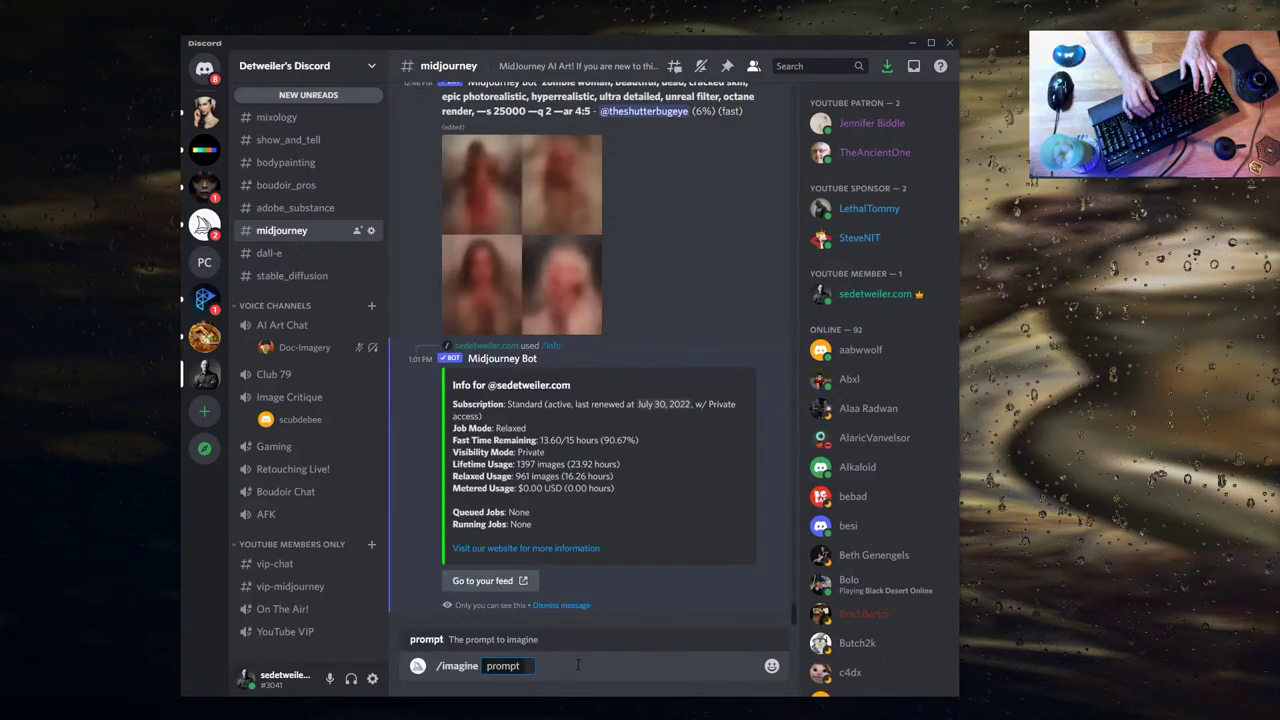
pyautogui.write('autumn scene with a woman in a dress made of leaves, blowing leaves, forest, fall colors --landscape')
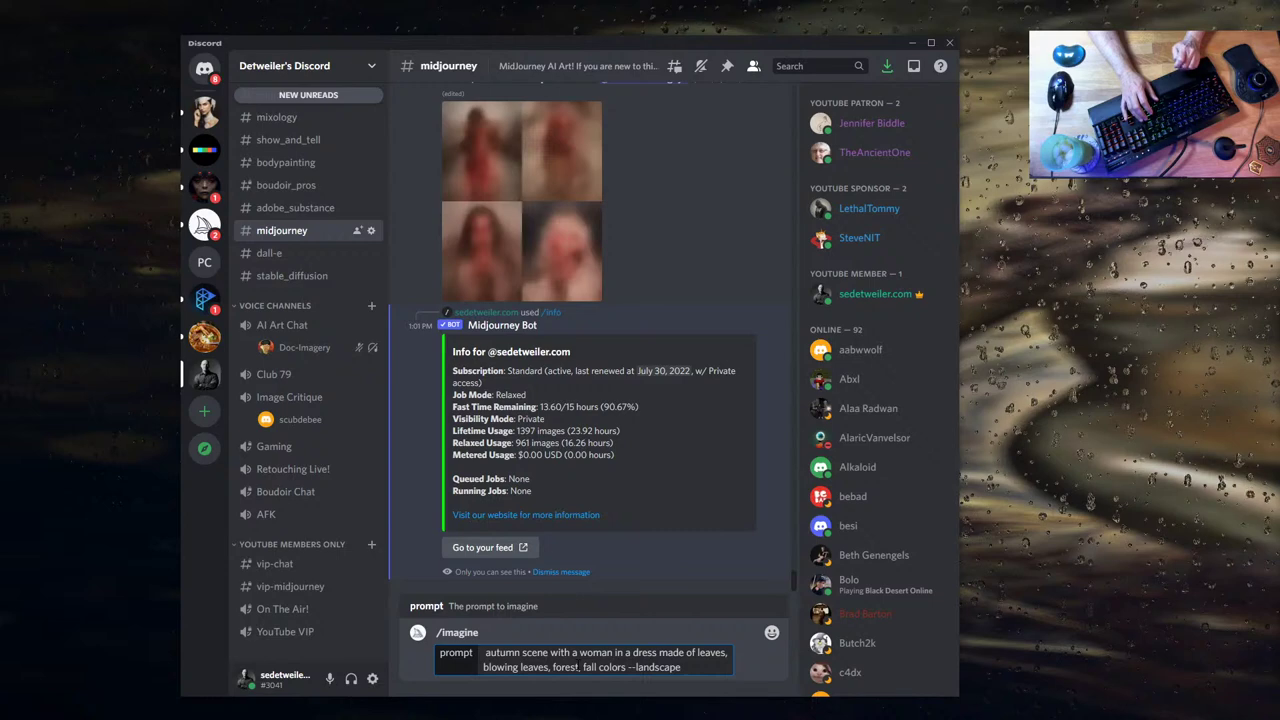
pyautogui.press('Return')
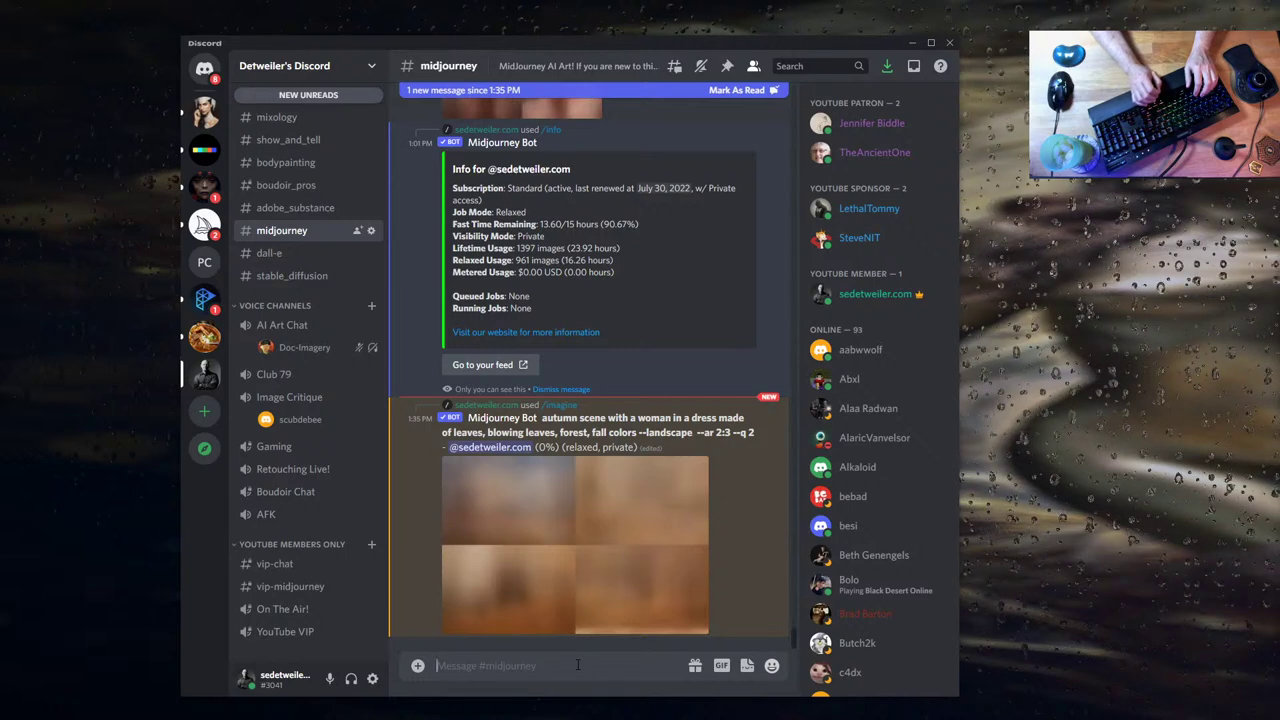
# - Run /prefer option list to show the wide, landscape, portrait and tall custom options
pyautogui.write('/pre')
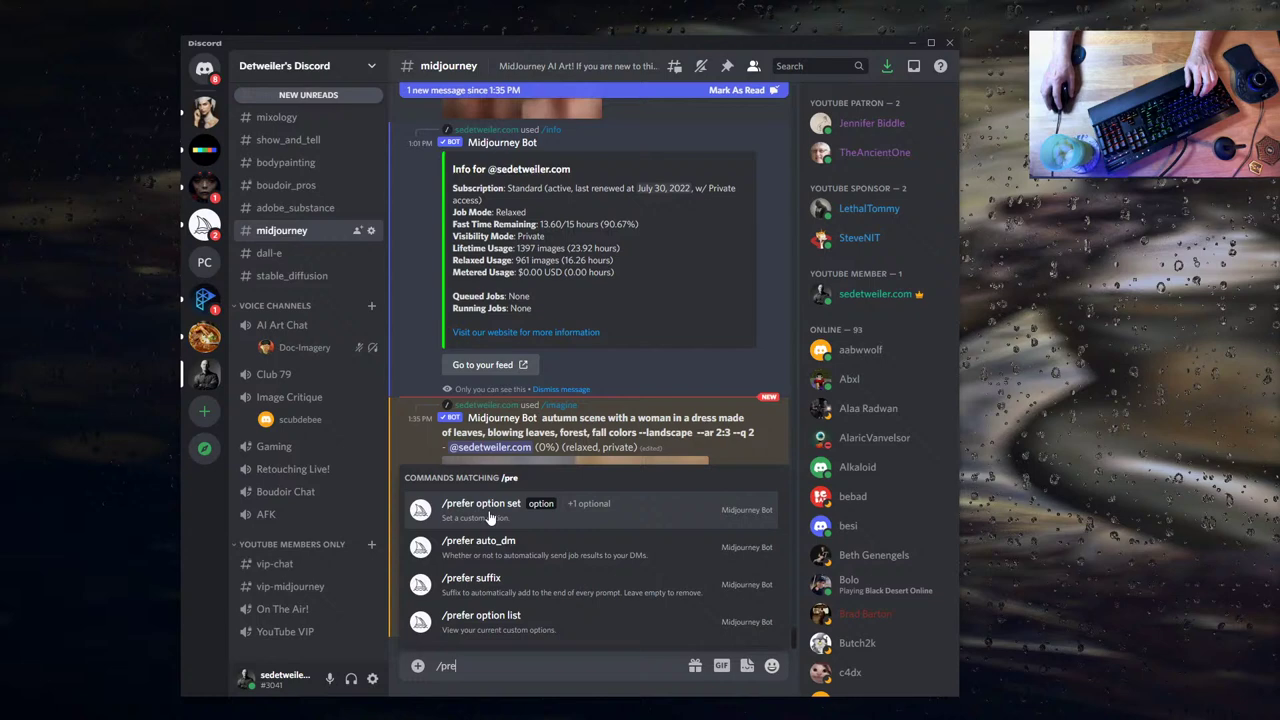
pyautogui.click(504, 620)
pyautogui.press('Return')
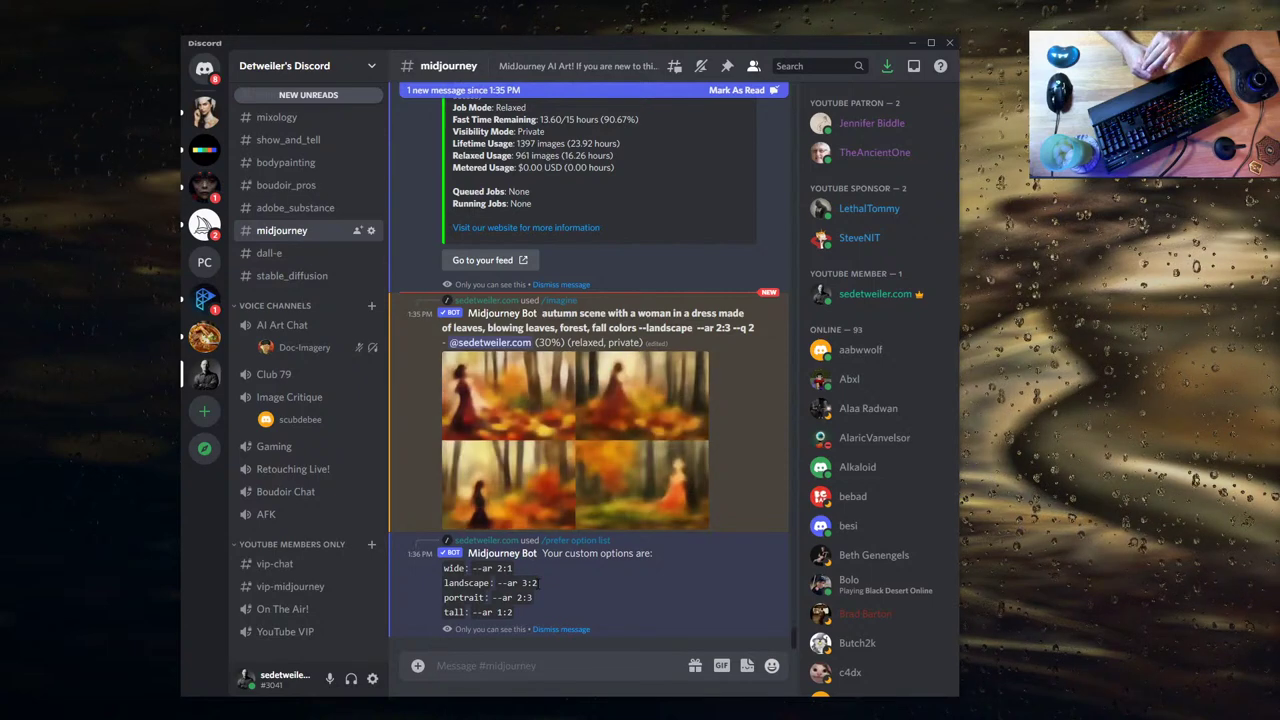
# - Dismiss the /pre suggestions and enlarge the finished leaf-dress grid from the Mentions inbox
pyautogui.write('/pre')
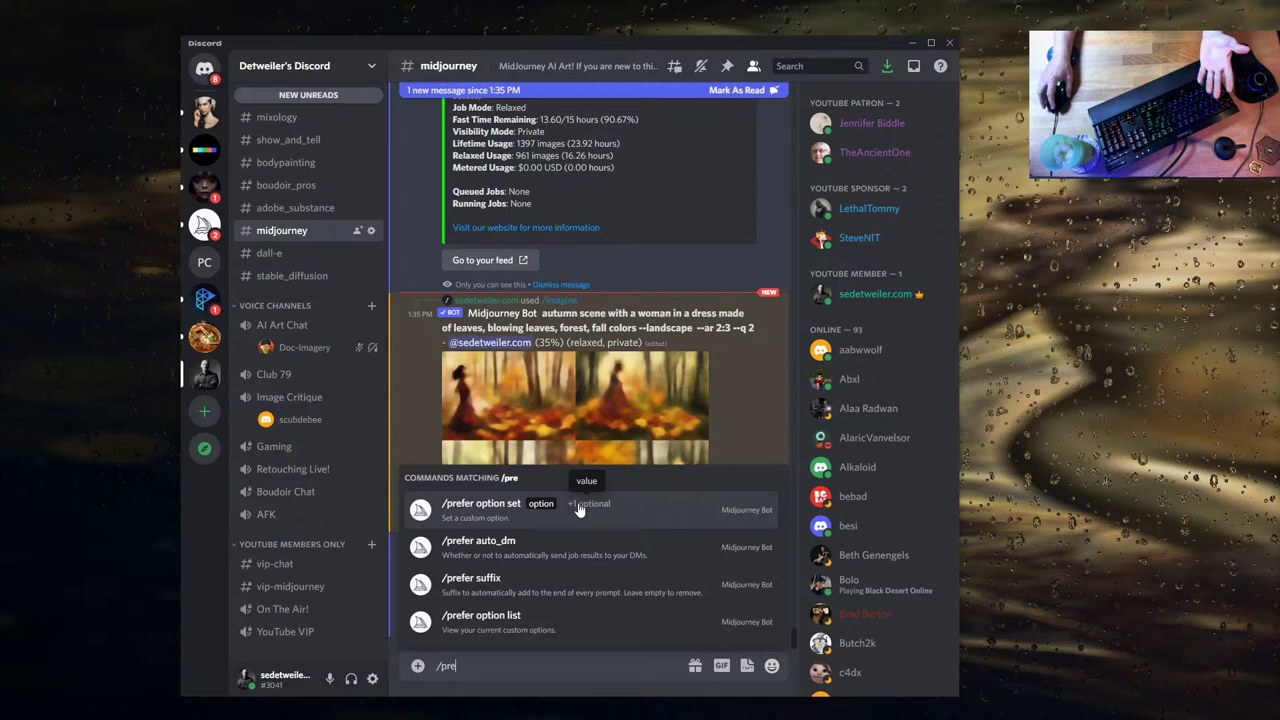
pyautogui.click(757, 404)
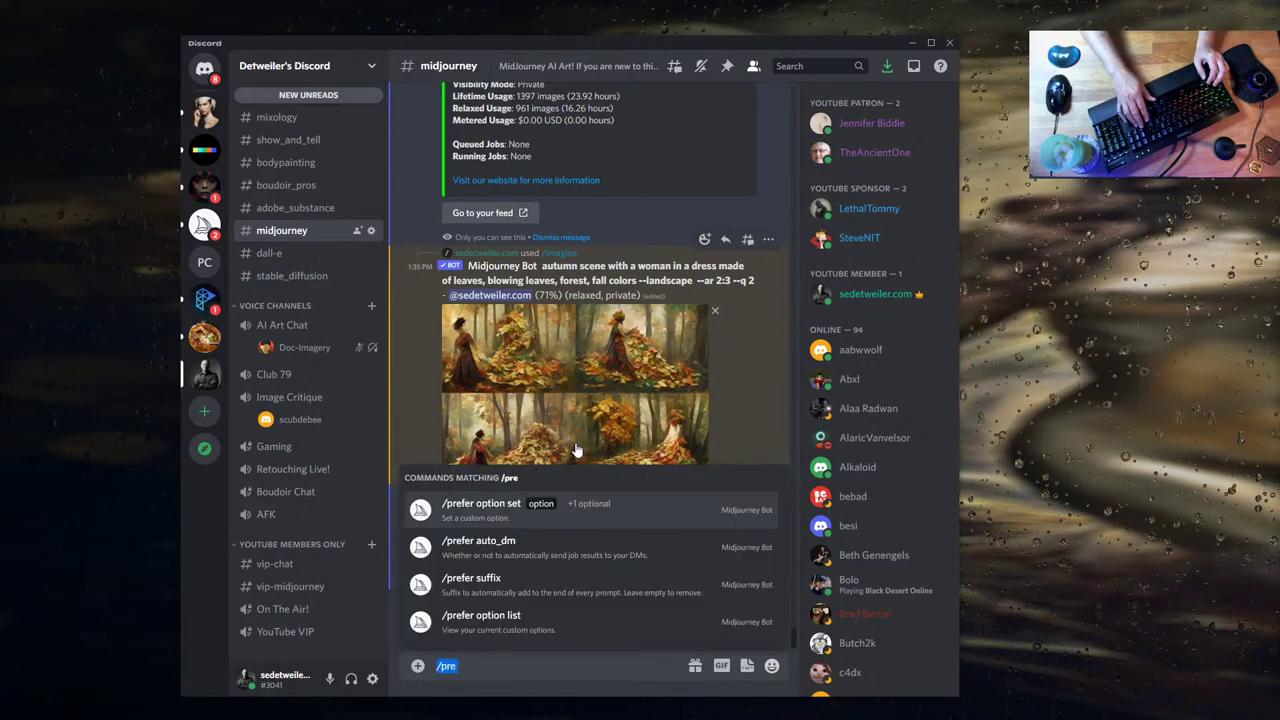
pyautogui.press('Escape')
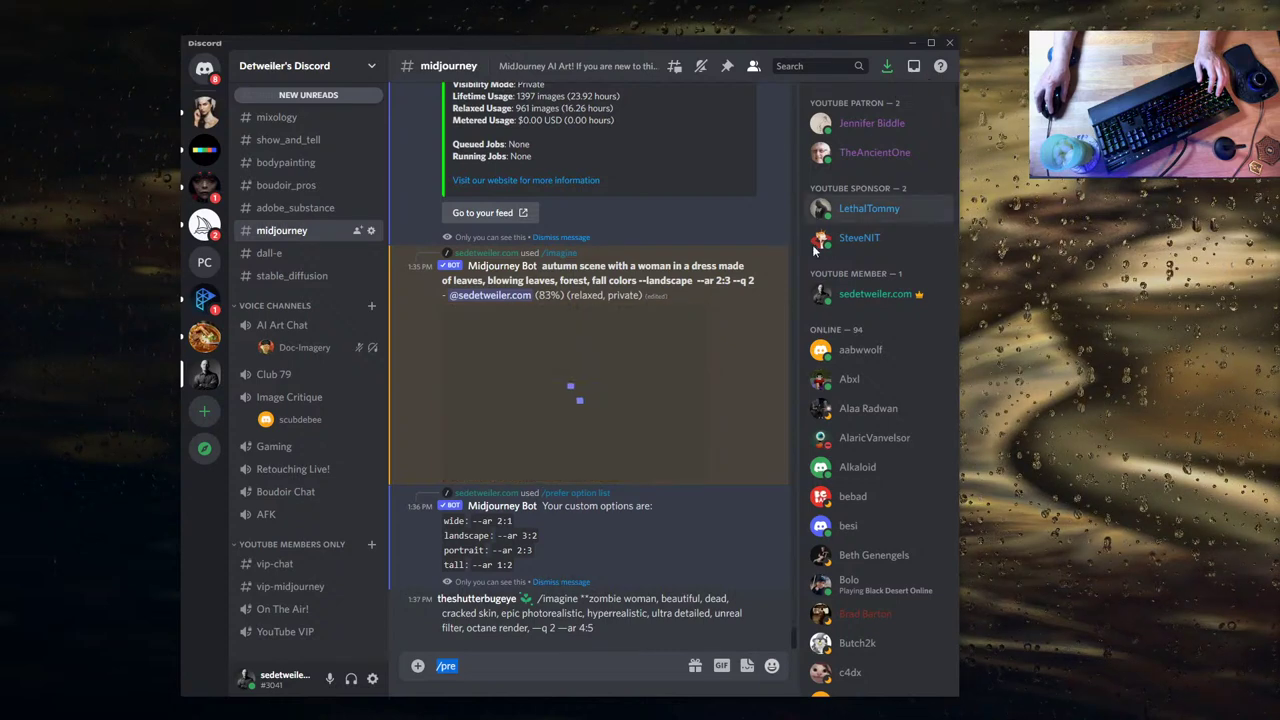
pyautogui.click(914, 68)
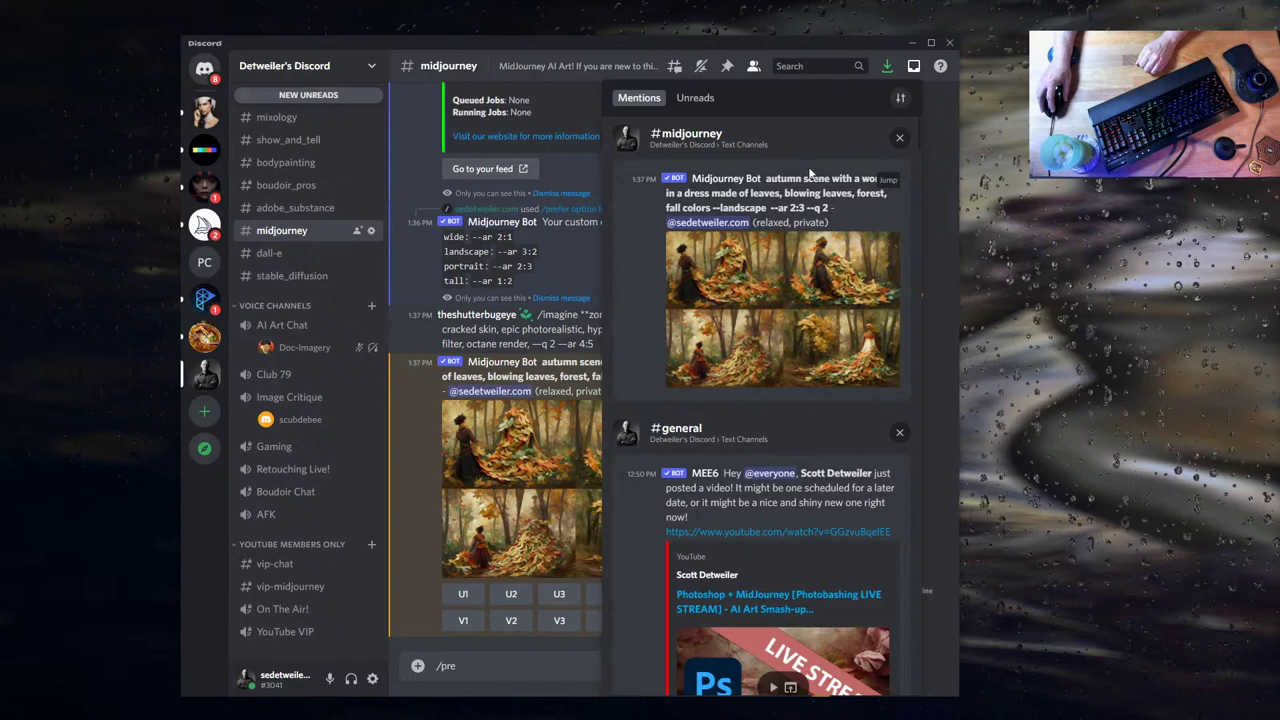
pyautogui.click(913, 67)
pyautogui.click(913, 67)
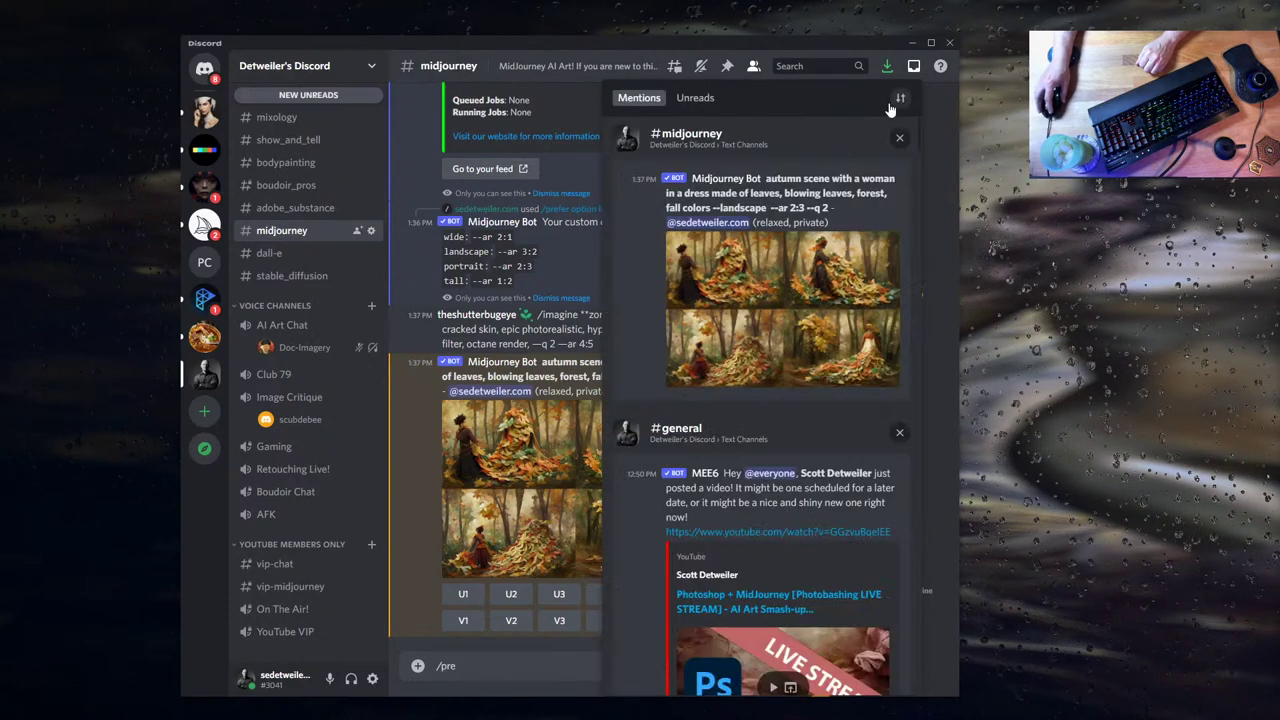
pyautogui.click(776, 260)
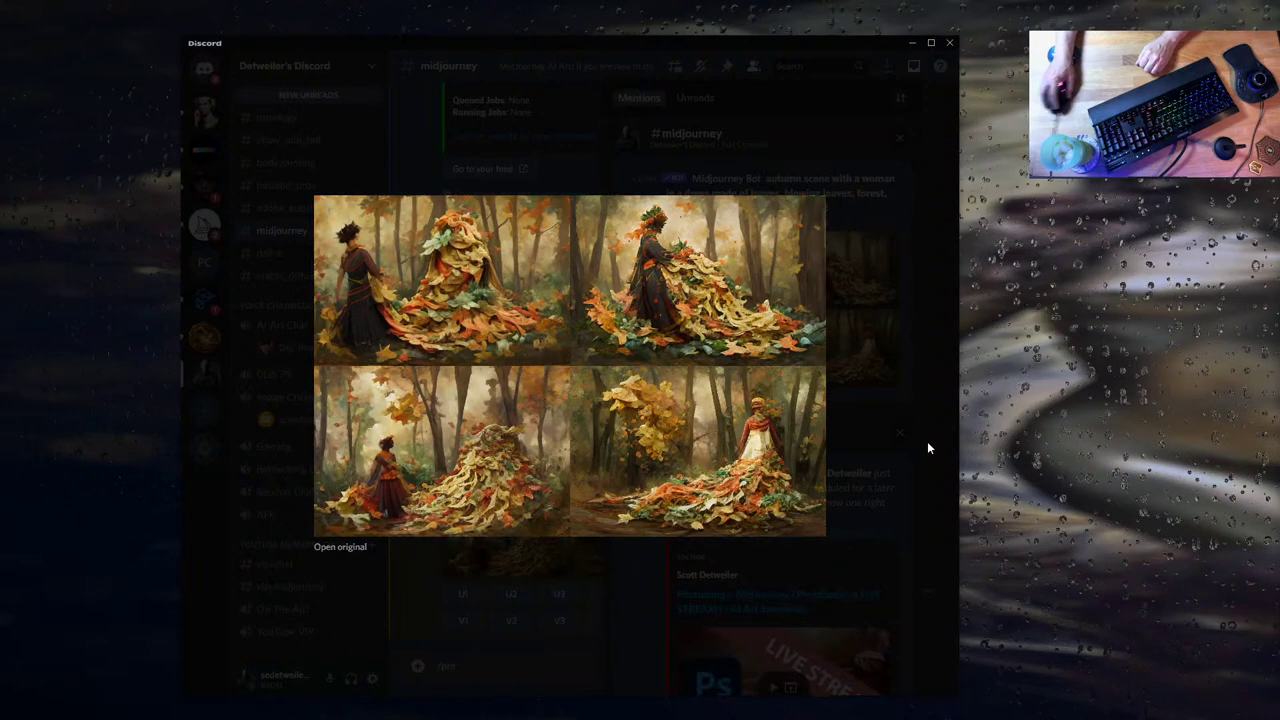
# - Close the enlarged leaf-dress image and the Mentions popout, widening the Discord window slightly
pyautogui.click(340, 546)
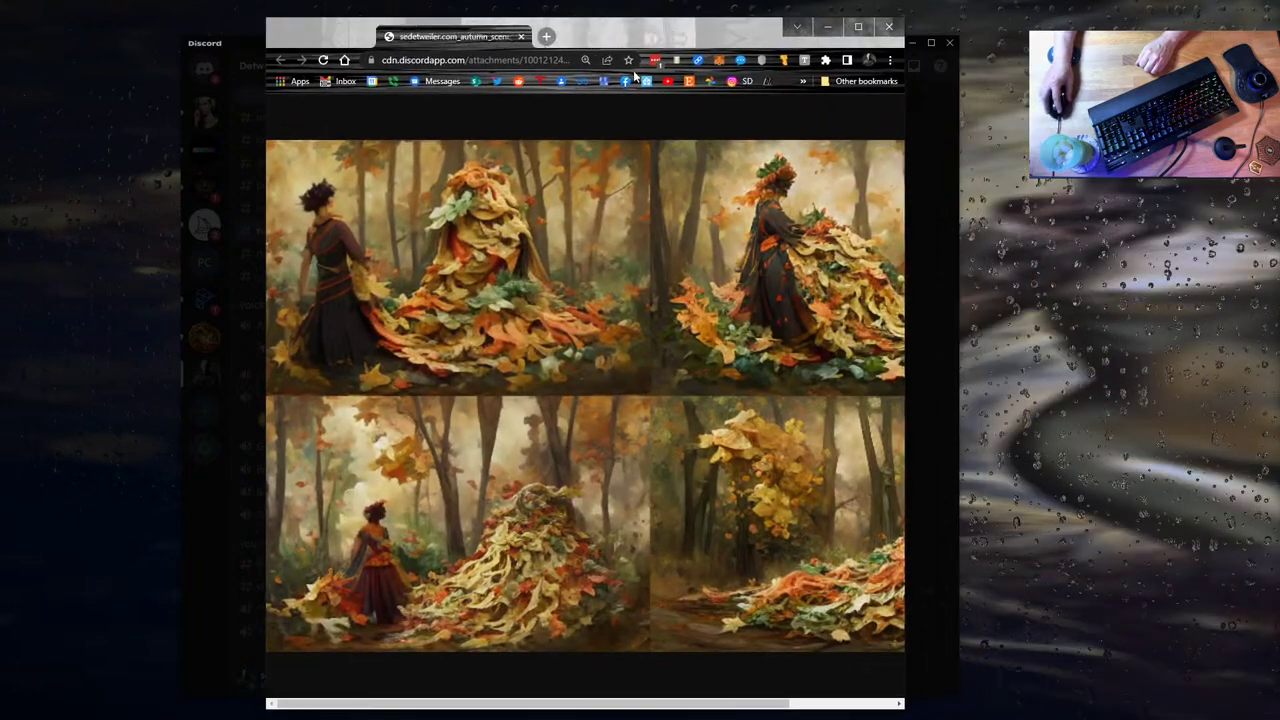
pyautogui.moveTo(1155, 347); pyautogui.dragTo(1193, 345)
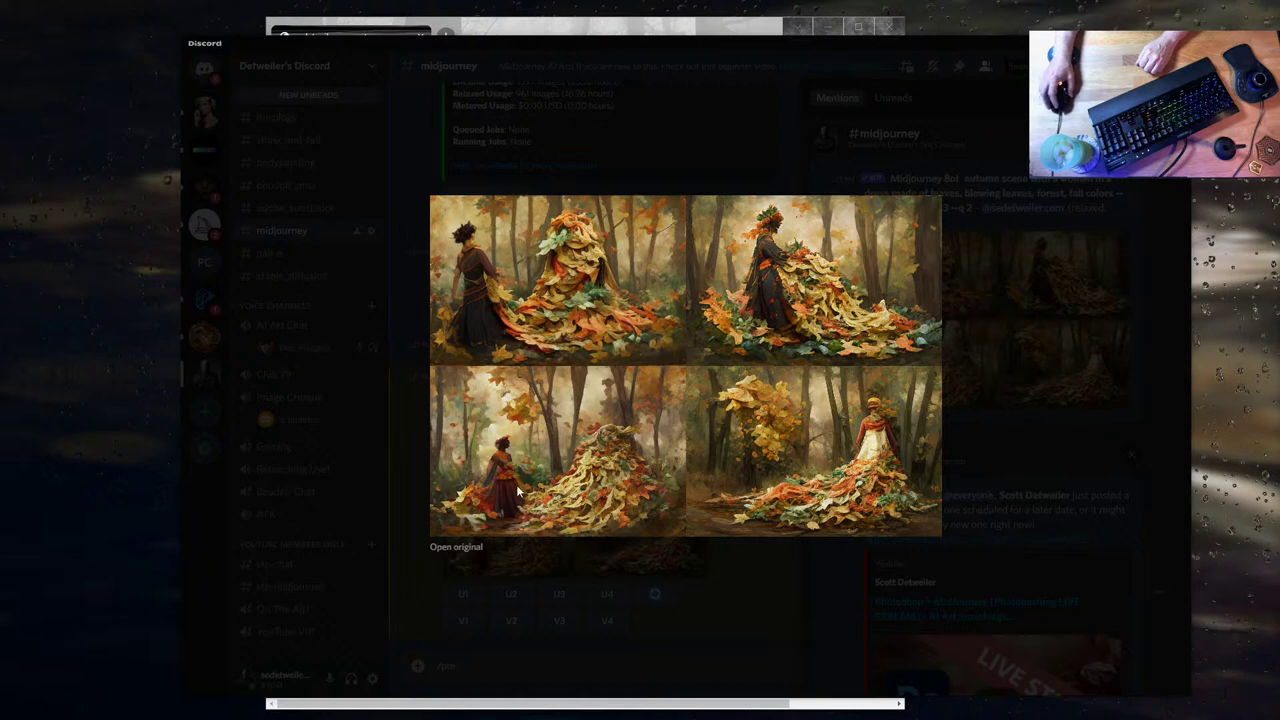
pyautogui.click(1010, 461)
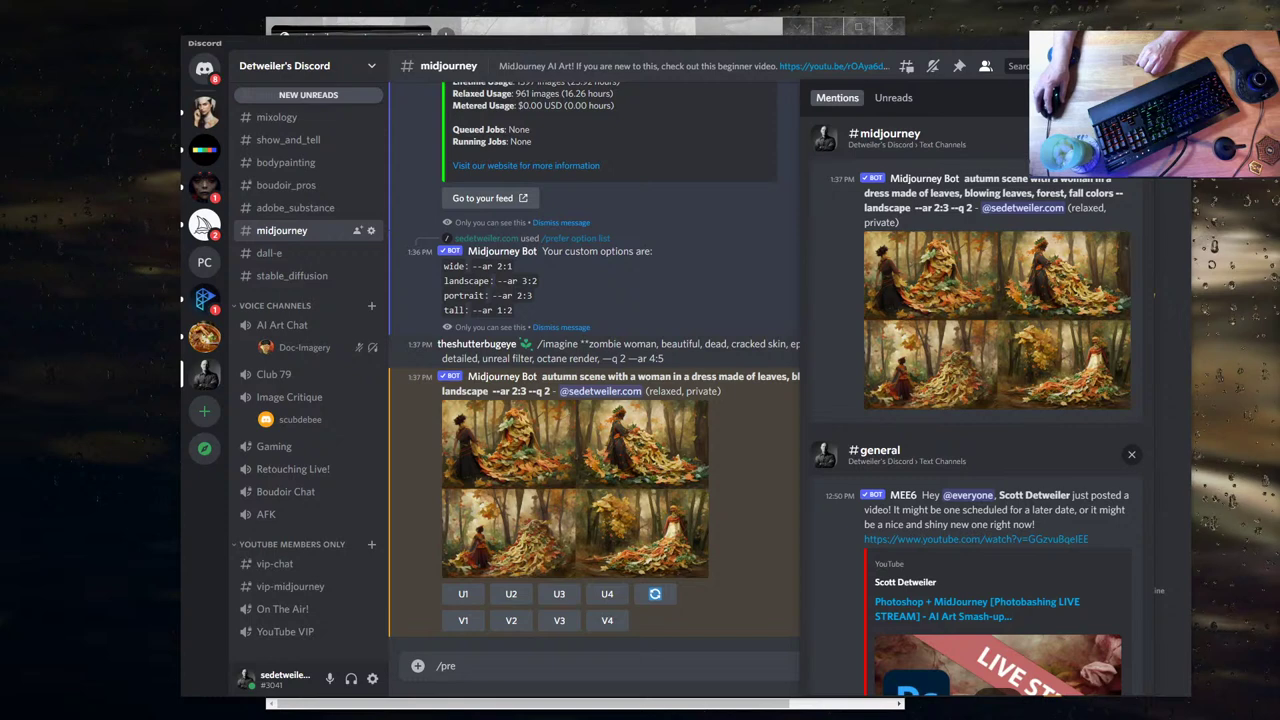
pyautogui.click(773, 512)
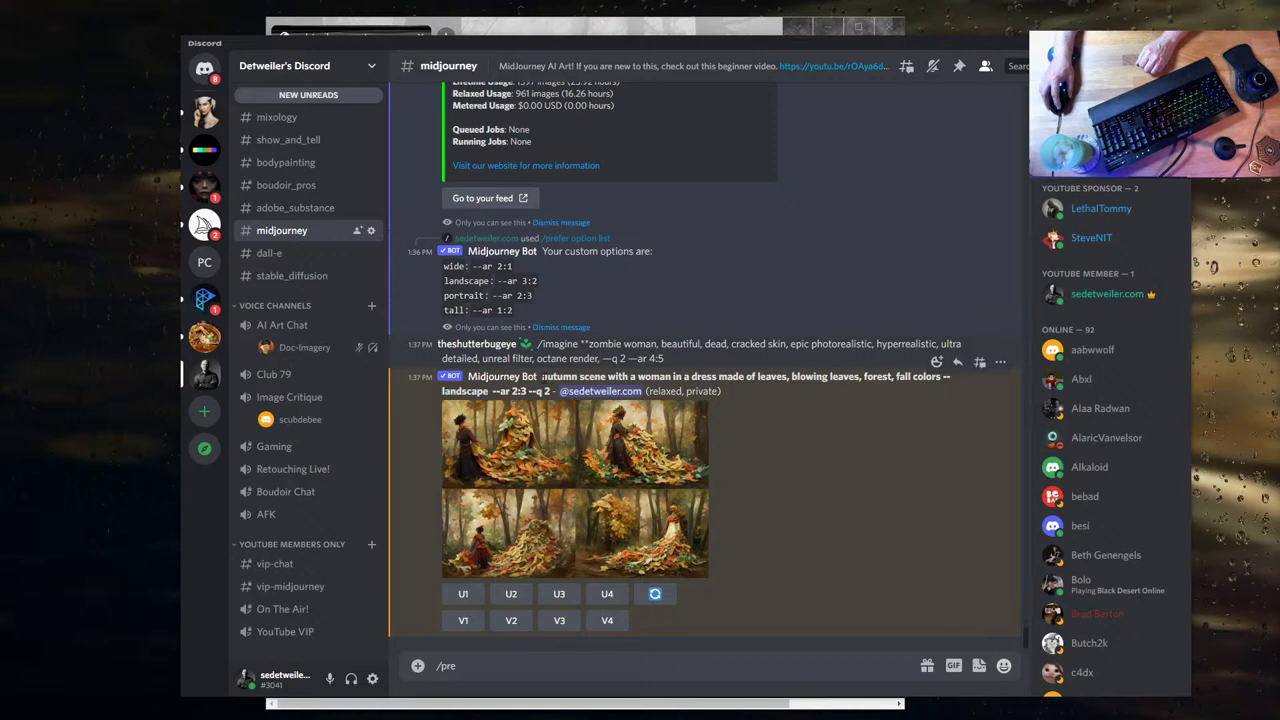
# - Start an /imagine prompt reading 'beautiful woman with red hair wearing a dress made of leaves'
pyautogui.click(668, 664)
pyautogui.press('BackSpace')
pyautogui.press('BackSpace')
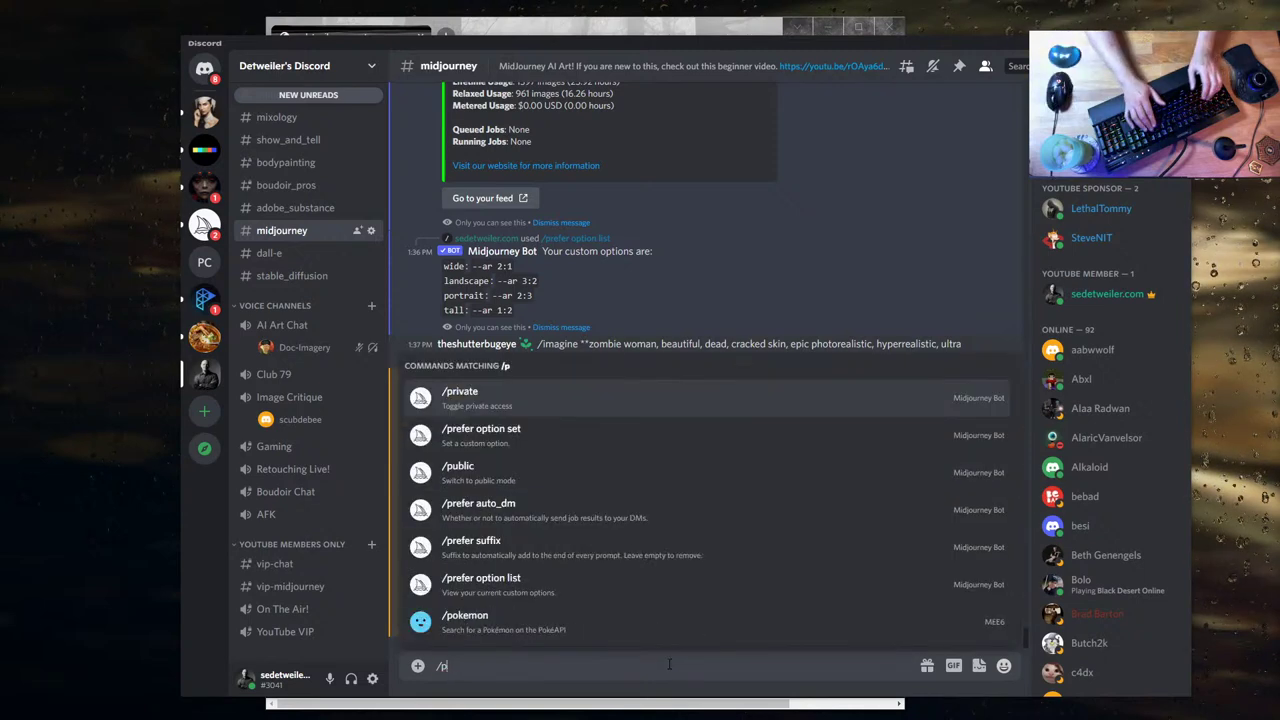
pyautogui.press('BackSpace')
pyautogui.write('im')
pyautogui.press('Tab')
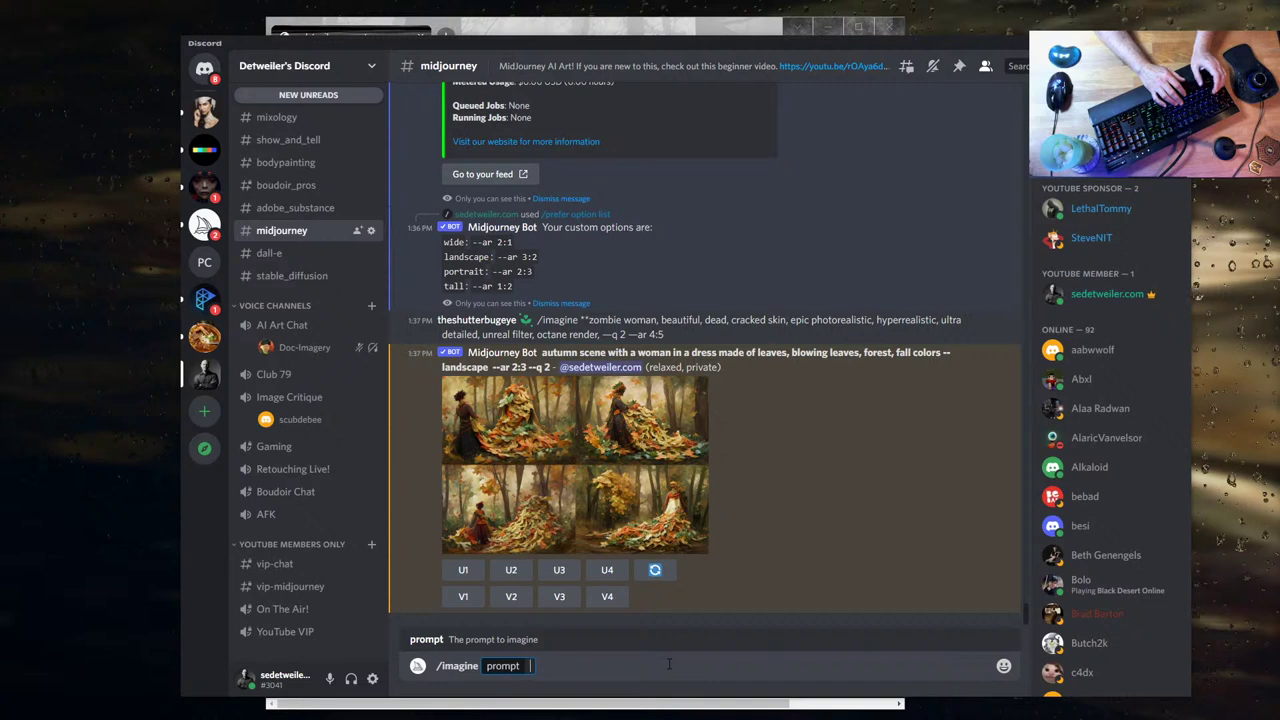
pyautogui.write('beautiful')
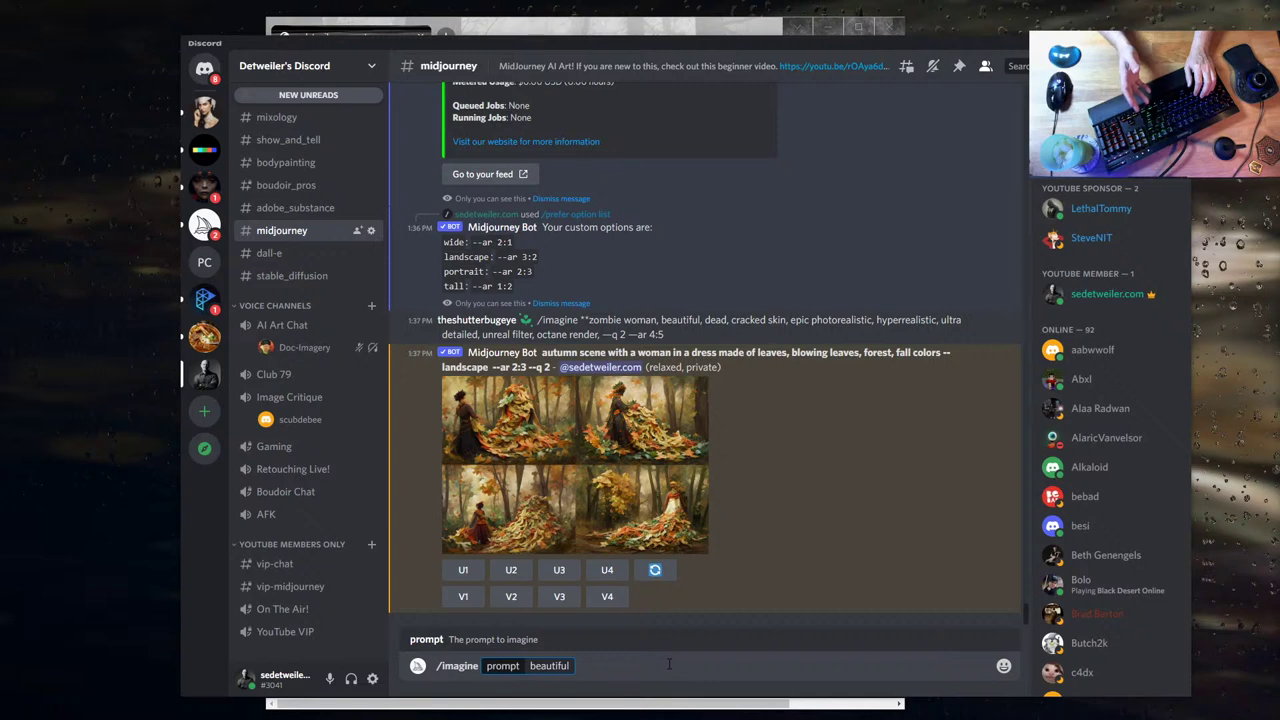
pyautogui.write('woman')
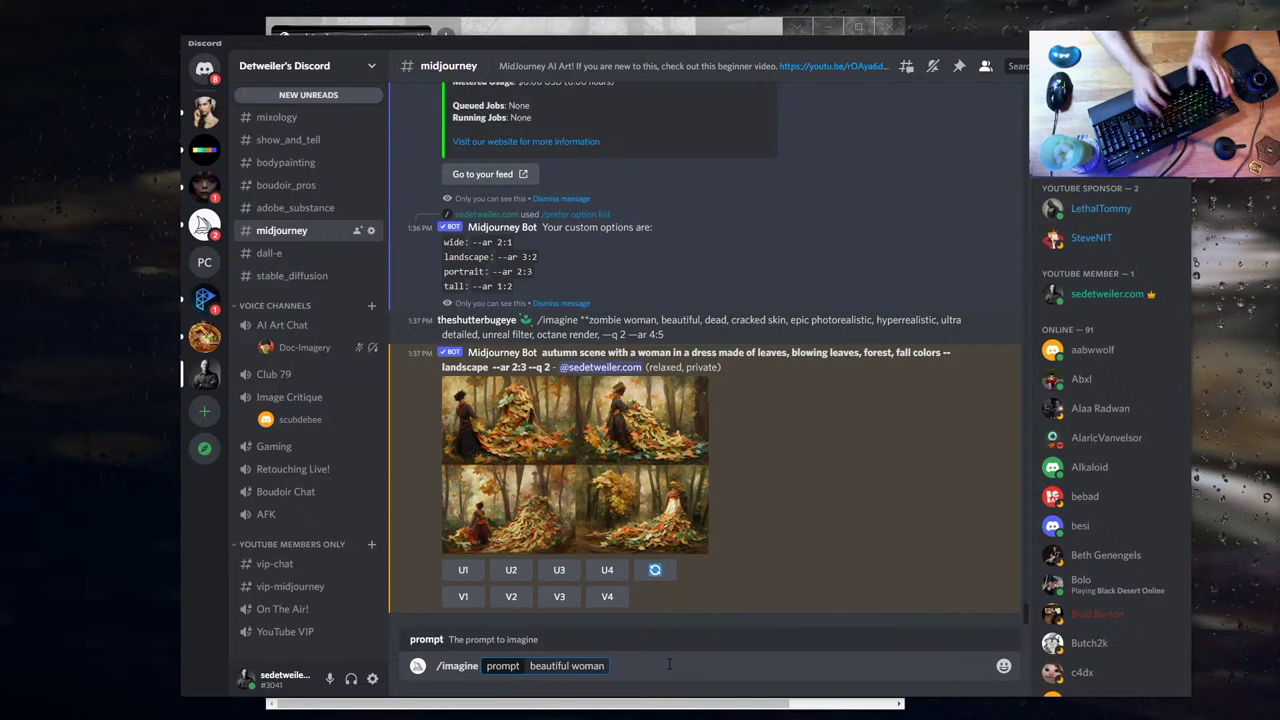
pyautogui.write('with')
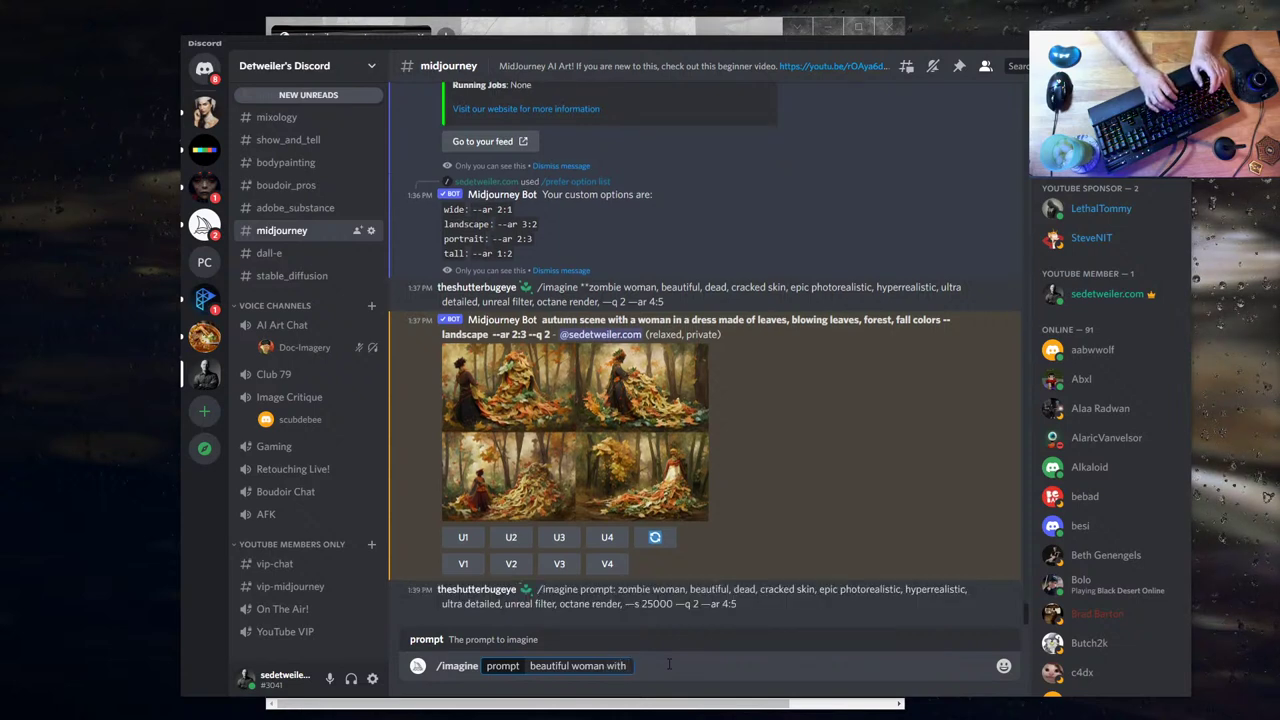
pyautogui.write(' red hair')
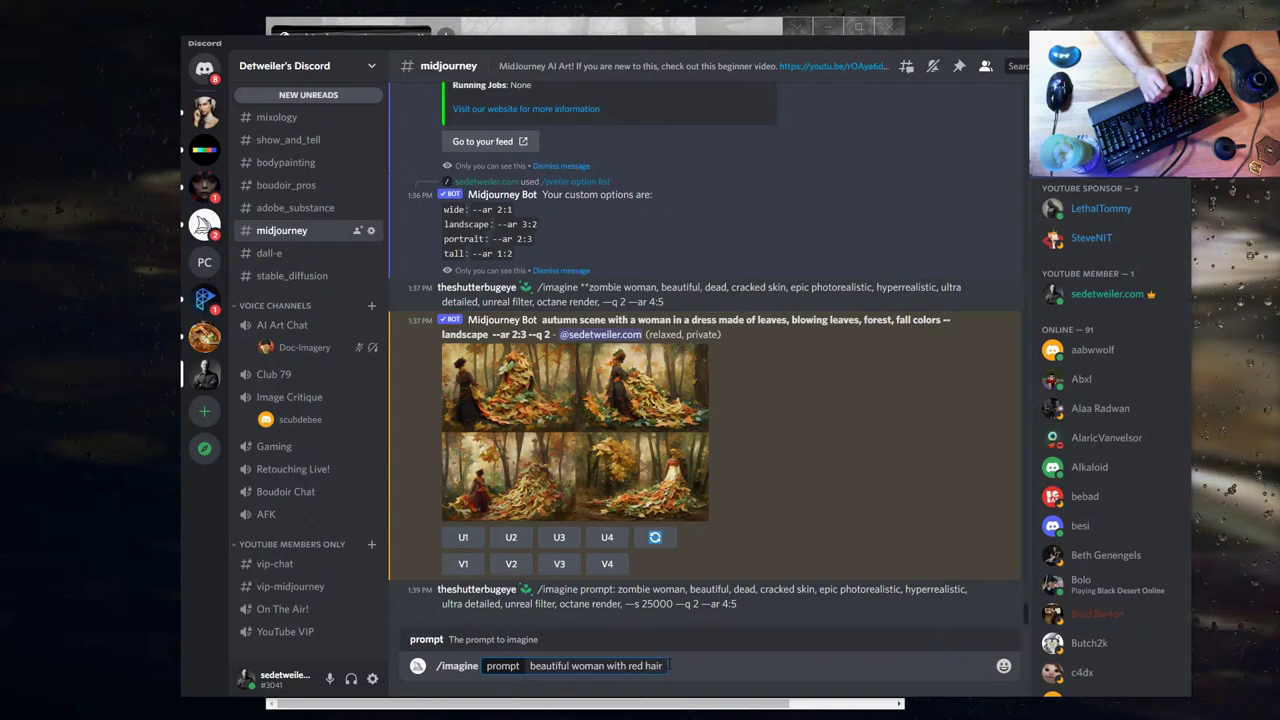
pyautogui.write(' w')
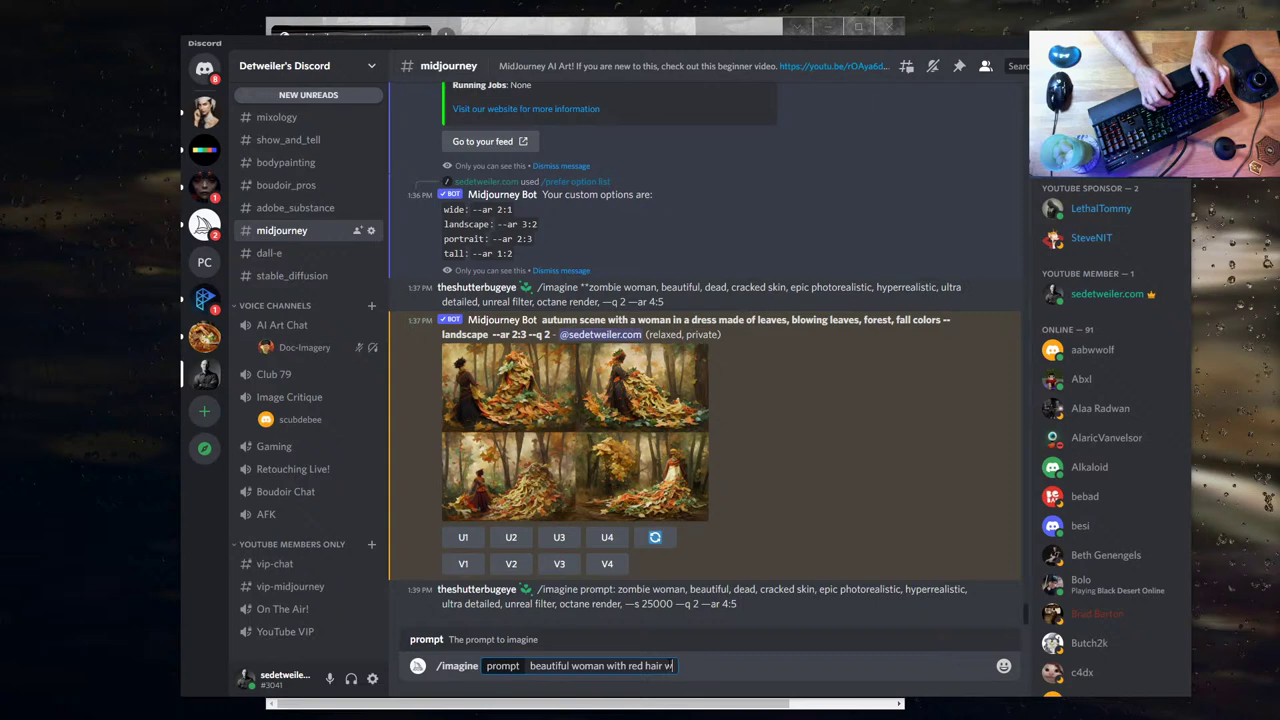
pyautogui.write('earing a dr')
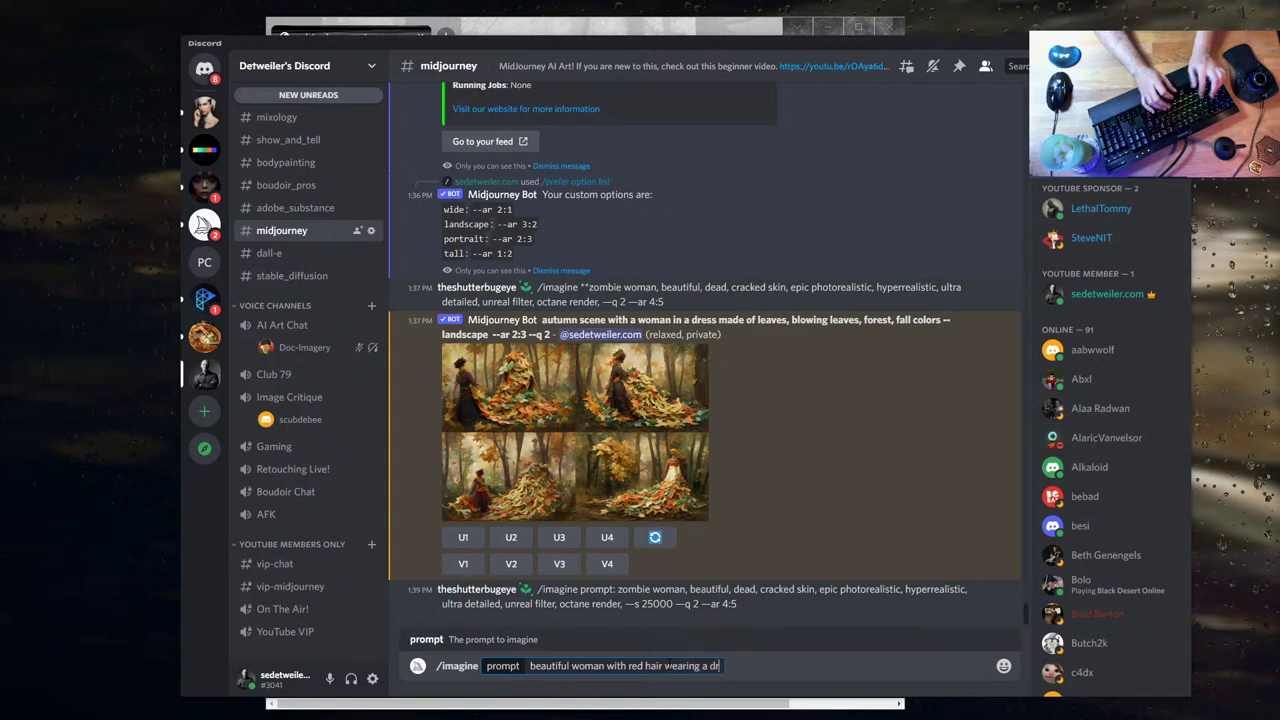
pyautogui.write('ess made of leaves')
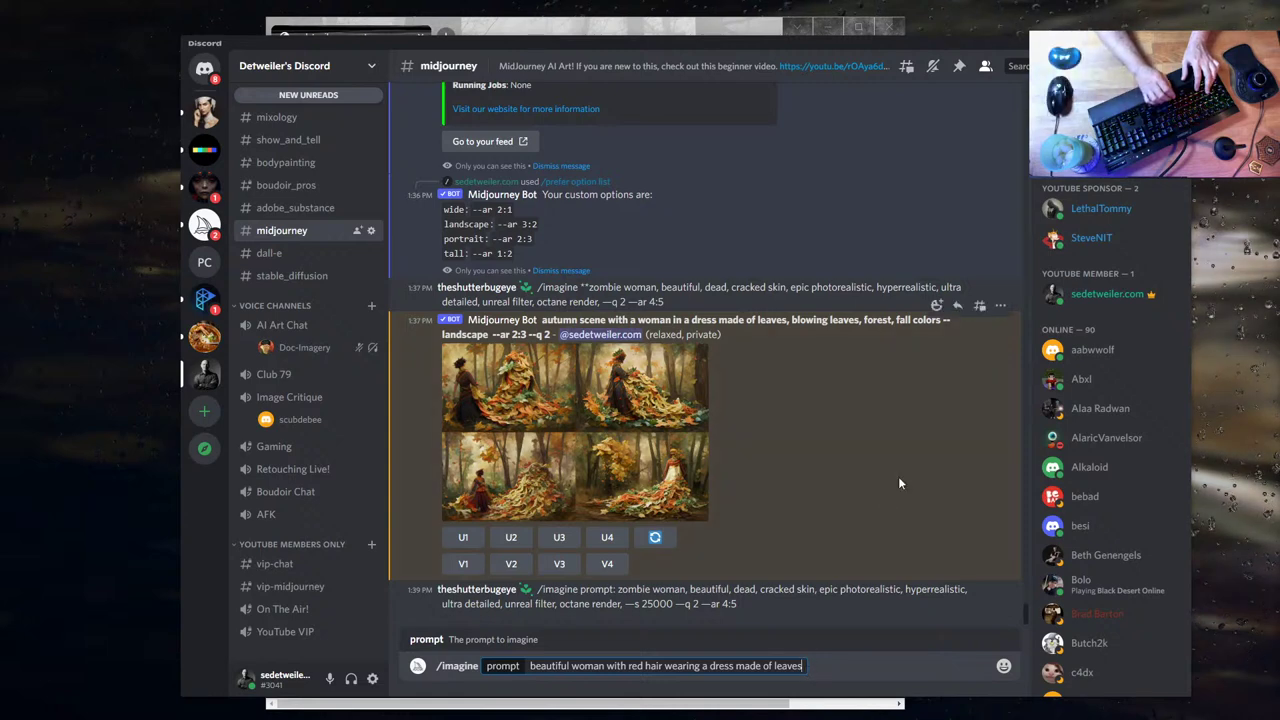
# - Append 'inspired by Peter Mohrbacher' to the prompt, tidying the wording and spacing
pyautogui.write(',')
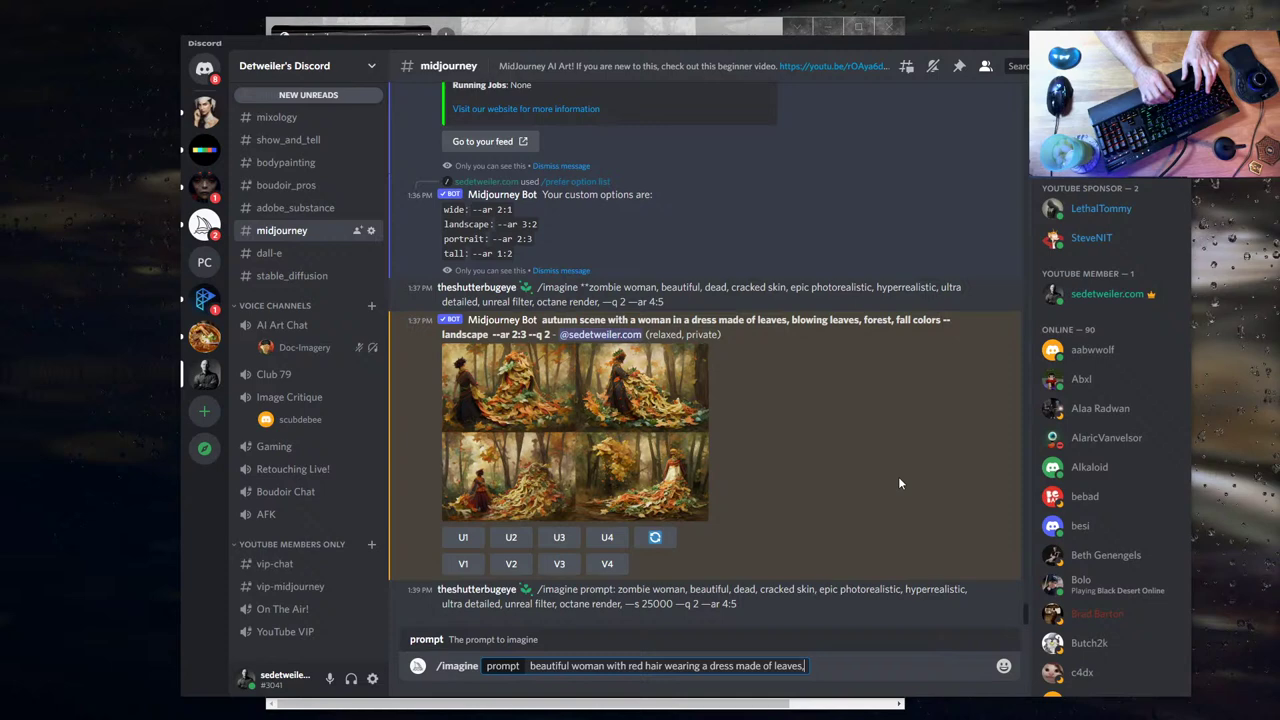
pyautogui.press('BackSpace')
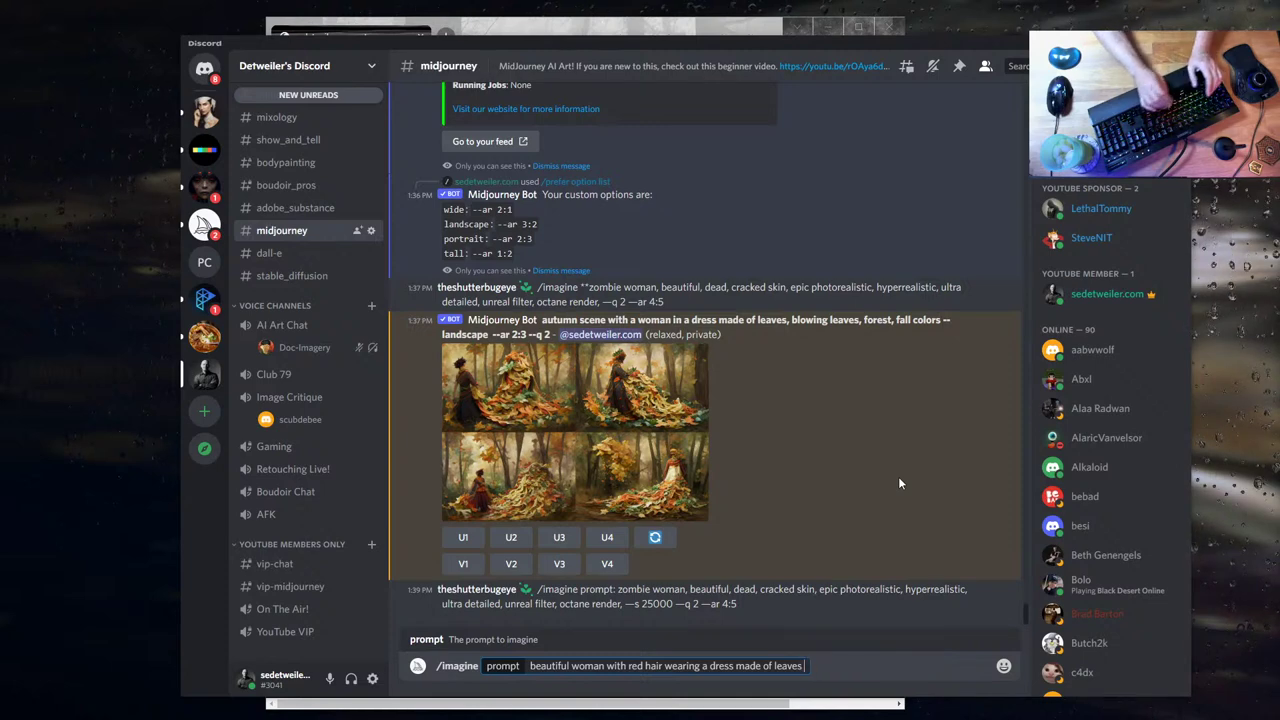
pyautogui.write('by Peter Mohrbacher')
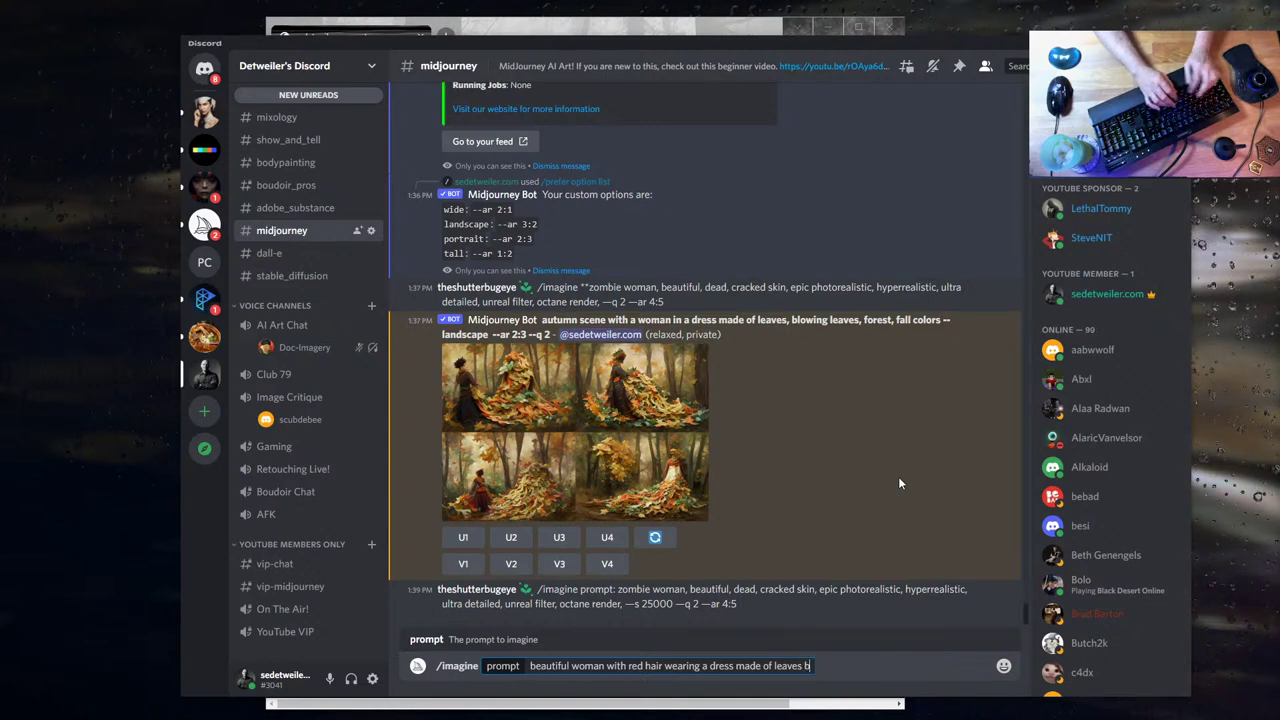
pyautogui.press('Left')
pyautogui.press('Left')
pyautogui.press('Left')
pyautogui.press('Left')
pyautogui.press('Left')
pyautogui.press('Left')
pyautogui.press('Left')
pyautogui.press('Left')
pyautogui.press('Left')
pyautogui.press('Left')
pyautogui.press('Left')
pyautogui.press('Left')
pyautogui.press('Left')
pyautogui.press('Left')
pyautogui.press('Left')
pyautogui.press('Left')
pyautogui.press('Left')
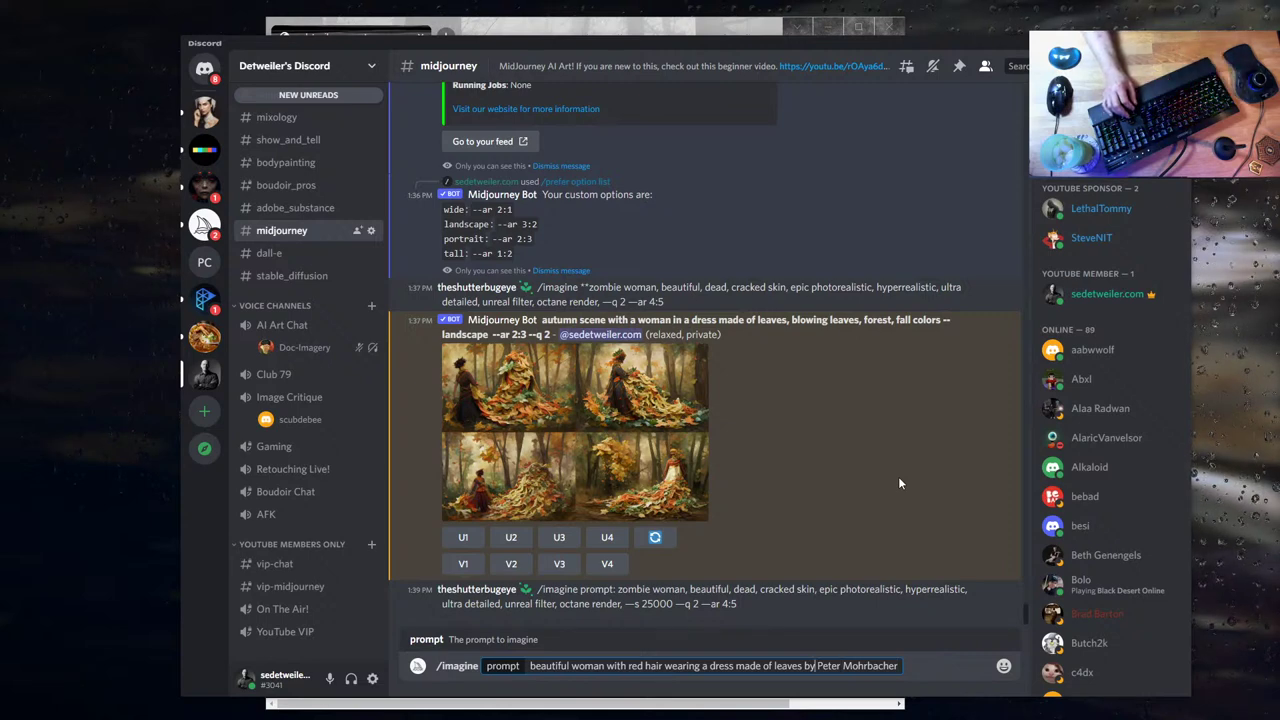
pyautogui.press('BackSpace')
pyautogui.press('BackSpace')
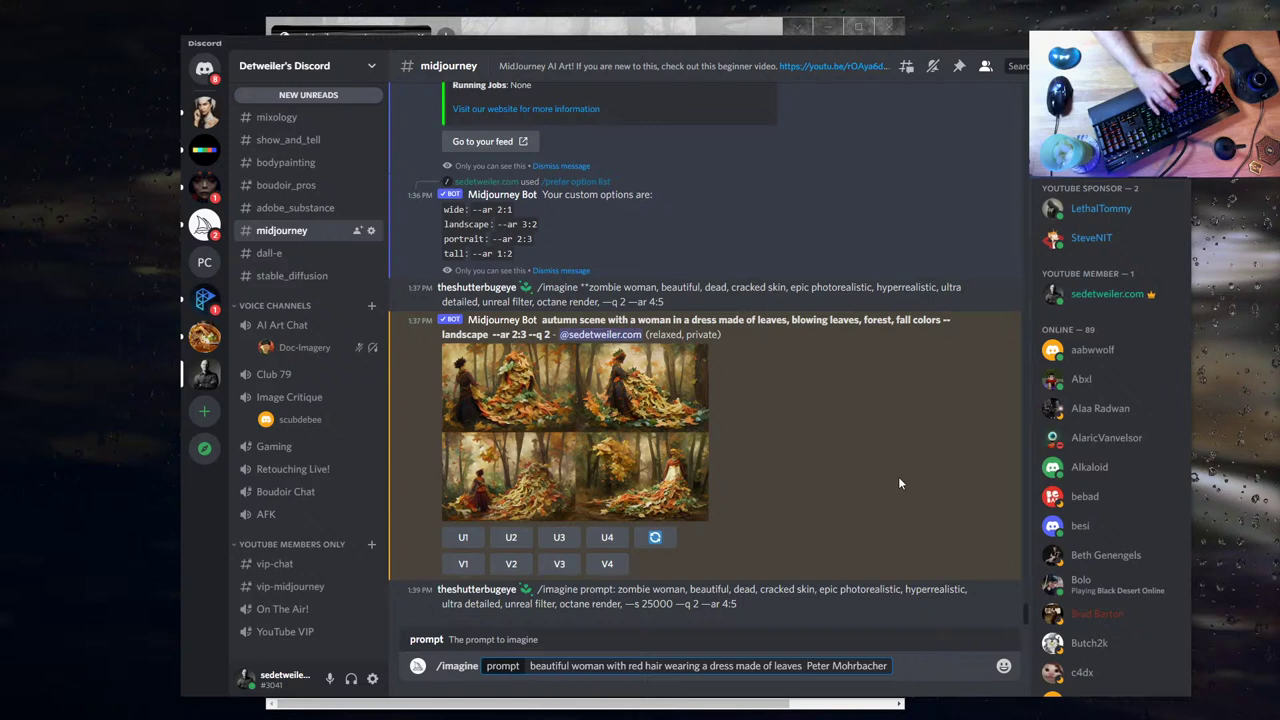
pyautogui.write('insp')
pyautogui.write('ired')
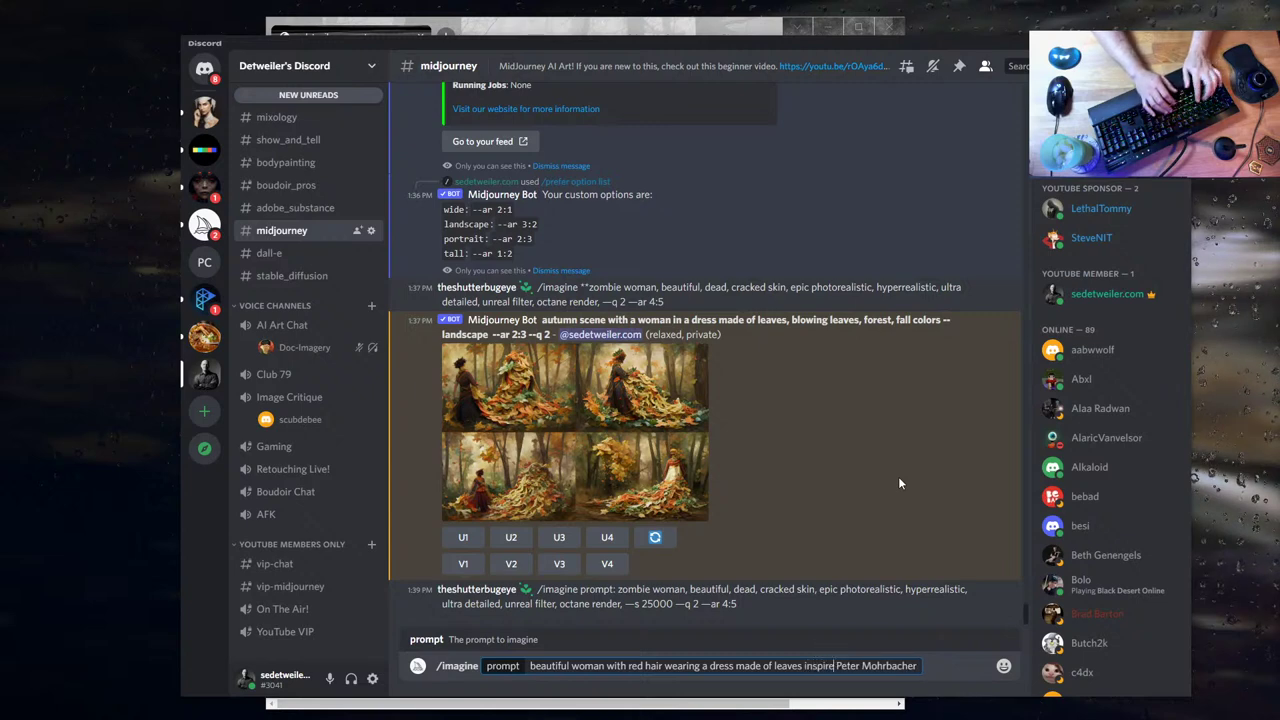
pyautogui.write(' by')
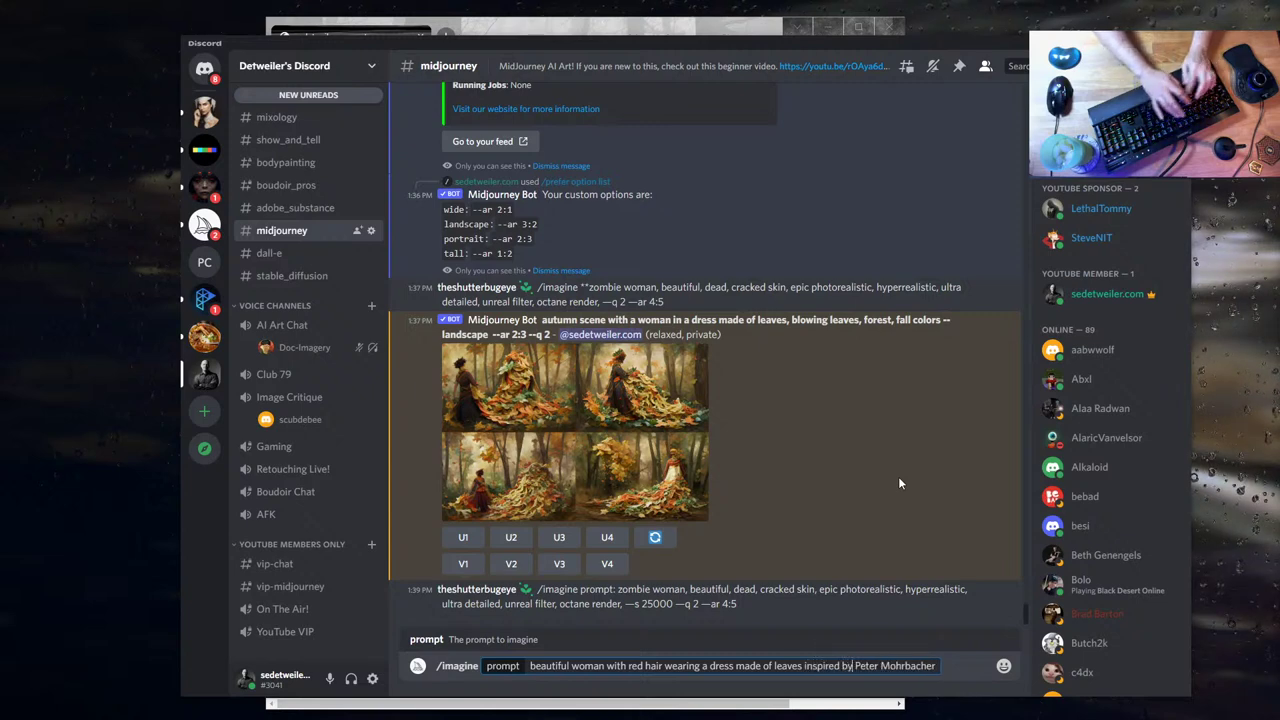
pyautogui.press('Delete')
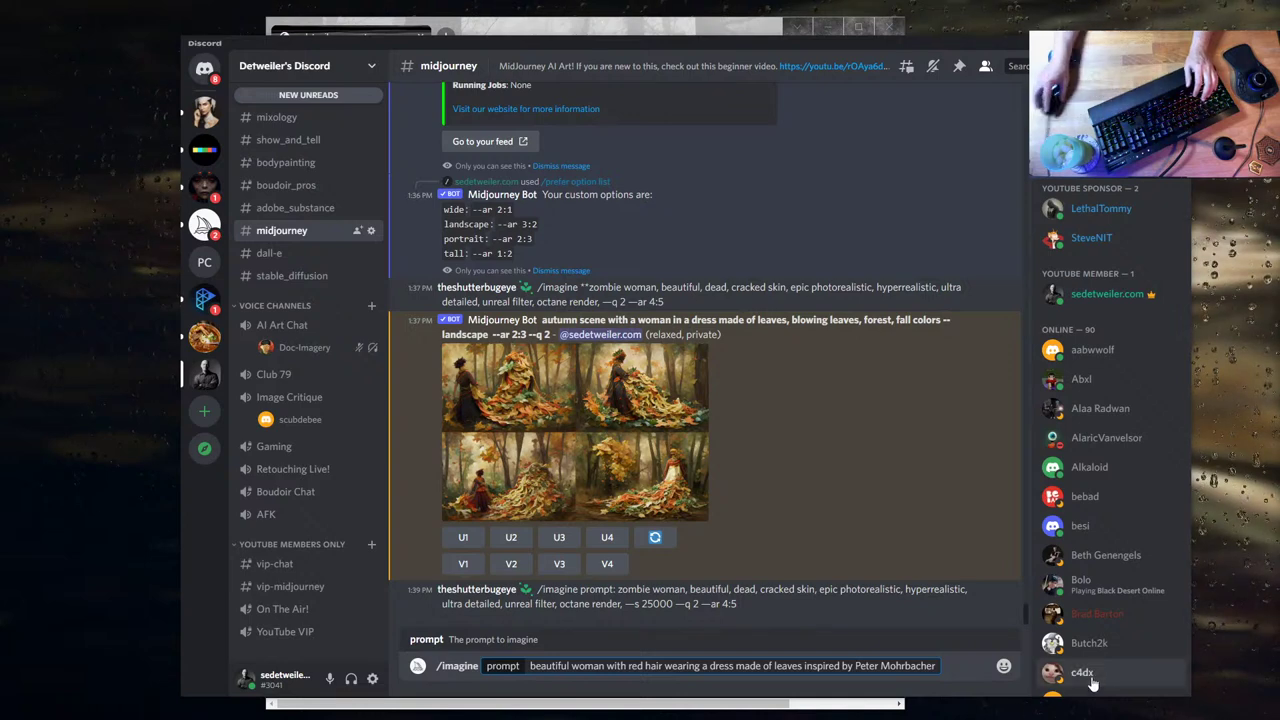
# - Add --landscape to the end of the red-haired leaf-dress prompt and submit it
pyautogui.click(938, 666)
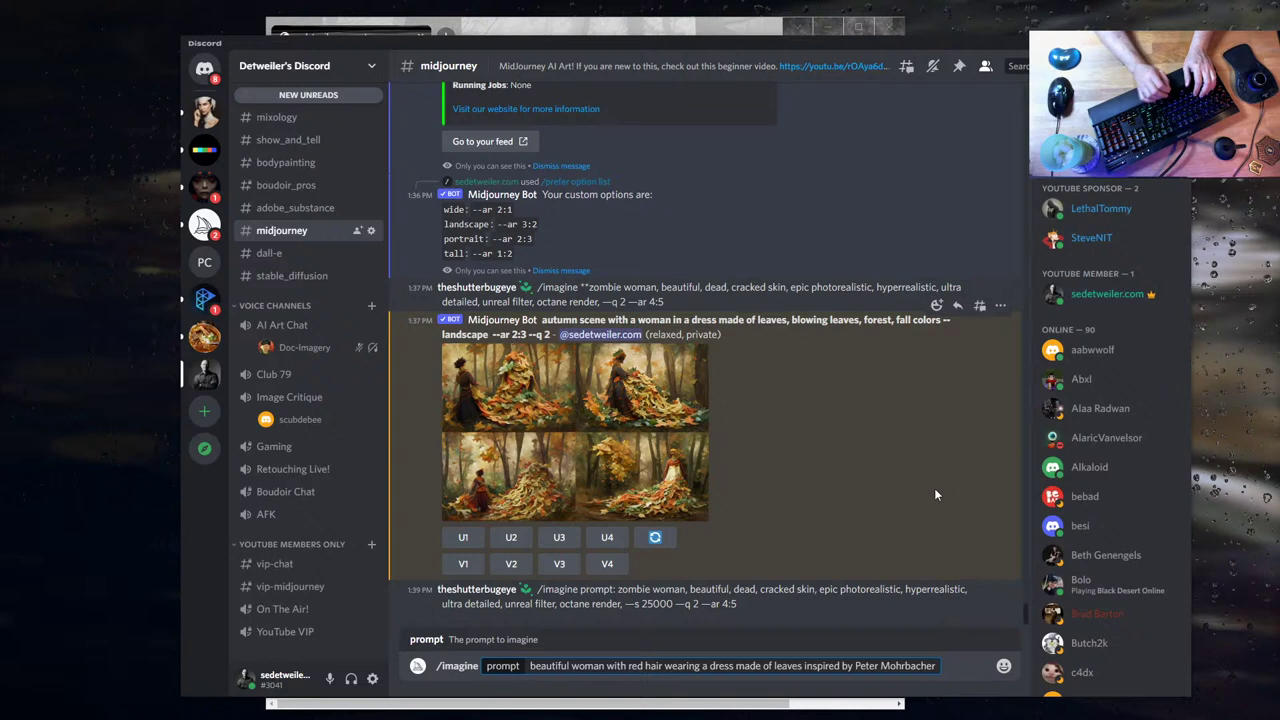
pyautogui.write('--land')
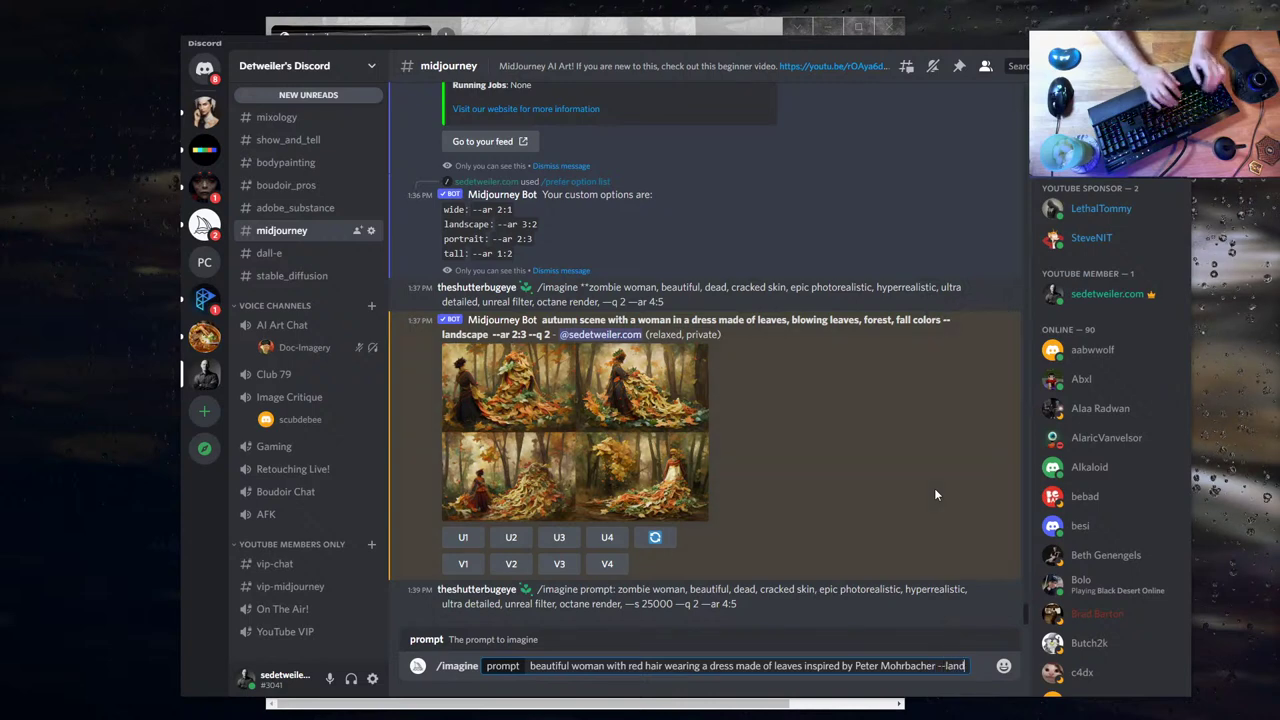
pyautogui.write('scape')
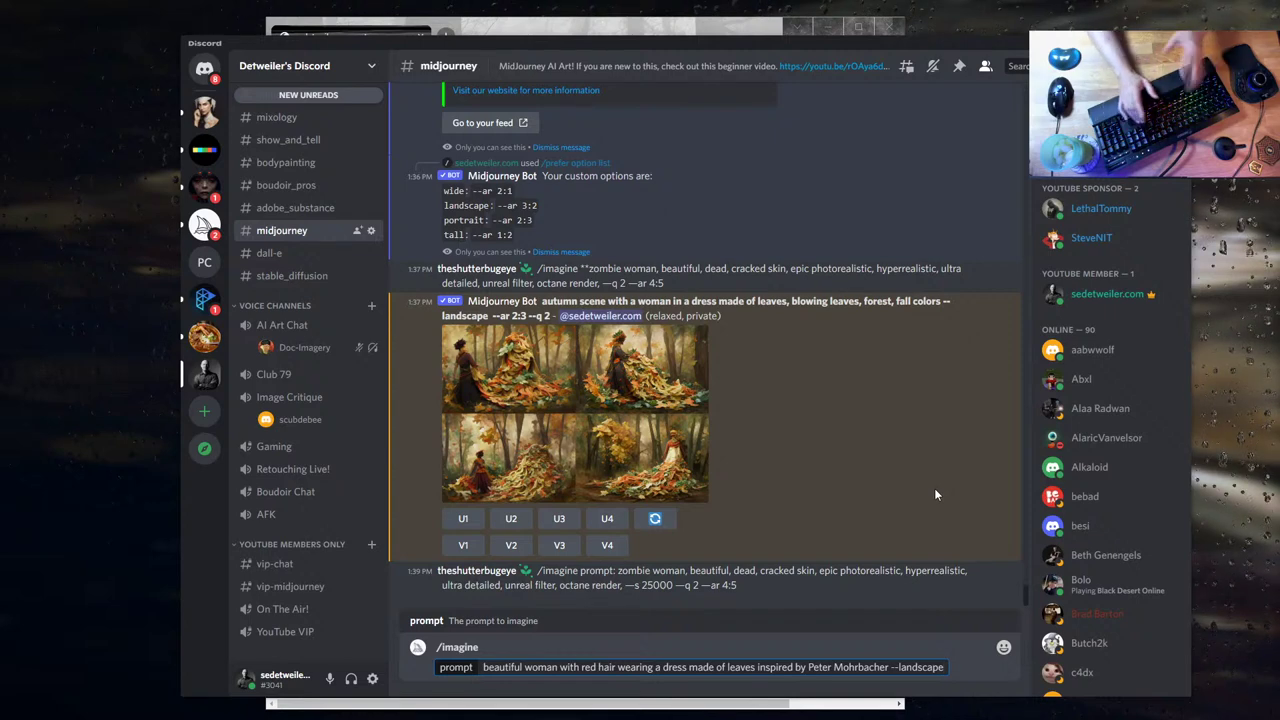
pyautogui.press('Return')
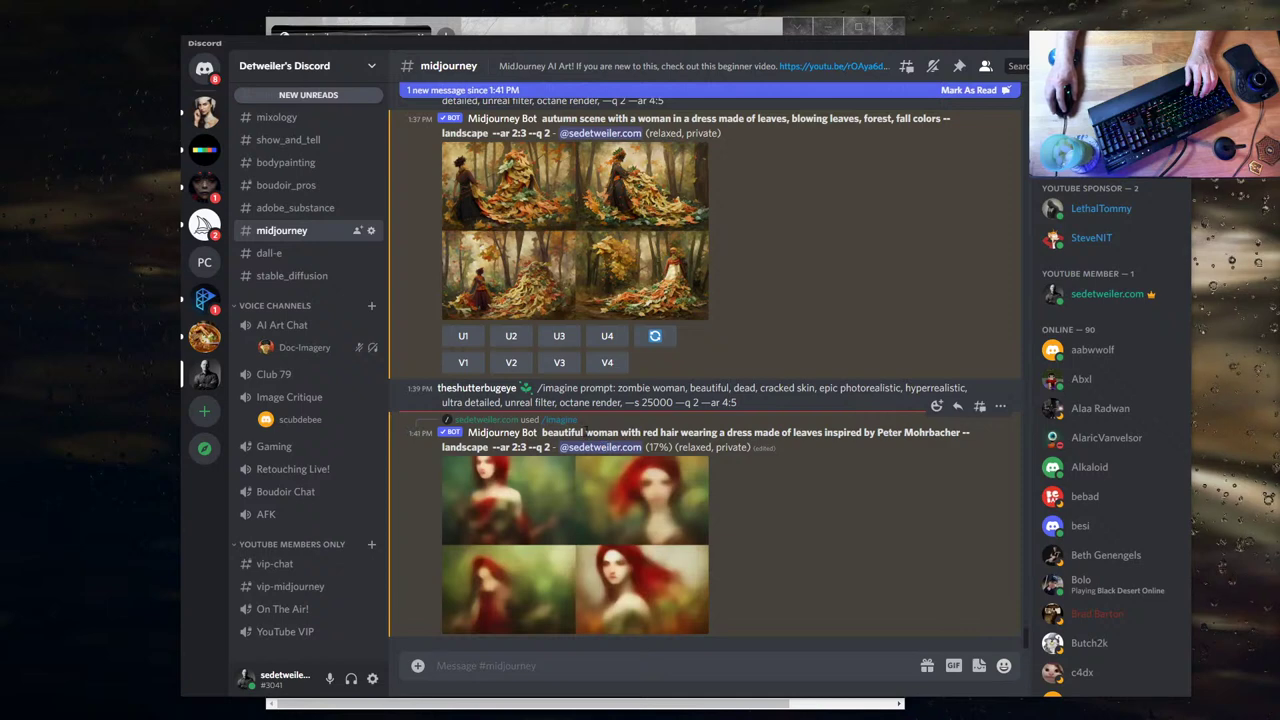
# - Copy the prompt from 'woman' through 'landscape' and resubmit it with /imagine, dropping 'beautiful'
pyautogui.moveTo(585, 430); pyautogui.dragTo(490, 447)
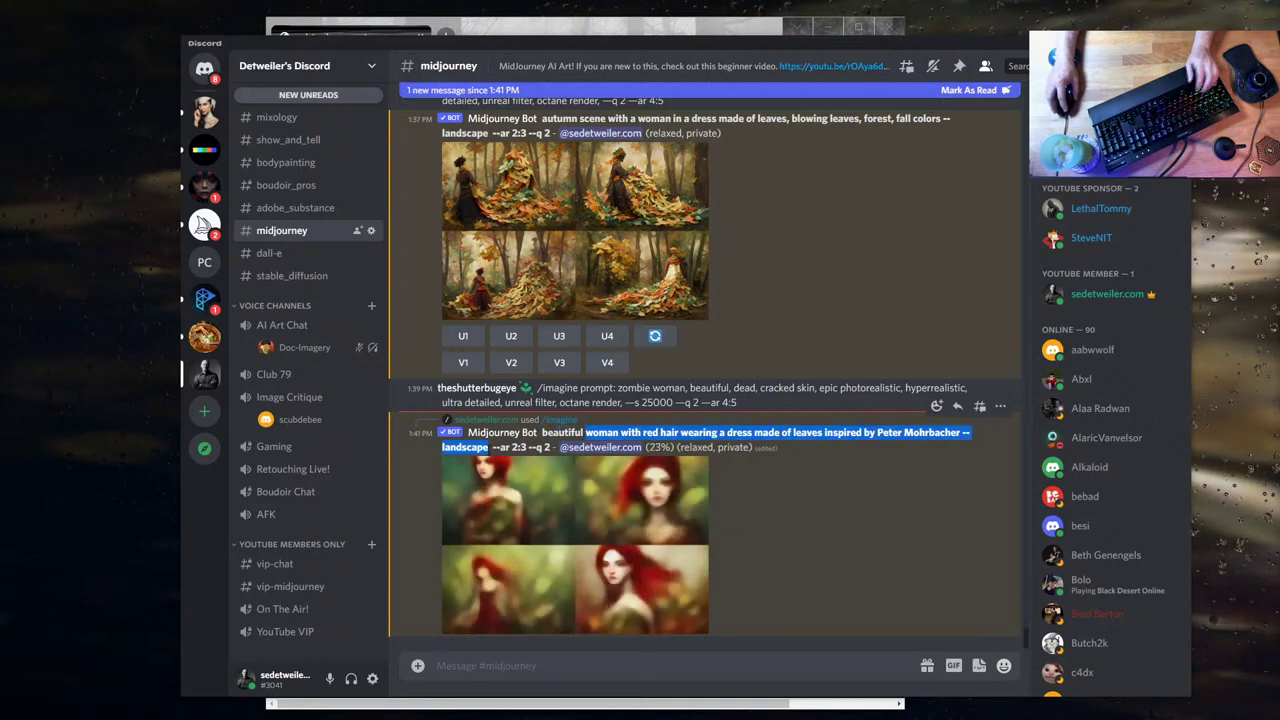
pyautogui.click(703, 662)
pyautogui.write('/')
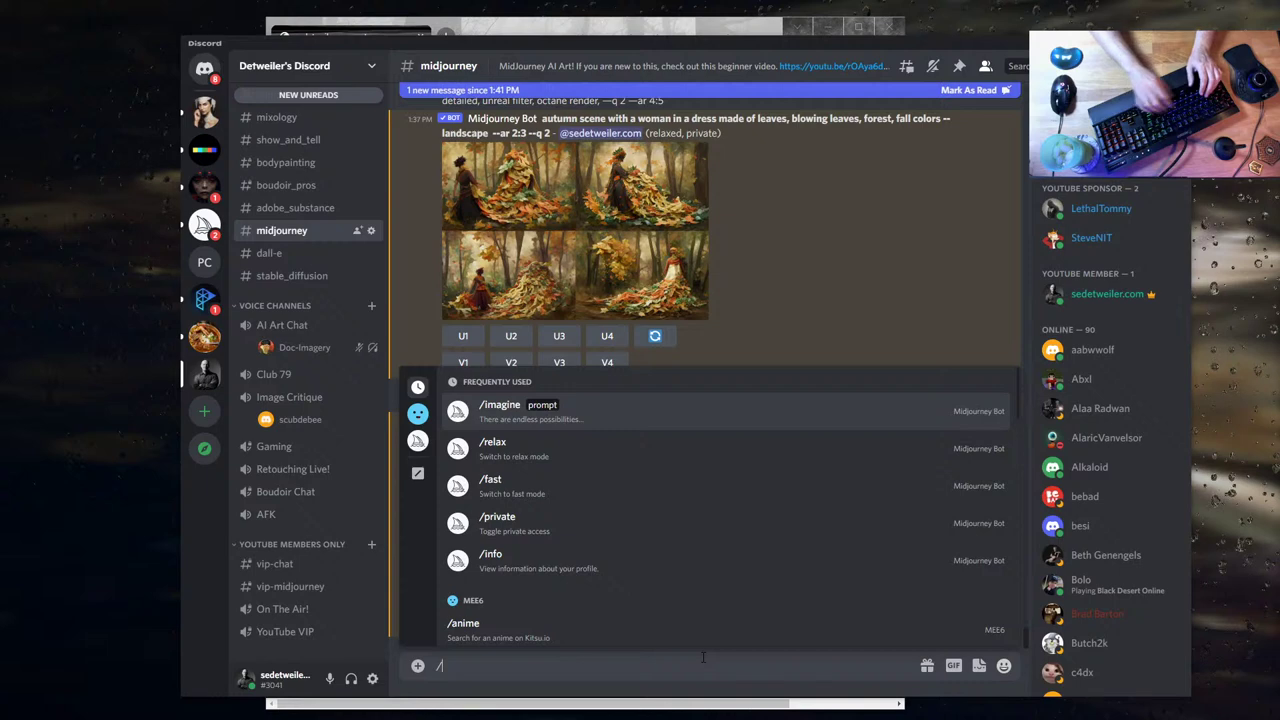
pyautogui.press('Tab')
pyautogui.write('woman with red hair wearing a dress made of leaves inspired by Peter Mohrbacher --landscape')
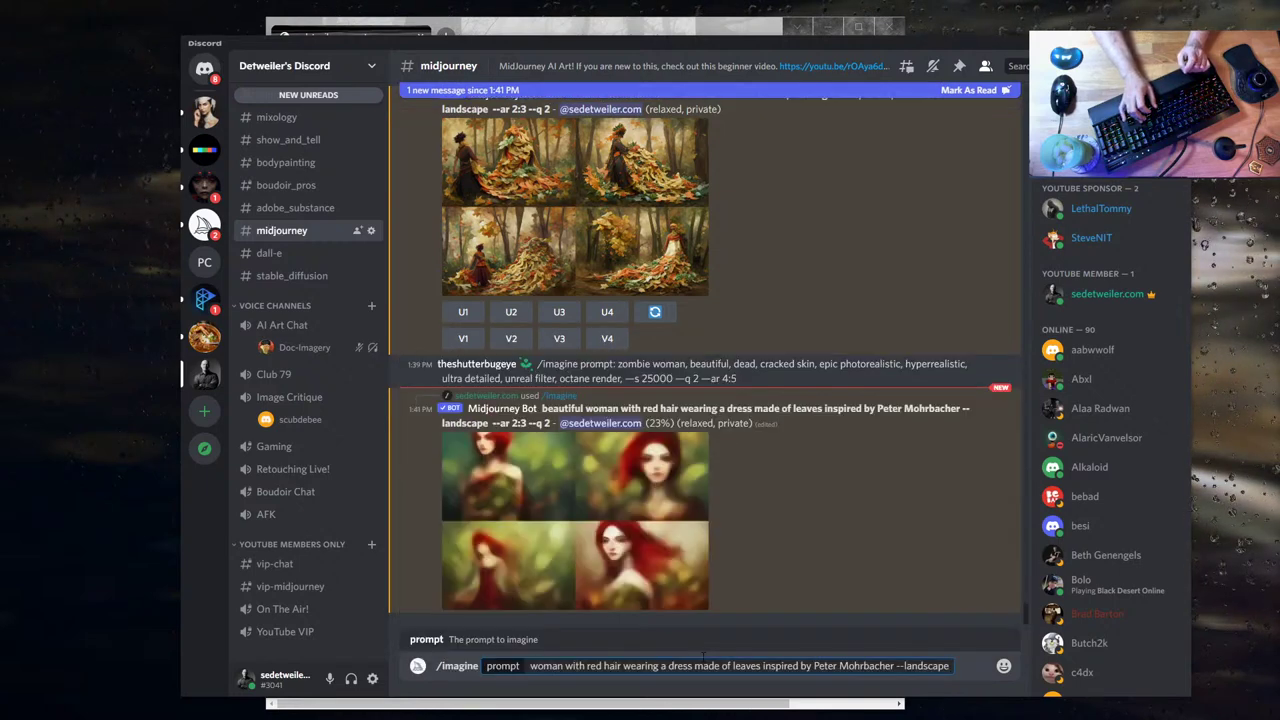
pyautogui.press('Return')
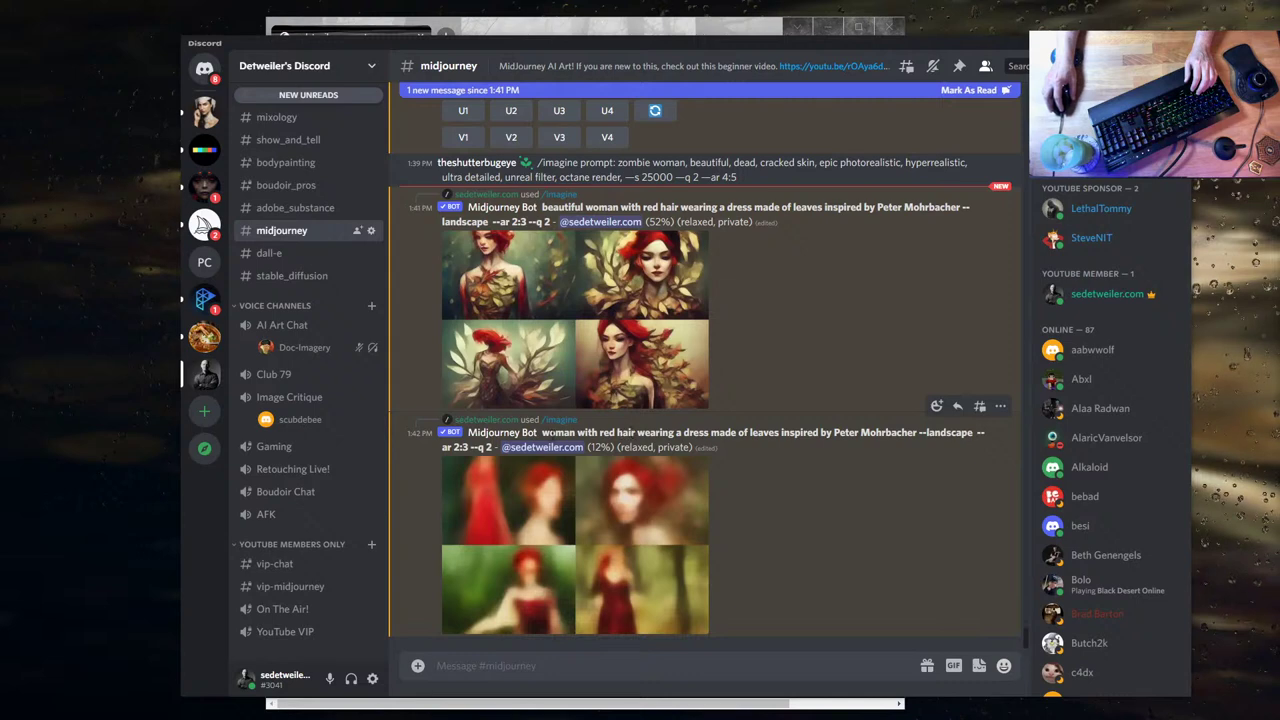
# - Resubmit the copied Peter Mohrbacher leaf-dress prompt with 'with red hair' removed, and follow the grids rendering
pyautogui.tripleClick(937, 428)
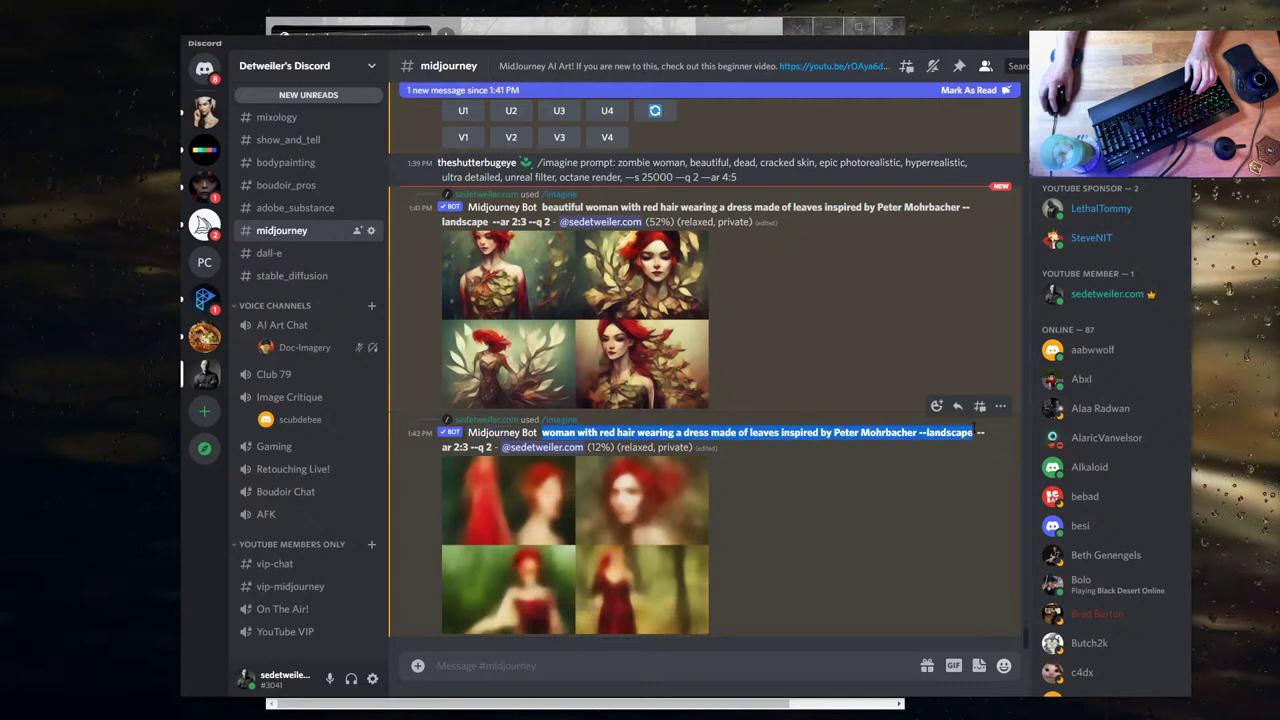
pyautogui.click(812, 667)
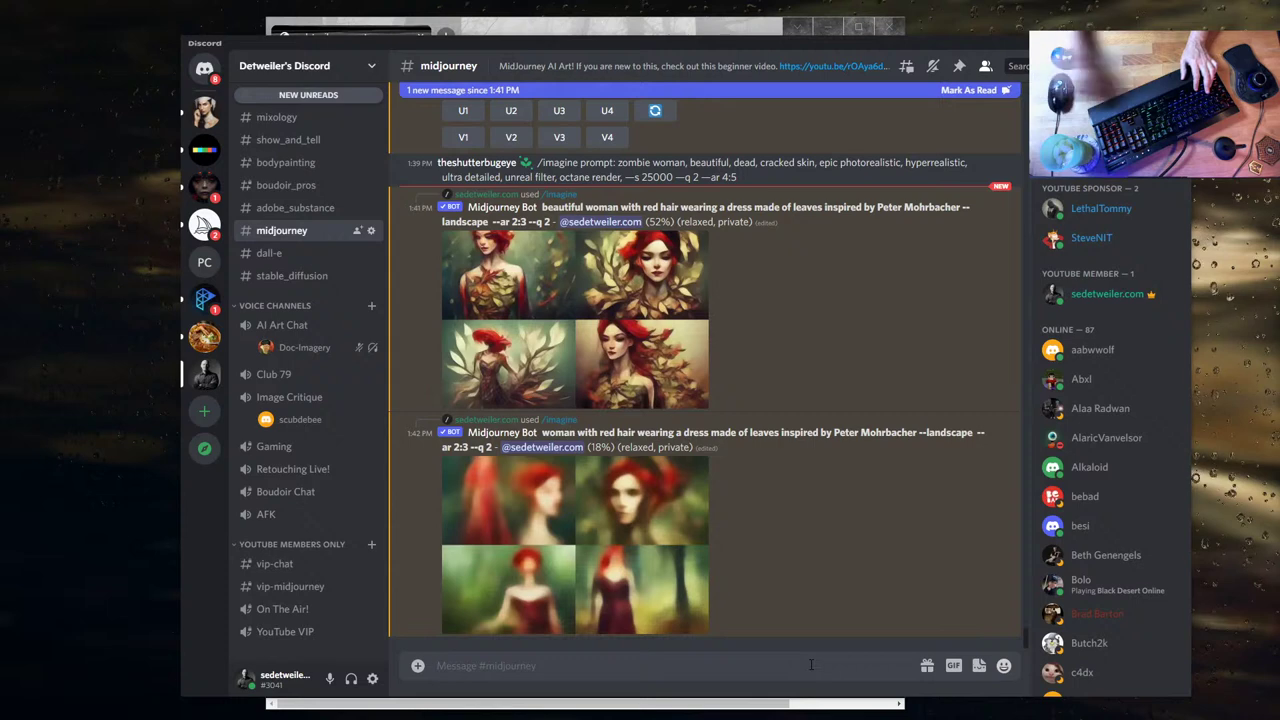
pyautogui.write('/')
pyautogui.press('Tab')
pyautogui.write('woman with red hair wearing a dress made of leaves inspired by Peter Mohrbacher --landscape')
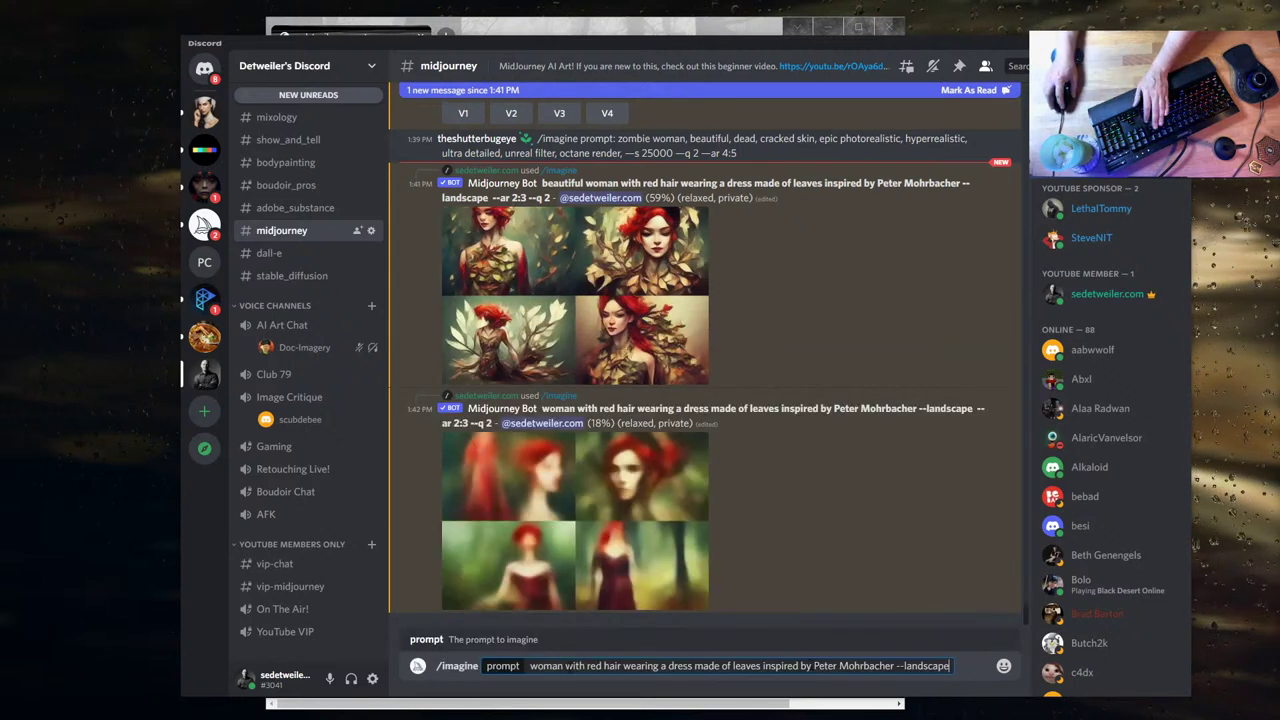
pyautogui.moveTo(565, 666); pyautogui.dragTo(621, 666)
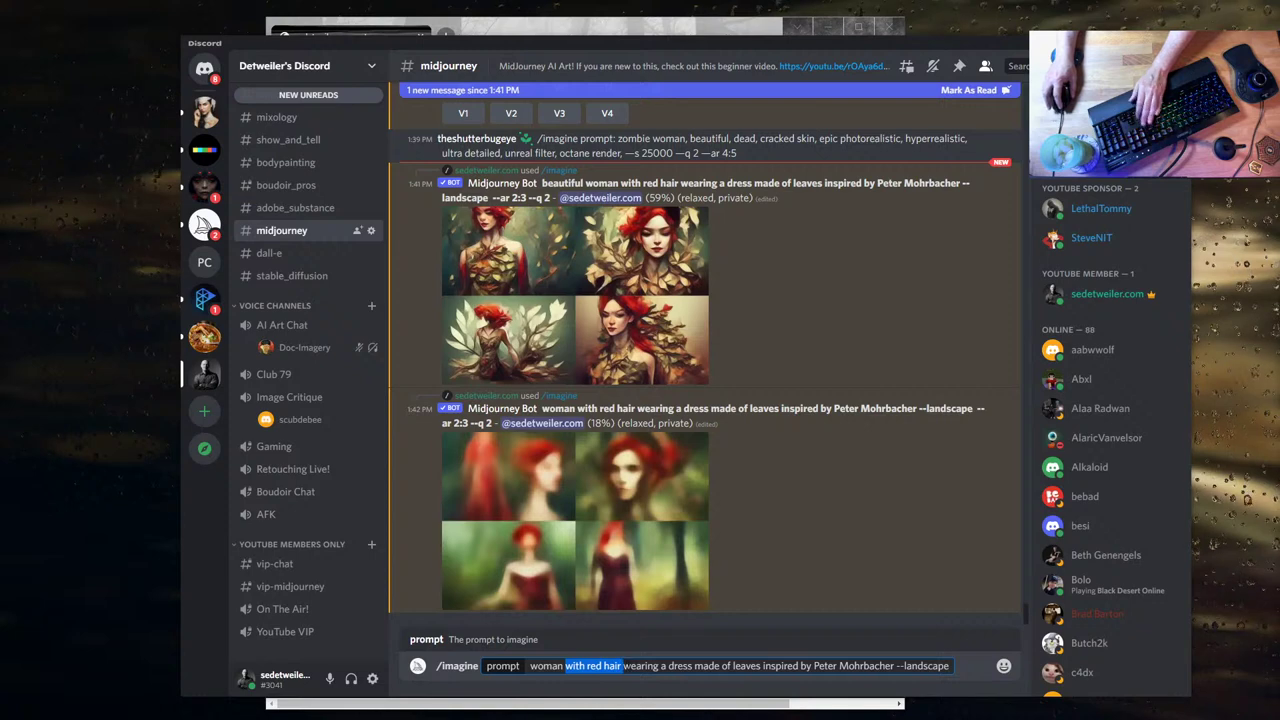
pyautogui.press('BackSpace')
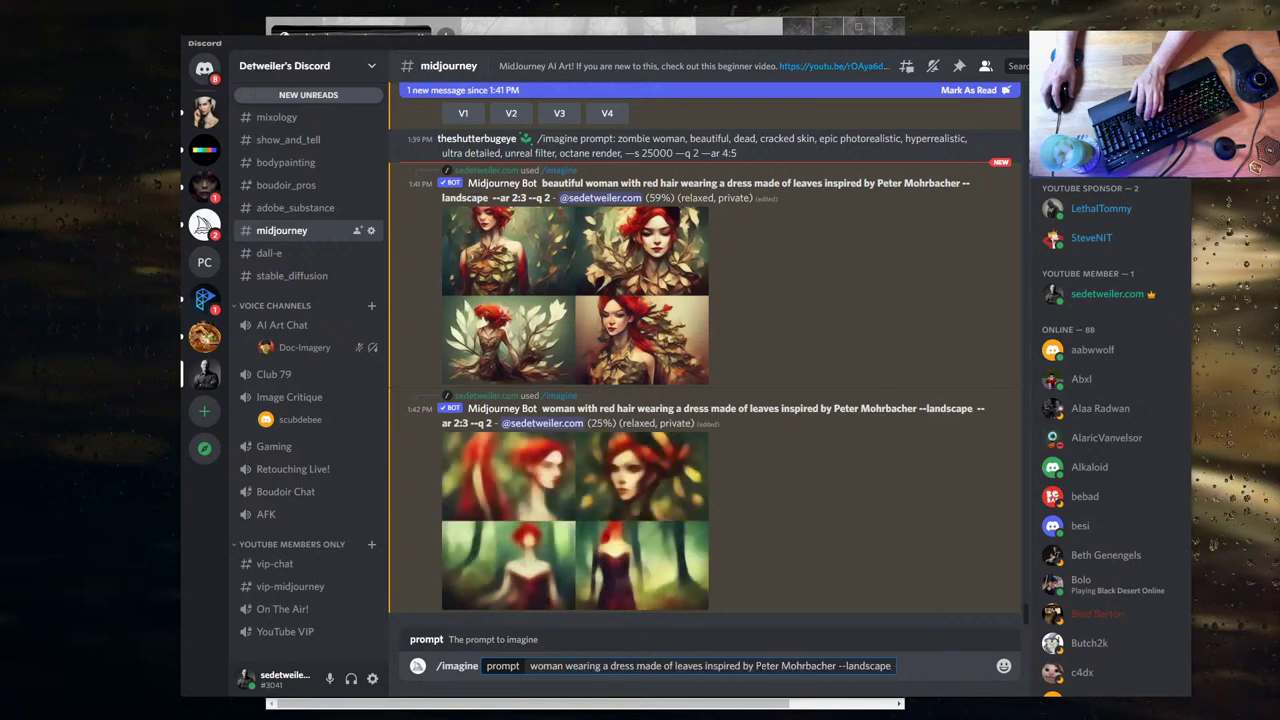
pyautogui.press('Return')
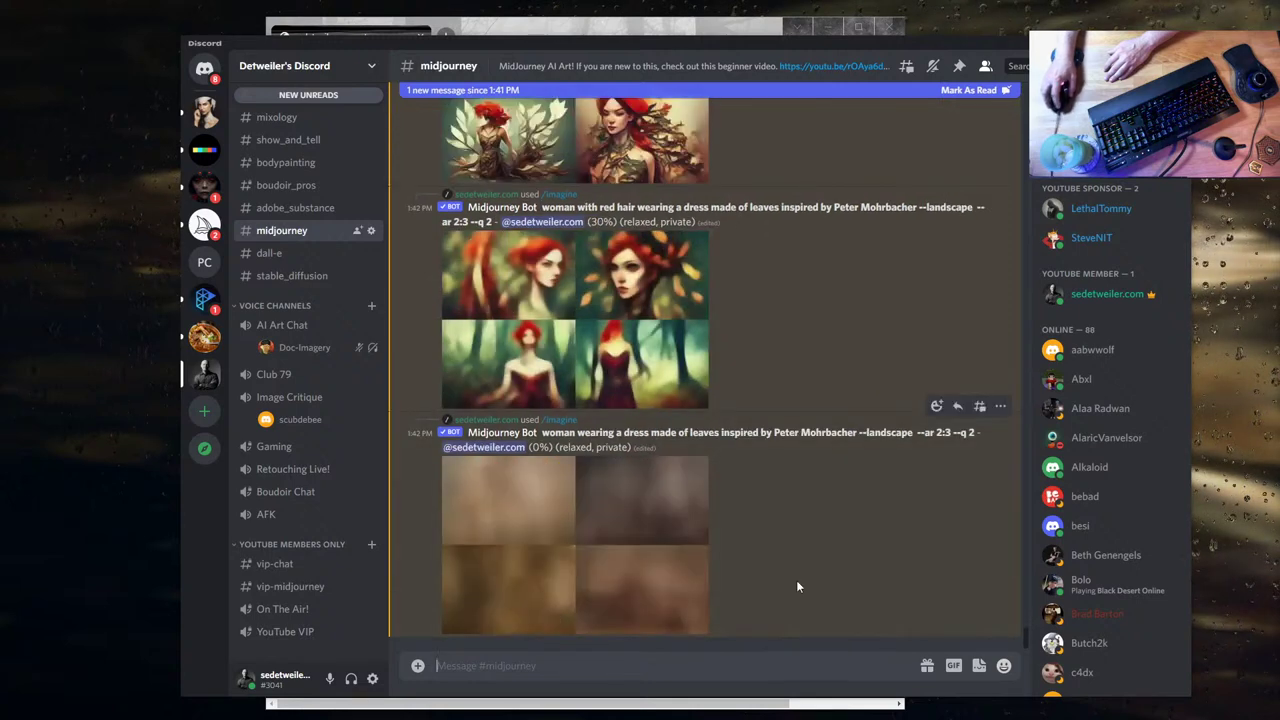
pyautogui.scroll(3, 799, 489)
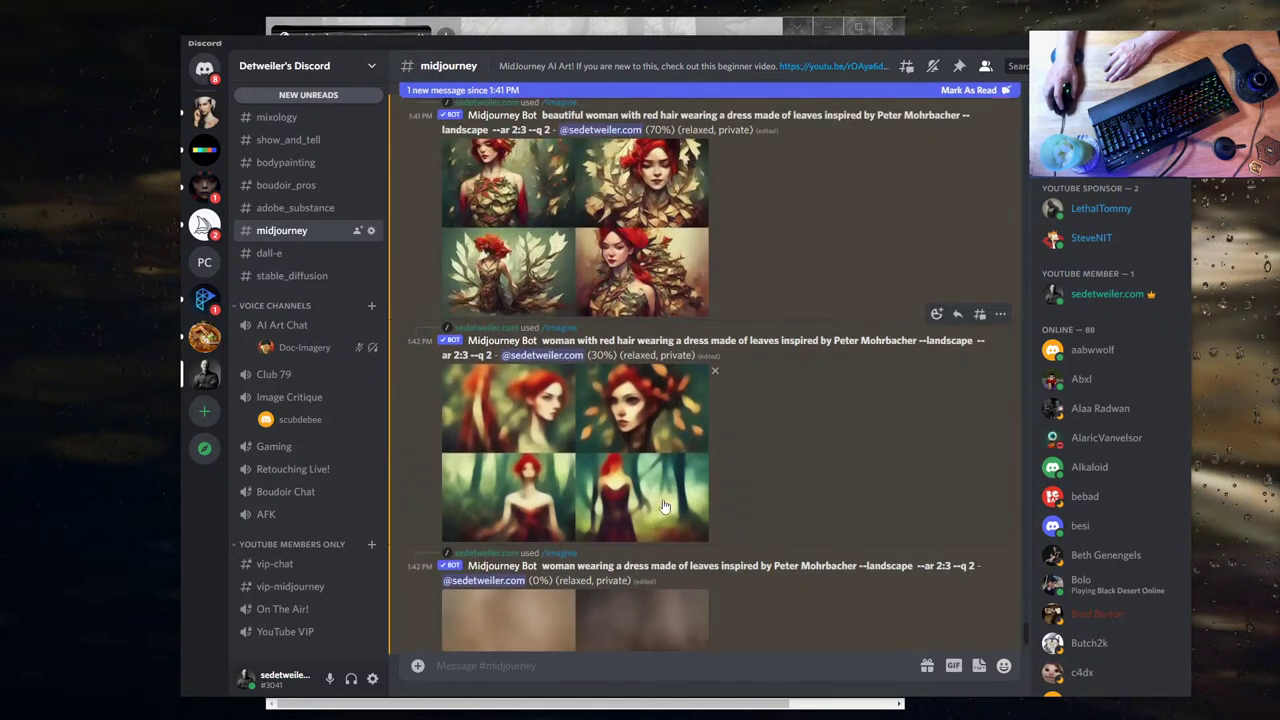
pyautogui.scroll(-3, 805, 462)
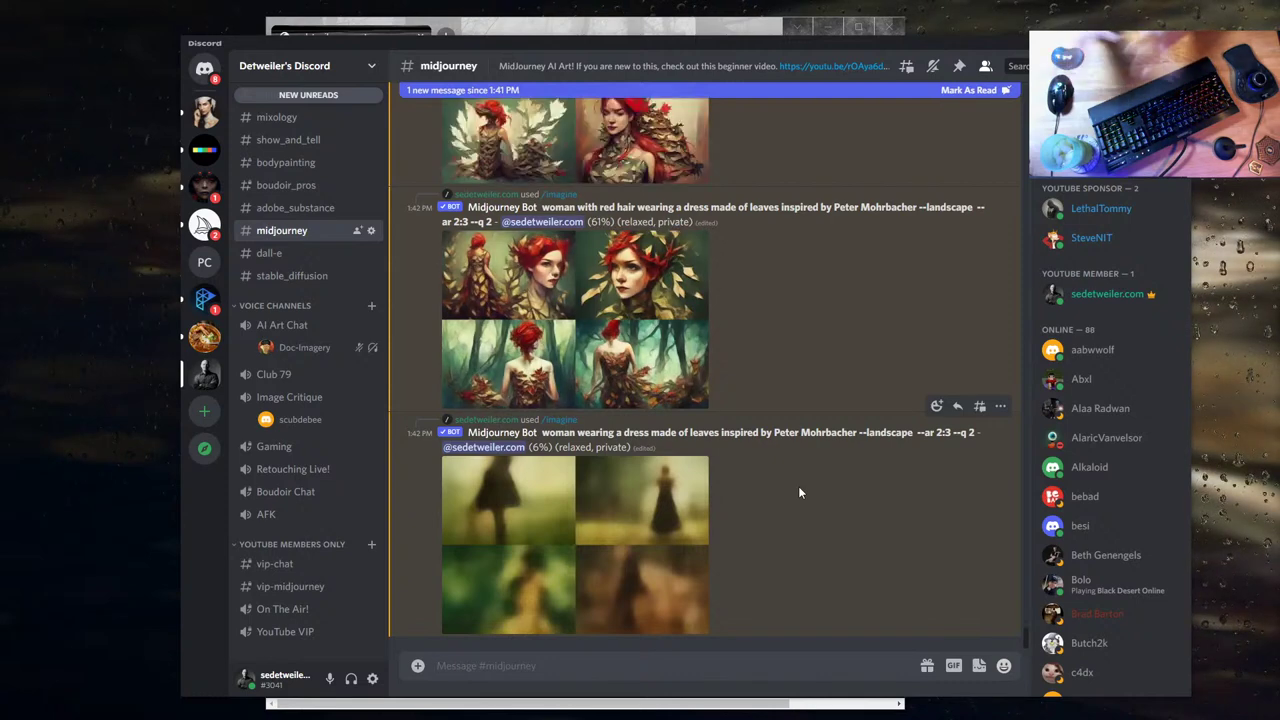
pyautogui.scroll(5, 814, 354)
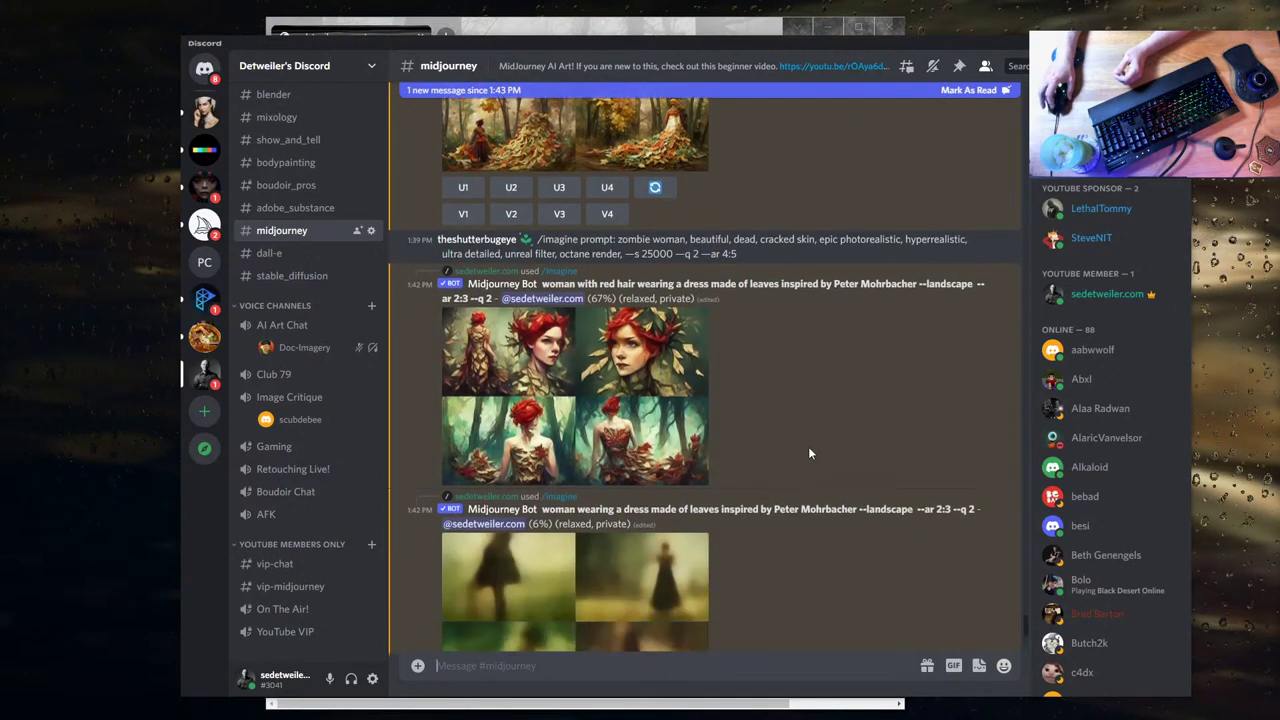
pyautogui.scroll(-1, 808, 446)
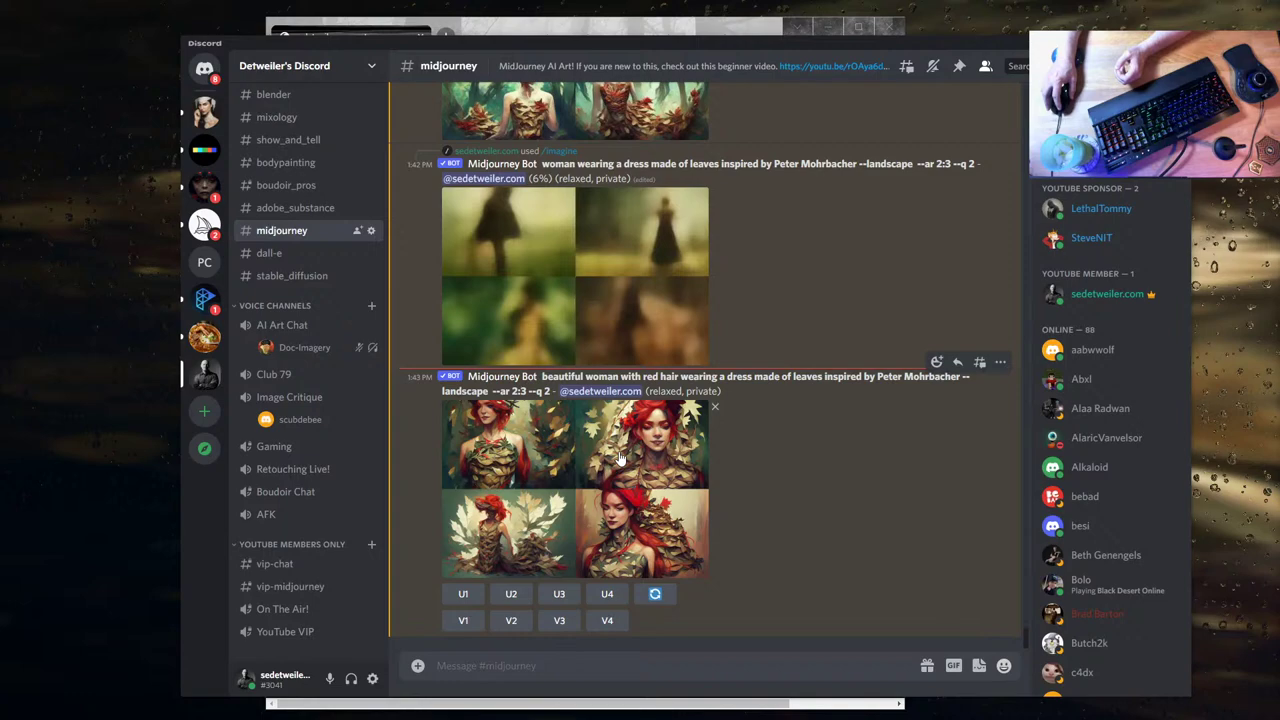
pyautogui.click(695, 495)
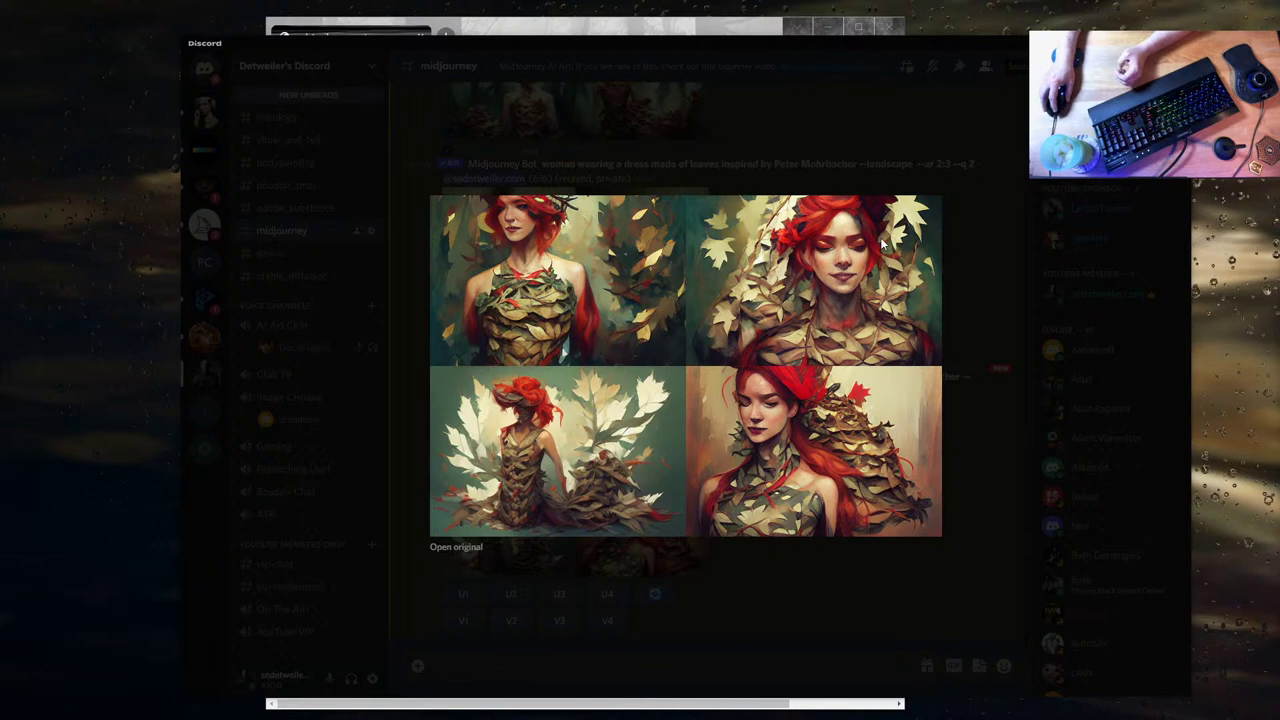
pyautogui.click(966, 436)
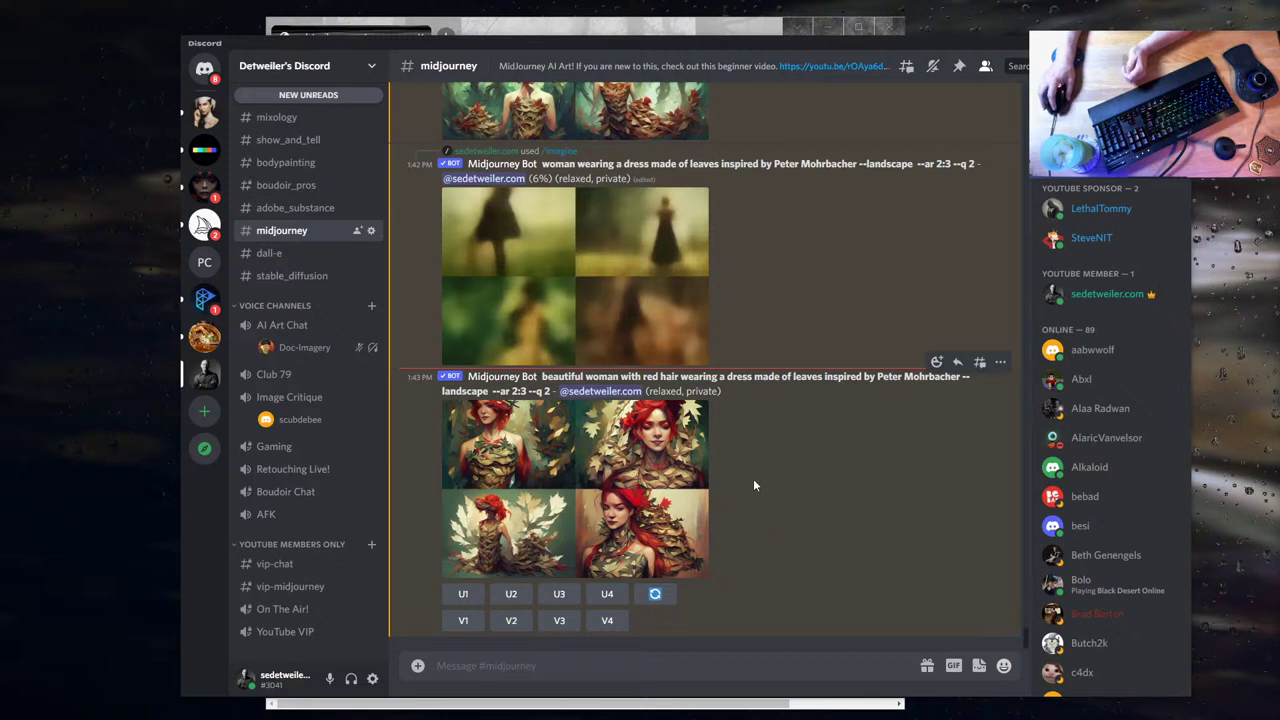
# - Request V2 variations of the second leaf-dress image, then inspect the grid enlarged
pyautogui.click(511, 621)
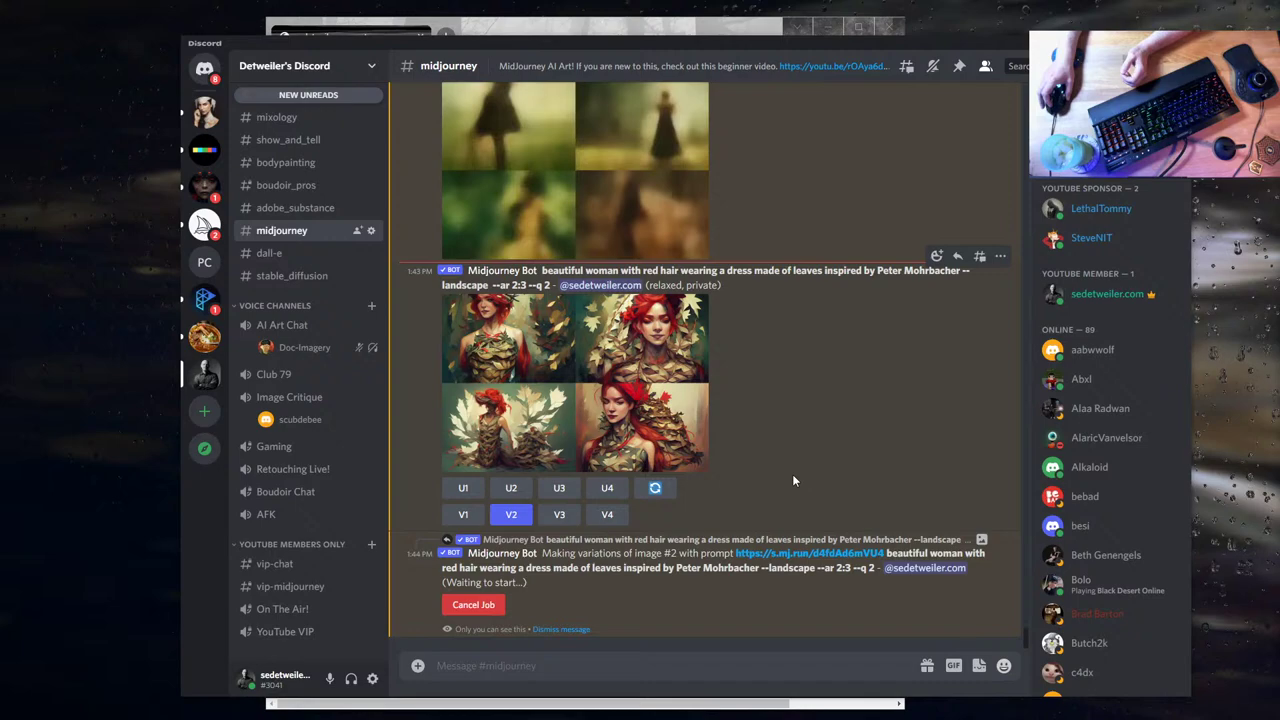
pyautogui.scroll(5, 792, 474)
pyautogui.click(645, 316)
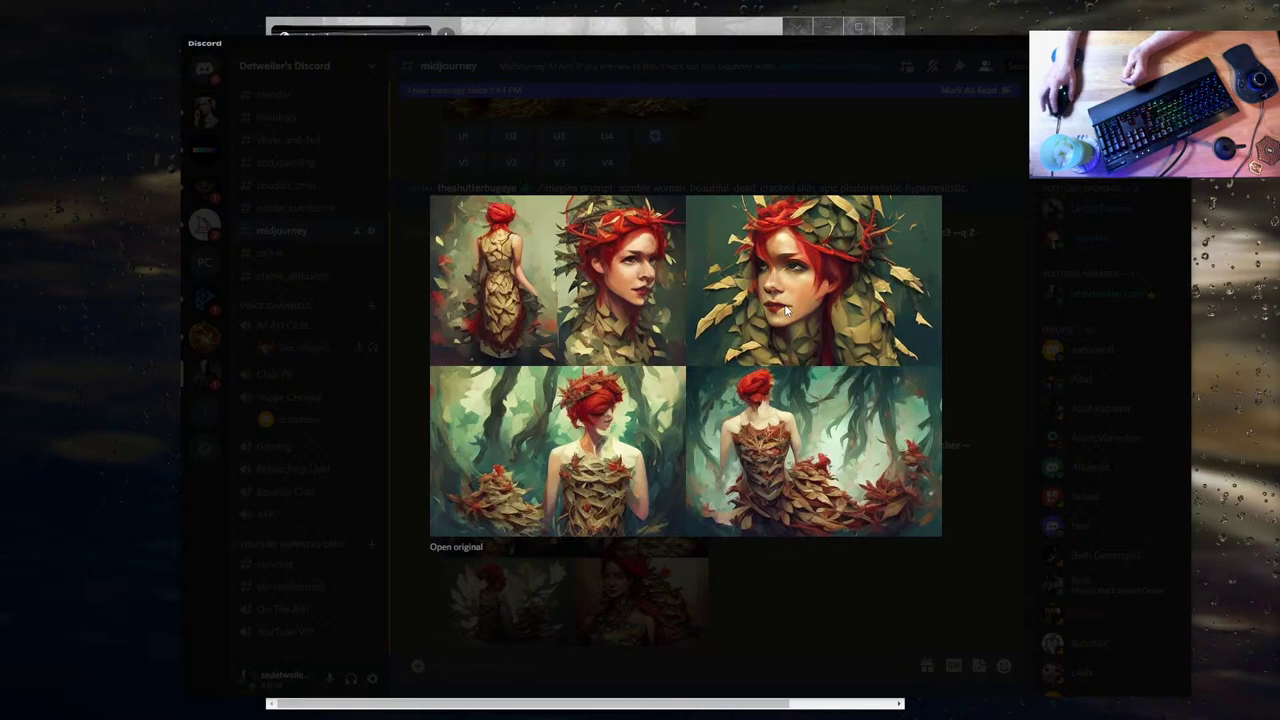
pyautogui.click(1017, 466)
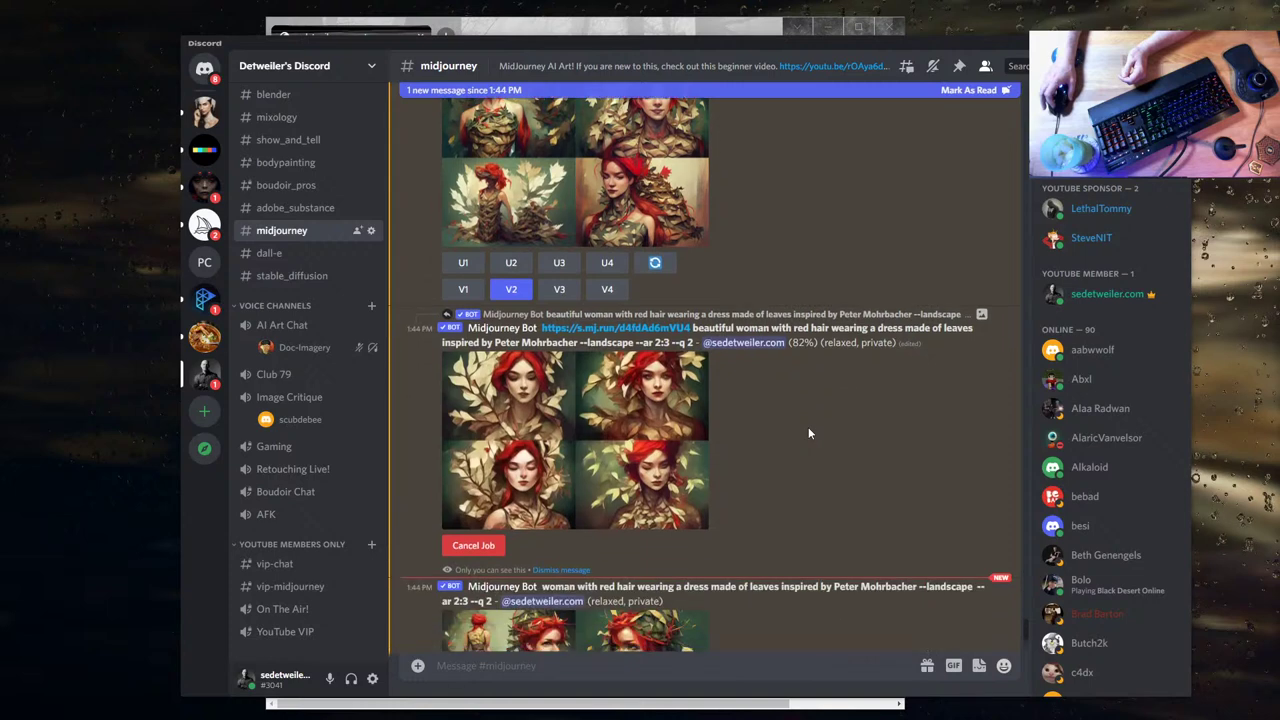
# - Inspect the newest leaf-dress grid enlarged, then reroll the variation job
pyautogui.scroll(-1, 808, 433)
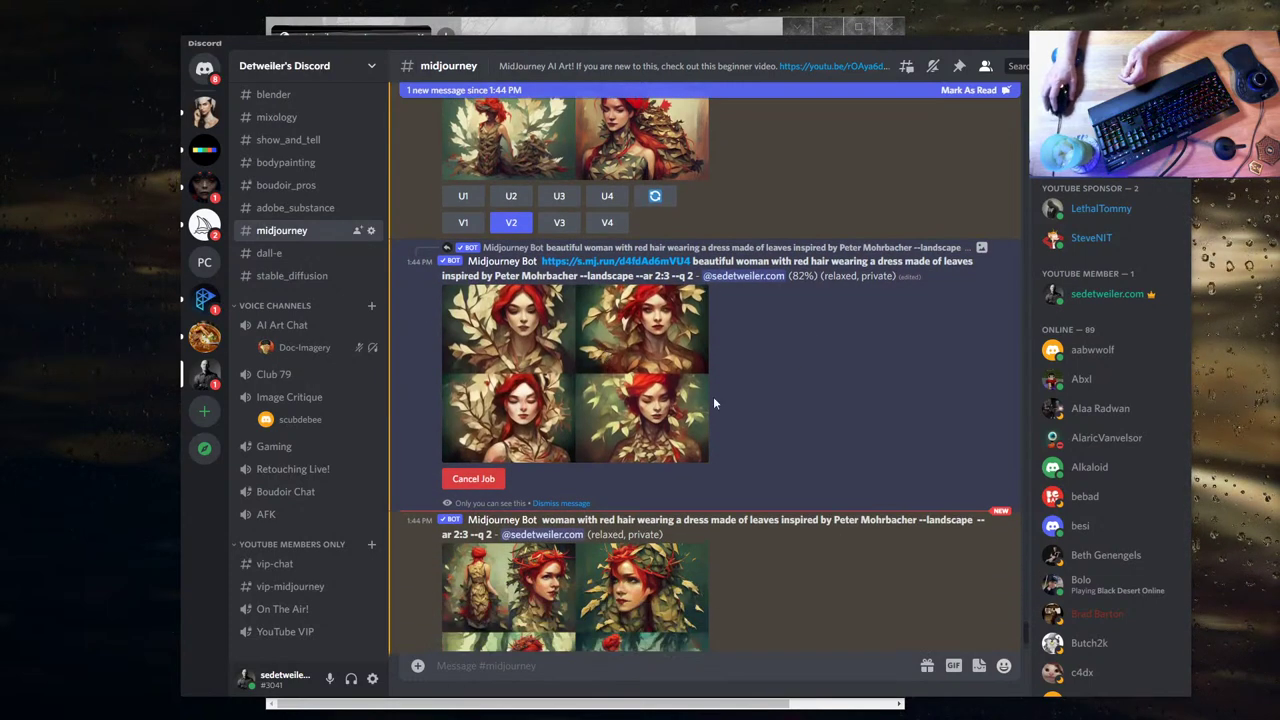
pyautogui.click(640, 480)
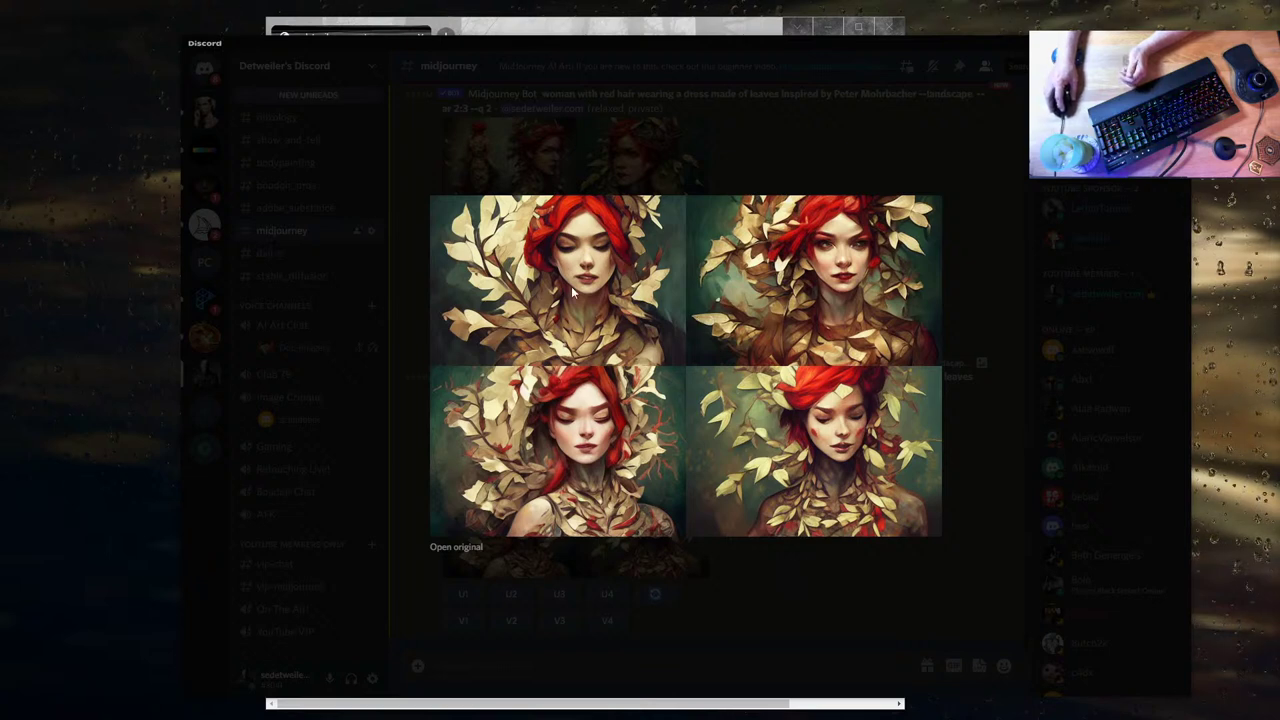
pyautogui.click(971, 453)
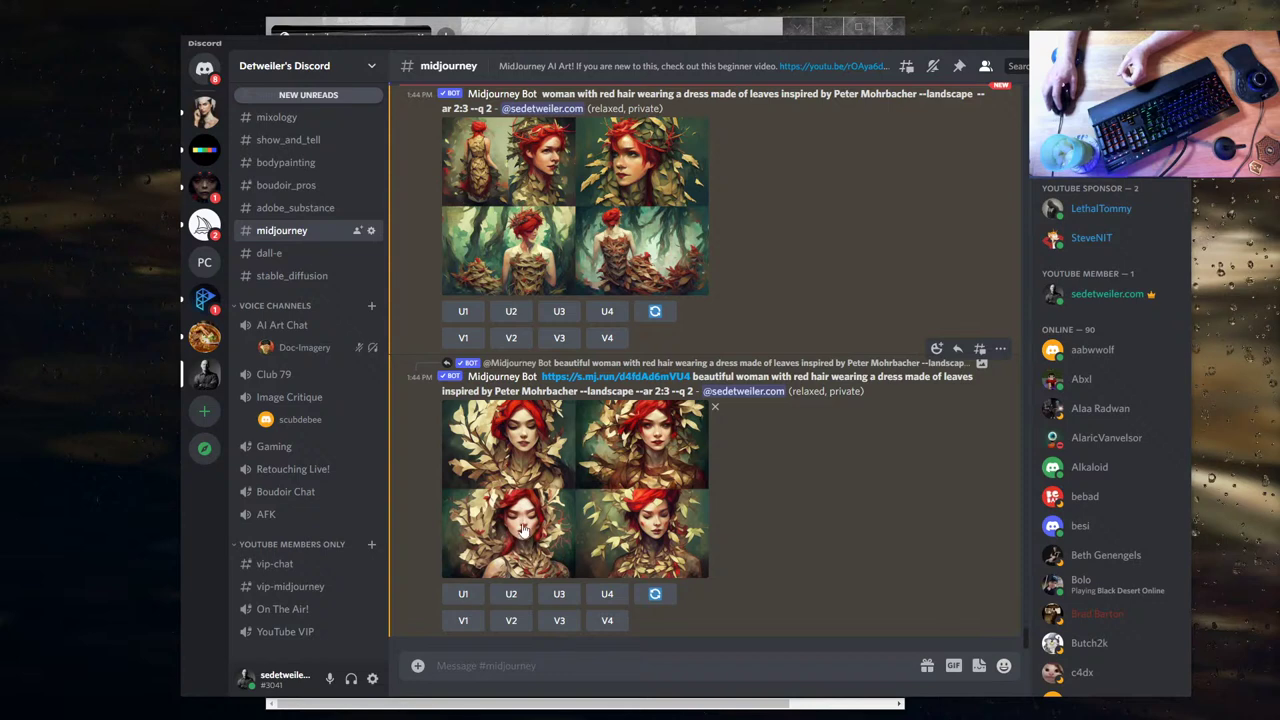
pyautogui.click(655, 595)
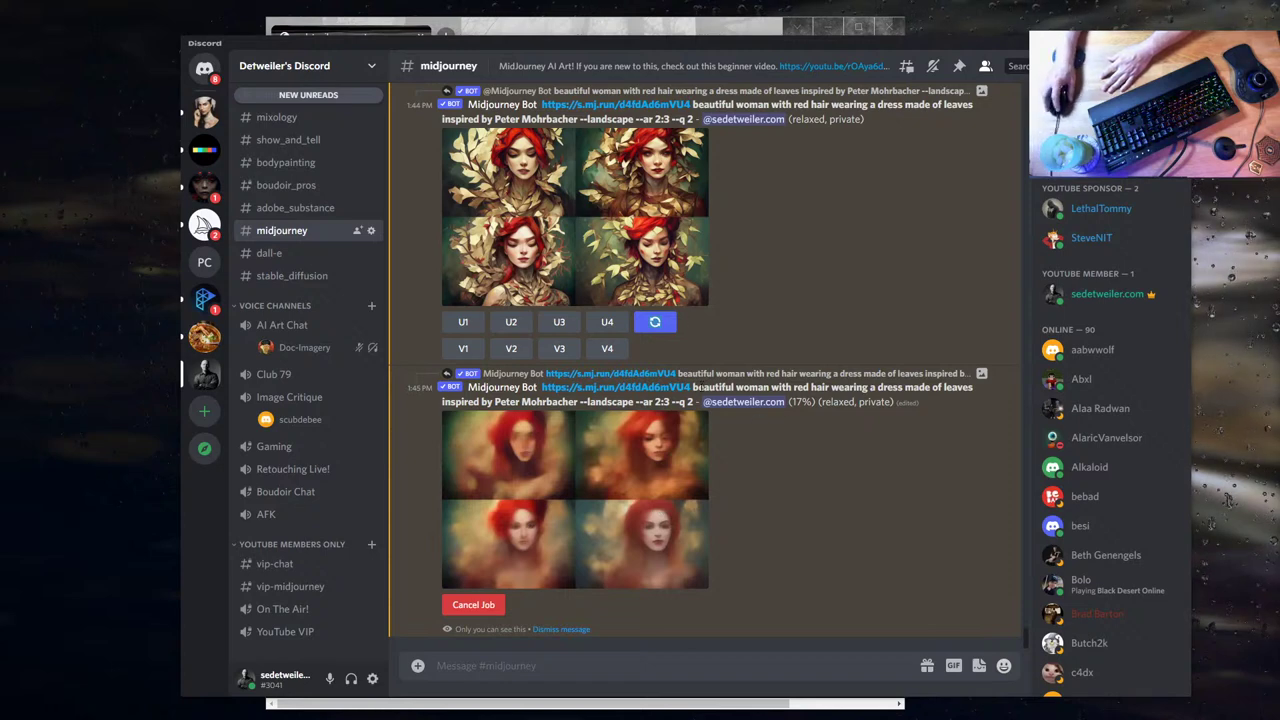
# - Submit the red-haired leaf-dress /imagine prompt with 'Thomas Kinkade' replacing 'Peter Mohrbacher' and 'inspired' removed
pyautogui.click(587, 664)
pyautogui.write('/i')
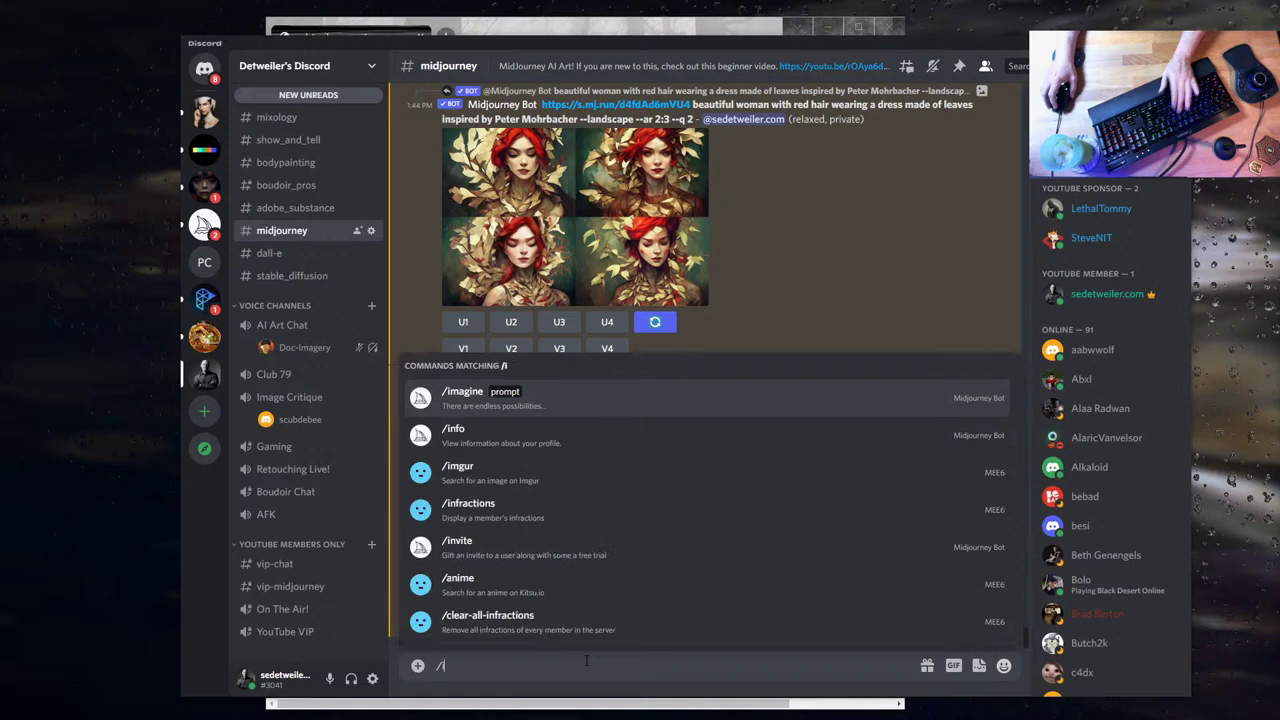
pyautogui.press('Tab')
pyautogui.write('woman with red hair wearing a dress made of leaves inspired by Peter Mohrbacher --landscape')
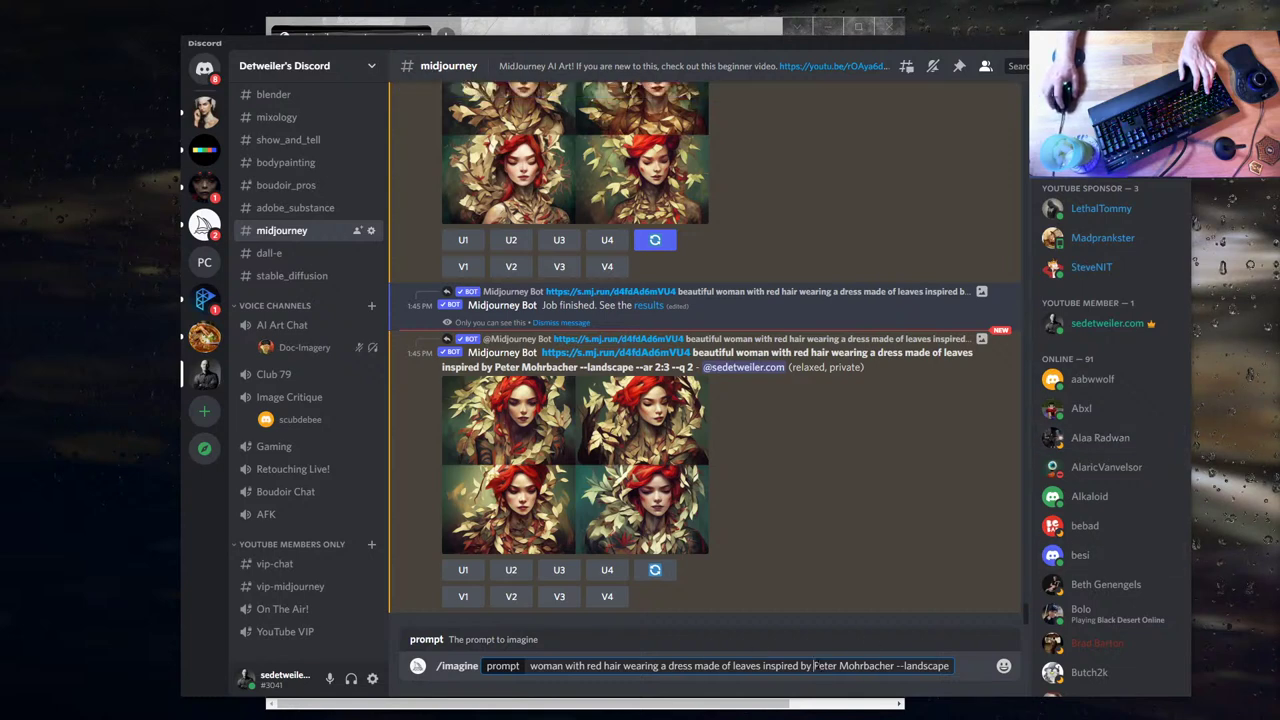
pyautogui.moveTo(815, 665); pyautogui.dragTo(893, 665)
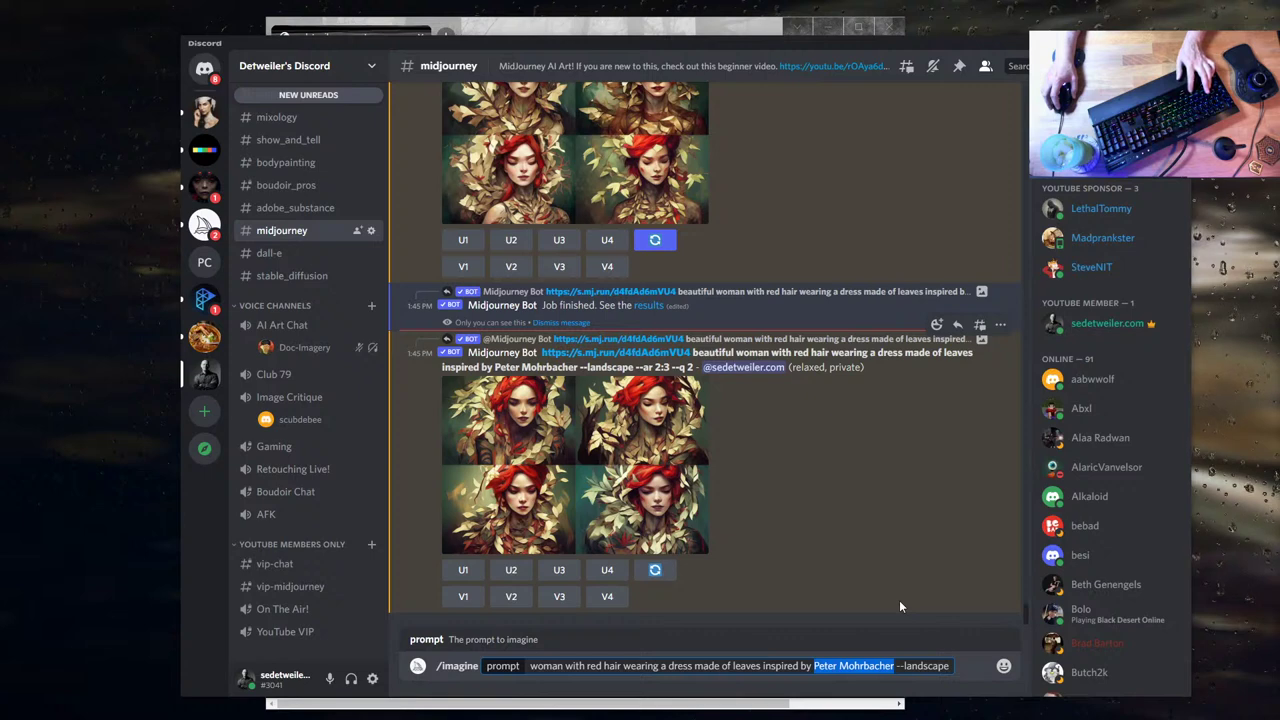
pyautogui.write('Thomas Cole')
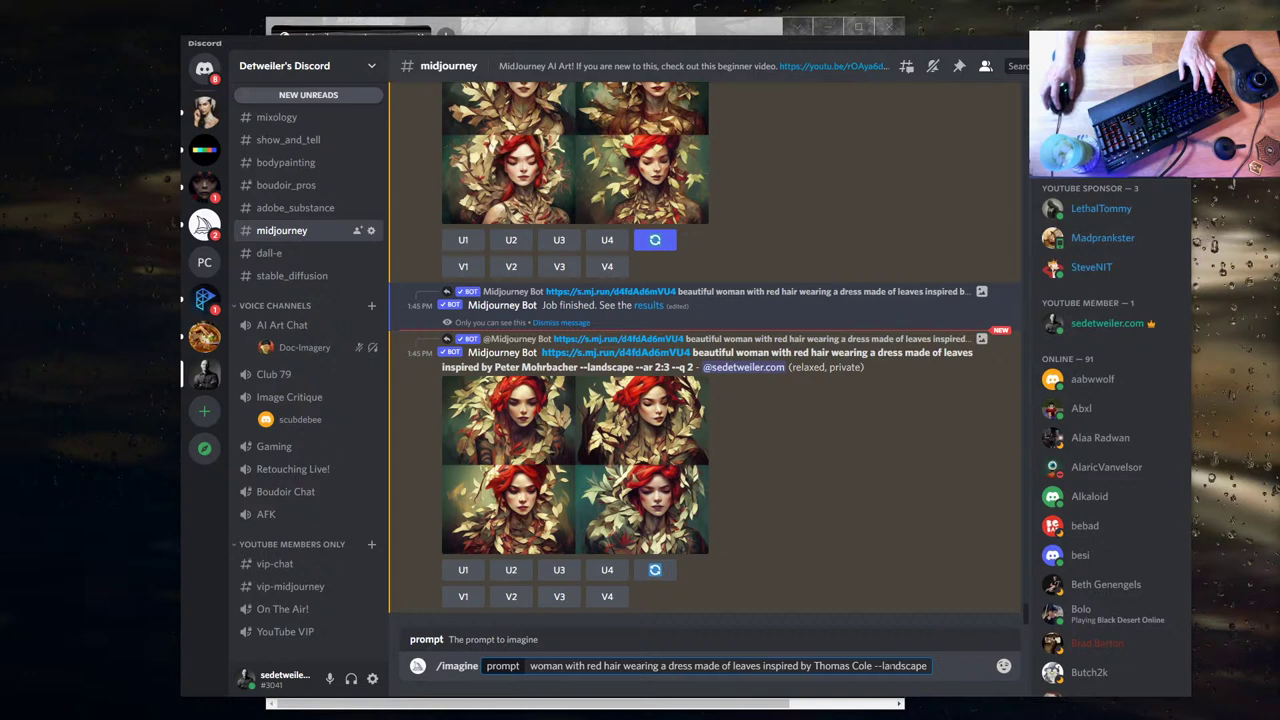
pyautogui.doubleClick(860, 666)
pyautogui.write('Kinkade')
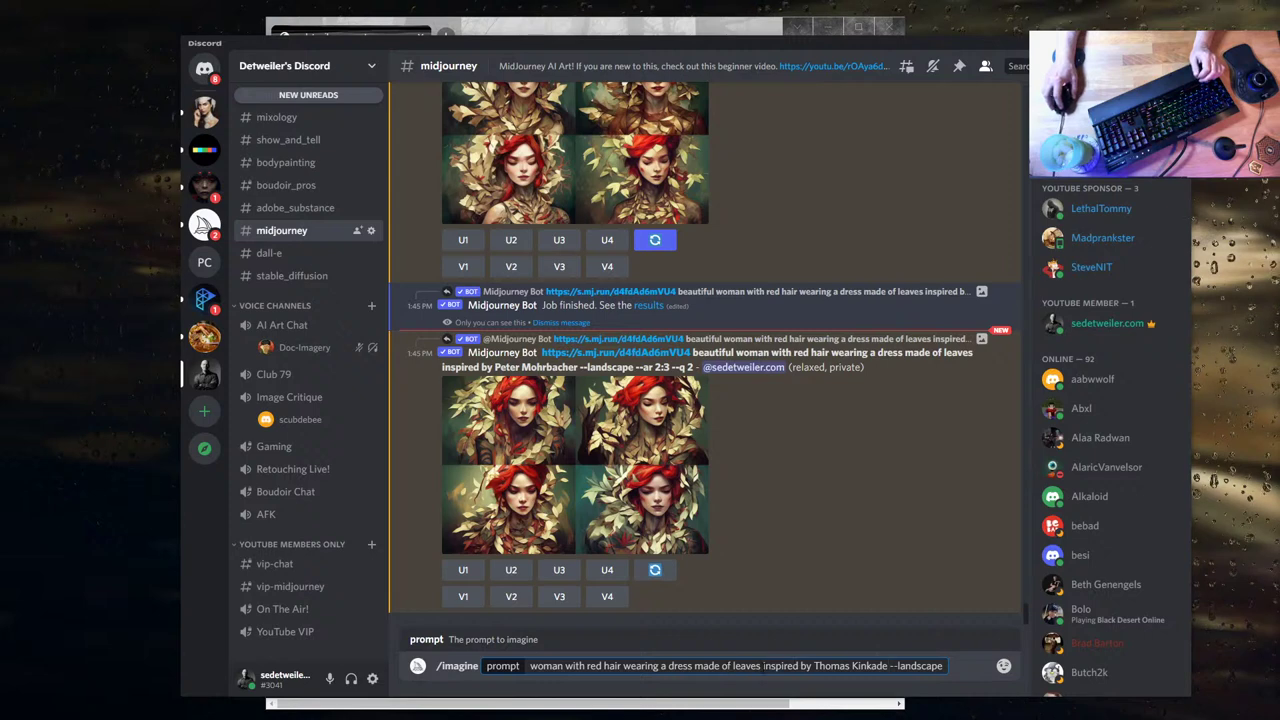
pyautogui.moveTo(763, 665); pyautogui.dragTo(798, 665)
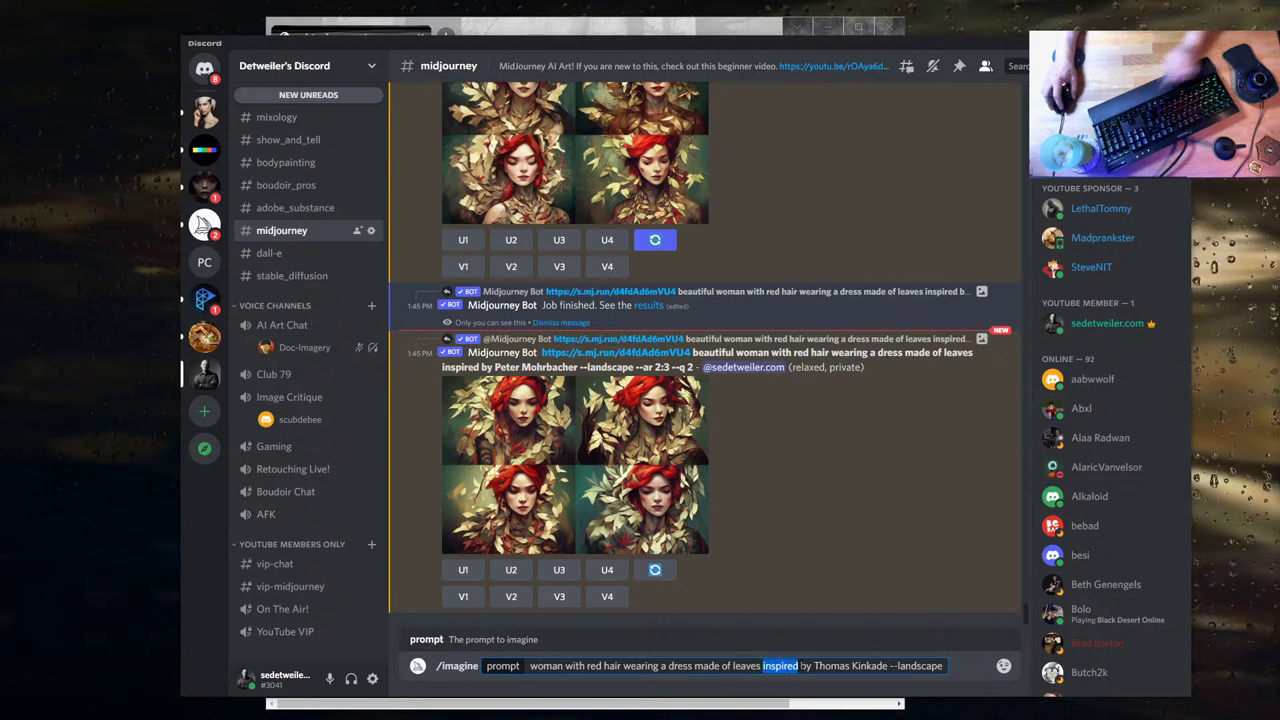
pyautogui.press('BackSpace')
pyautogui.press('BackSpace')
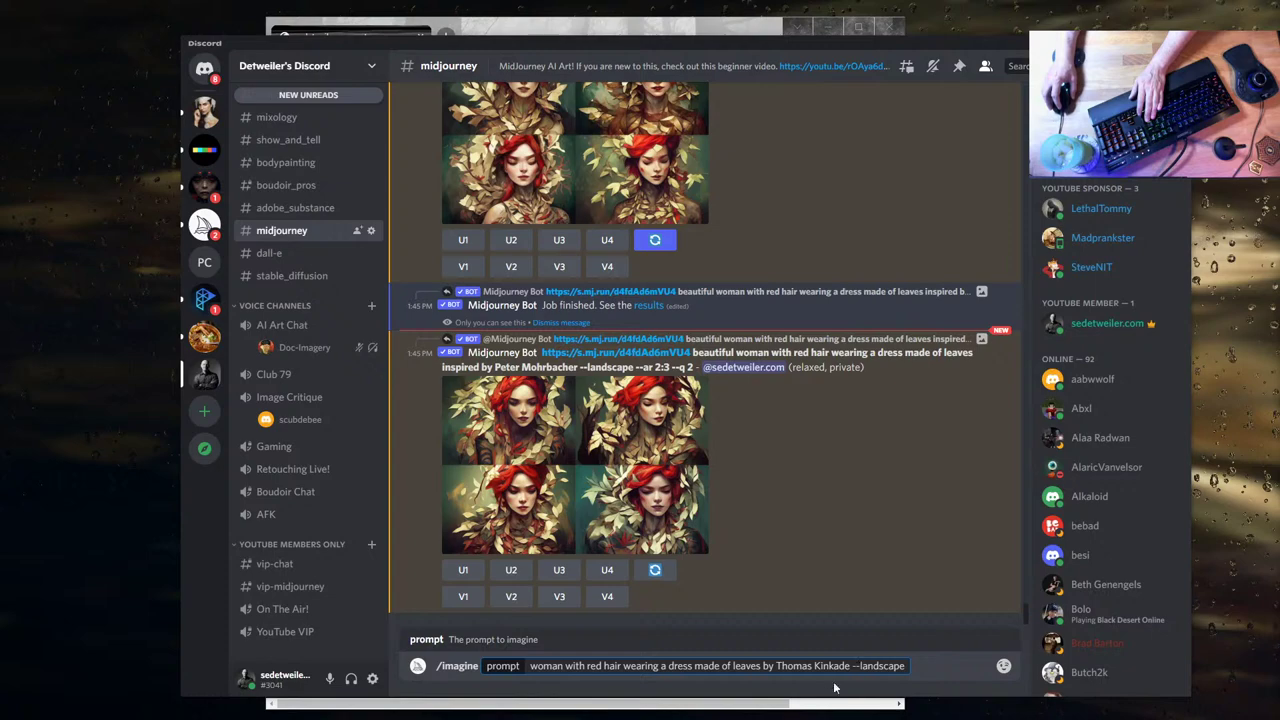
pyautogui.press('Return')
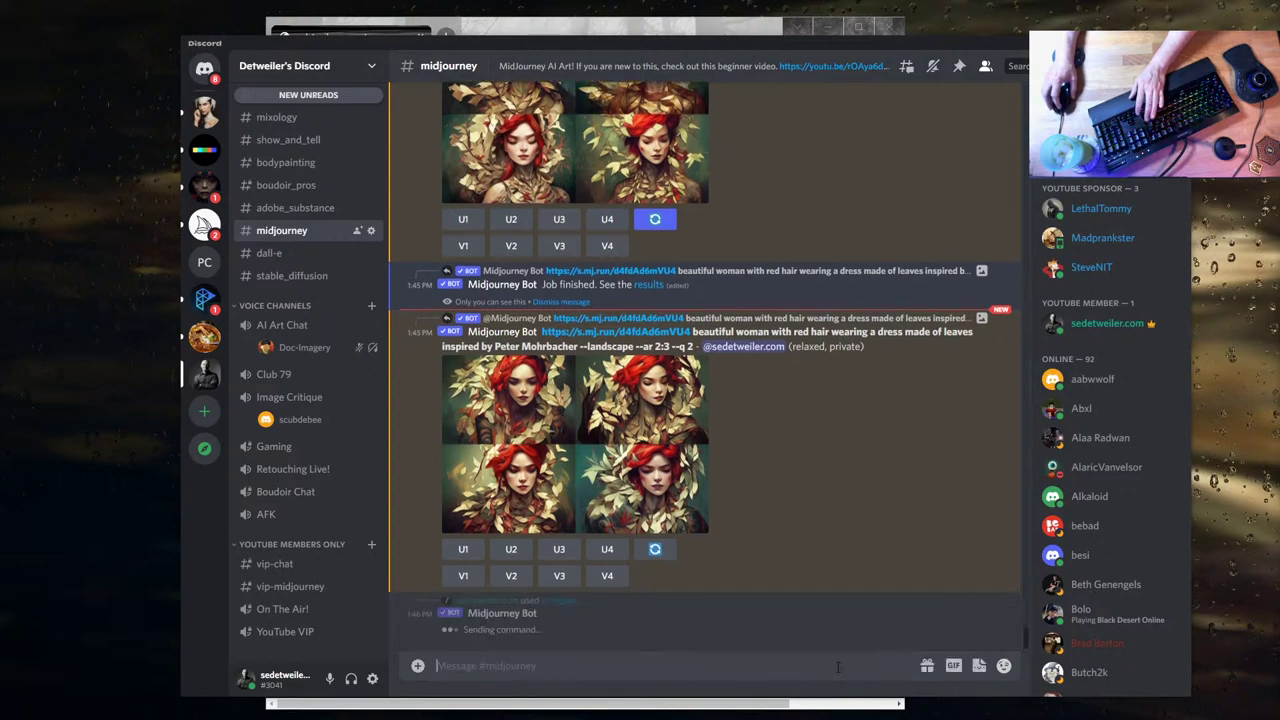
# - After previewing both leaf-woman grids, request V1 variations of the rerolled Mohrbacher grid's first image
pyautogui.click(571, 380)
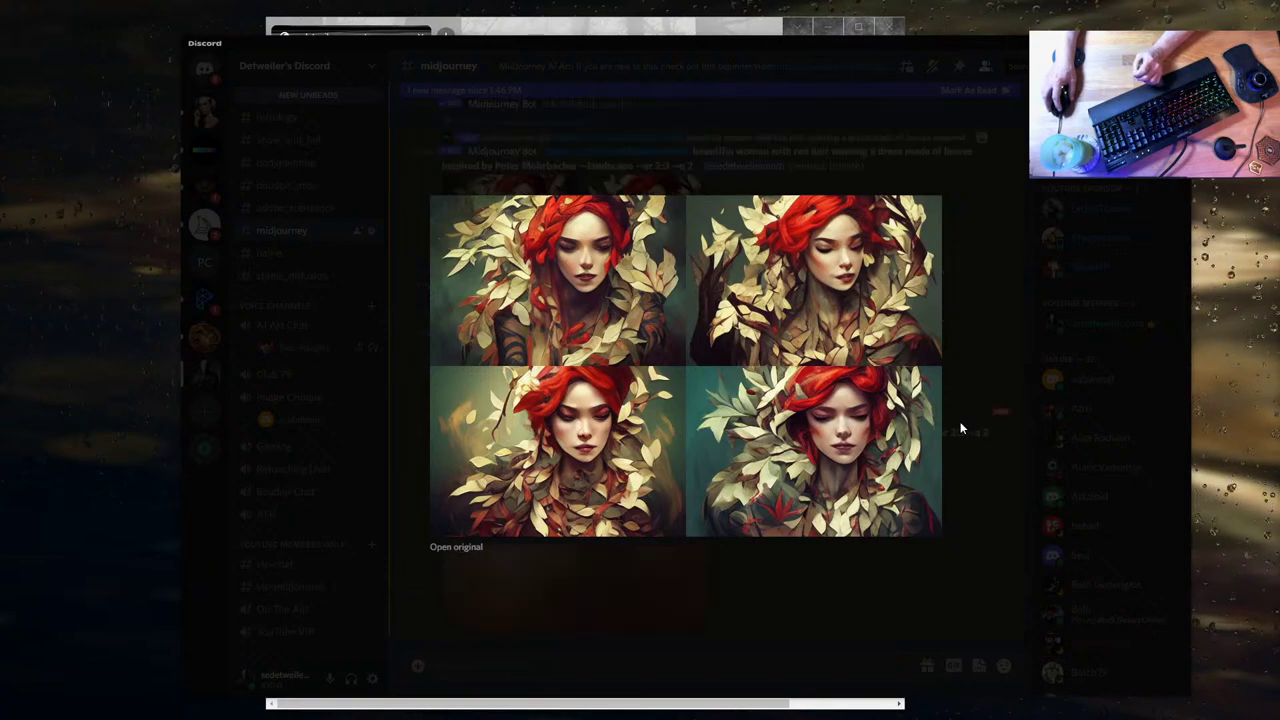
pyautogui.click(969, 460)
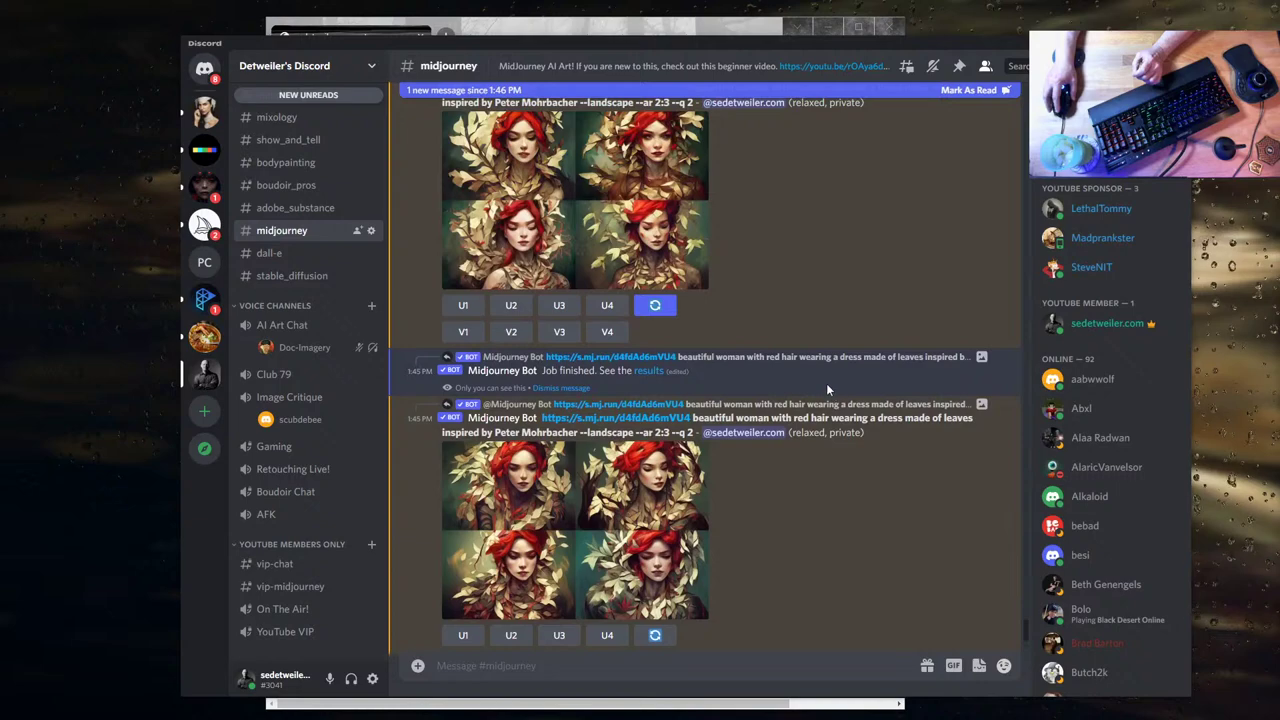
pyautogui.click(618, 236)
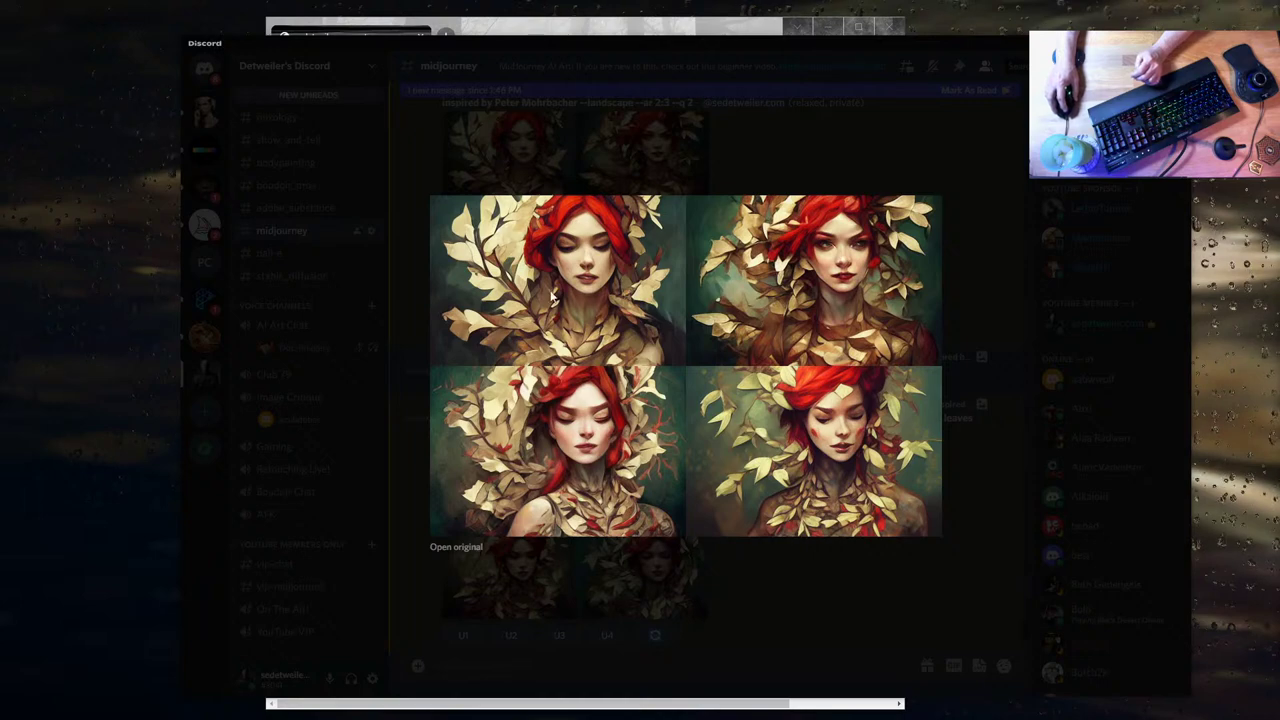
pyautogui.click(979, 303)
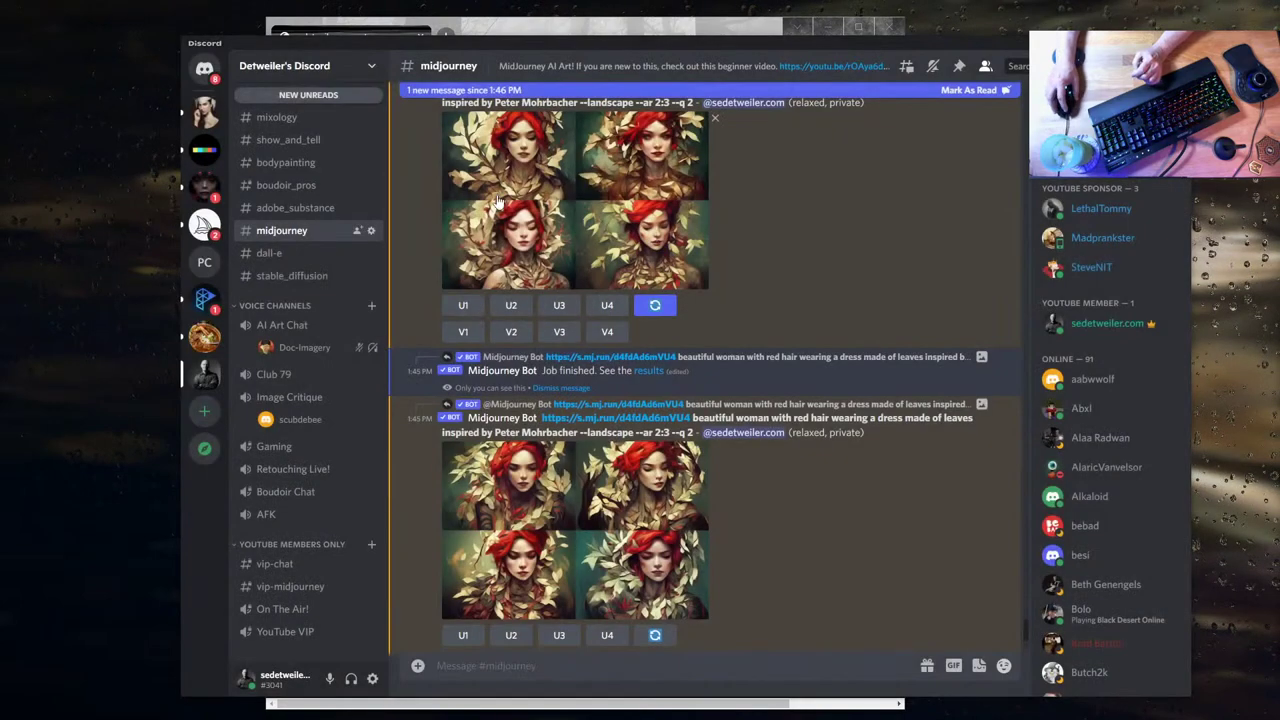
pyautogui.click(468, 333)
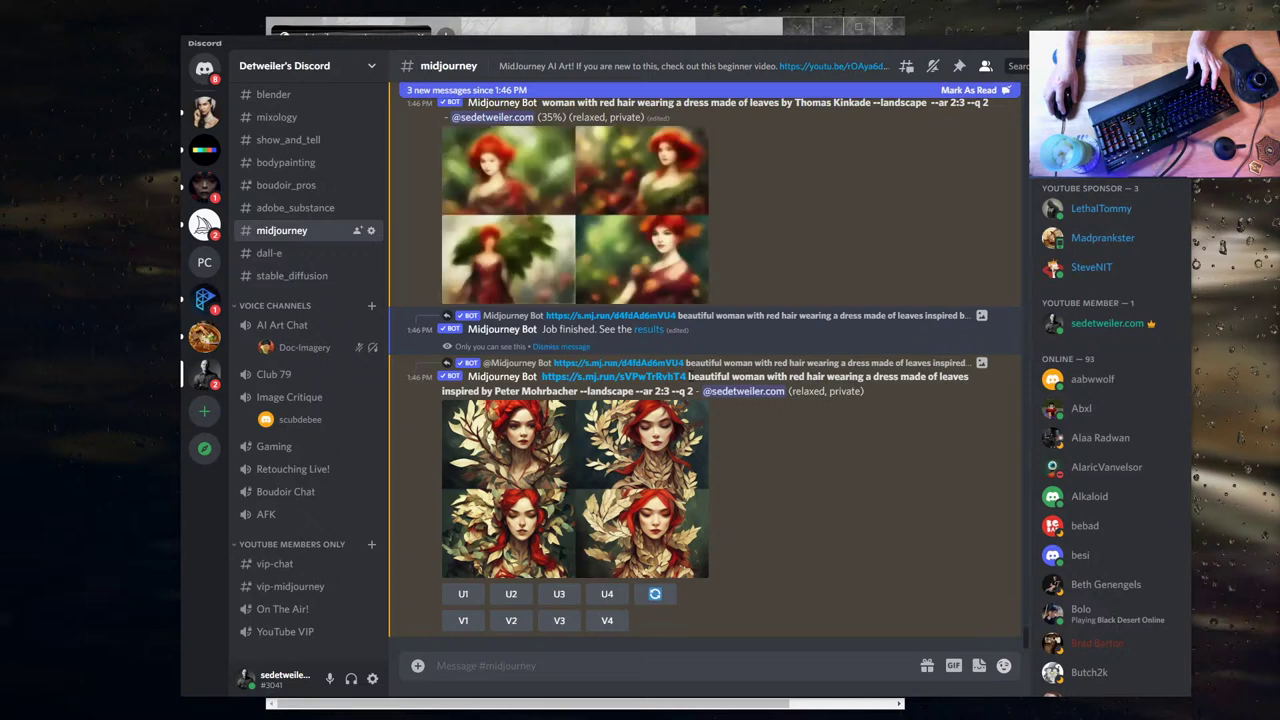
# - Resubmit the leaf-dress /imagine prompt with 'WLOP' in place of 'Peter Mohrbacher' and 'inspired' deleted
pyautogui.moveTo(688, 376); pyautogui.dragTo(634, 392)
pyautogui.hotkey('ctrl', 'c')
pyautogui.click(705, 662)
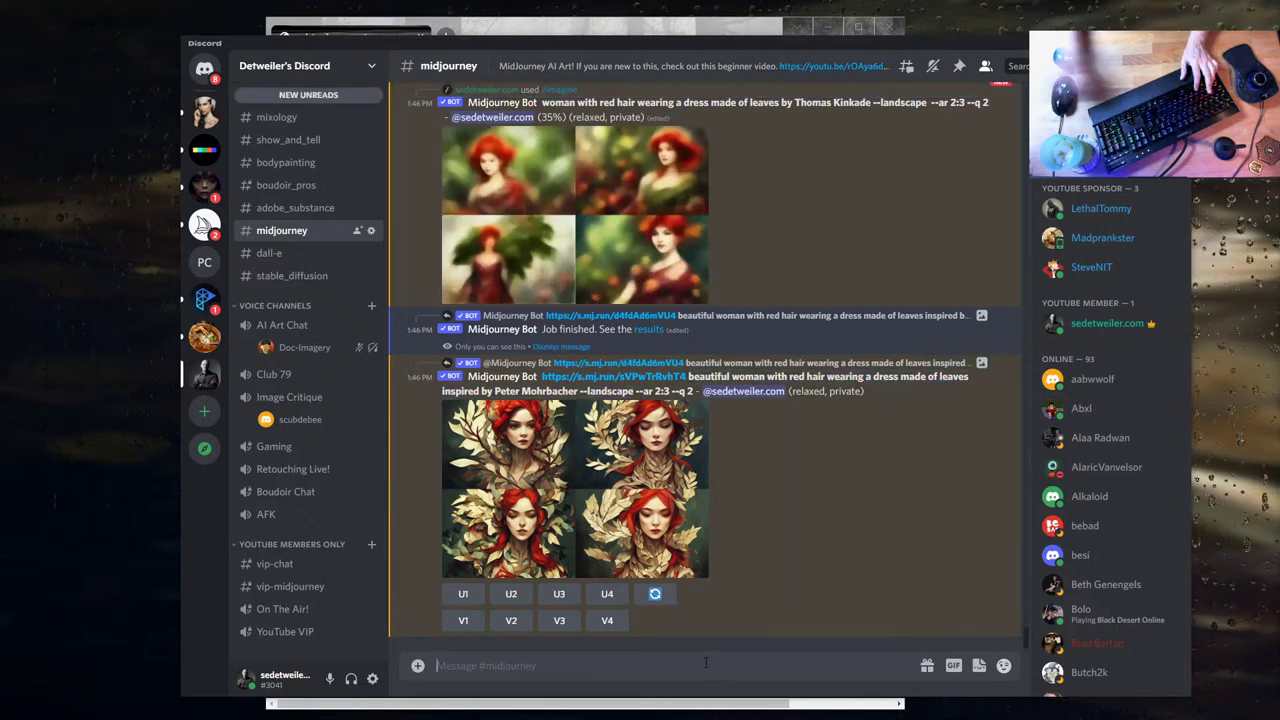
pyautogui.write('/')
pyautogui.press('Tab')
pyautogui.hotkey('ctrl', 'v')
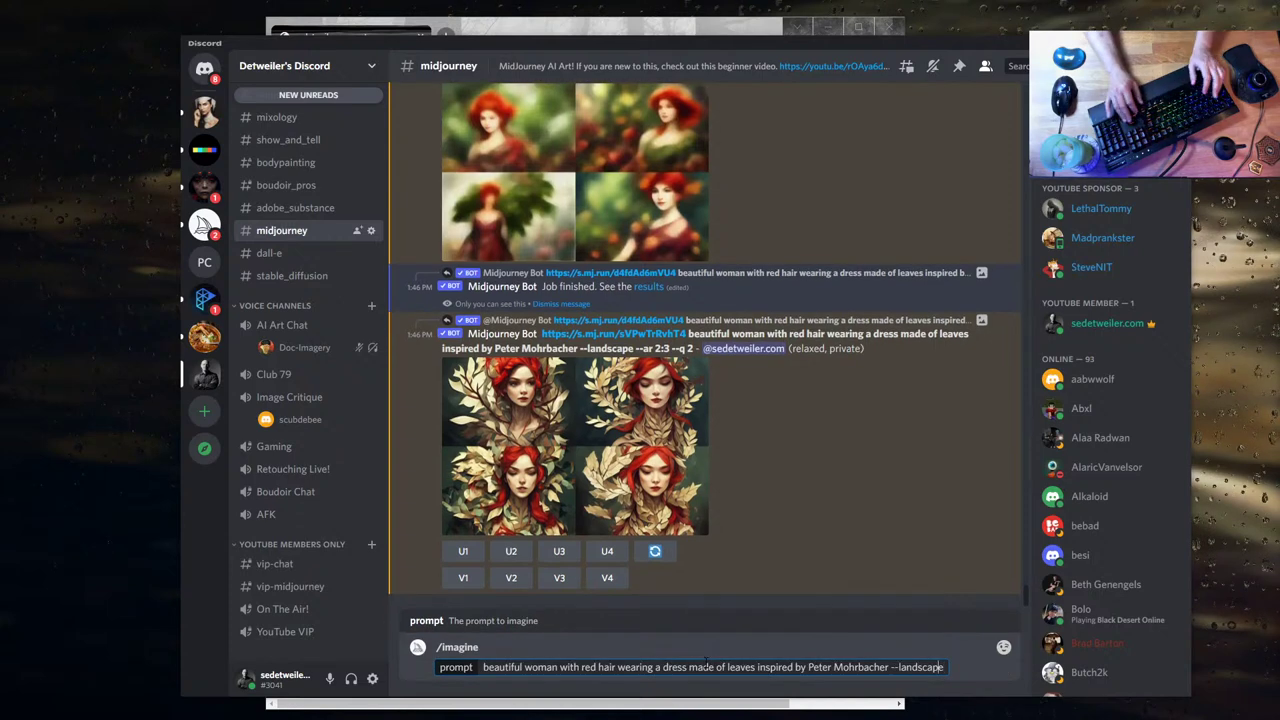
pyautogui.press('BackSpace')
pyautogui.press('BackSpace')
pyautogui.press('BackSpace')
pyautogui.press('BackSpace')
pyautogui.press('BackSpace')
pyautogui.press('BackSpace')
pyautogui.press('BackSpace')
pyautogui.press('BackSpace')
pyautogui.press('BackSpace')
pyautogui.press('BackSpace')
pyautogui.press('BackSpace')
pyautogui.press('BackSpace')
pyautogui.press('BackSpace')
pyautogui.press('BackSpace')
pyautogui.press('BackSpace')
pyautogui.press('BackSpace')
pyautogui.press('BackSpace')
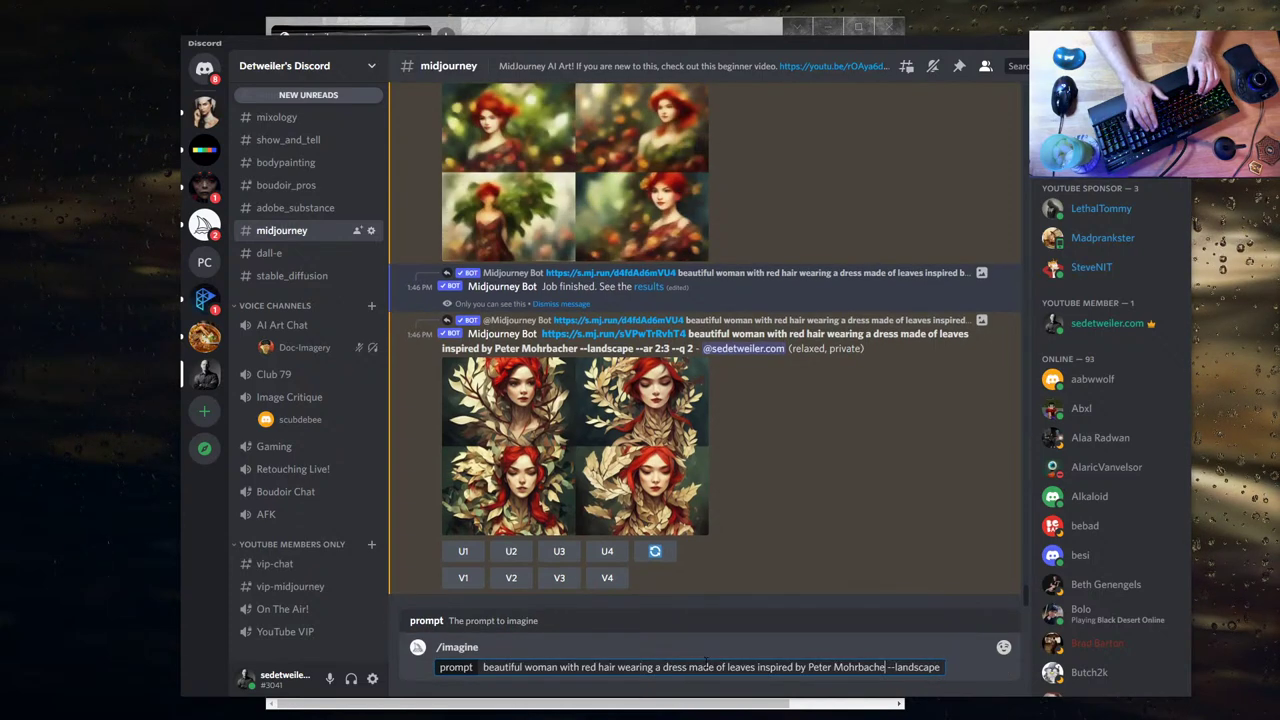
pyautogui.write('WLOP')
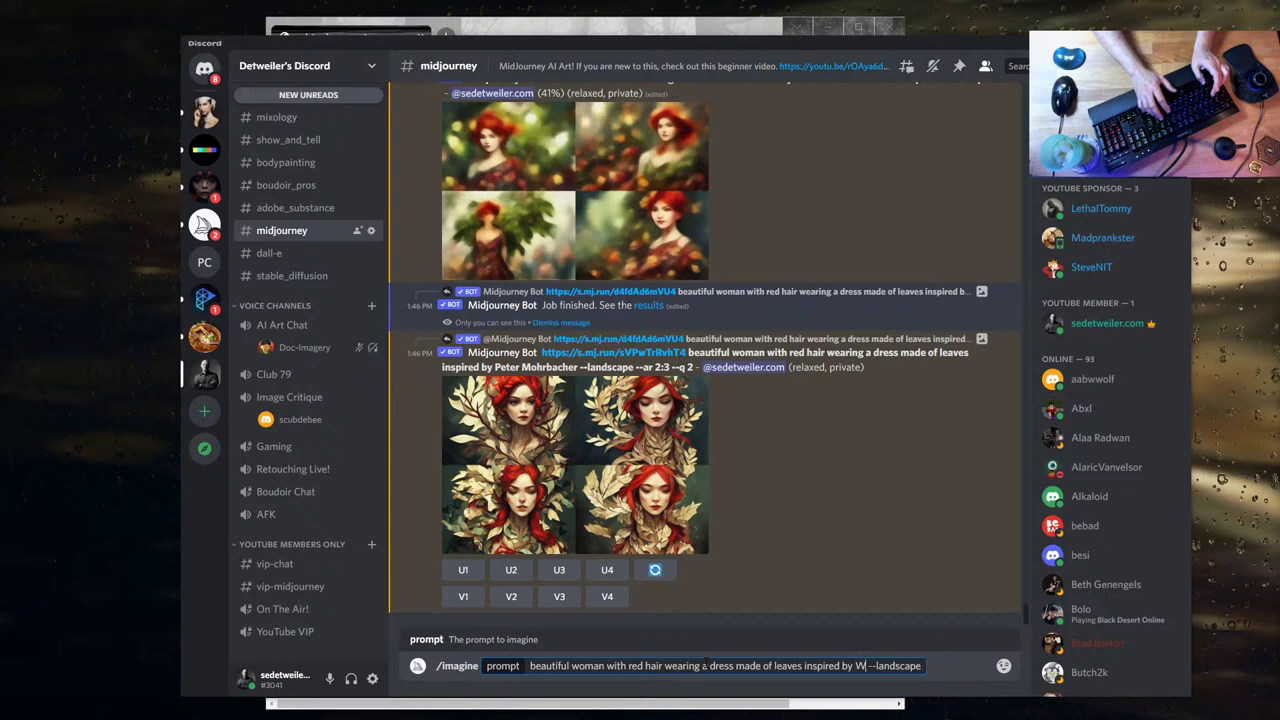
pyautogui.hotkey('ctrl', 'Left')
pyautogui.hotkey('ctrl', 'Left')
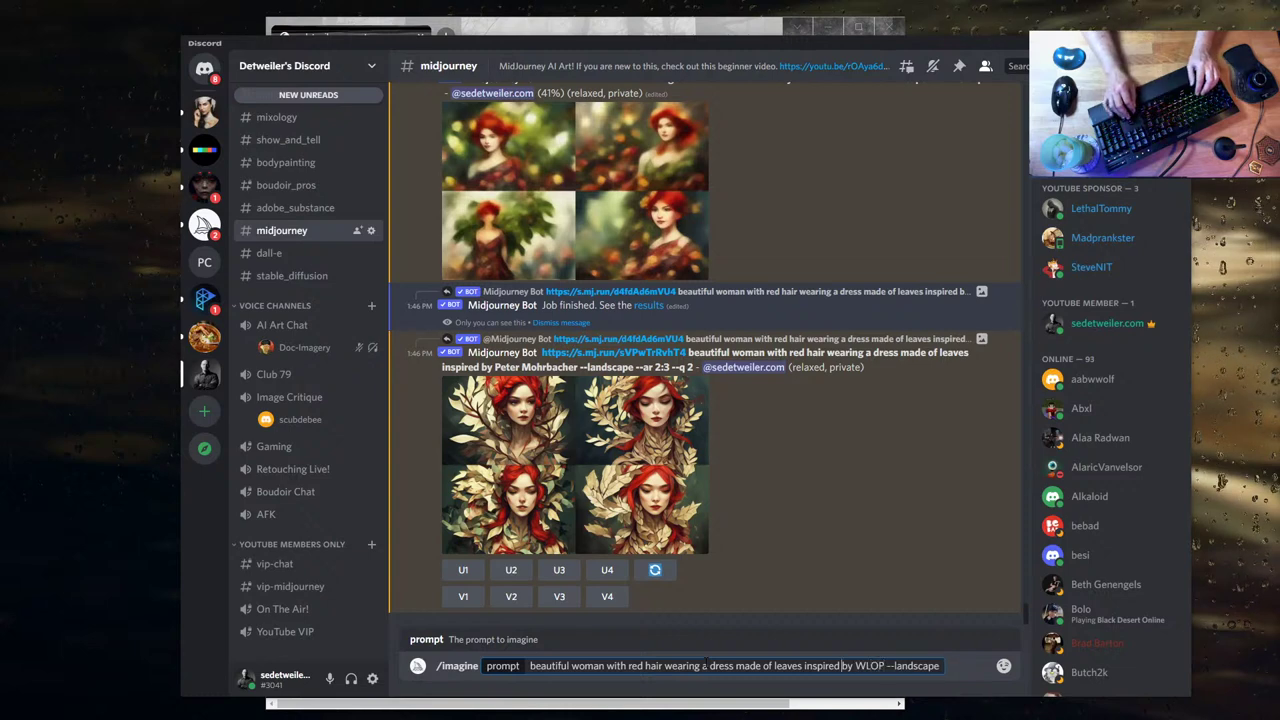
pyautogui.press('BackSpace')
pyautogui.press('BackSpace')
pyautogui.press('BackSpace')
pyautogui.press('BackSpace')
pyautogui.press('BackSpace')
pyautogui.press('BackSpace')
pyautogui.press('BackSpace')
pyautogui.press('BackSpace')
pyautogui.press('BackSpace')
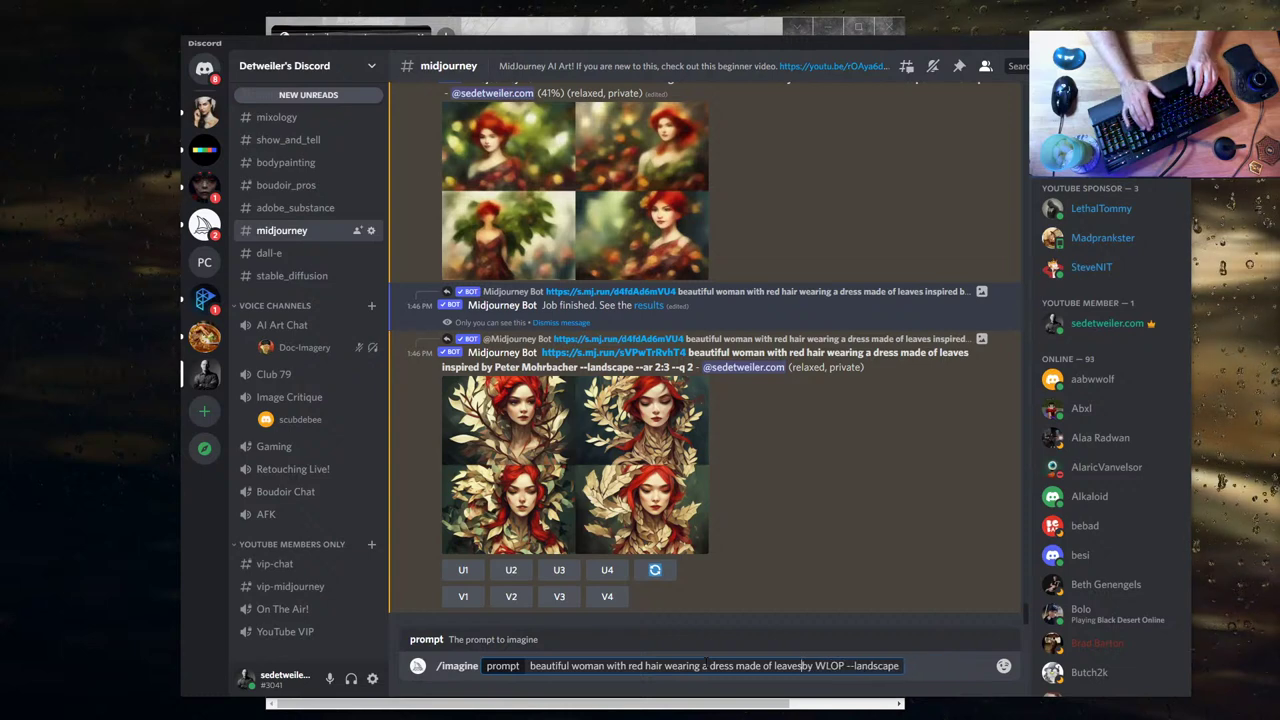
pyautogui.press('Return')
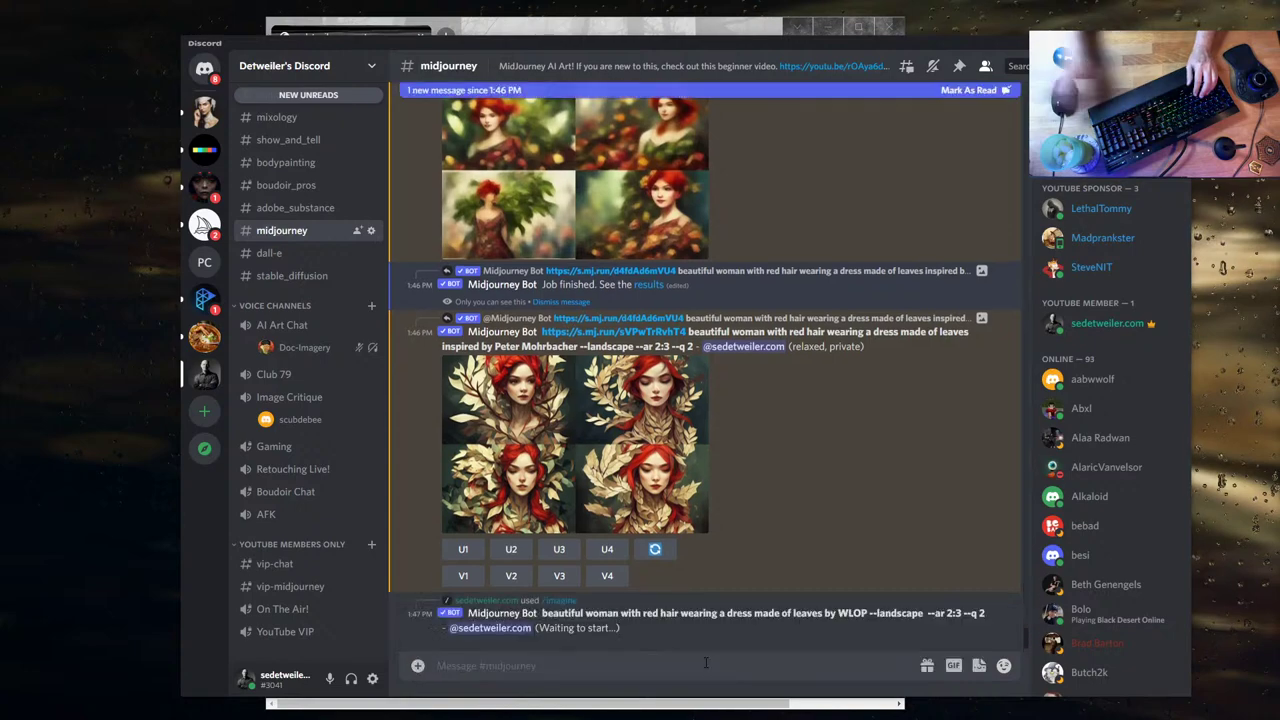
# - After previewing the Peter Mohrbacher leaf-dress grid, upscale its image 2 with U2
pyautogui.click(644, 505)
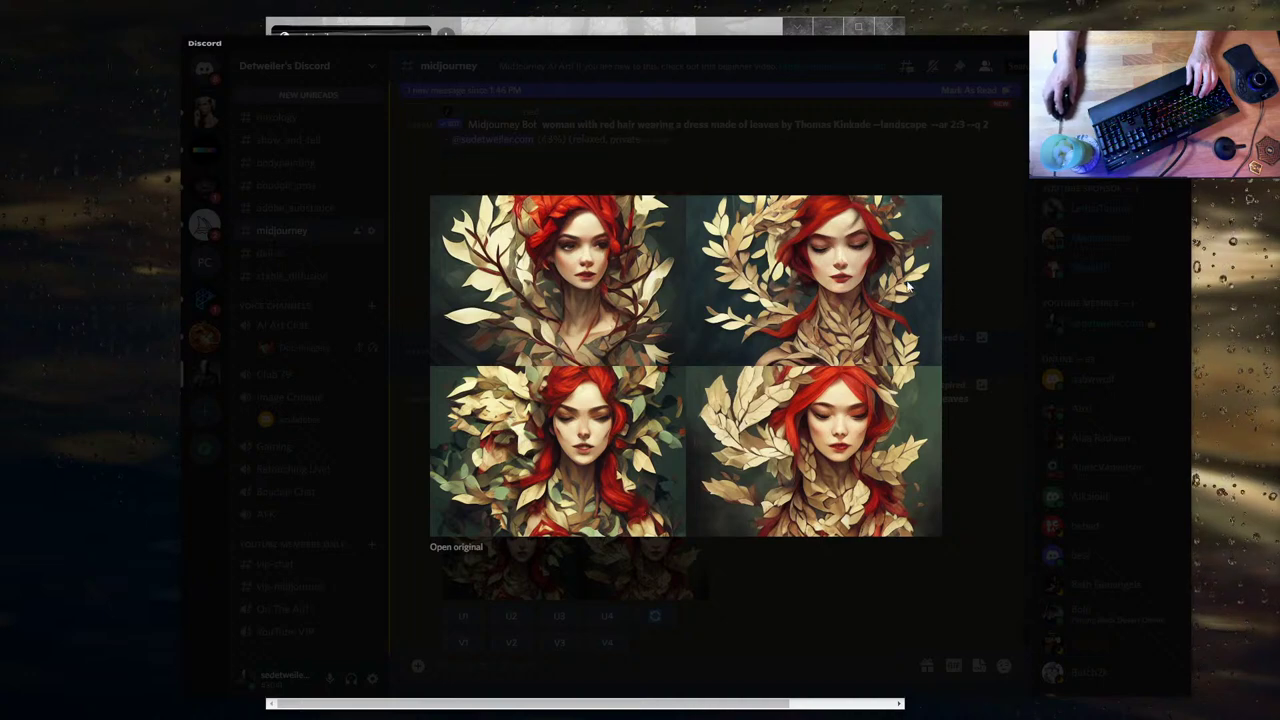
pyautogui.click(969, 462)
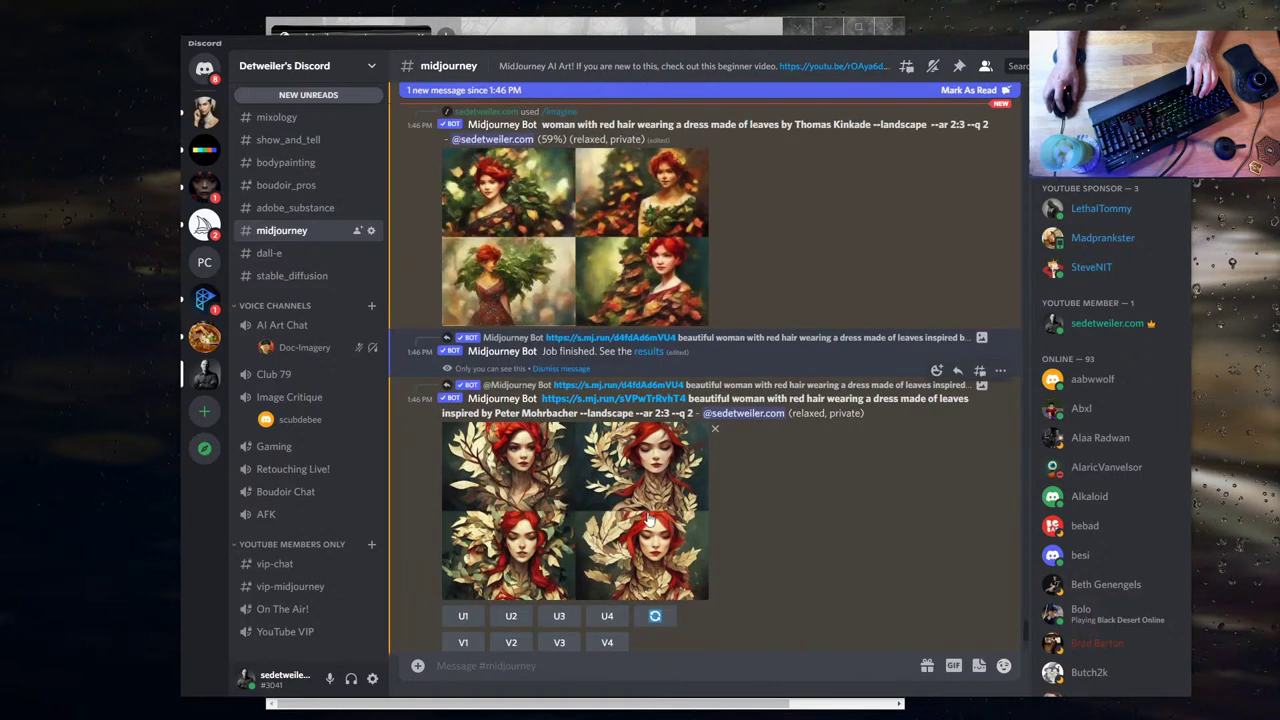
pyautogui.click(513, 620)
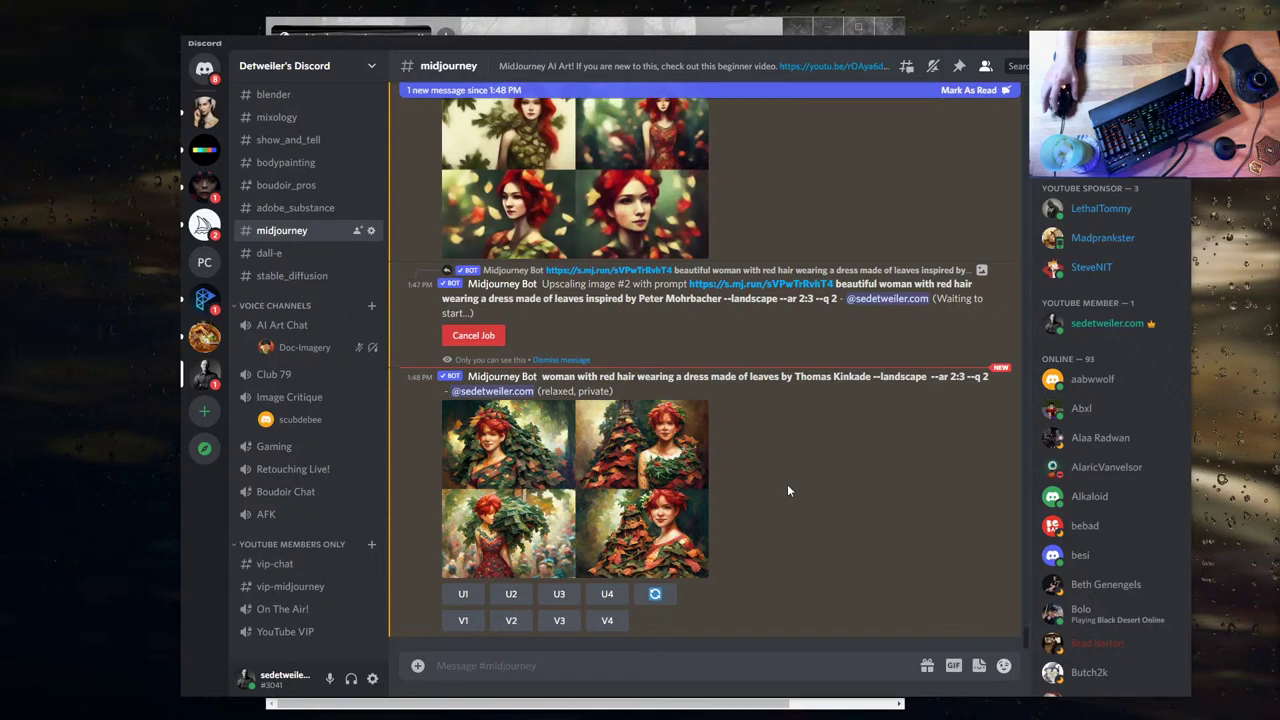
pyautogui.click(636, 445)
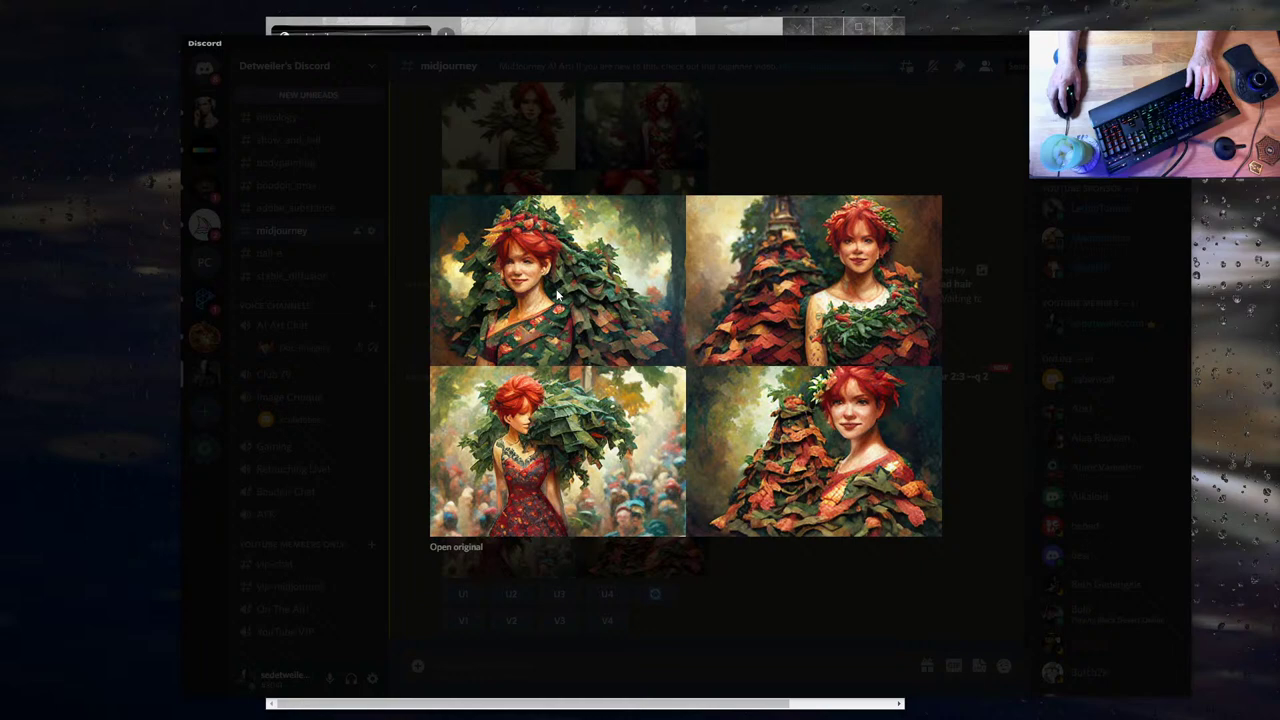
pyautogui.click(889, 602)
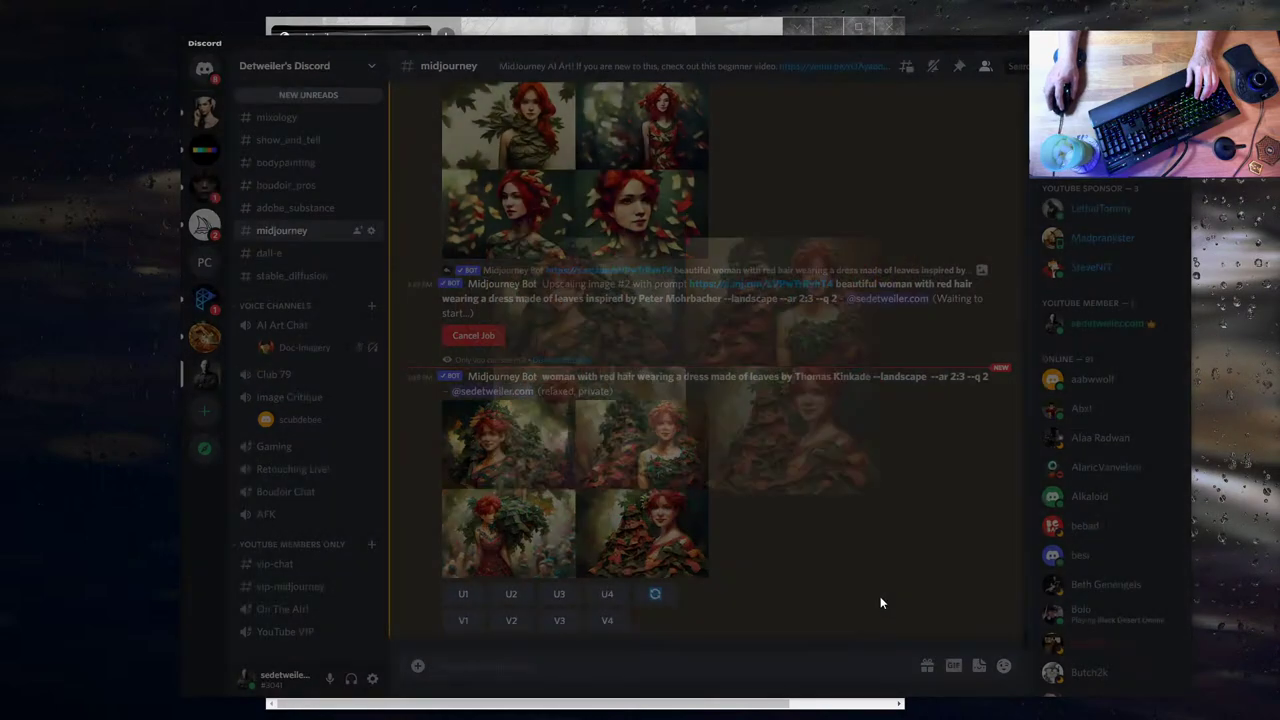
pyautogui.scroll(1, 757, 460)
pyautogui.scroll(1, 754, 480)
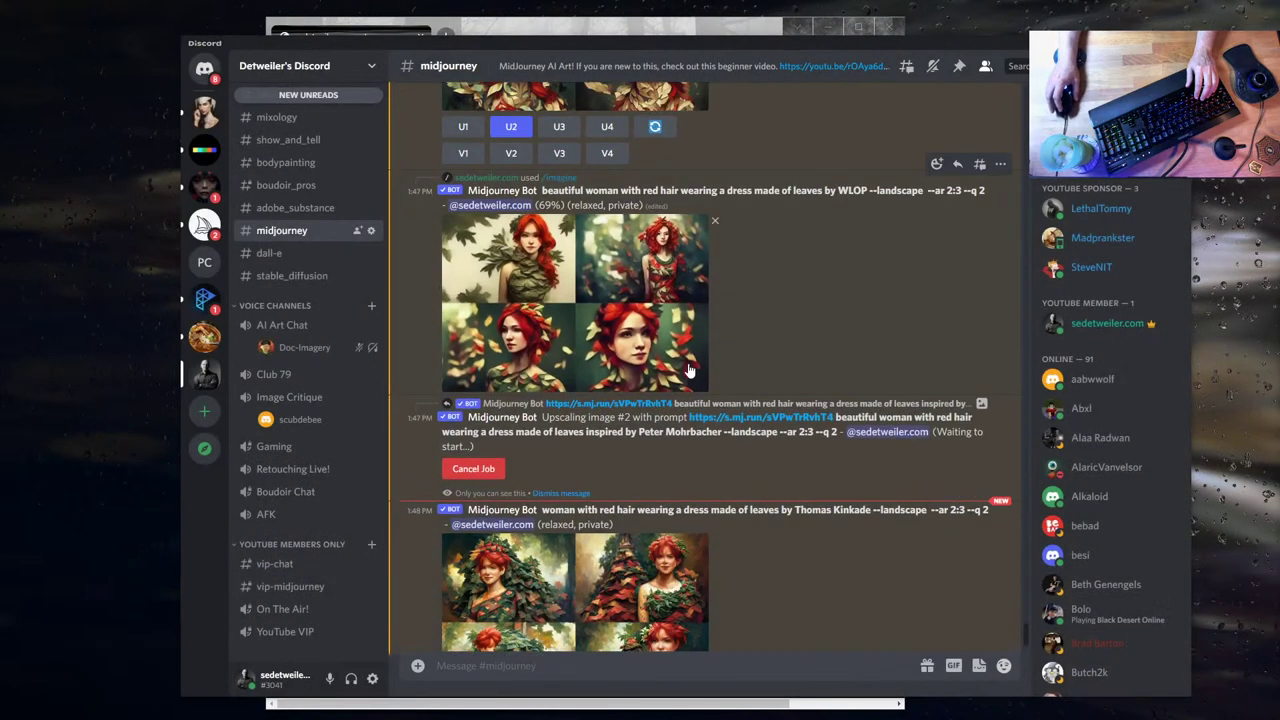
pyautogui.scroll(-2, 779, 326)
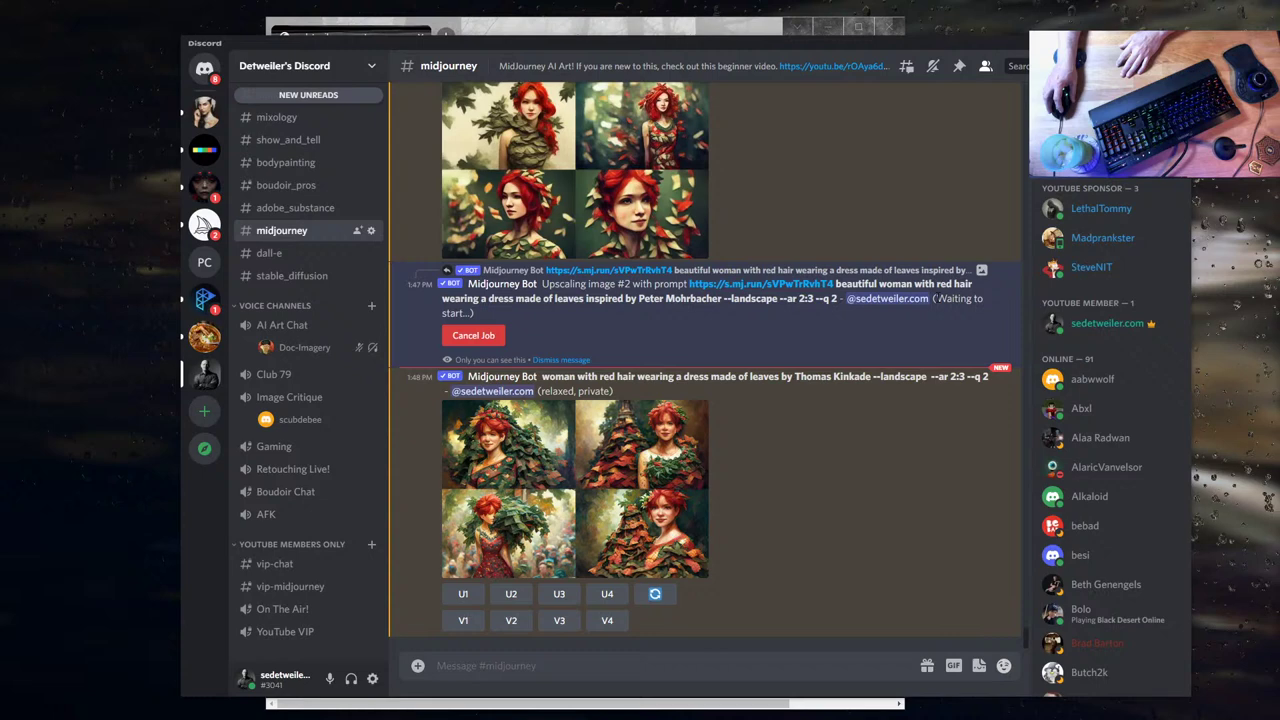
pyautogui.moveTo(938, 298); pyautogui.dragTo(468, 328)
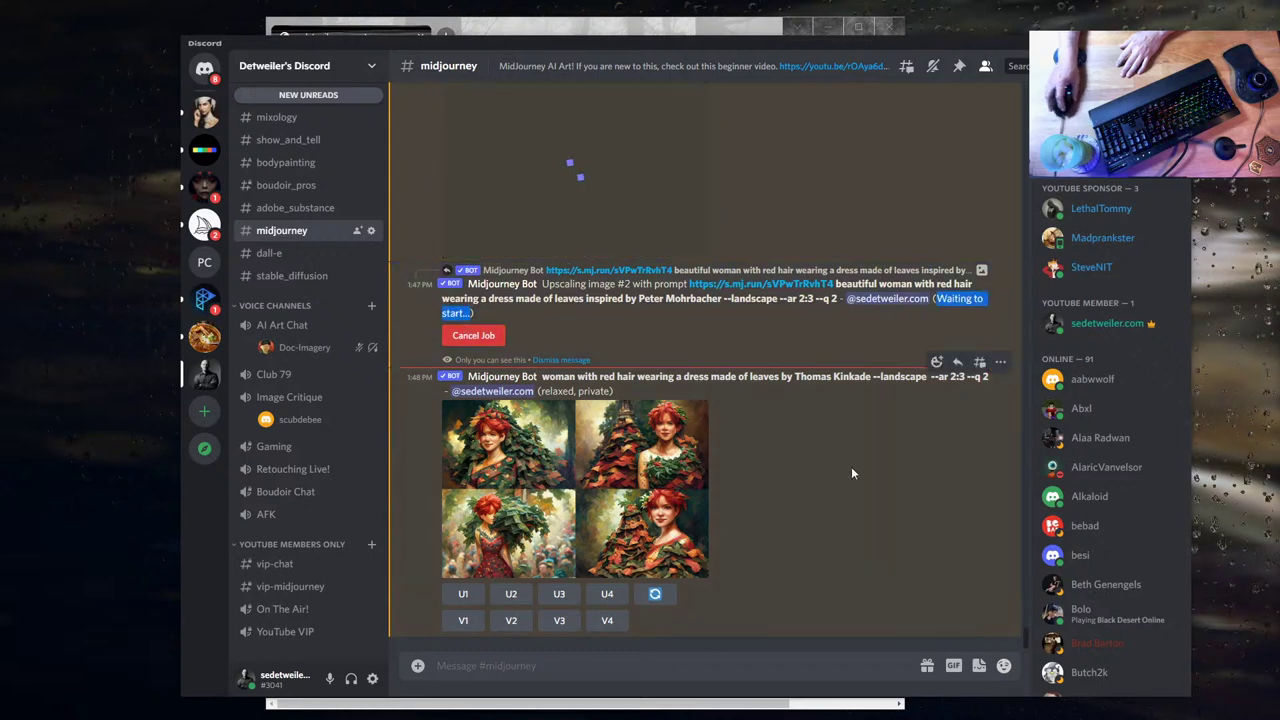
pyautogui.click(771, 338)
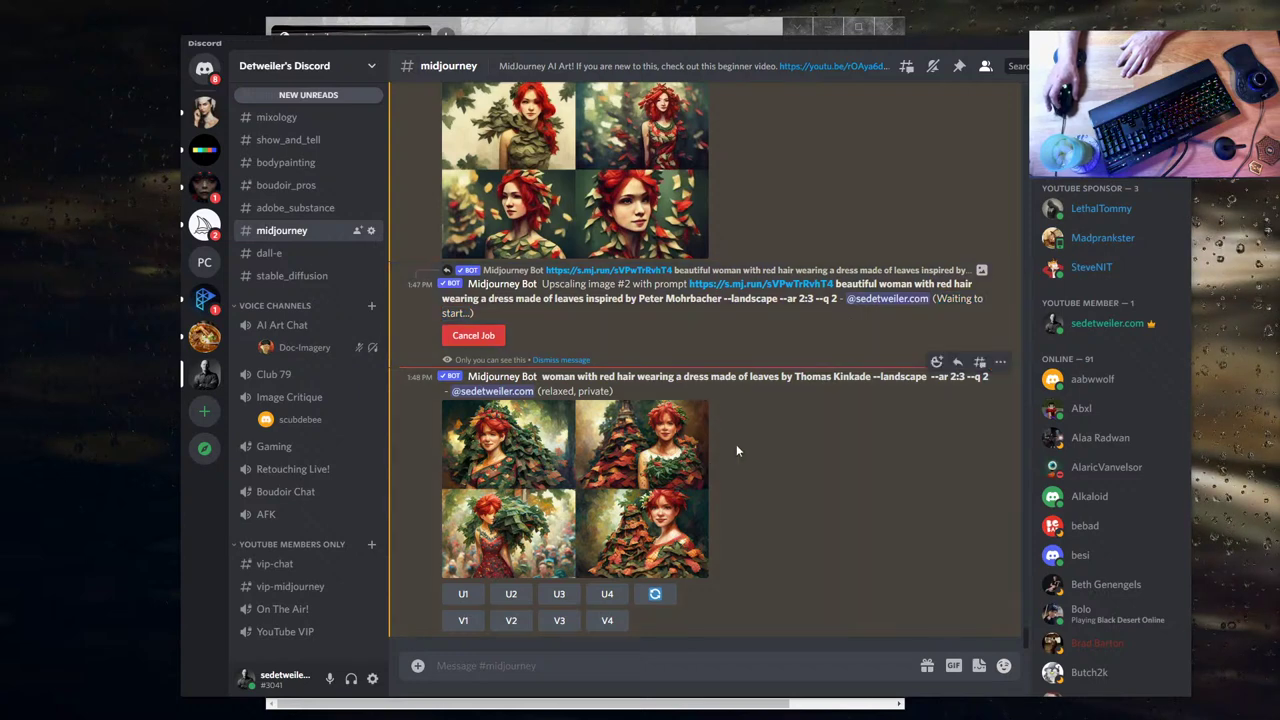
pyautogui.scroll(3, 736, 451)
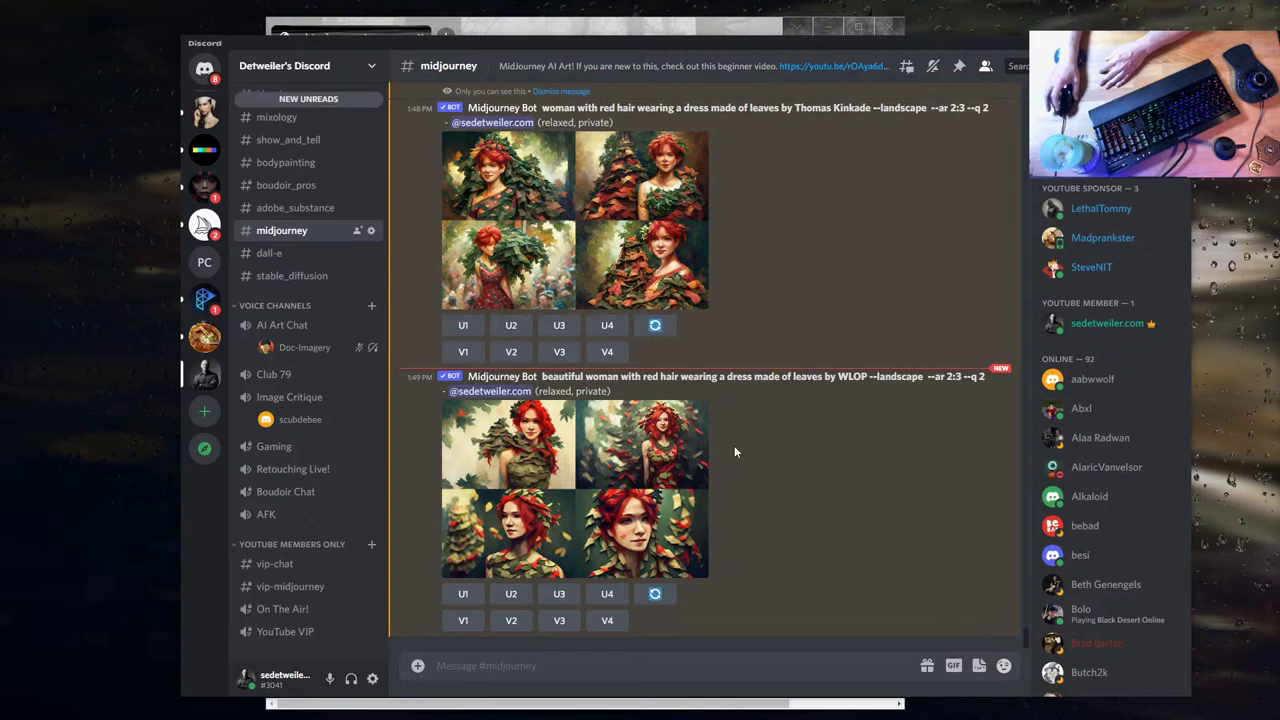
# - Check the WLOP grid, then recall the 'dress made of leaves inspired by Peter Mohrbacher --landscape' prompt
pyautogui.click(520, 447)
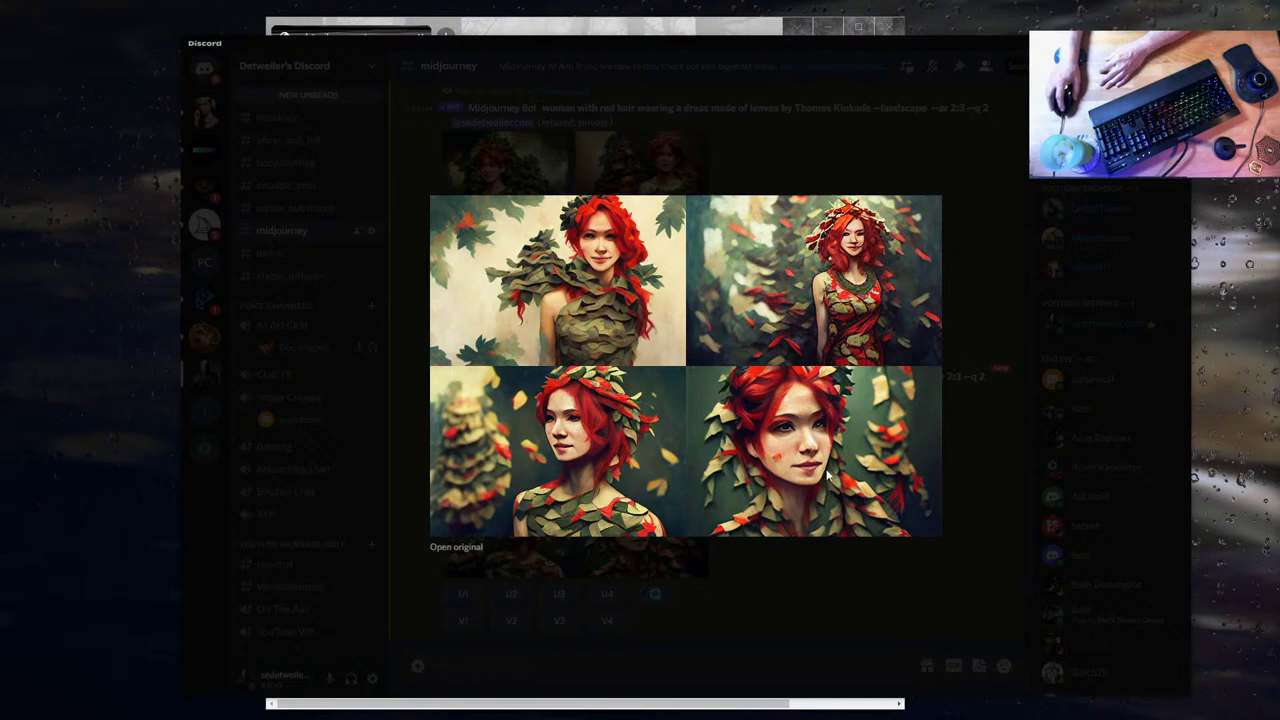
pyautogui.click(983, 443)
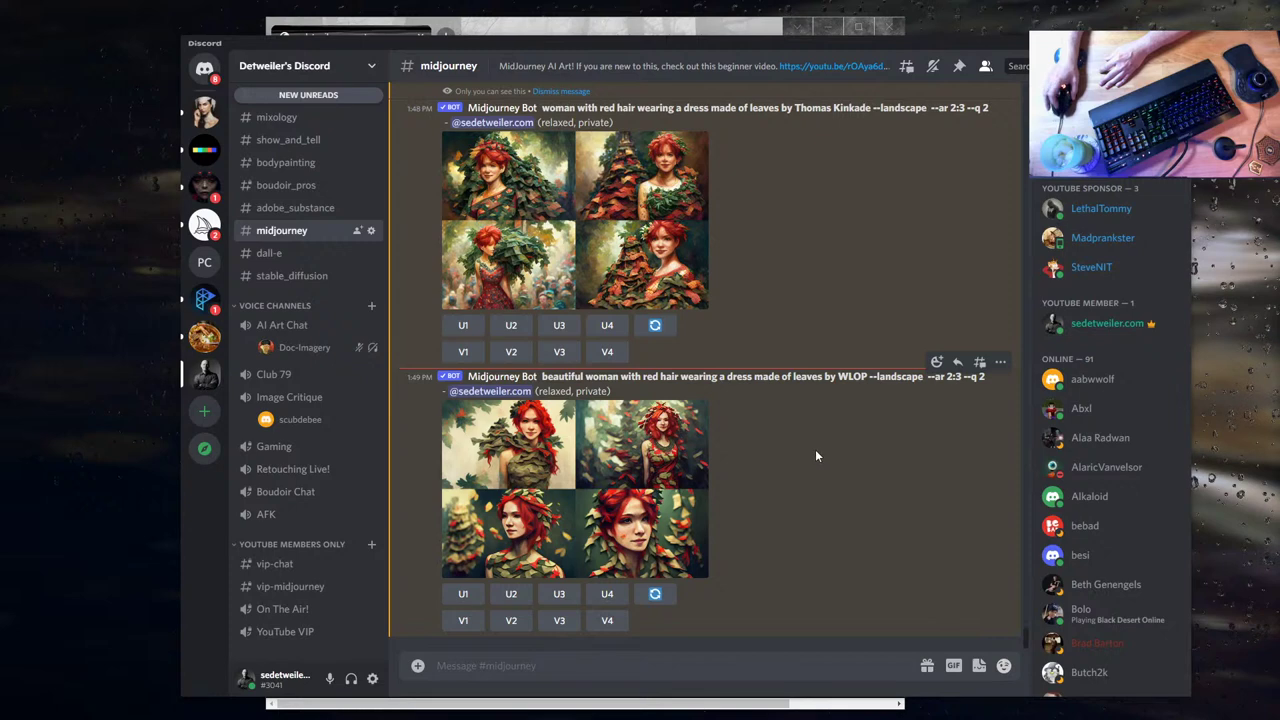
pyautogui.scroll(5, 810, 449)
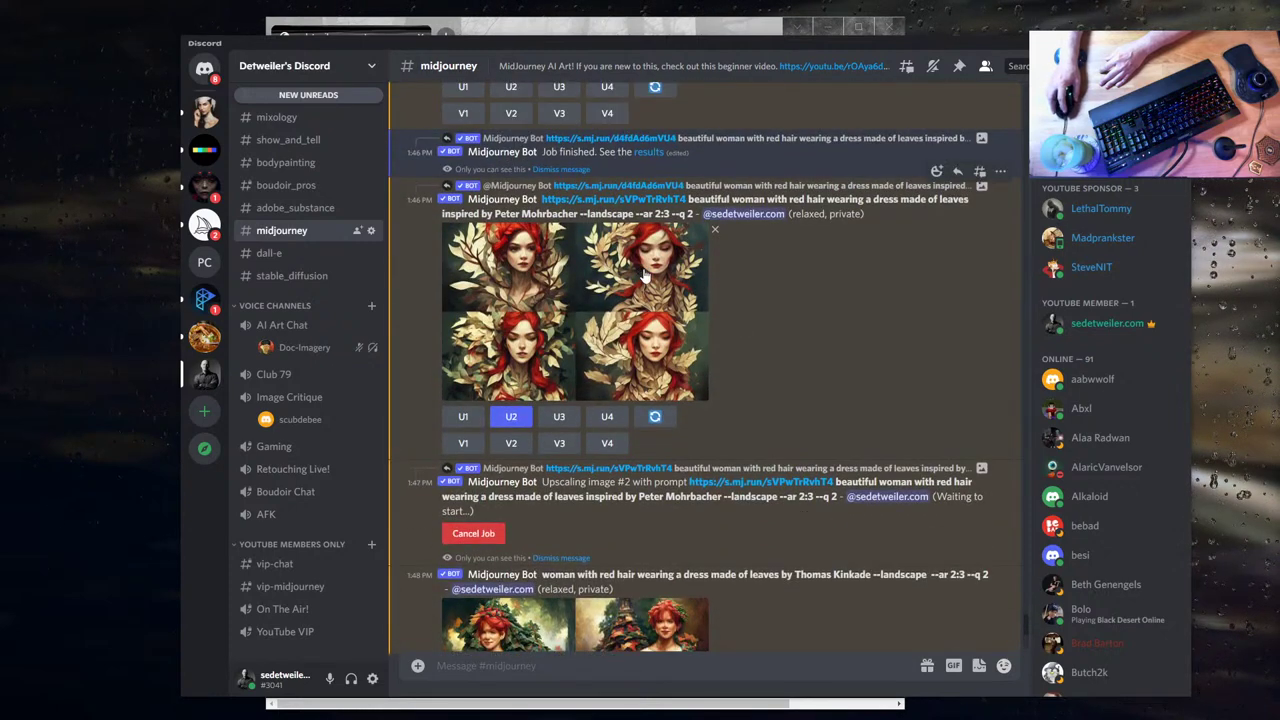
pyautogui.scroll(-3, 743, 401)
pyautogui.scroll(4, 743, 401)
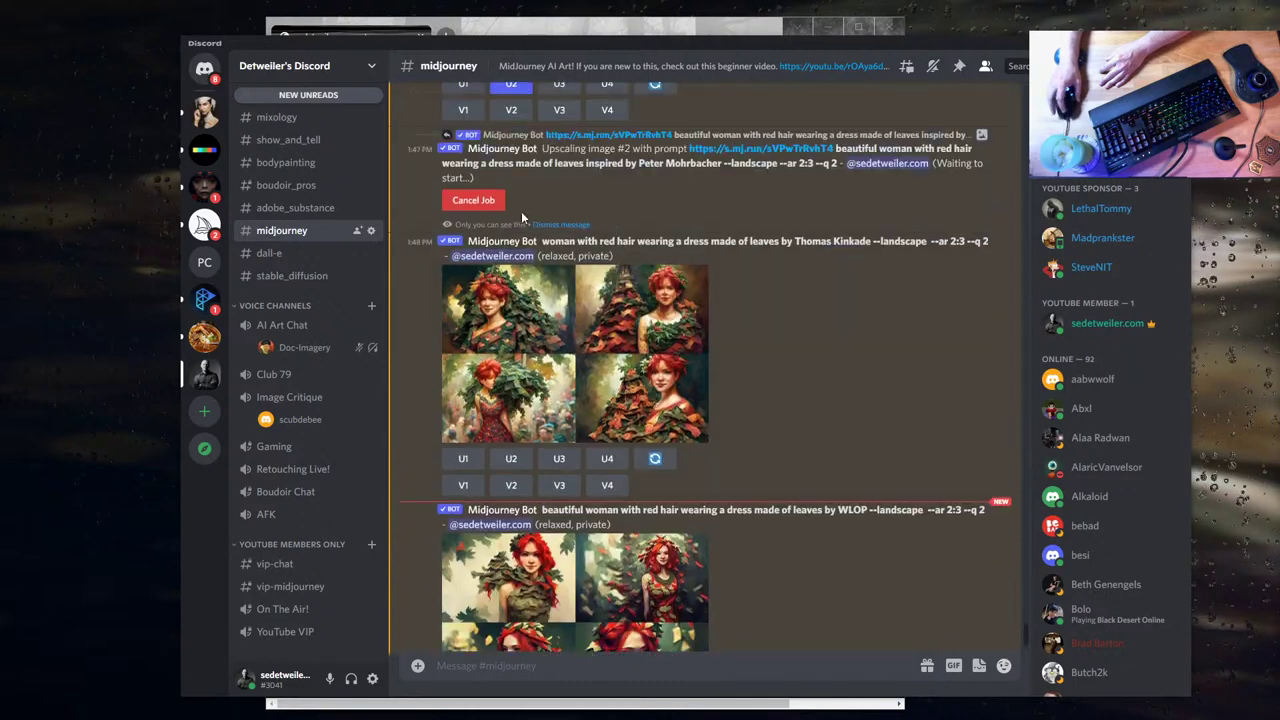
pyautogui.scroll(-5, 760, 383)
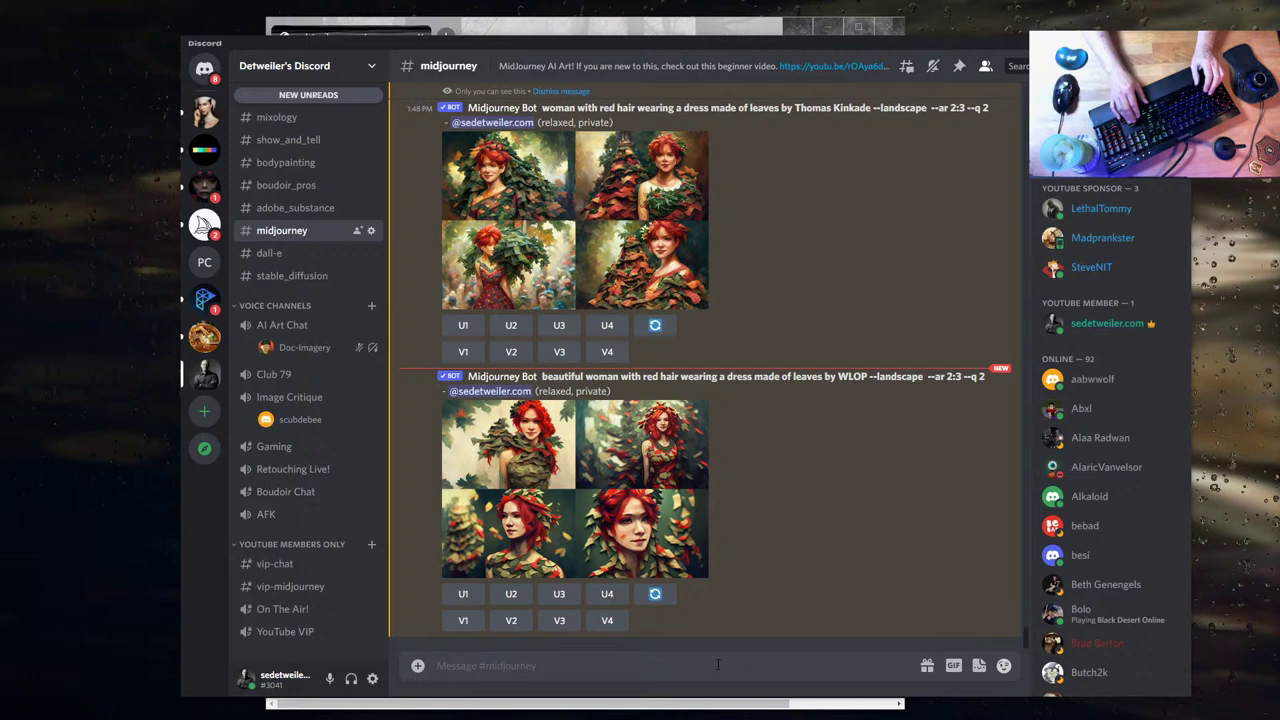
pyautogui.write('woman wearing a dress made of leaves inspired by Peter Mohrbacher --landscape')
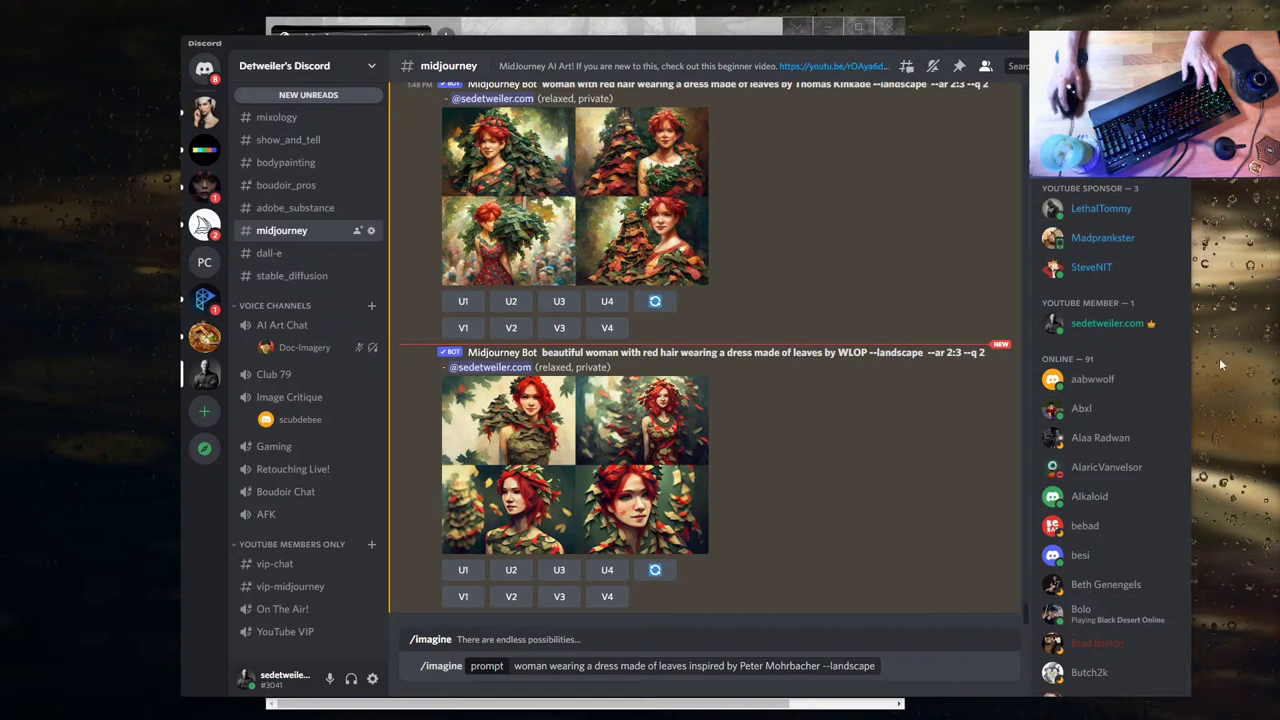
# - Replace 'Peter Mohrbacher' with 'Gaston Bussière', briefly trying 'unreal engine' before undoing it
pyautogui.moveTo(740, 666); pyautogui.dragTo(819, 666)
pyautogui.write('Gaston Bussière')
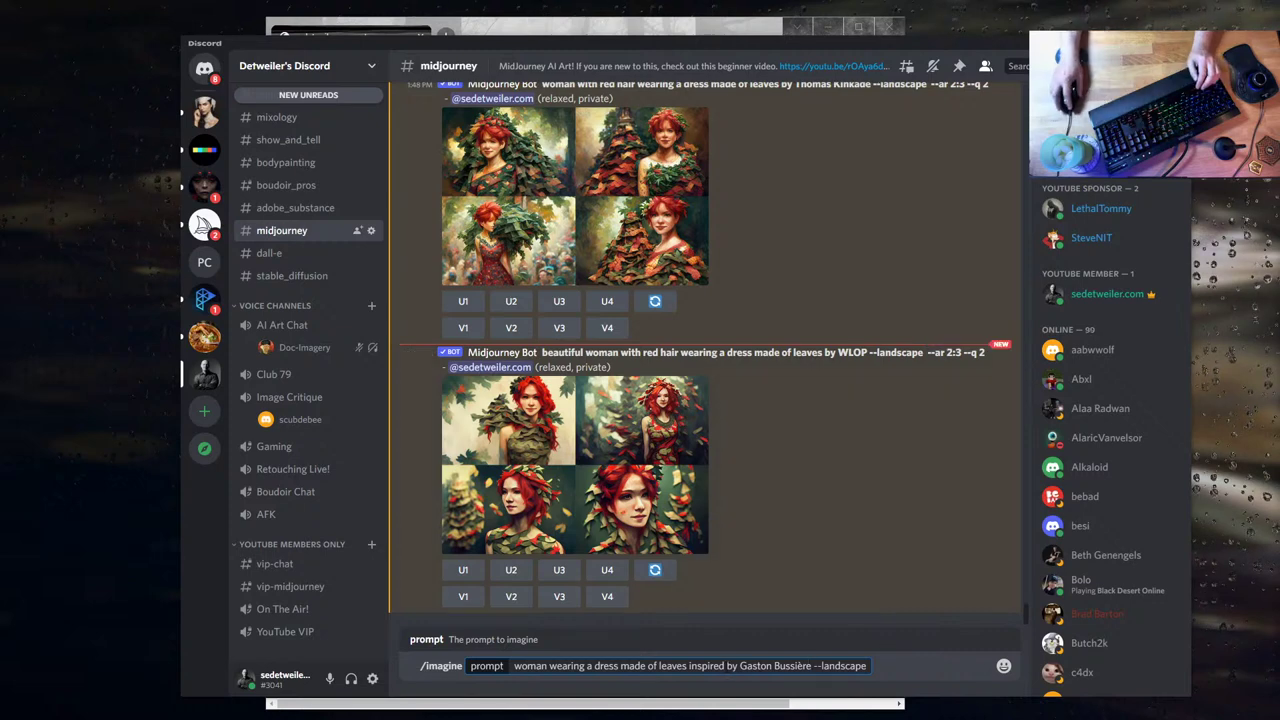
pyautogui.hotkey('ctrl', 'Left')
pyautogui.hotkey('ctrl', 'Left')
pyautogui.hotkey('ctrl', 'shift', 'Right')
pyautogui.hotkey('ctrl', 'shift', 'Right')
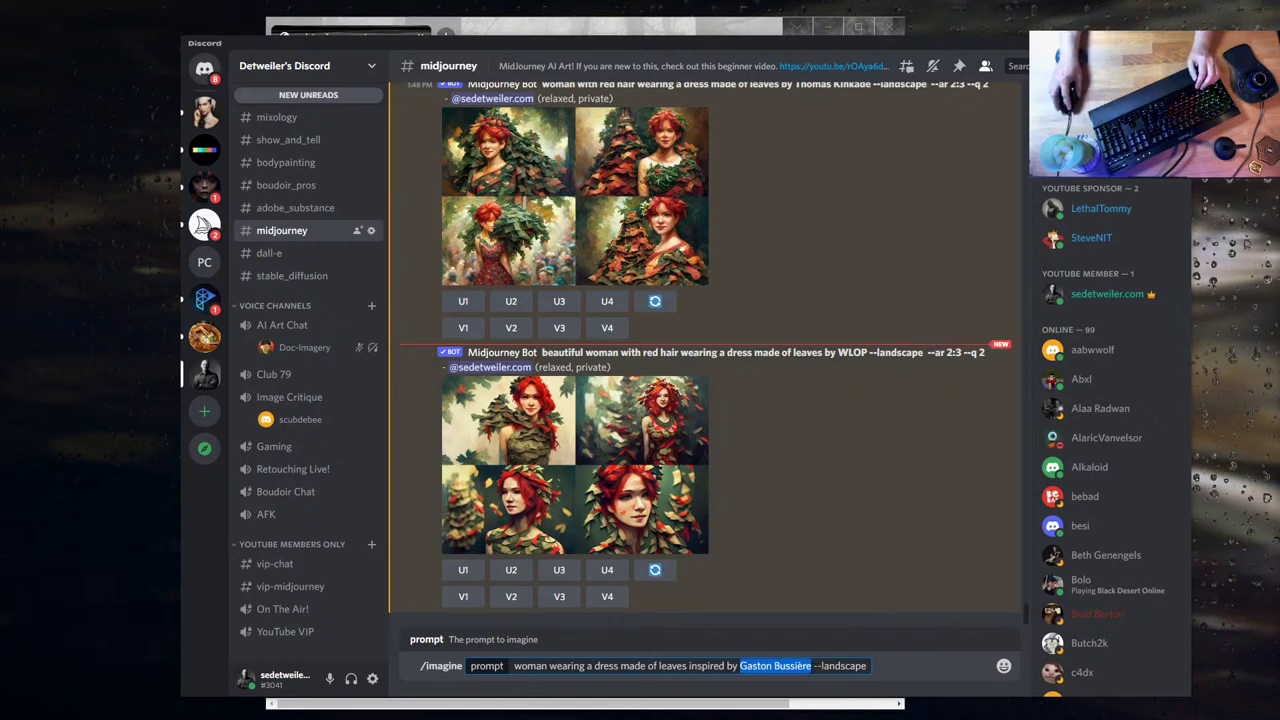
pyautogui.write('unreal en')
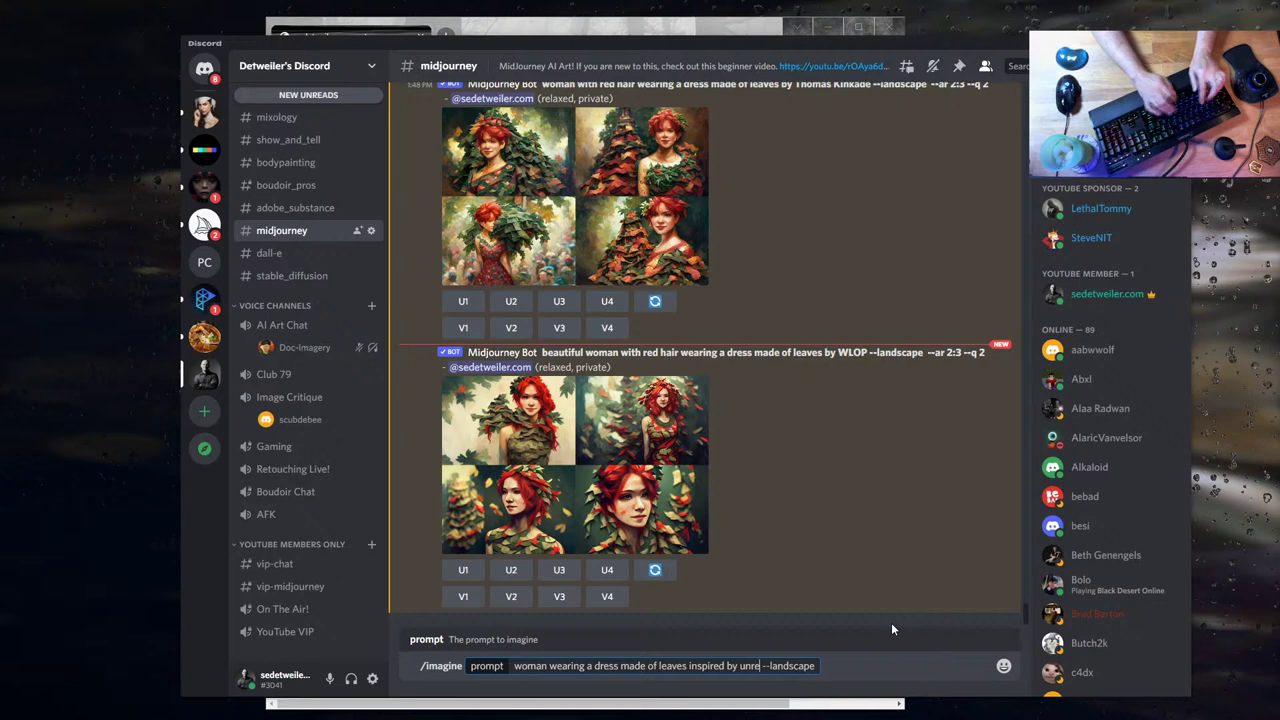
pyautogui.write('gine')
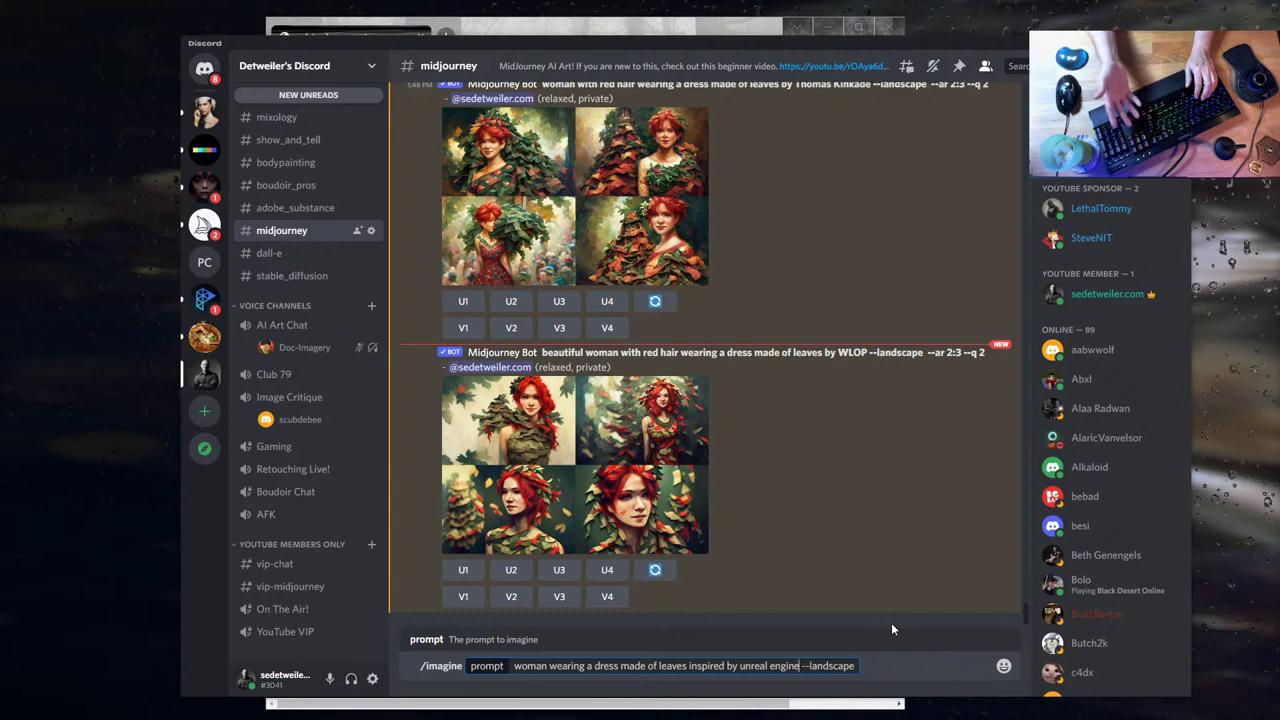
pyautogui.hotkey('ctrl', 'z')
pyautogui.hotkey('ctrl', 'z')
pyautogui.hotkey('ctrl', 'z')
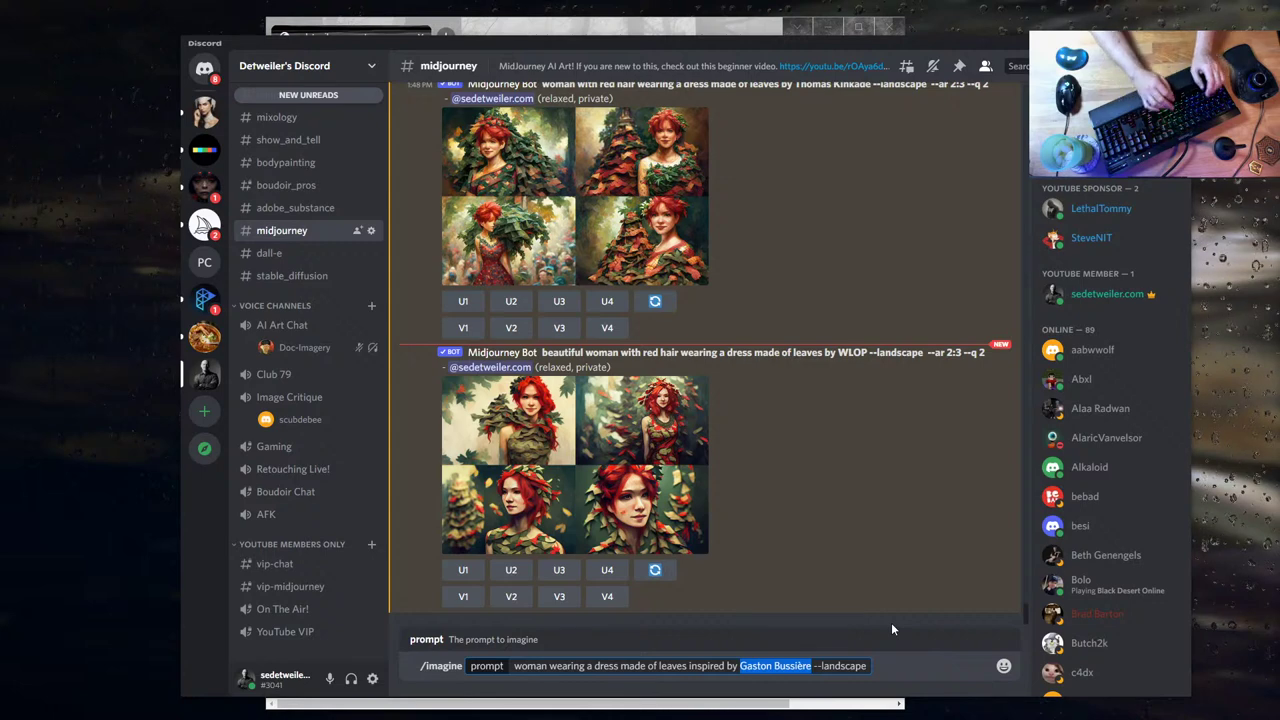
# - After trying terms like octane render, bryce, 4k and 8k, submit the Gaston Bussière prompt
pyautogui.write('octan')
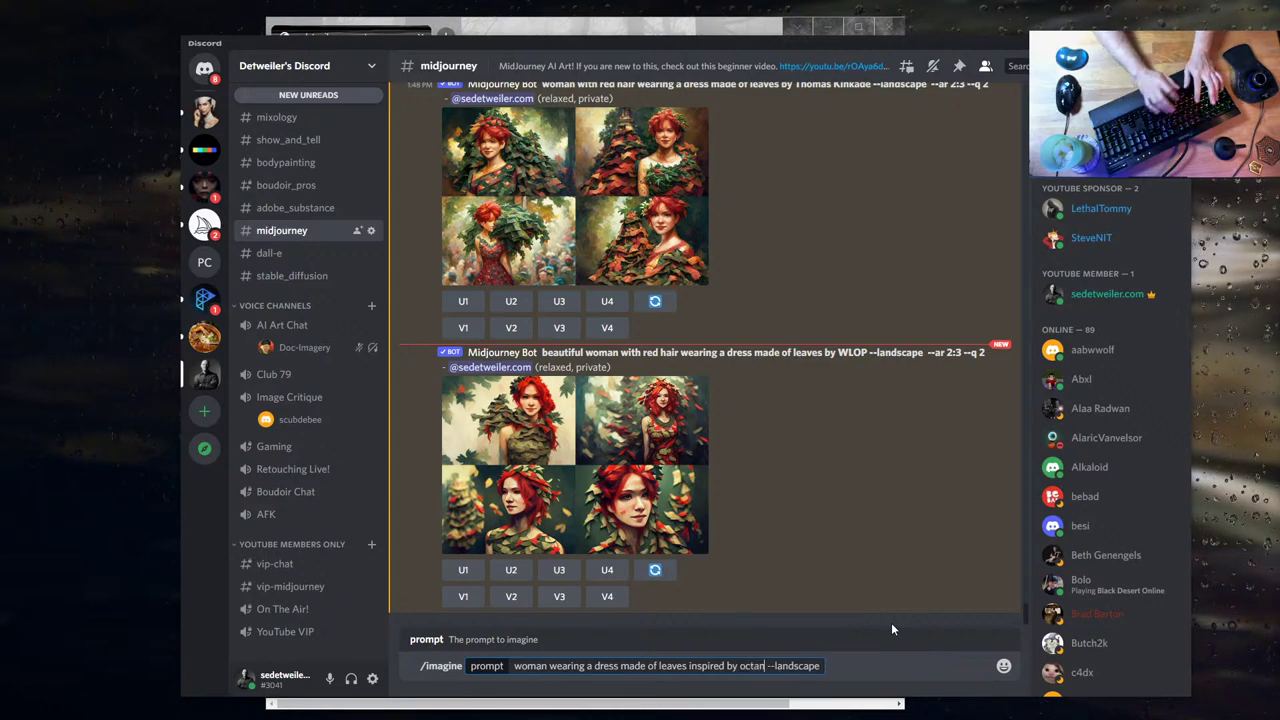
pyautogui.write('e remn')
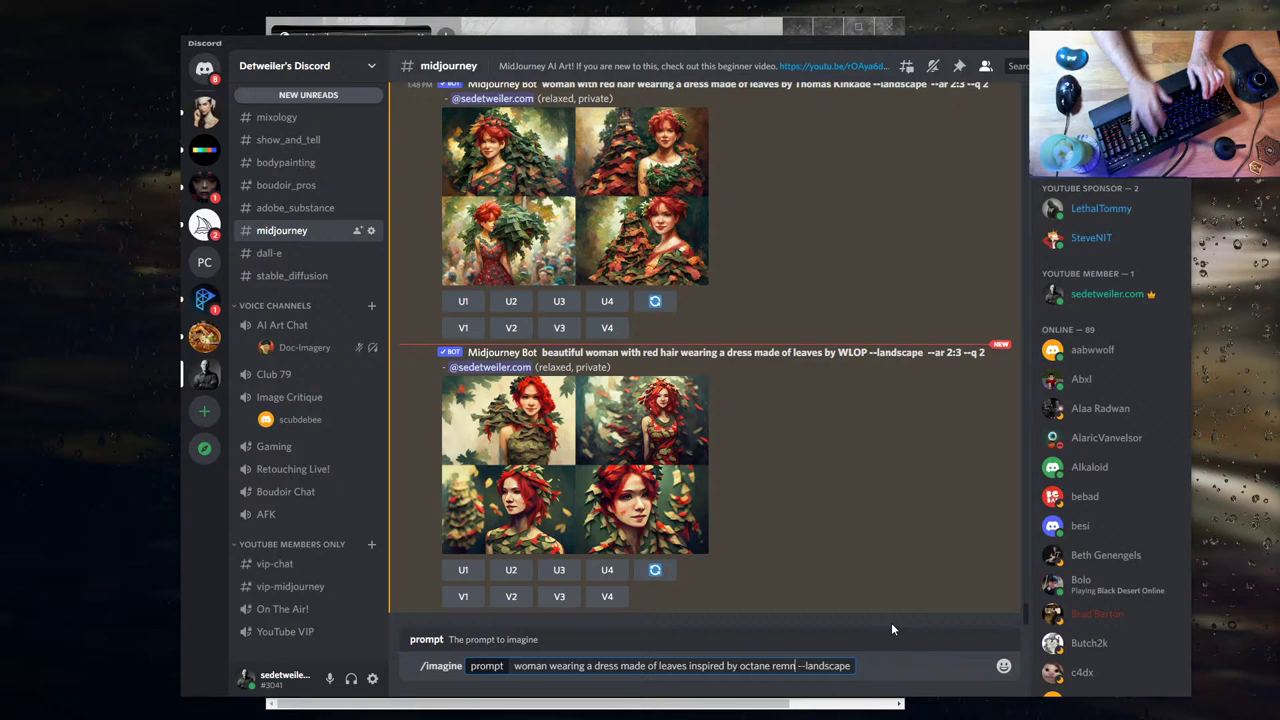
pyautogui.press('BackSpace')
pyautogui.press('BackSpace')
pyautogui.press('BackSpace')
pyautogui.press('BackSpace')
pyautogui.press('BackSpace')
pyautogui.press('BackSpace')
pyautogui.press('BackSpace')
pyautogui.press('BackSpace')
pyautogui.press('BackSpace')
pyautogui.press('BackSpace')
pyautogui.press('BackSpace')
pyautogui.write('ves ')
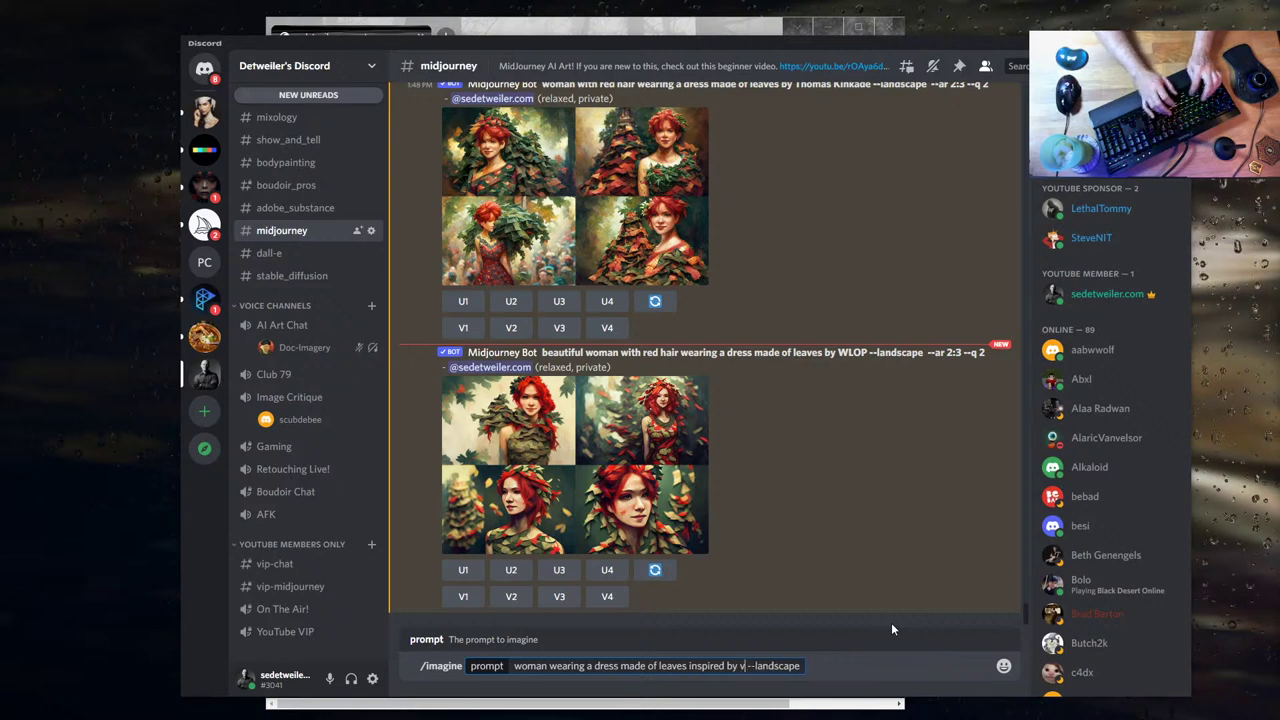
pyautogui.write('in')
pyautogui.press('BackSpace')
pyautogui.press('BackSpace')
pyautogui.press('BackSpace')
pyautogui.write('br')
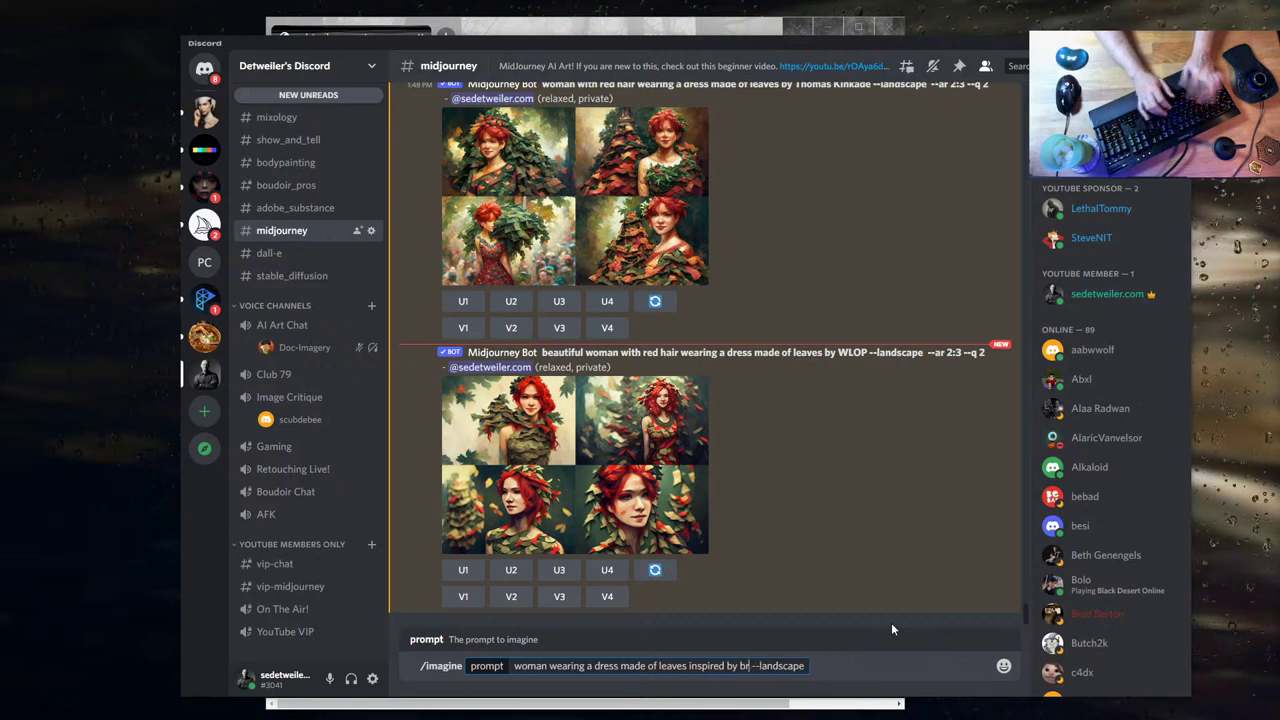
pyautogui.write('yce')
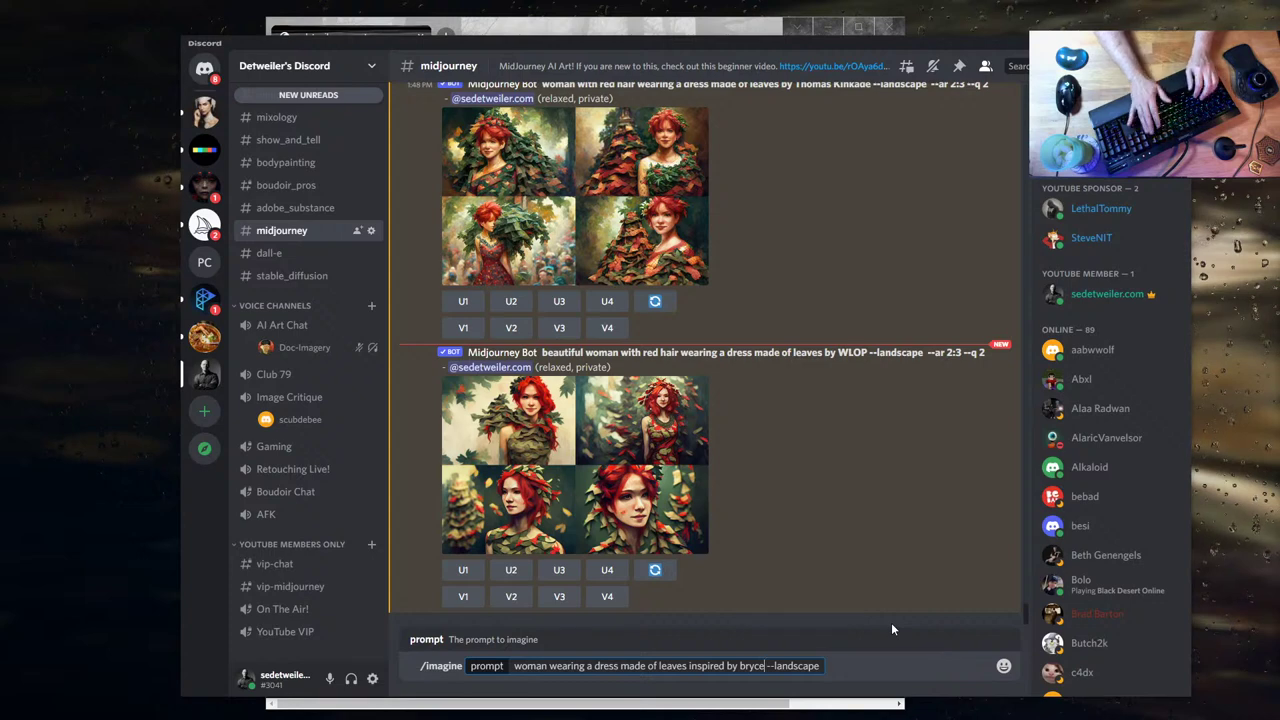
pyautogui.press('BackSpace')
pyautogui.press('BackSpace')
pyautogui.press('BackSpace')
pyautogui.press('BackSpace')
pyautogui.press('BackSpace')
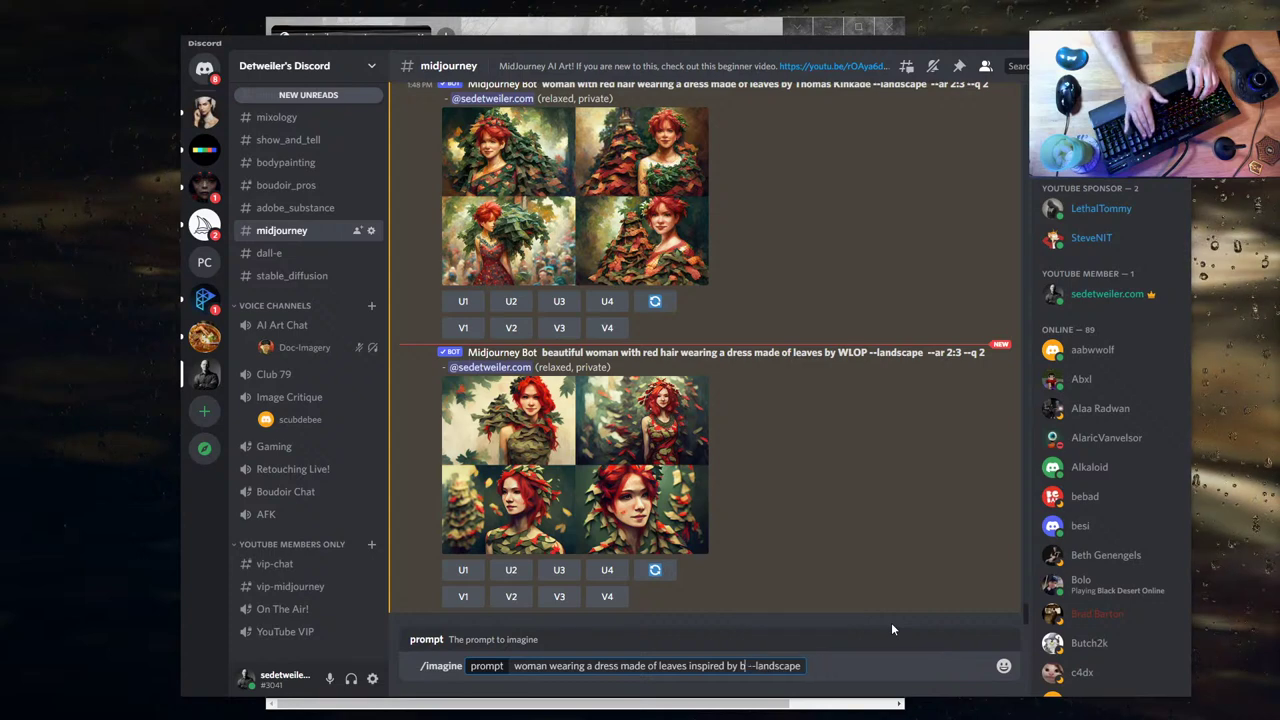
pyautogui.write('4k')
pyautogui.press('BackSpace')
pyautogui.press('BackSpace')
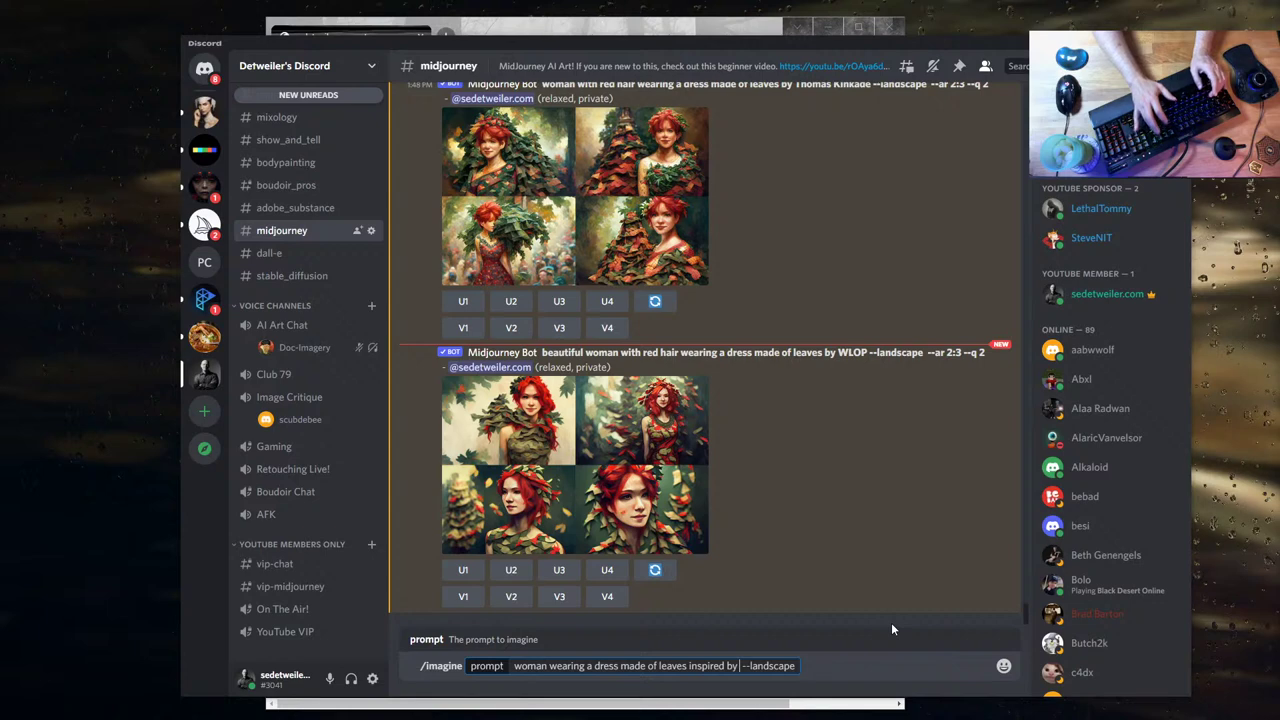
pyautogui.write('8k')
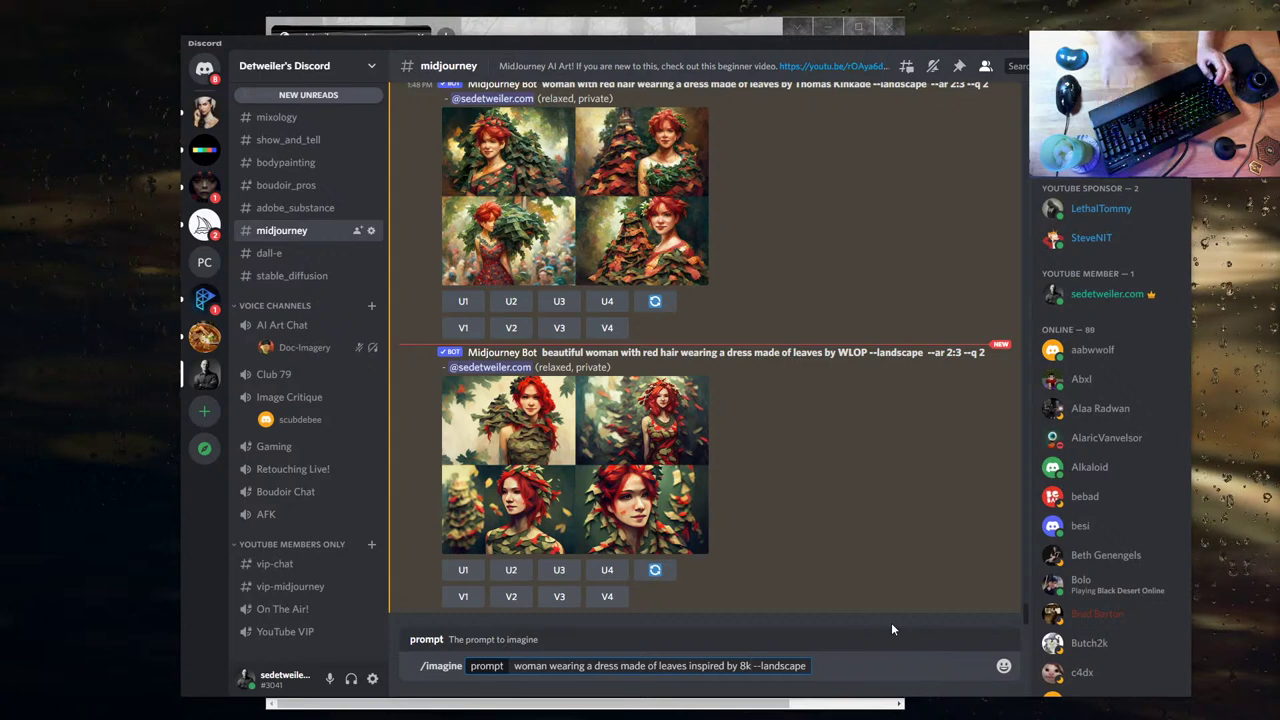
pyautogui.press('BackSpace')
pyautogui.press('BackSpace')
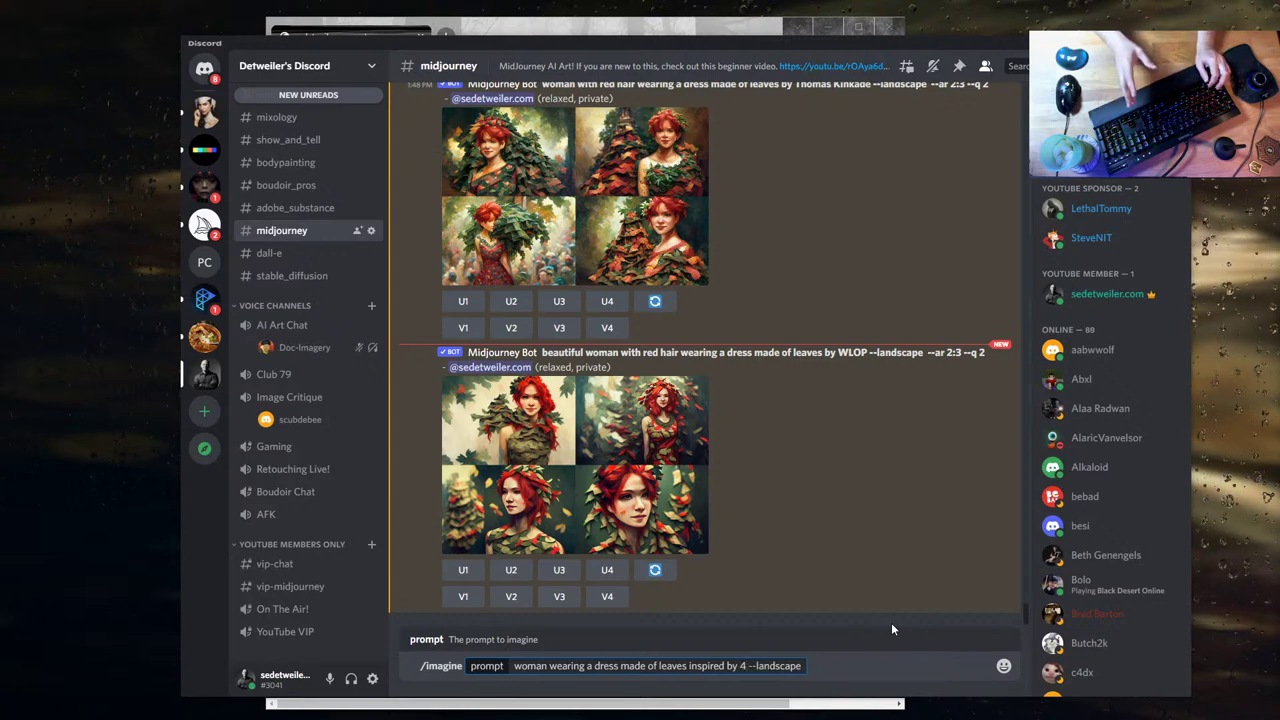
pyautogui.write('vra')
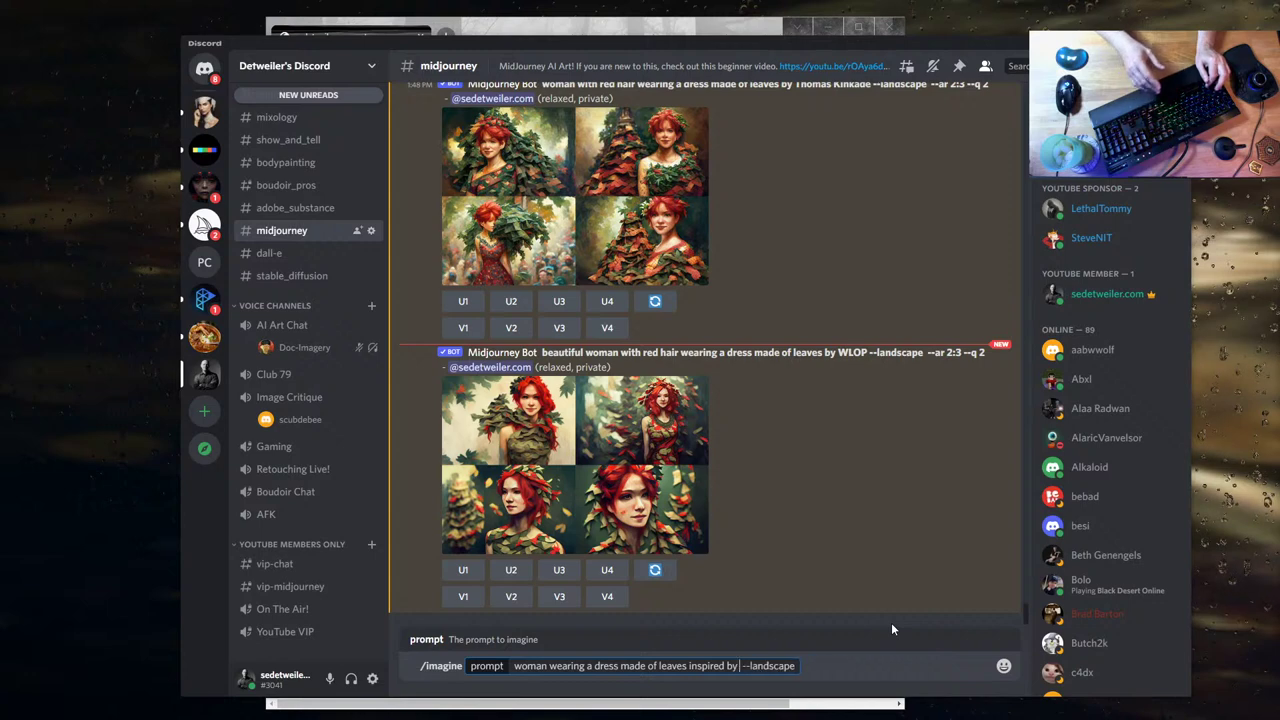
pyautogui.press('BackSpace')
pyautogui.press('BackSpace')
pyautogui.press('BackSpace')
pyautogui.write('octane re')
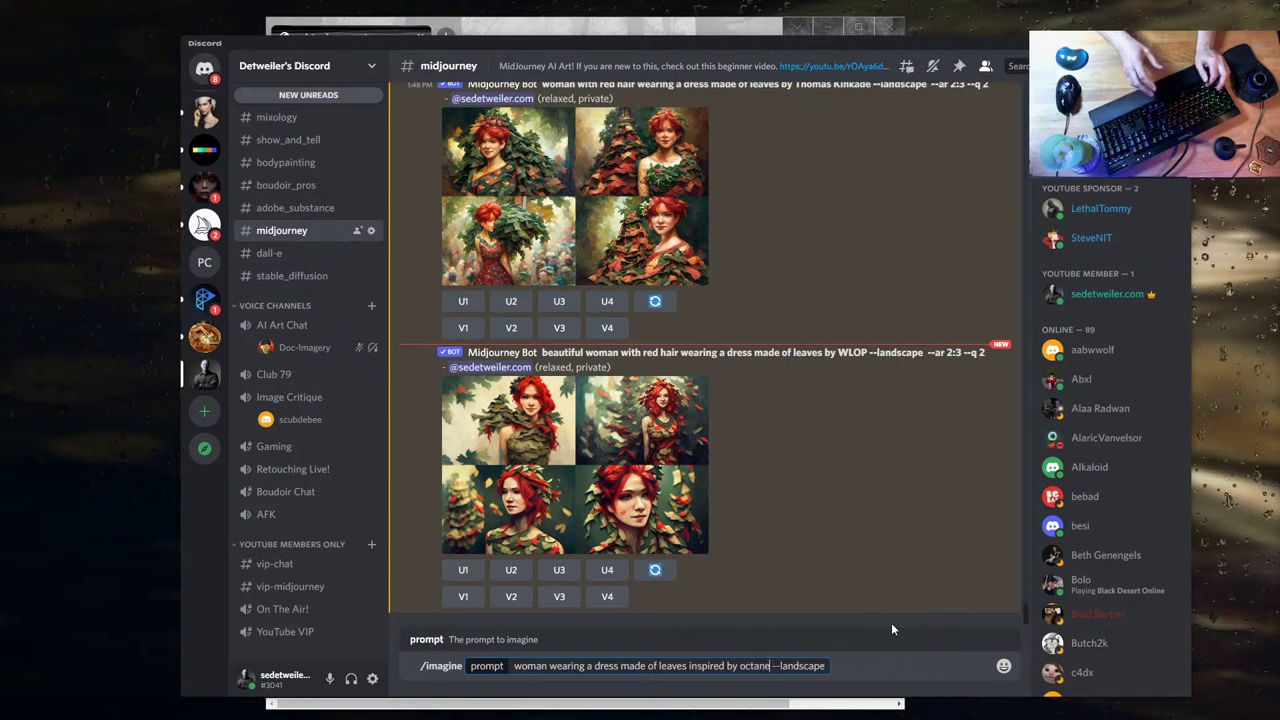
pyautogui.write('nd')
pyautogui.write('Gaston Bussière')
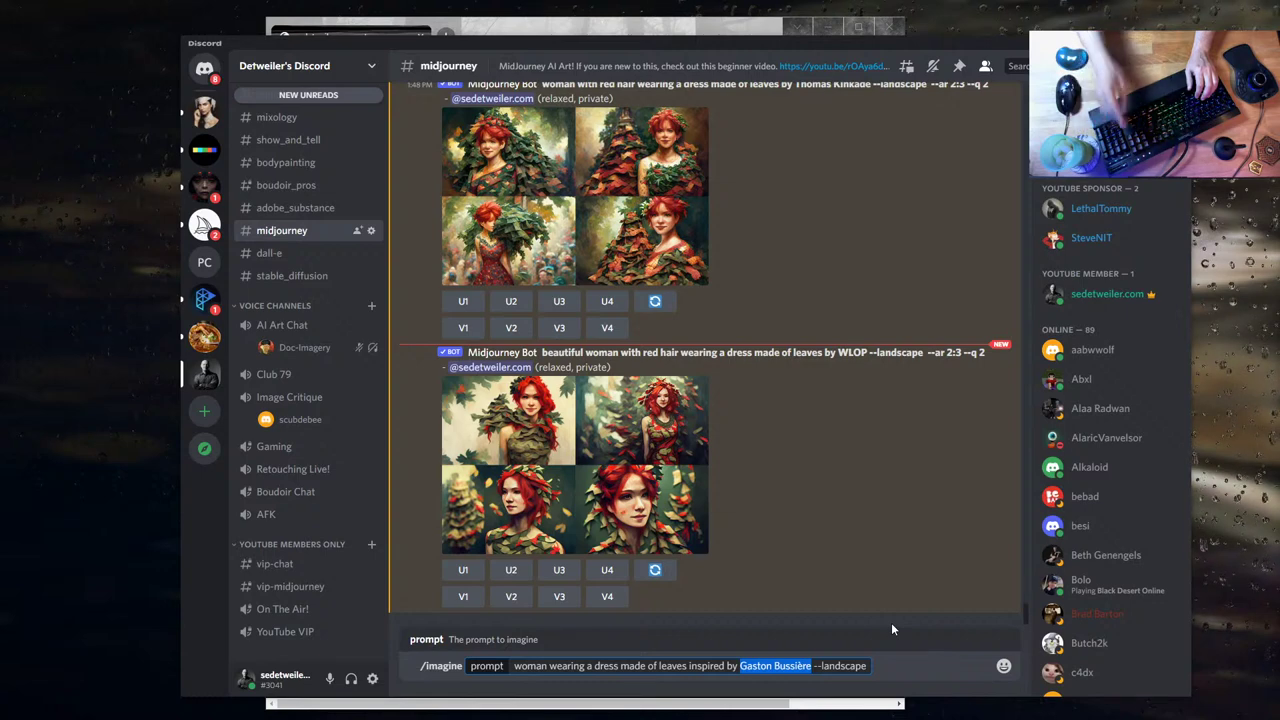
pyautogui.press('Return')
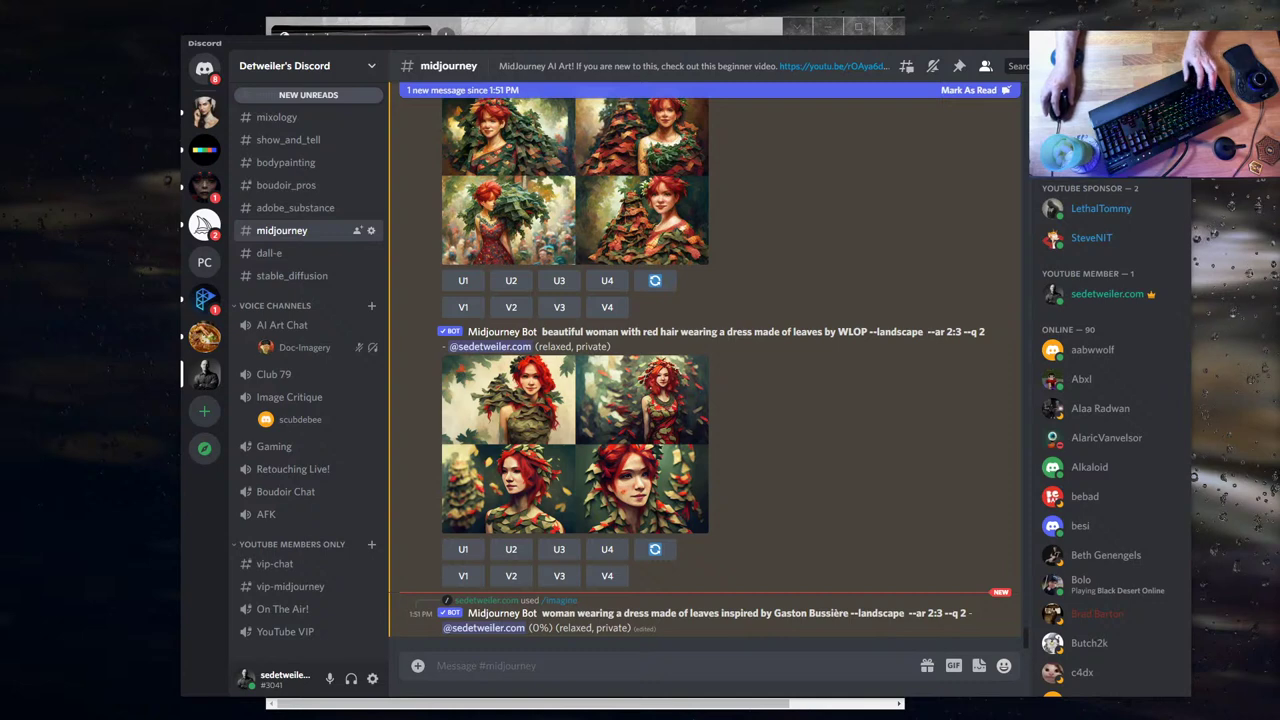
# - Draft an /imagine prompt from the bot's last leaf-dress prompt, adding Fenghua Zhong and --landscape
pyautogui.write('/i')
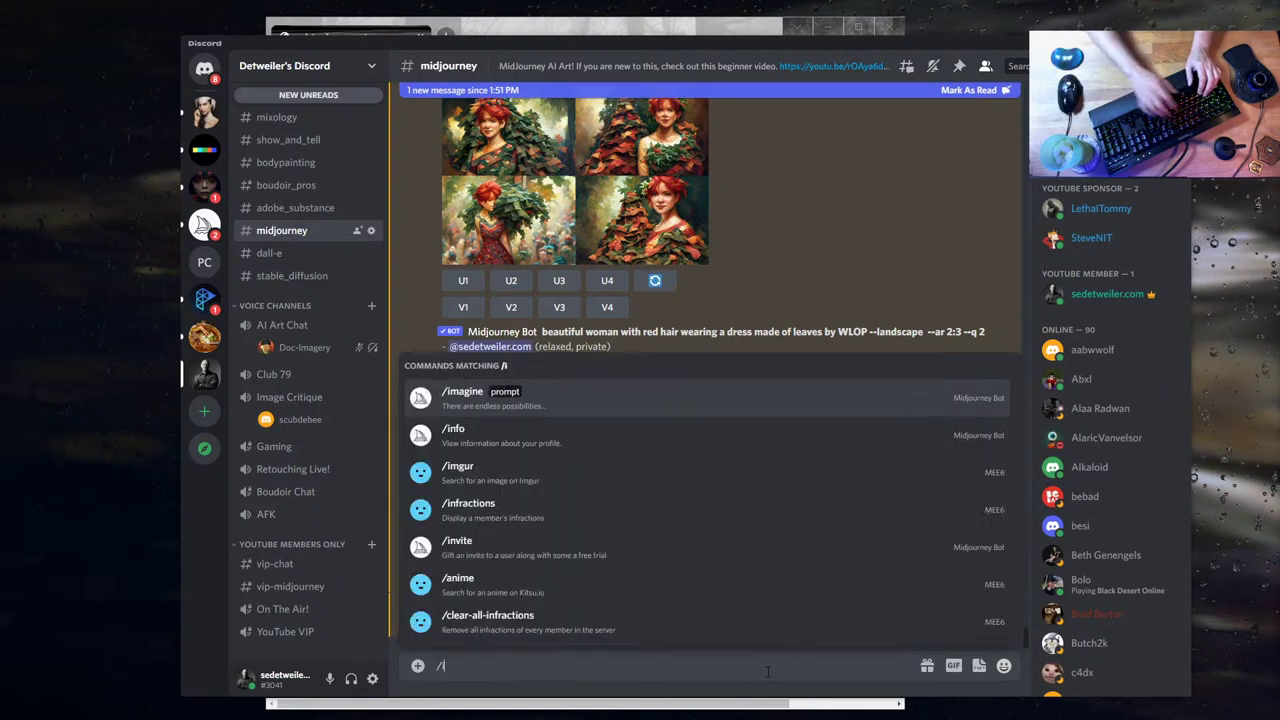
pyautogui.press('Tab')
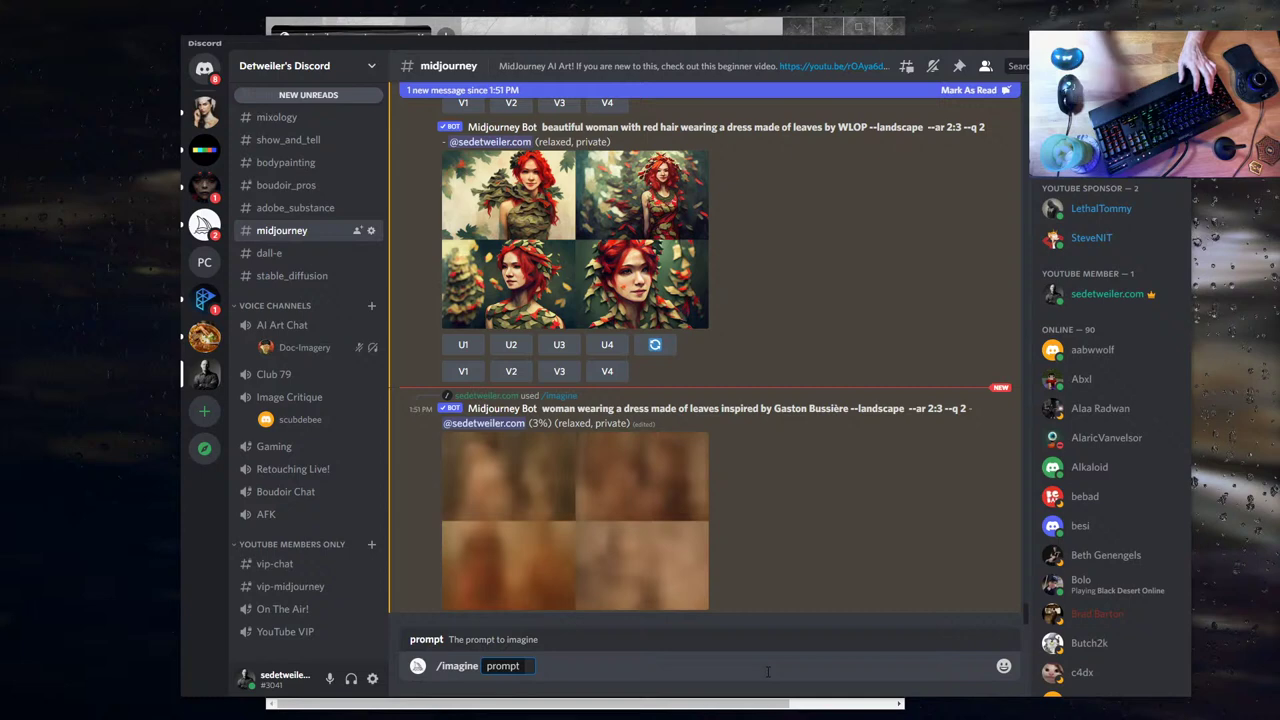
pyautogui.moveTo(542, 409); pyautogui.dragTo(772, 409)
pyautogui.hotkey('ctrl', 'c')
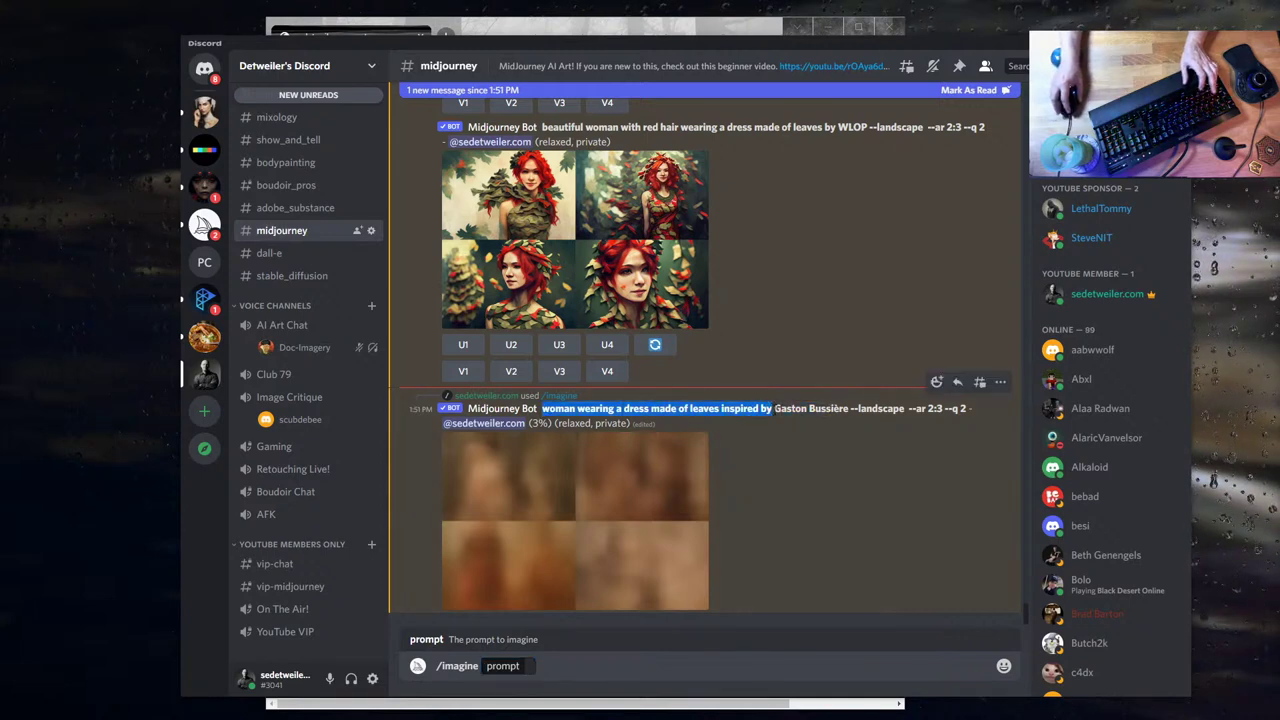
pyautogui.click(661, 668)
pyautogui.hotkey('ctrl', 'v')
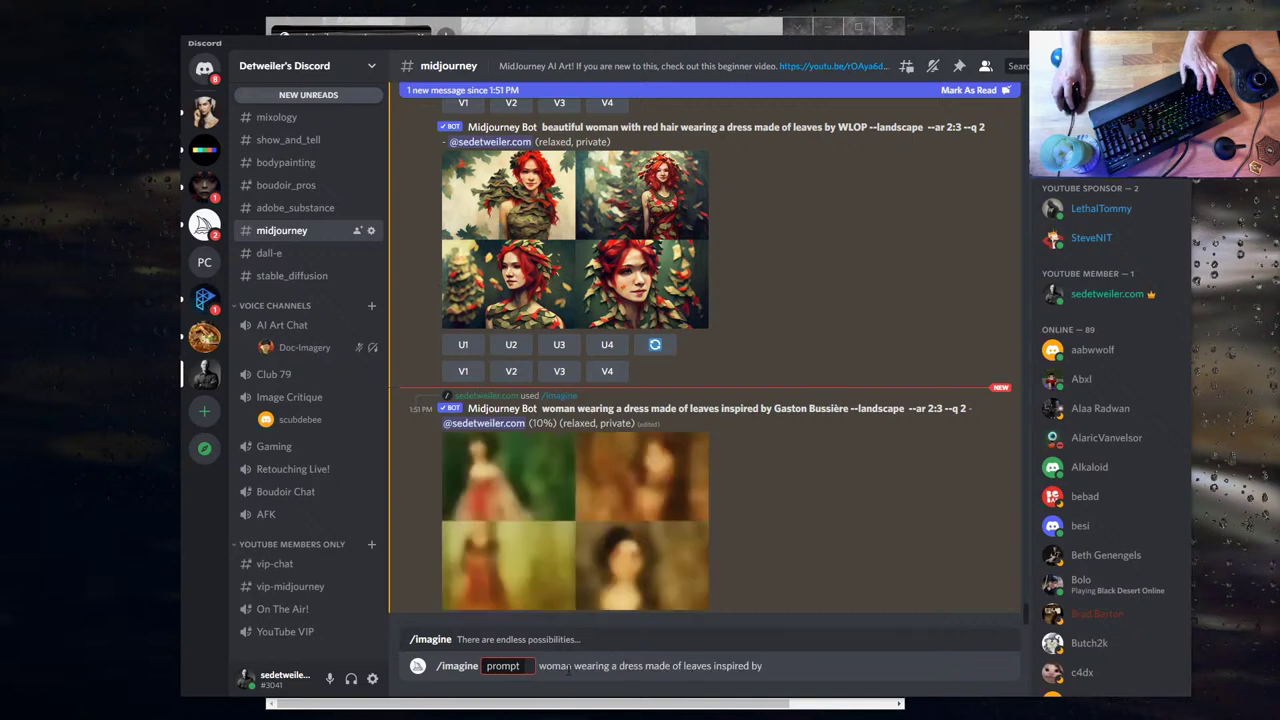
pyautogui.hotkey('ctrl', 'z')
pyautogui.hotkey('ctrl', 'v')
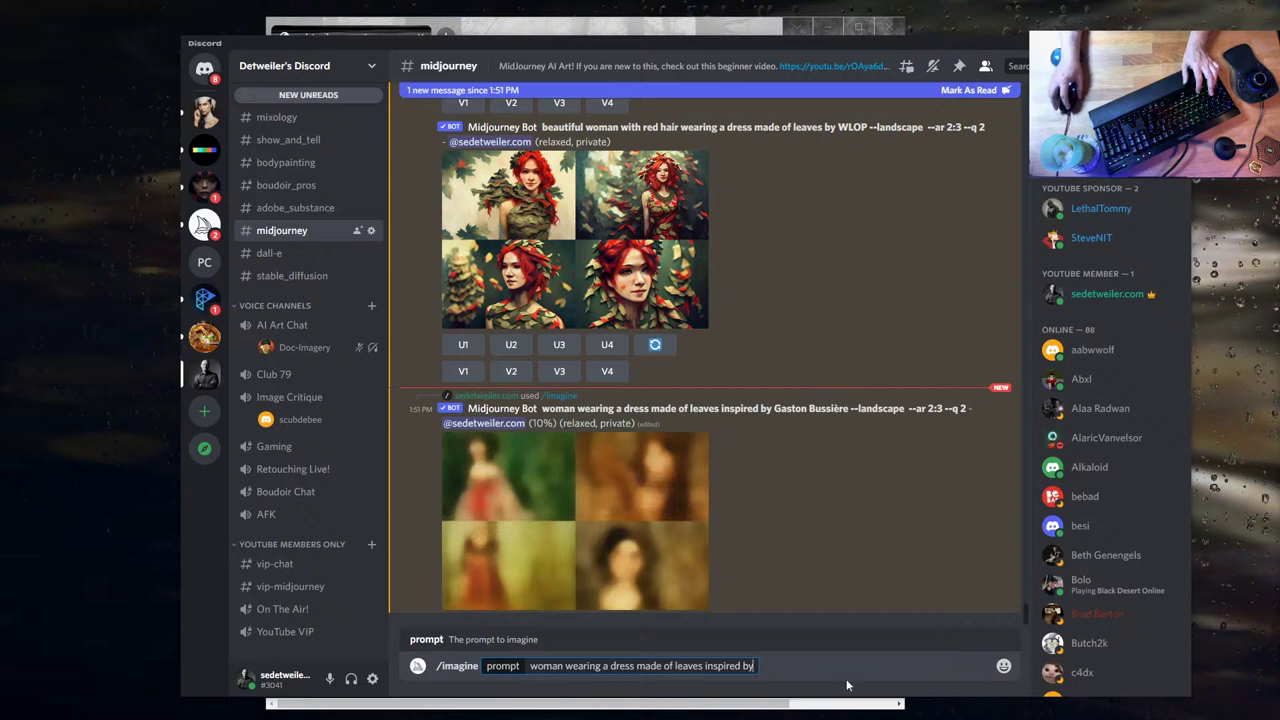
pyautogui.hotkey('ctrl', 'v')
pyautogui.write('--')
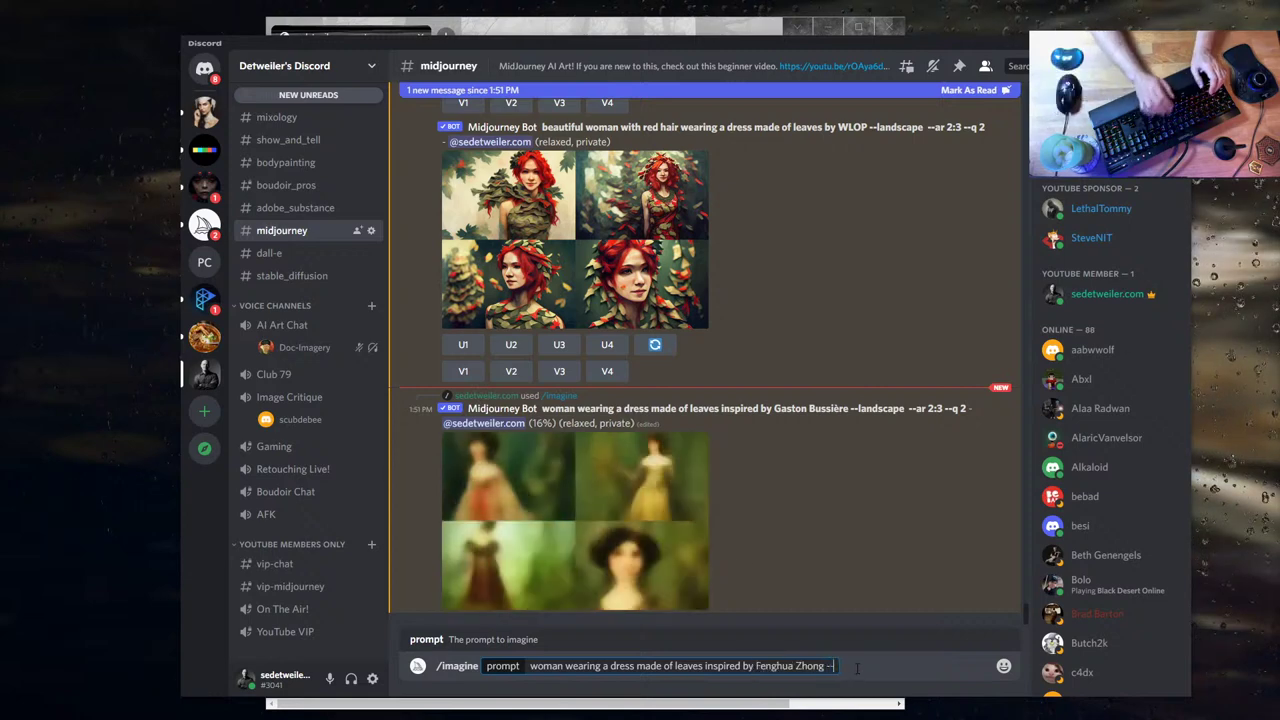
pyautogui.write('landscape')
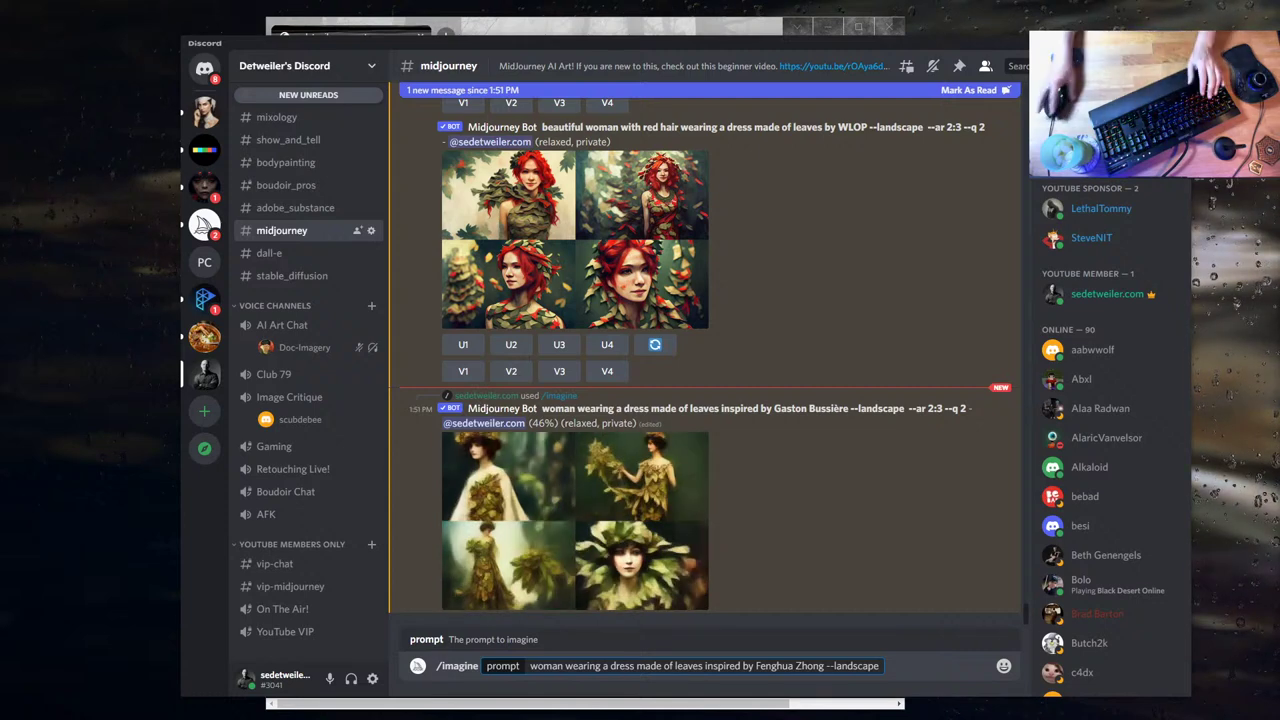
pyautogui.click(827, 665)
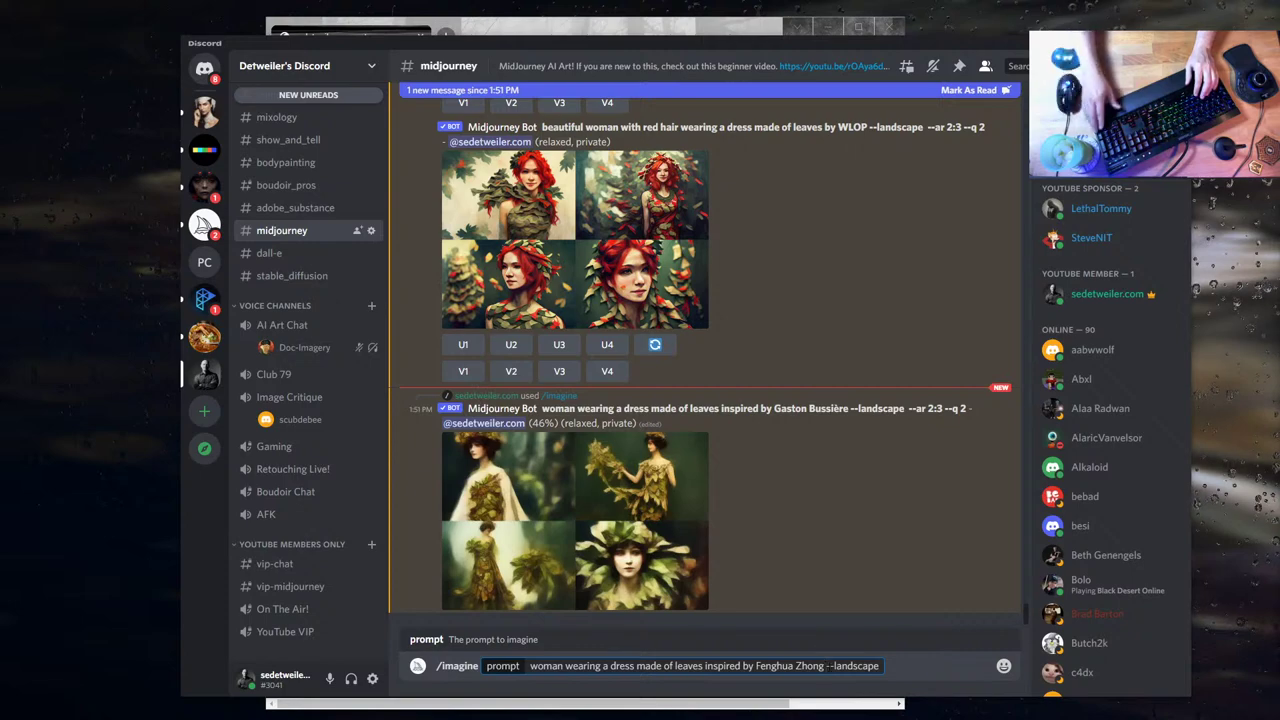
# - Send the Fenghua Zhong leaf-dress prompt, then scroll up to check the finished Gaston Bussière grid
pyautogui.press('Return')
pyautogui.scroll(10, 828, 376)
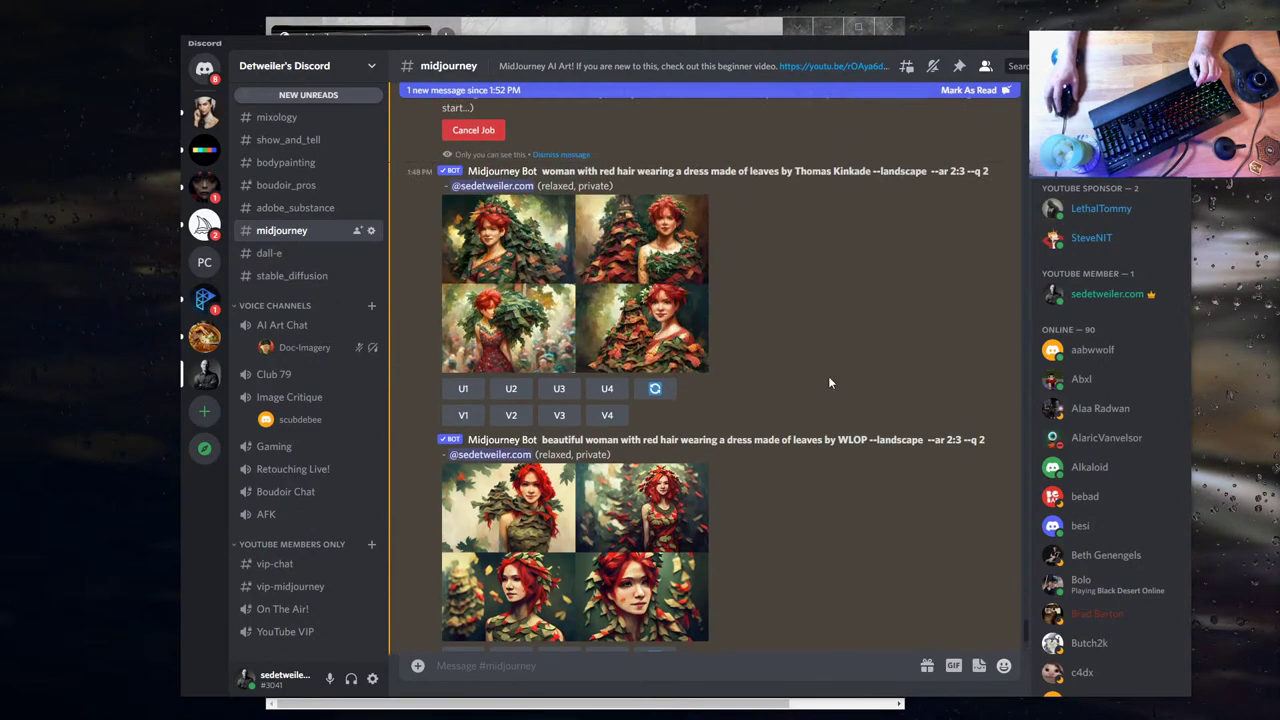
pyautogui.scroll(2, 764, 340)
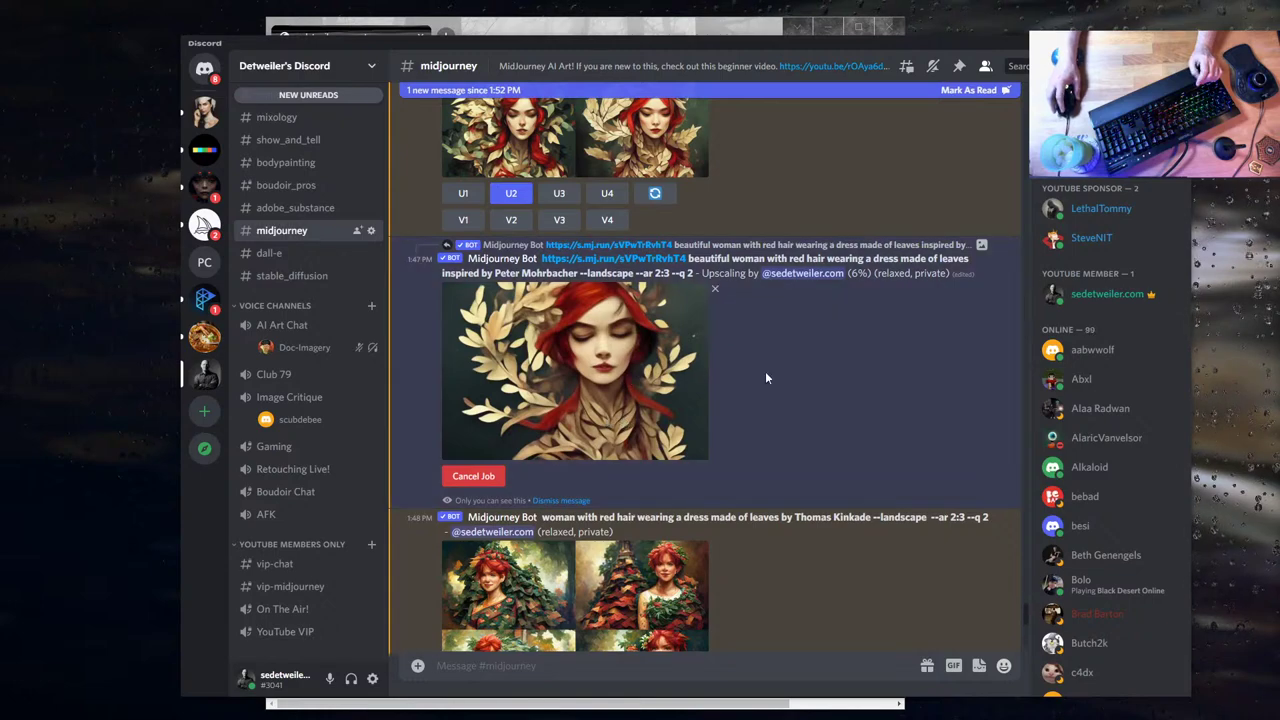
pyautogui.scroll(-5, 804, 434)
pyautogui.scroll(-5, 804, 434)
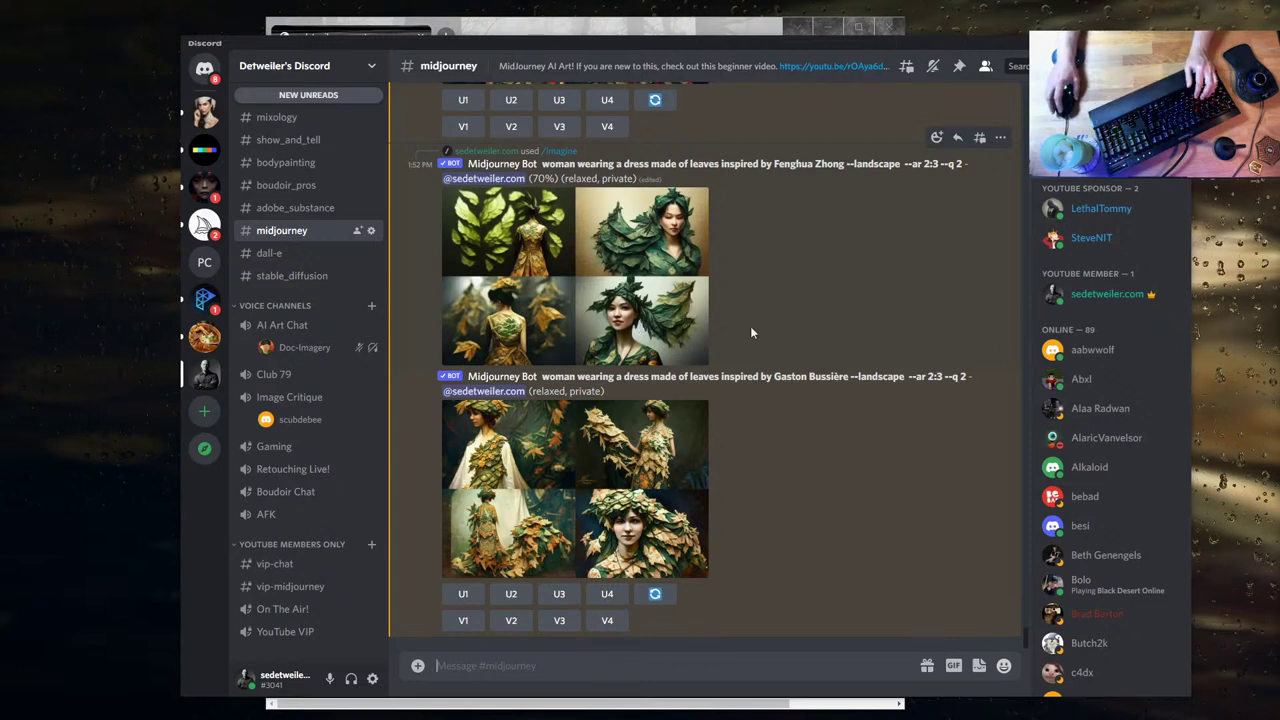
pyautogui.scroll(1, 780, 450)
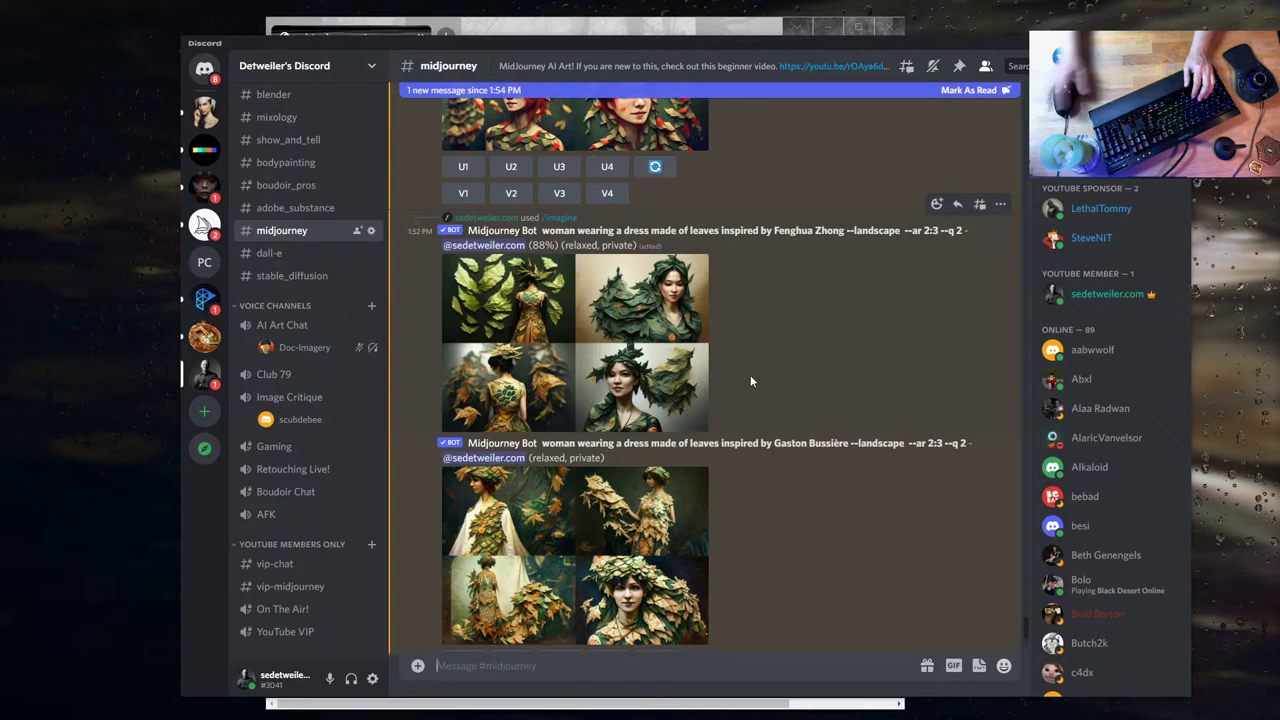
pyautogui.click(622, 420)
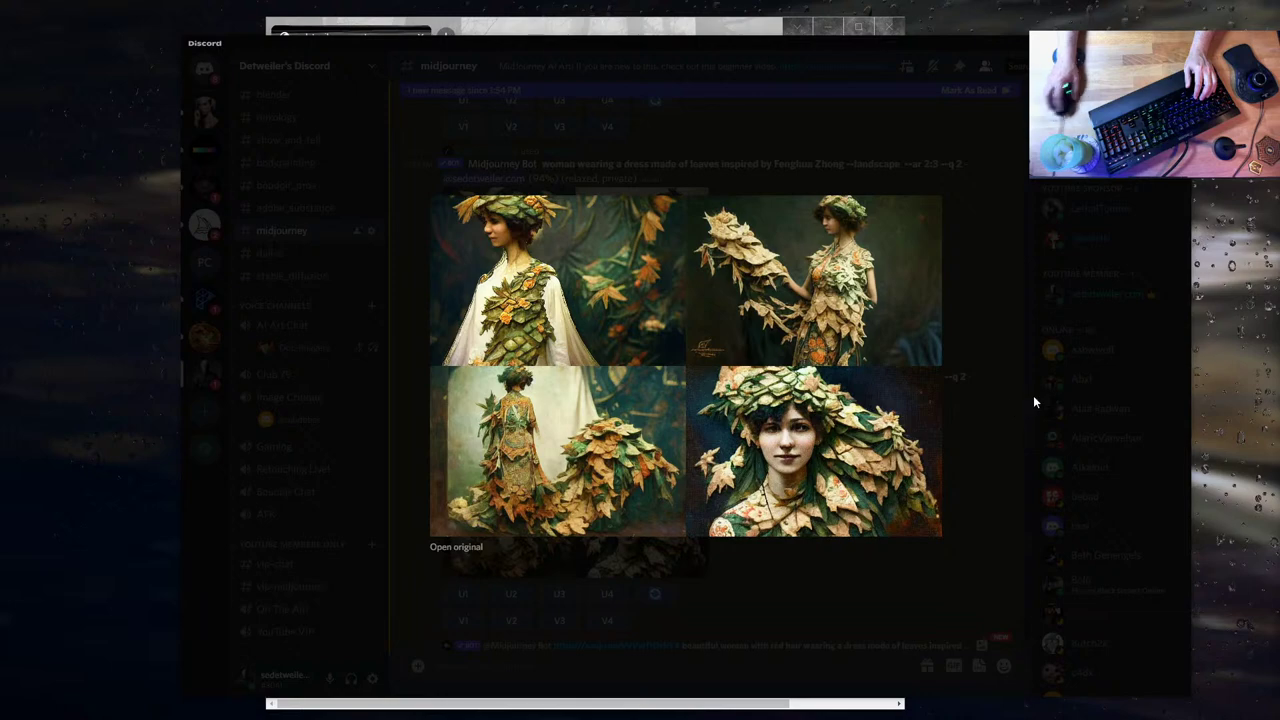
pyautogui.click(456, 546)
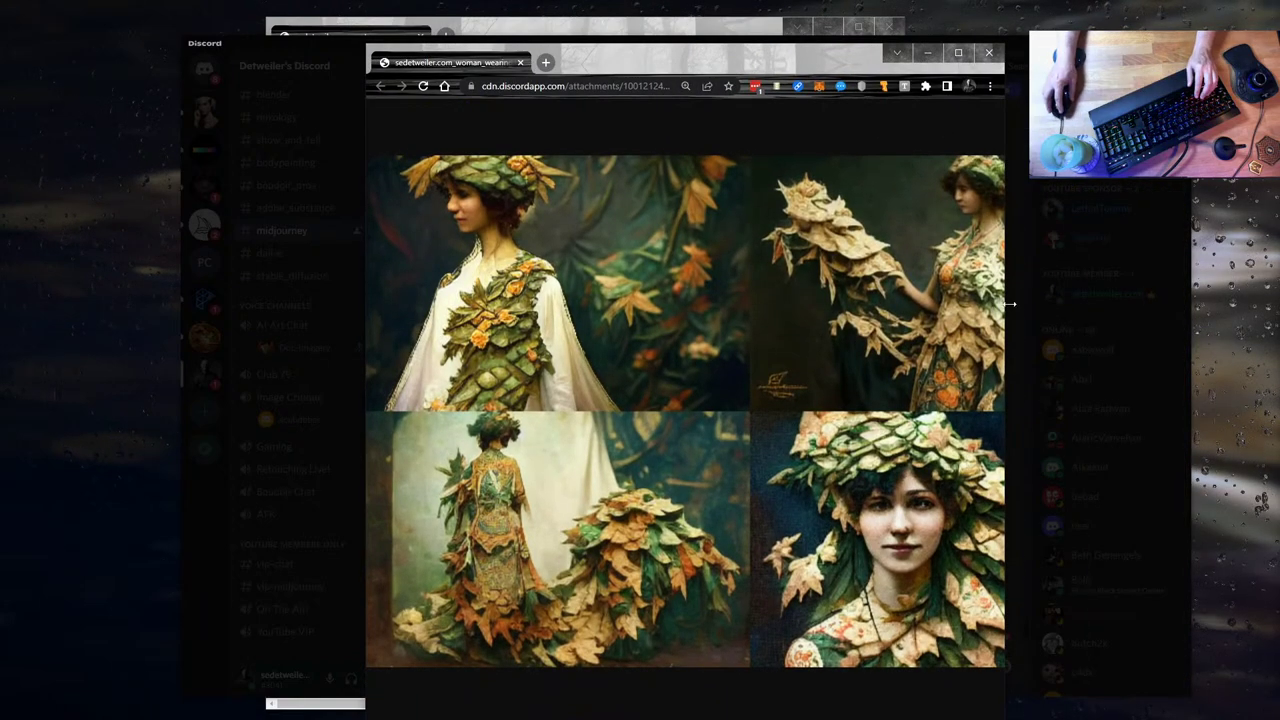
pyautogui.moveTo(1008, 307); pyautogui.dragTo(1244, 304)
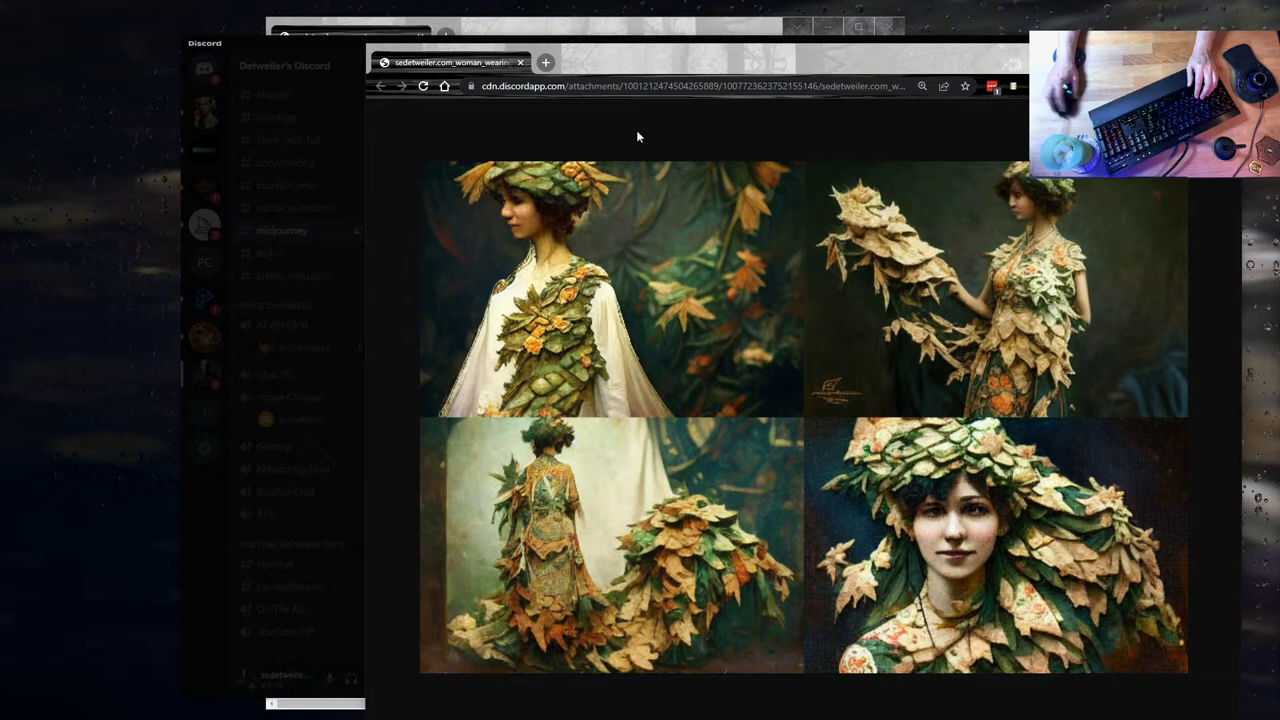
pyautogui.moveTo(1055, 66); pyautogui.dragTo(990, 62)
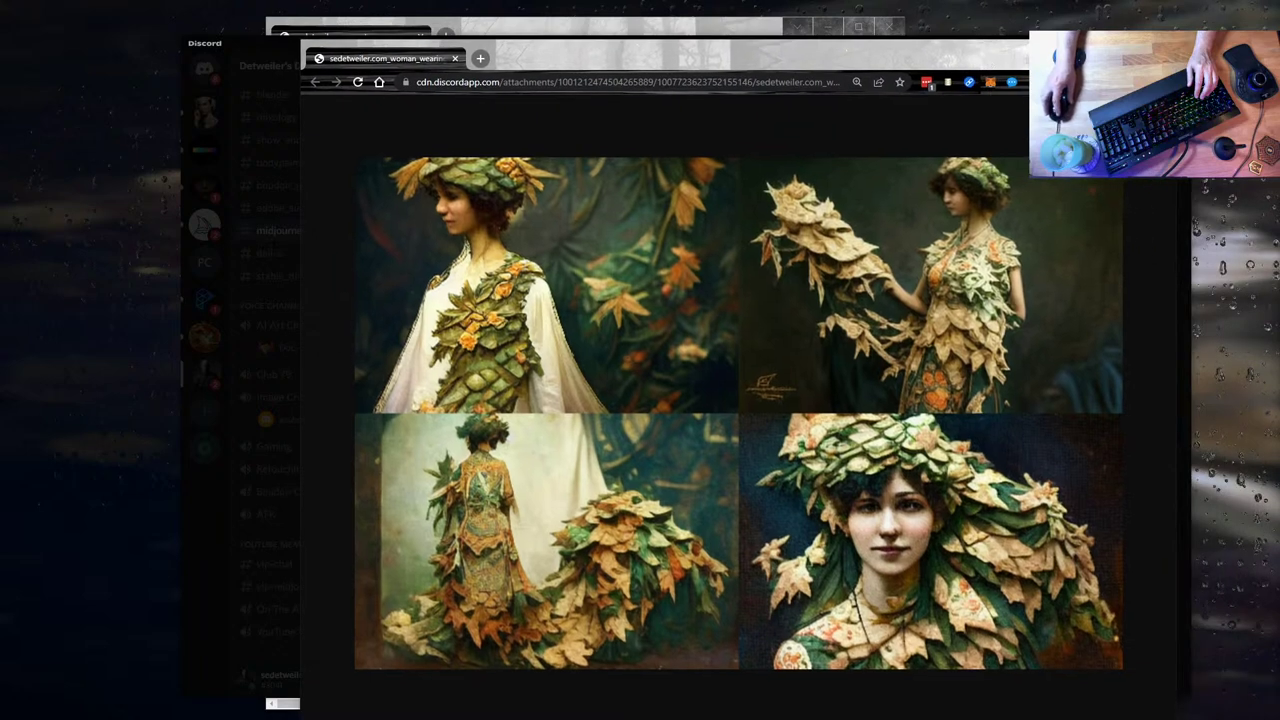
pyautogui.hotkey('ctrl', 'w')
pyautogui.click(980, 483)
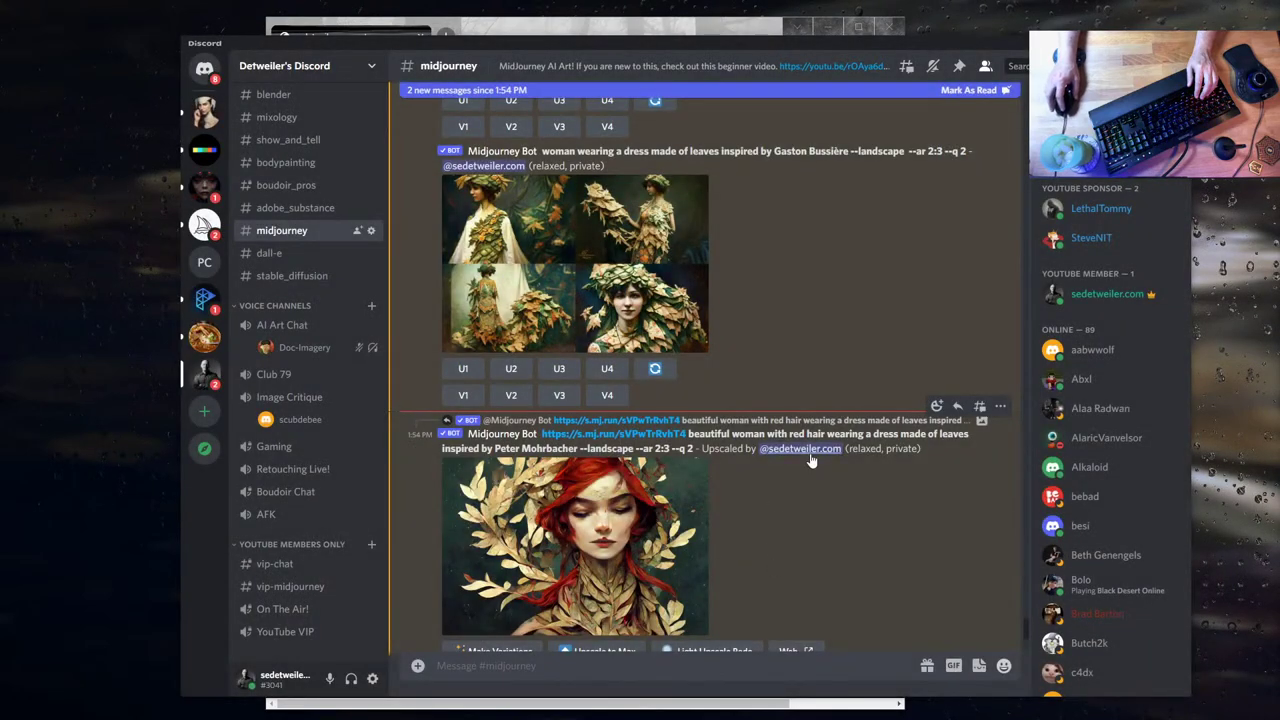
# - Copy the Fenghua Zhong leaf-dress prompt text and paste it into a new /imagine command
pyautogui.scroll(-3, 762, 533)
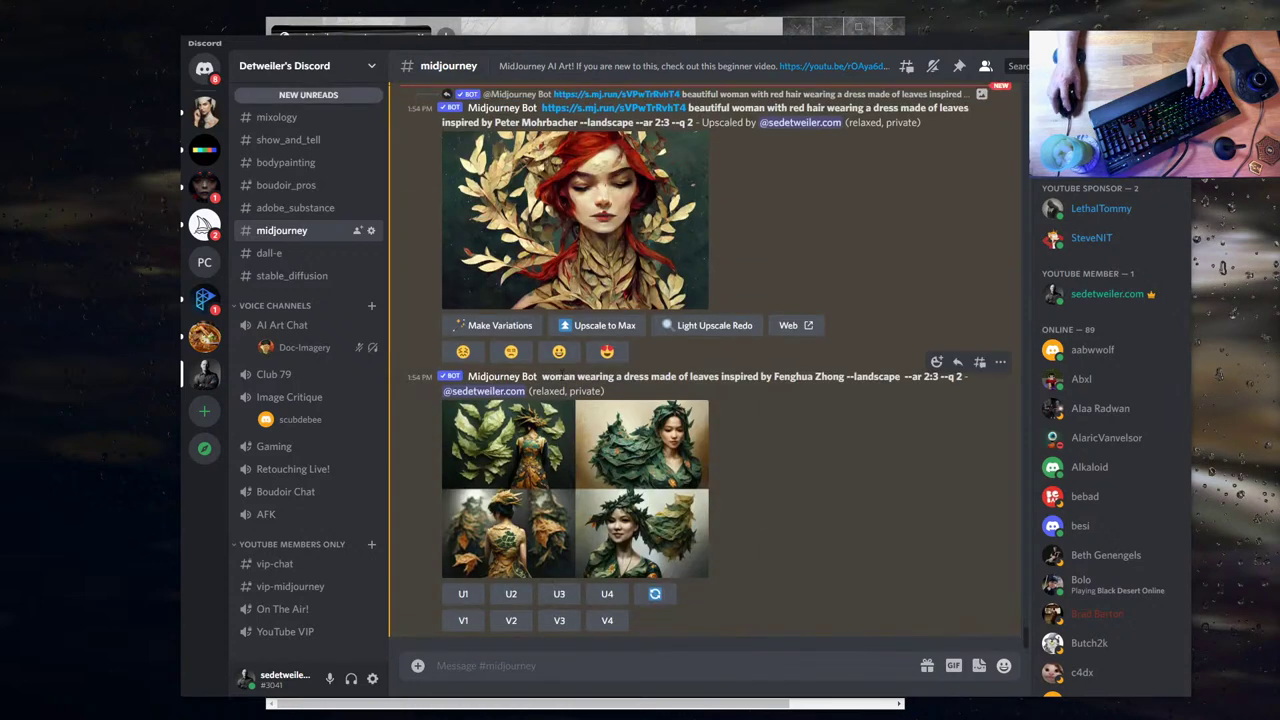
pyautogui.moveTo(543, 377); pyautogui.dragTo(845, 377)
pyautogui.hotkey('ctrl', 'c')
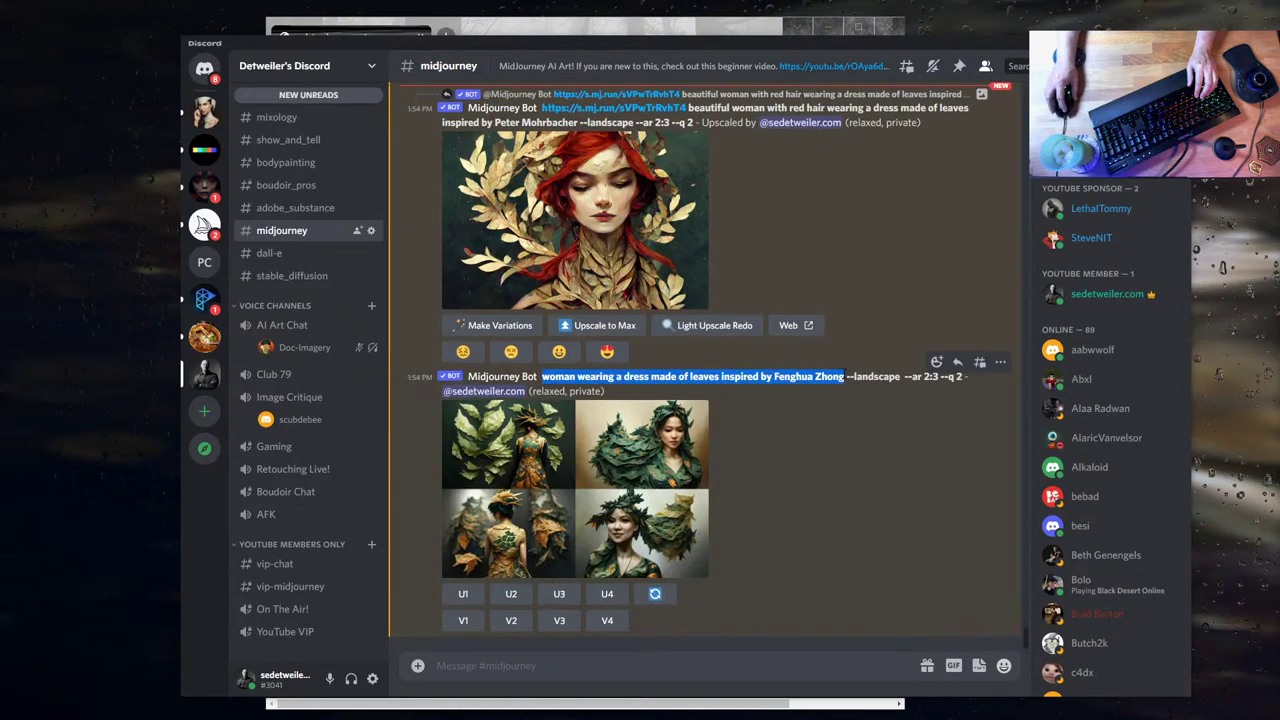
pyautogui.click(815, 659)
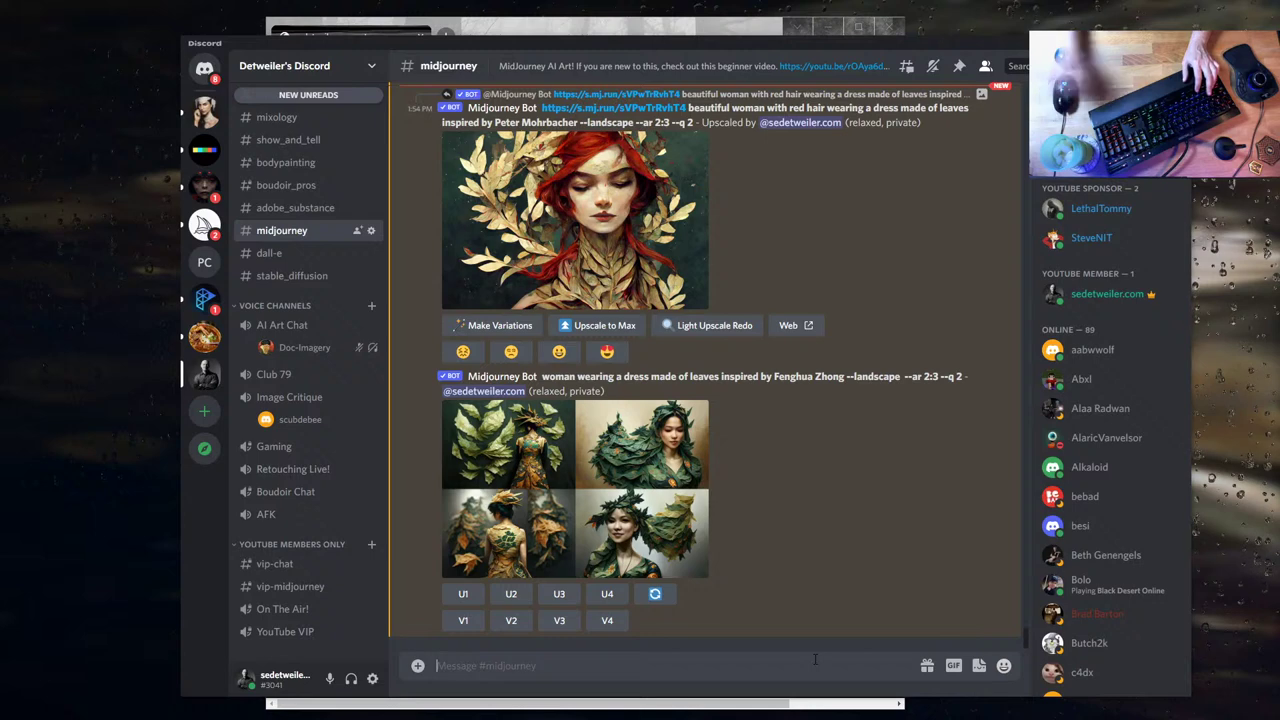
pyautogui.write('/i')
pyautogui.press('Tab')
pyautogui.hotkey('ctrl', 'v')
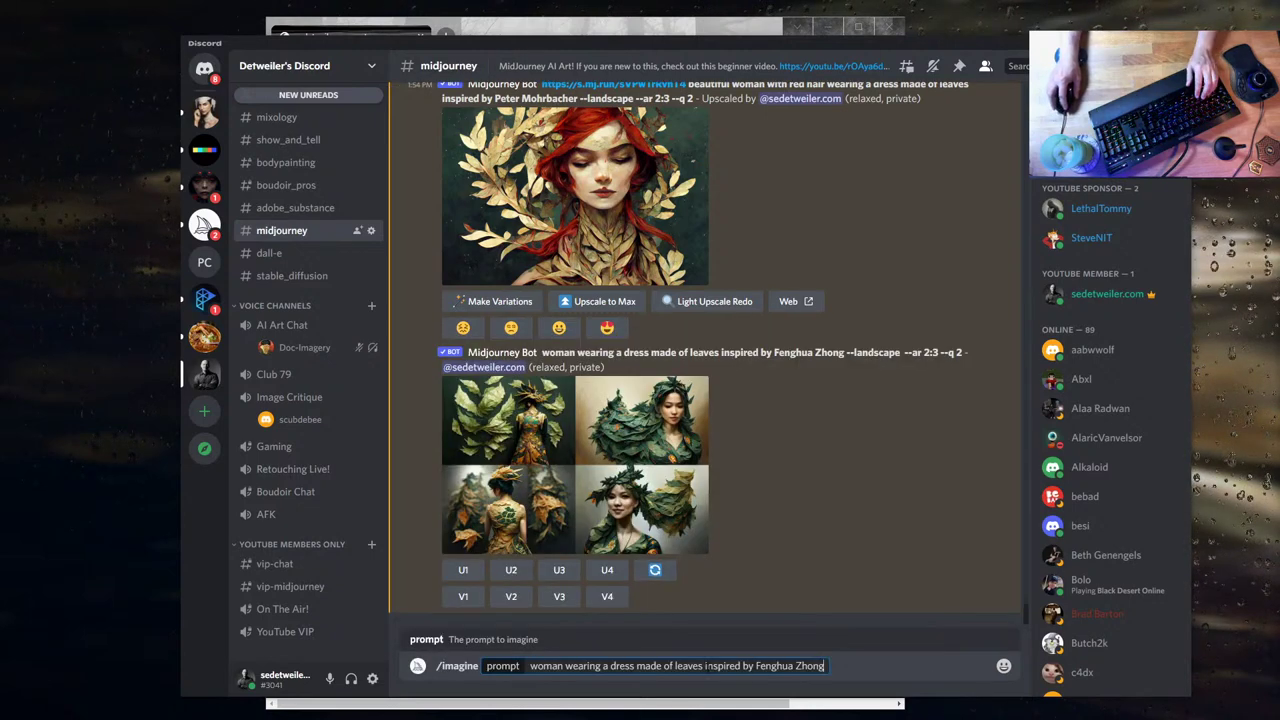
# - Replace 'inspired by Fenghua Zhong' with 'by Peter Mohrbacher and unreal engine' in the prompt
pyautogui.moveTo(705, 666); pyautogui.dragTo(830, 666)
pyautogui.press('BackSpace')
pyautogui.write('unre')
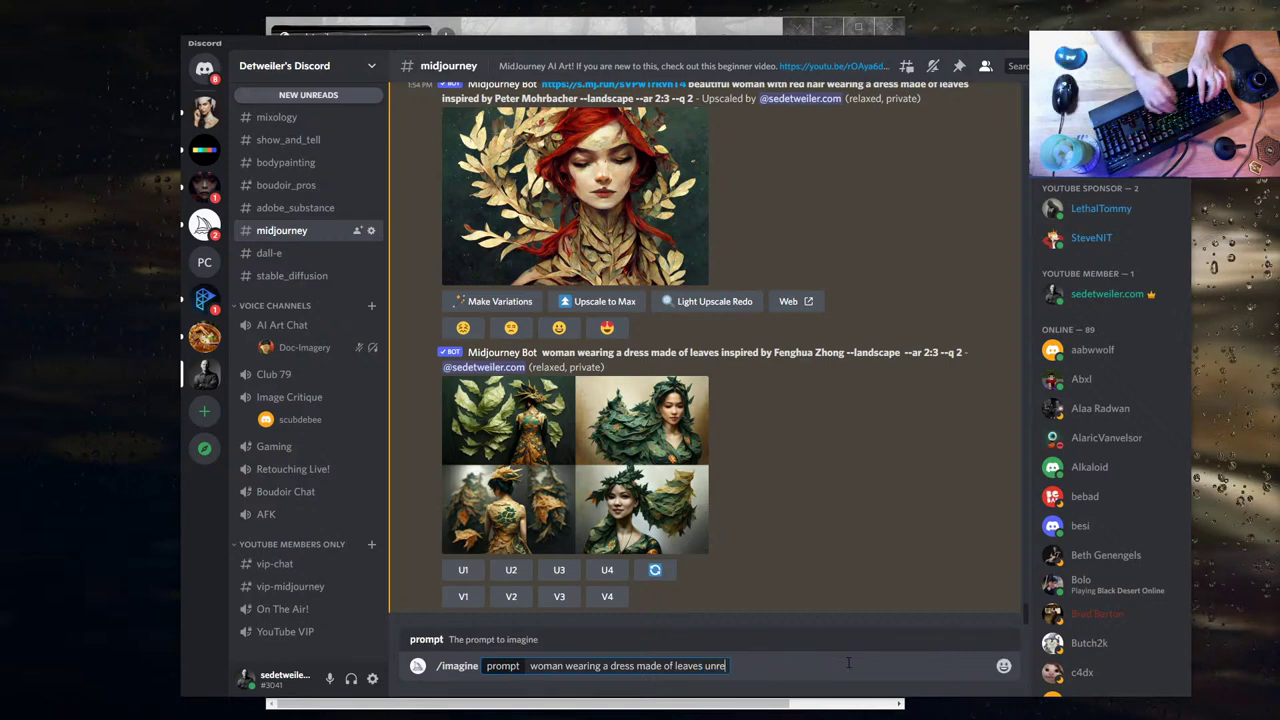
pyautogui.write('al engine')
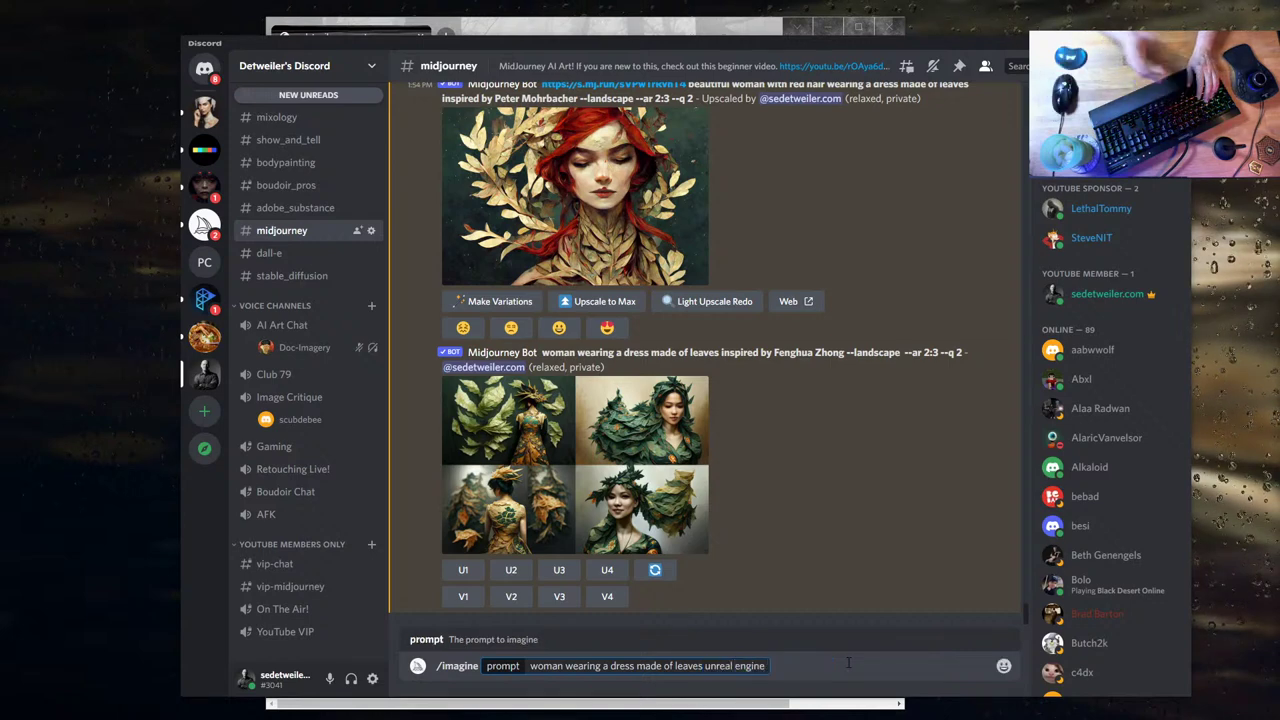
pyautogui.write(' --landscape')
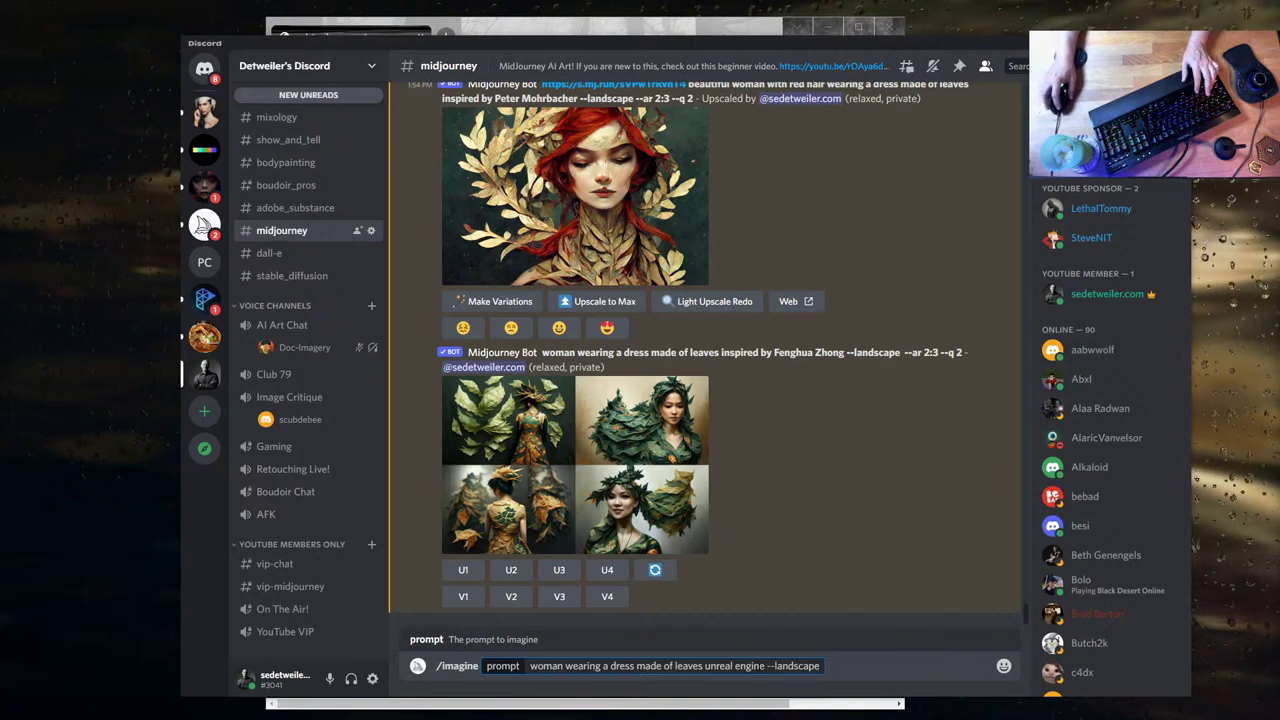
pyautogui.hotkey('ctrl', 'Left')
pyautogui.hotkey('ctrl', 'Left')
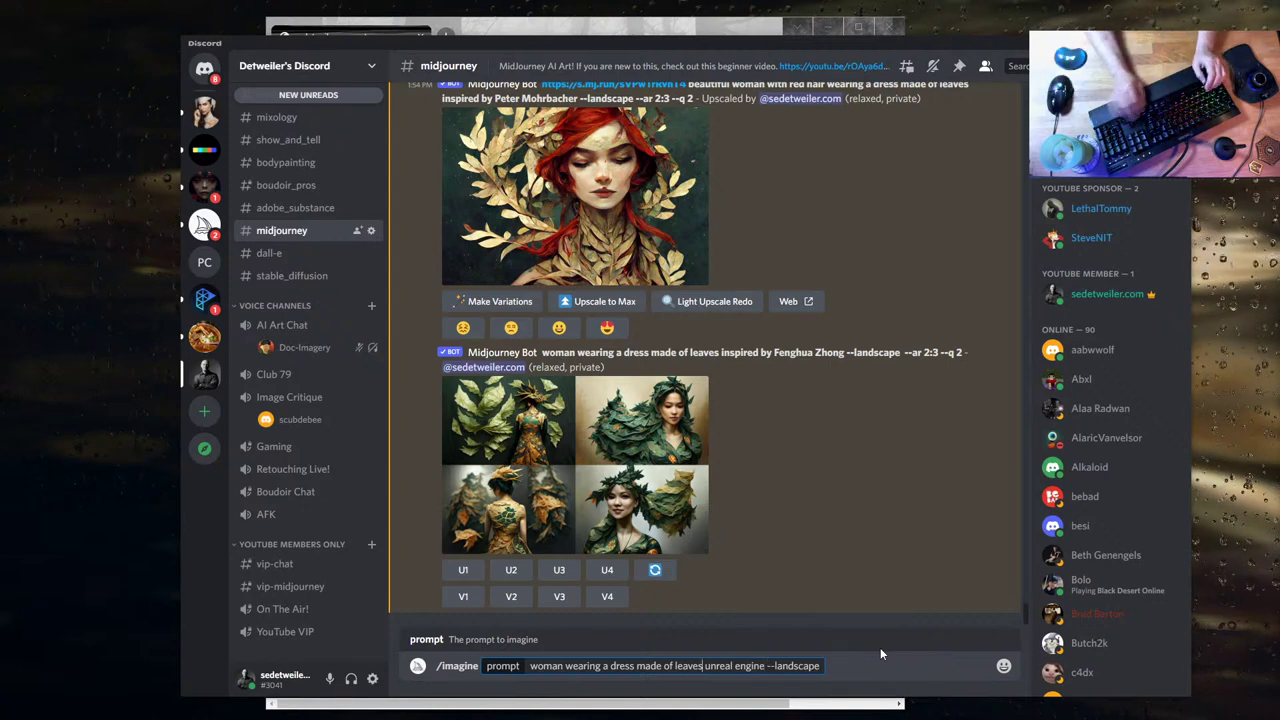
pyautogui.write(',')
pyautogui.press('Left')
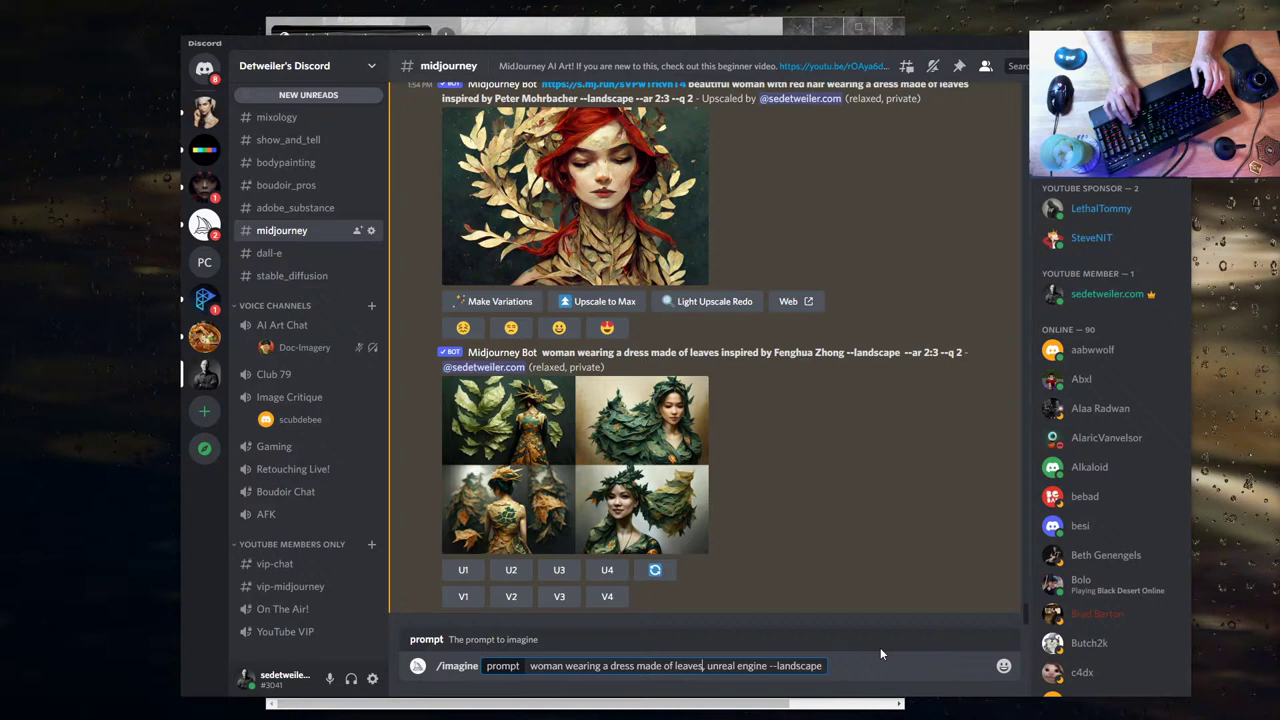
pyautogui.write('by Peter Mohrbacher')
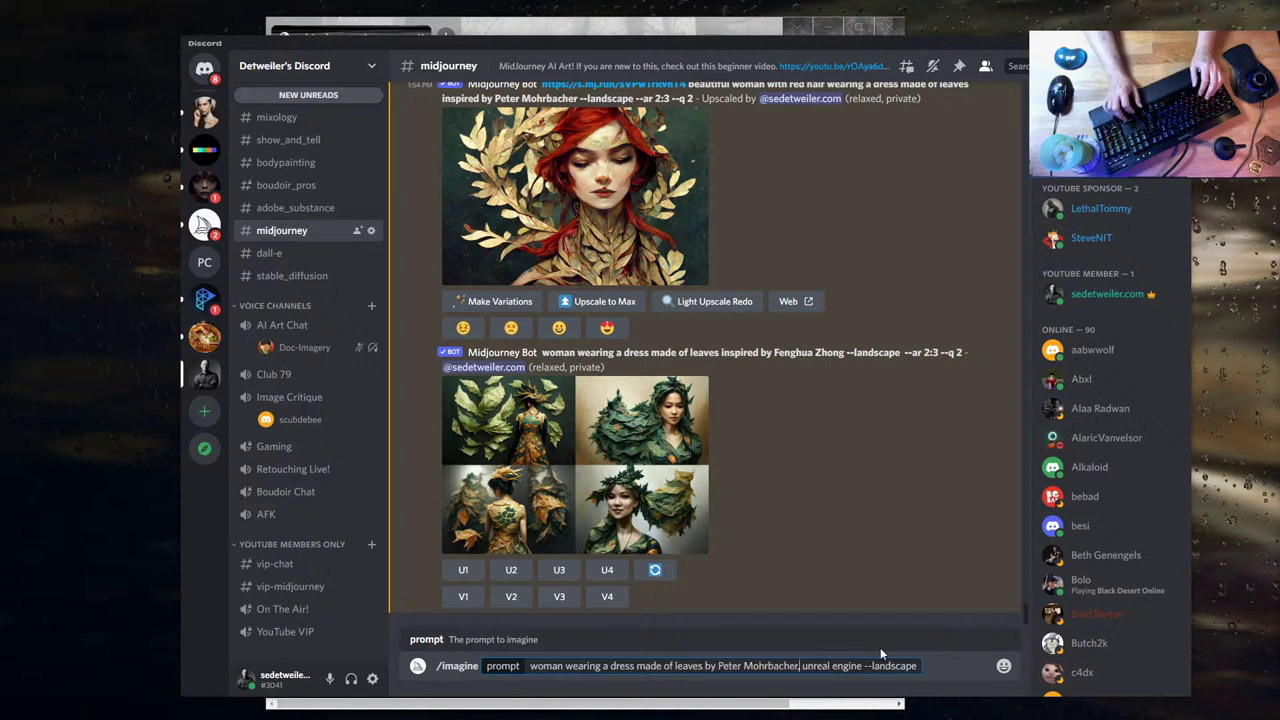
pyautogui.press('Delete')
pyautogui.write('and')
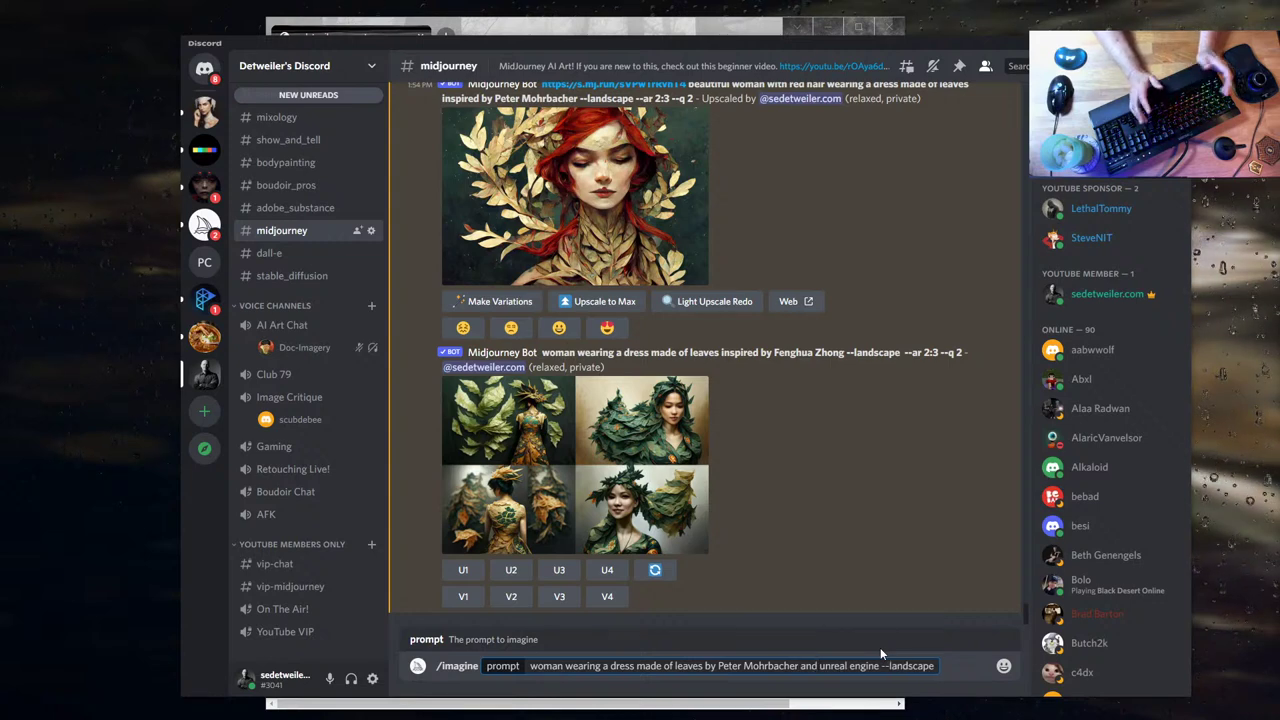
# - Change the --landscape option to --portrait and submit the prompt
pyautogui.press('Right')
pyautogui.press('Right')
pyautogui.press('Right')
pyautogui.press('Right')
pyautogui.press('Right')
pyautogui.press('Right')
pyautogui.press('Right')
pyautogui.press('Right')
pyautogui.press('Right')
pyautogui.press('Right')
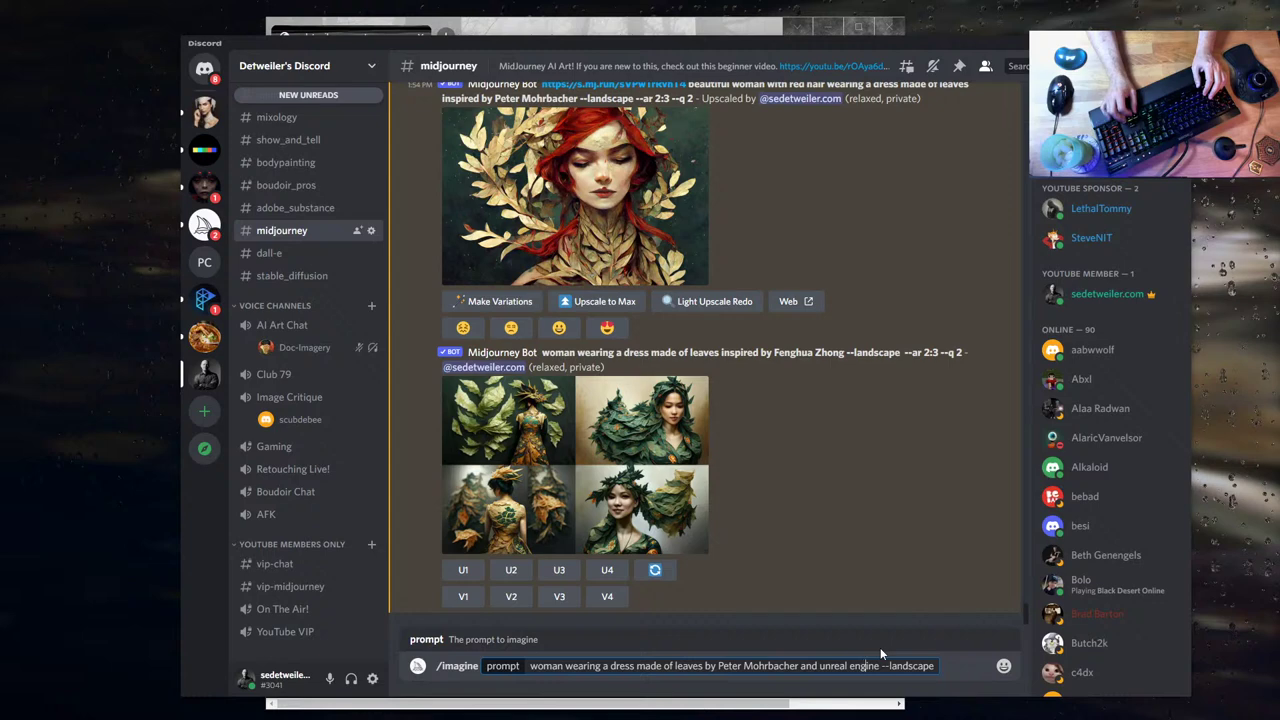
pyautogui.hotkey('shift', 'End')
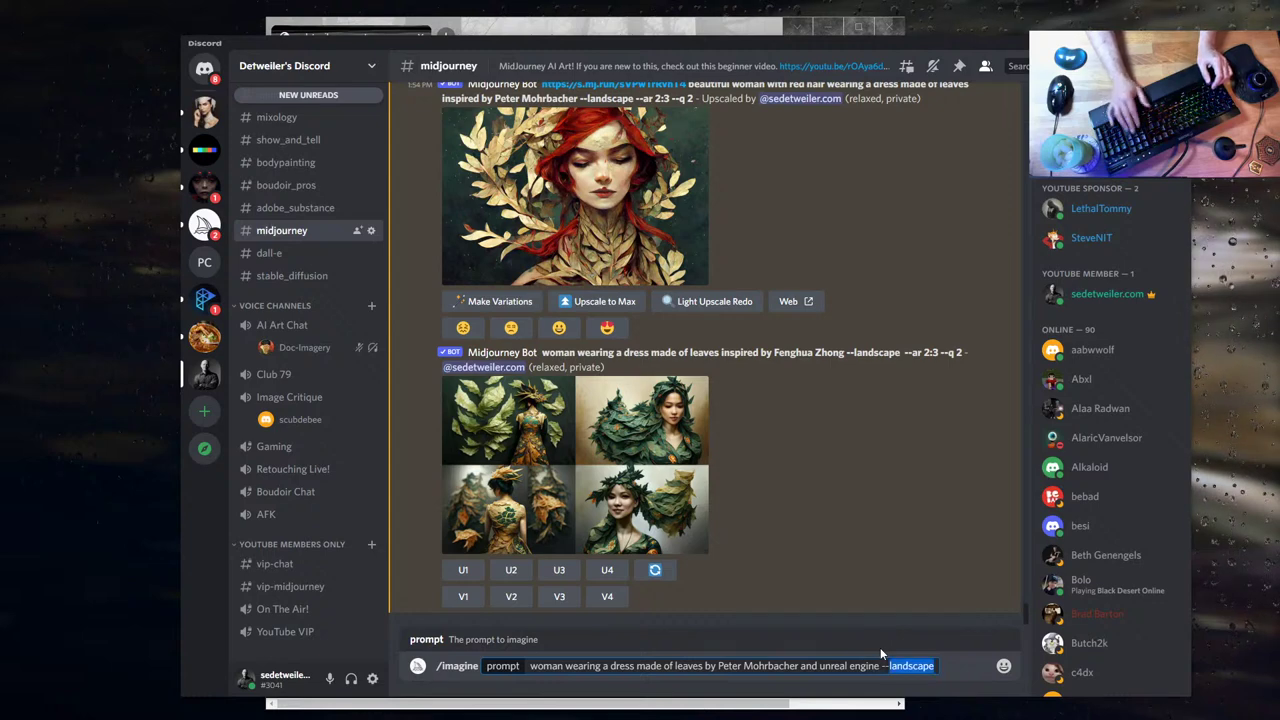
pyautogui.write('portr')
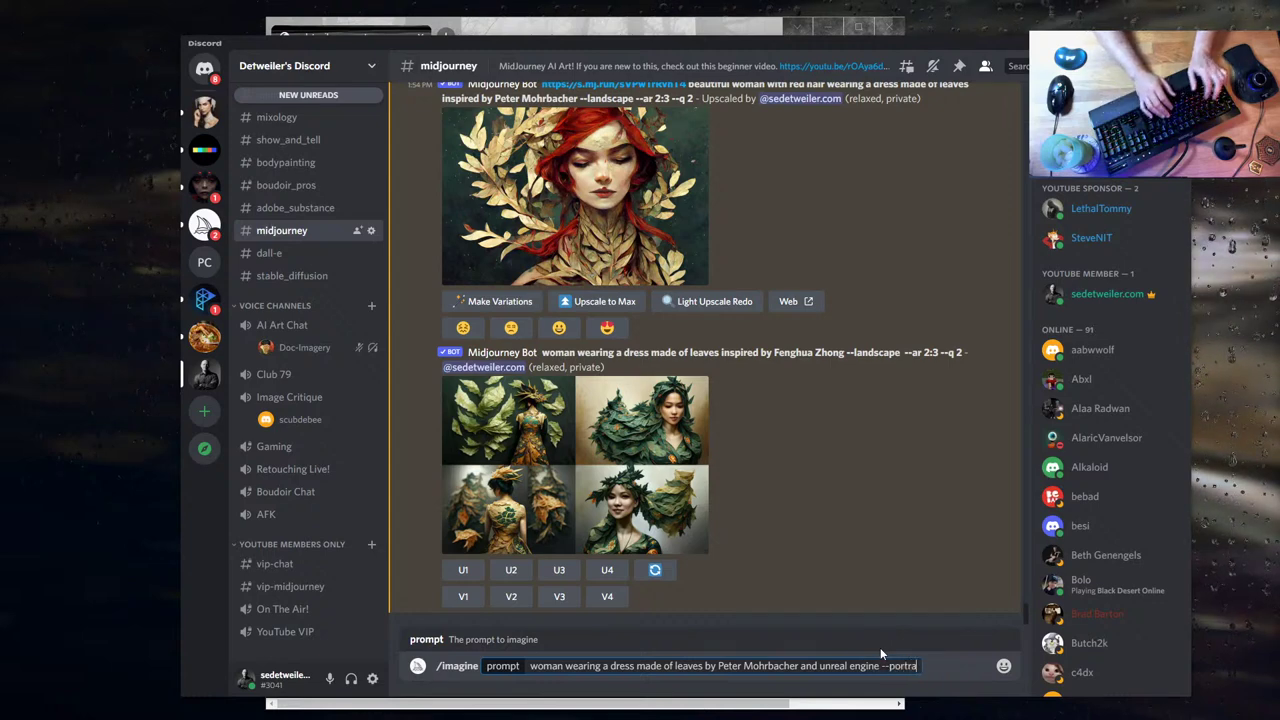
pyautogui.write('ait')
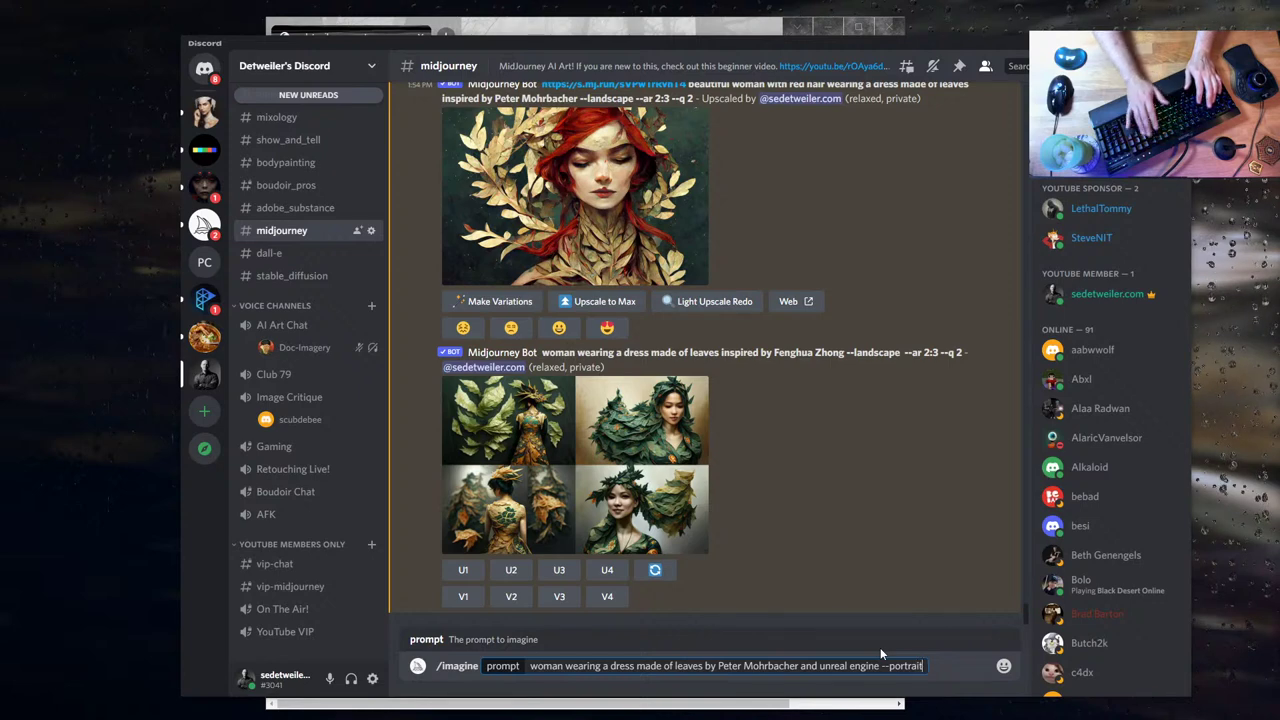
pyautogui.press('BackSpace')
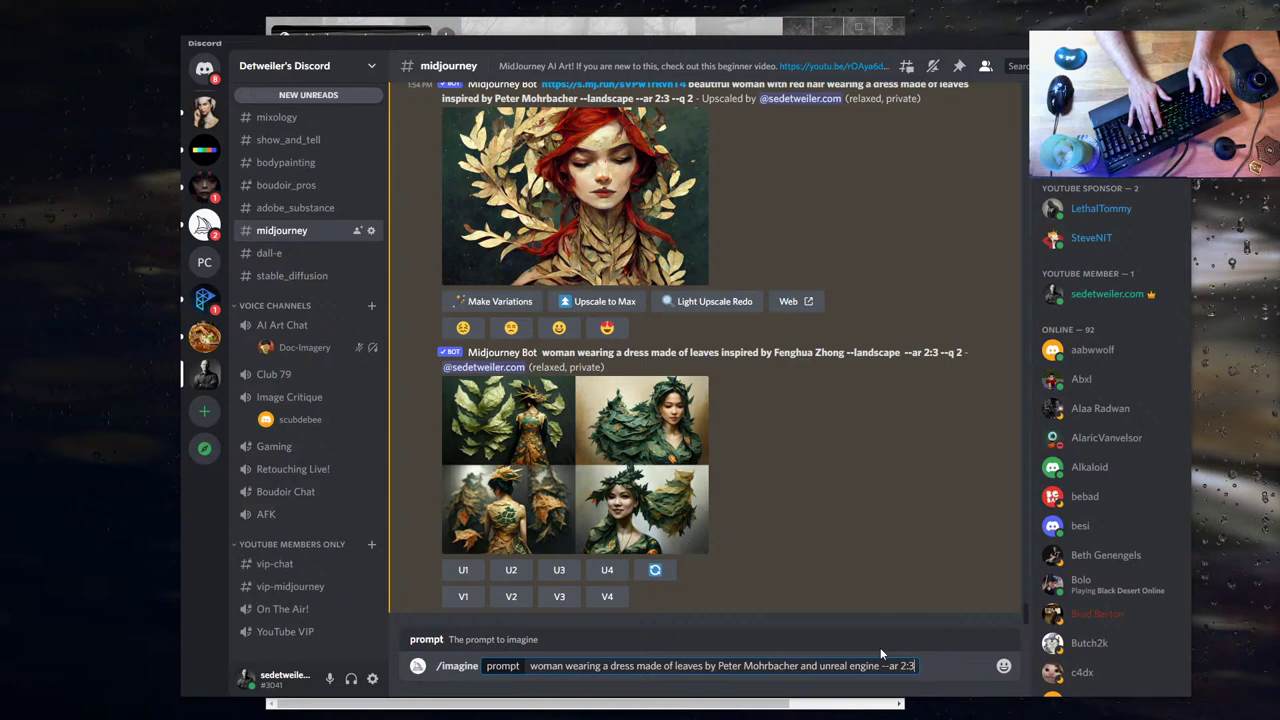
pyautogui.press('BackSpace')
pyautogui.press('BackSpace')
pyautogui.press('BackSpace')
pyautogui.press('BackSpace')
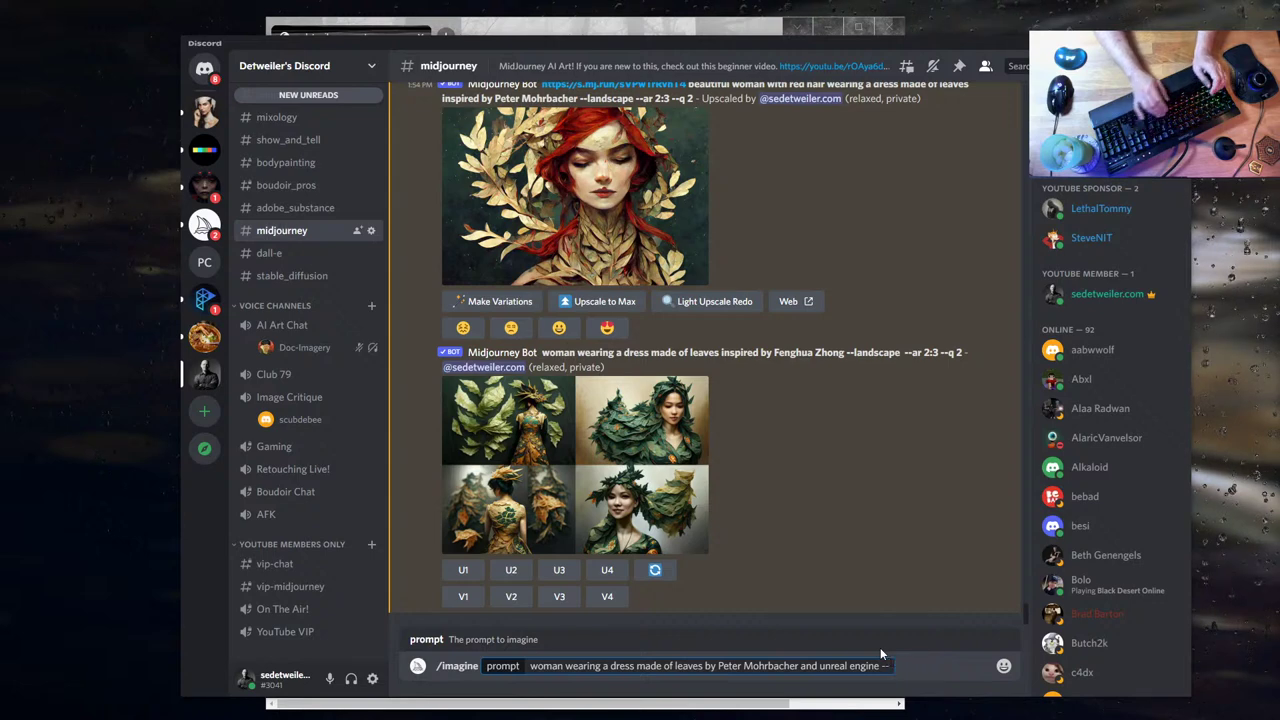
pyautogui.write('portrait')
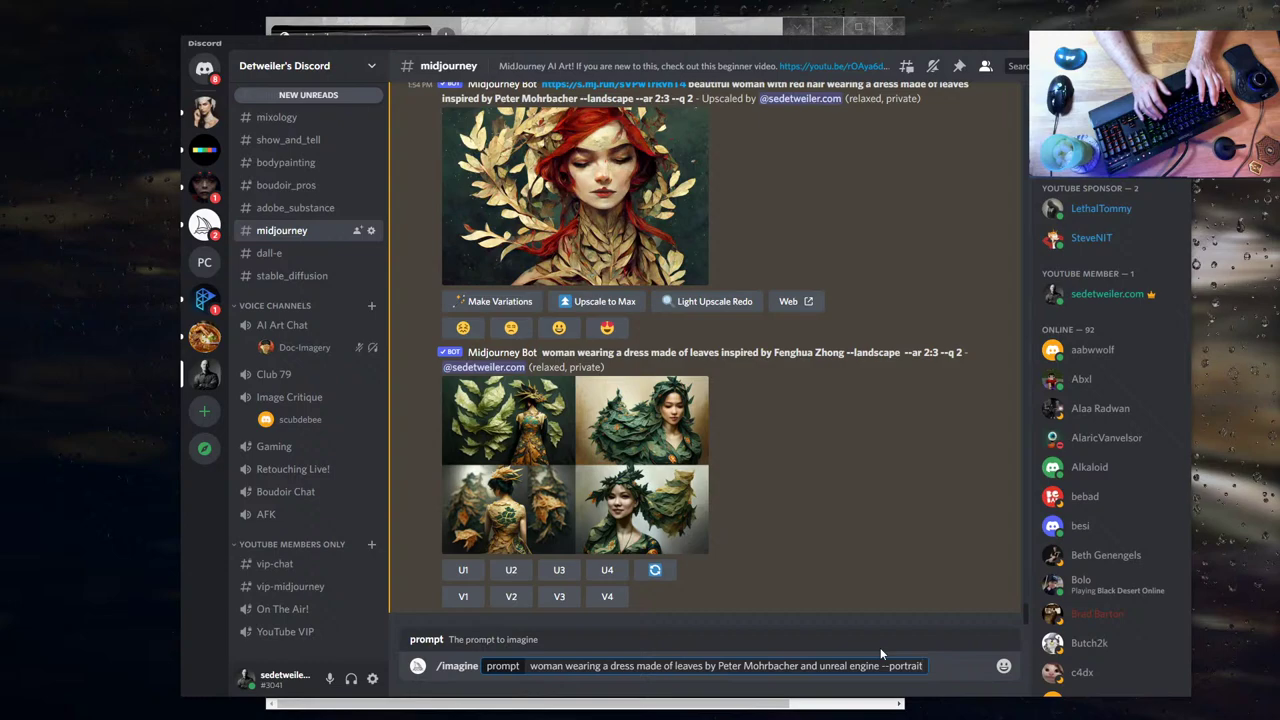
pyautogui.press('Return')
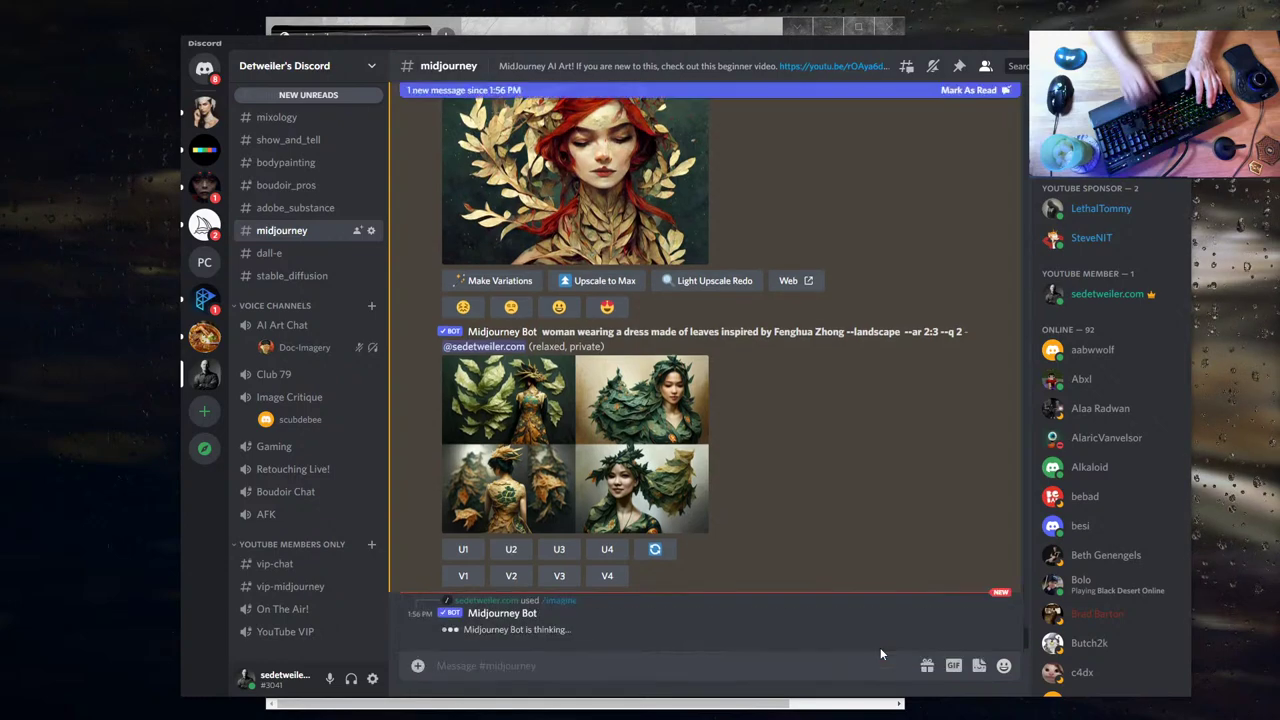
pyautogui.click(672, 392)
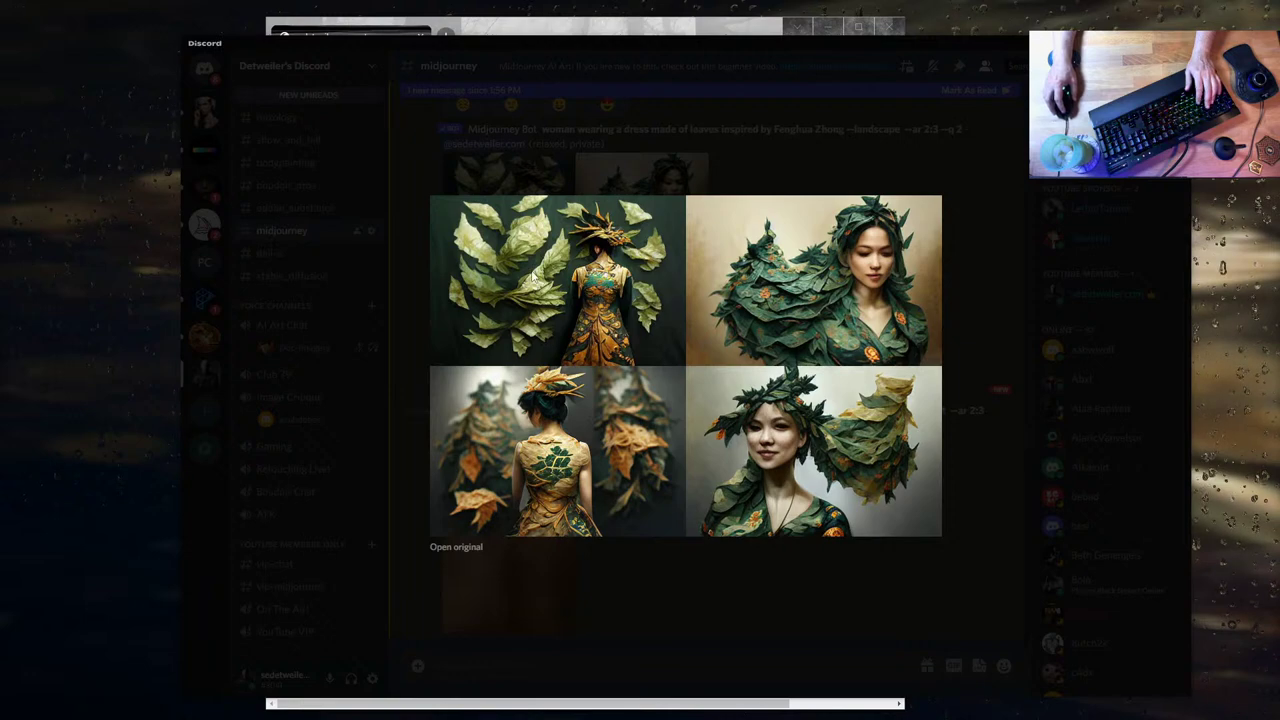
pyautogui.click(967, 446)
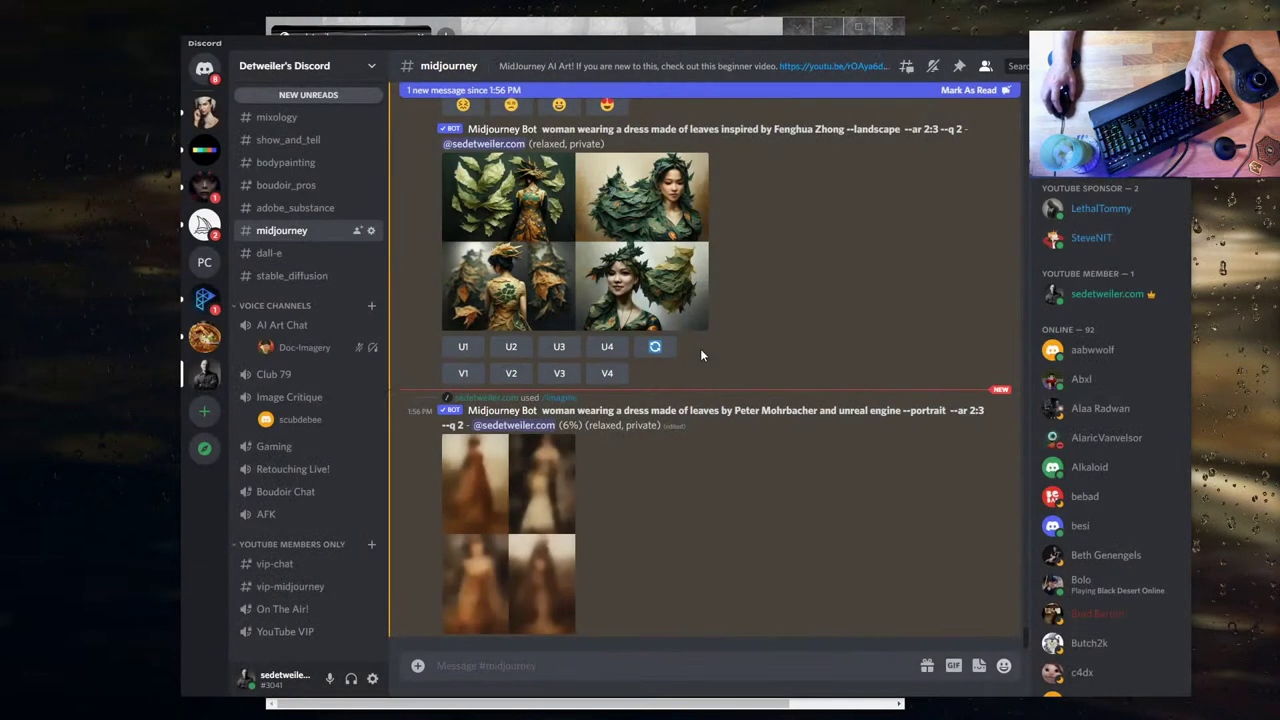
pyautogui.scroll(2, 769, 350)
pyautogui.scroll(2, 772, 352)
pyautogui.click(690, 330)
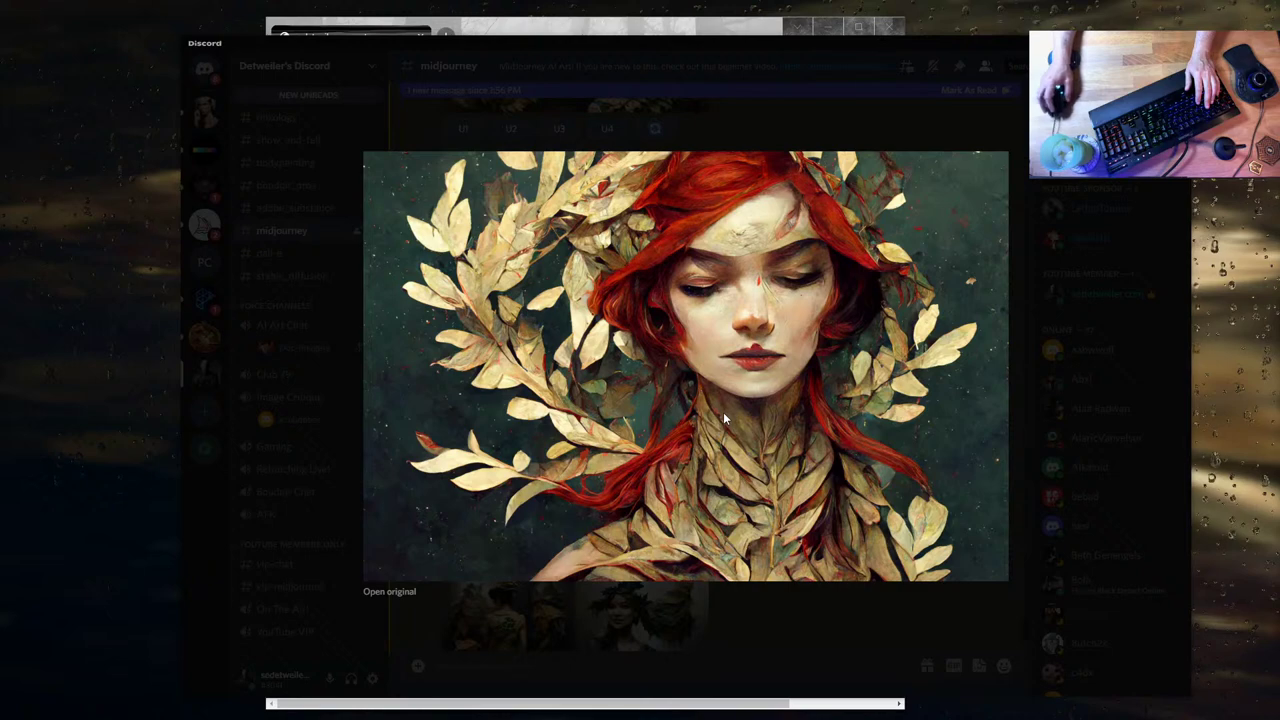
pyautogui.click(1021, 384)
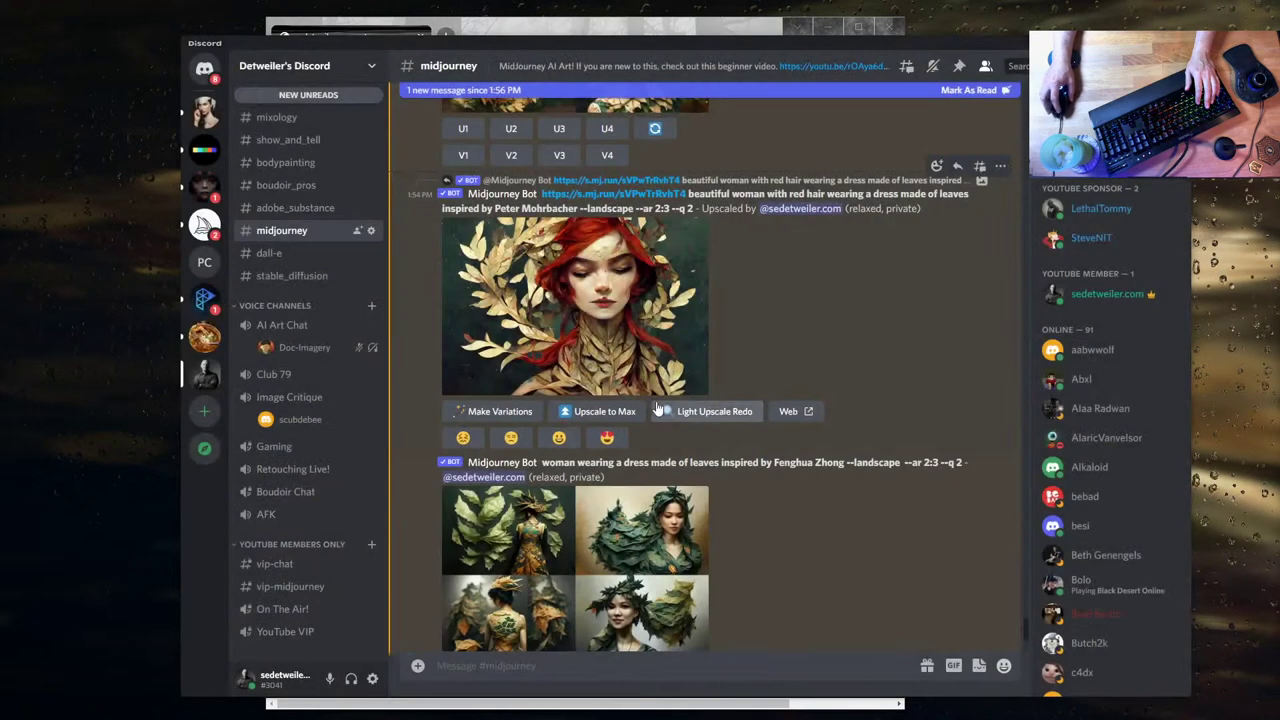
# - Switch Midjourney to fast mode with the /fast command
pyautogui.click(691, 666)
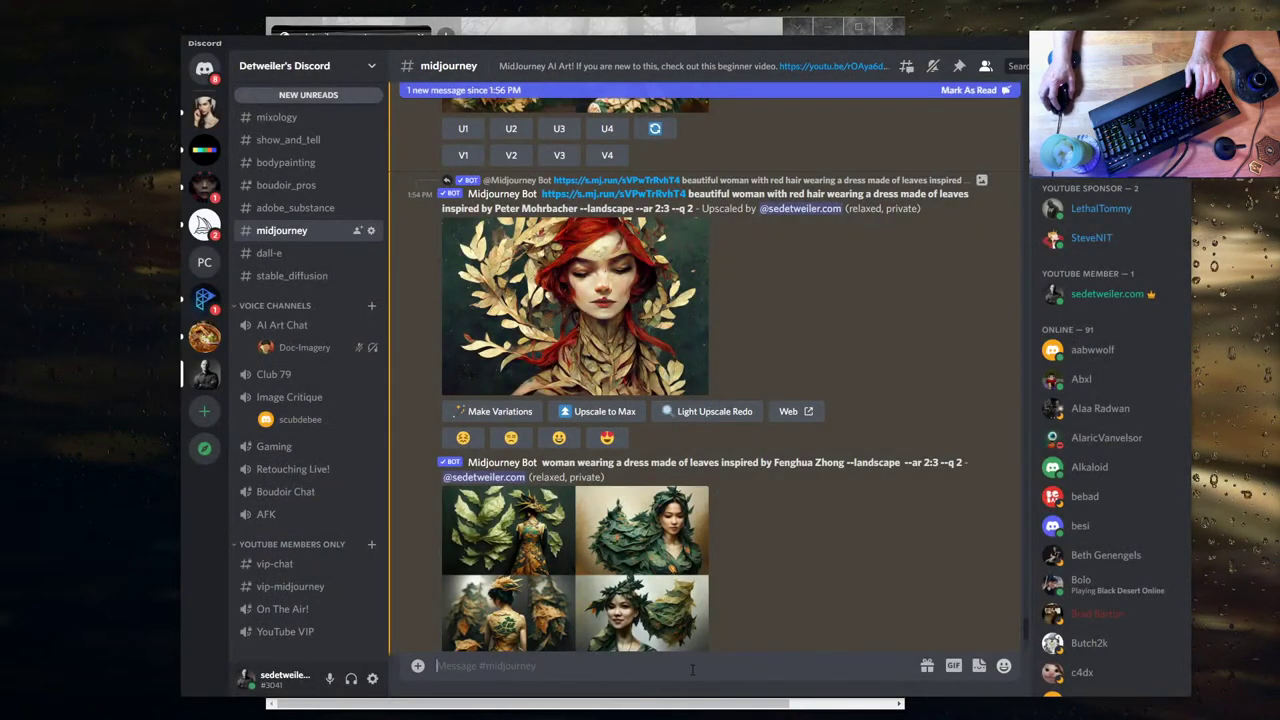
pyautogui.write('/fast')
pyautogui.press('Return')
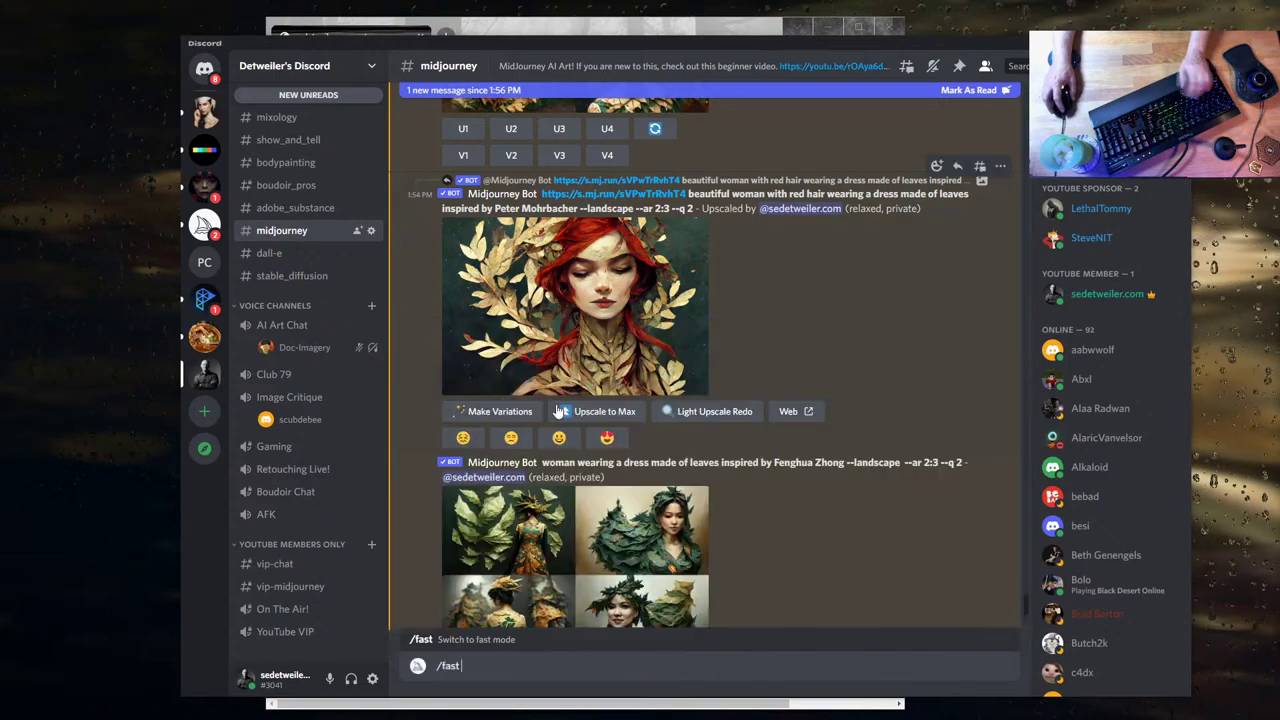
pyautogui.press('Return')
# - Upscale the red-haired leaf portrait to Max, discard a stray /thread command, then send /relax
pyautogui.scroll(5, 721, 347)
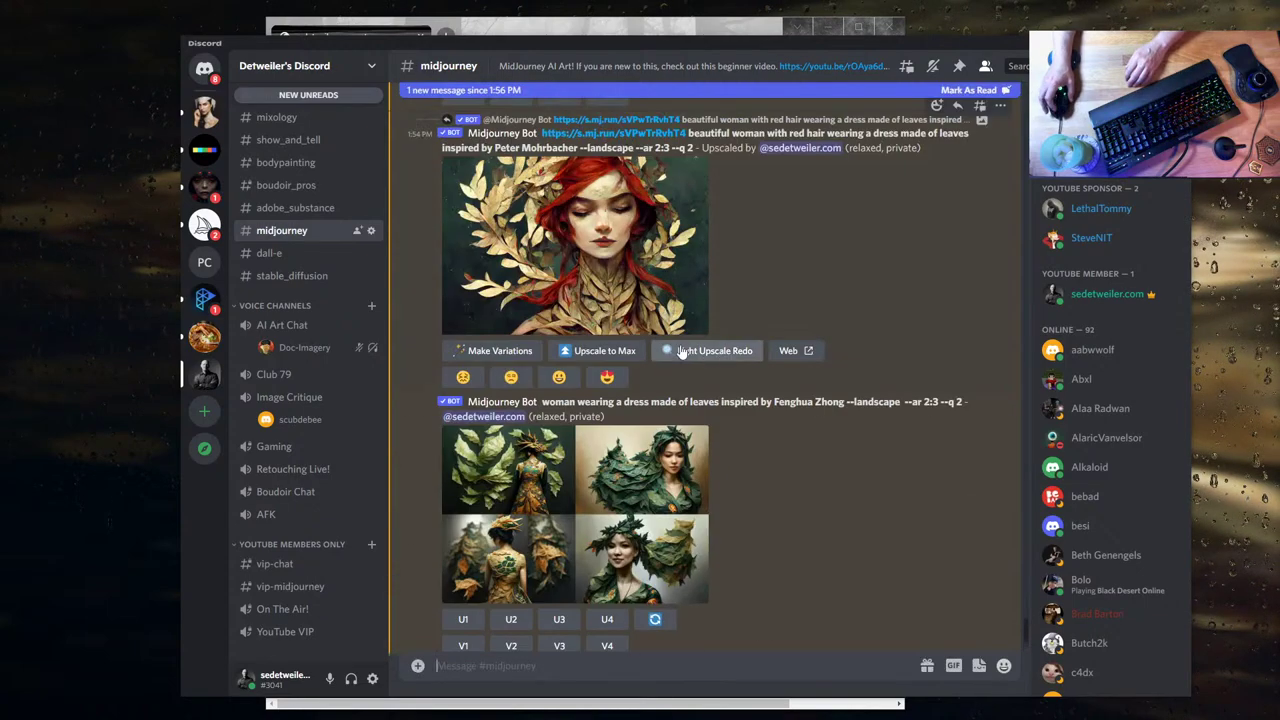
pyautogui.click(604, 356)
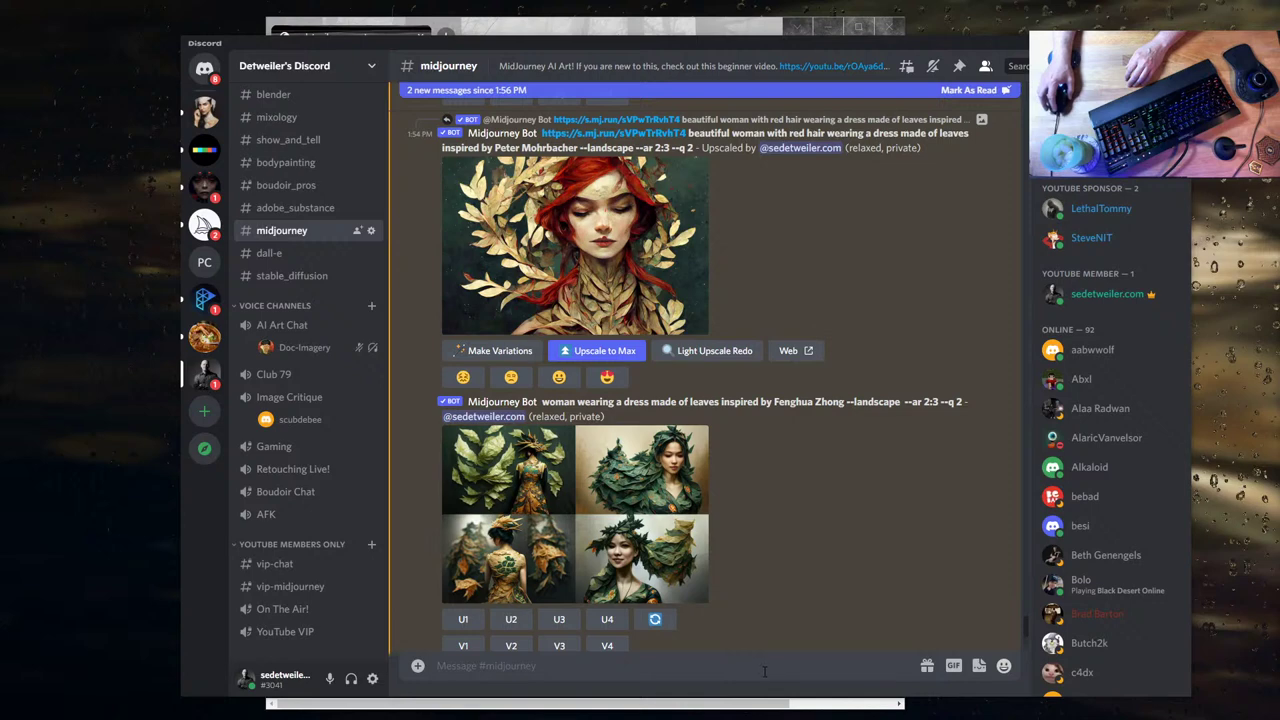
pyautogui.write('/thread')
pyautogui.press('Return')
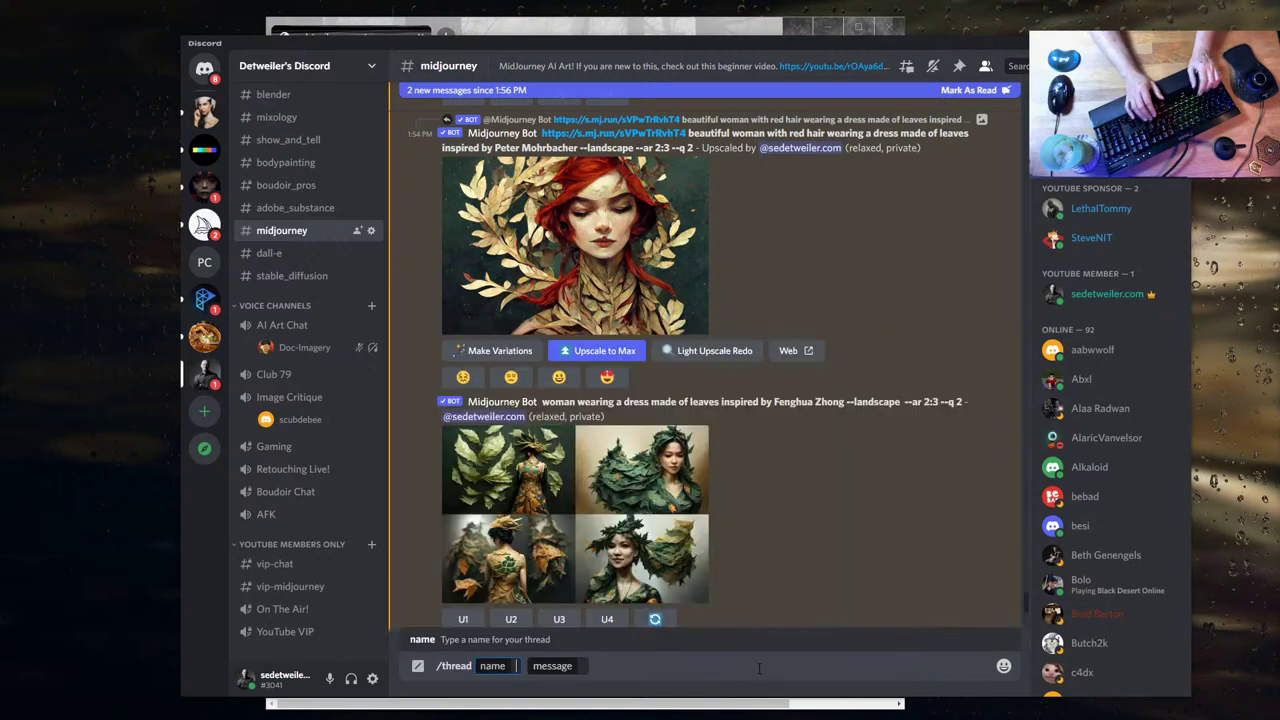
pyautogui.press('BackSpace')
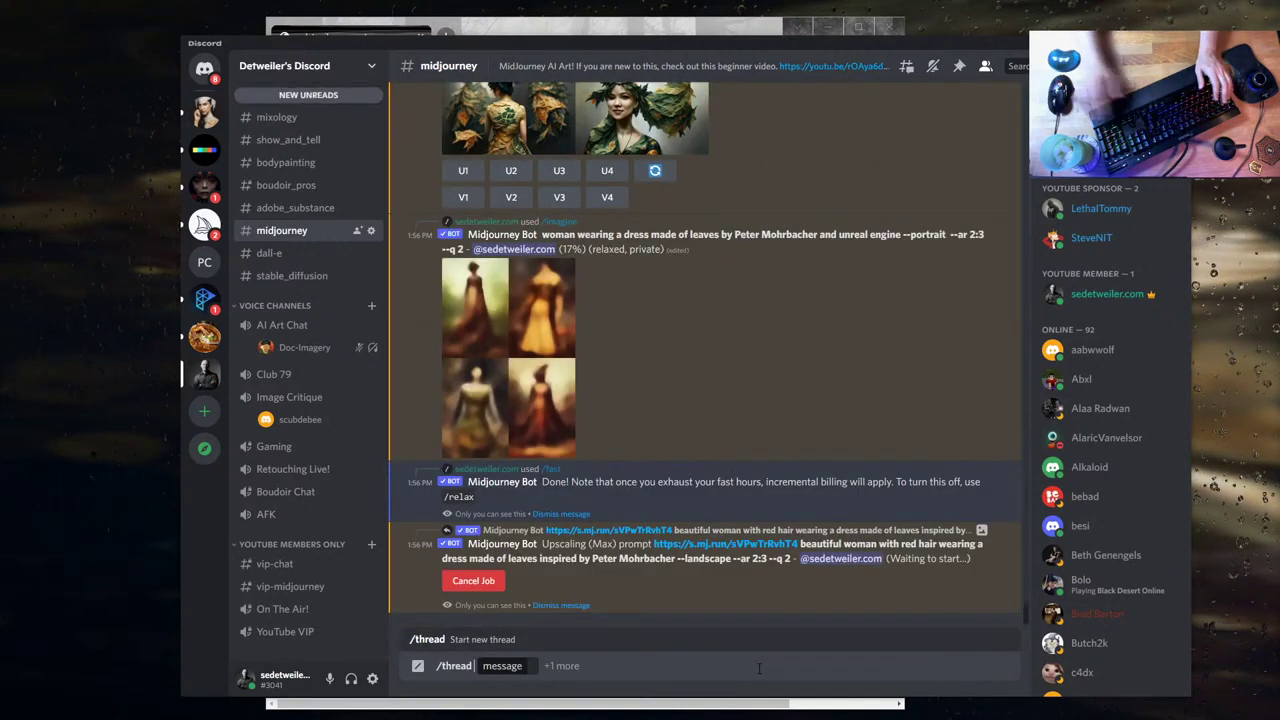
pyautogui.press('BackSpace')
pyautogui.press('BackSpace')
pyautogui.press('BackSpace')
pyautogui.press('BackSpace')
pyautogui.press('BackSpace')
pyautogui.press('BackSpace')
pyautogui.press('BackSpace')
pyautogui.press('BackSpace')
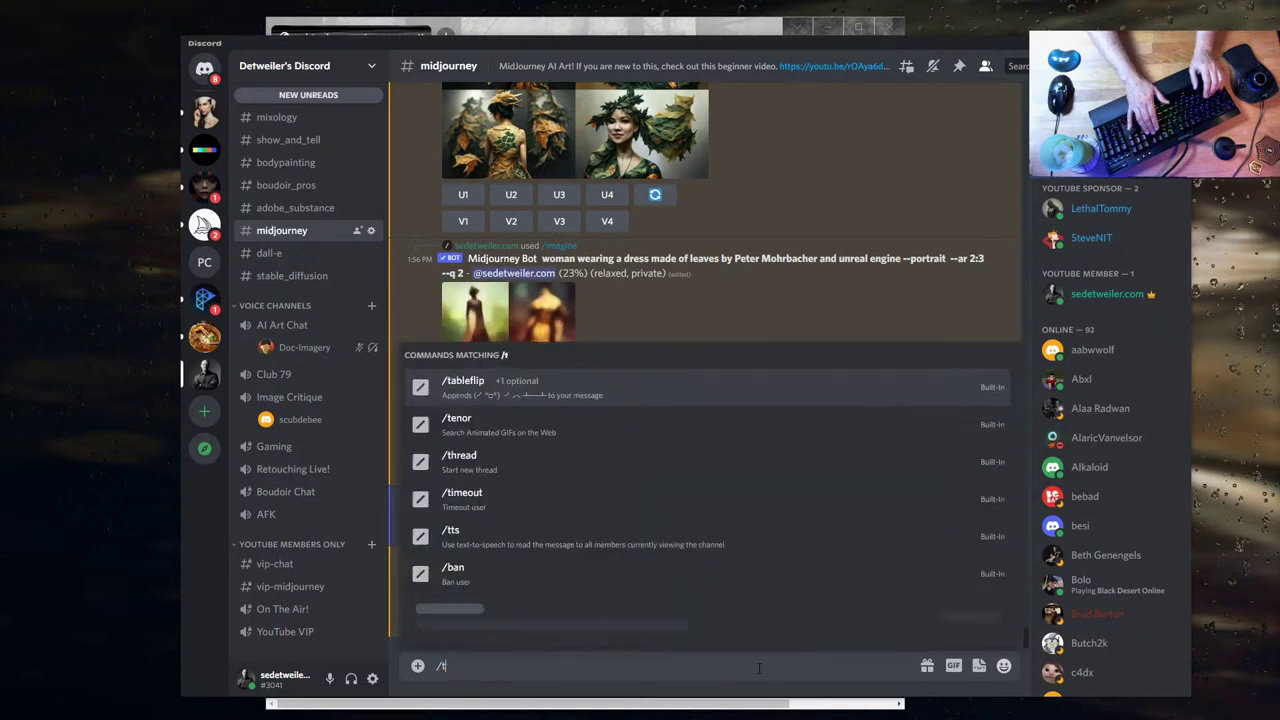
pyautogui.write('/relax')
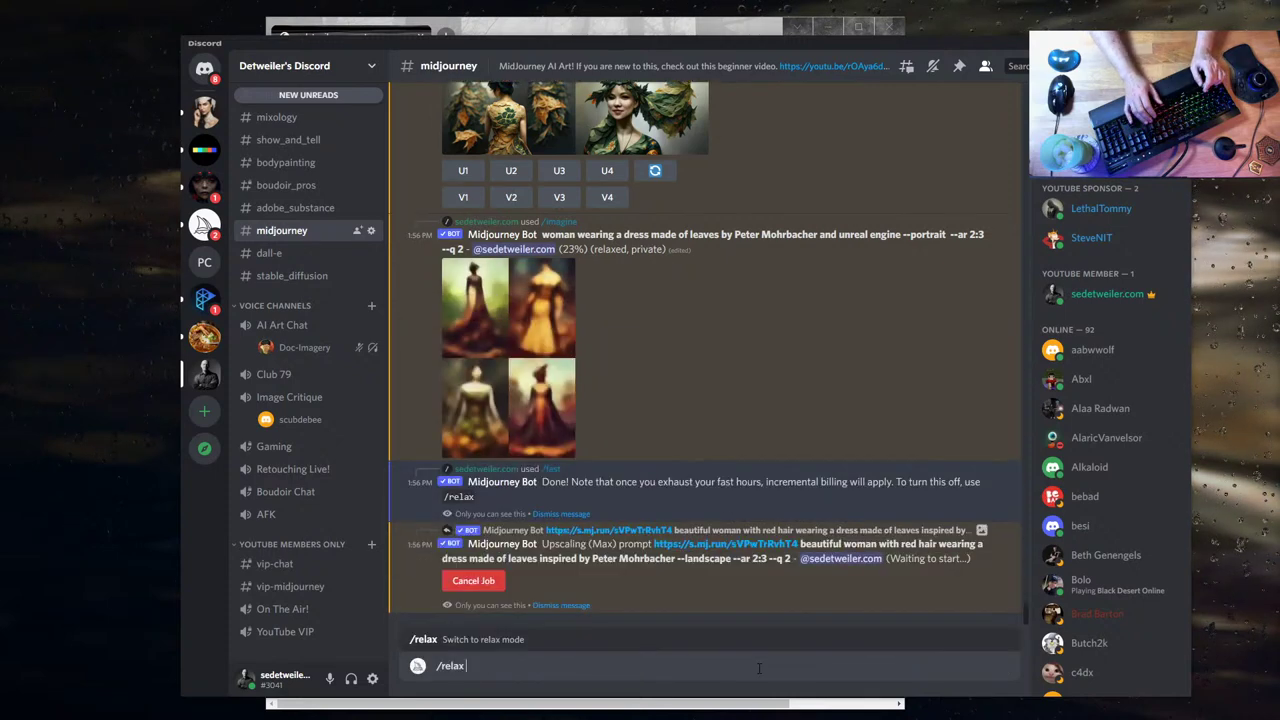
pyautogui.press('Return')
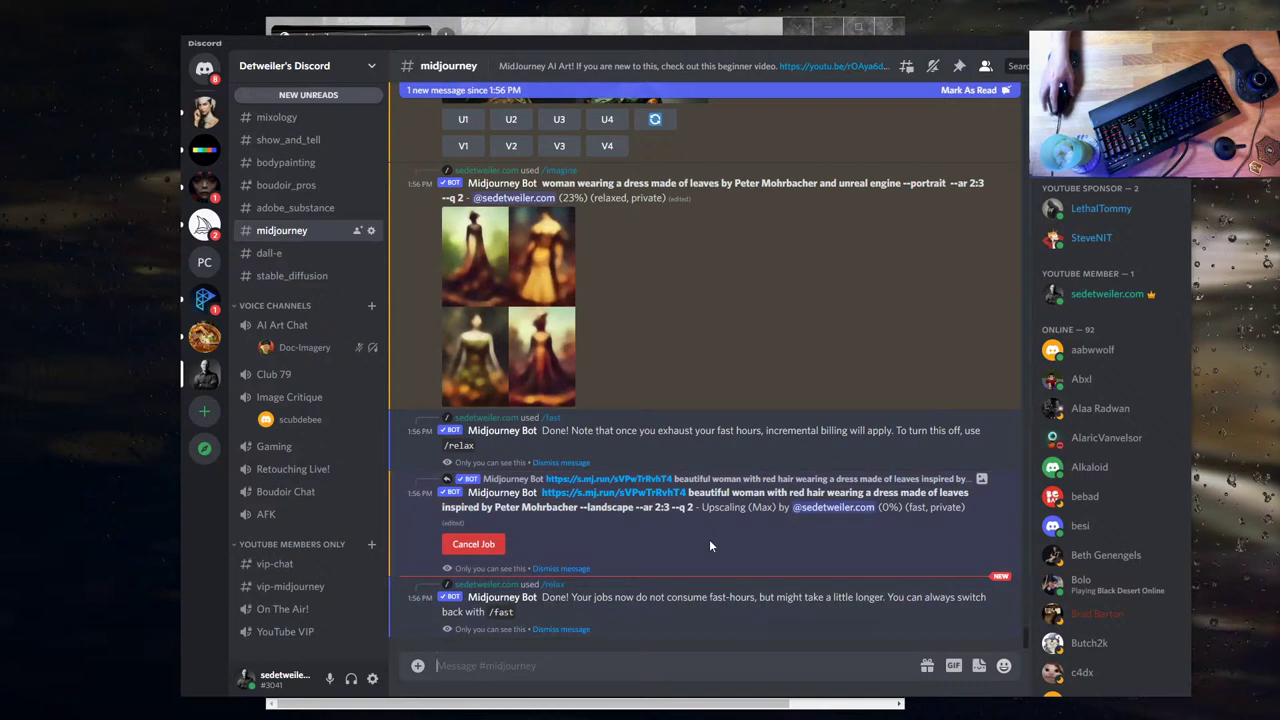
pyautogui.scroll(10, 765, 370)
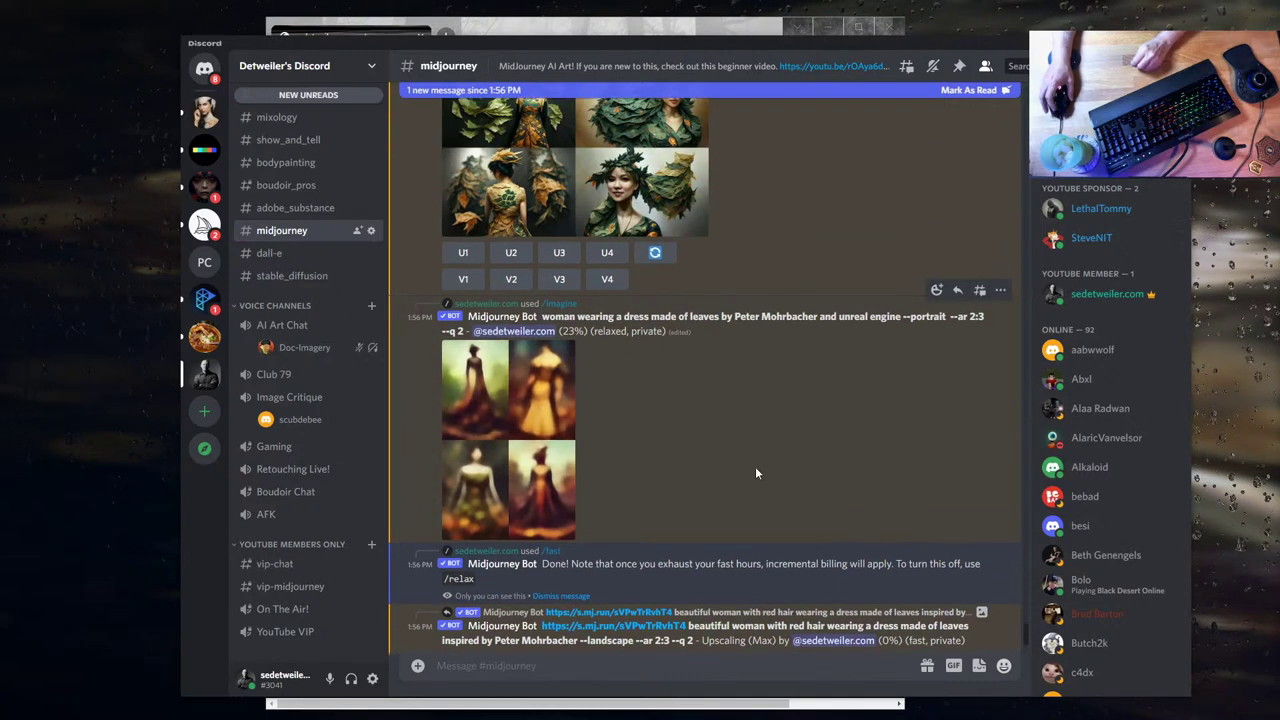
pyautogui.scroll(3, 811, 424)
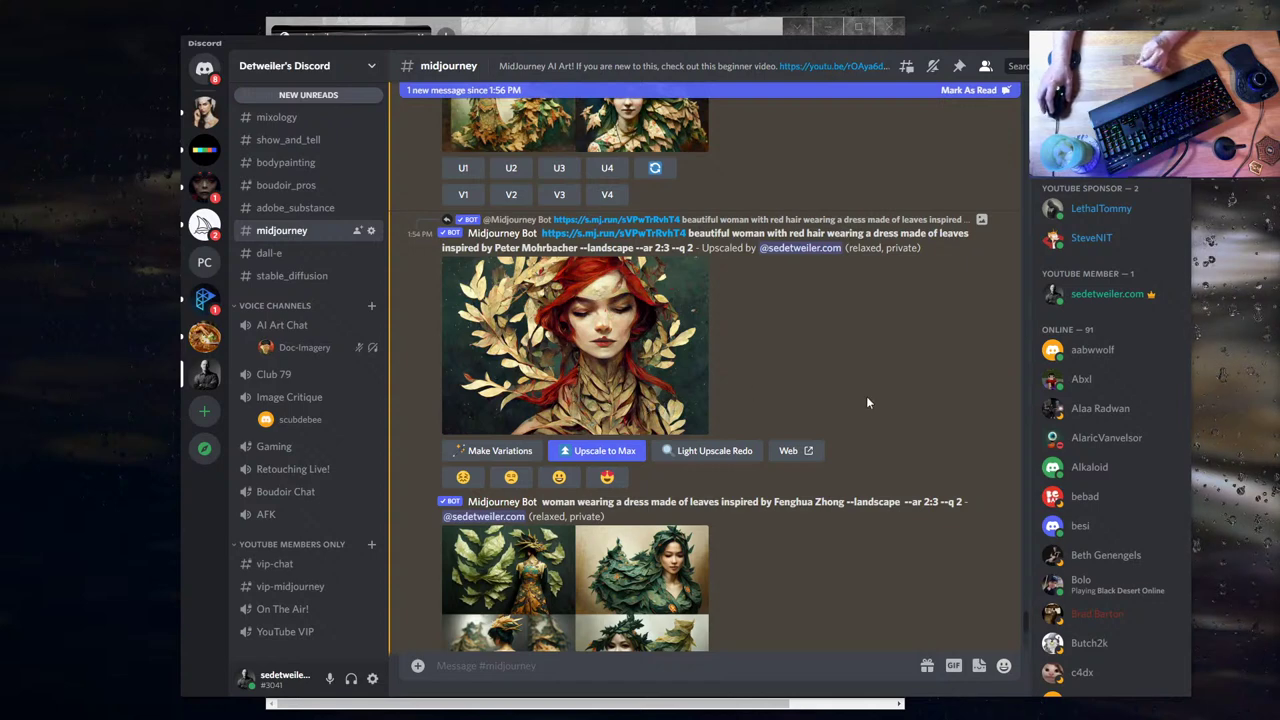
pyautogui.scroll(-5, 866, 396)
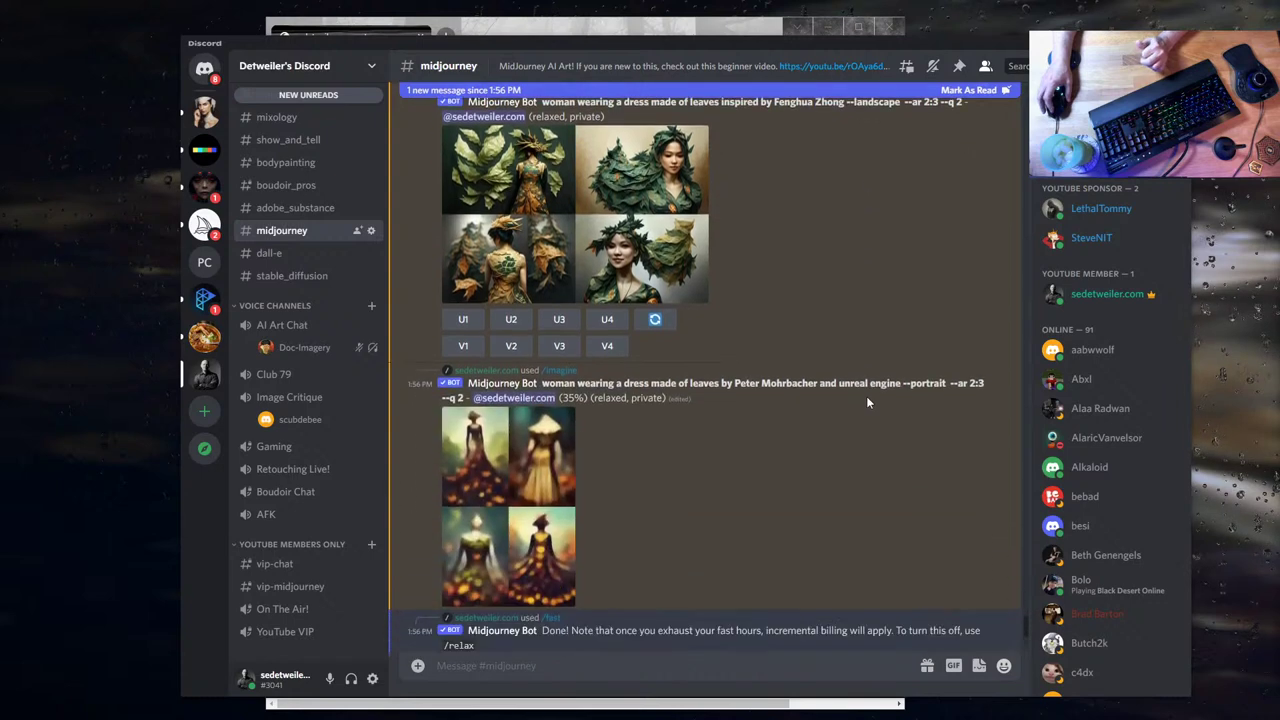
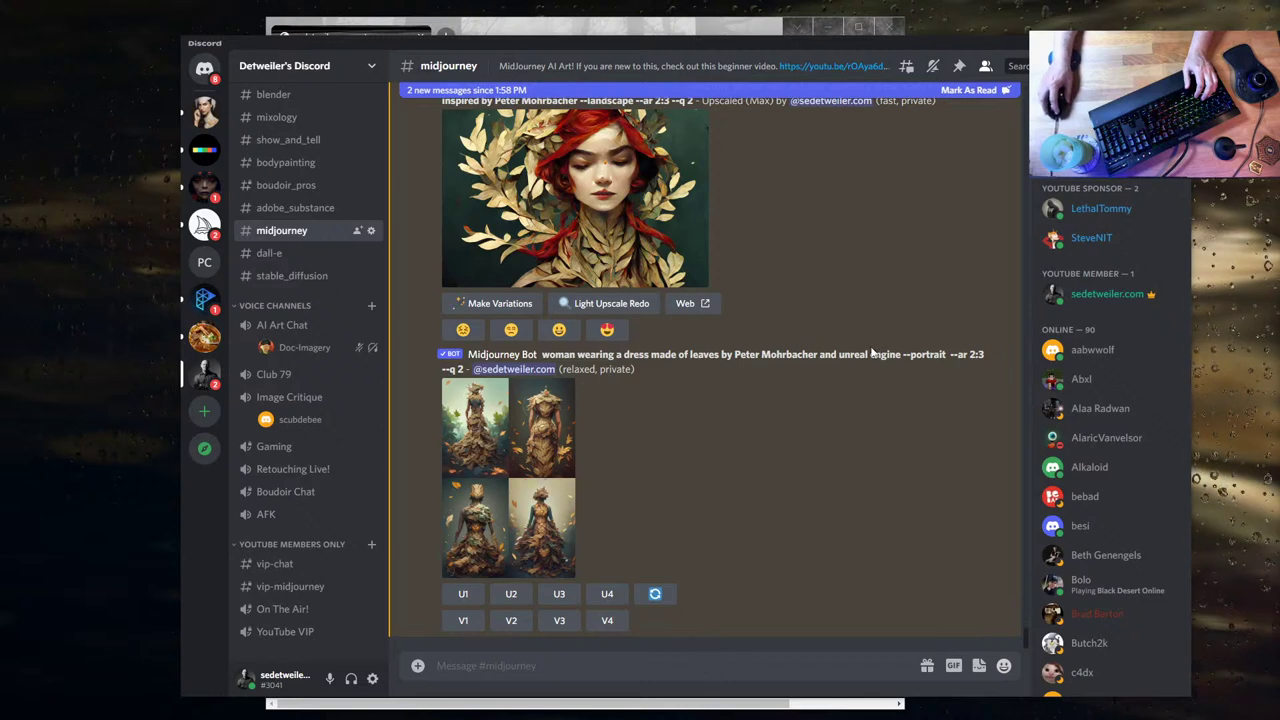
# - Preview the leaf-dress grid enlarged twice, then request V1 variations of image 1
pyautogui.click(538, 483)
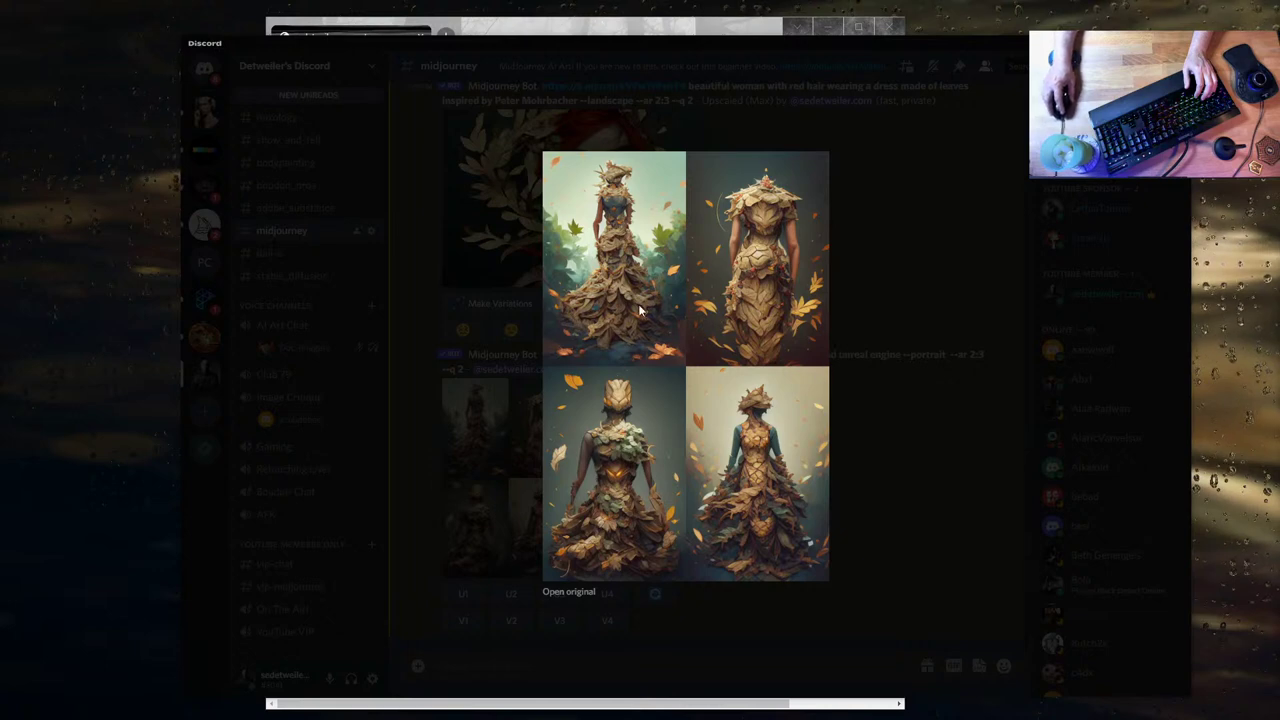
pyautogui.click(893, 456)
pyautogui.click(486, 530)
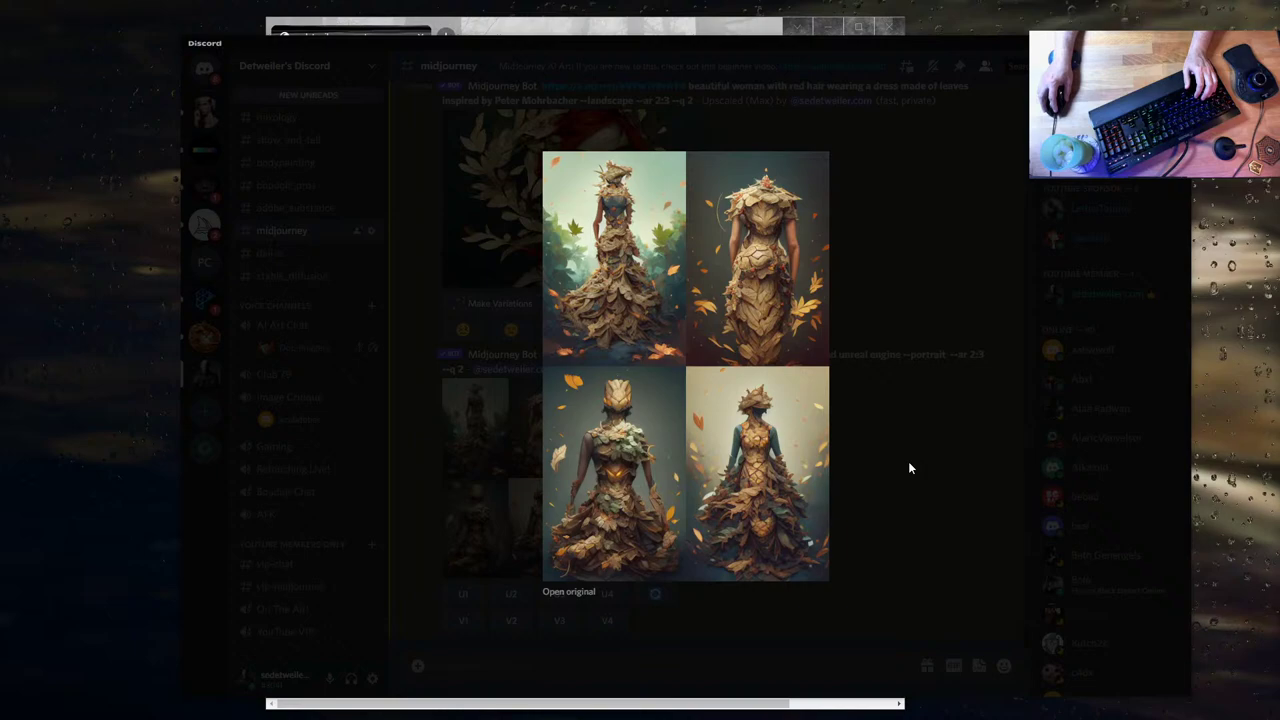
pyautogui.click(898, 486)
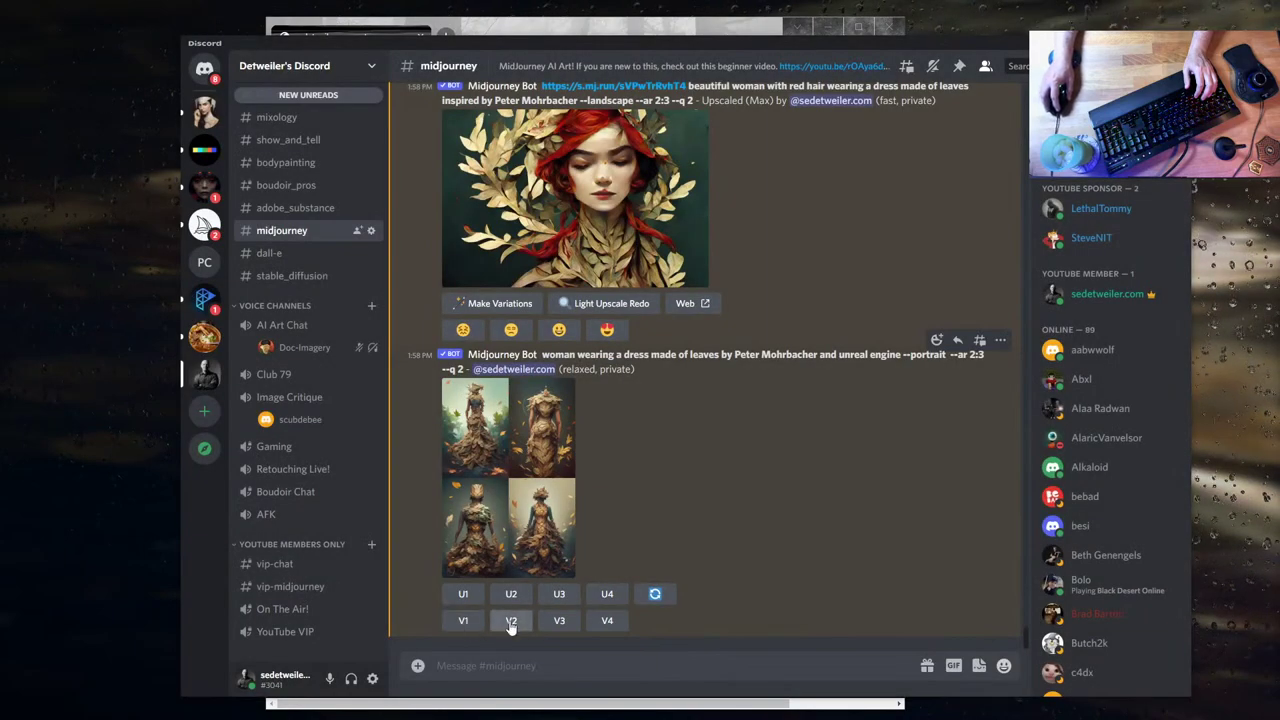
pyautogui.click(461, 624)
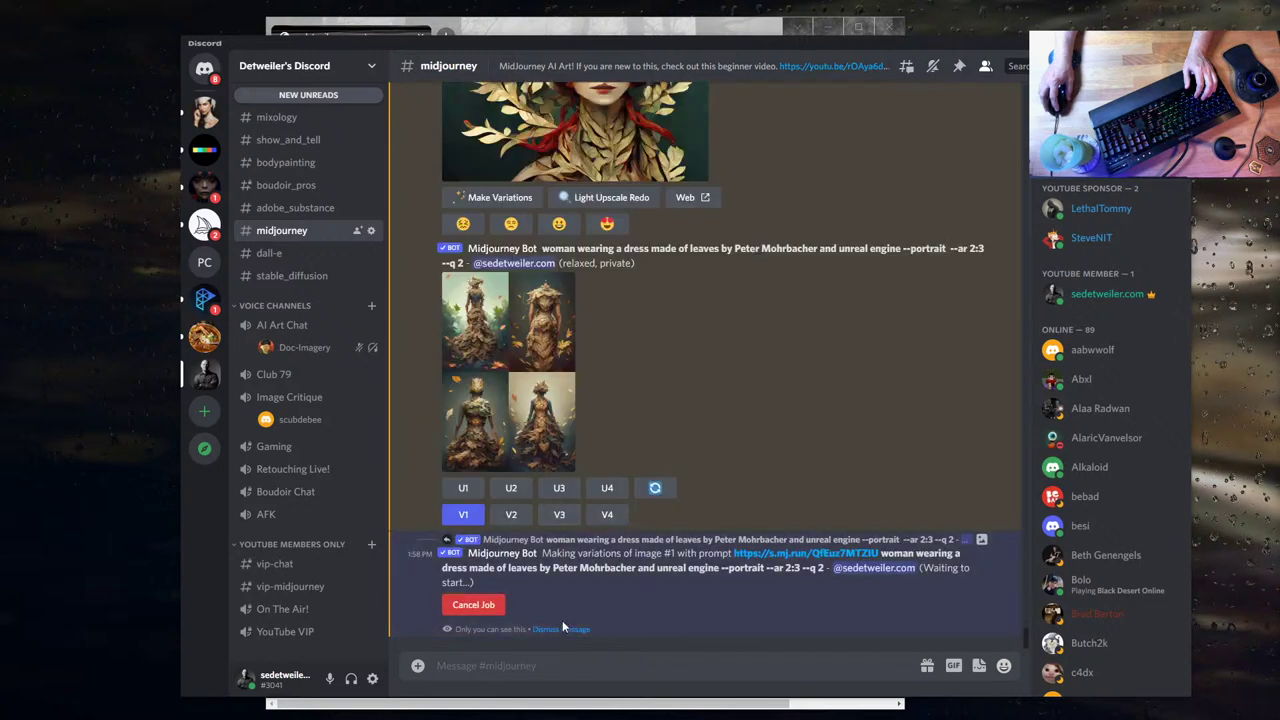
# - Request V3 variations and select the leaf-dress prompt text for copying into a new message
pyautogui.click(558, 520)
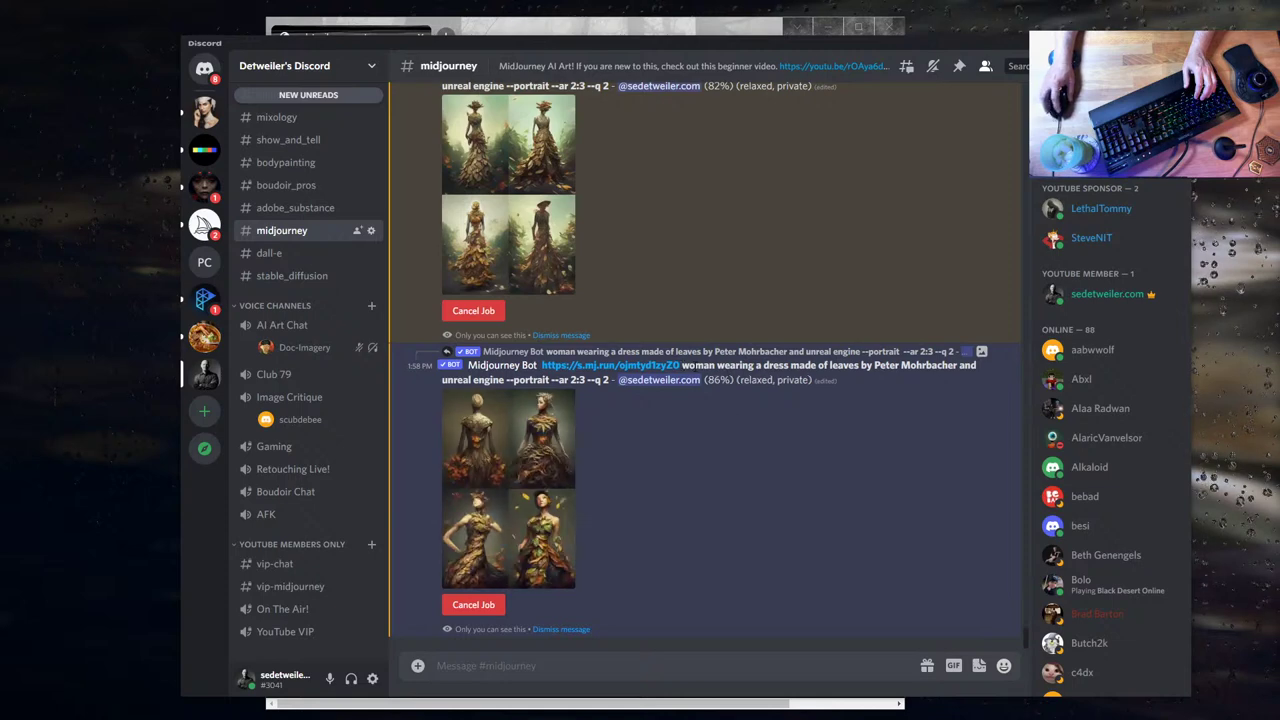
pyautogui.moveTo(682, 365); pyautogui.dragTo(549, 380)
pyautogui.hotkey('ctrl', 'c')
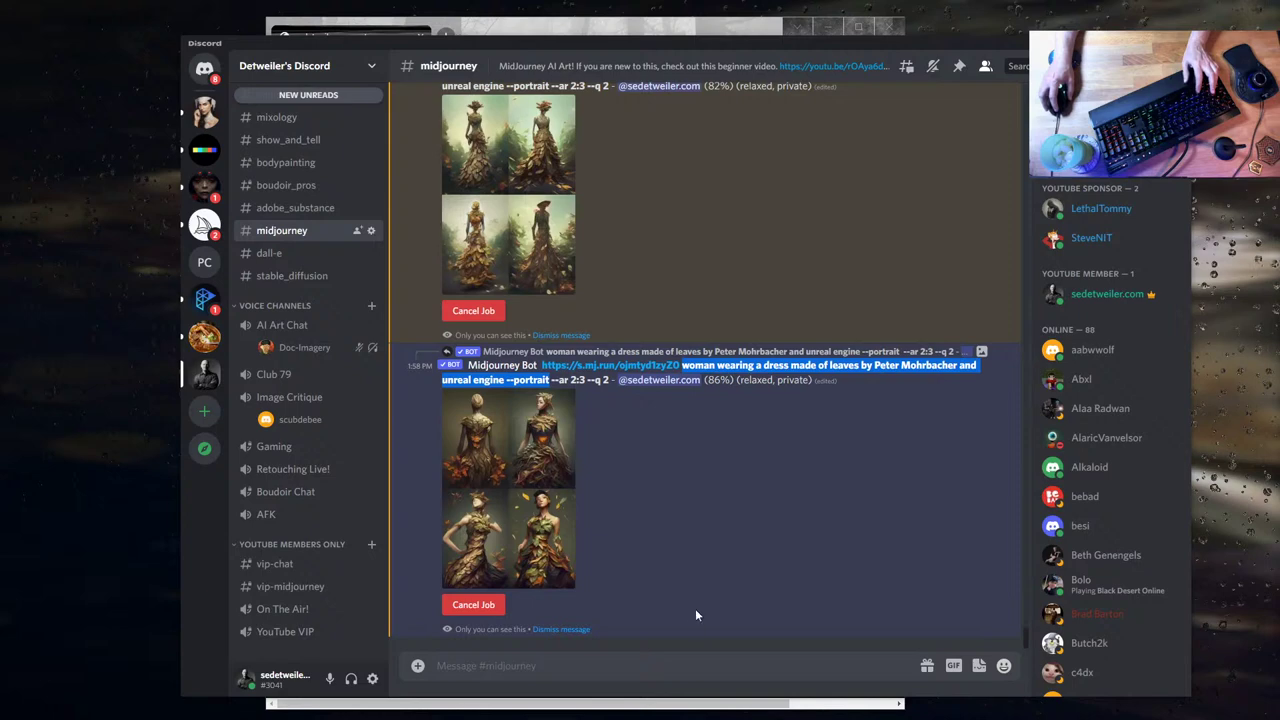
pyautogui.click(690, 662)
# - Submit an /imagine job with the pasted leaf-dress prompt plus --s 30000
pyautogui.write('/')
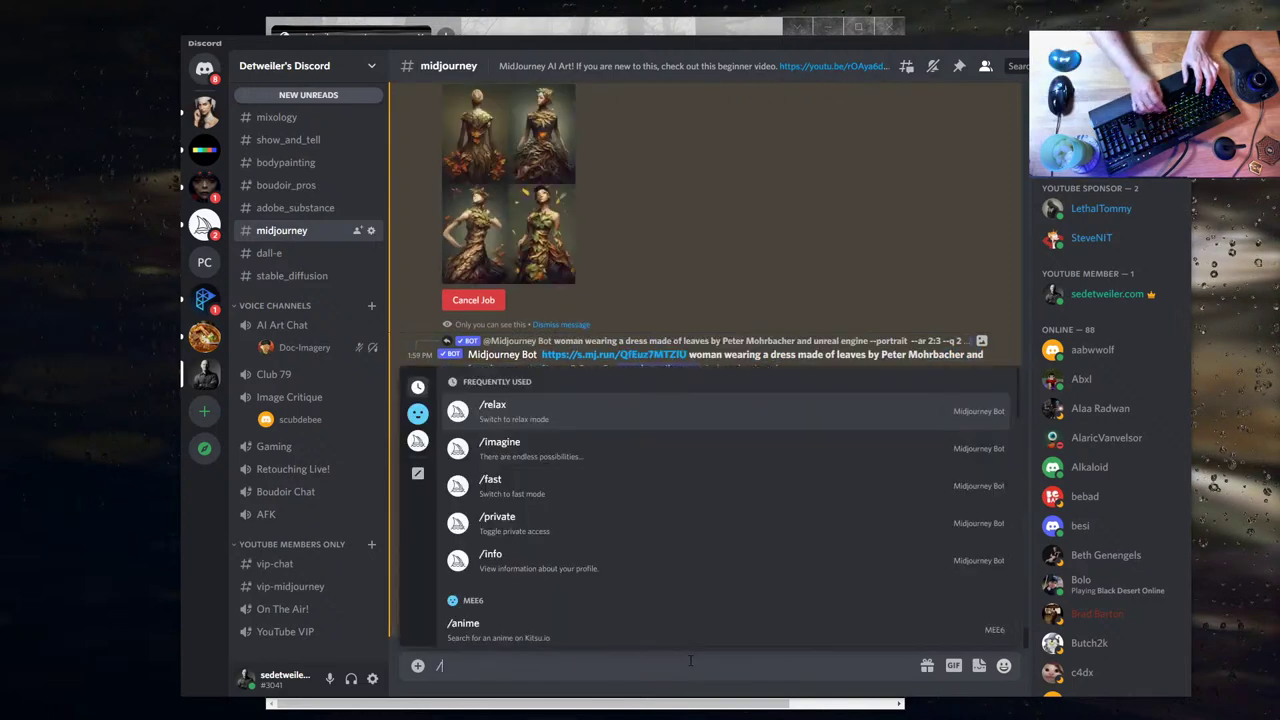
pyautogui.write('i')
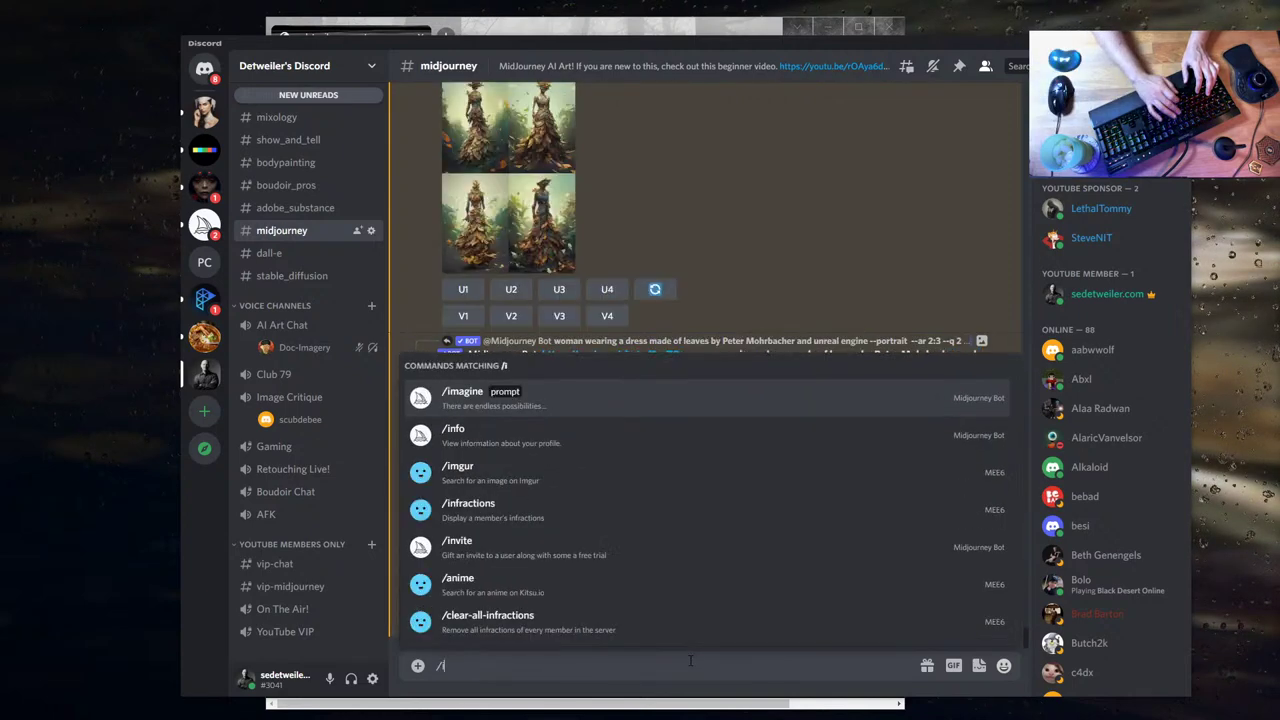
pyautogui.press('Tab')
pyautogui.hotkey('ctrl', 'v')
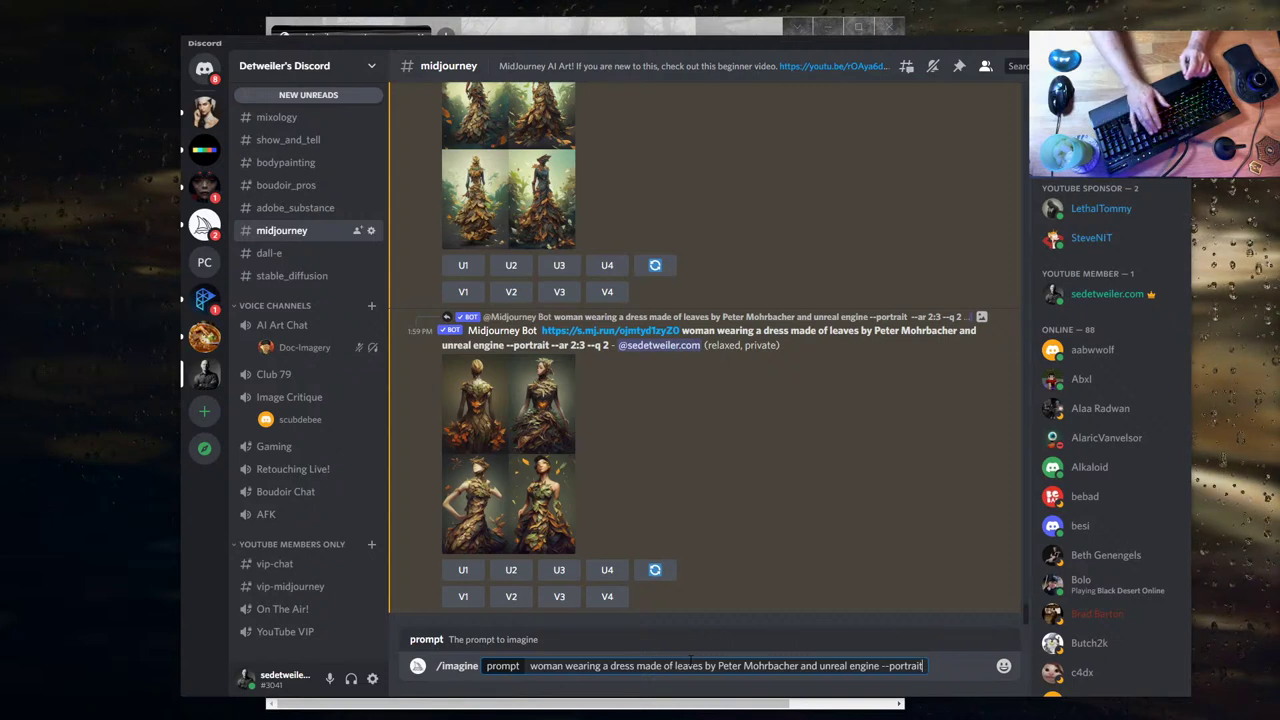
pyautogui.write('--')
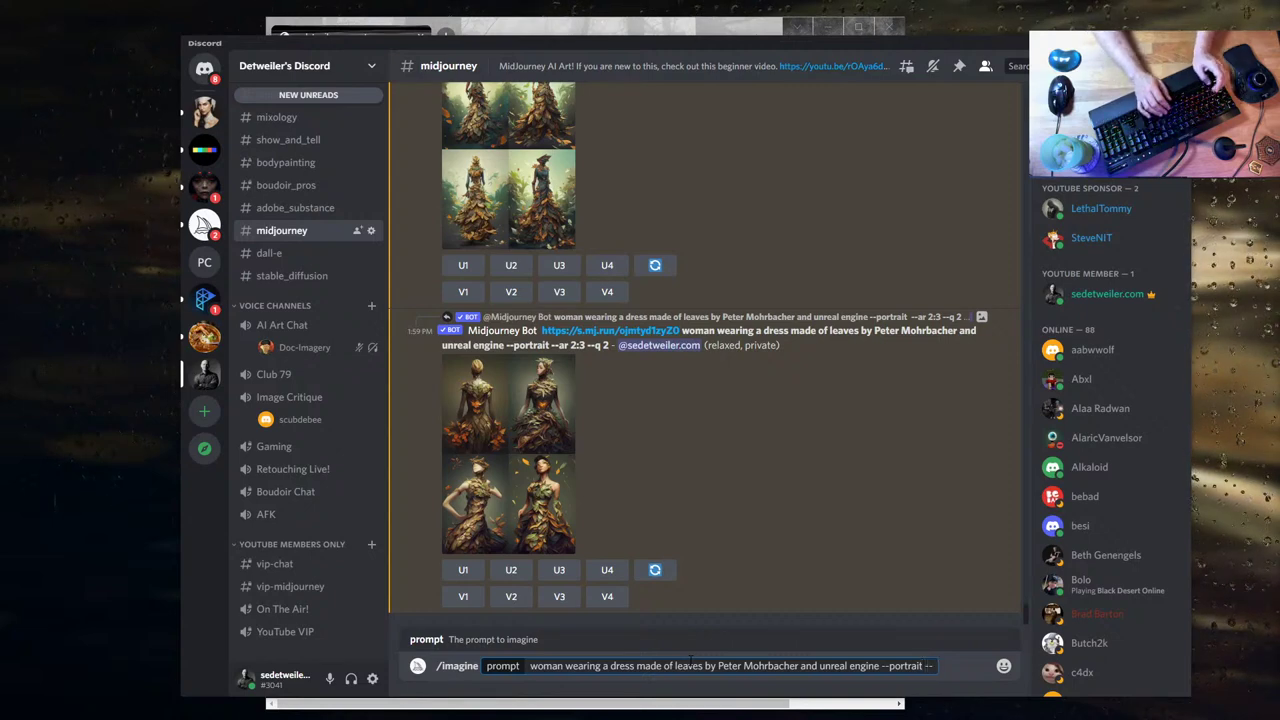
pyautogui.write('s')
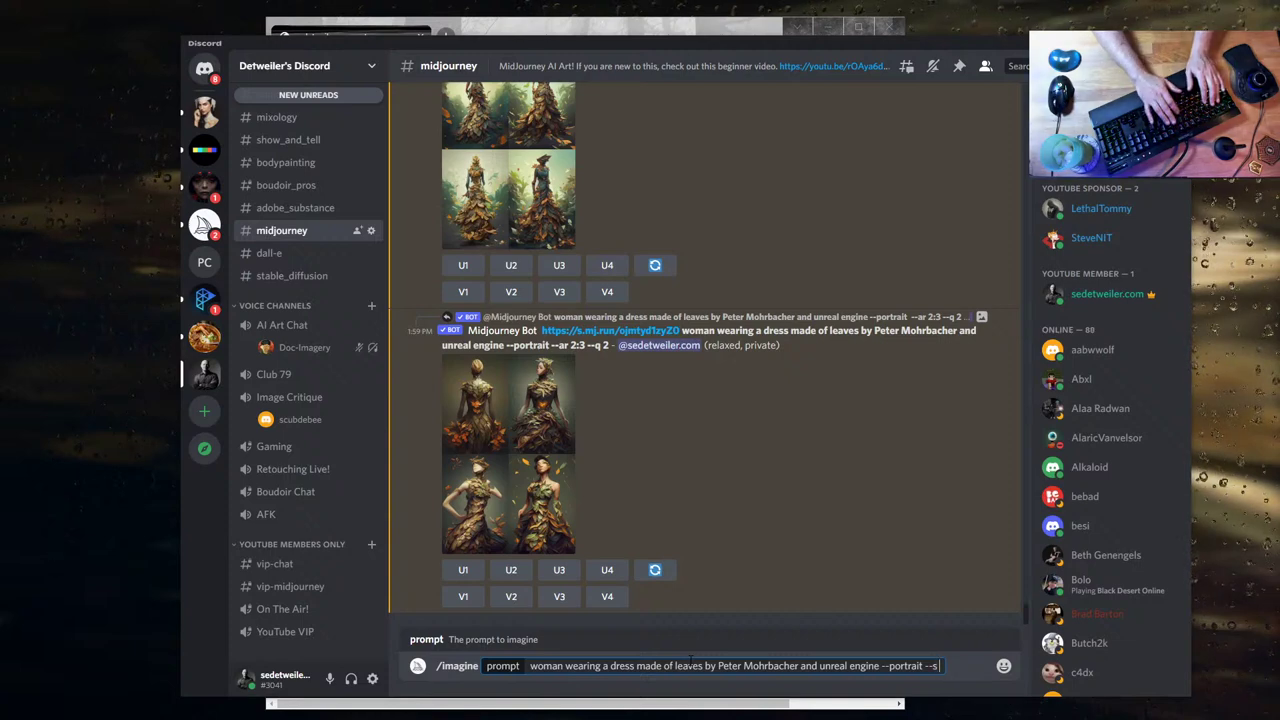
pyautogui.write(' 30000')
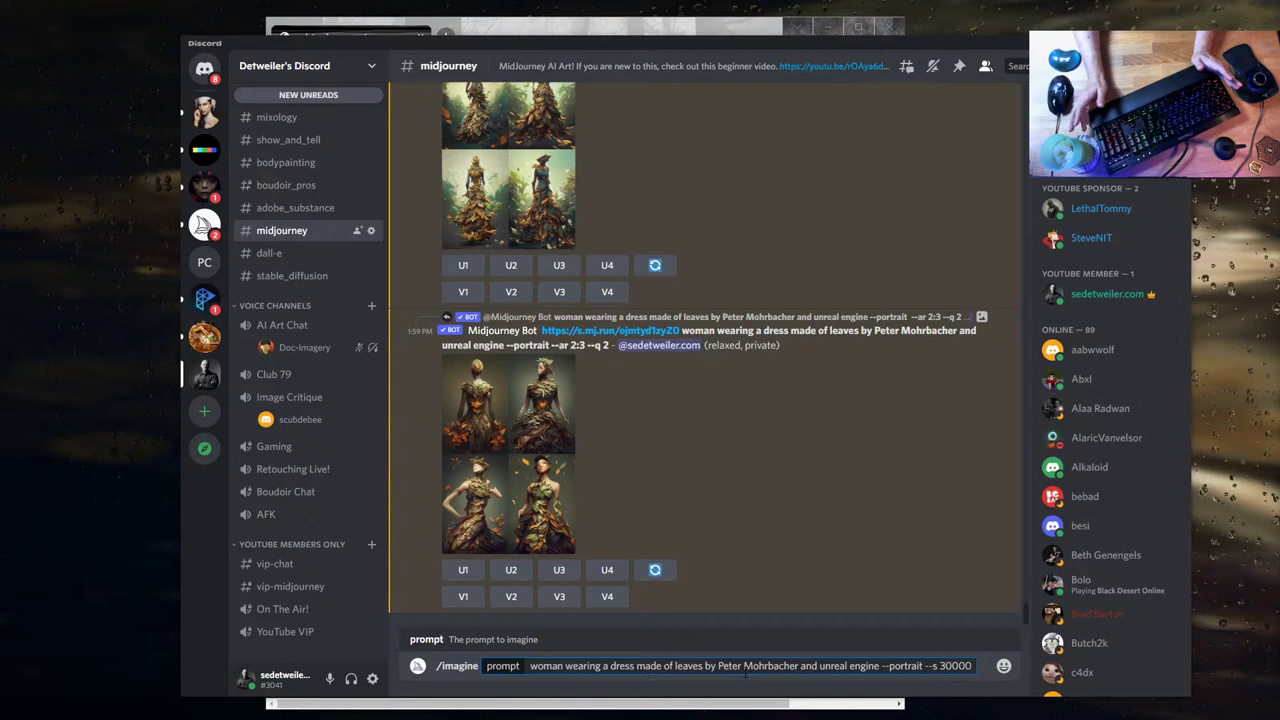
pyautogui.press('Return')
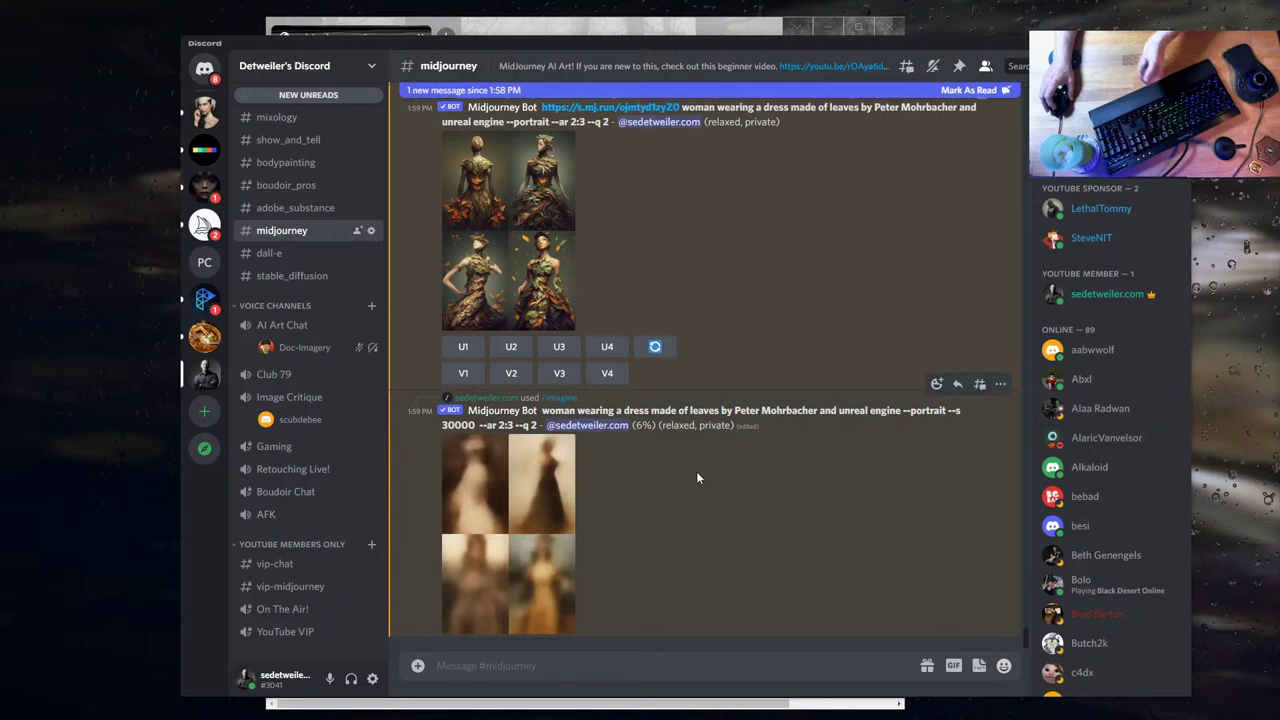
pyautogui.click(521, 393)
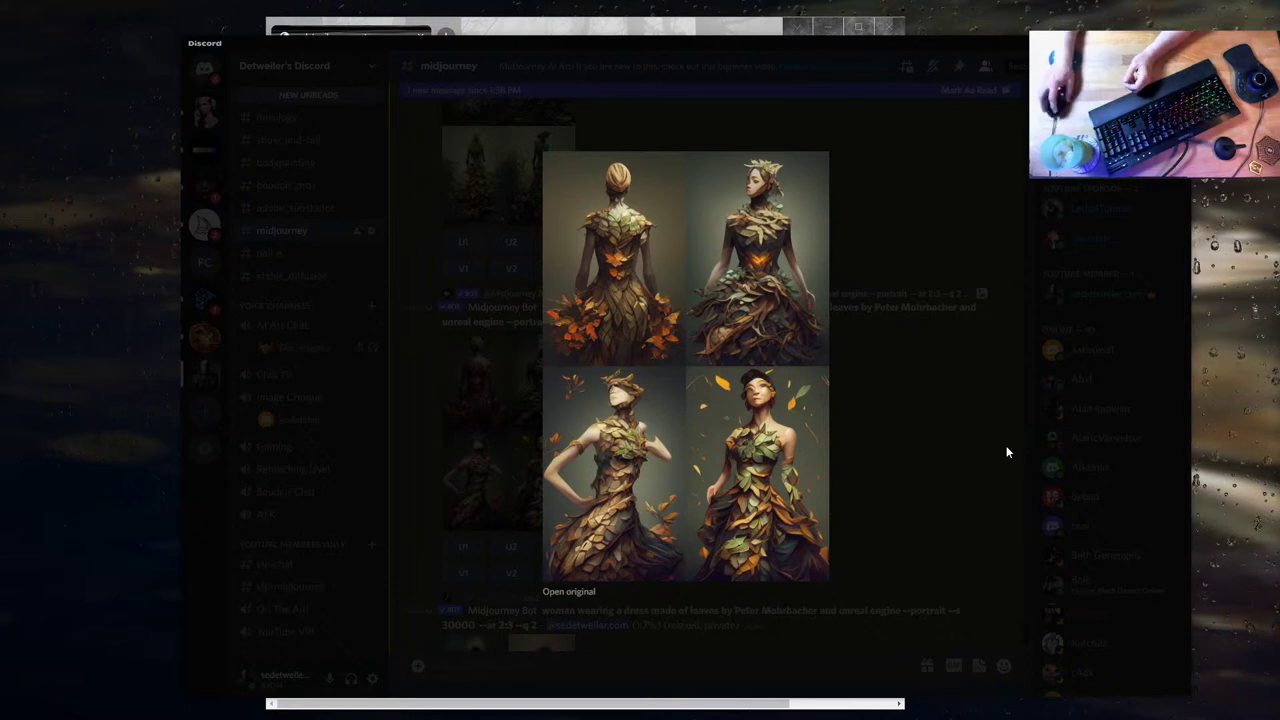
pyautogui.click(943, 434)
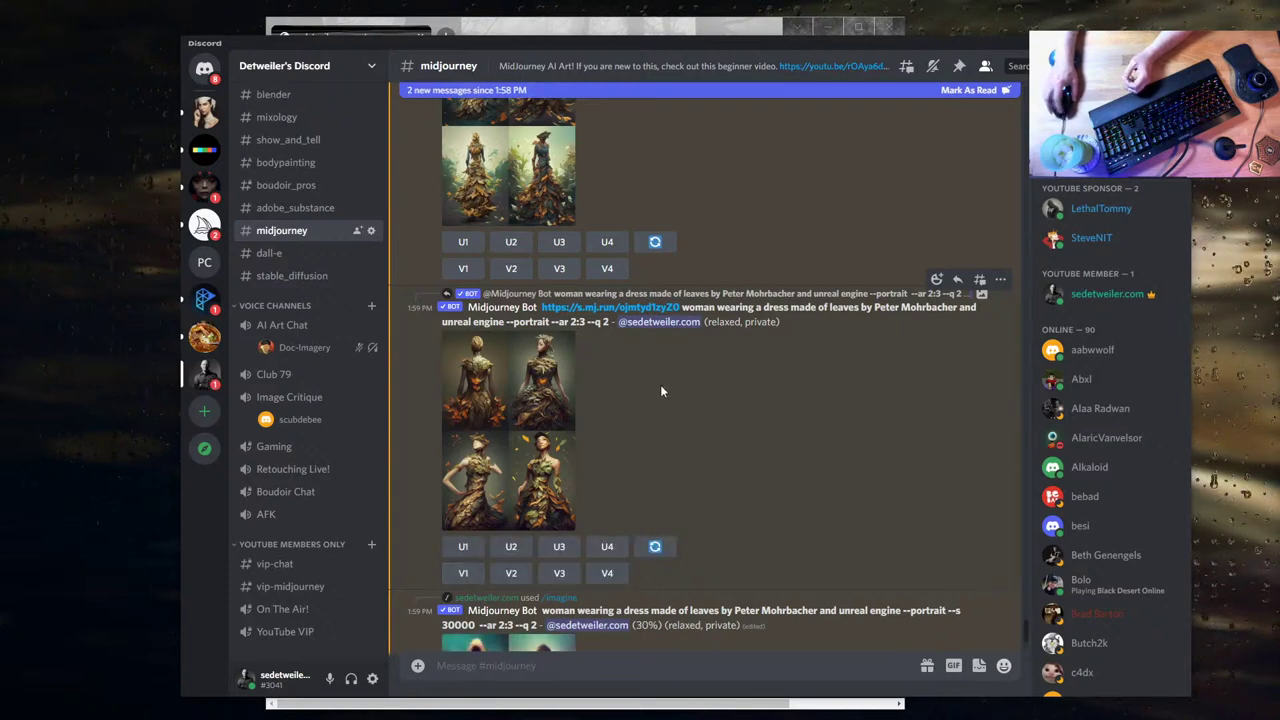
pyautogui.click(566, 319)
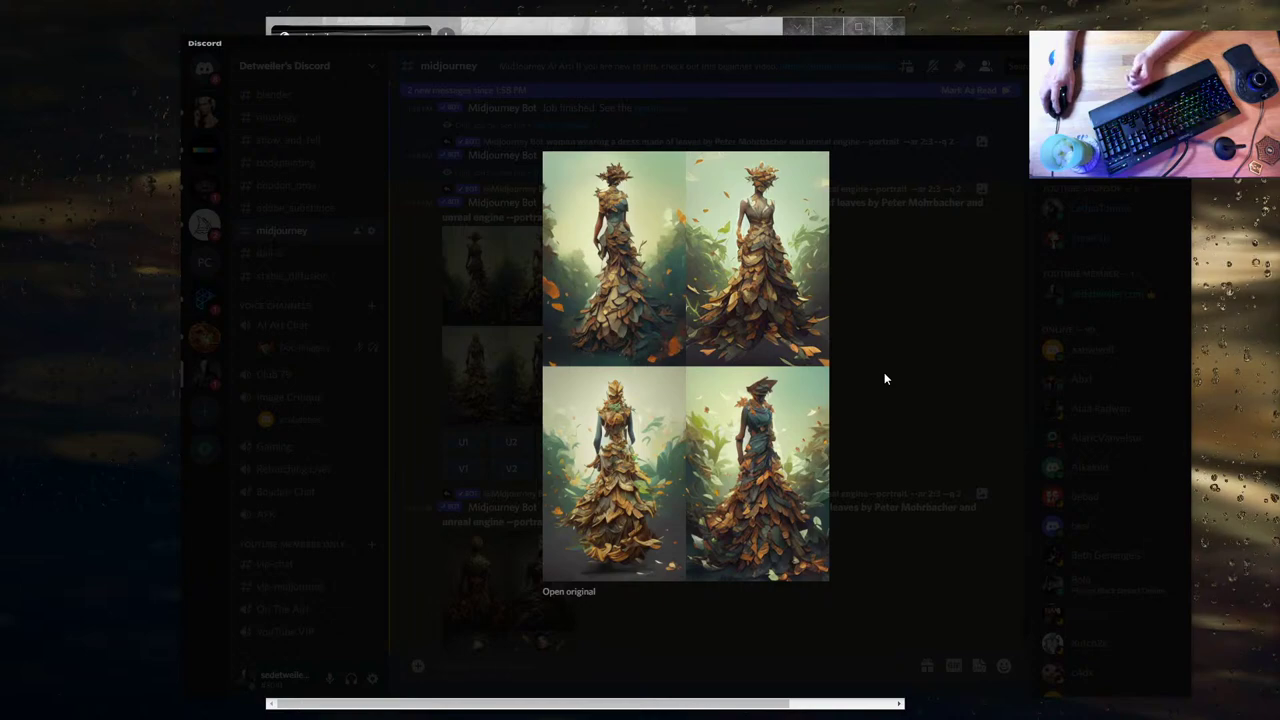
pyautogui.click(885, 382)
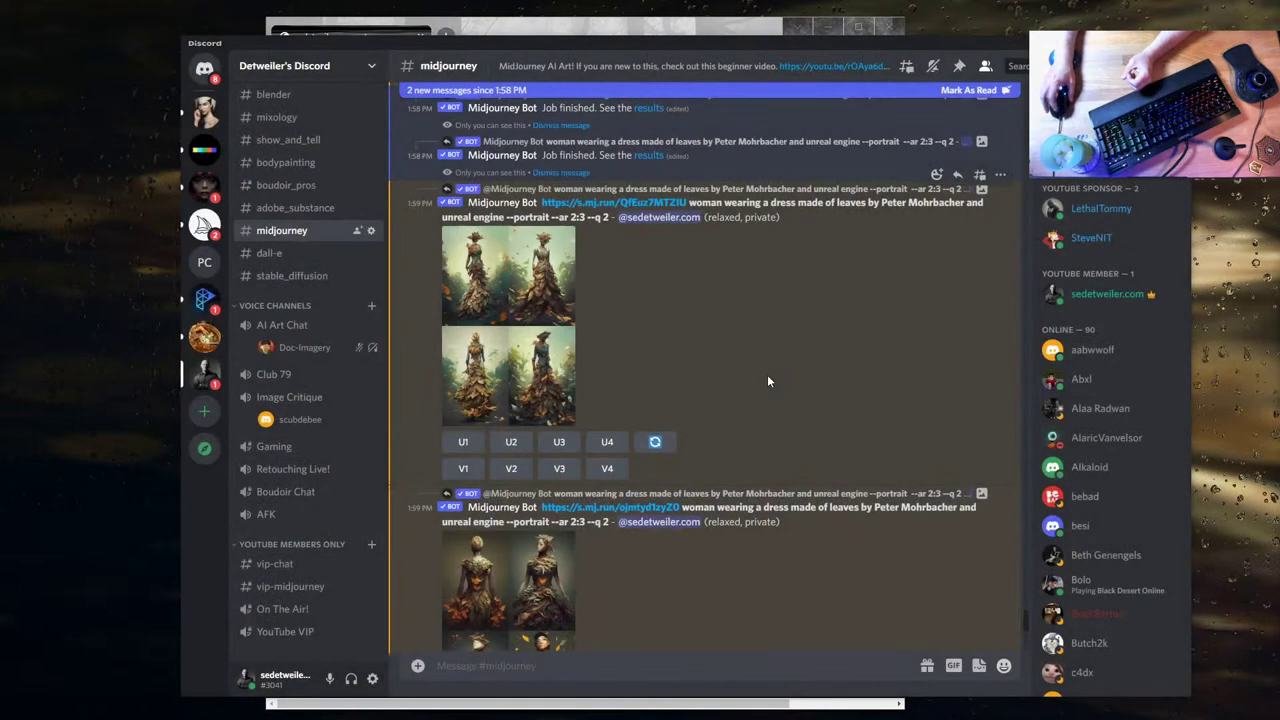
pyautogui.scroll(-1, 767, 374)
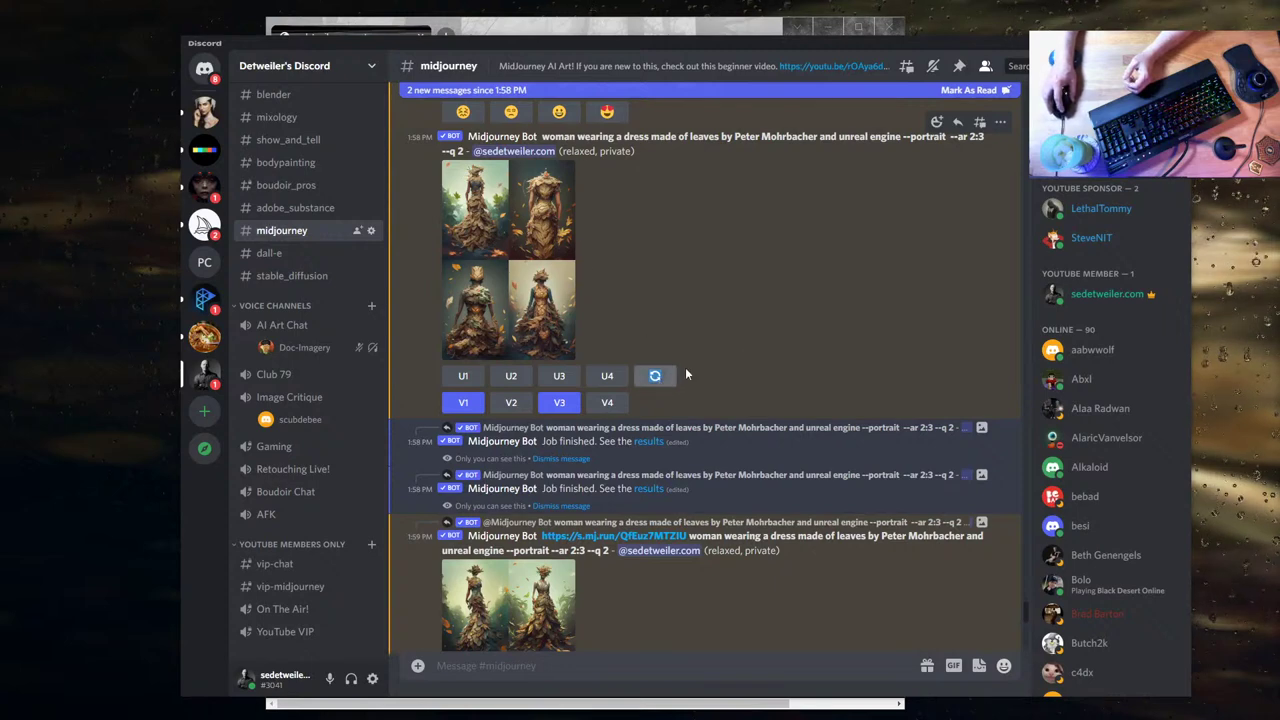
pyautogui.scroll(3, 750, 351)
pyautogui.scroll(-1, 750, 351)
pyautogui.scroll(5, 740, 365)
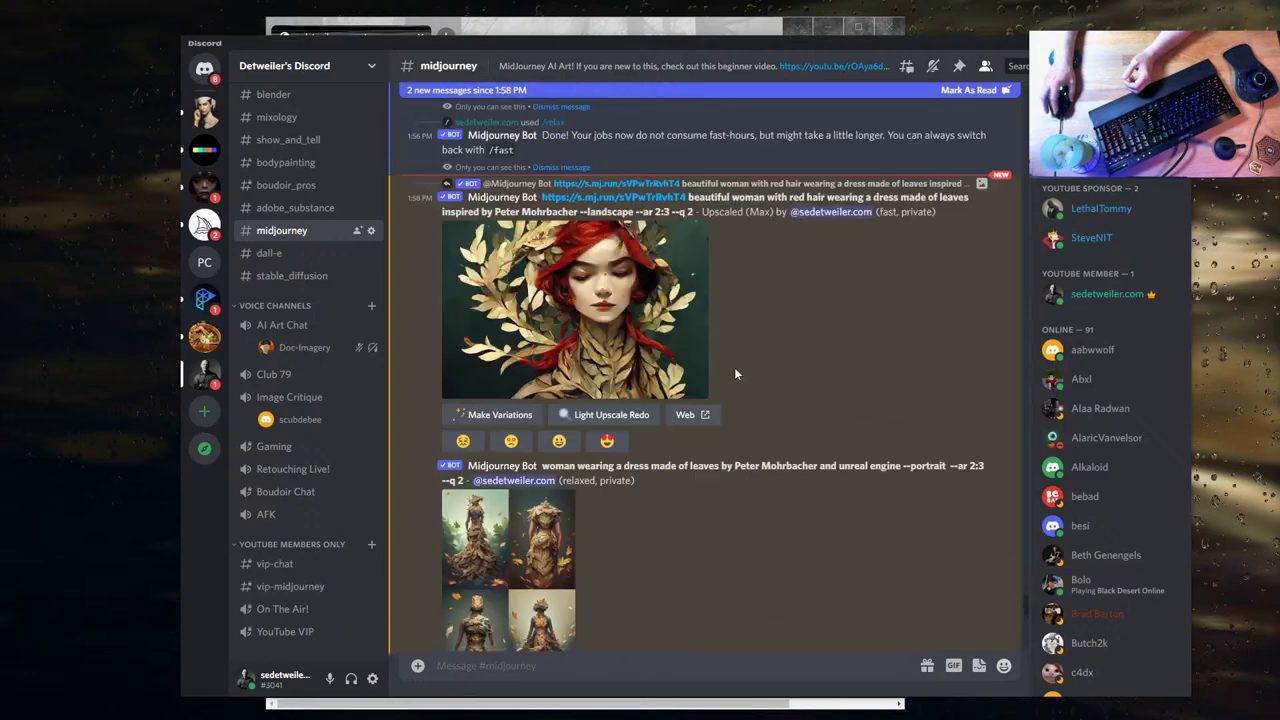
pyautogui.scroll(-4, 733, 372)
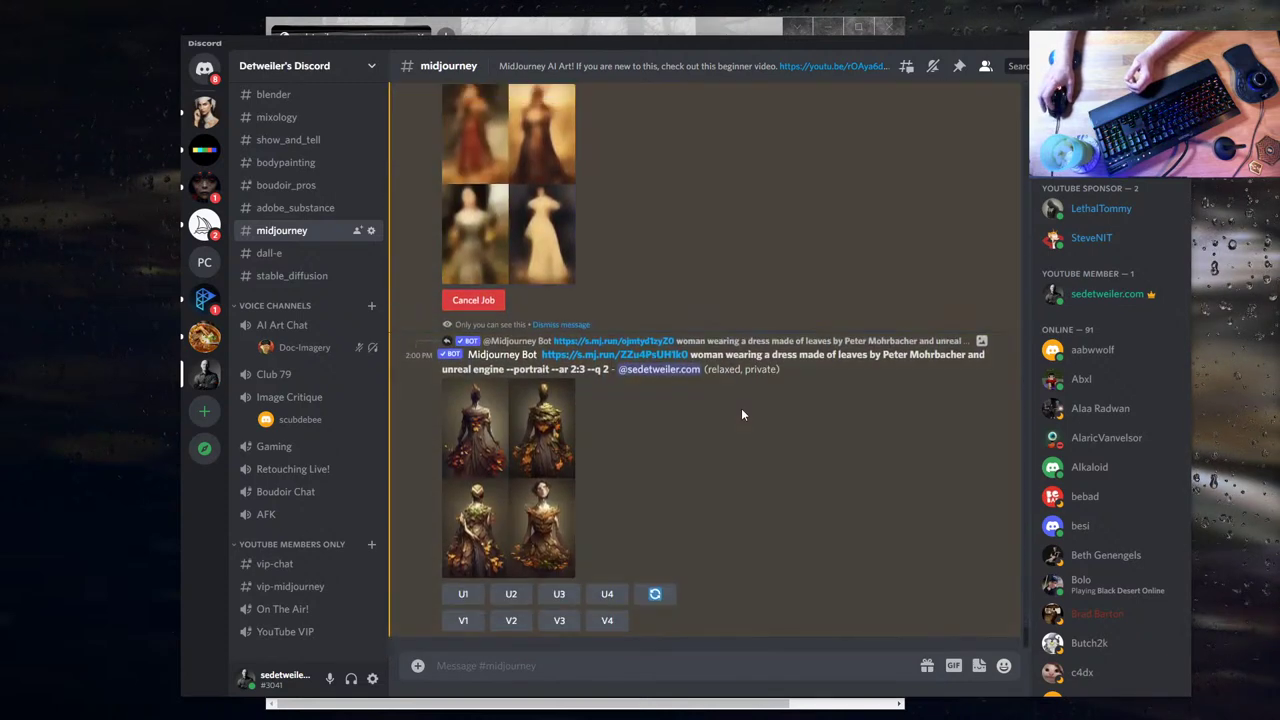
pyautogui.click(537, 462)
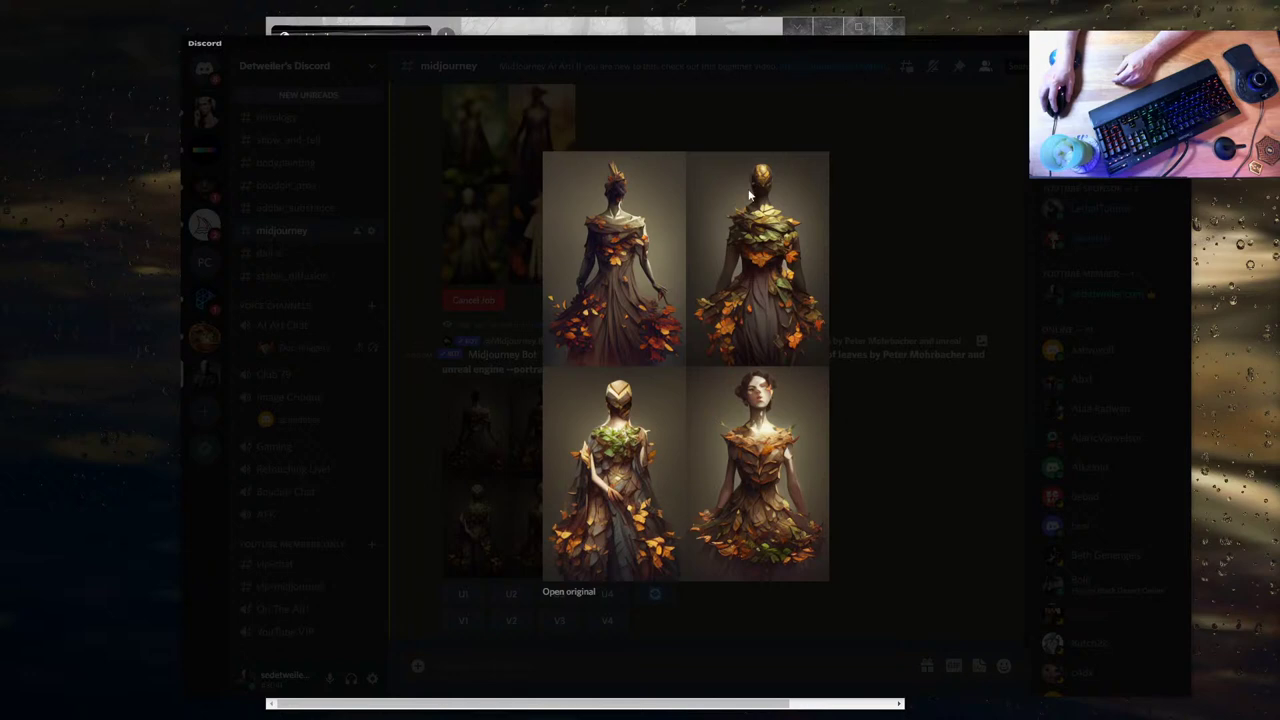
# - Request V1 variations of the newest leaf-dress grid and follow the rendering jobs
pyautogui.click(939, 440)
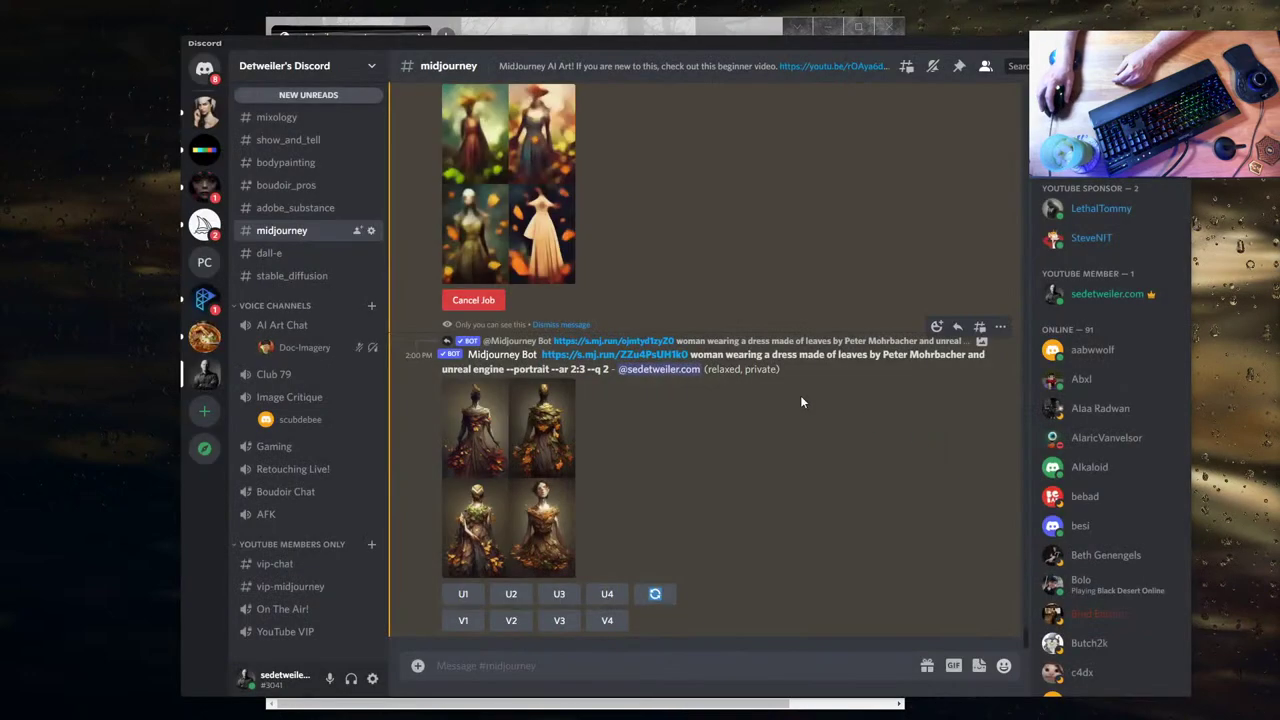
pyautogui.click(463, 620)
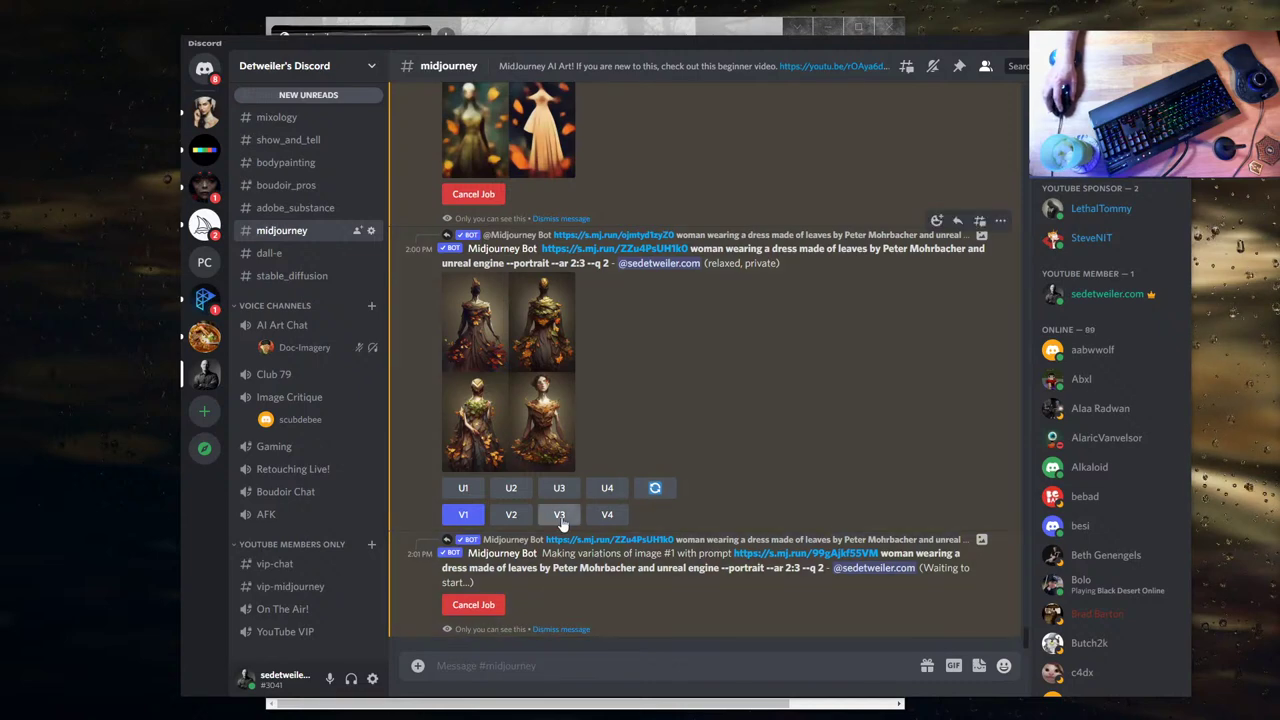
pyautogui.scroll(3, 728, 421)
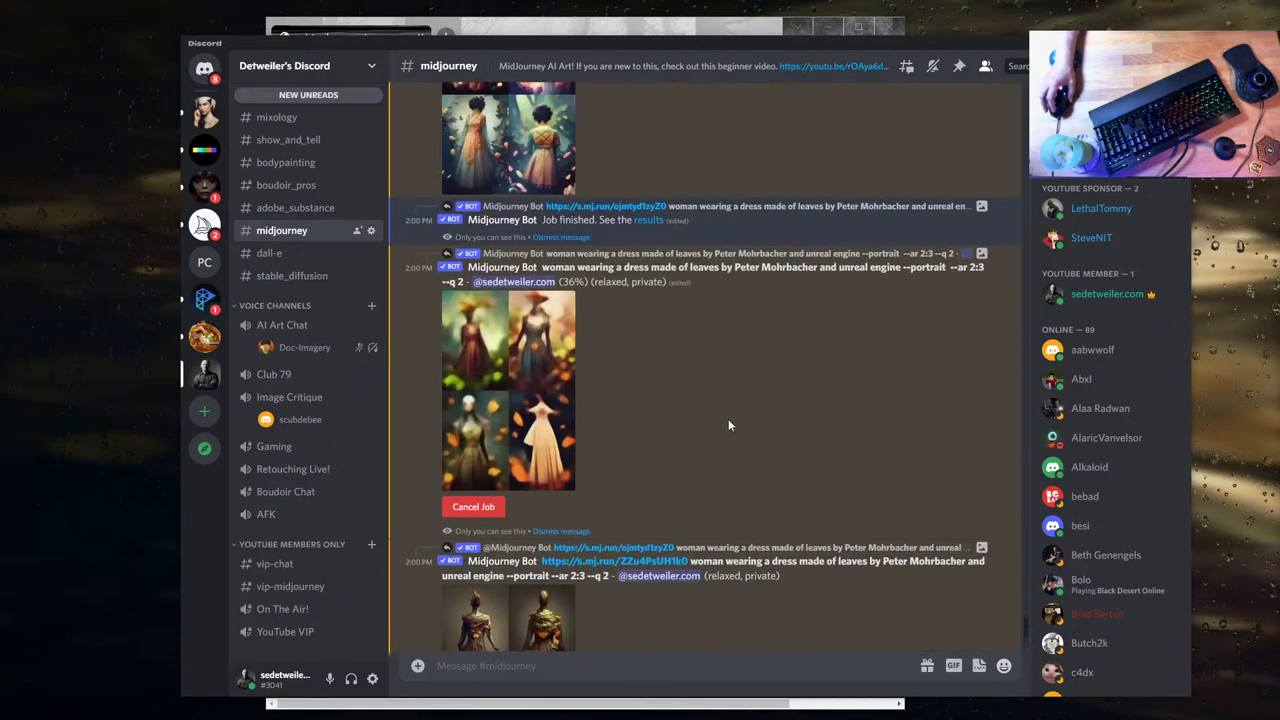
pyautogui.scroll(3, 728, 417)
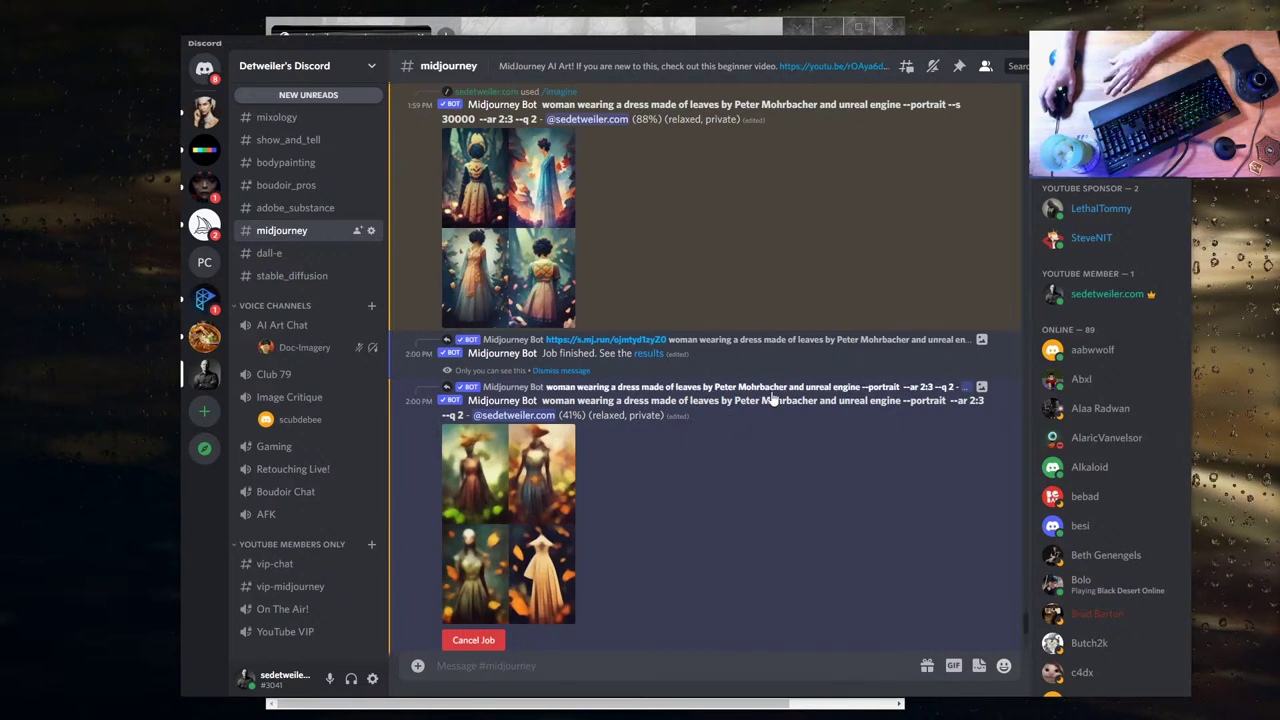
pyautogui.scroll(2, 770, 398)
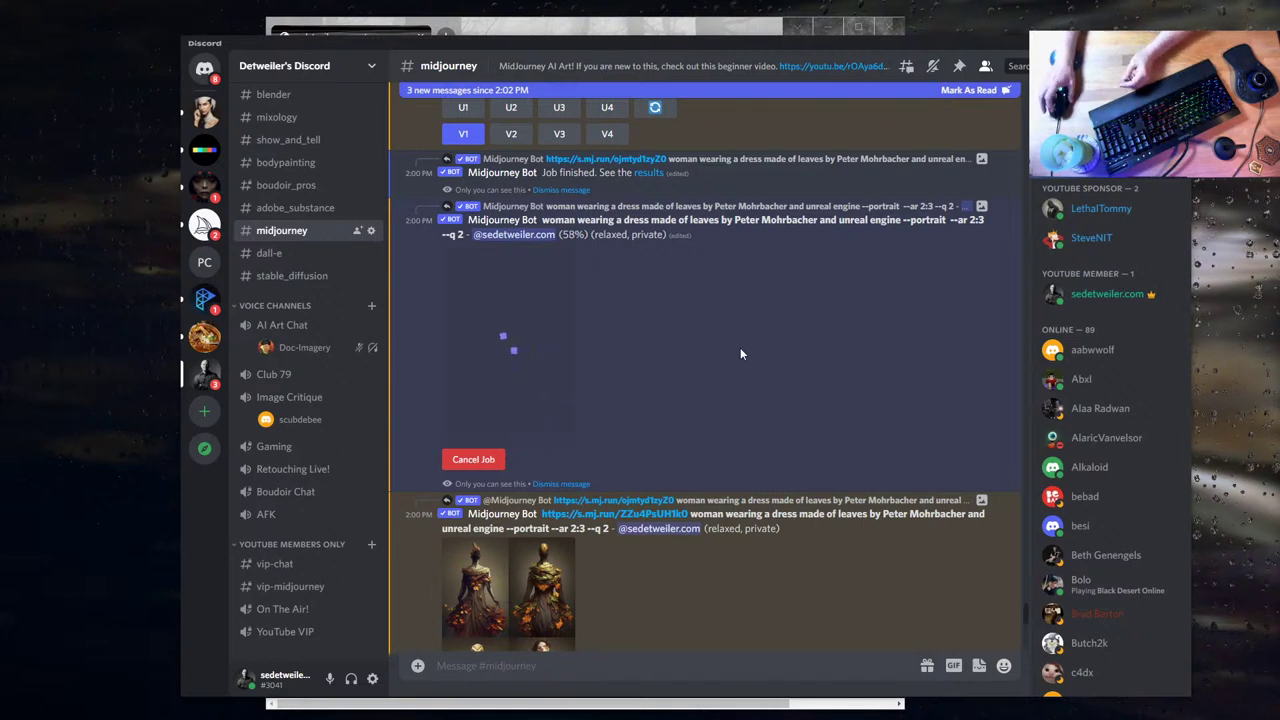
pyautogui.scroll(5, 740, 353)
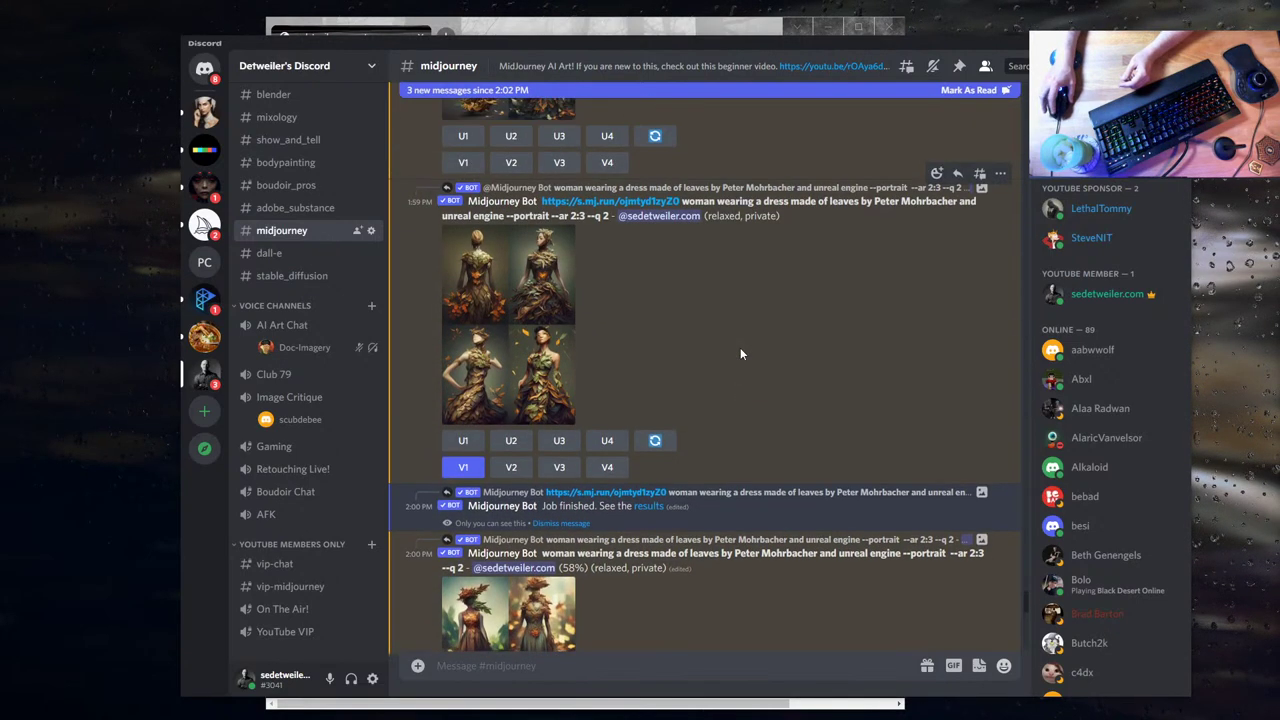
pyautogui.scroll(-4, 740, 353)
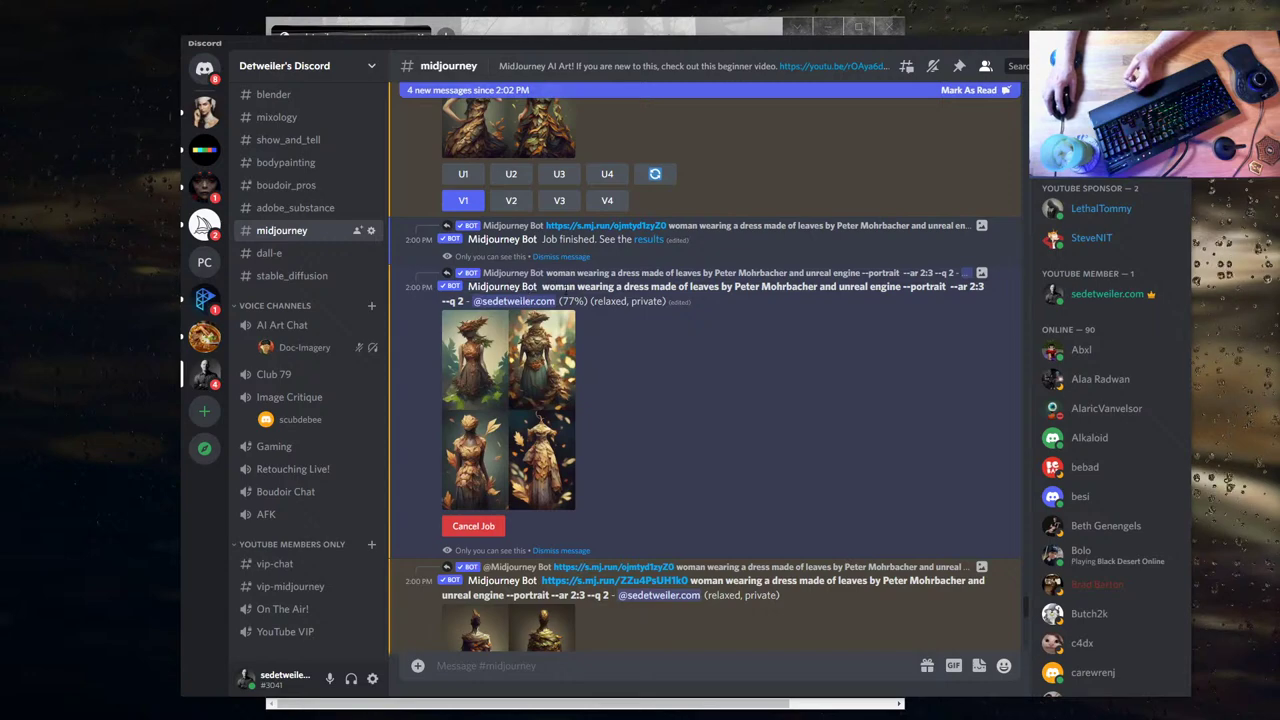
pyautogui.scroll(-7, 707, 576)
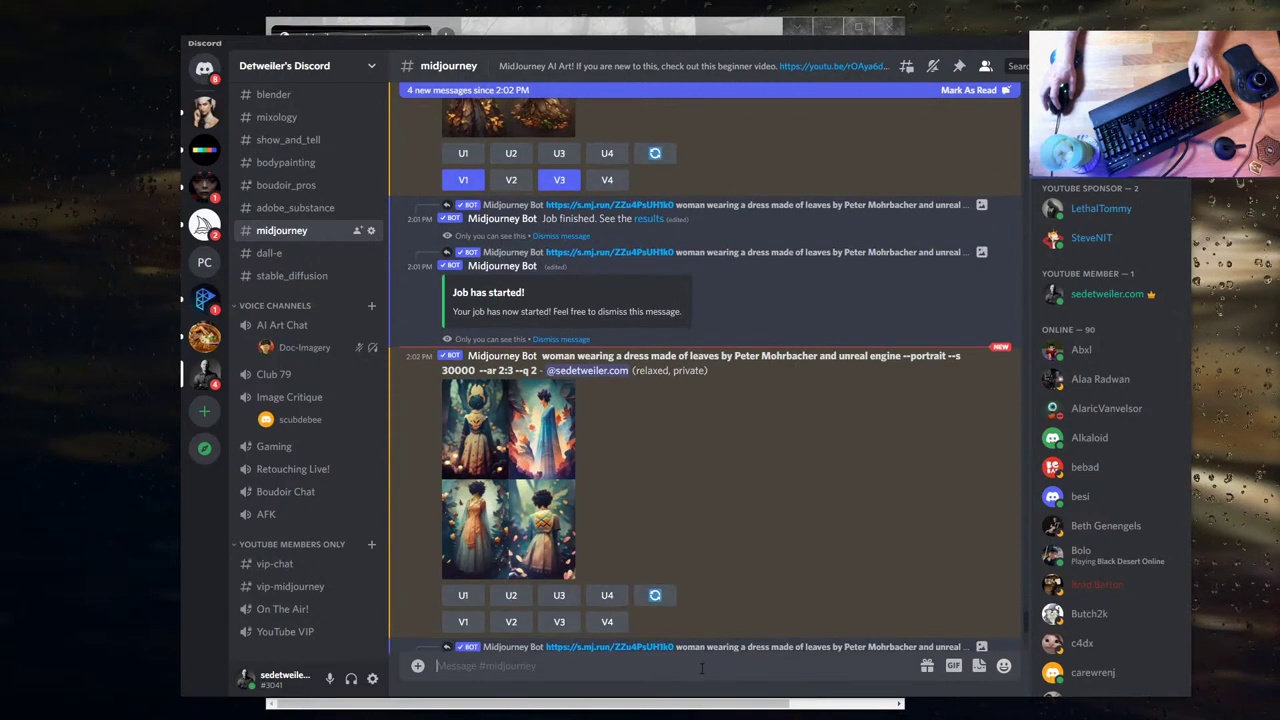
# - Start an /imagine prompt: 'falling leaves, autumn, red headed woman standing next to a mirror like pool of water, blowing leaves'
pyautogui.click(704, 667)
pyautogui.write('/i')
pyautogui.press('Tab')
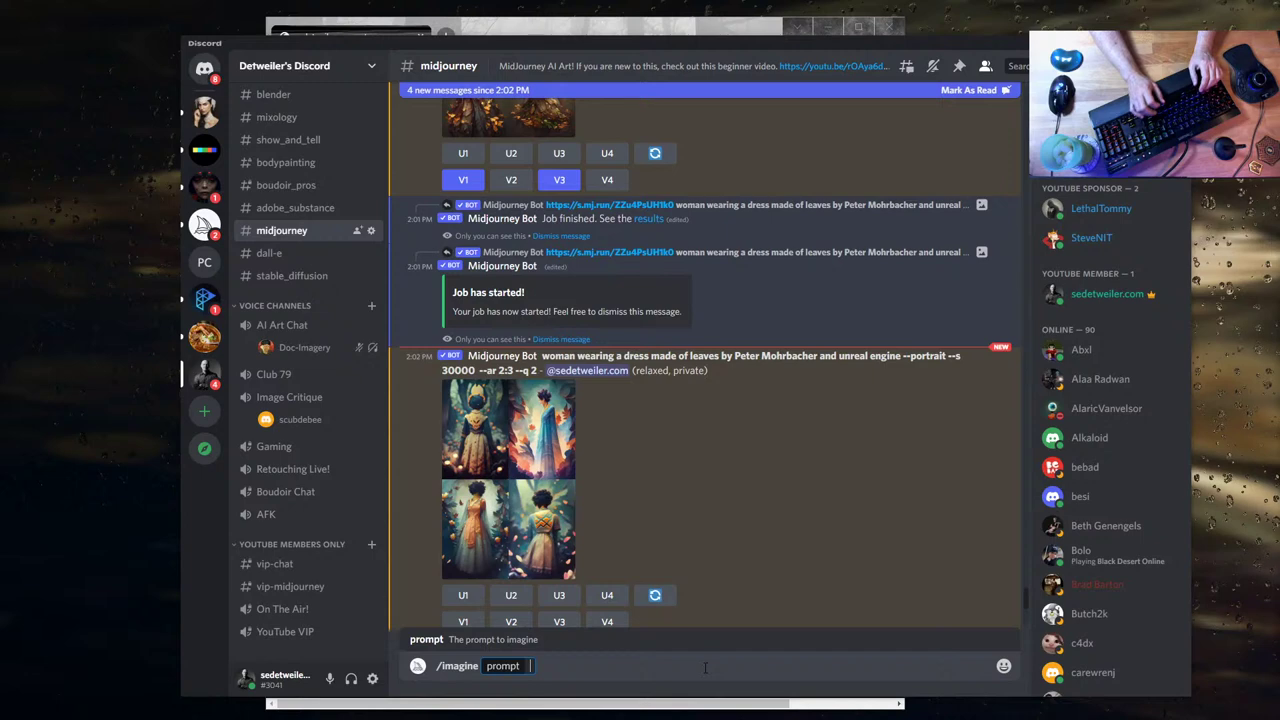
pyautogui.write('falling leav')
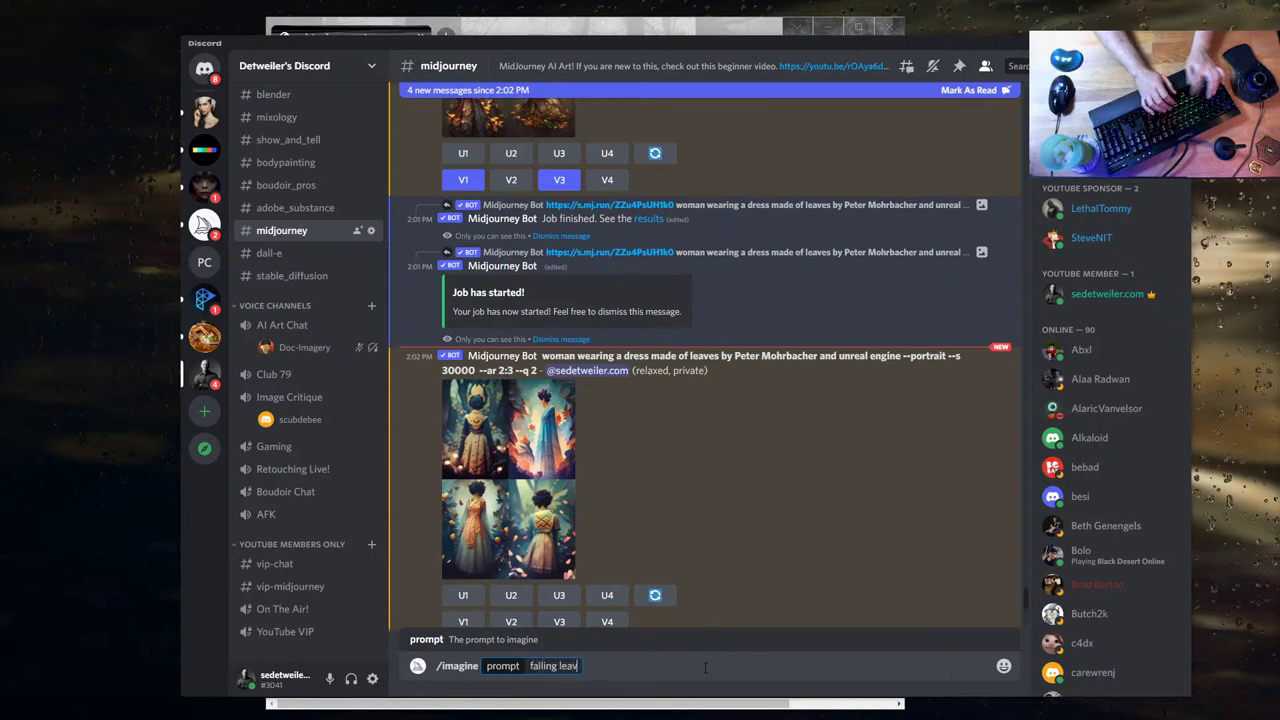
pyautogui.write('es, autum')
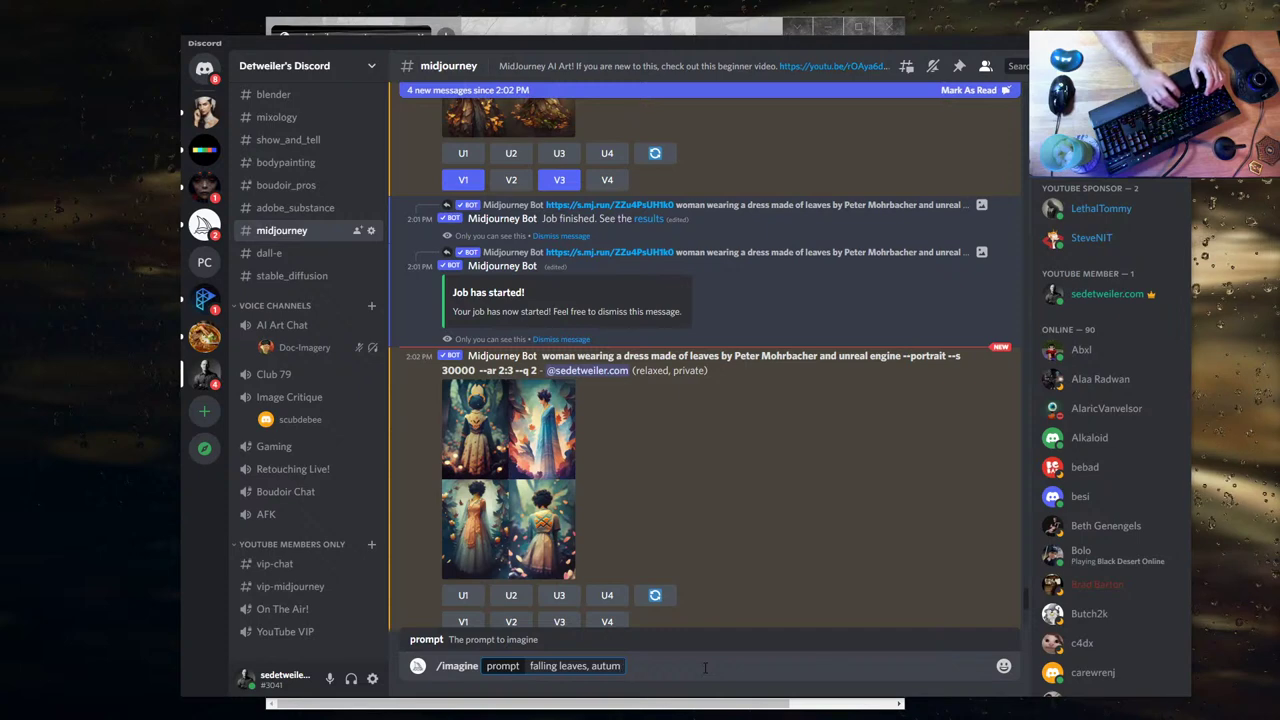
pyautogui.write('n,')
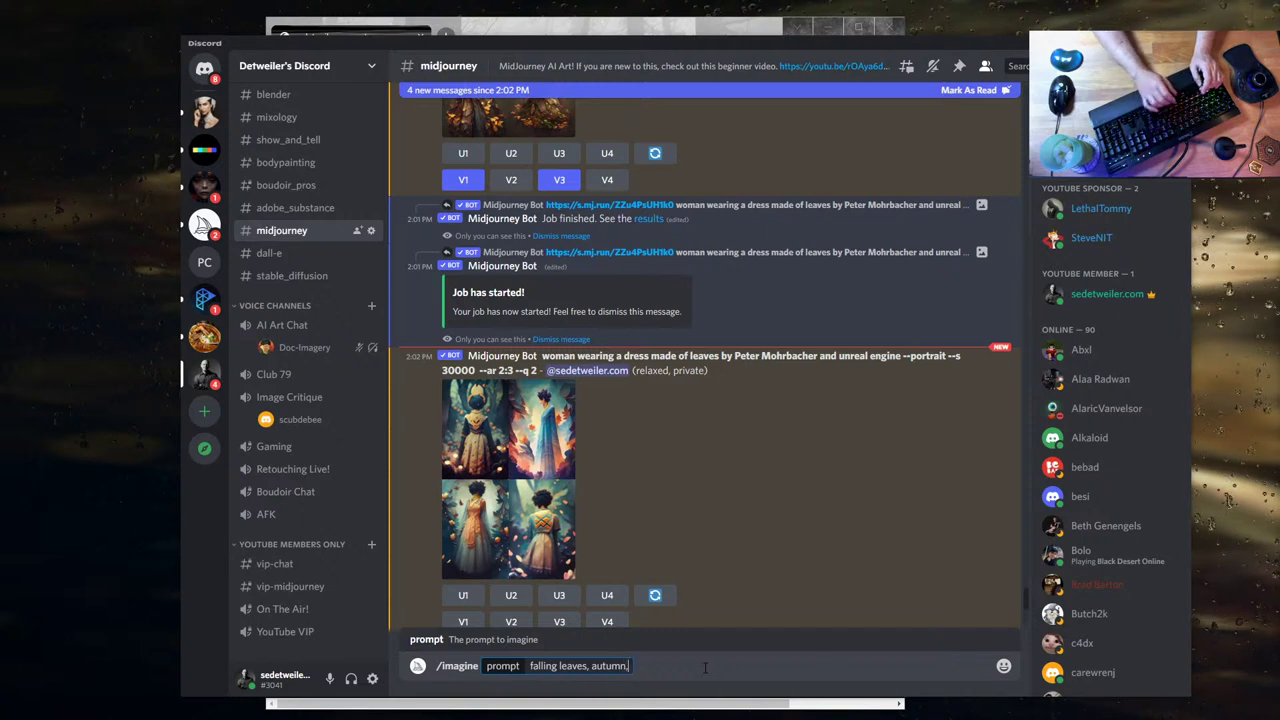
pyautogui.write(' woman sta')
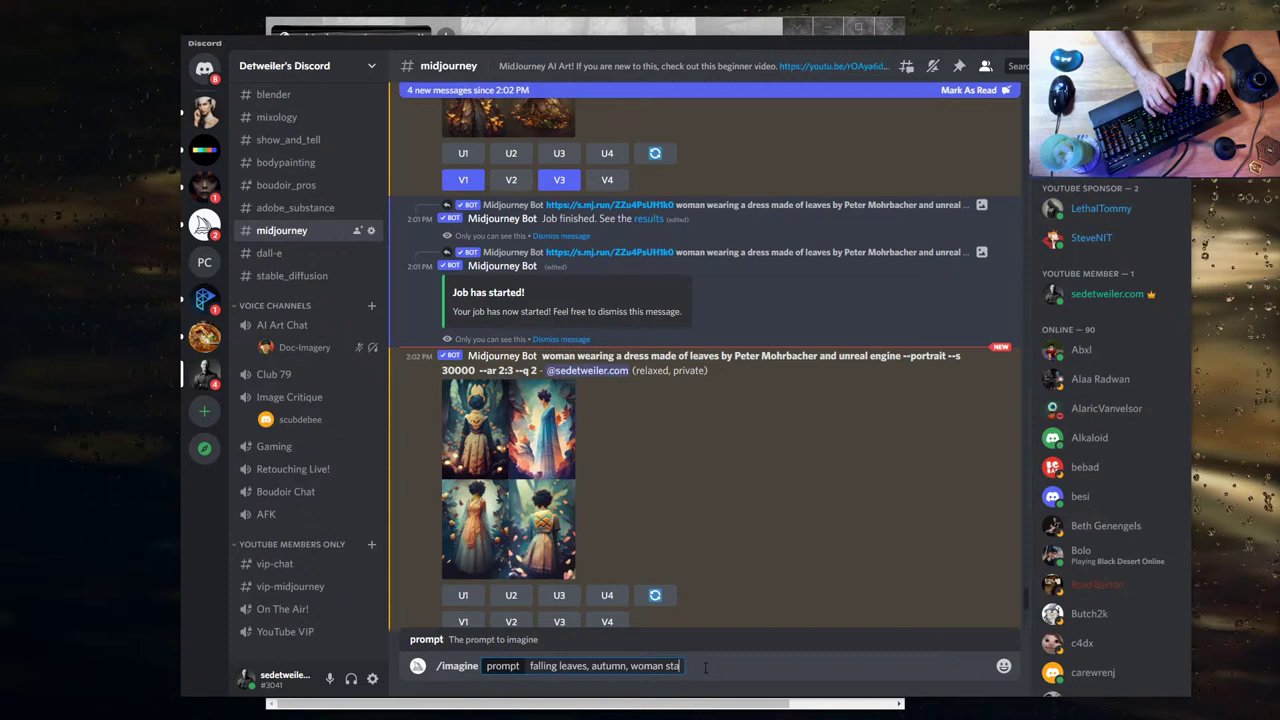
pyautogui.write('nding')
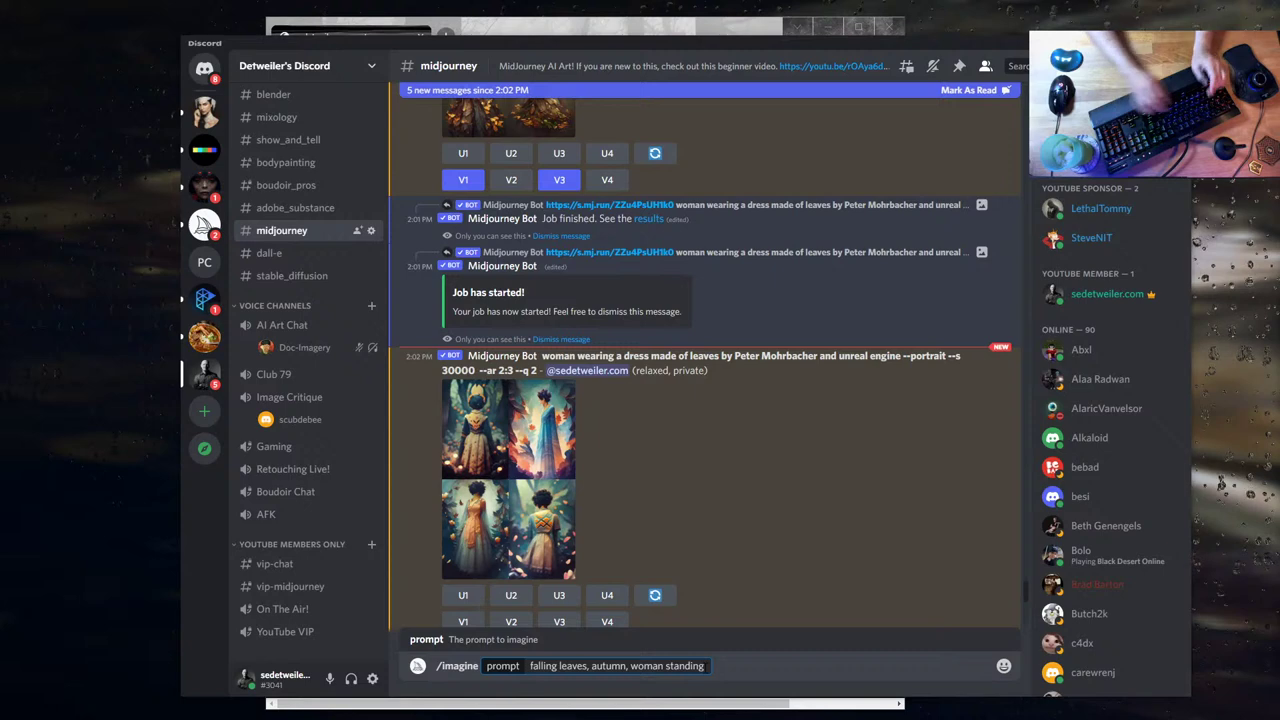
pyautogui.hotkey('ctrl', 'Left')
pyautogui.hotkey('ctrl', 'Left')
pyautogui.write('red headed')
pyautogui.press('End')
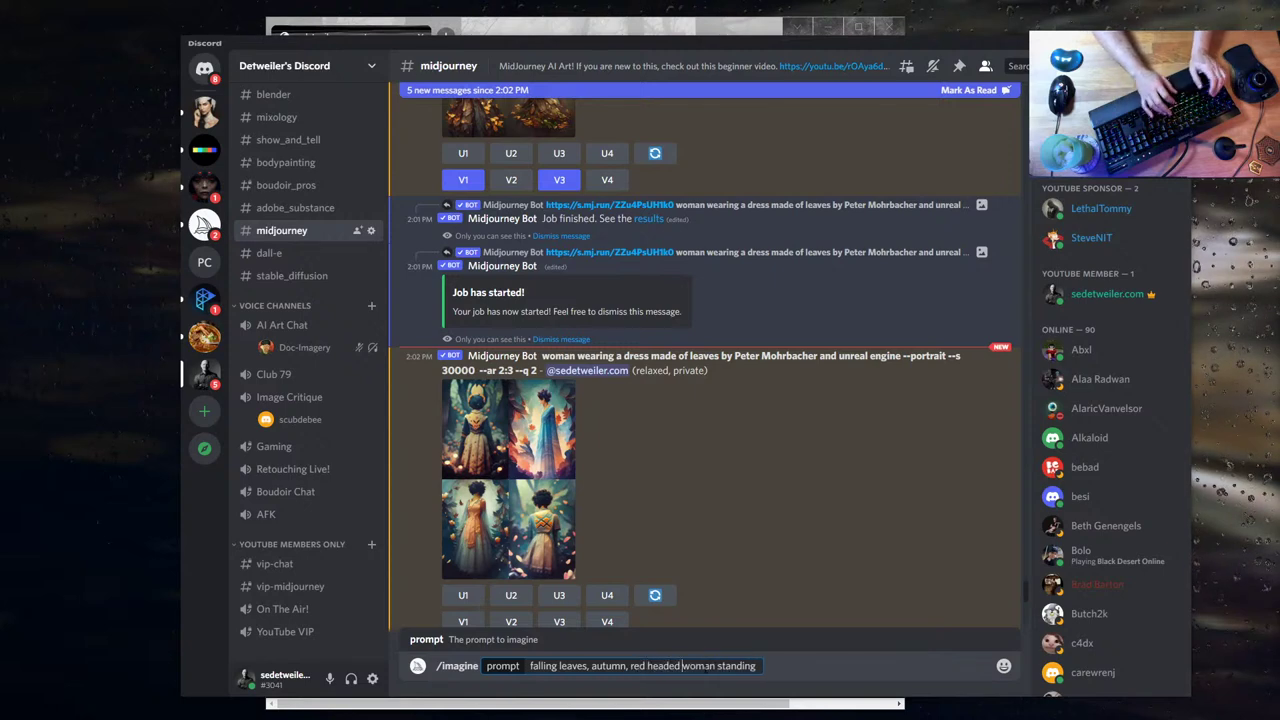
pyautogui.write('neaxt t')
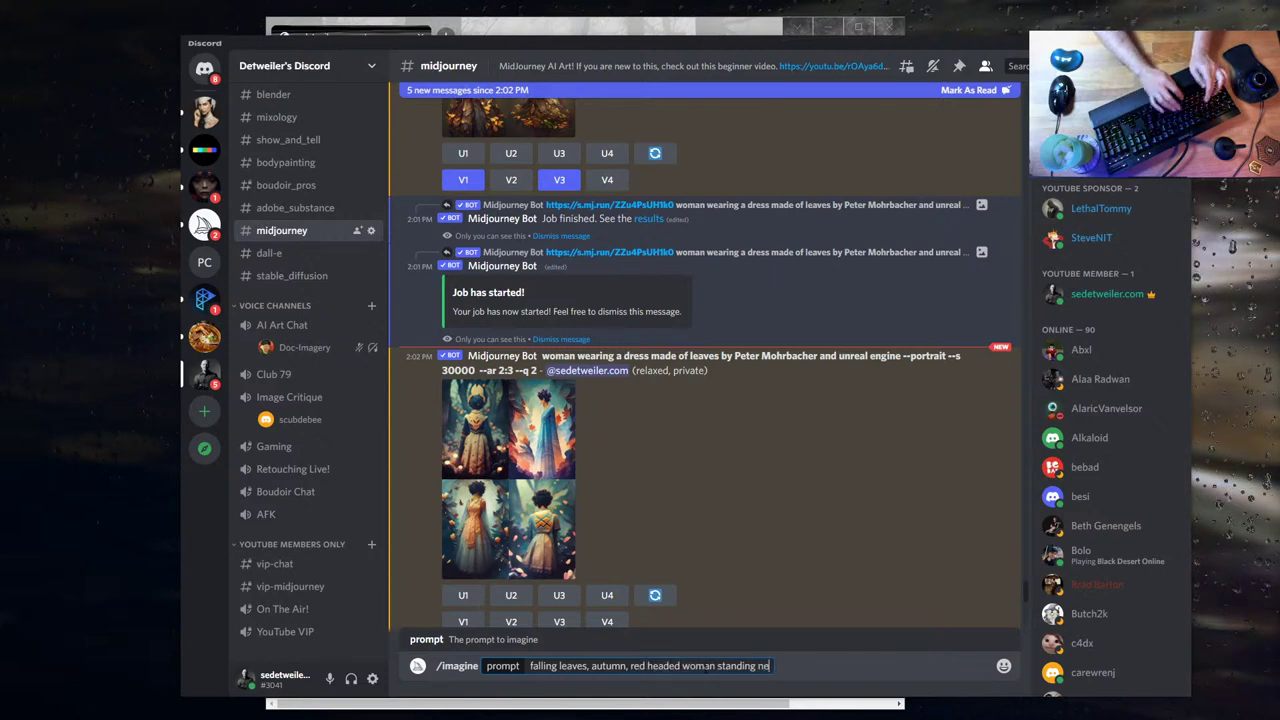
pyautogui.press('BackSpace')
pyautogui.press('BackSpace')
pyautogui.press('BackSpace')
pyautogui.press('BackSpace')
pyautogui.press('BackSpace')
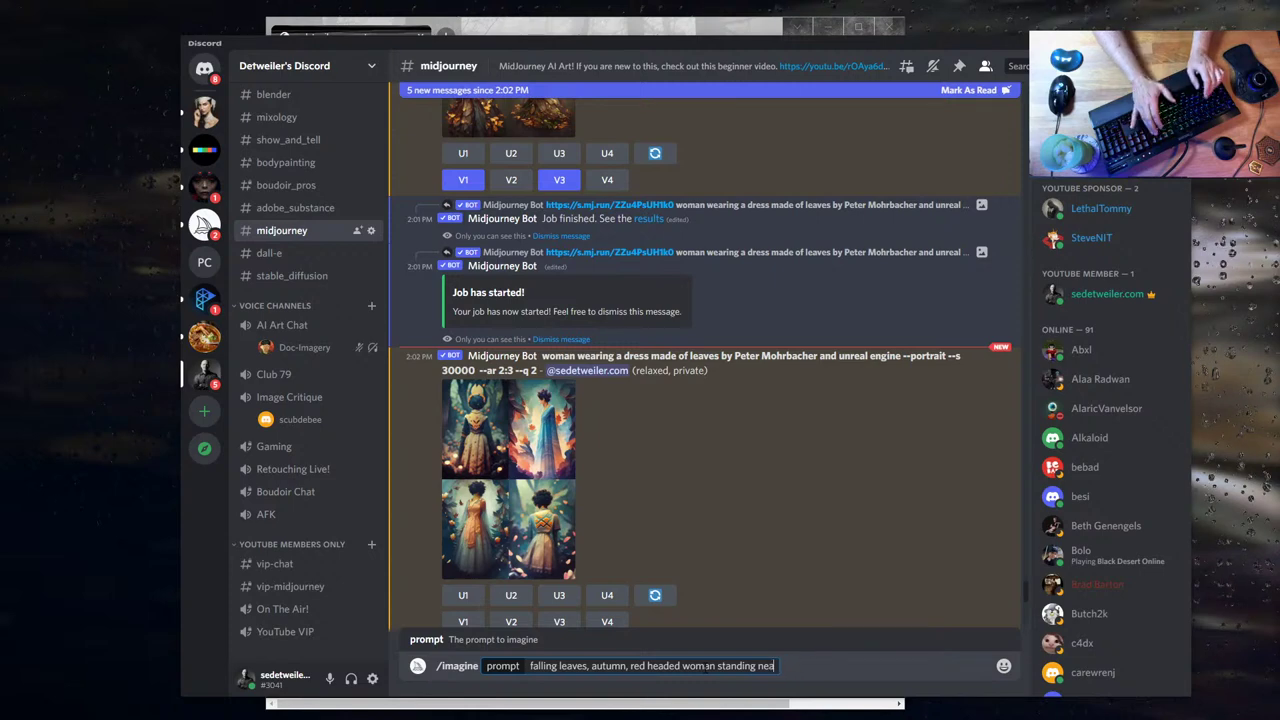
pyautogui.write('xt to a')
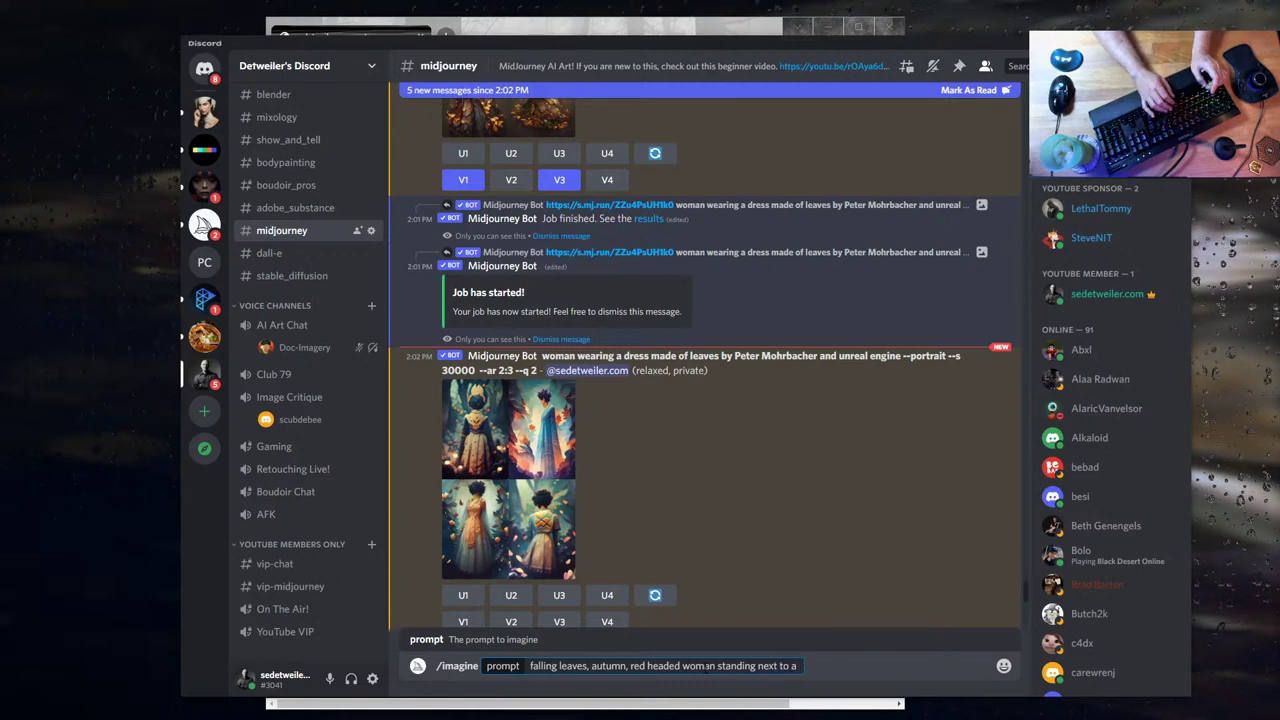
pyautogui.write(' mirror like ')
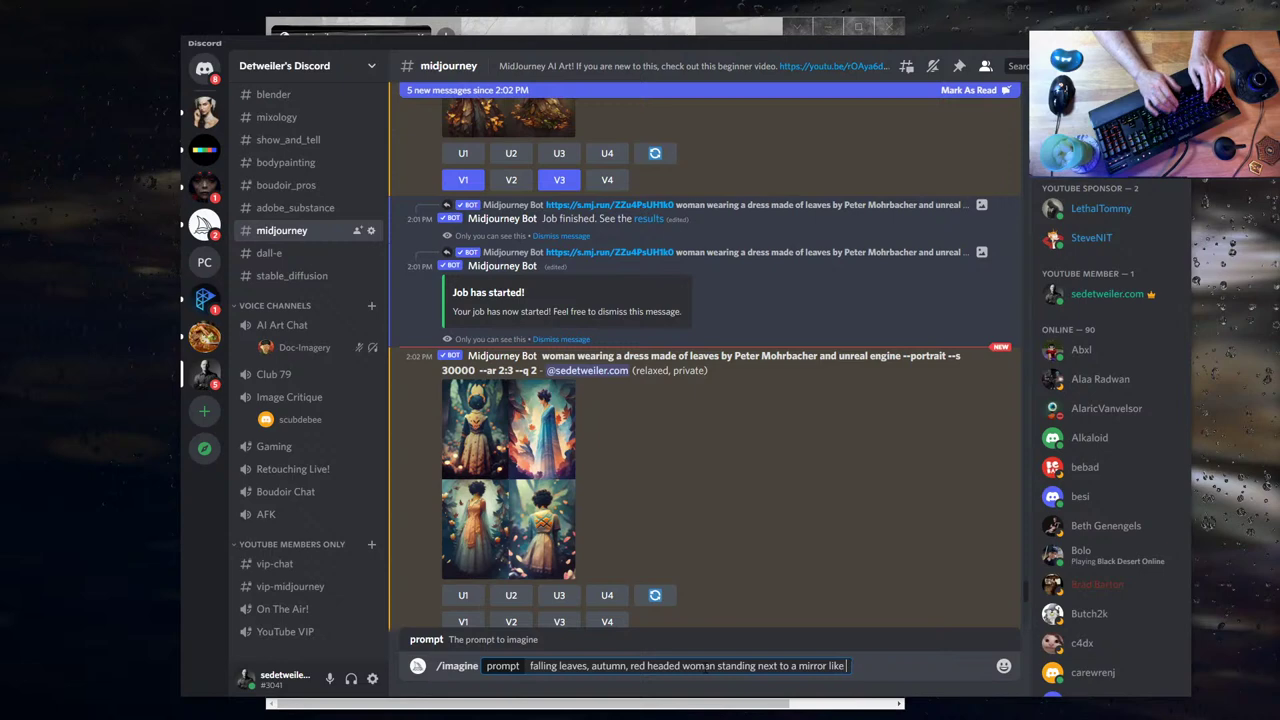
pyautogui.write('pool of water')
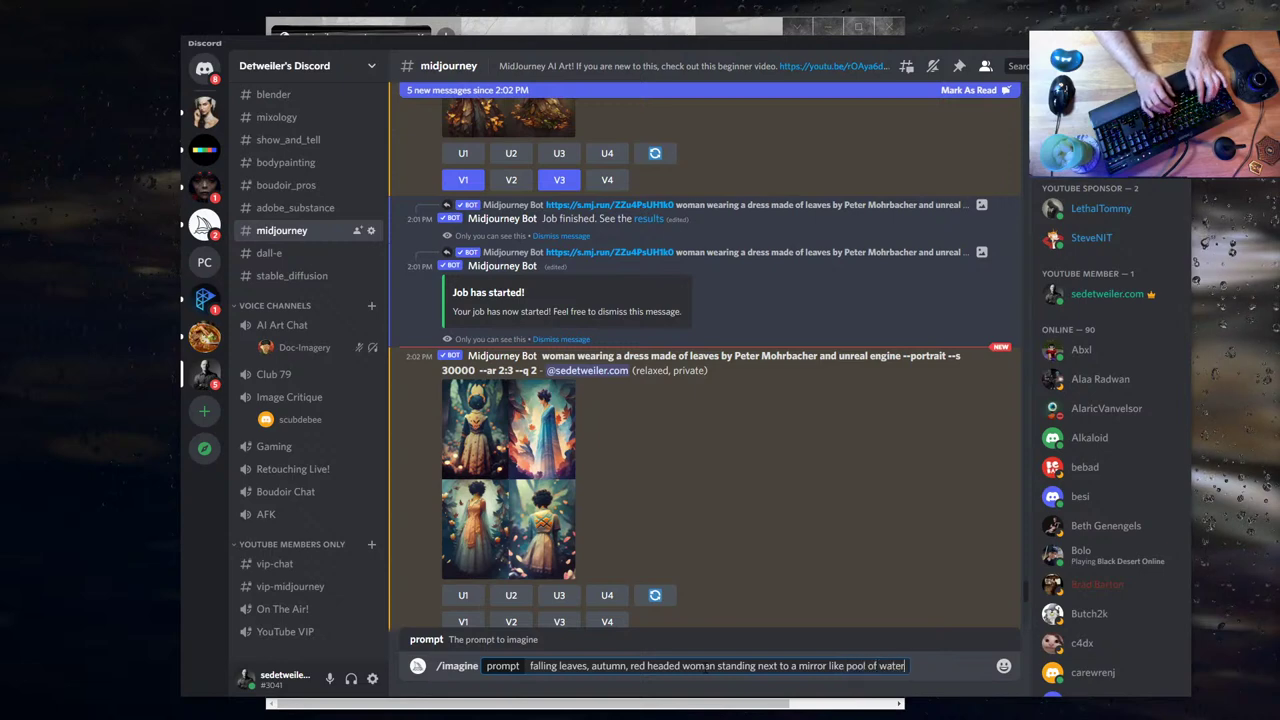
pyautogui.write(', ')
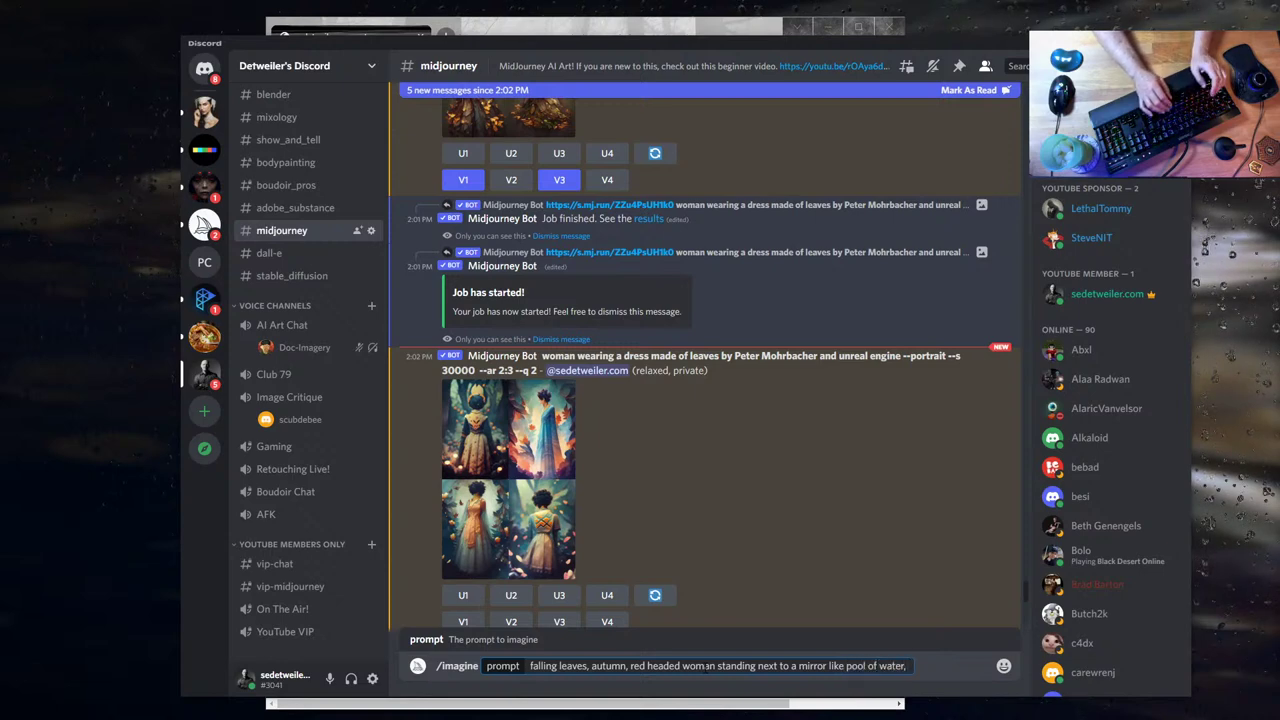
pyautogui.write('blowing leaves')
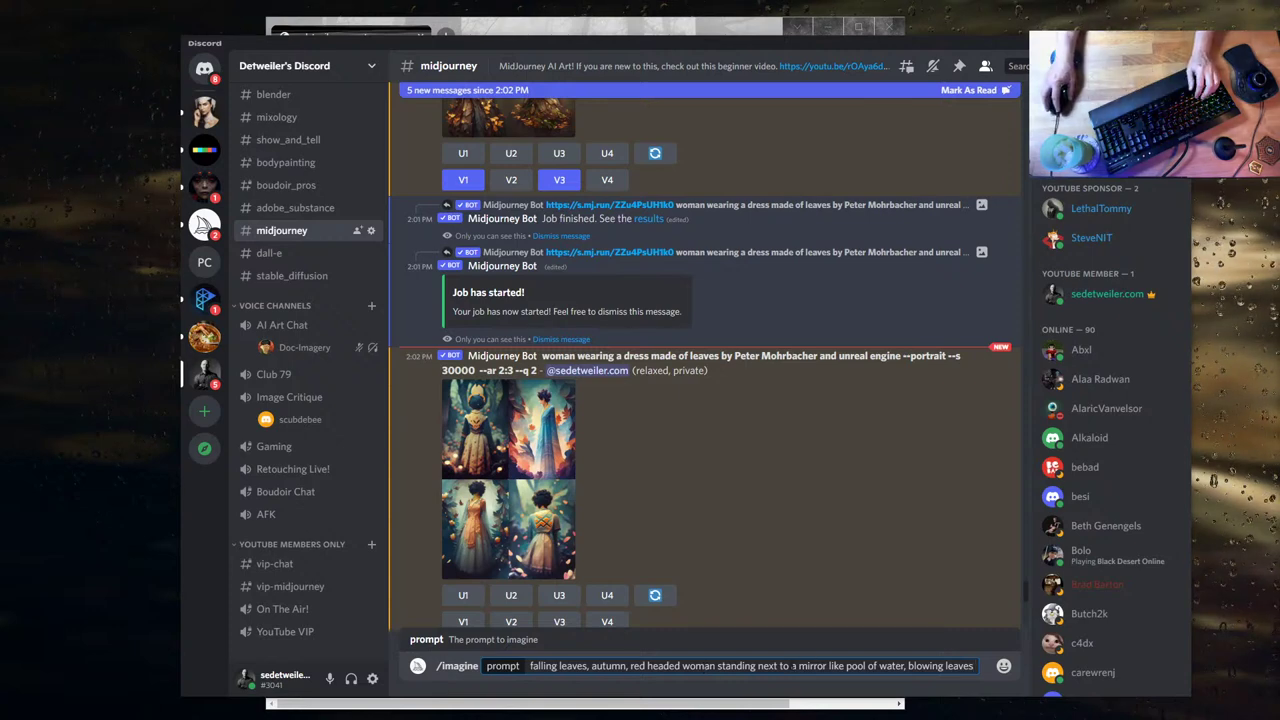
# - Append ', dress made of leaves --portrait -q2 -s5000' and begin an artist credit
pyautogui.write(',')
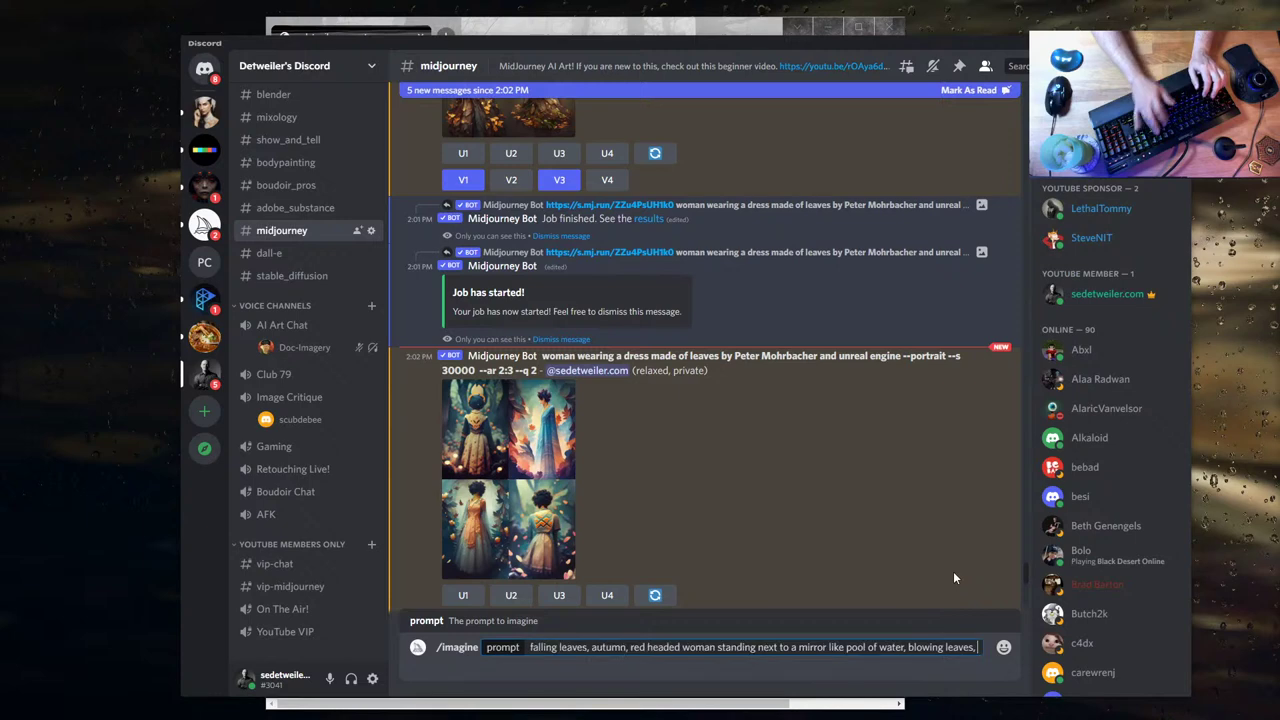
pyautogui.write(' dress made')
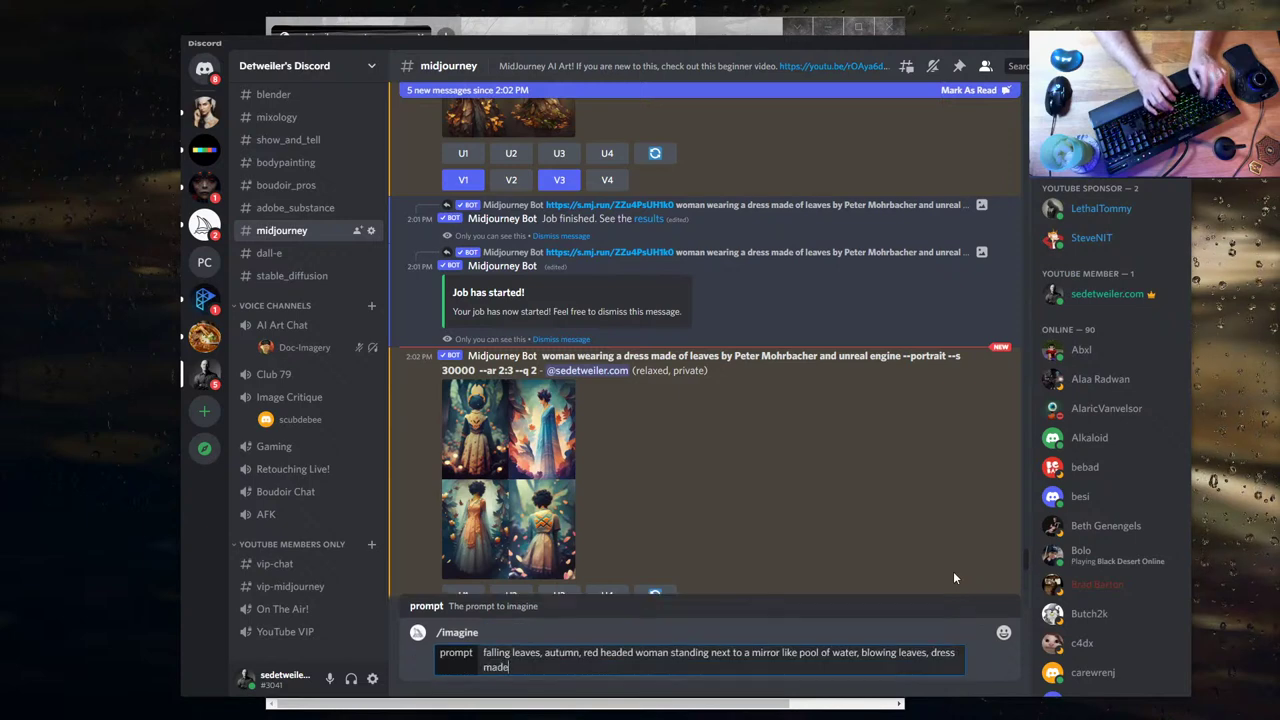
pyautogui.write(' of leave')
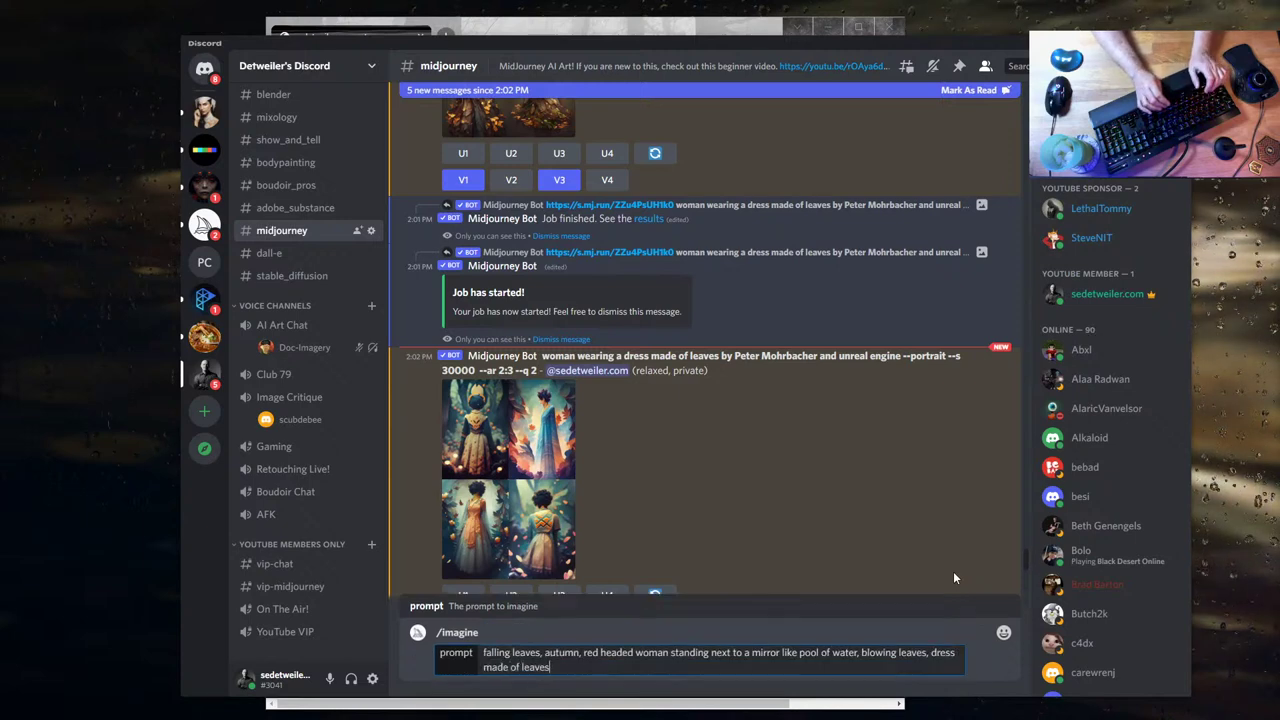
pyautogui.write('s')
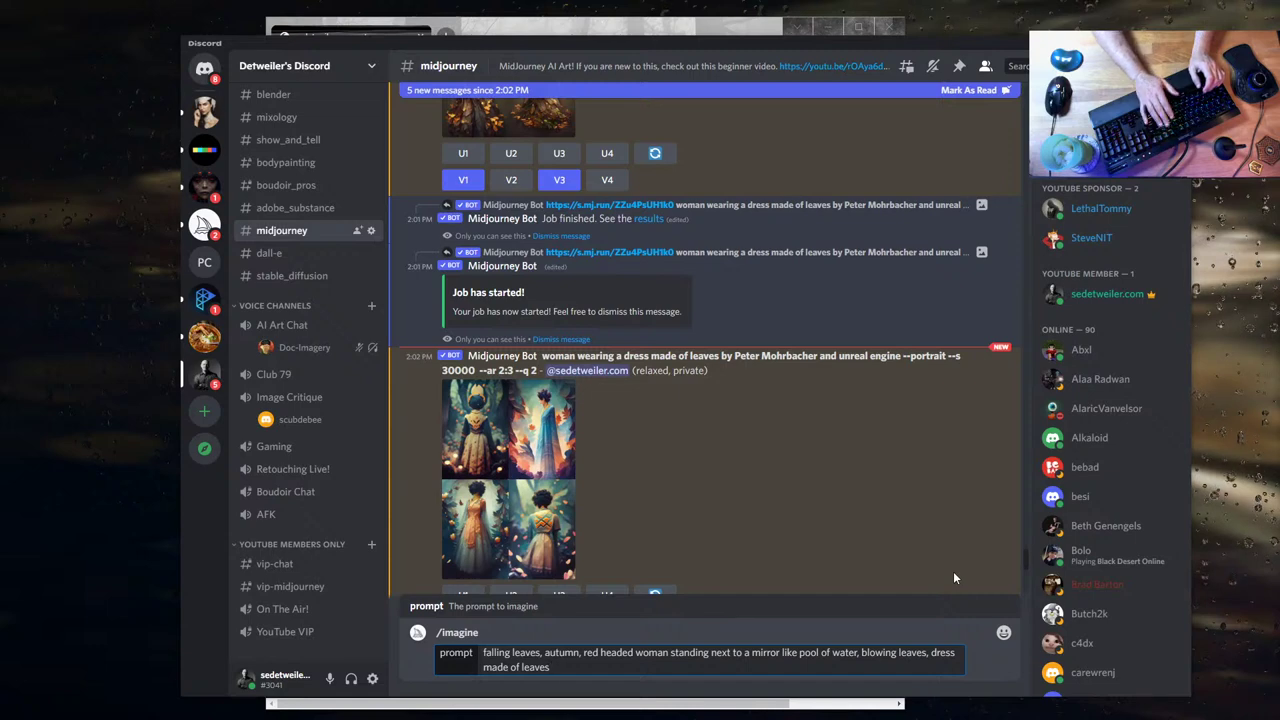
pyautogui.write(' --portra')
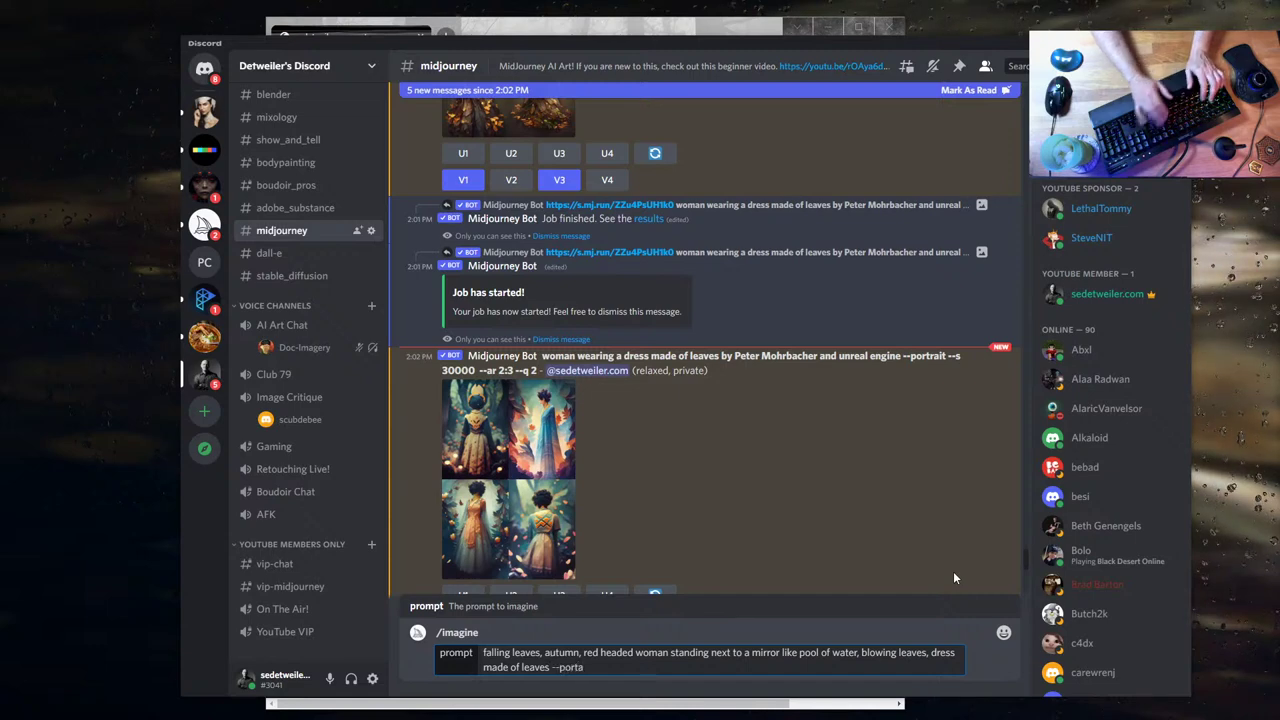
pyautogui.write('it')
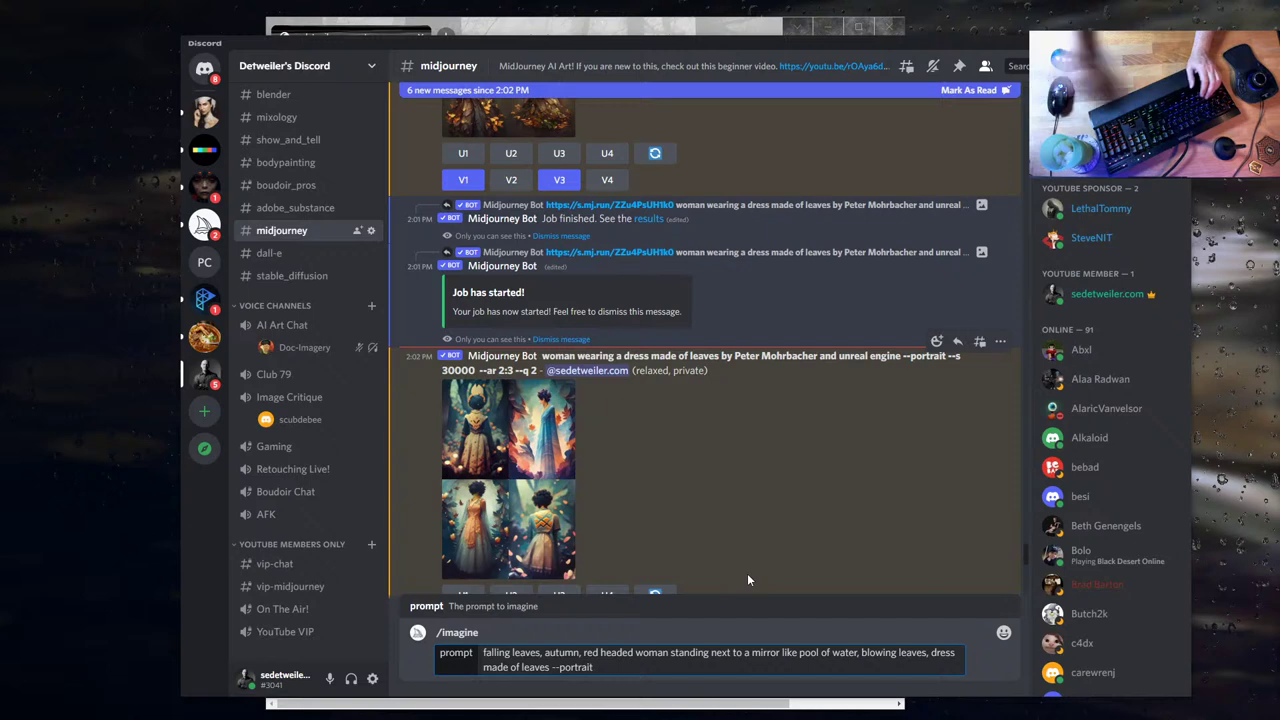
pyautogui.write('-q2')
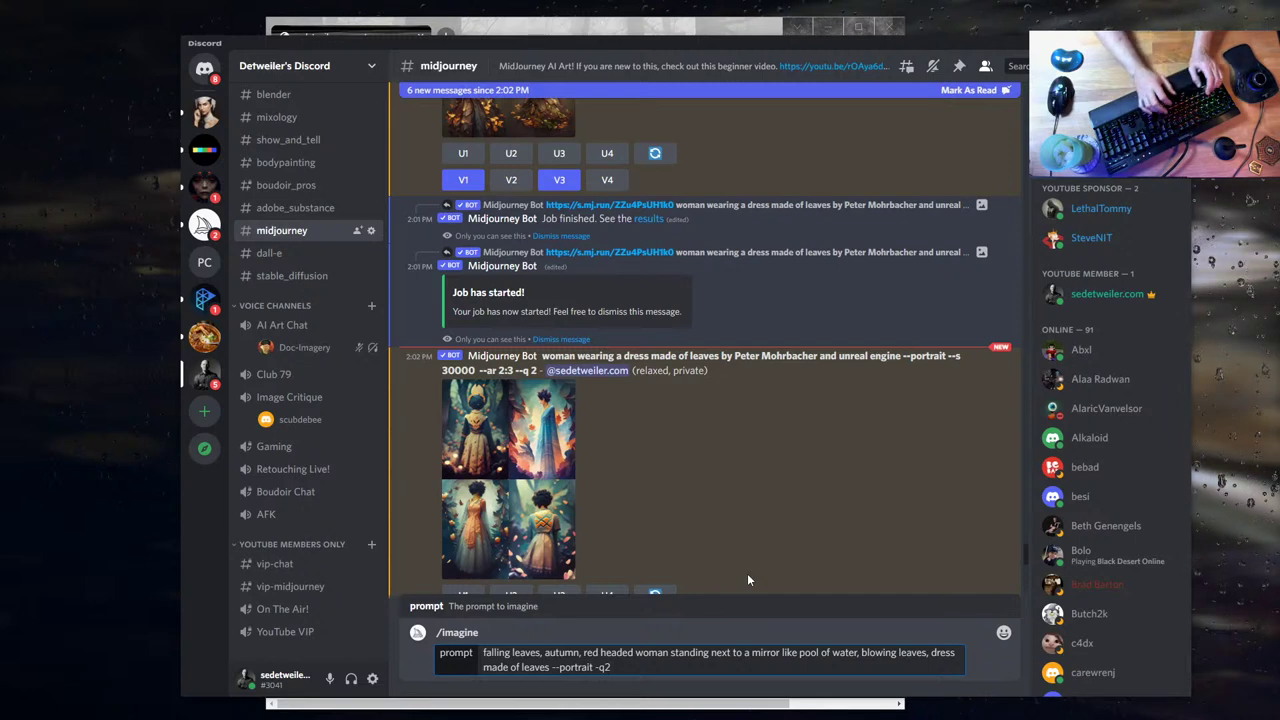
pyautogui.write('-s')
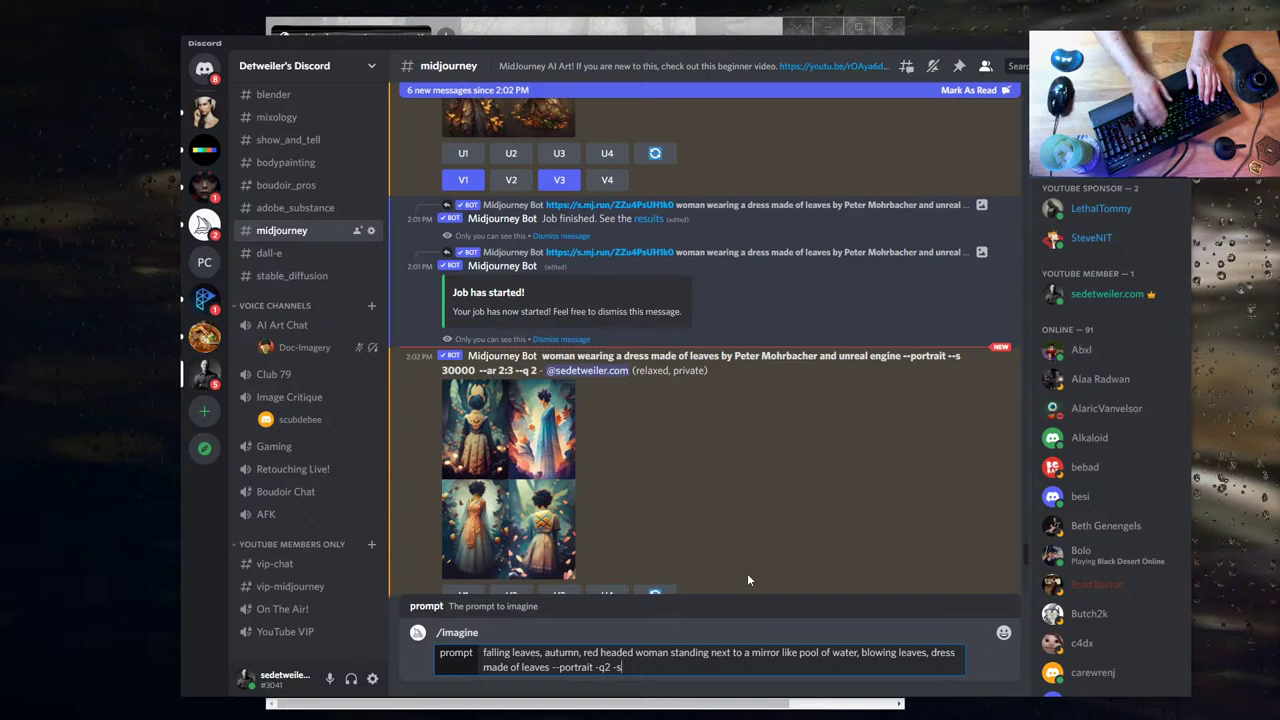
pyautogui.write('5000')
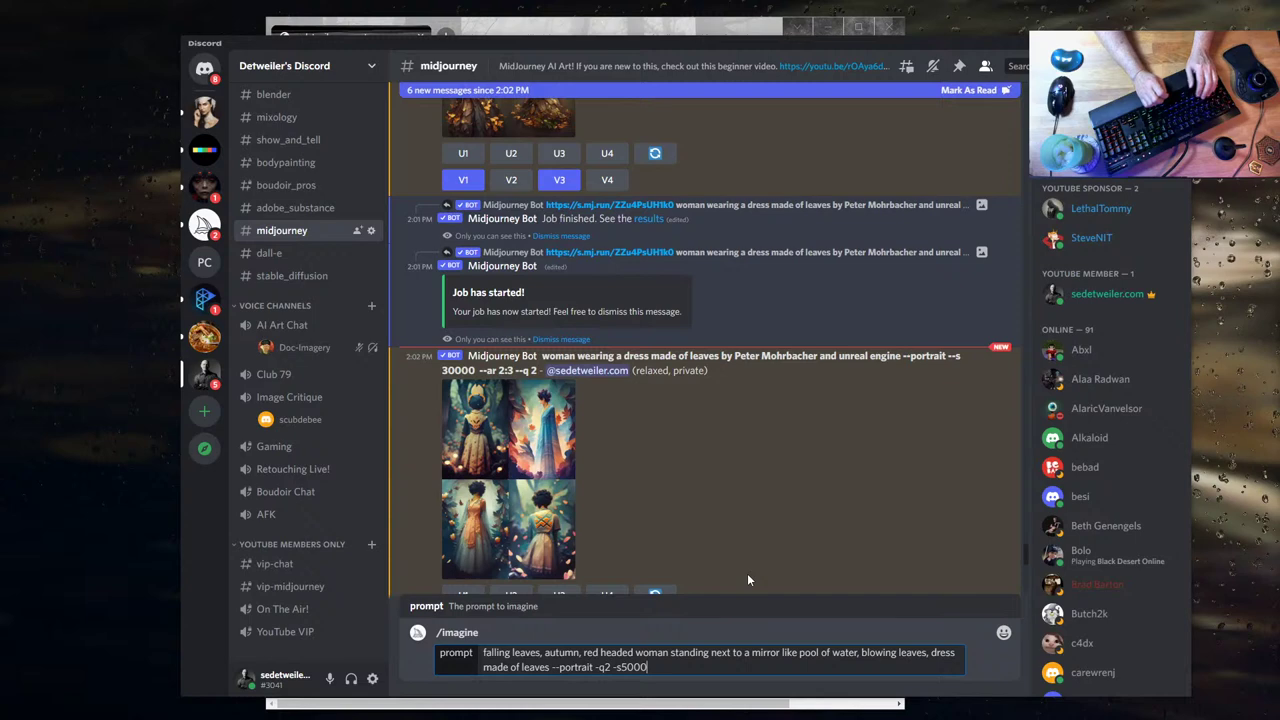
pyautogui.click(551, 667)
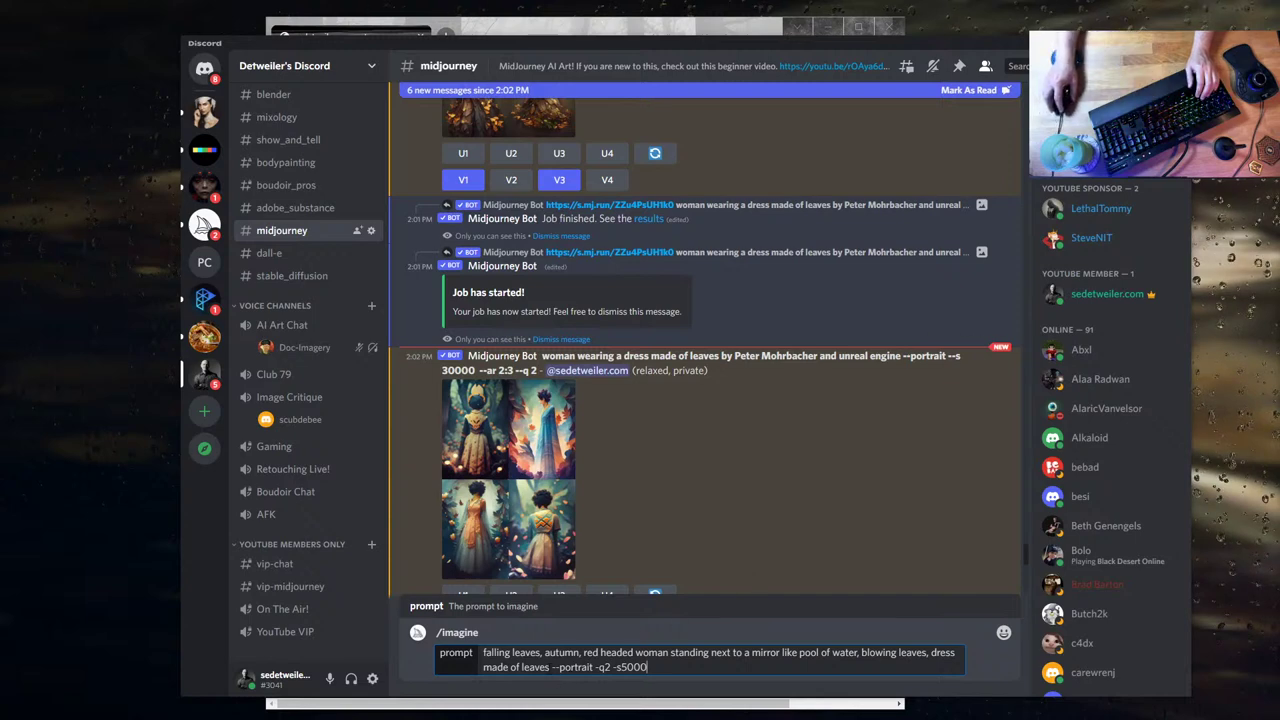
pyautogui.write(',')
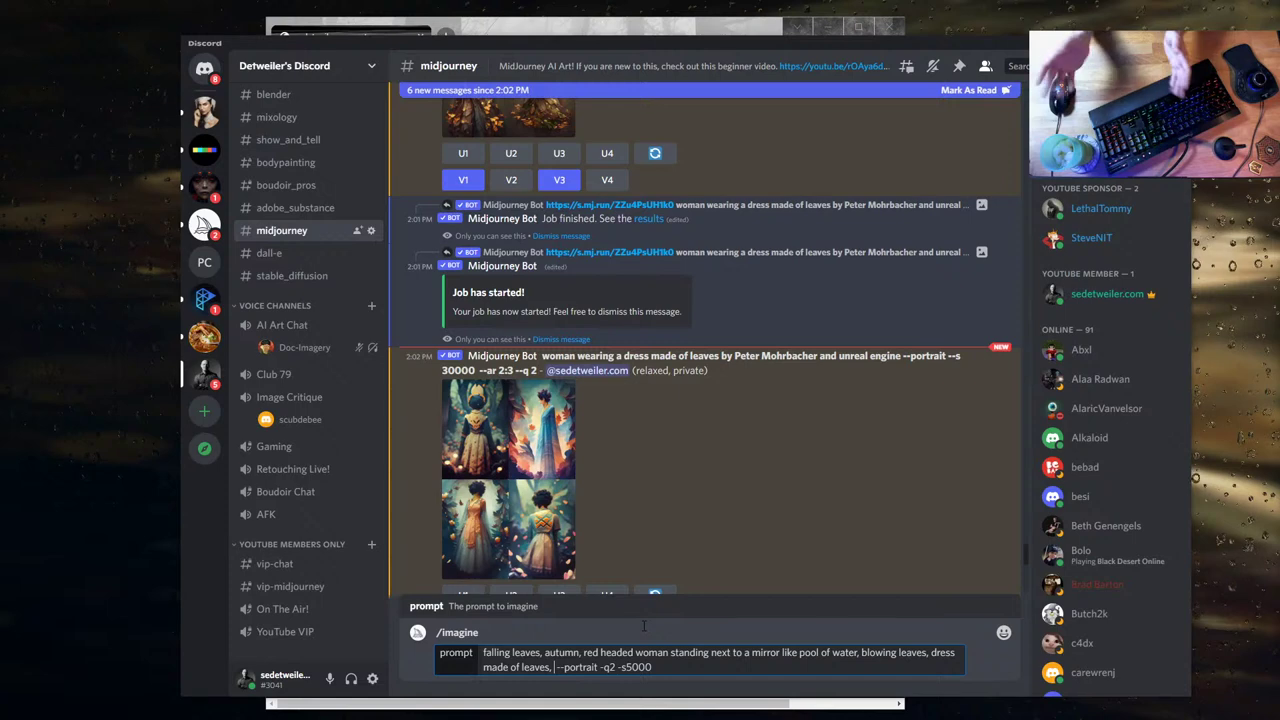
pyautogui.press('BackSpace')
pyautogui.press('BackSpace')
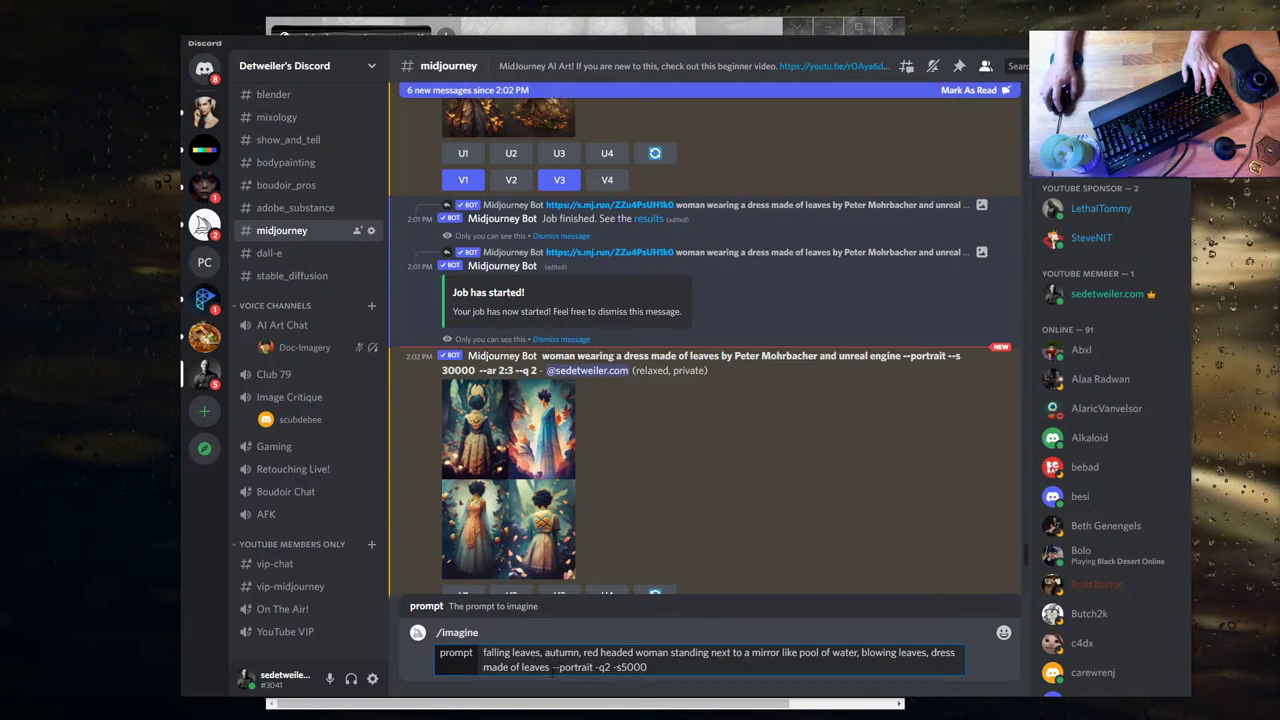
pyautogui.write('by Peter Mohrbacher')
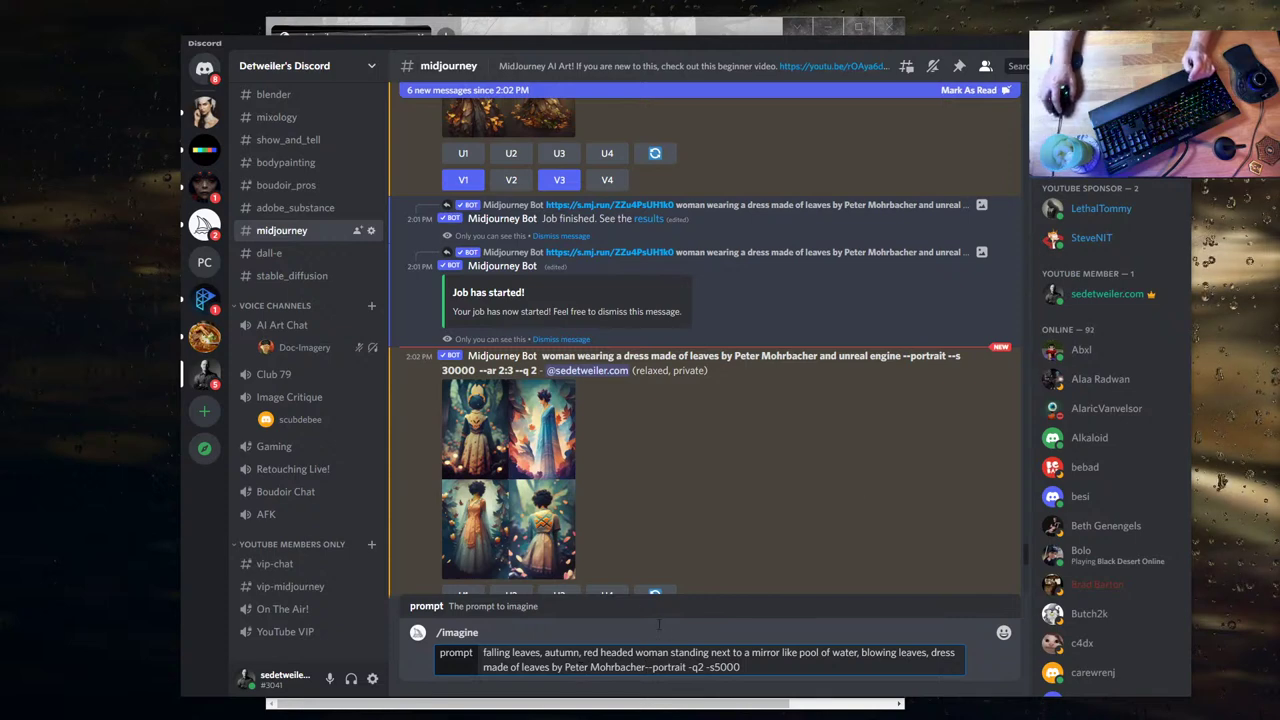
# - Append ', cramatic lighting' and rework the text after 'made of leaves' into ', by'
pyautogui.click(645, 667)
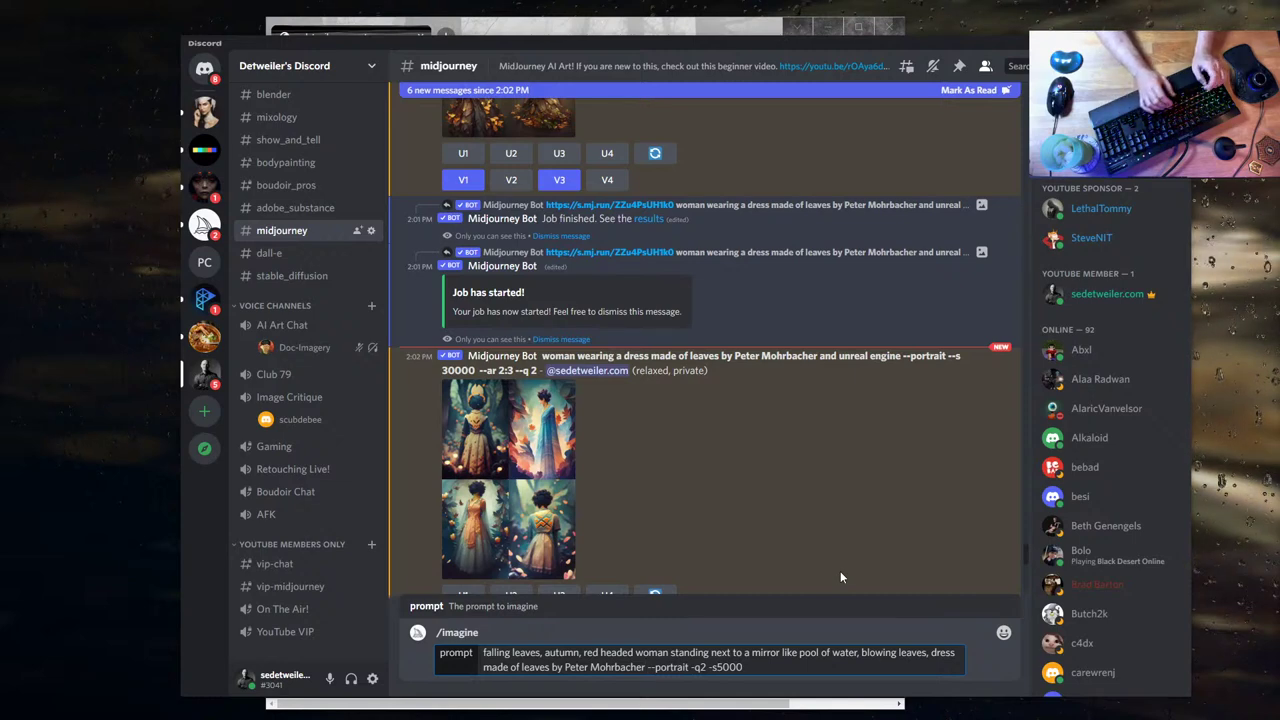
pyautogui.write(', cramatic l')
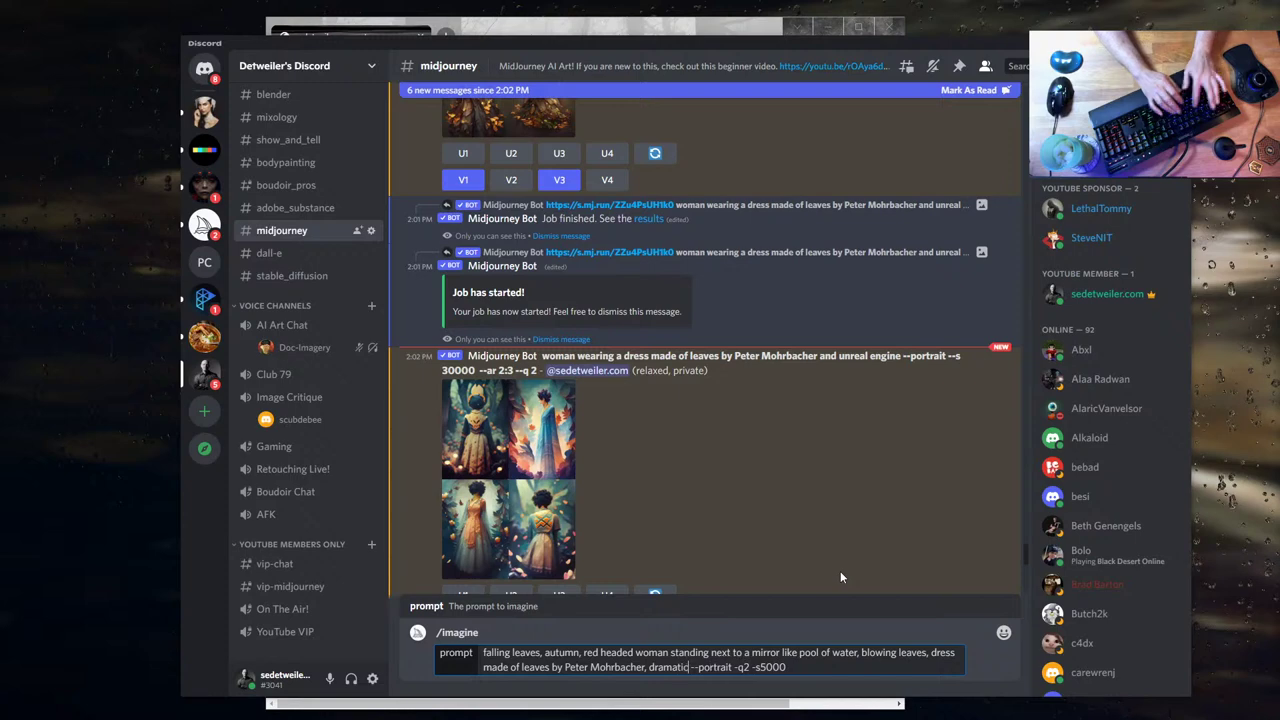
pyautogui.write('ighting')
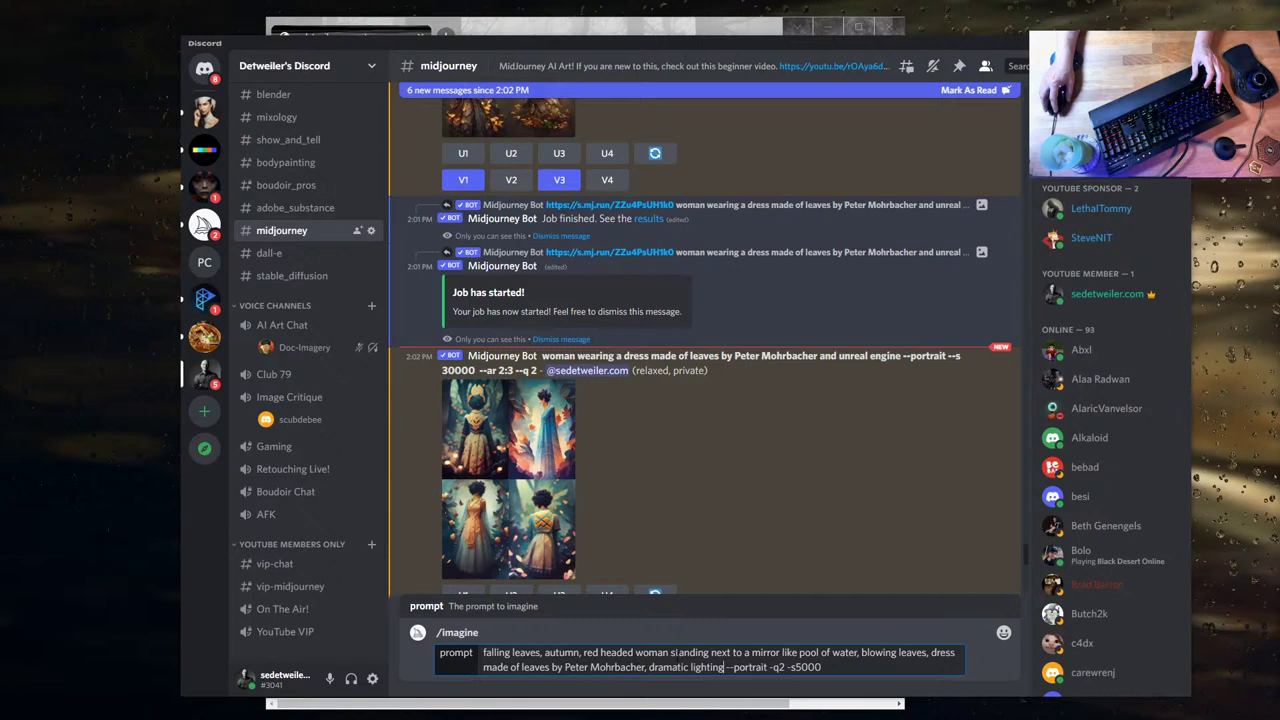
pyautogui.click(564, 666)
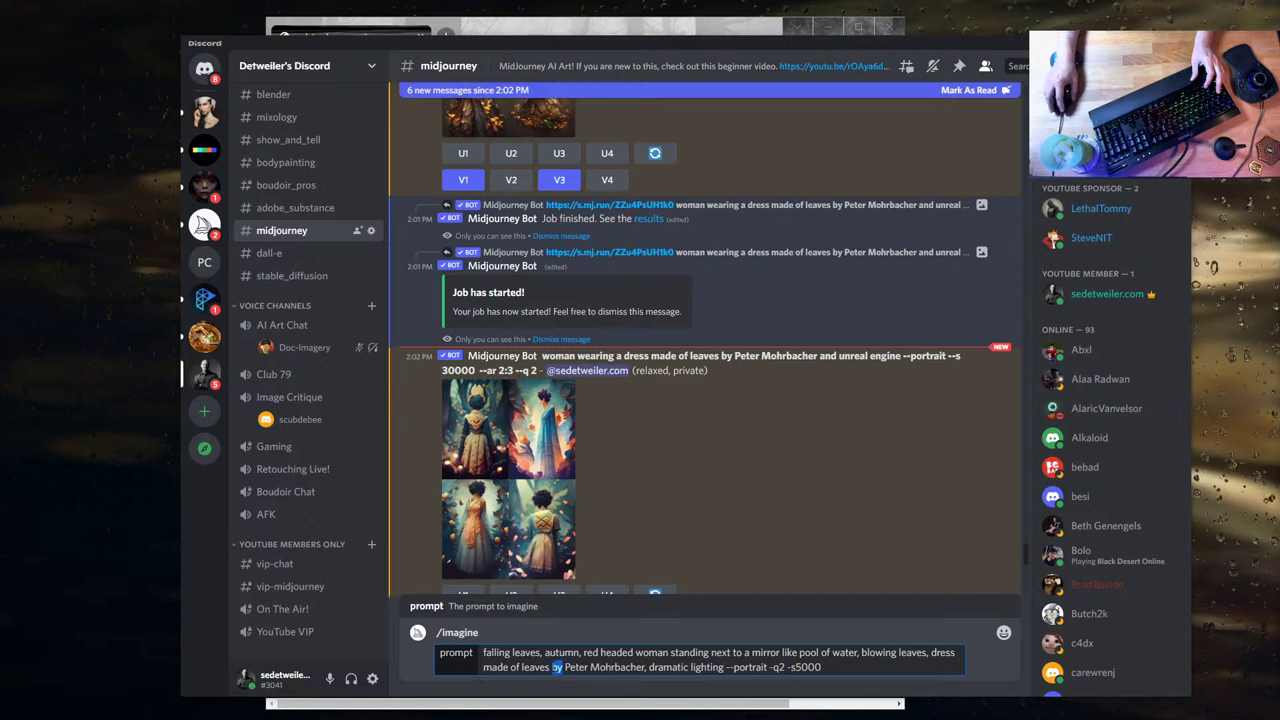
pyautogui.press('BackSpace')
pyautogui.press('BackSpace')
pyautogui.press('BackSpace')
pyautogui.press('Delete')
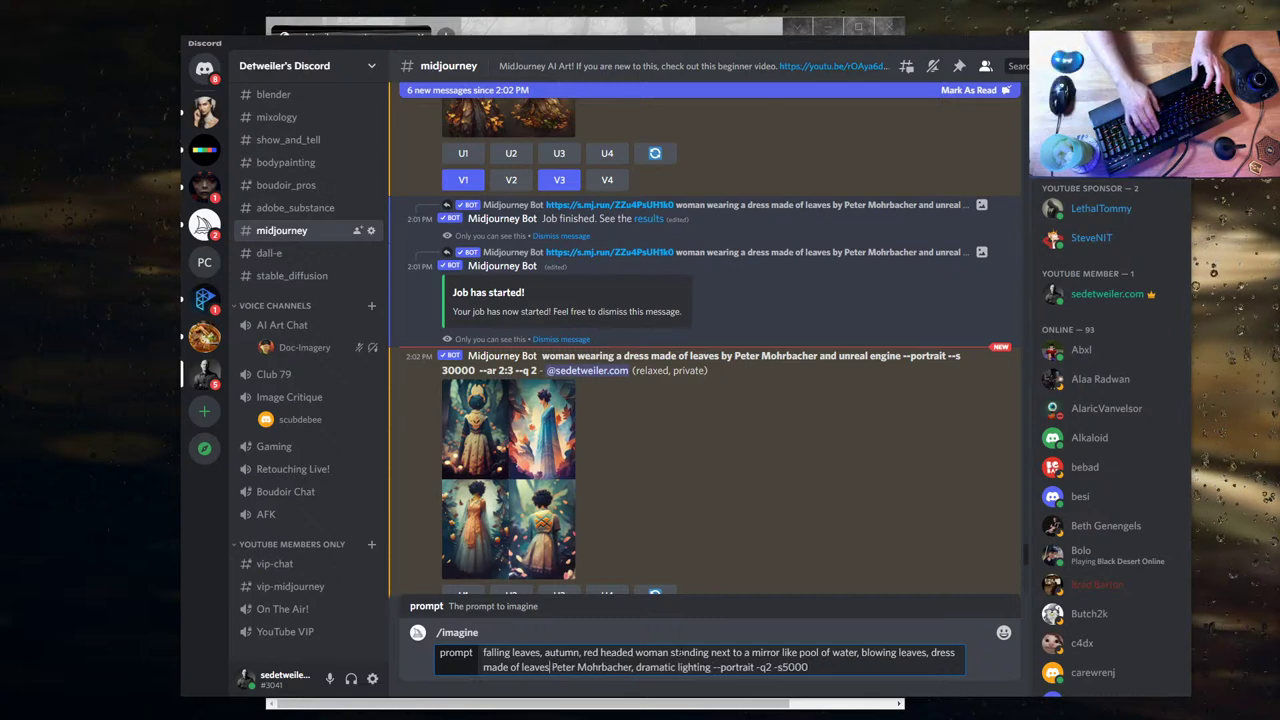
pyautogui.write(',')
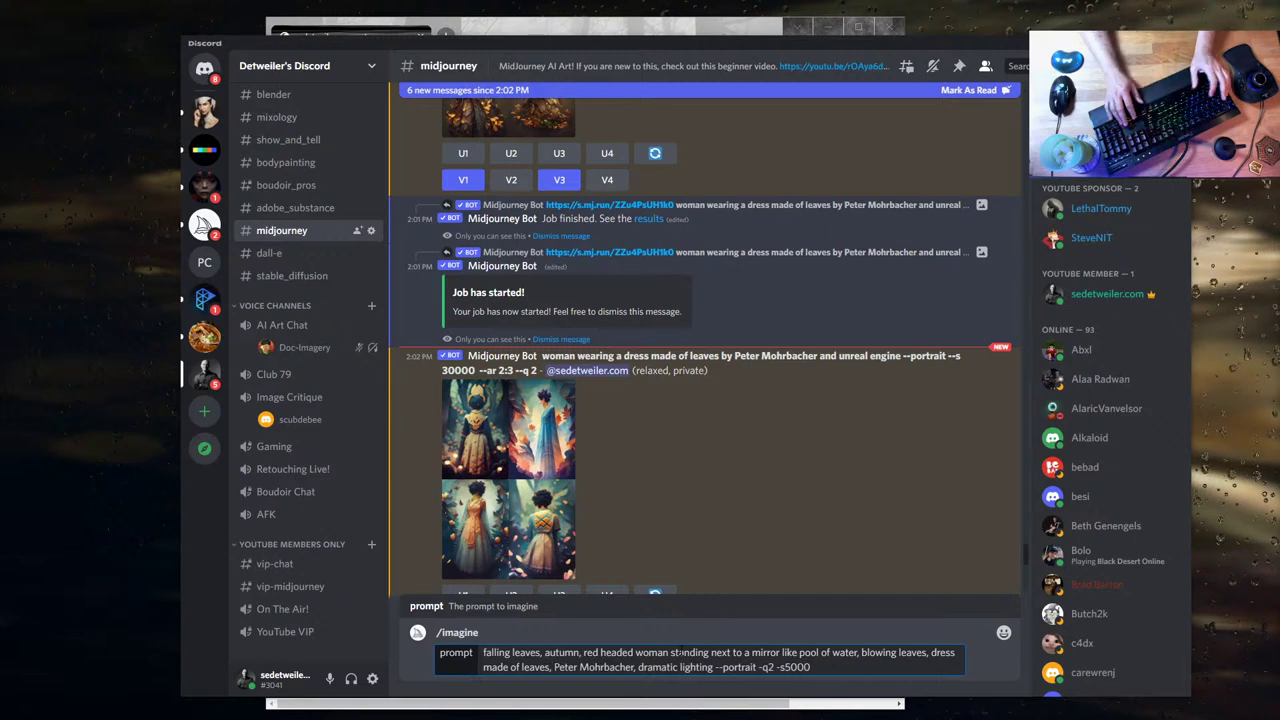
pyautogui.press('BackSpace')
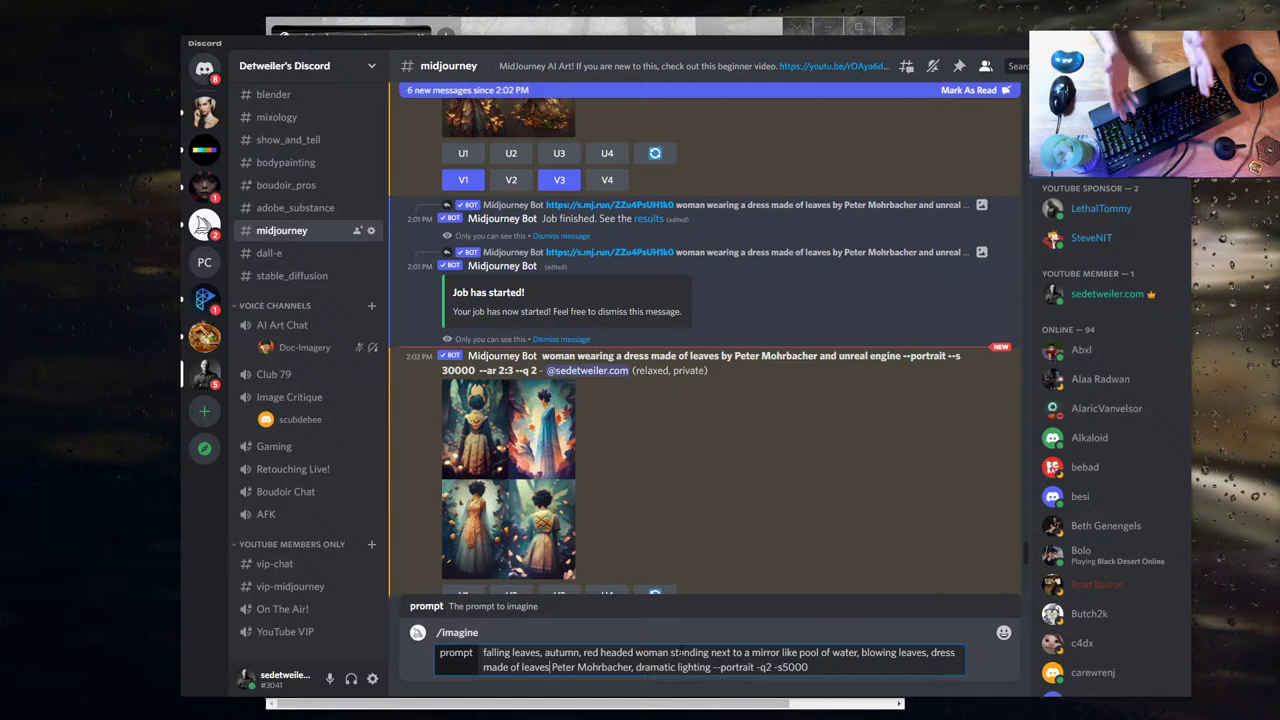
pyautogui.write(', by')
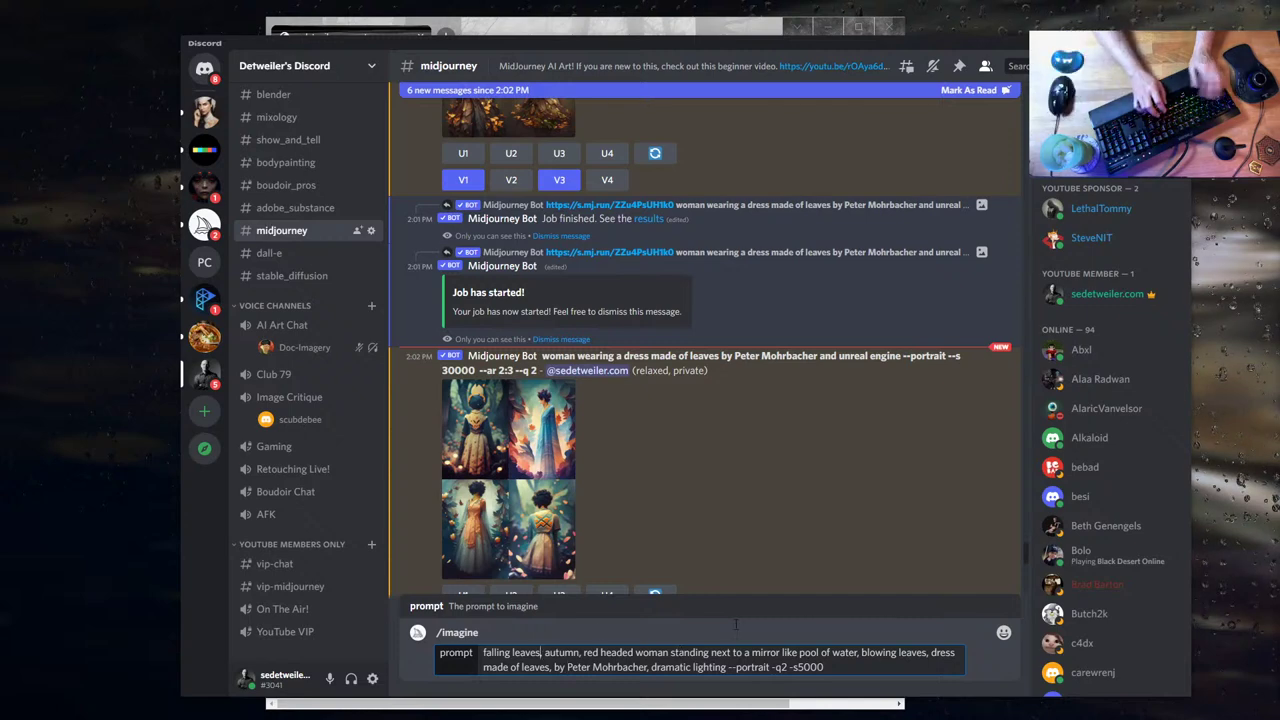
pyautogui.write('::')
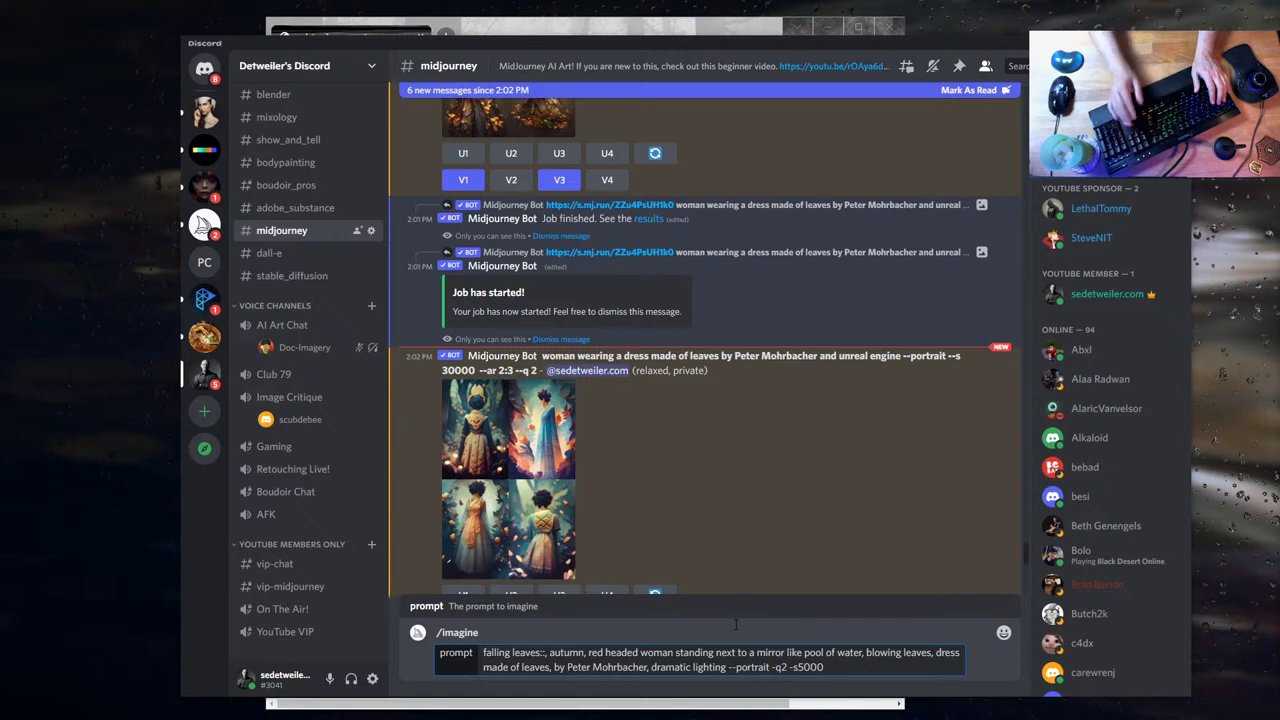
pyautogui.write('2')
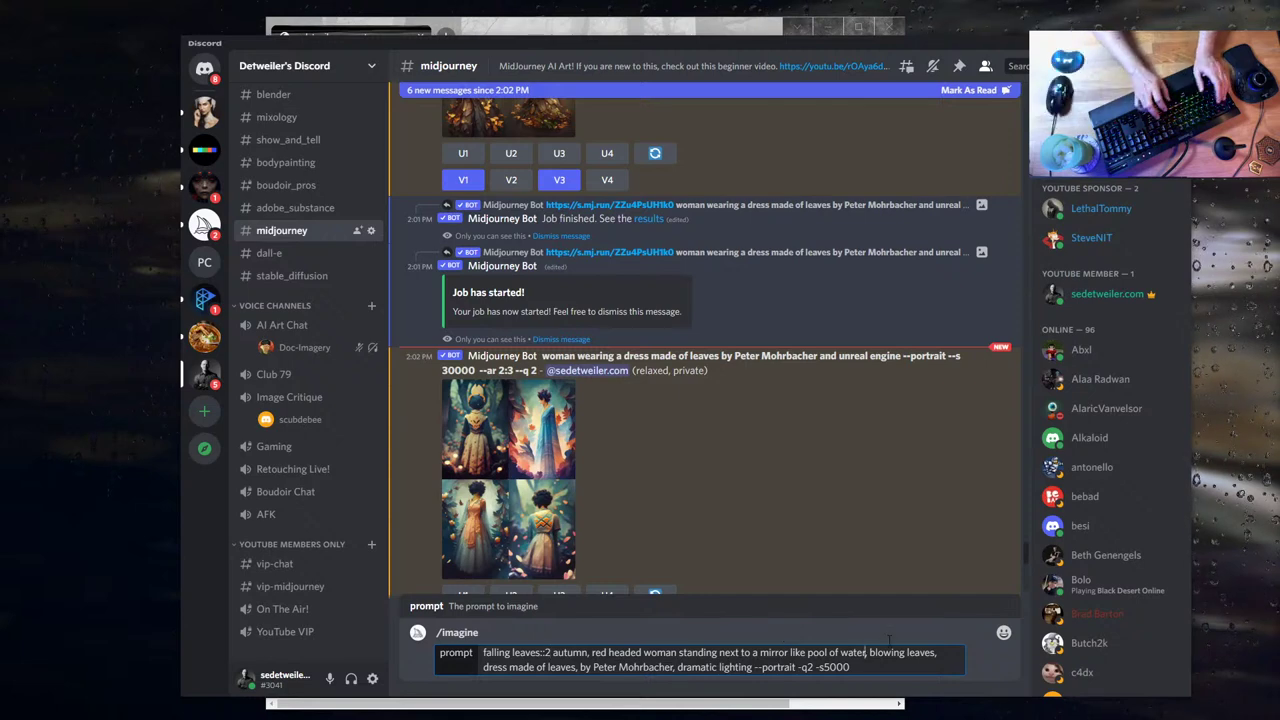
pyautogui.write('::')
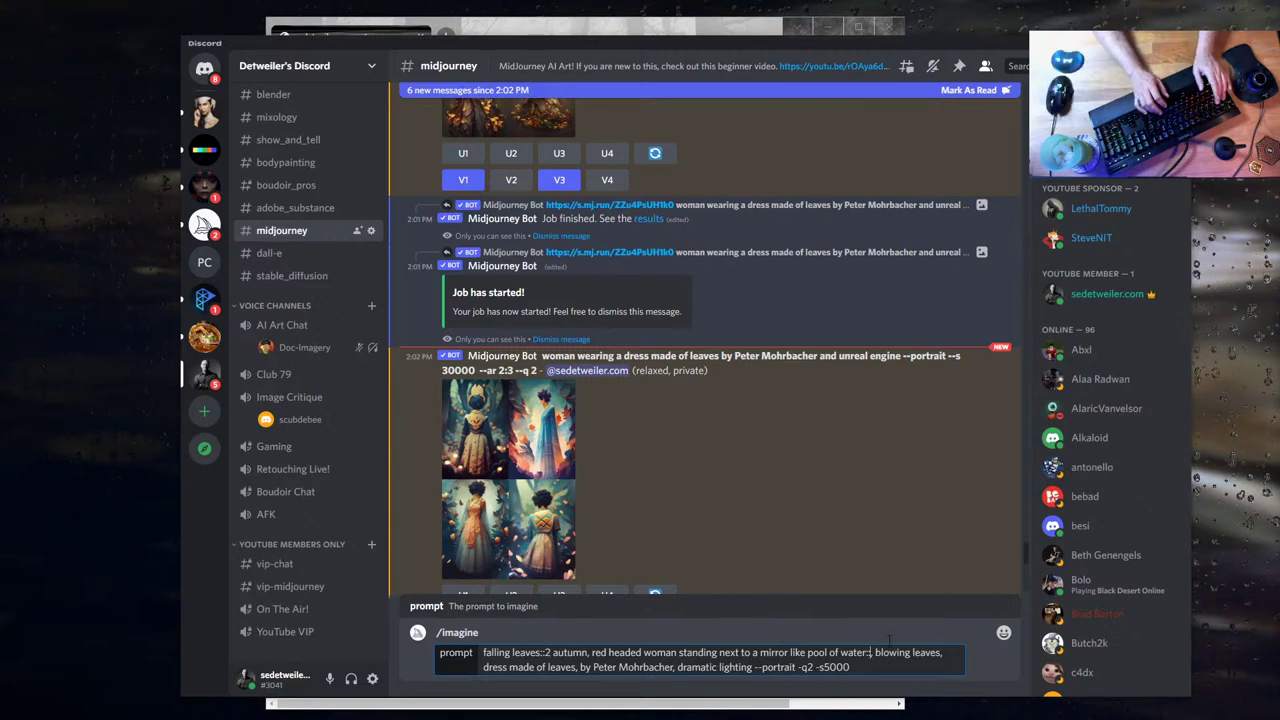
pyautogui.write('2')
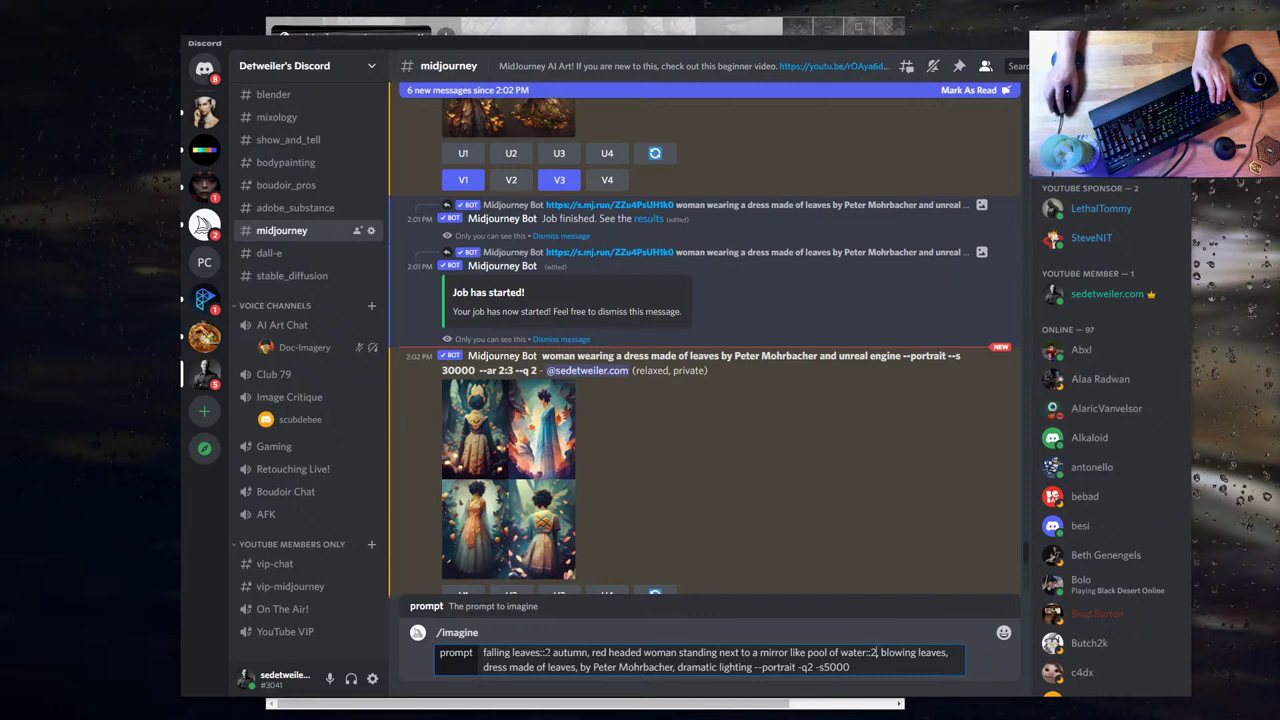
pyautogui.click(549, 652)
pyautogui.press('BackSpace')
pyautogui.write('1')
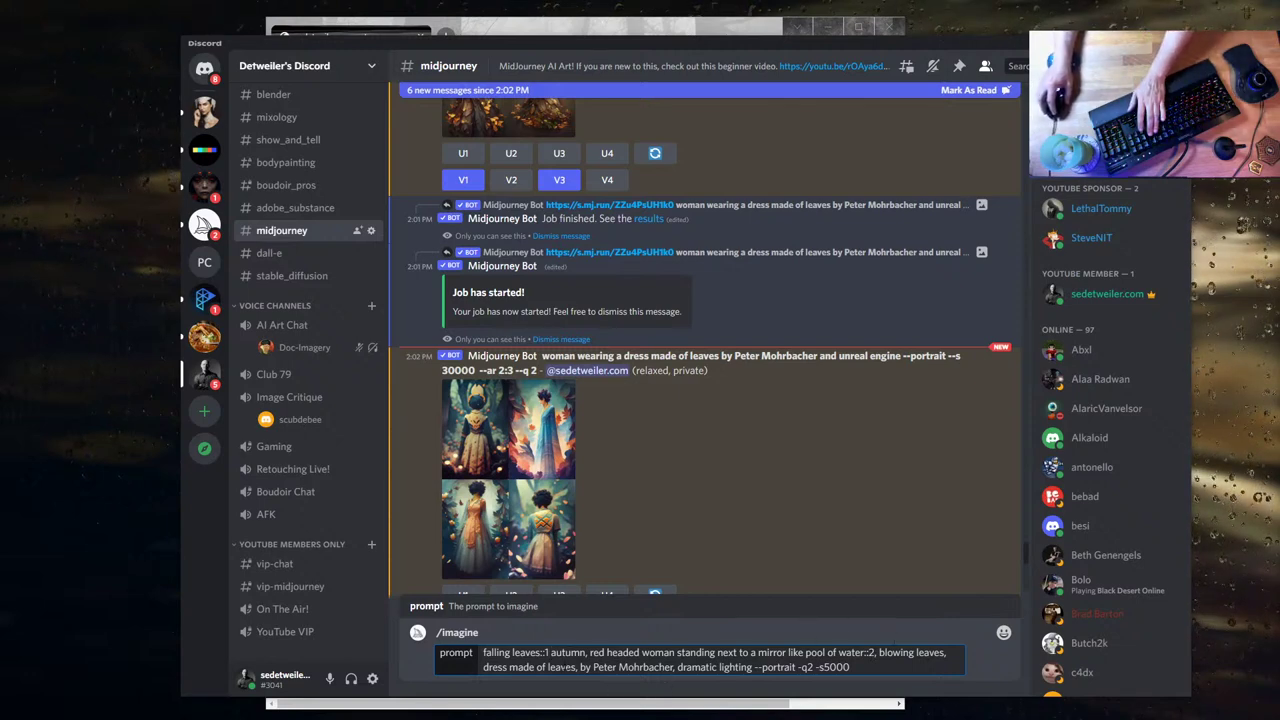
pyautogui.press('BackSpace')
pyautogui.press('BackSpace')
pyautogui.press('BackSpace')
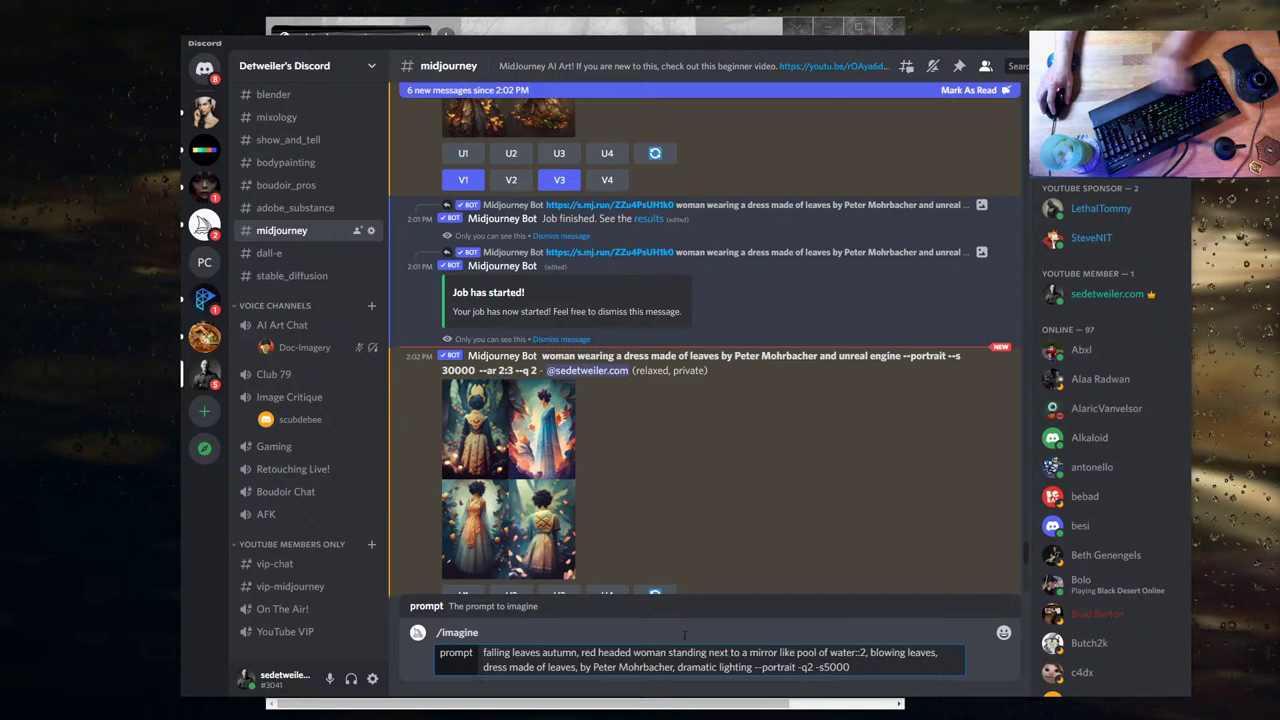
pyautogui.write(',')
pyautogui.click(869, 652)
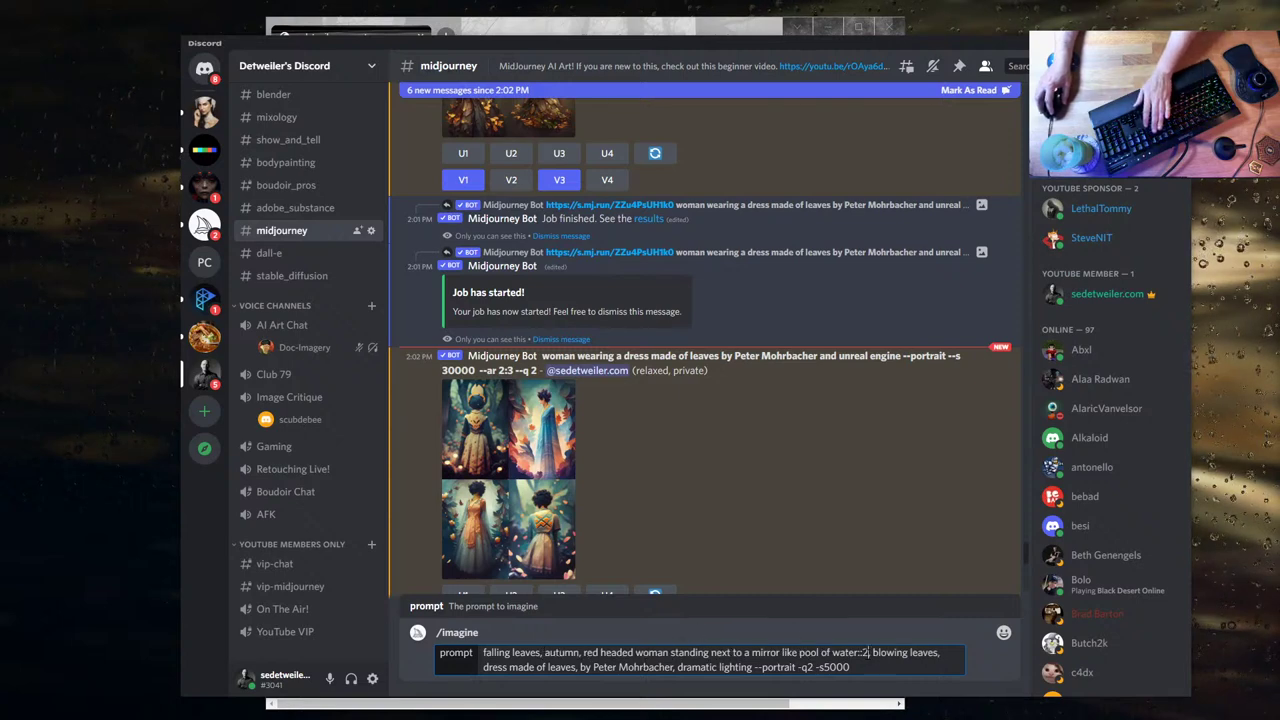
pyautogui.hotkey('shift', 'Left')
pyautogui.hotkey('shift', 'Left')
pyautogui.press('BackSpace')
pyautogui.press('BackSpace')
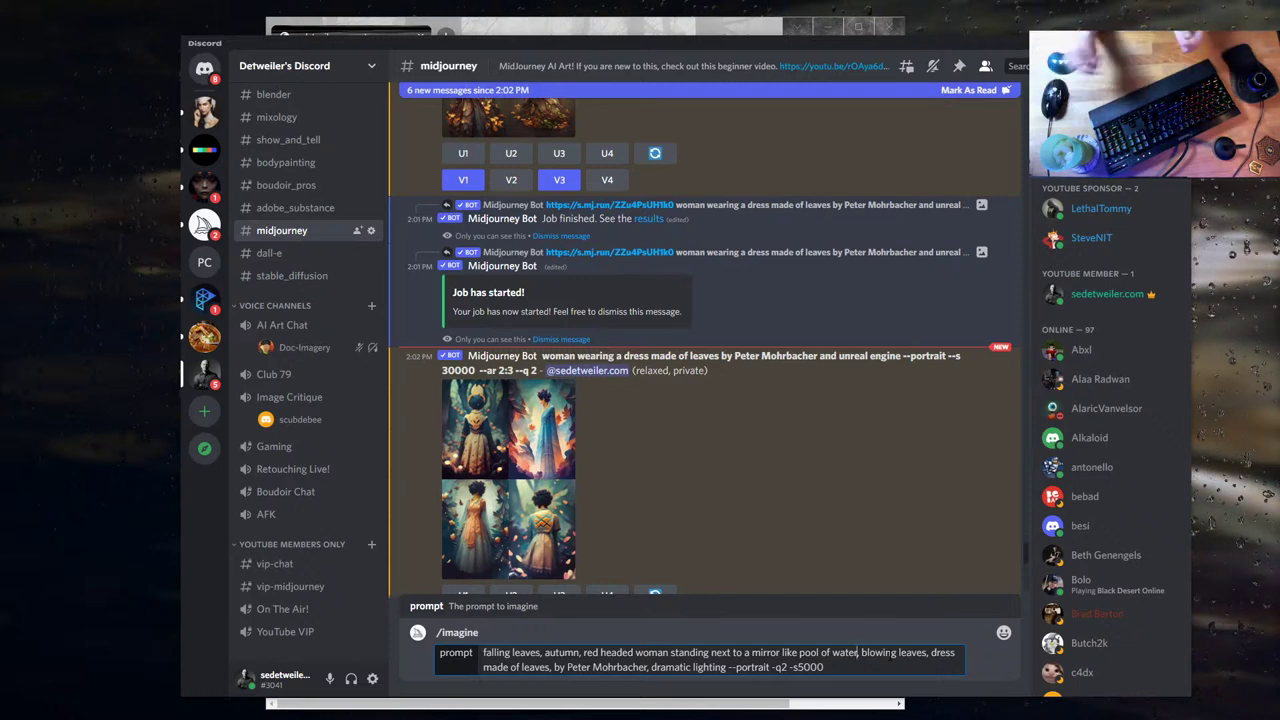
pyautogui.click(858, 652)
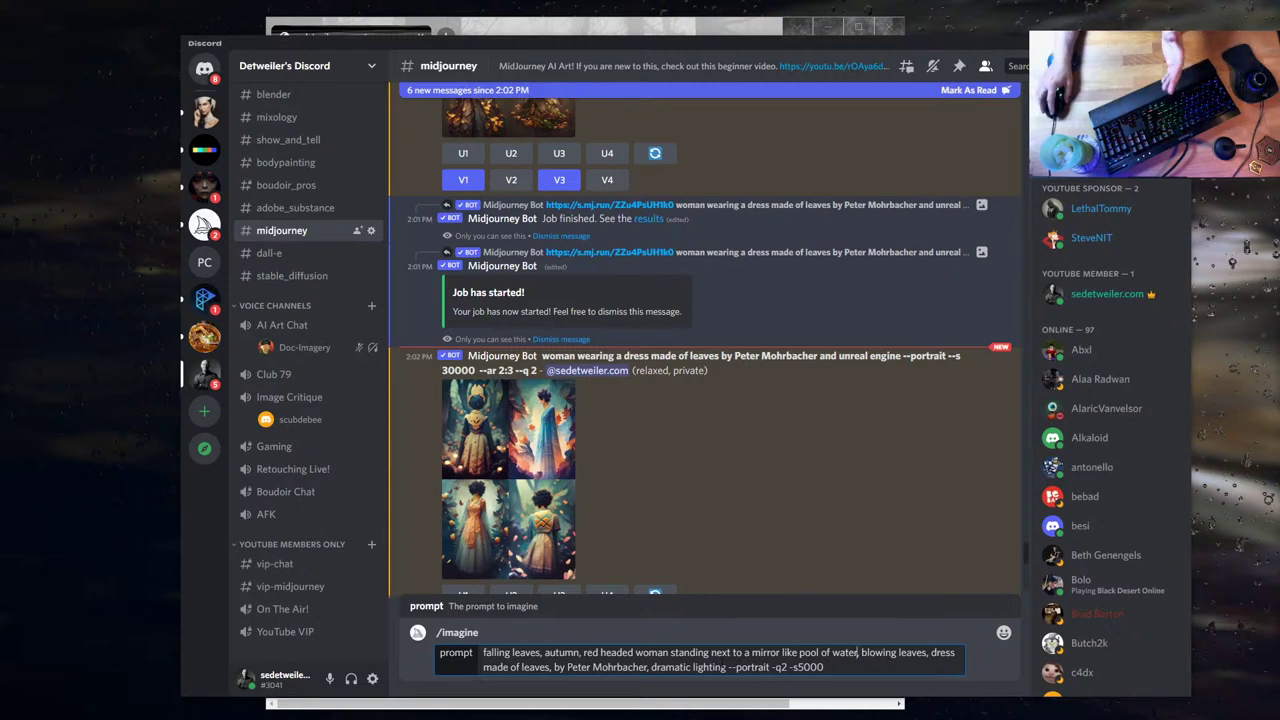
pyautogui.write(',')
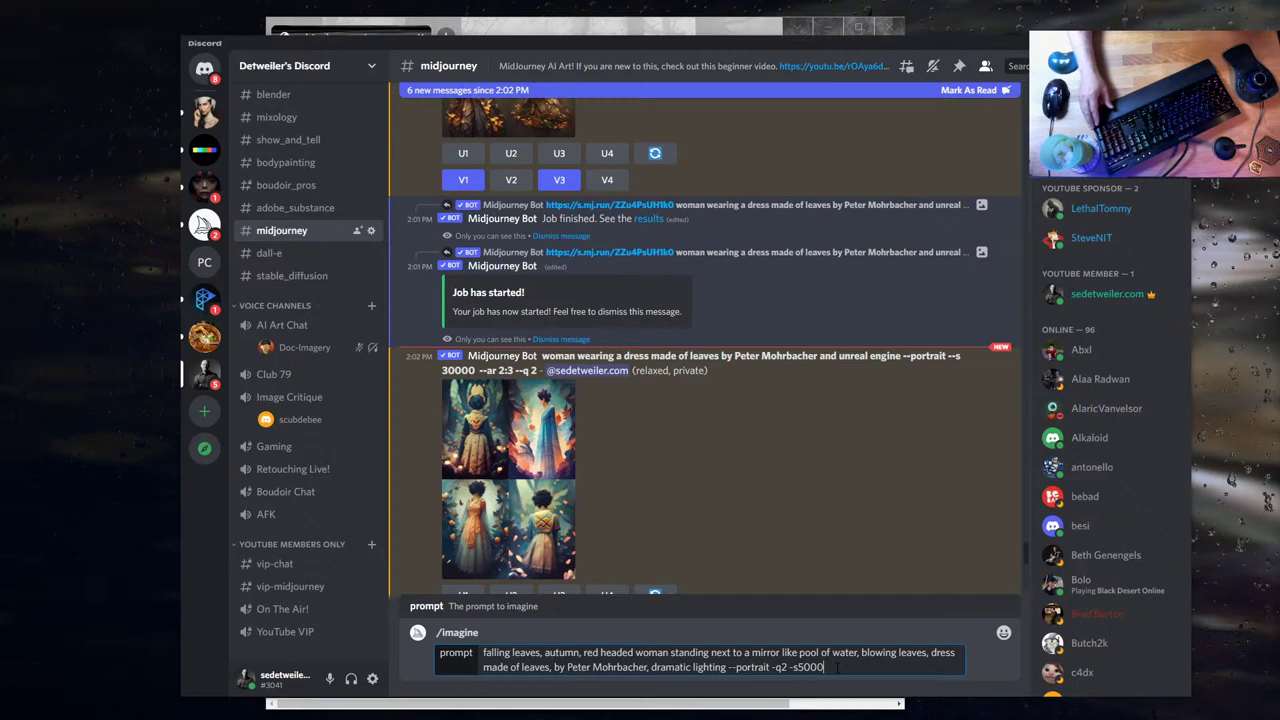
# - Send the falling-leaves /imagine prompt, then preview two earlier leaf-dress grids
pyautogui.press('Return')
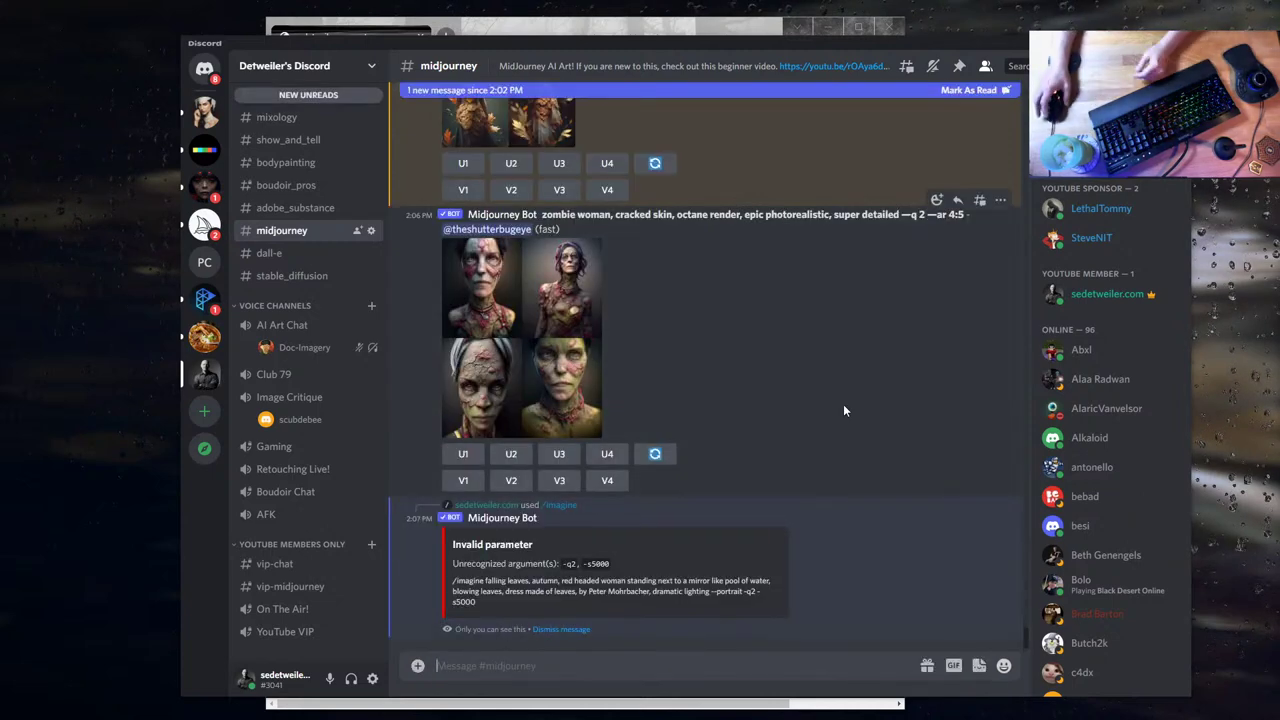
pyautogui.scroll(1, 735, 370)
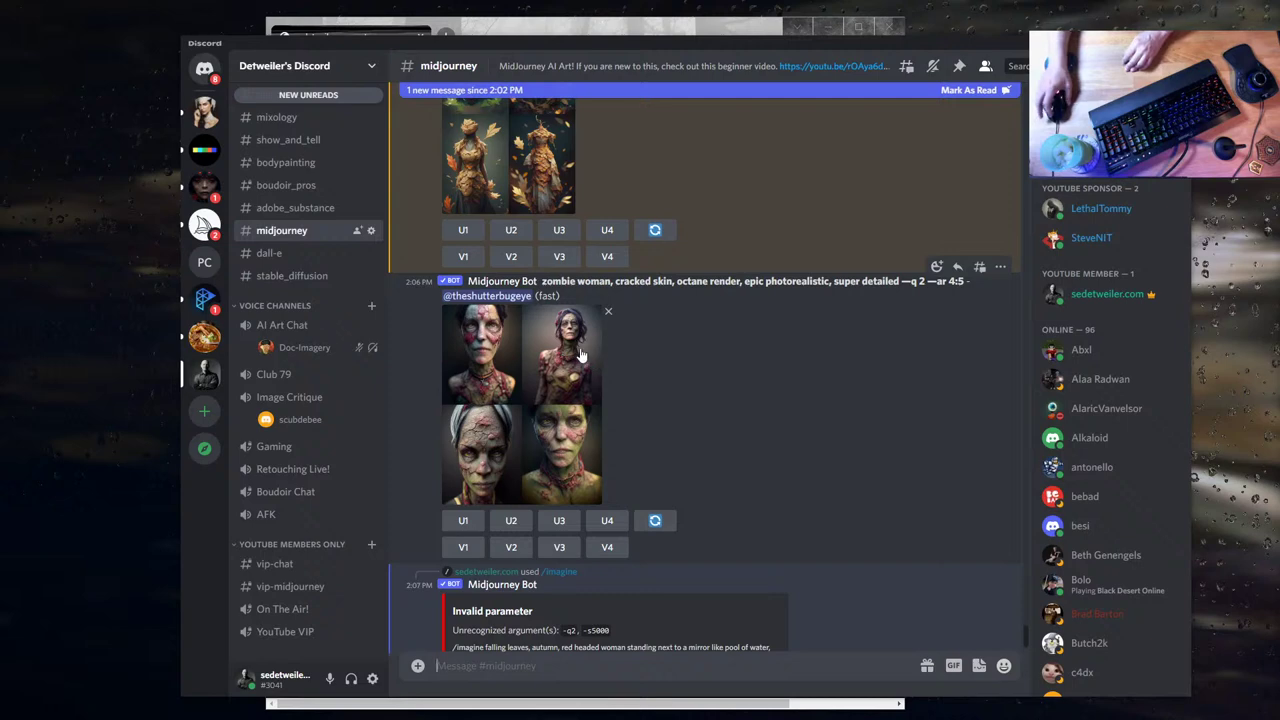
pyautogui.scroll(5, 731, 389)
pyautogui.click(540, 395)
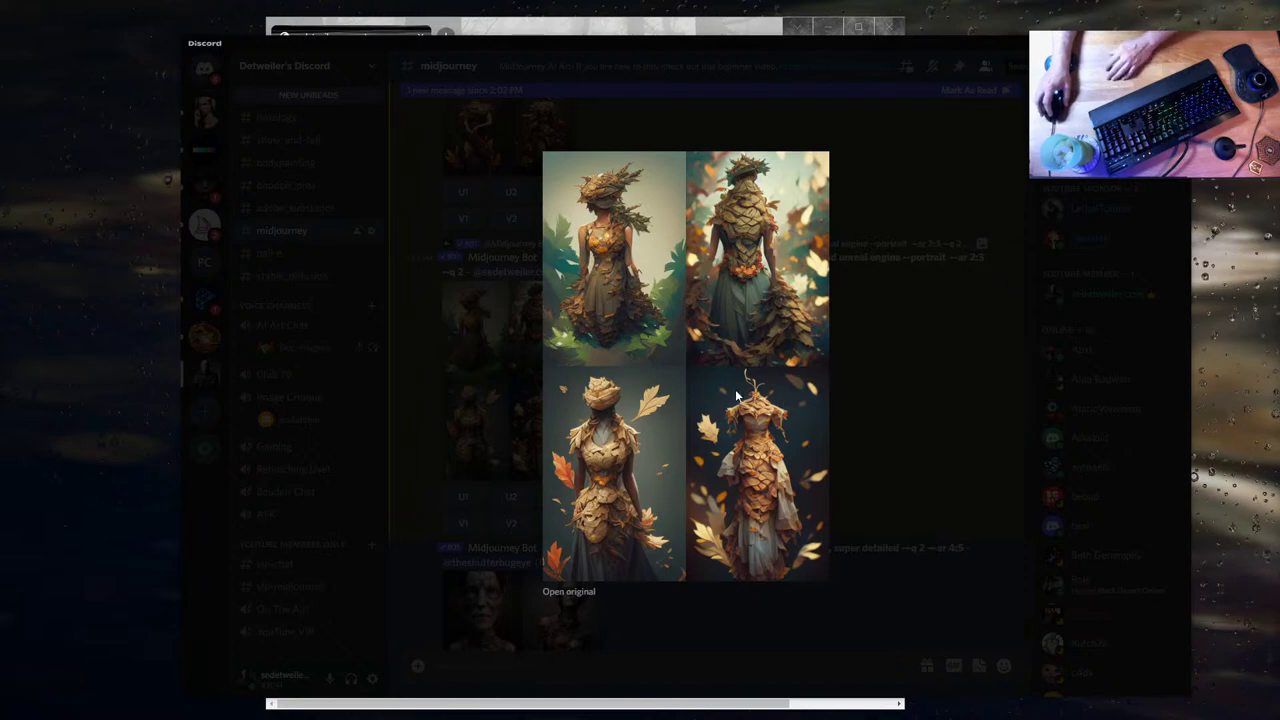
pyautogui.click(854, 409)
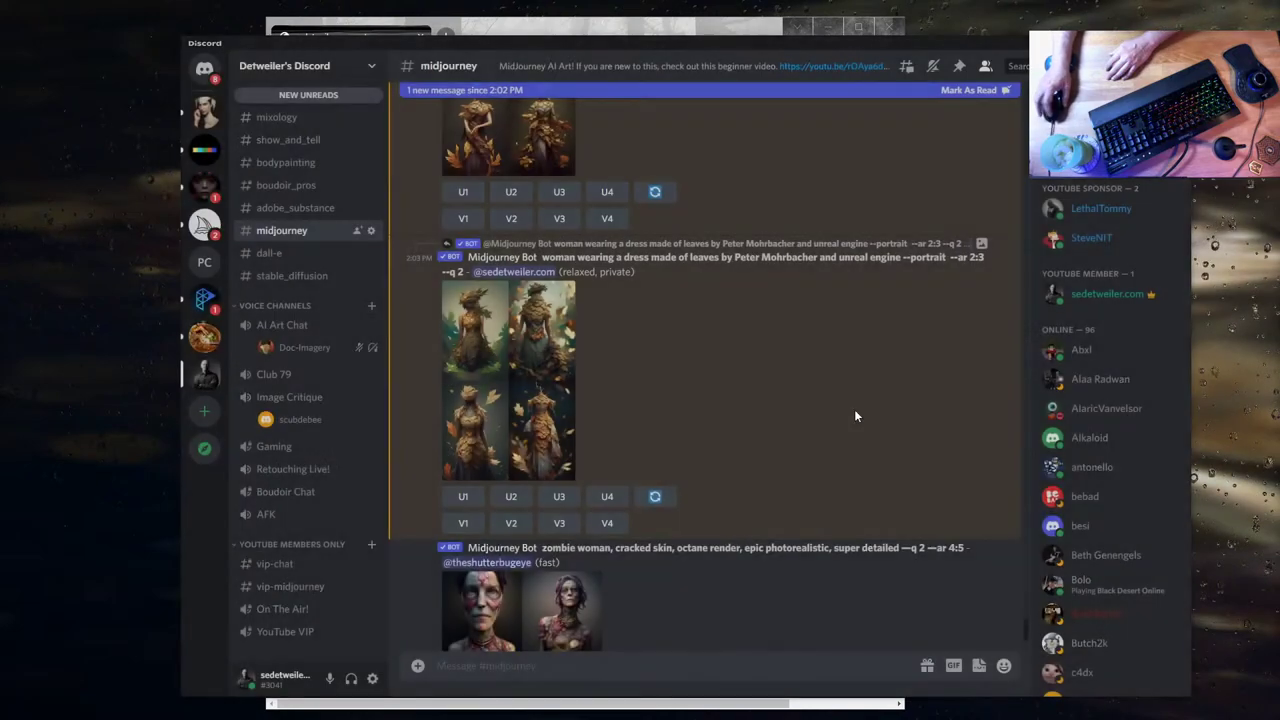
pyautogui.click(502, 352)
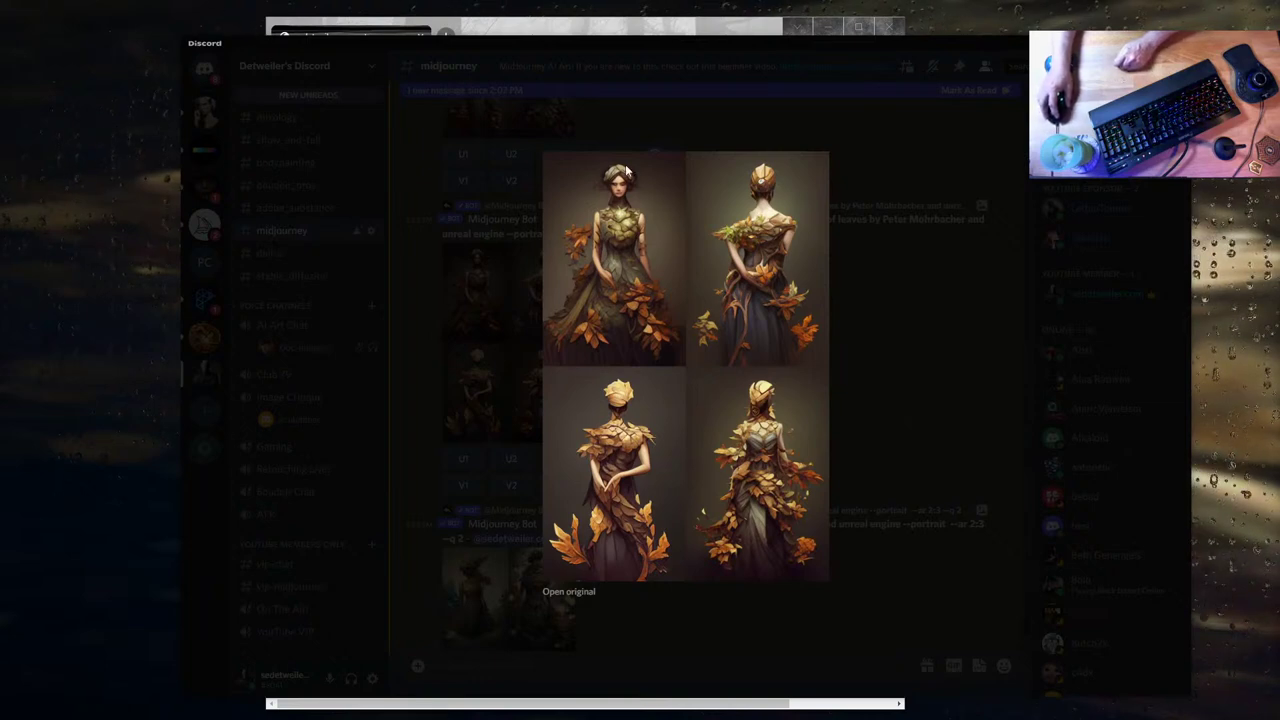
pyautogui.click(921, 364)
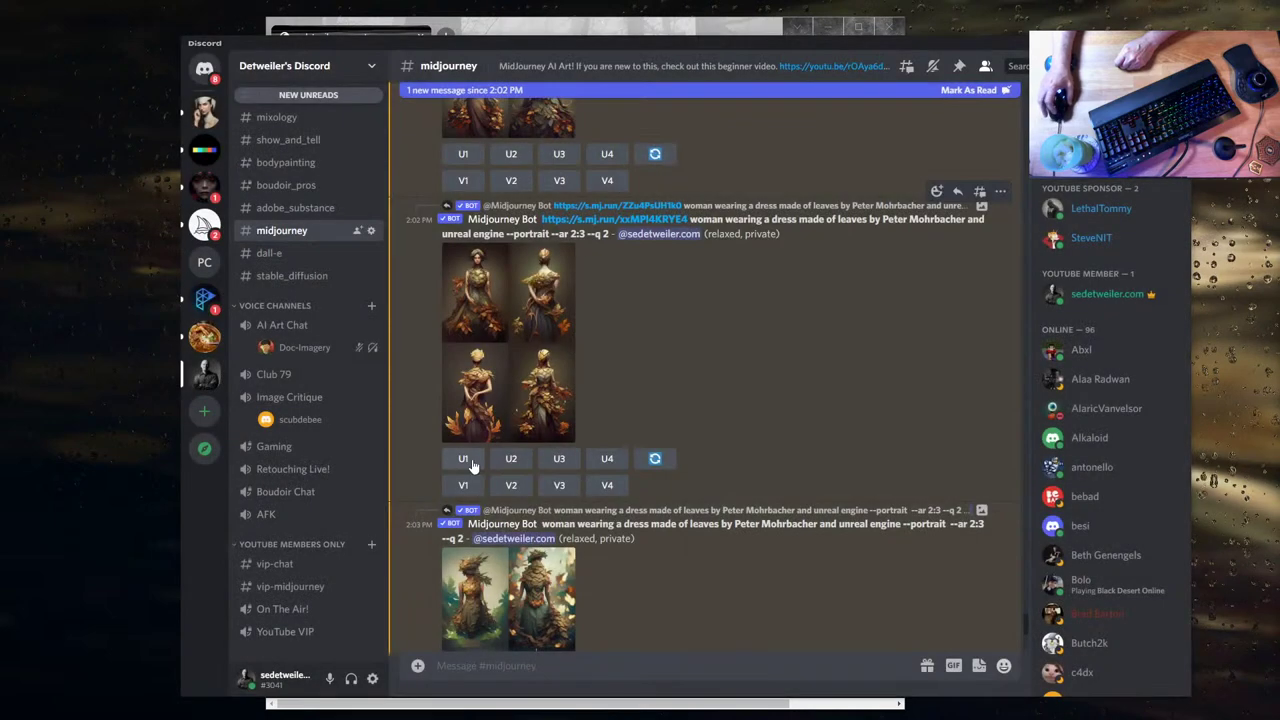
# - Request U1 and V1 of the earlier grid's first image, then preview the newer dress grids
pyautogui.click(463, 458)
pyautogui.click(463, 485)
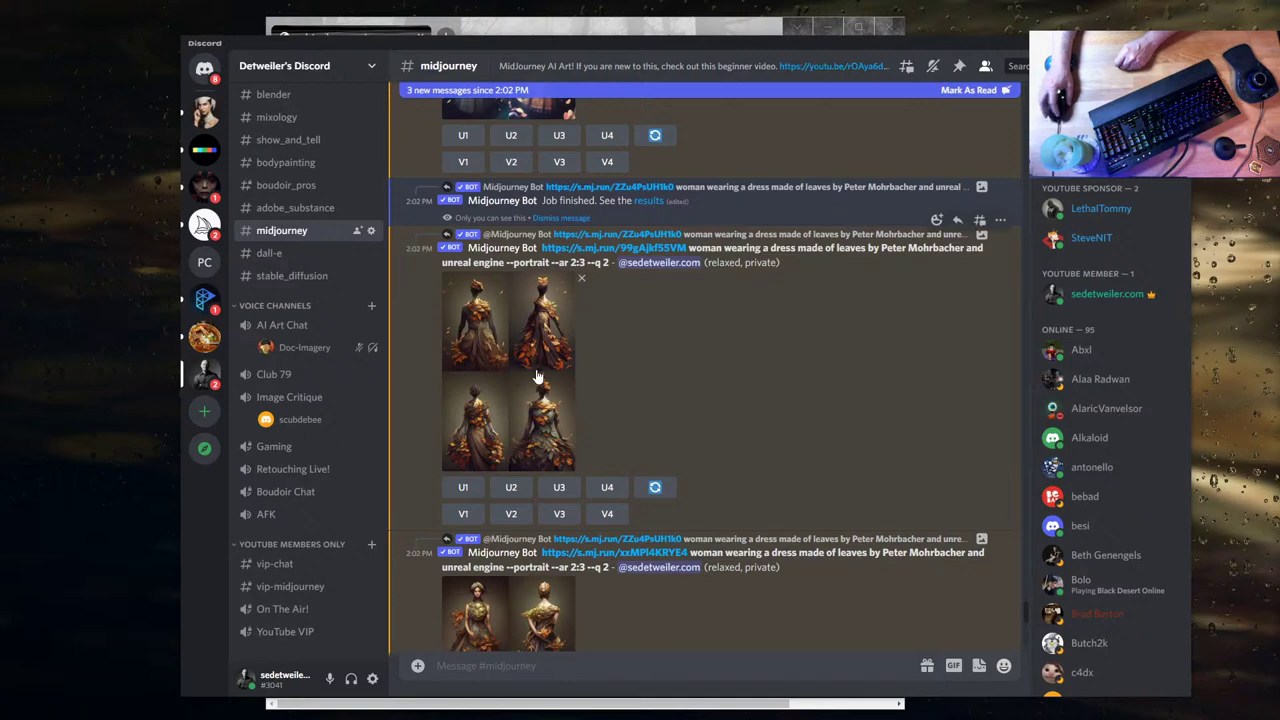
pyautogui.click(508, 370)
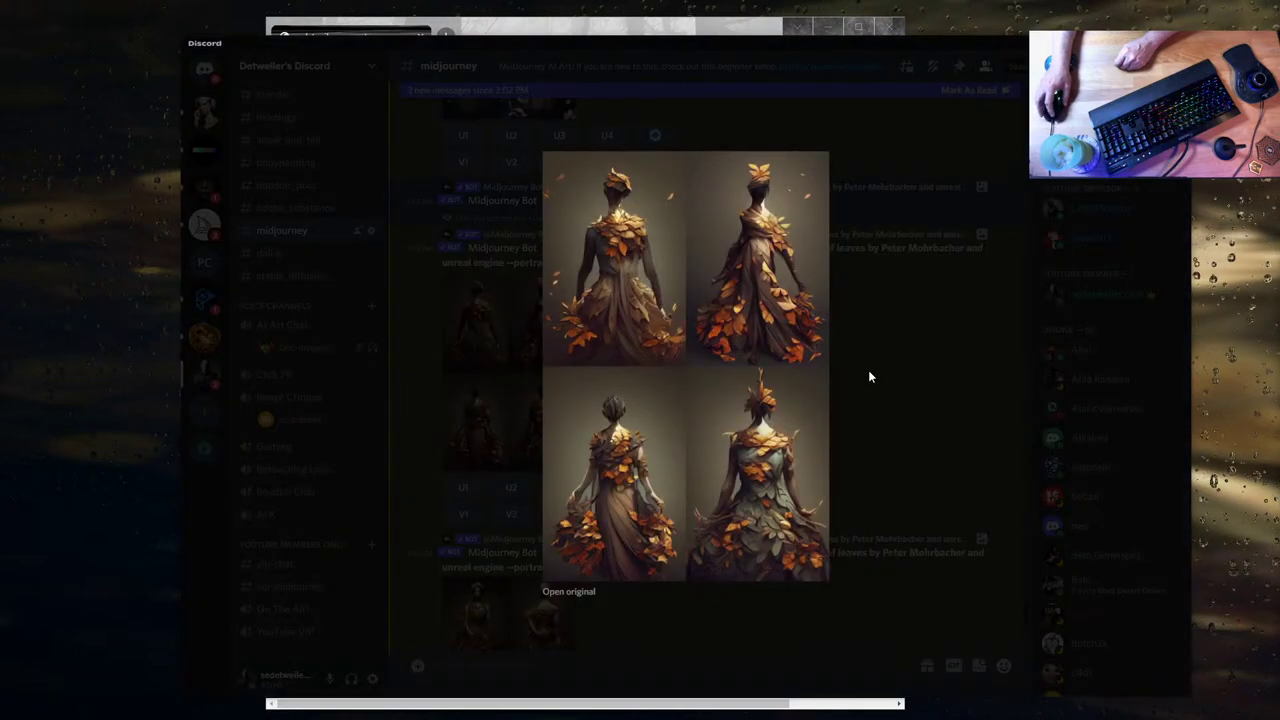
pyautogui.click(868, 377)
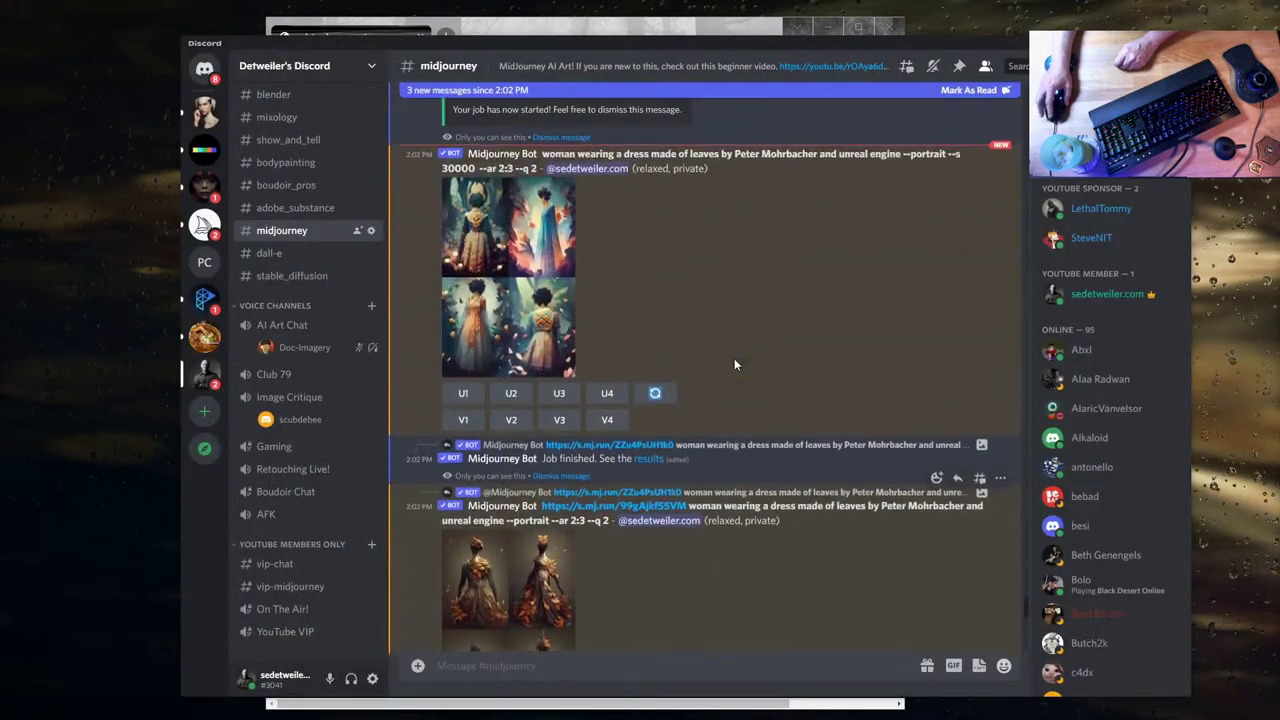
pyautogui.click(495, 280)
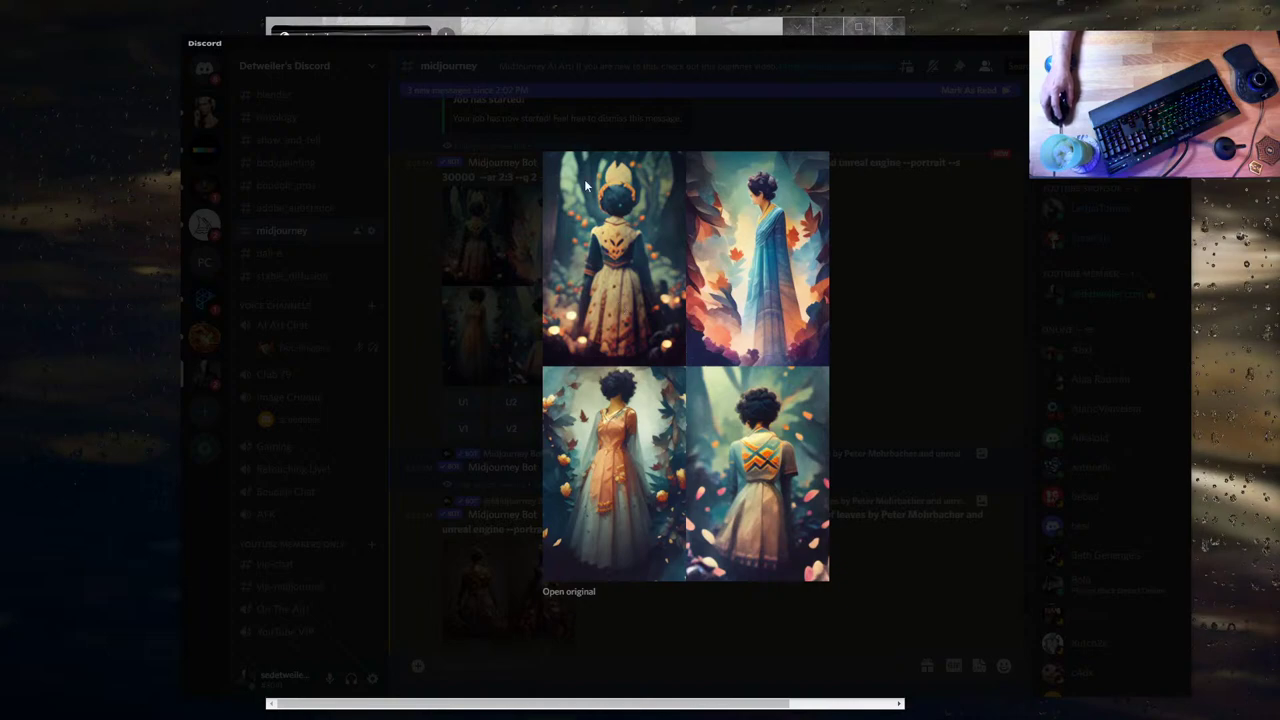
pyautogui.click(921, 294)
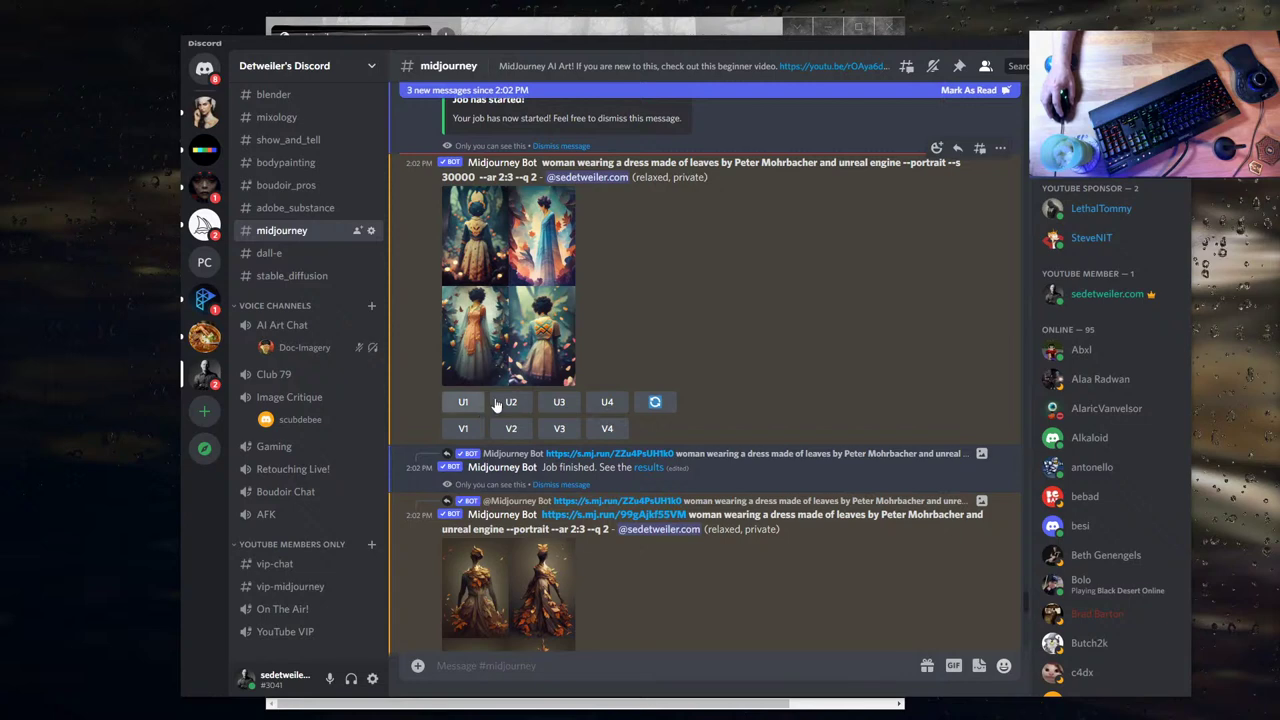
# - Request variations and upscales on the colourful-dress grid, then upscale image 2 of the earlier leaf-dress grid
pyautogui.click(463, 428)
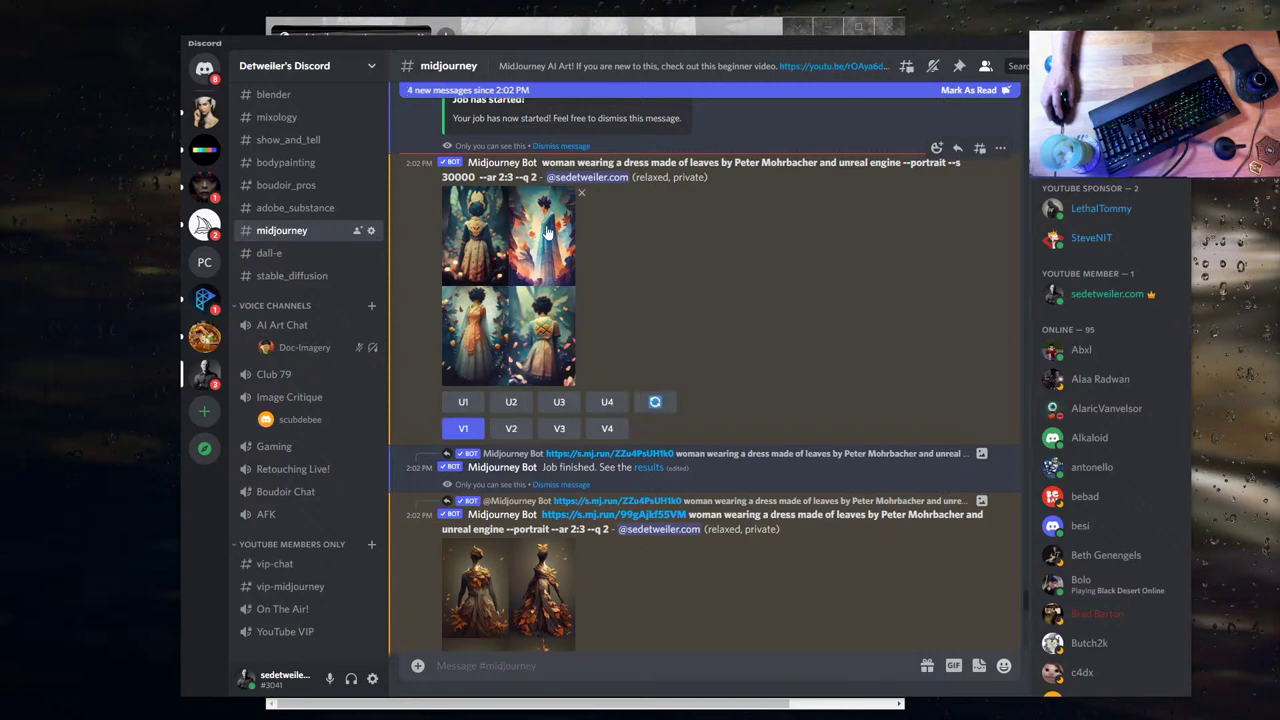
pyautogui.click(512, 430)
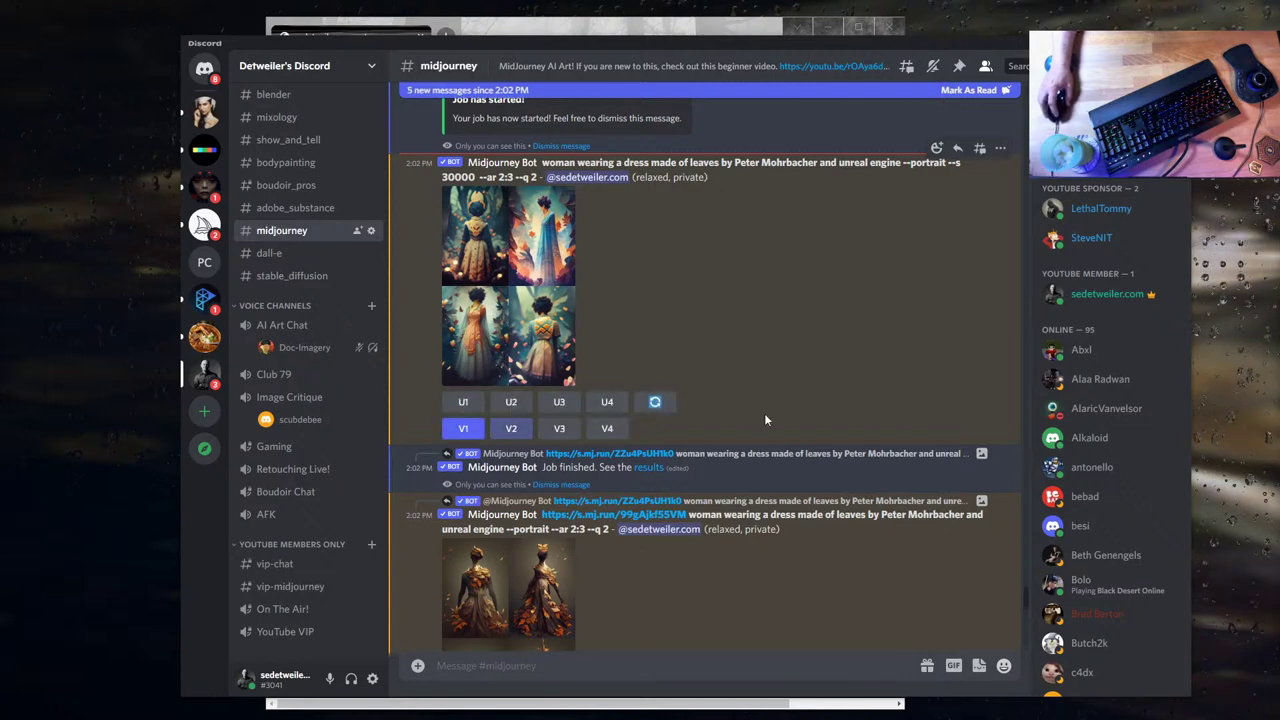
pyautogui.click(511, 402)
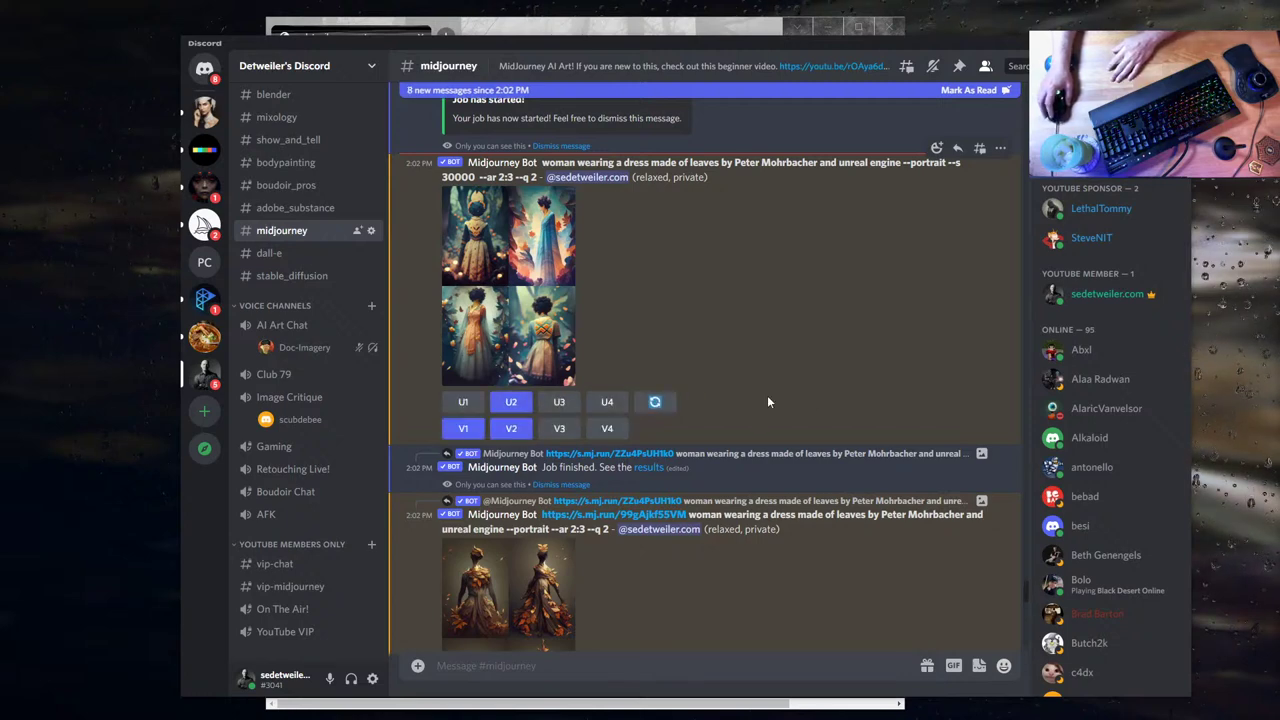
pyautogui.scroll(5, 767, 395)
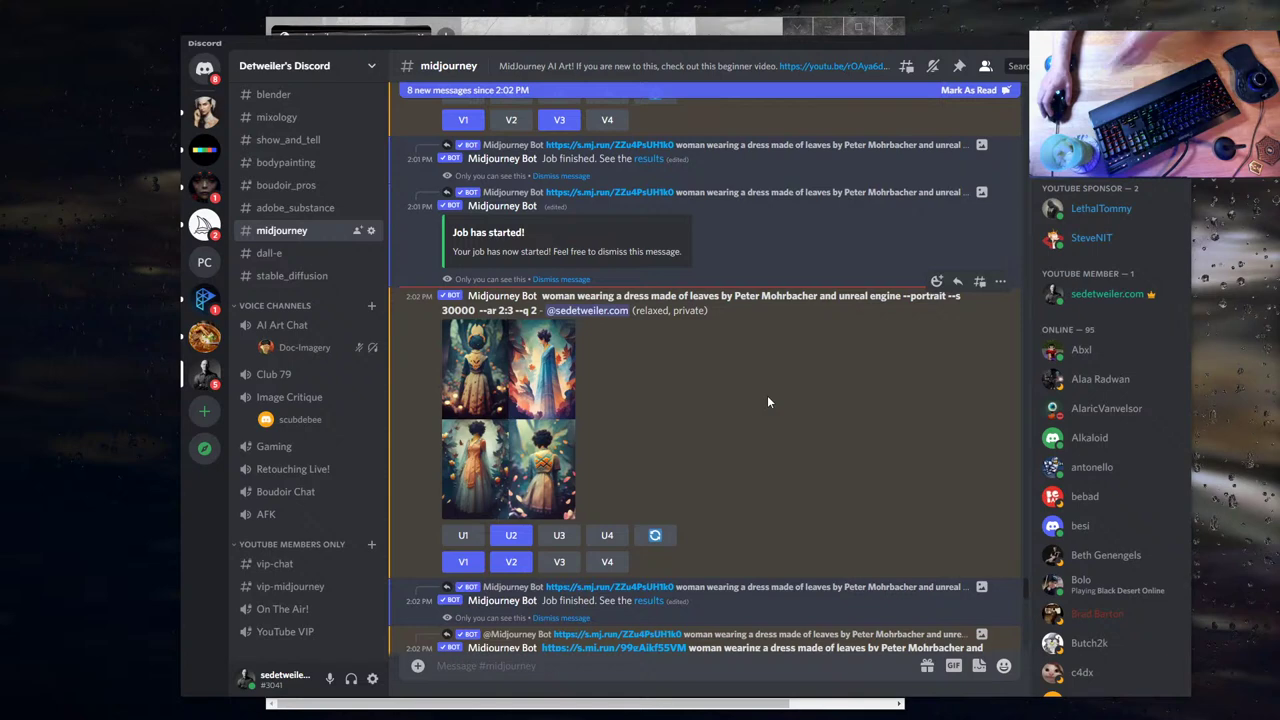
pyautogui.scroll(3, 764, 396)
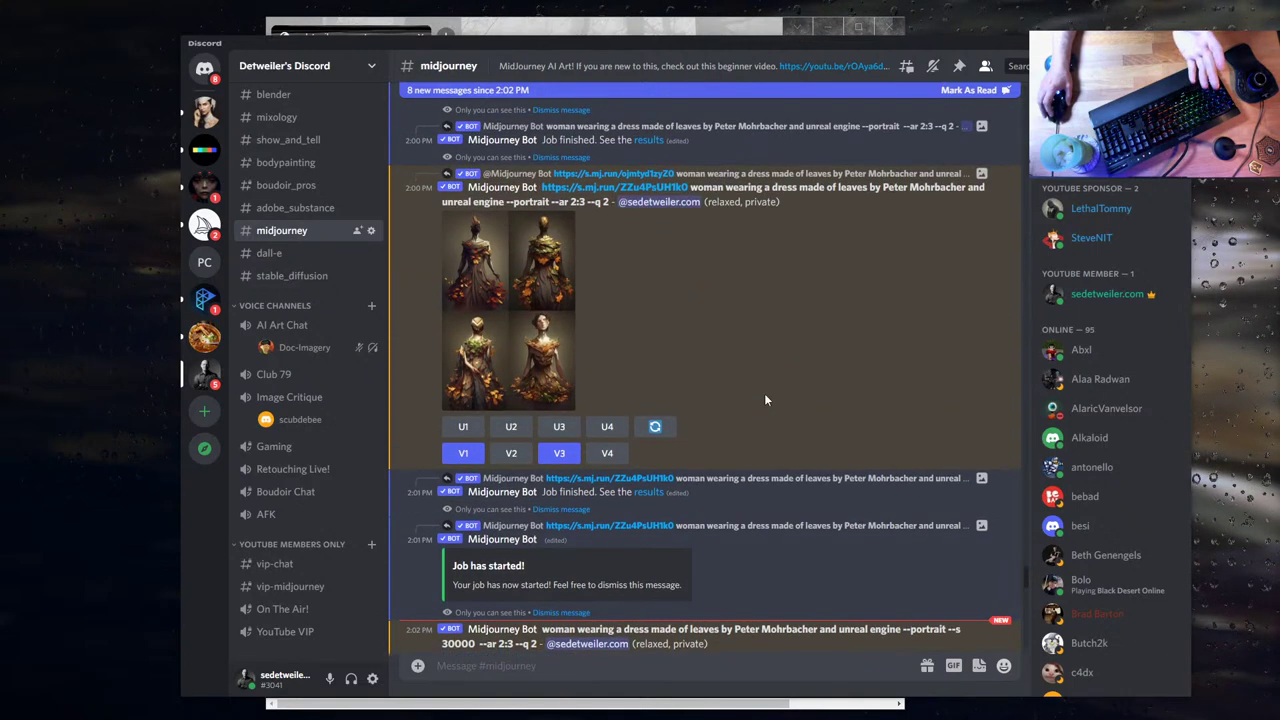
pyautogui.scroll(5, 764, 400)
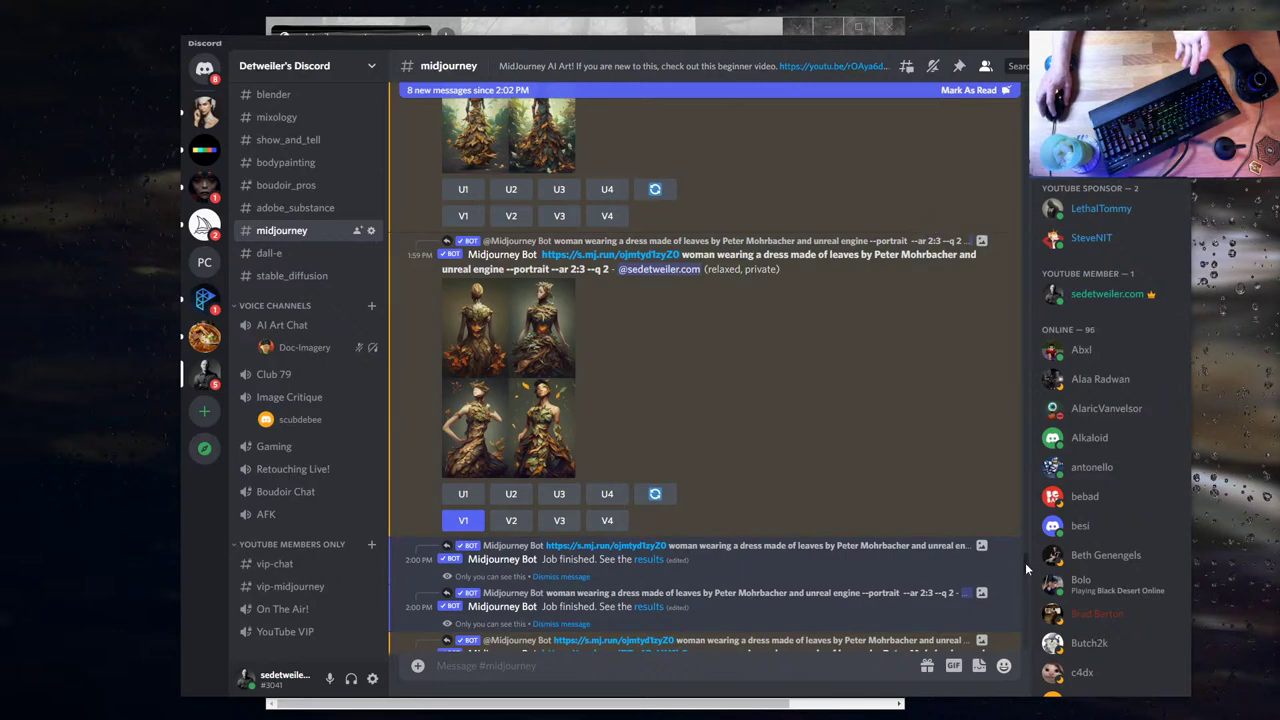
pyautogui.scroll(1, 1025, 562)
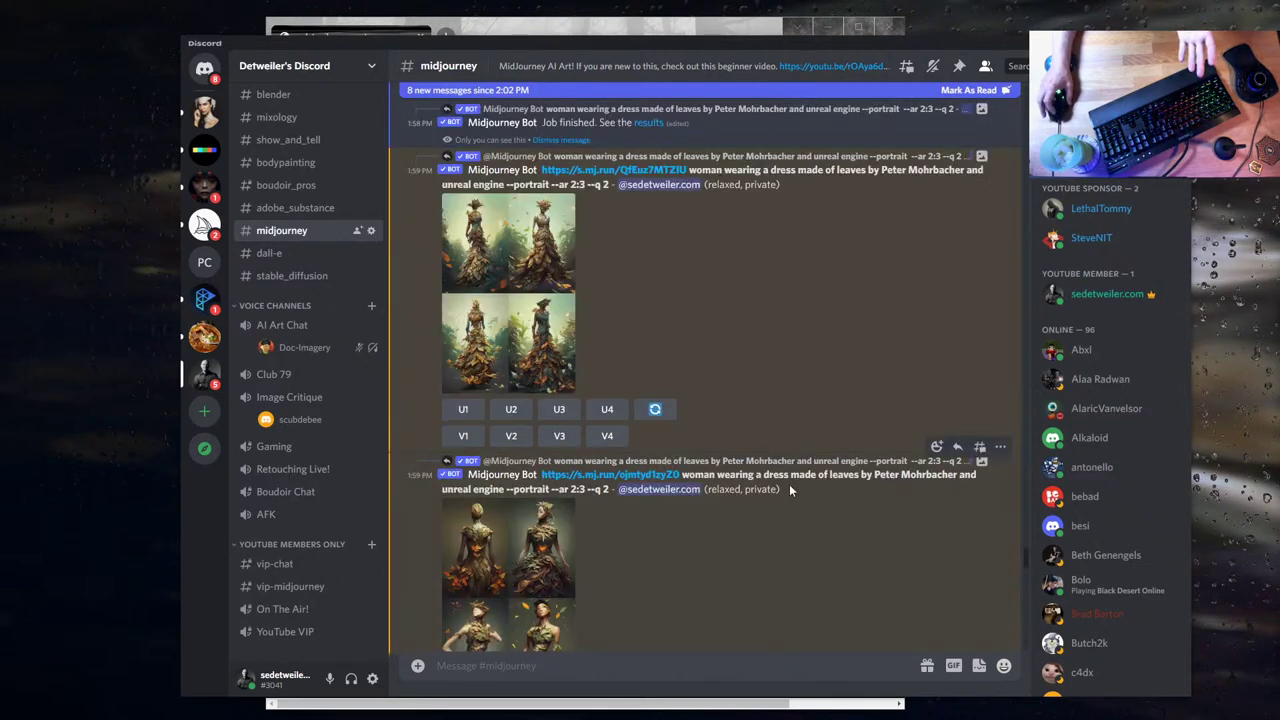
pyautogui.click(470, 350)
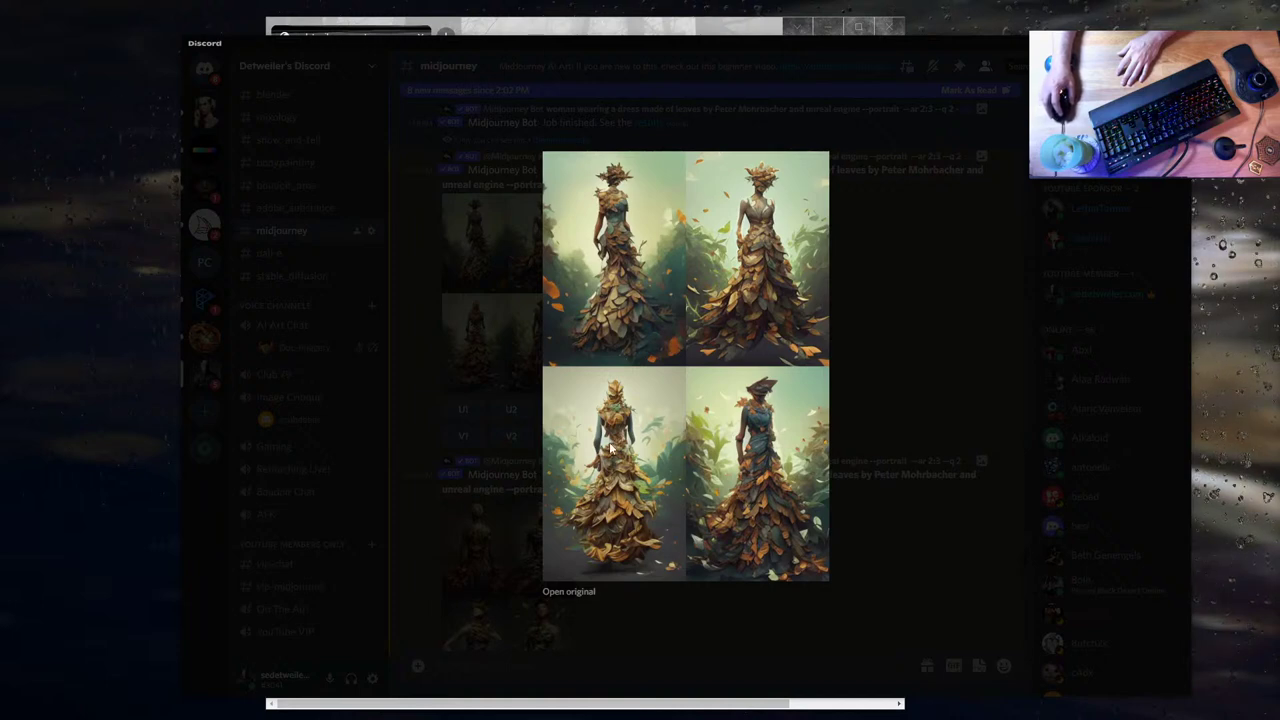
pyautogui.click(907, 290)
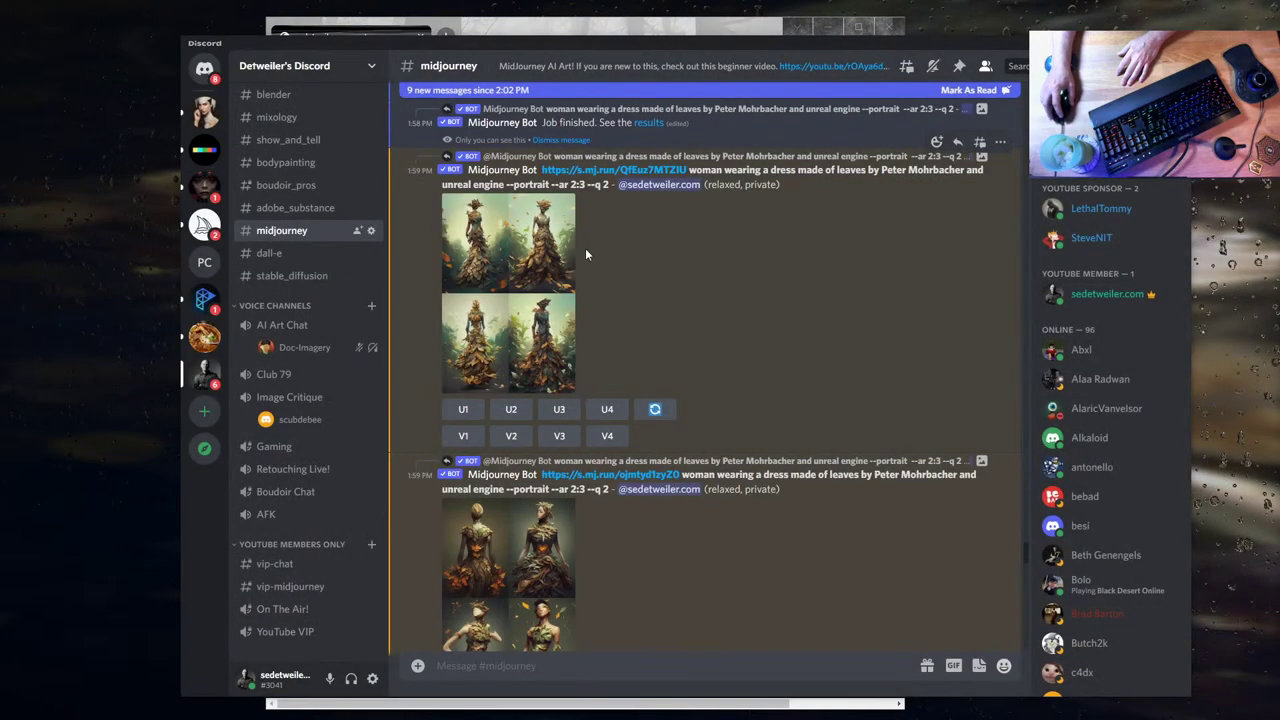
pyautogui.click(521, 419)
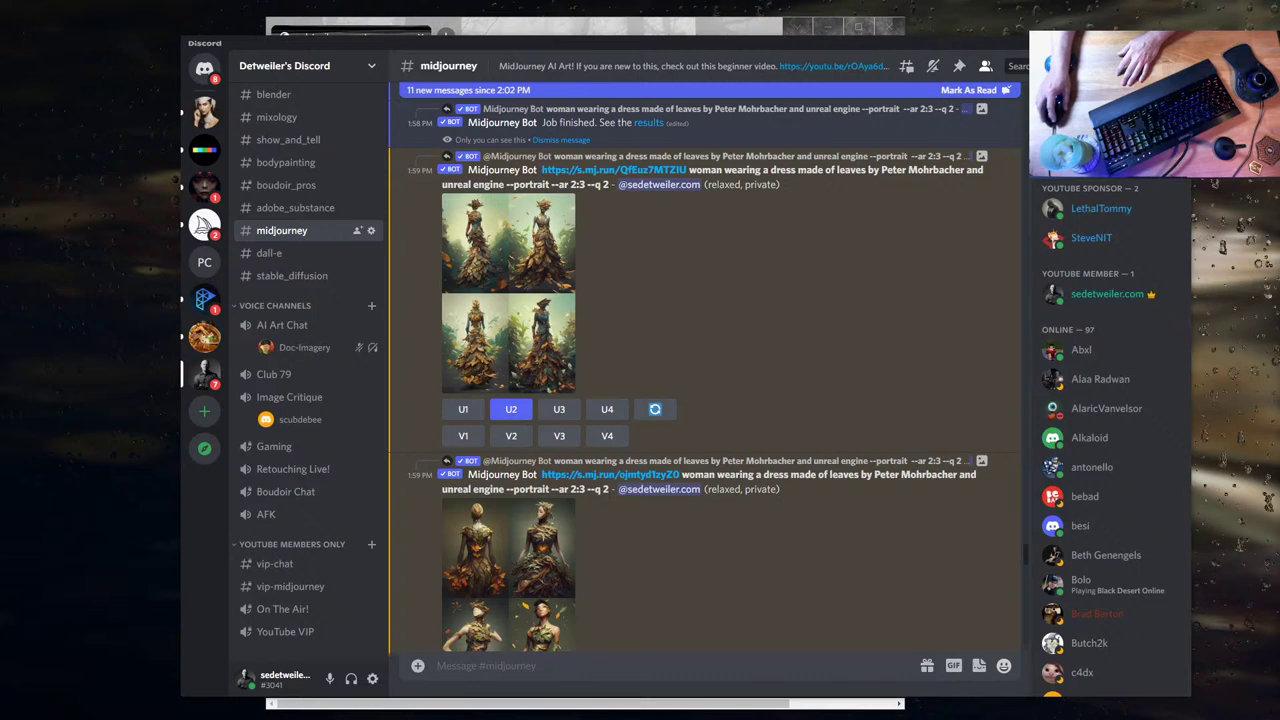
# - Check the Inbox bot mentions, then return to the latest messages in the channel
pyautogui.click(1156, 66)
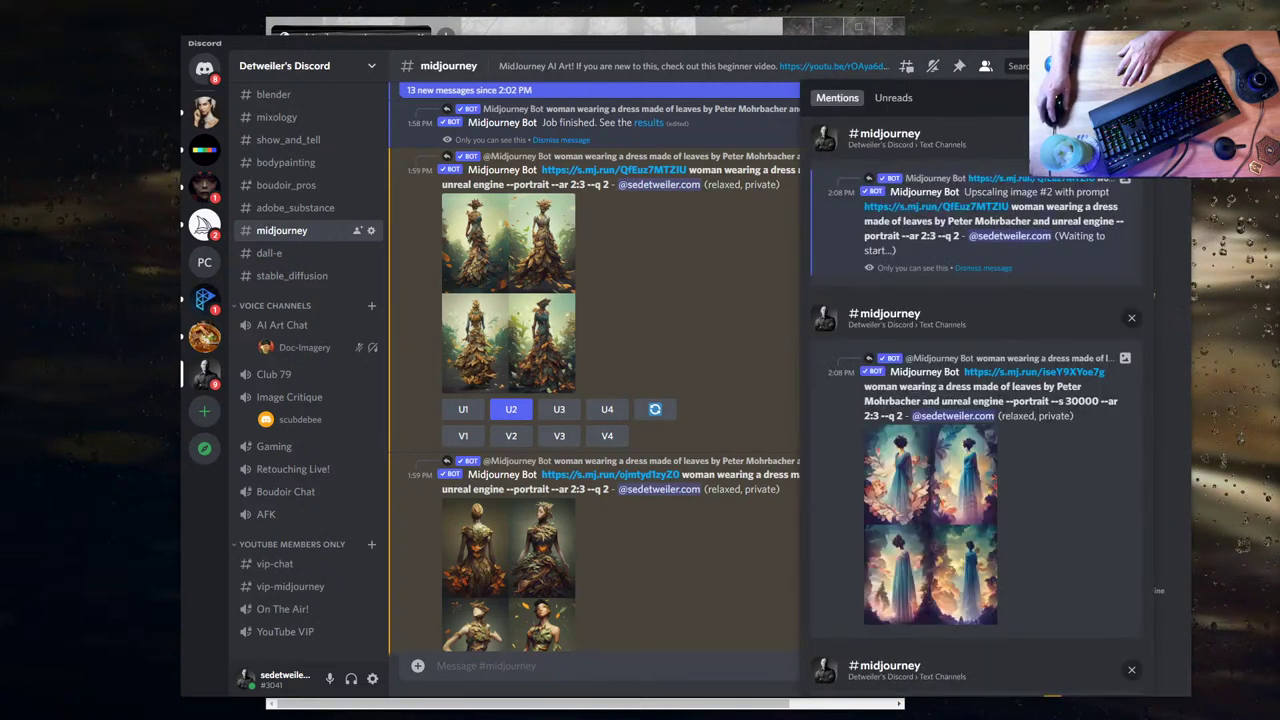
pyautogui.scroll(-10, 975, 400)
pyautogui.click(797, 410)
pyautogui.scroll(-3, 839, 434)
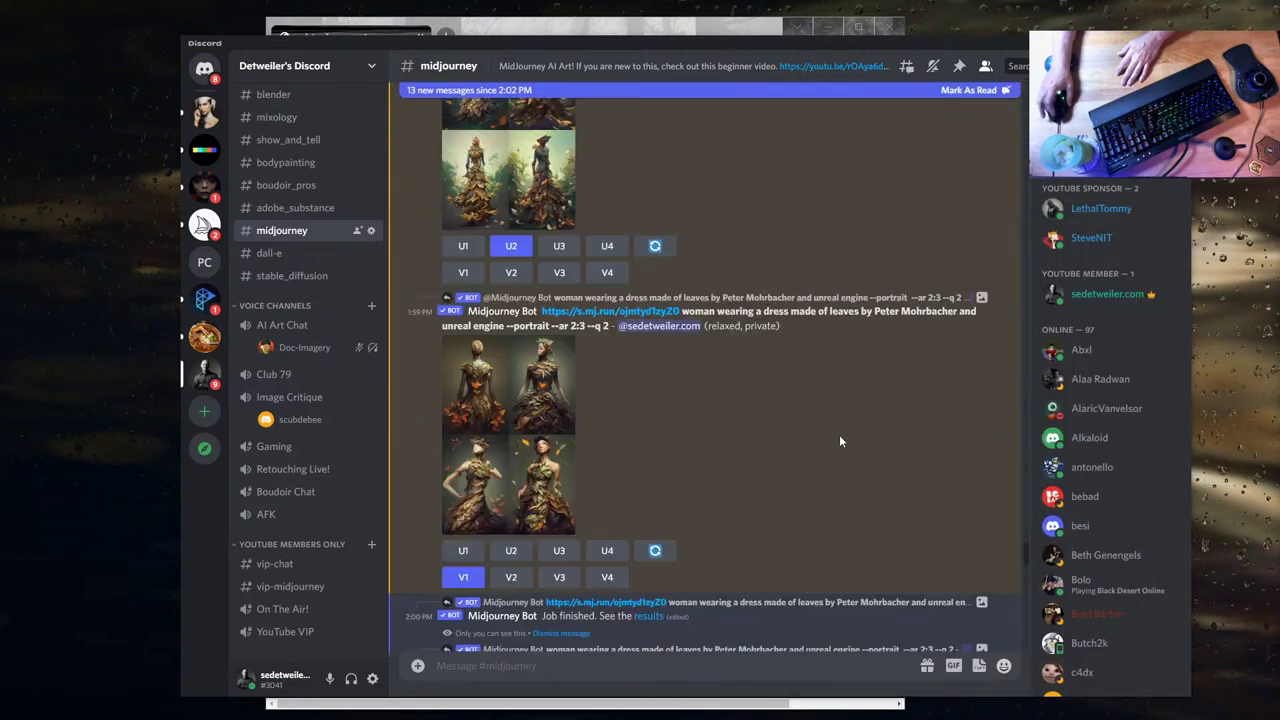
pyautogui.scroll(-10, 839, 438)
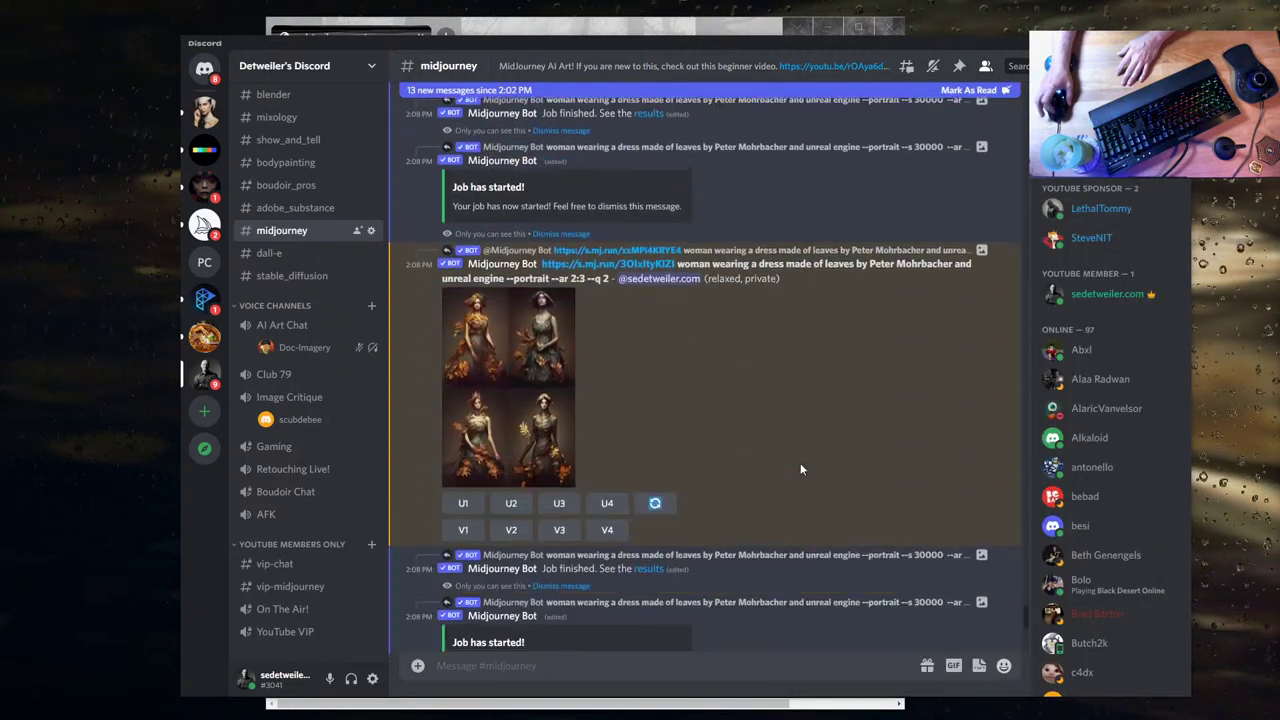
pyautogui.scroll(-2, 800, 463)
# - Preview the newest leaf-dress, back-view forest and blue-robed grids, then upscale blue-robed image 1
pyautogui.click(512, 278)
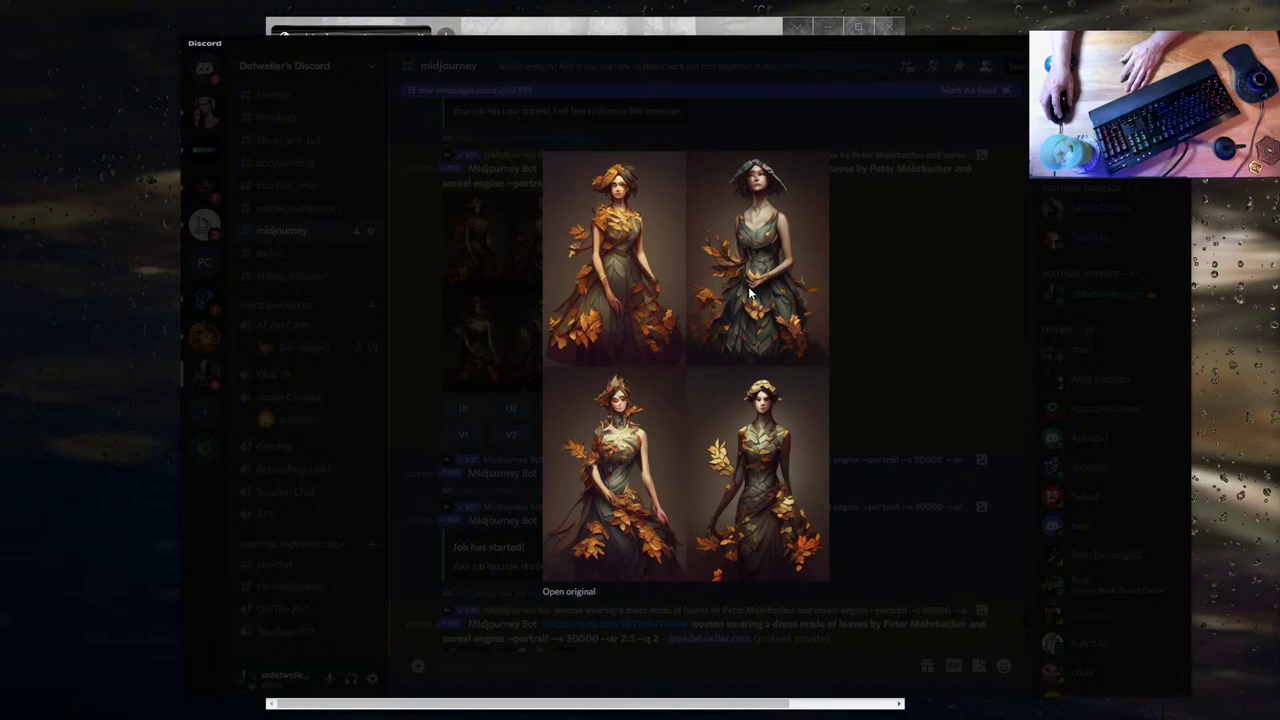
pyautogui.click(860, 296)
pyautogui.scroll(-2, 728, 363)
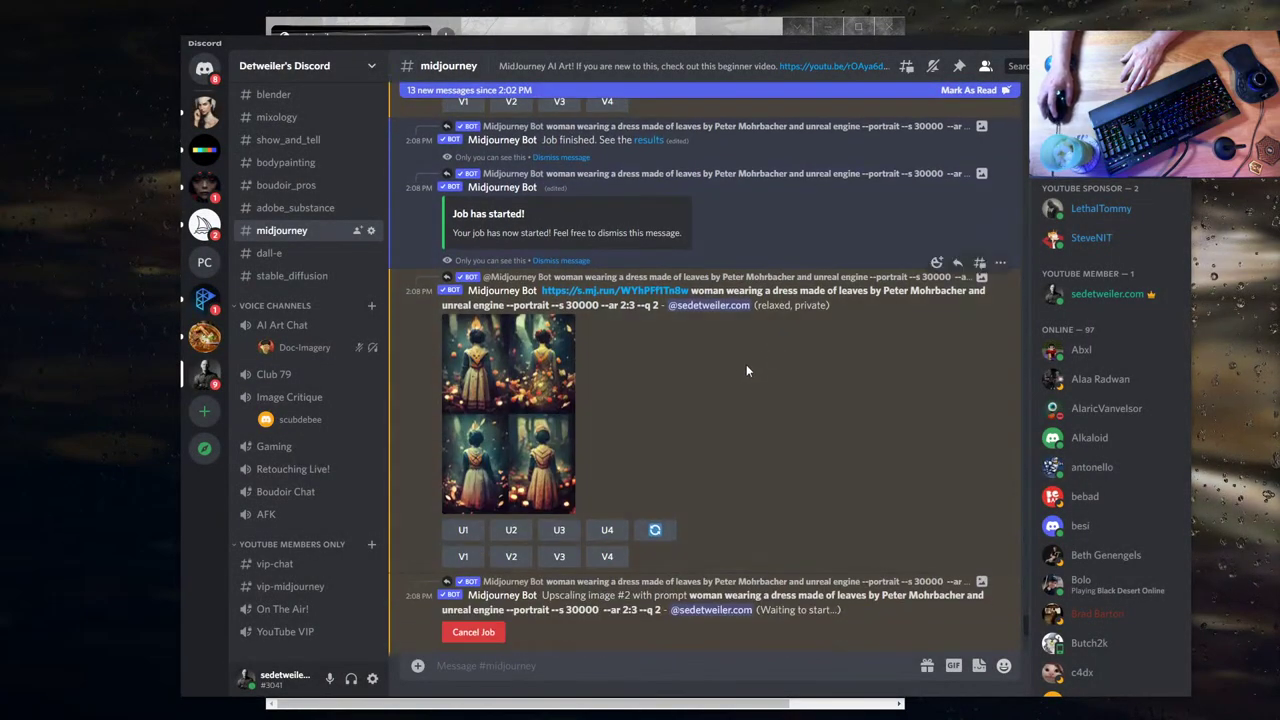
pyautogui.click(537, 380)
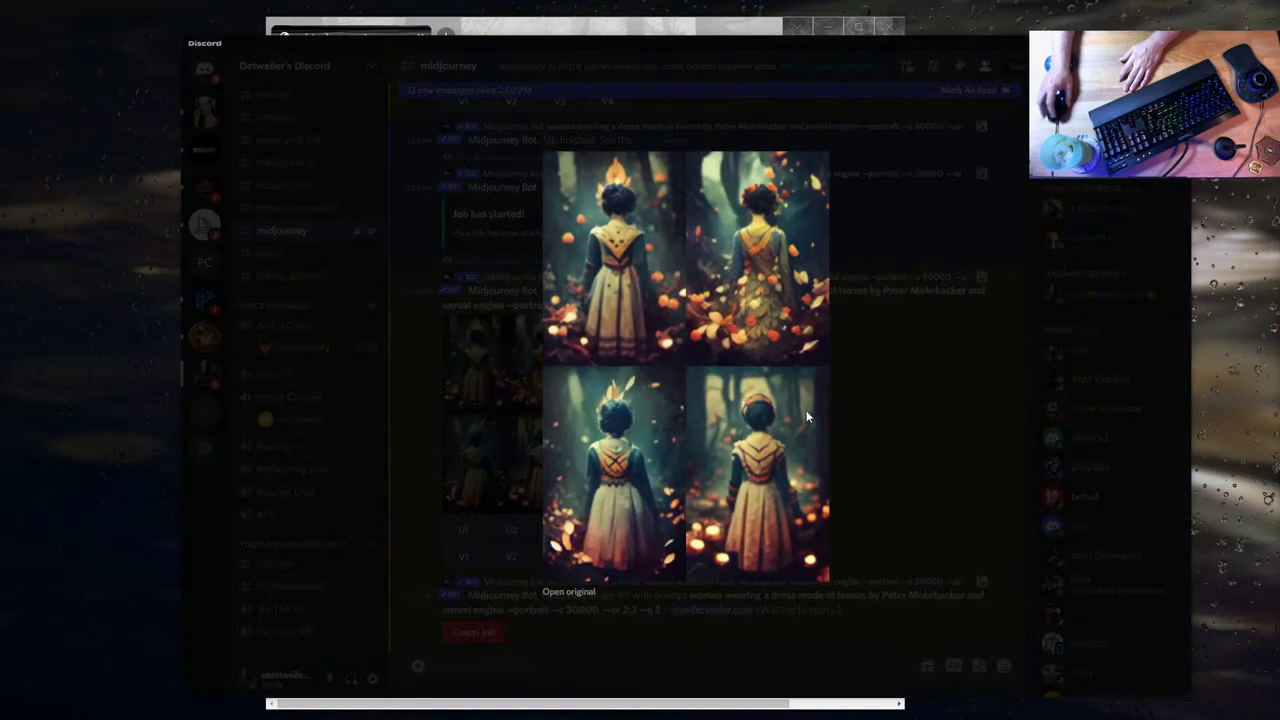
pyautogui.click(859, 402)
pyautogui.click(490, 430)
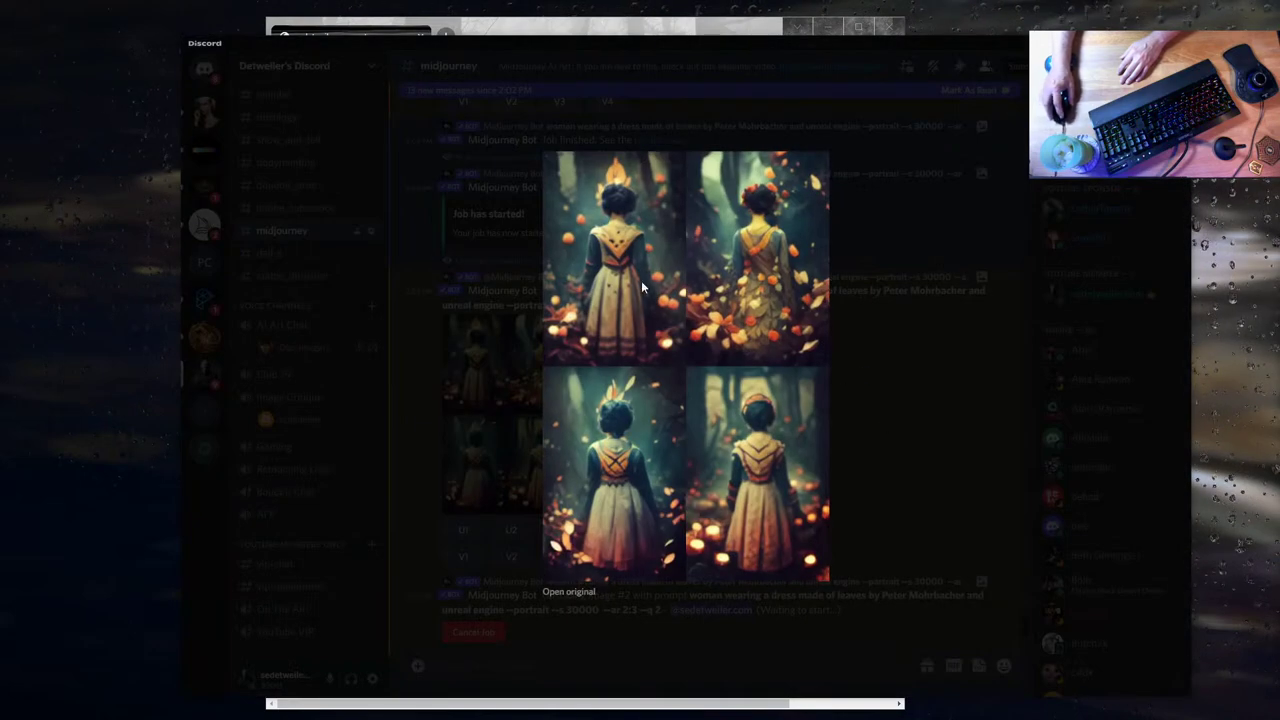
pyautogui.click(886, 418)
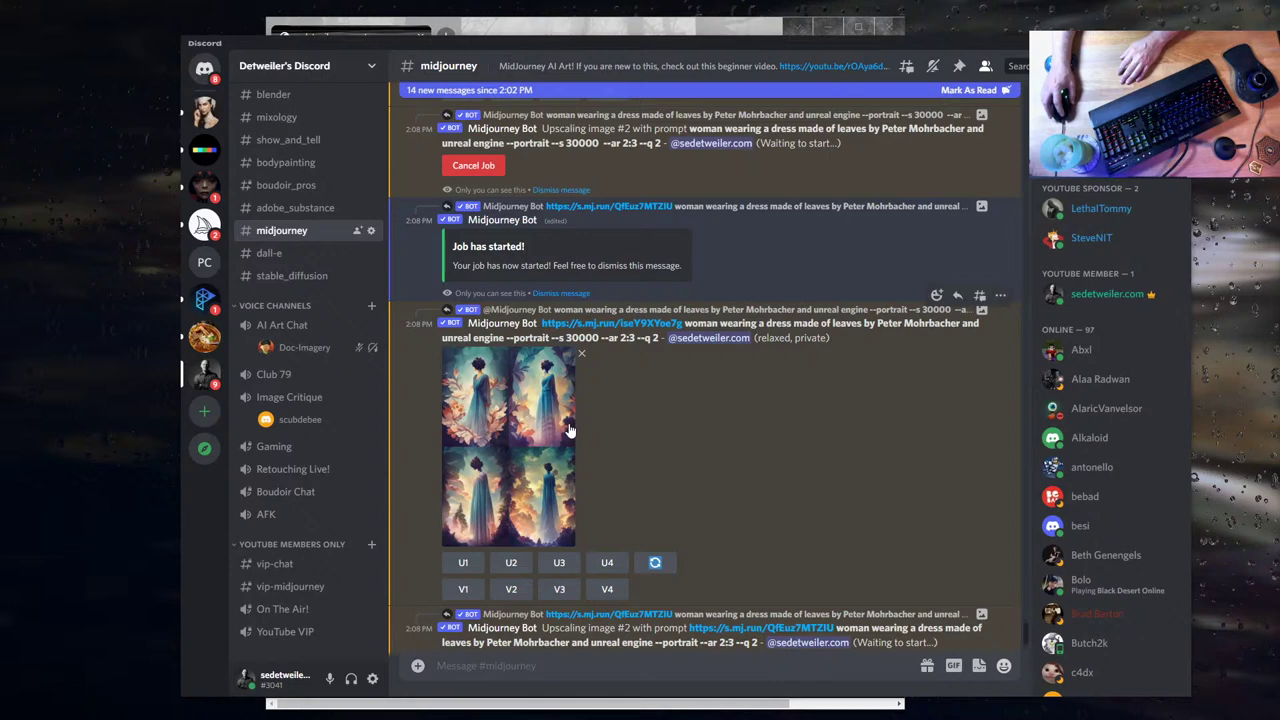
pyautogui.click(514, 451)
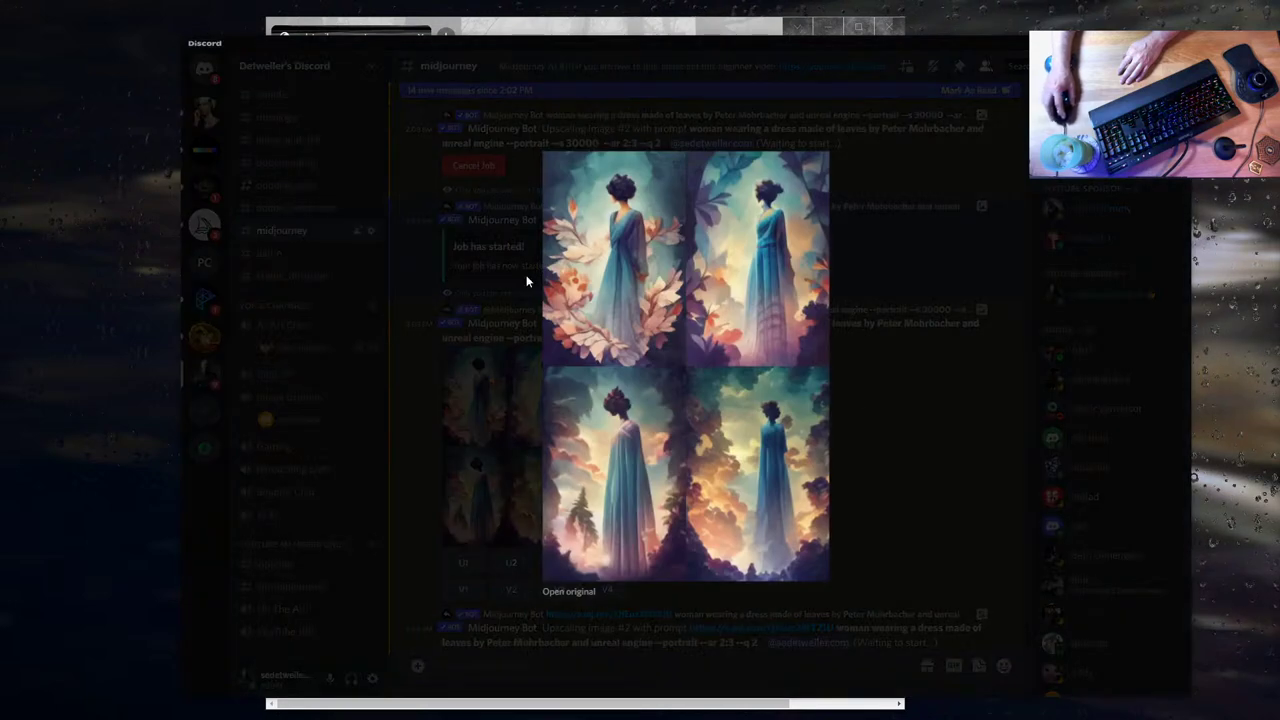
pyautogui.click(955, 448)
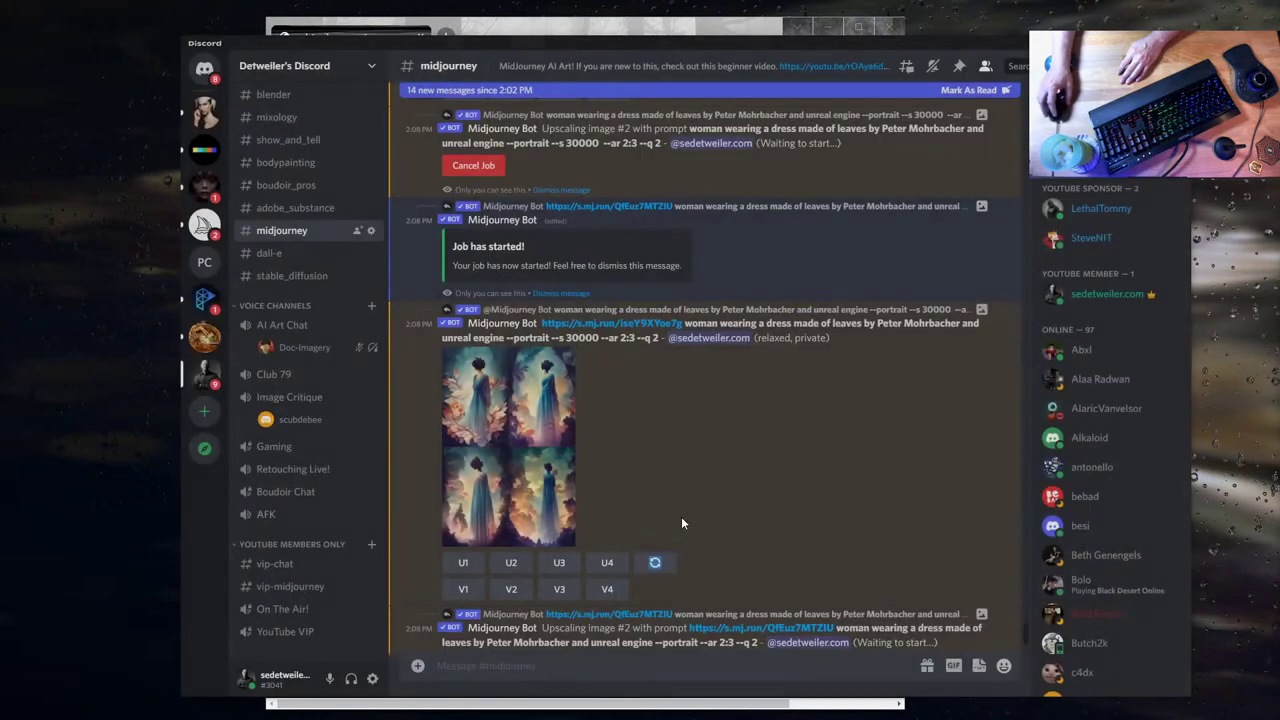
pyautogui.click(464, 563)
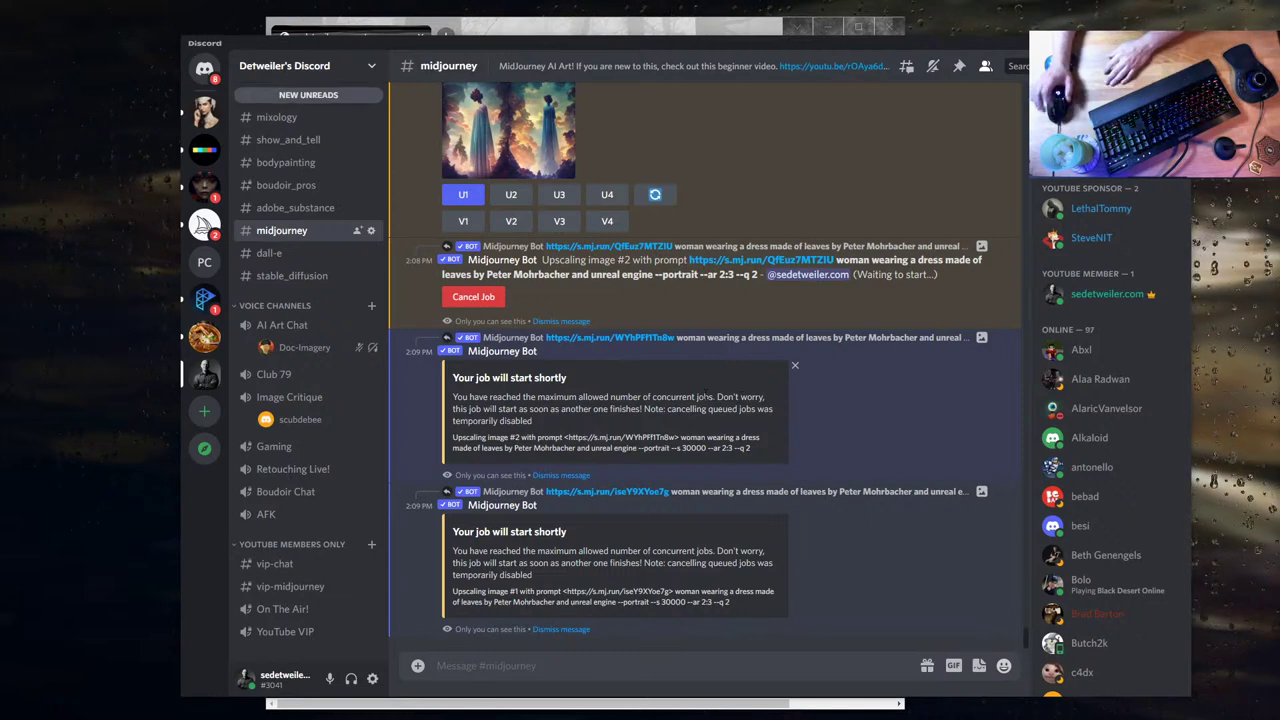
pyautogui.scroll(2, 706, 398)
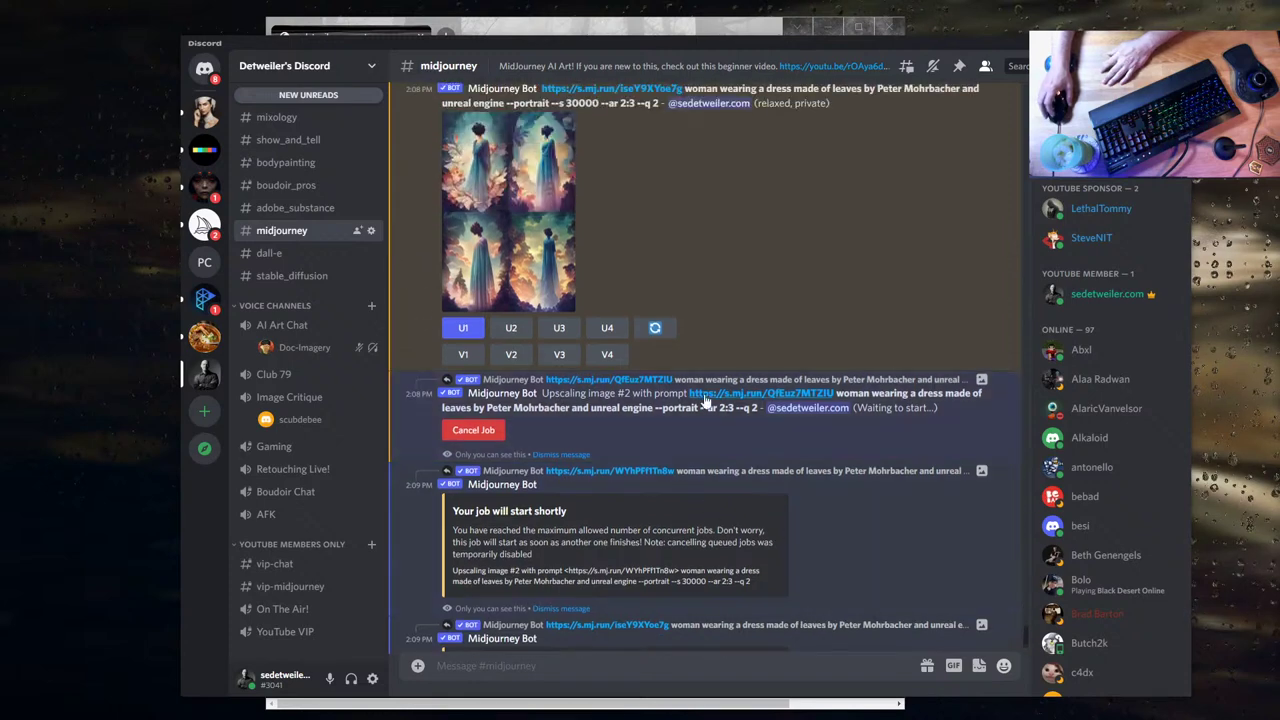
pyautogui.scroll(2, 705, 401)
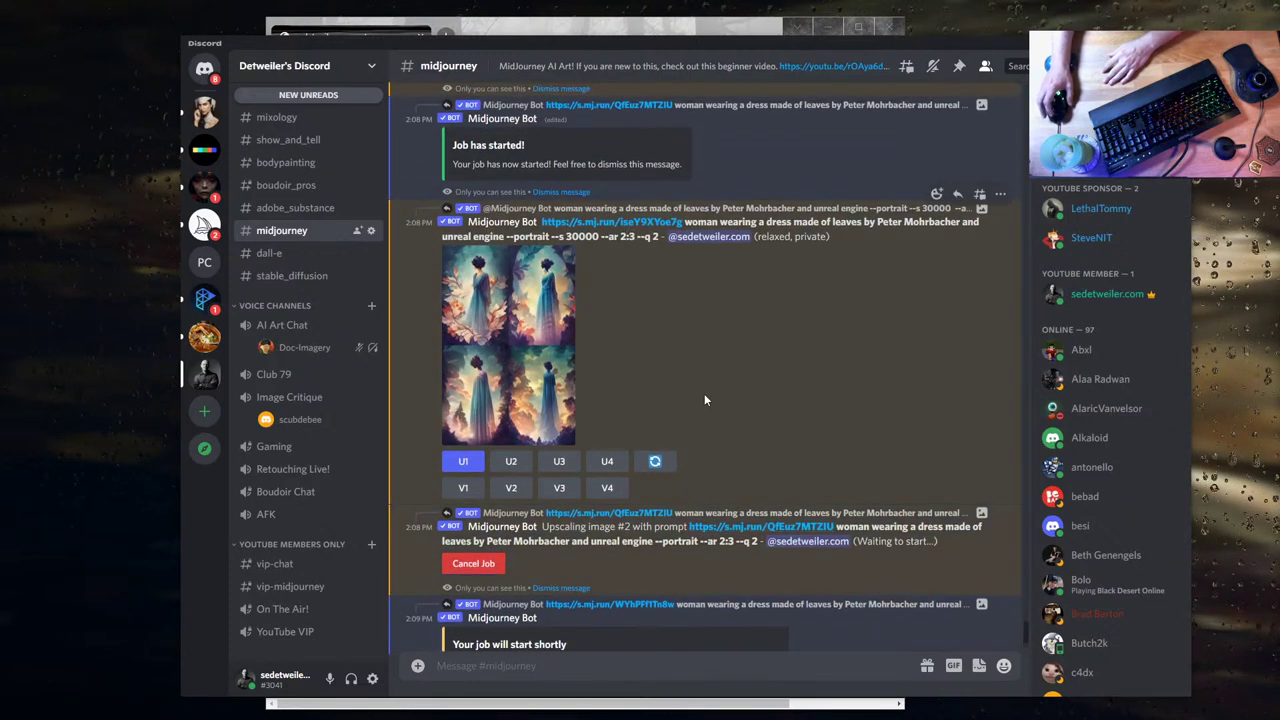
pyautogui.scroll(6, 705, 392)
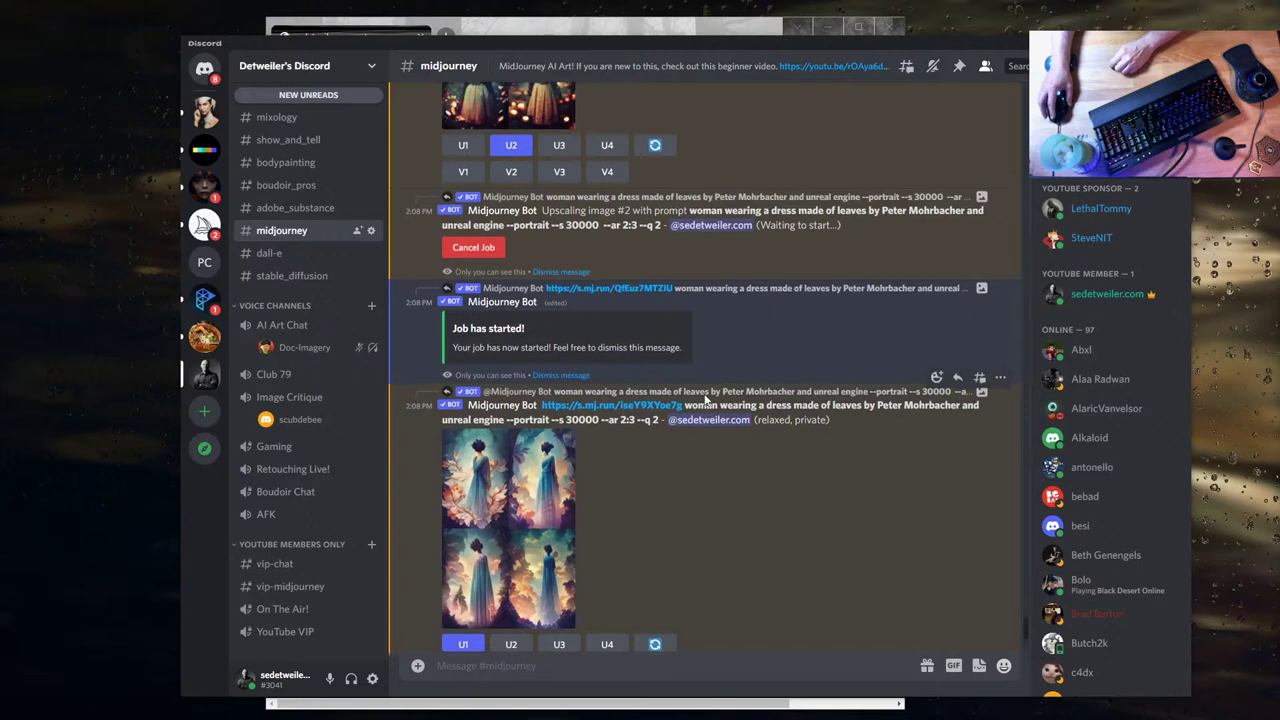
pyautogui.scroll(3, 710, 392)
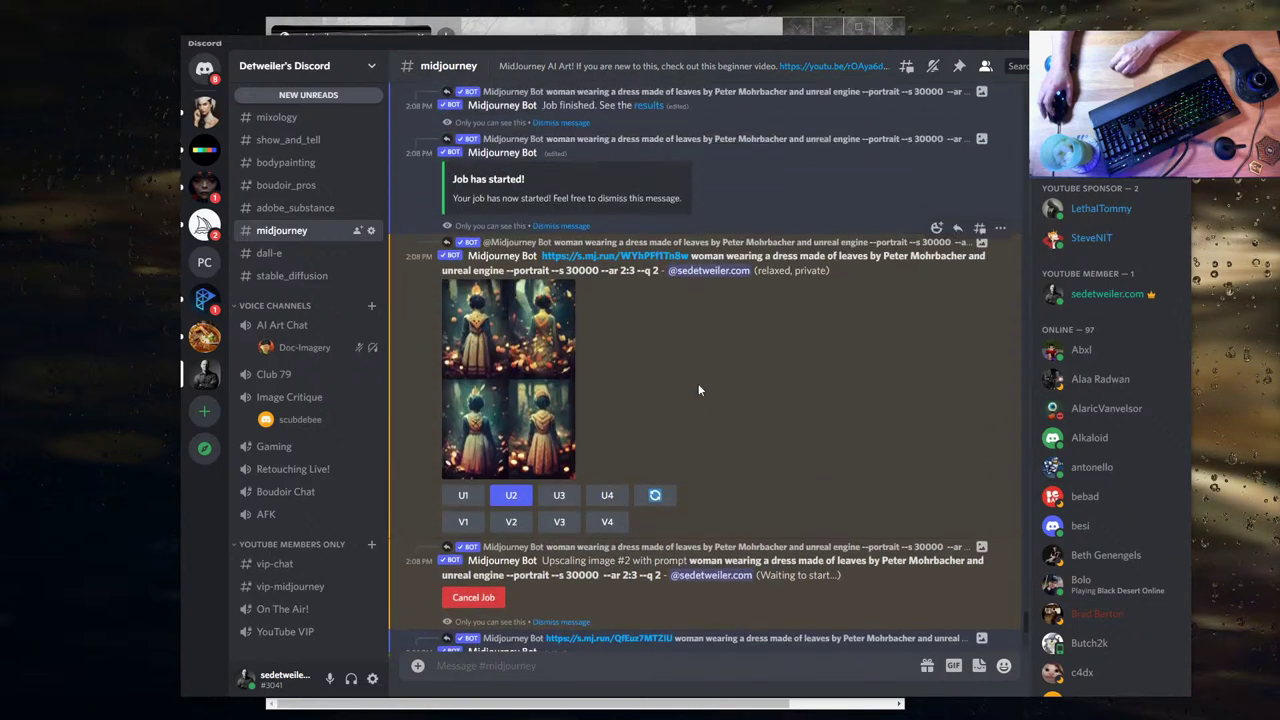
pyautogui.scroll(3, 700, 388)
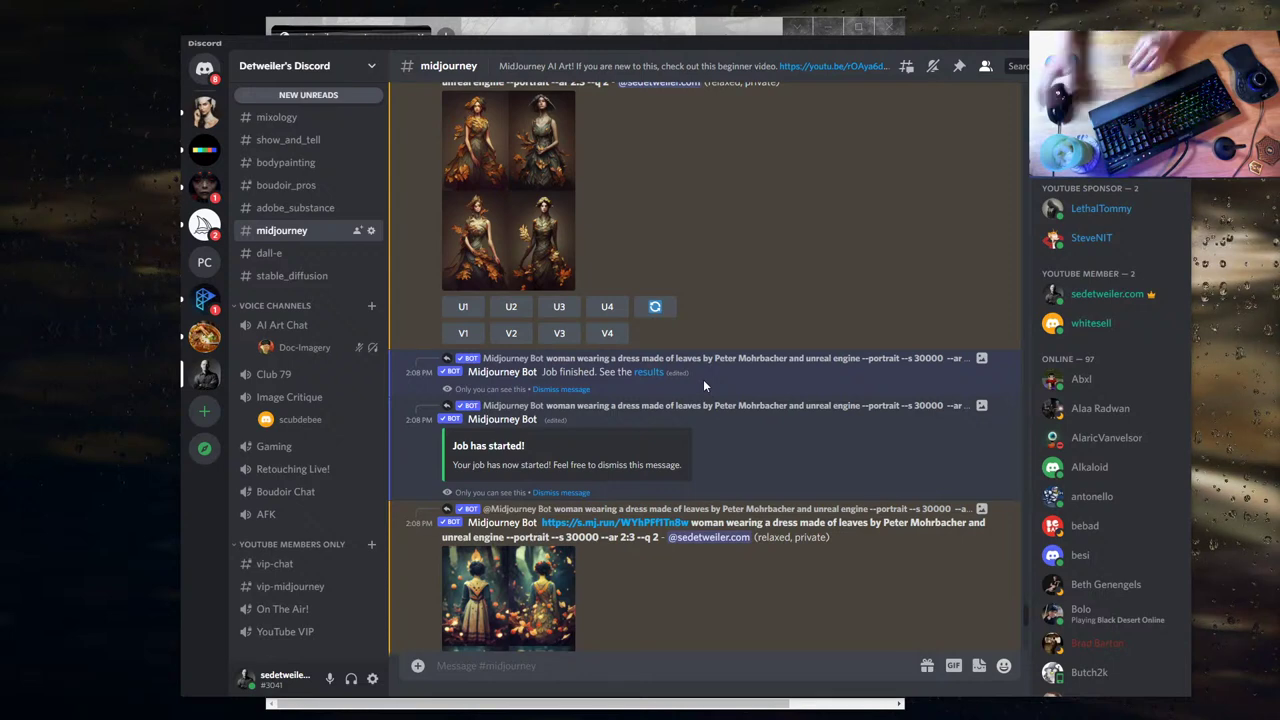
pyautogui.scroll(-4, 703, 379)
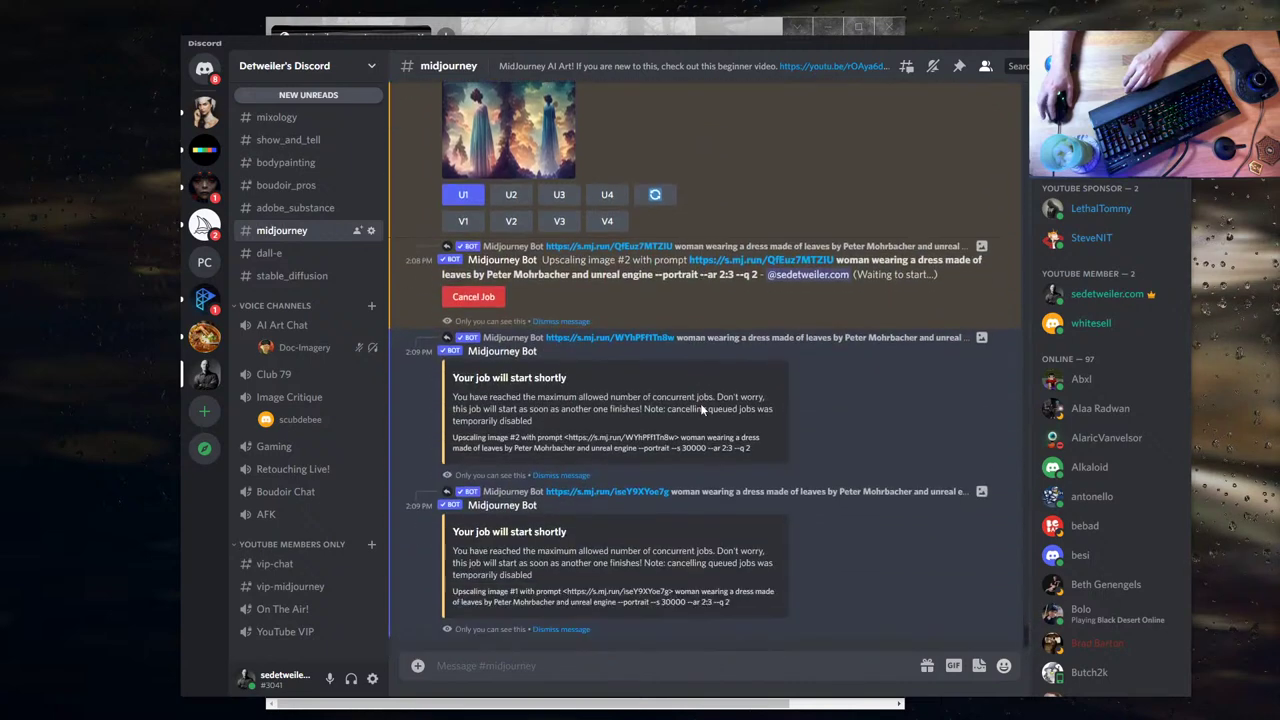
pyautogui.scroll(3, 710, 351)
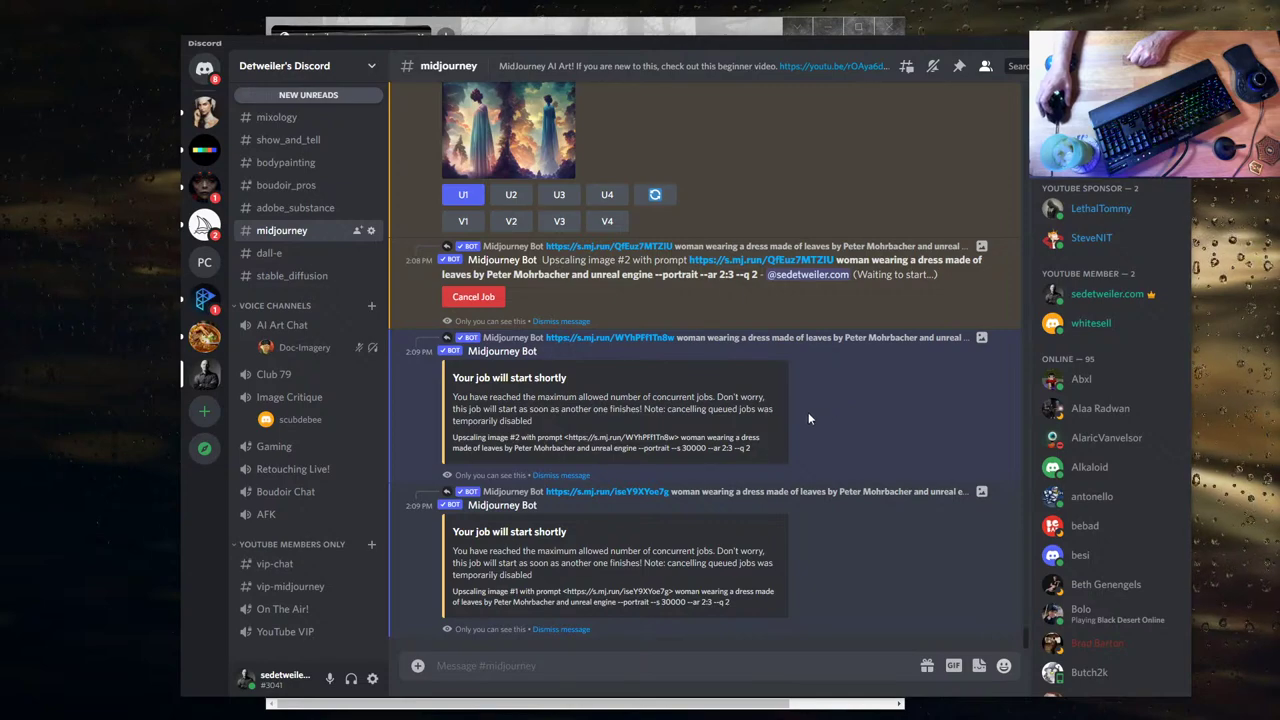
pyautogui.scroll(2, 808, 412)
pyautogui.scroll(-5, 737, 475)
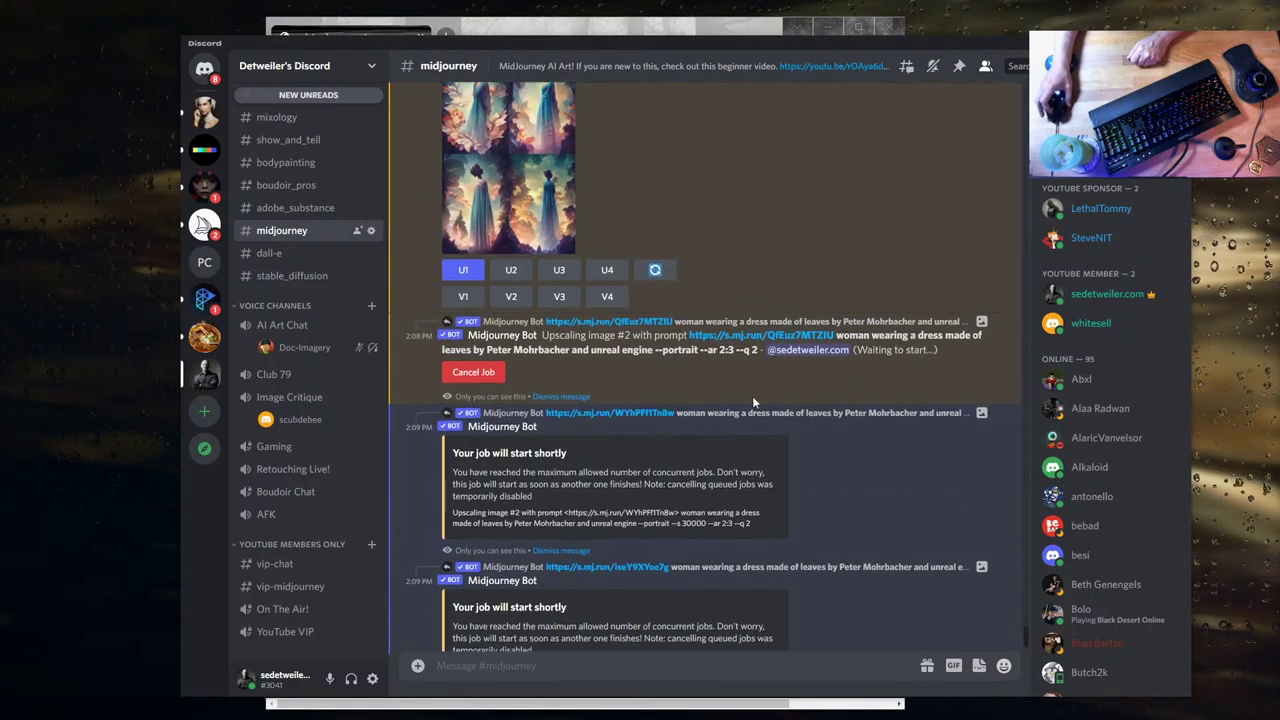
pyautogui.scroll(5, 753, 404)
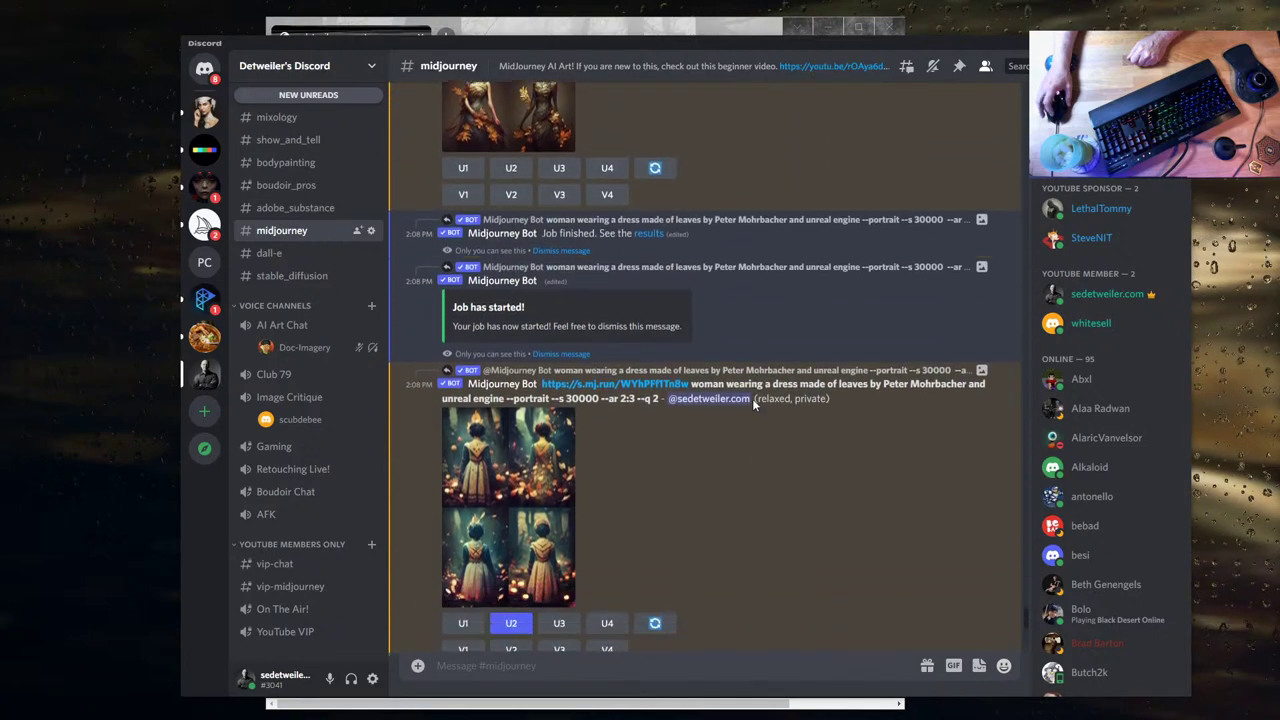
pyautogui.scroll(1, 752, 398)
pyautogui.click(510, 310)
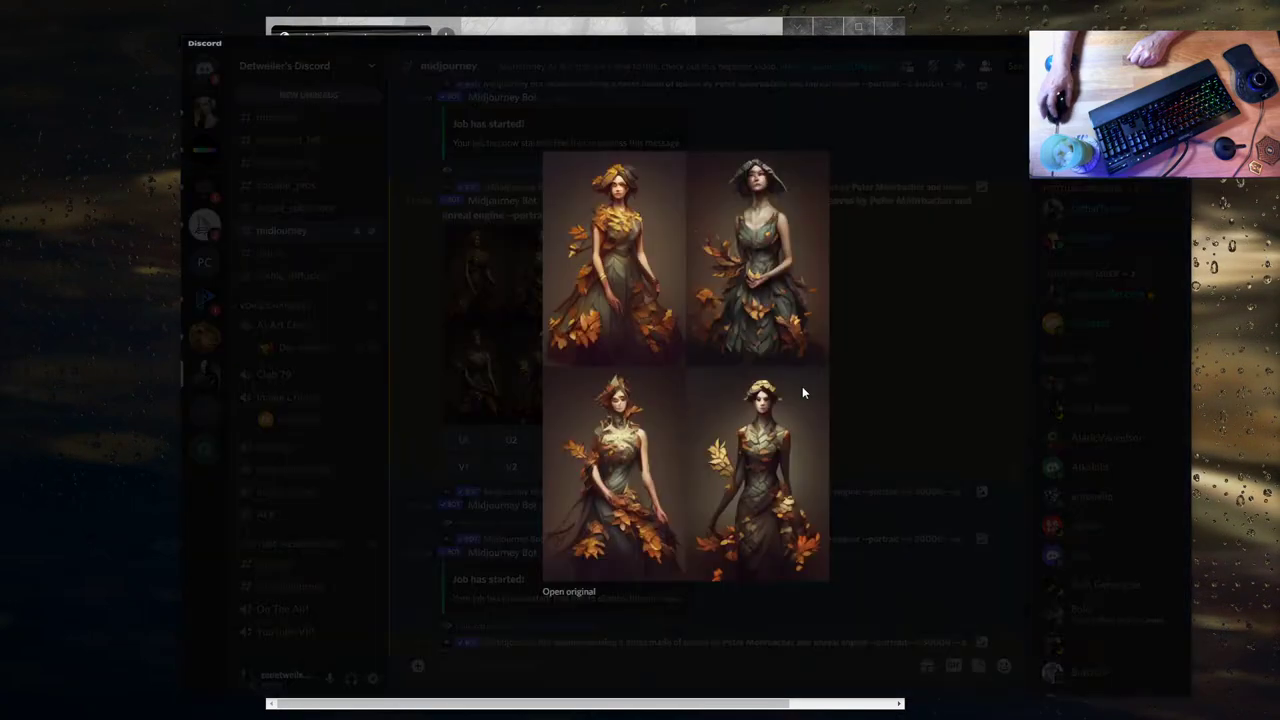
pyautogui.click(897, 350)
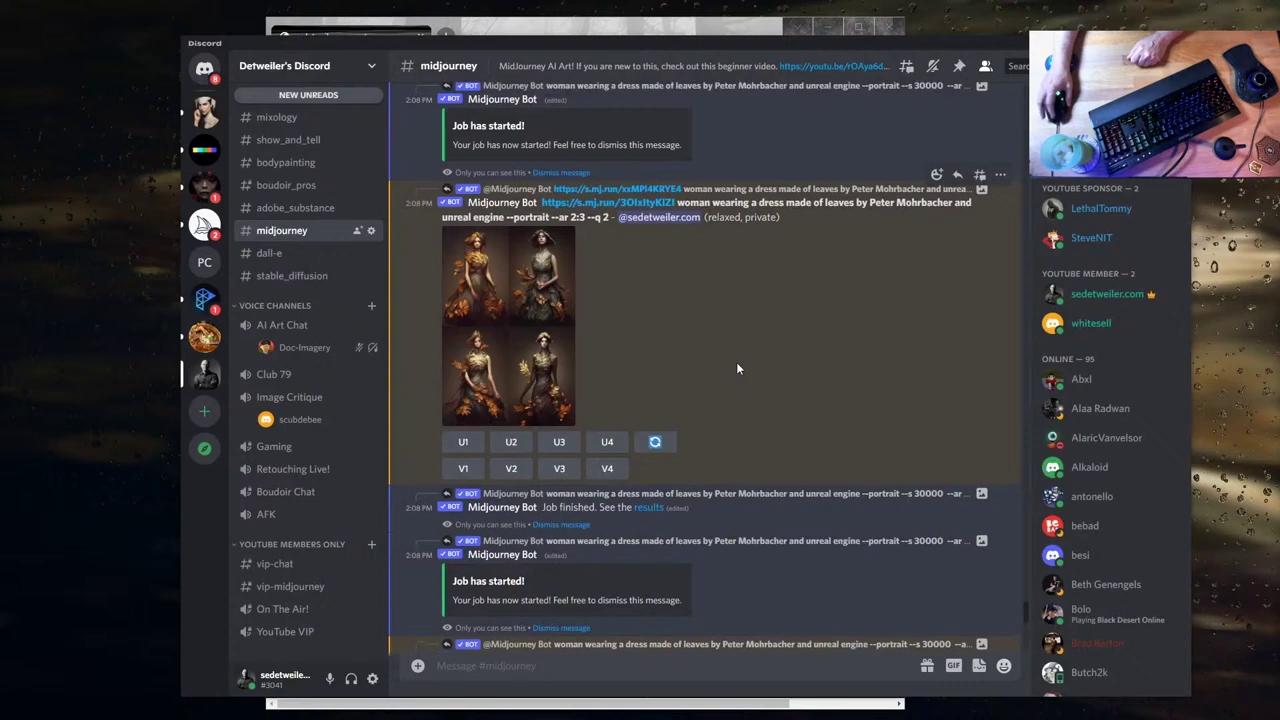
pyautogui.scroll(4, 735, 363)
pyautogui.scroll(10, 735, 363)
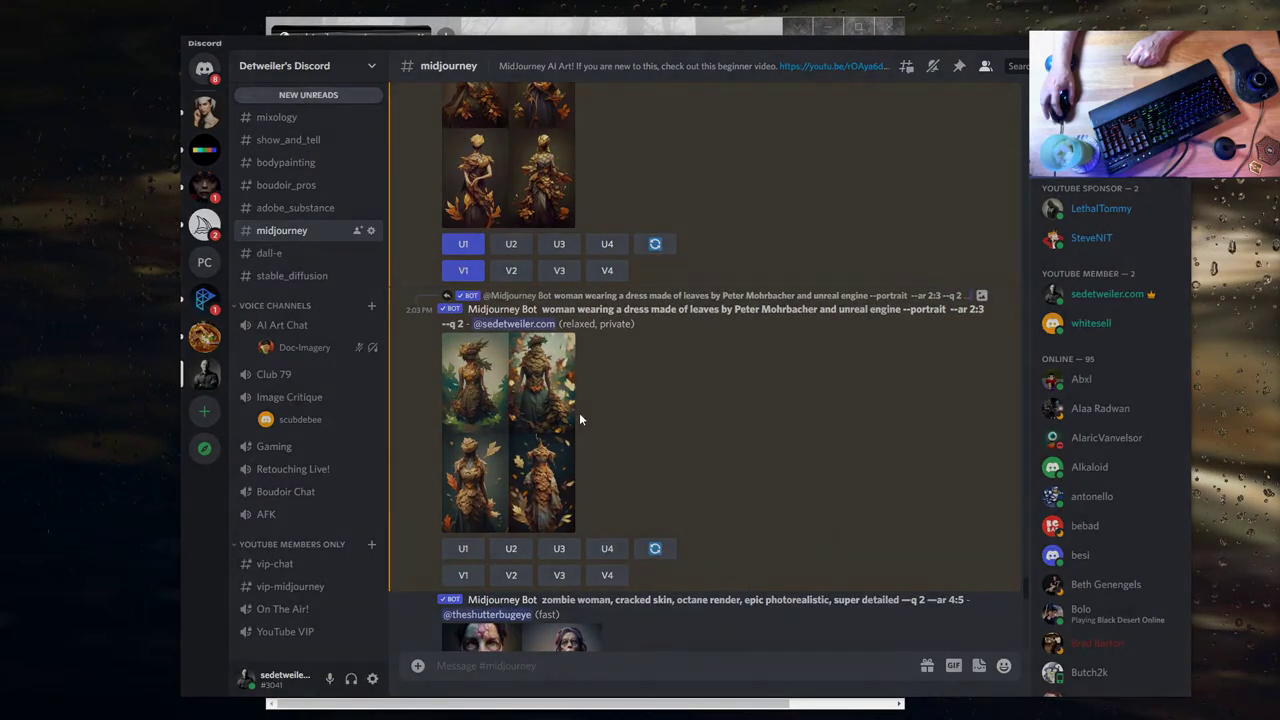
# - Preview the earlier leaf-dress grid, then leave Chrome for File Explorer's YouTube Professionals folder
pyautogui.click(576, 419)
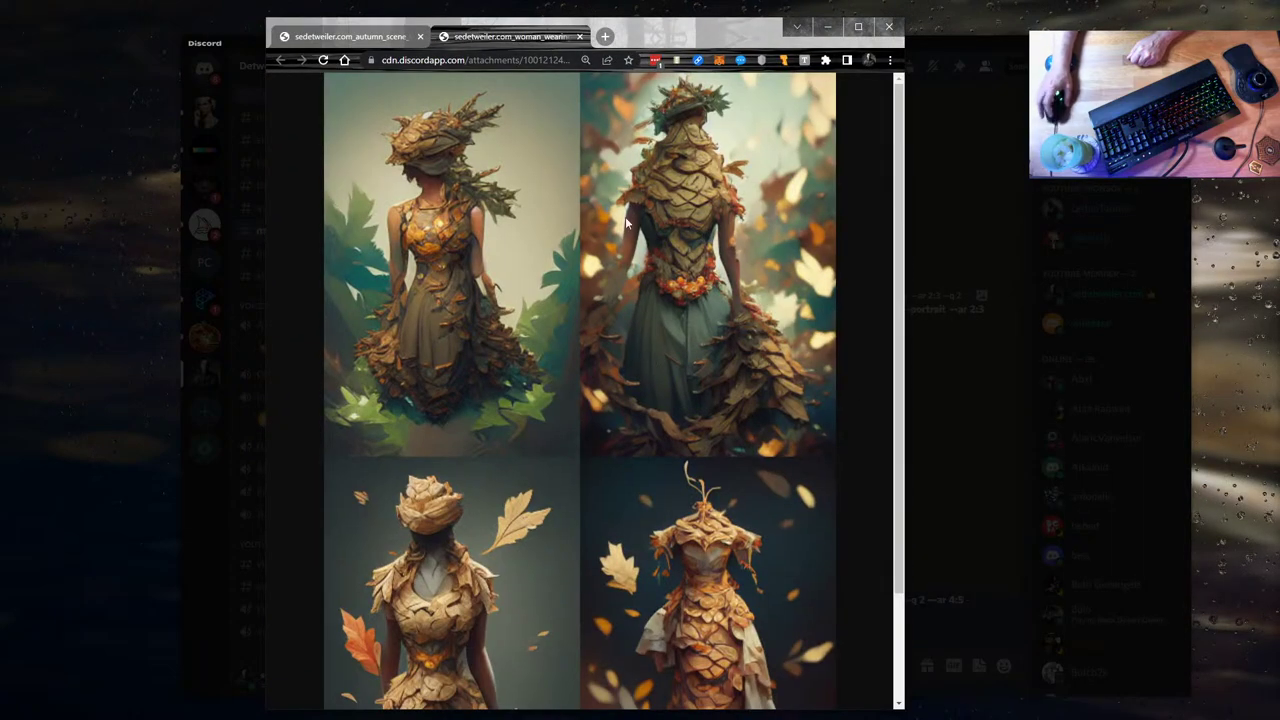
pyautogui.scroll(-2, 630, 414)
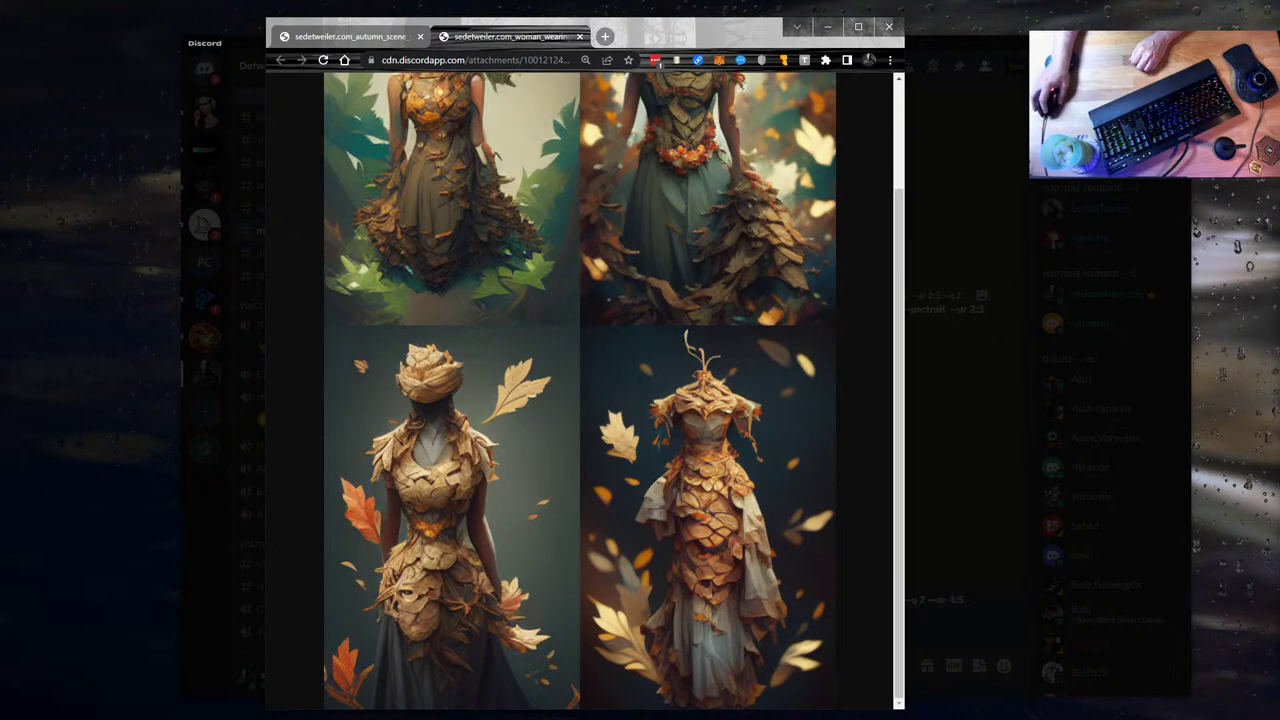
pyautogui.click(1238, 567)
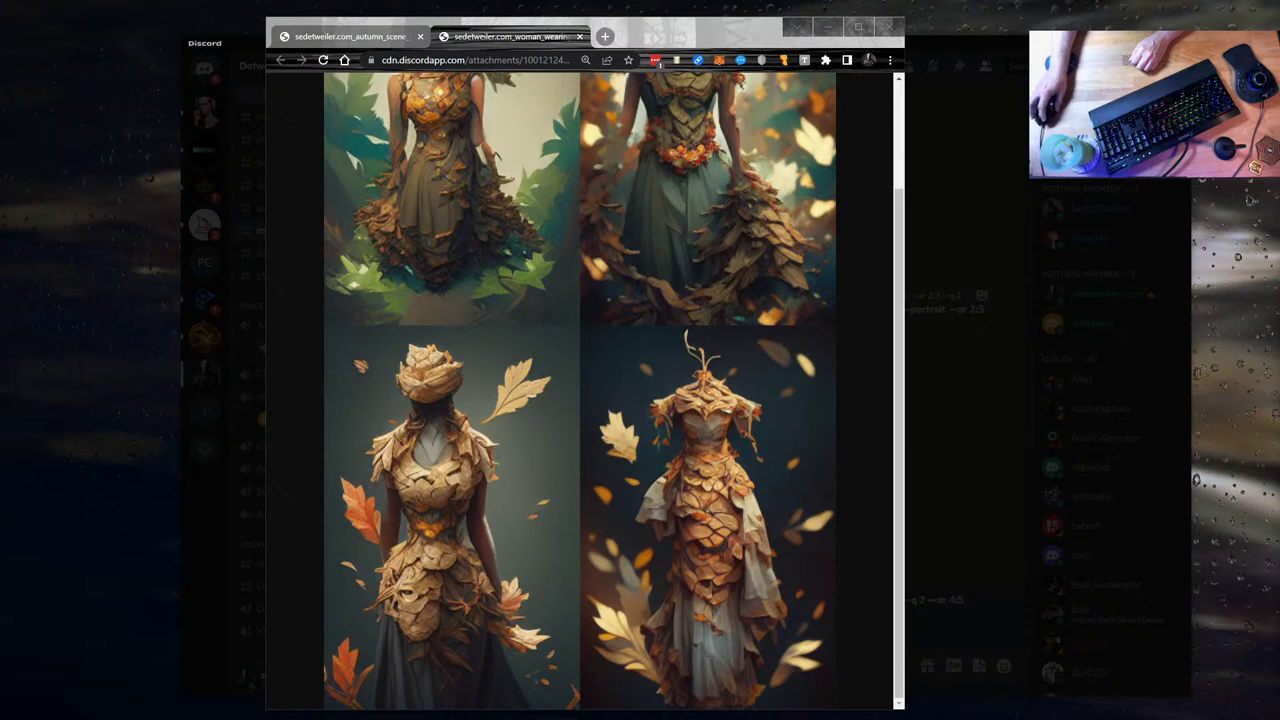
pyautogui.hotkey('alt', 'Tab')
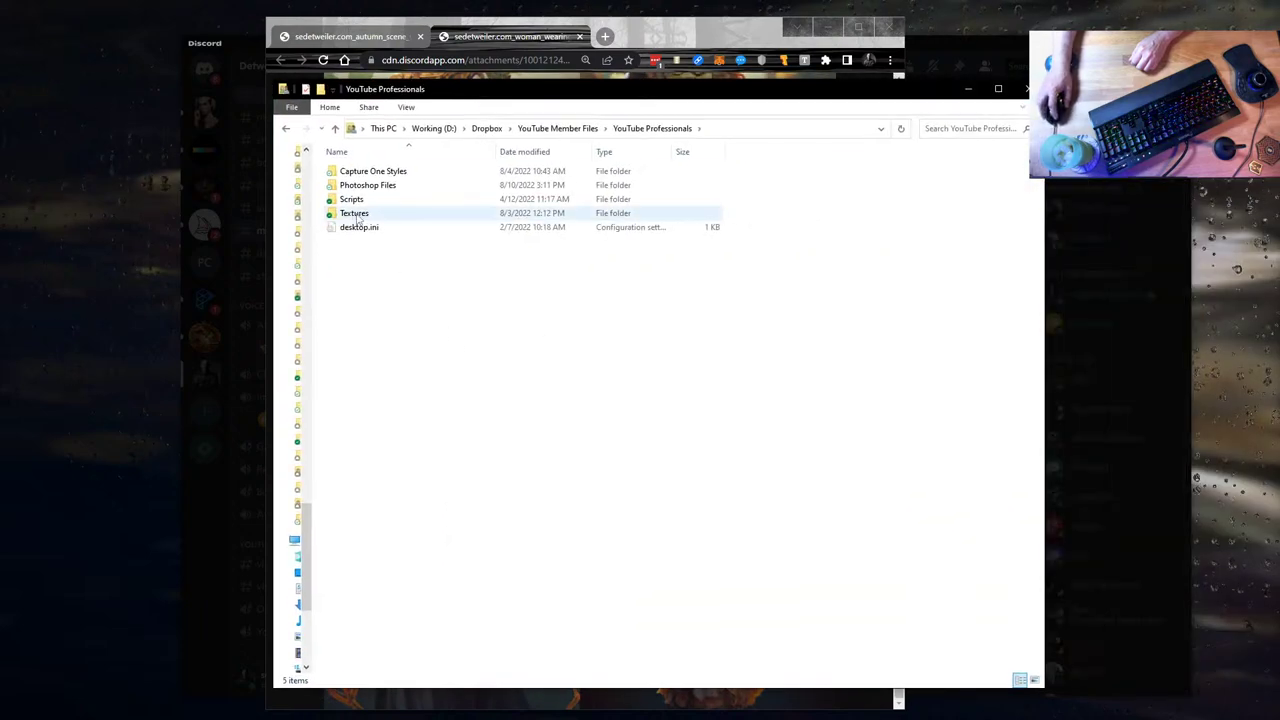
# - Open the Textures folder and switch its view to extra large icons, then back to medium
pyautogui.doubleClick(355, 214)
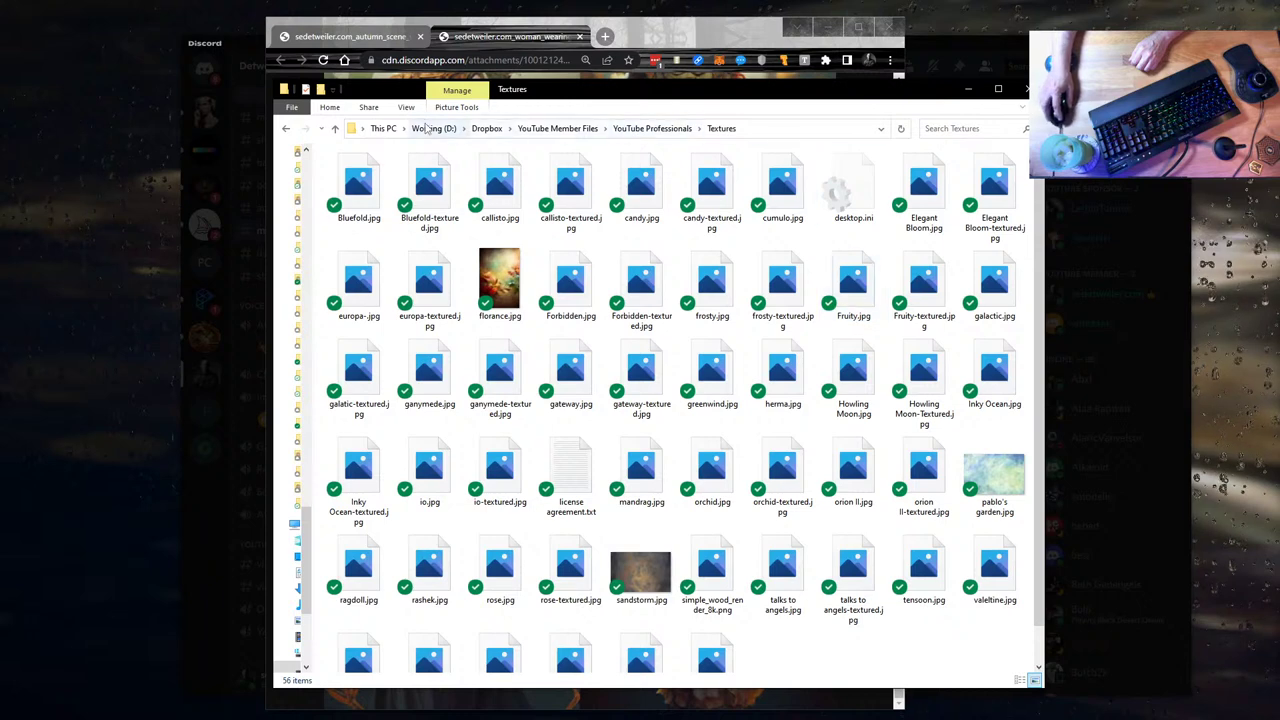
pyautogui.click(406, 107)
pyautogui.click(425, 127)
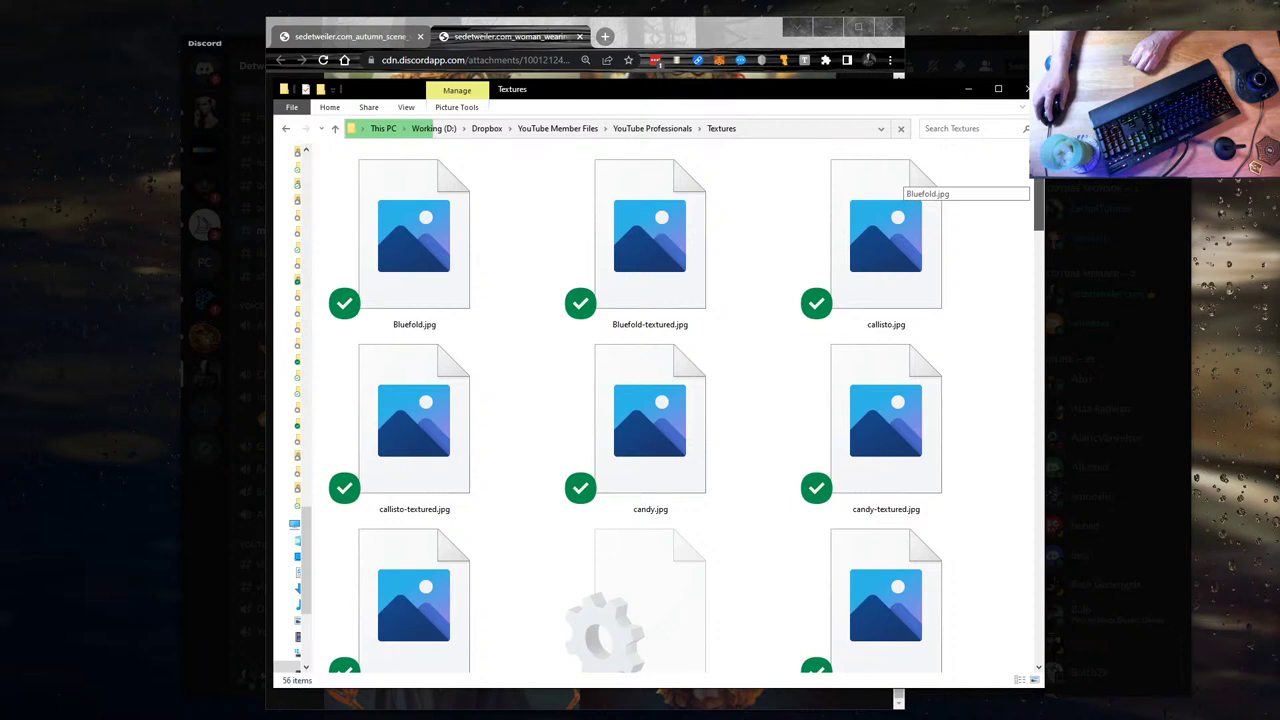
pyautogui.click(414, 108)
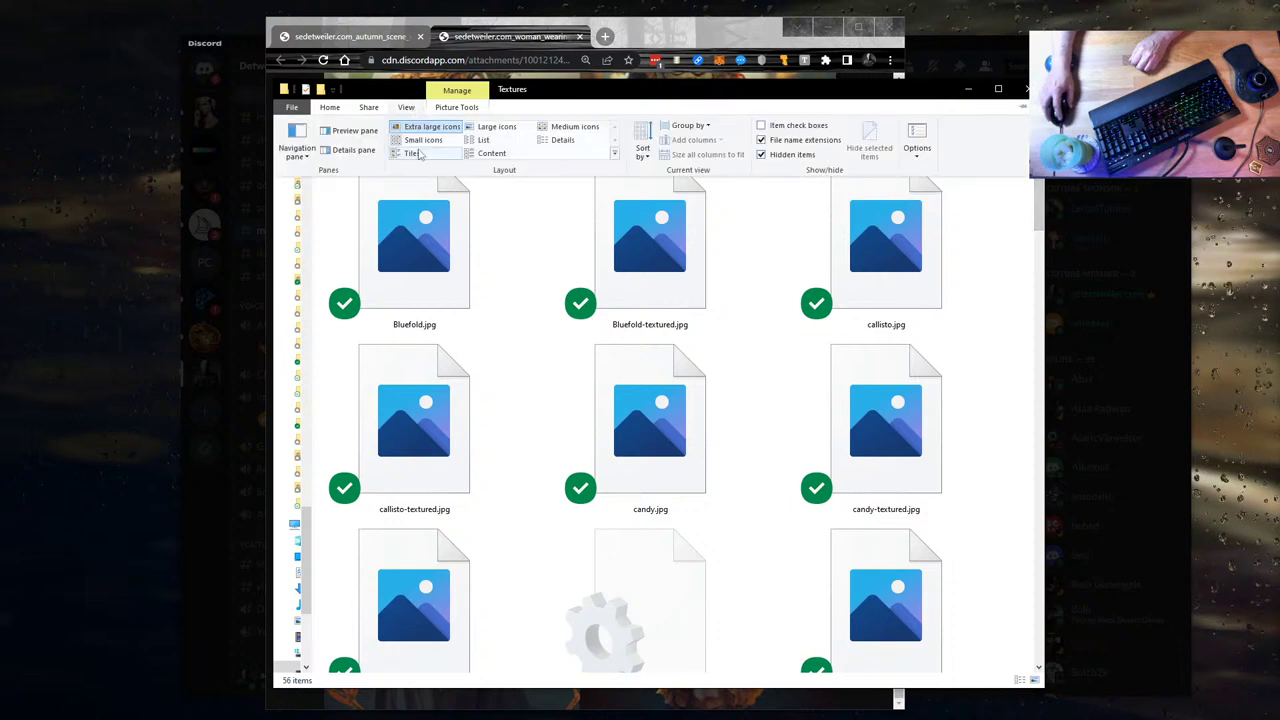
pyautogui.click(575, 126)
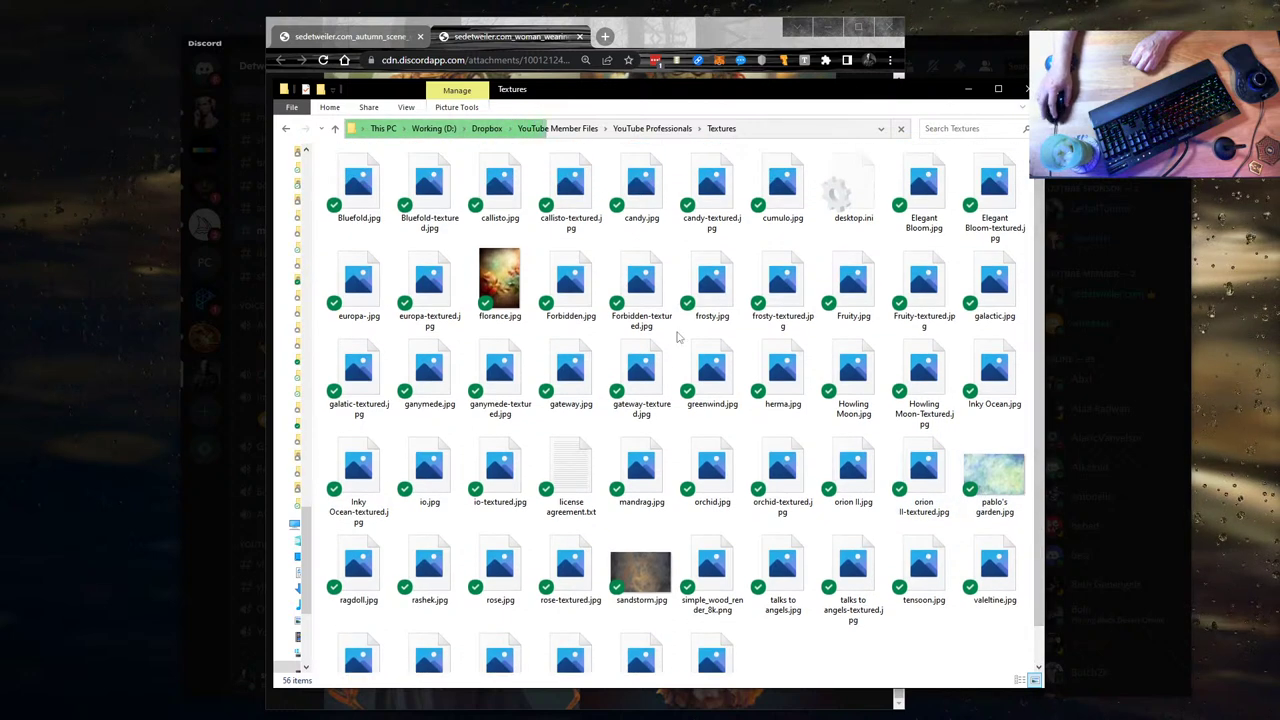
pyautogui.scroll(-1, 760, 527)
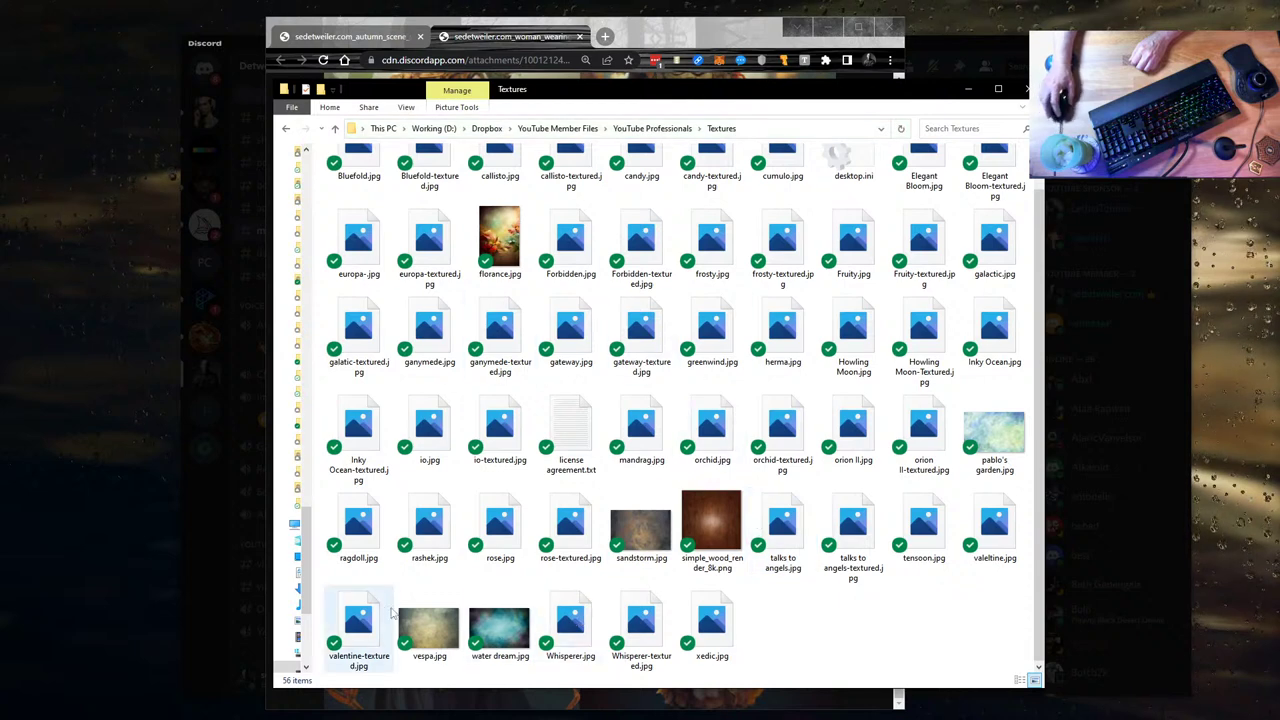
# - Go up to browse the Photoshop Files folder, then close File Explorer
pyautogui.click(652, 128)
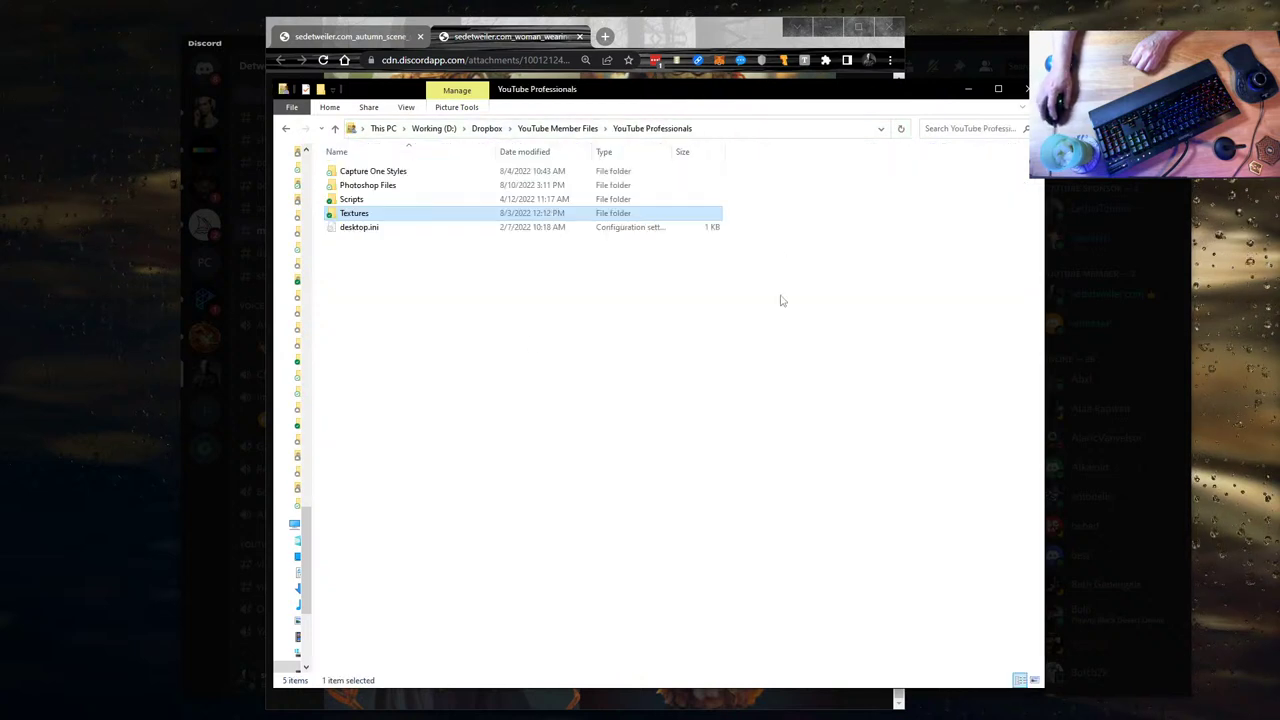
pyautogui.doubleClick(374, 187)
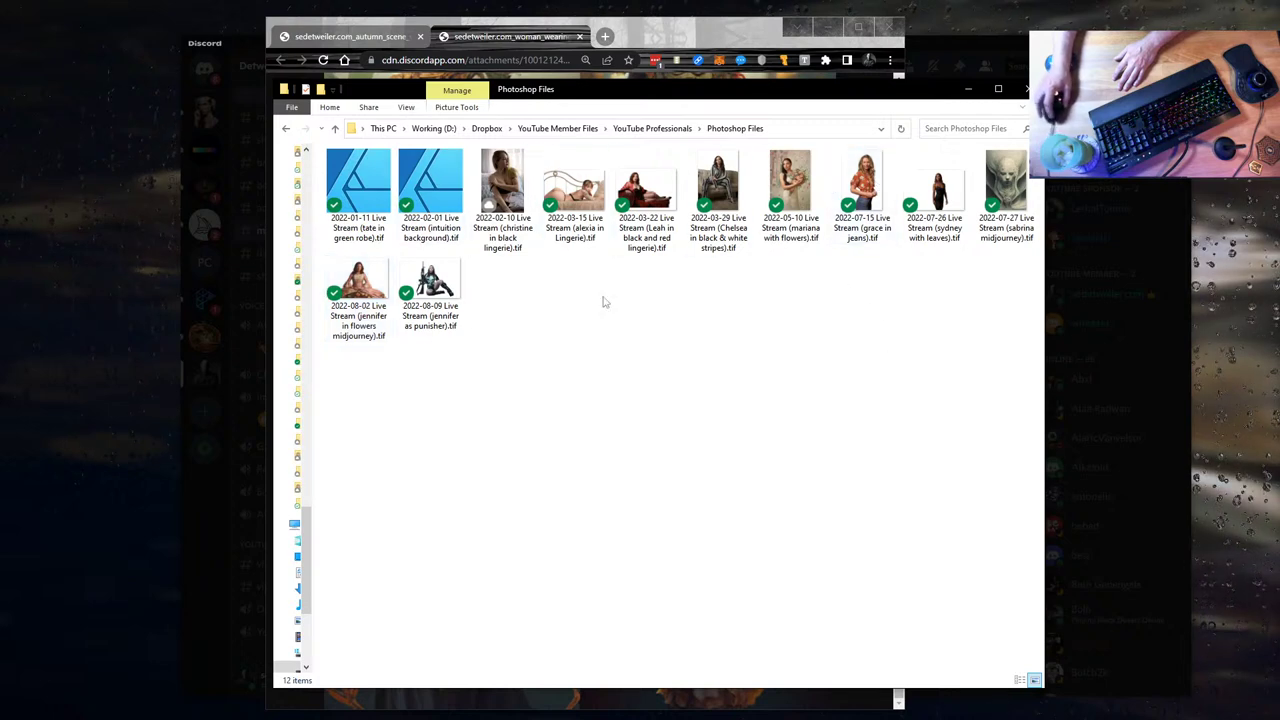
pyautogui.click(652, 129)
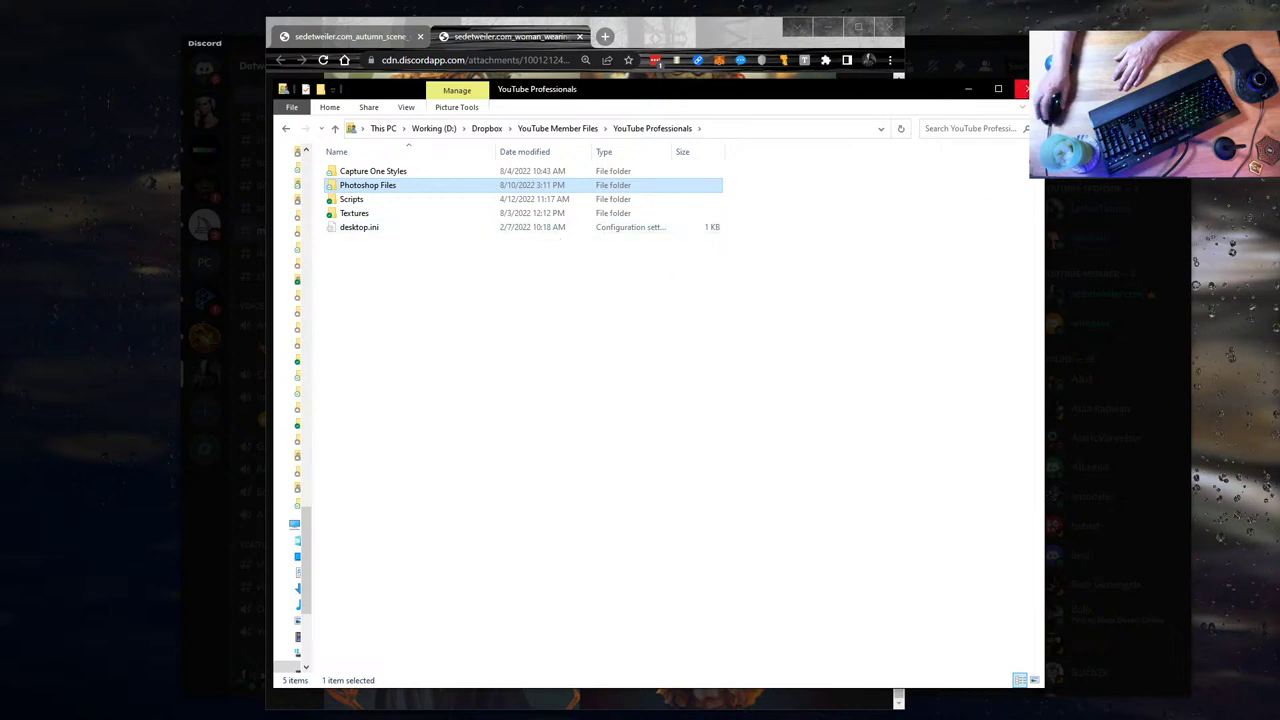
pyautogui.click(1027, 88)
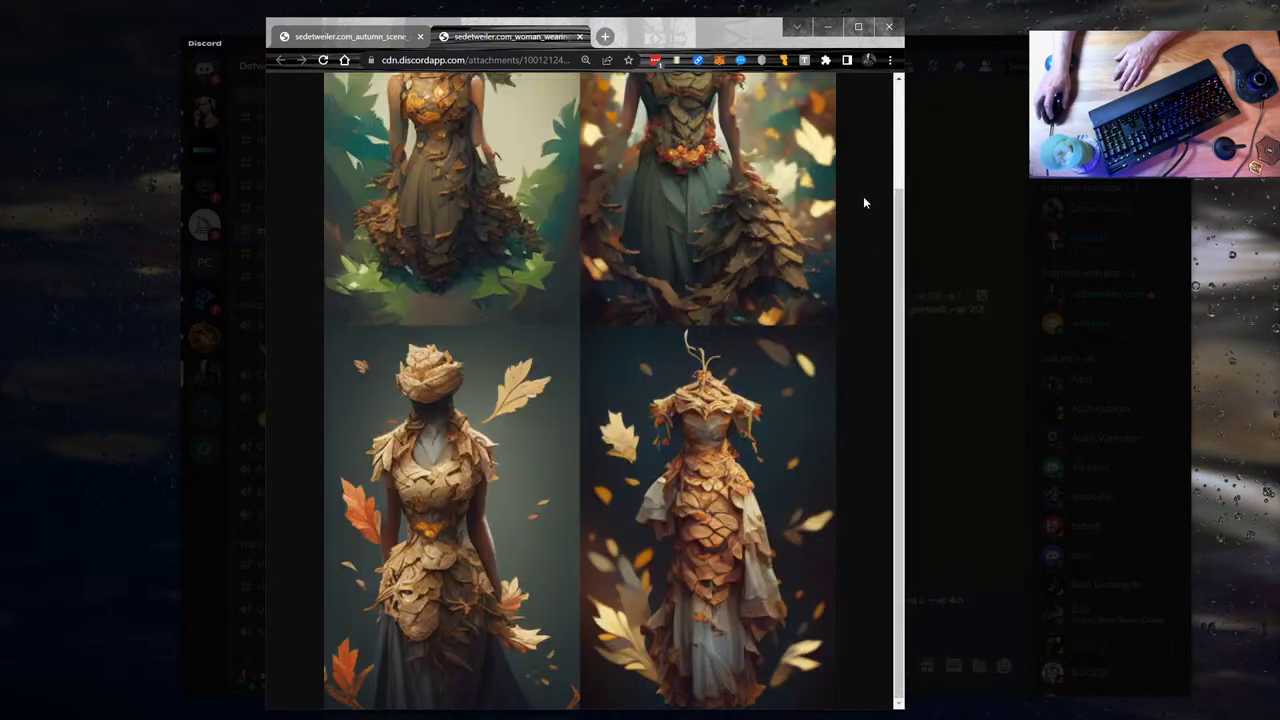
# - Scroll to the newest midjourney messages and briefly enlarge the upscaled autumn-leaf gown portrait
pyautogui.click(983, 88)
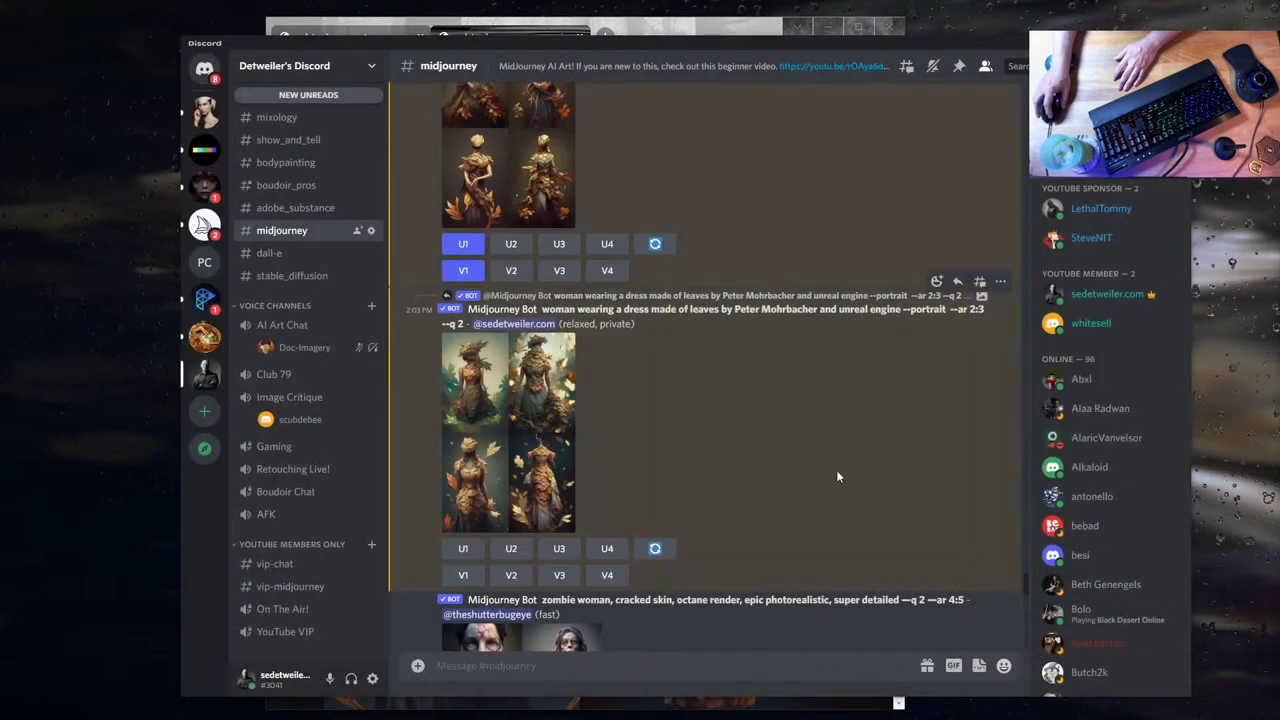
pyautogui.scroll(-10, 728, 461)
pyautogui.scroll(-10, 800, 432)
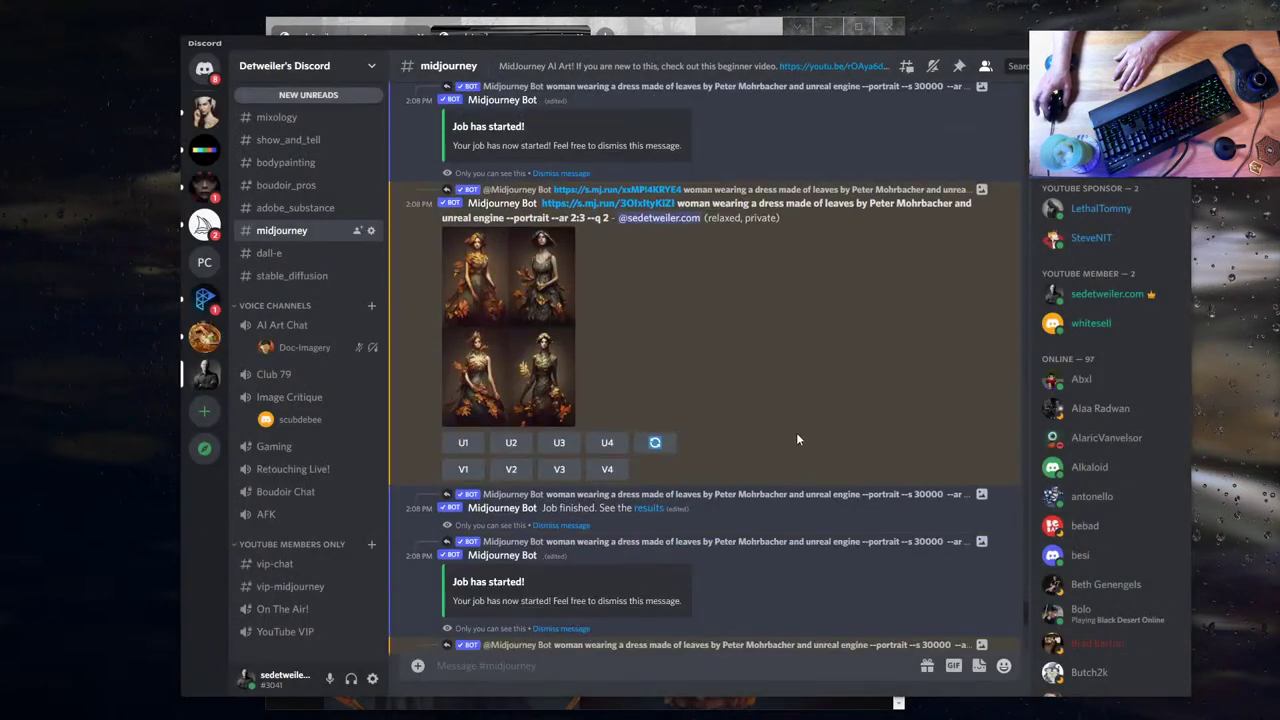
pyautogui.scroll(-2, 776, 427)
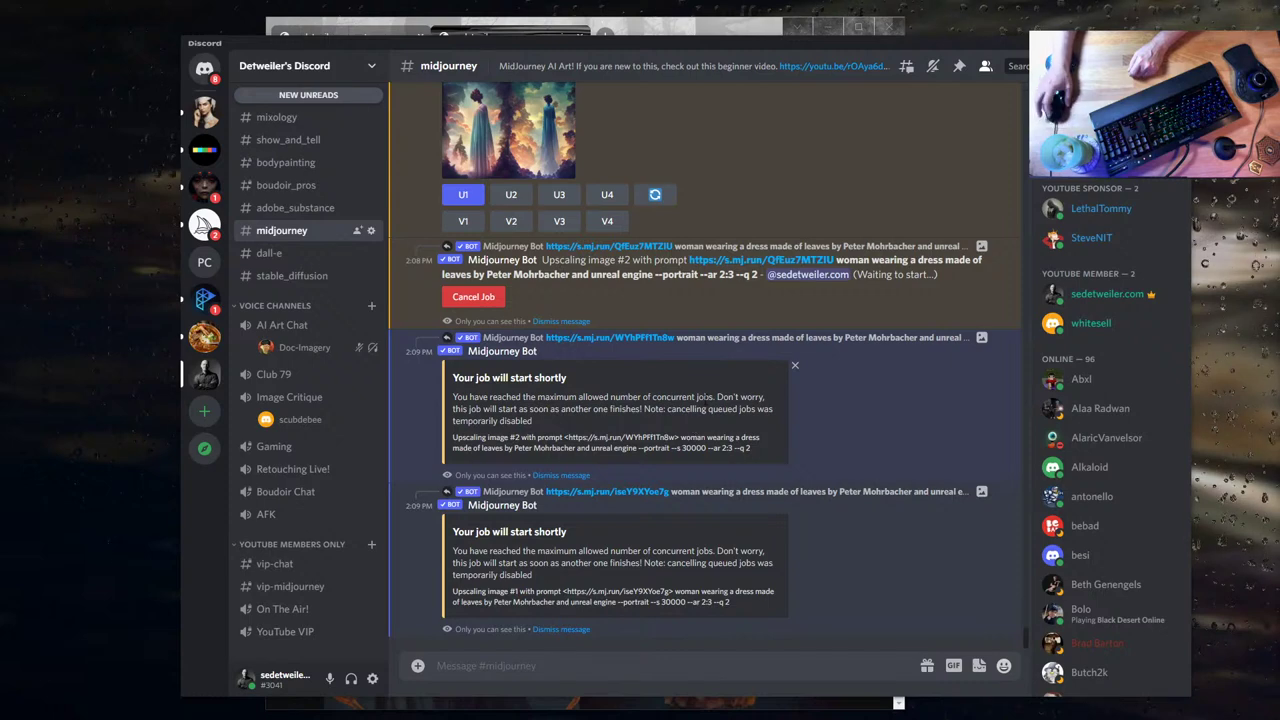
pyautogui.scroll(3, 683, 386)
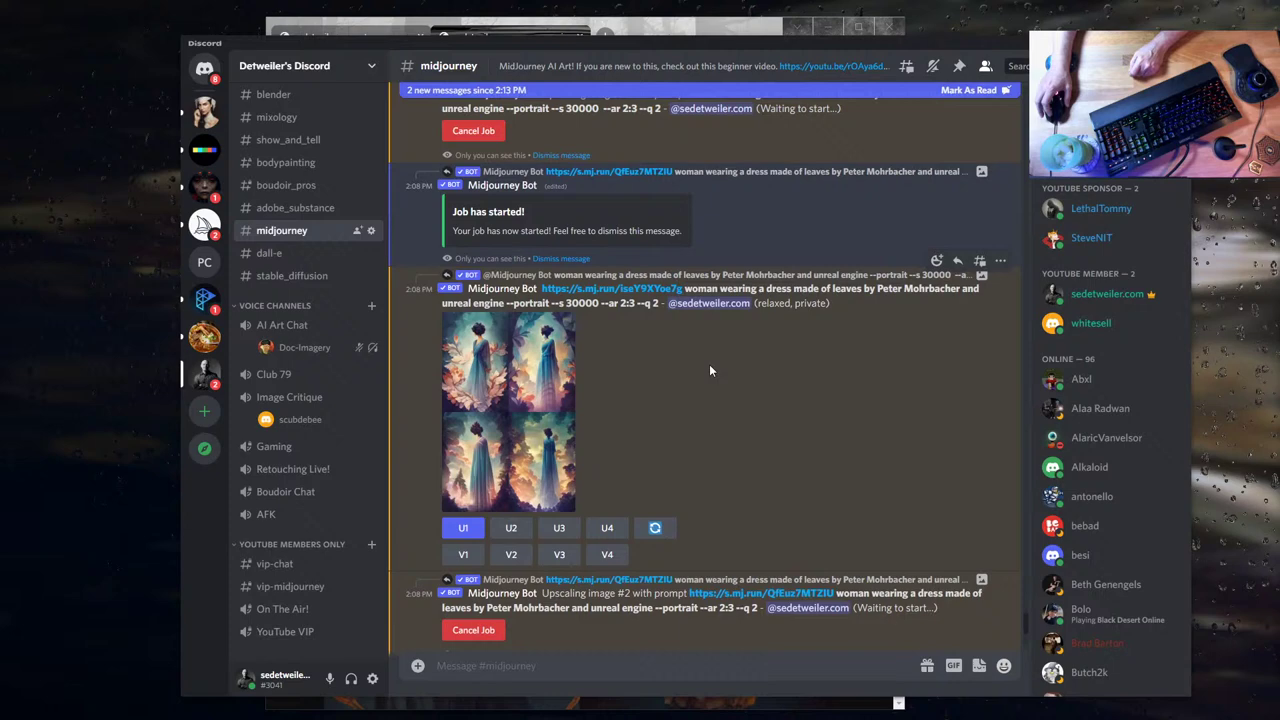
pyautogui.scroll(-5, 708, 366)
pyautogui.scroll(-2, 706, 371)
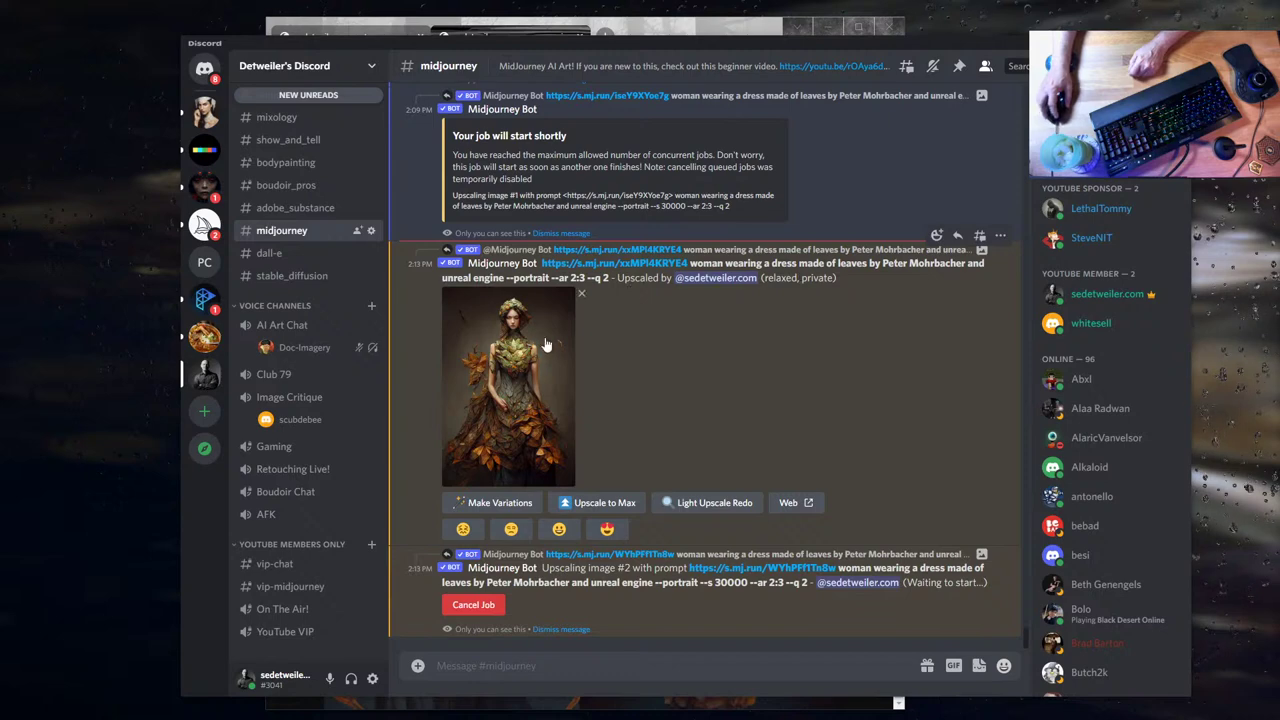
pyautogui.click(533, 376)
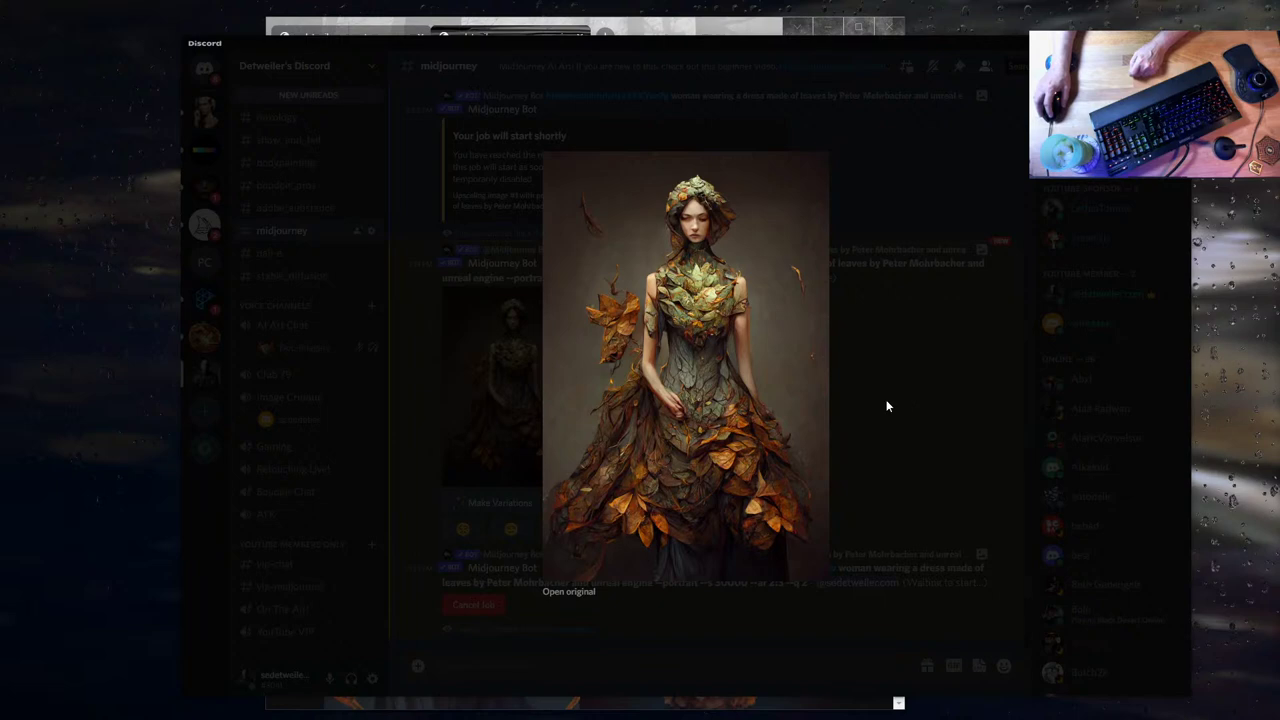
pyautogui.click(863, 410)
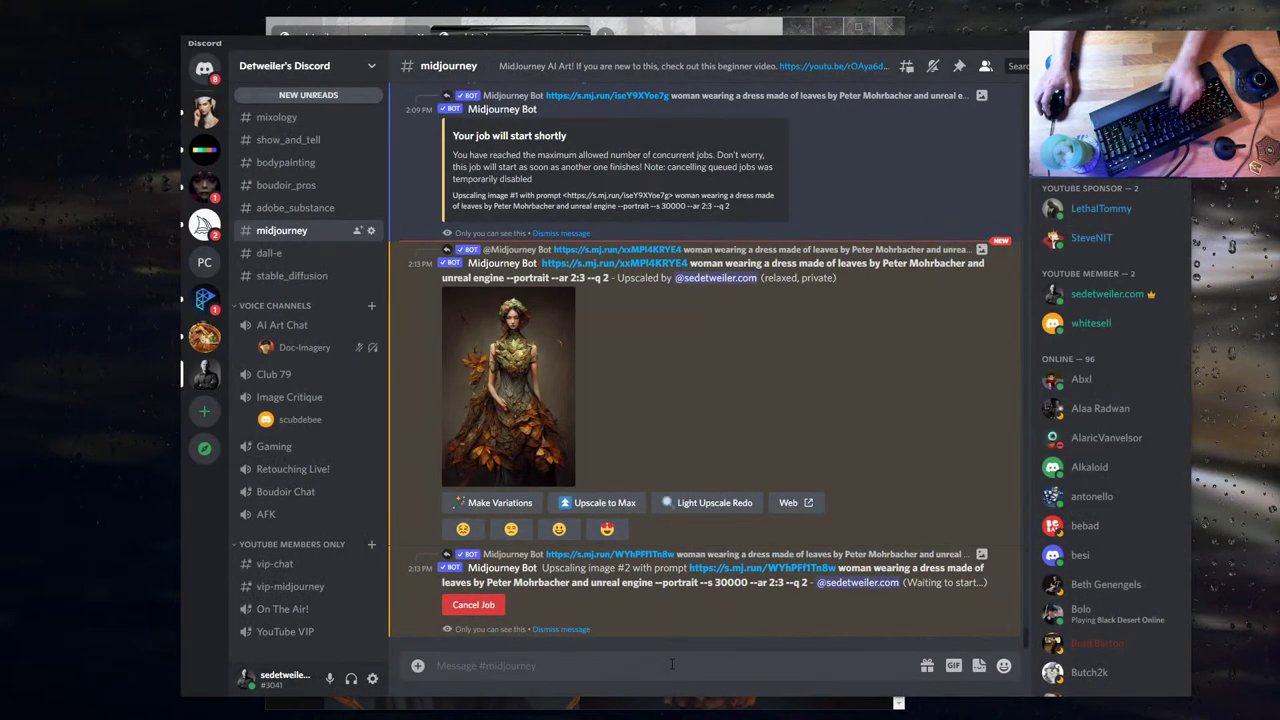
# - Switch Midjourney to fast mode with /fast and queue Upscale to Max and Light Upscale Redo
pyautogui.write('/f')
pyautogui.press('Tab')
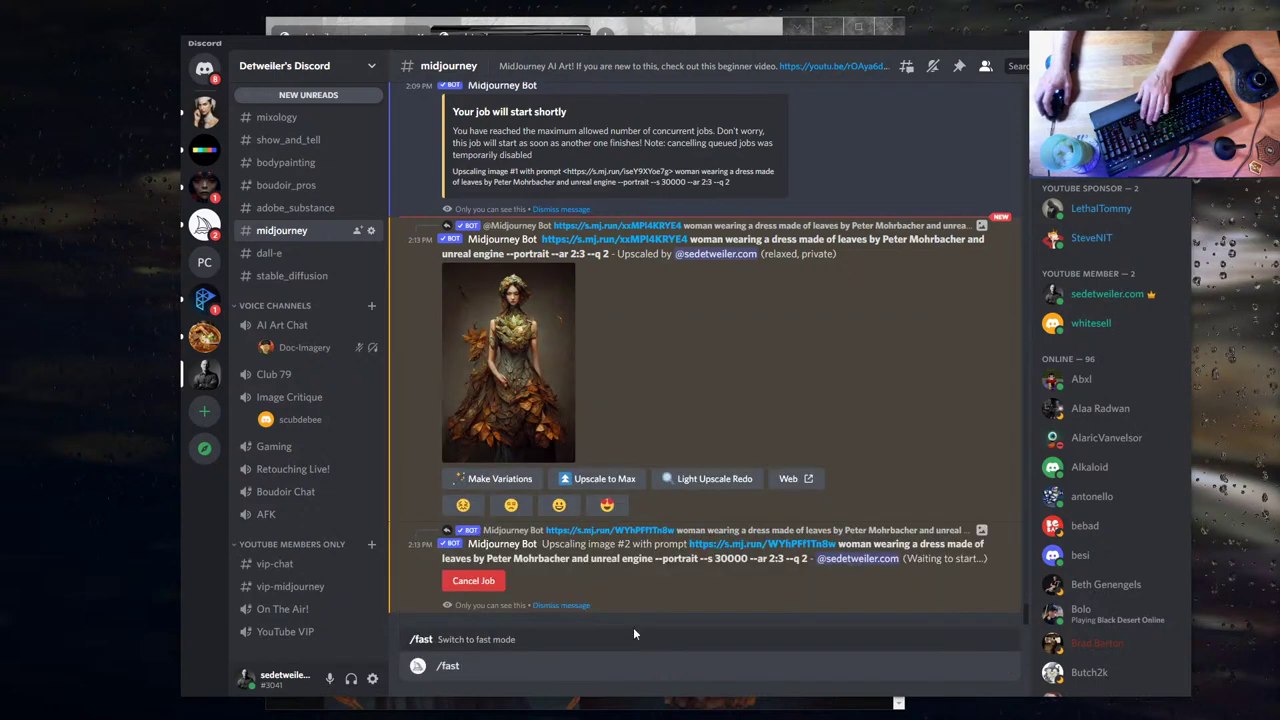
pyautogui.press('Return')
pyautogui.click(618, 446)
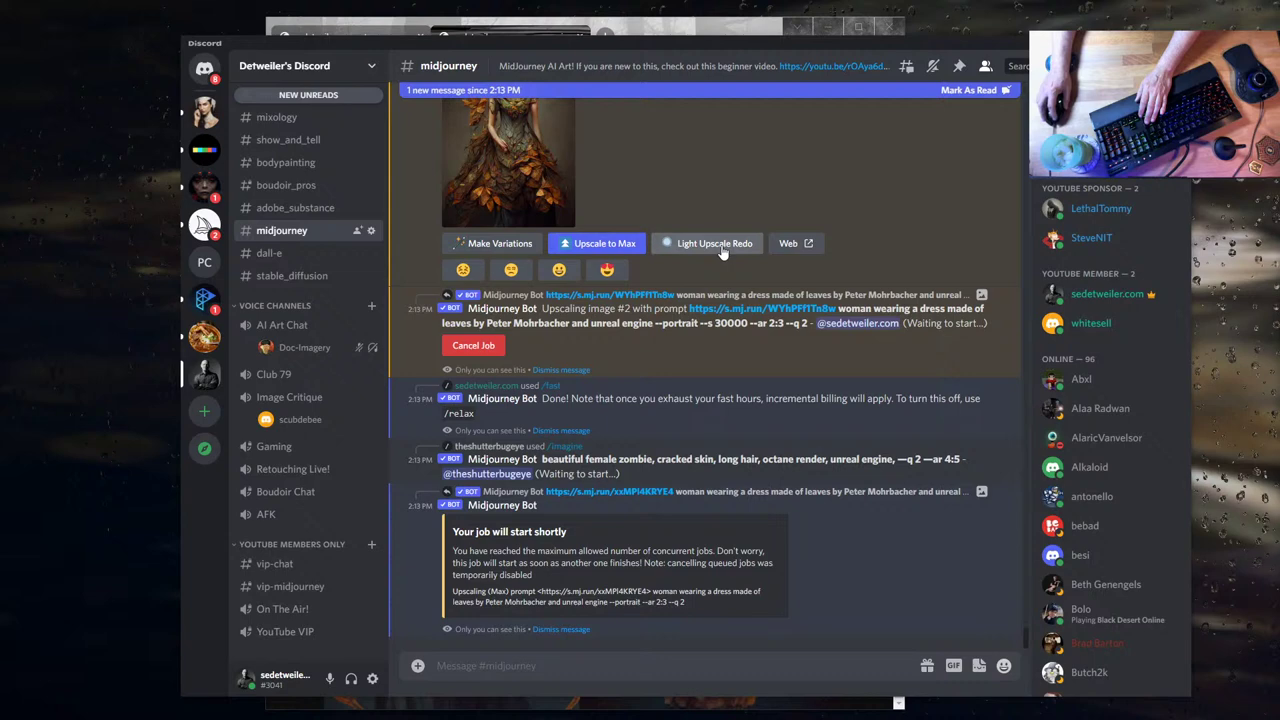
pyautogui.click(721, 245)
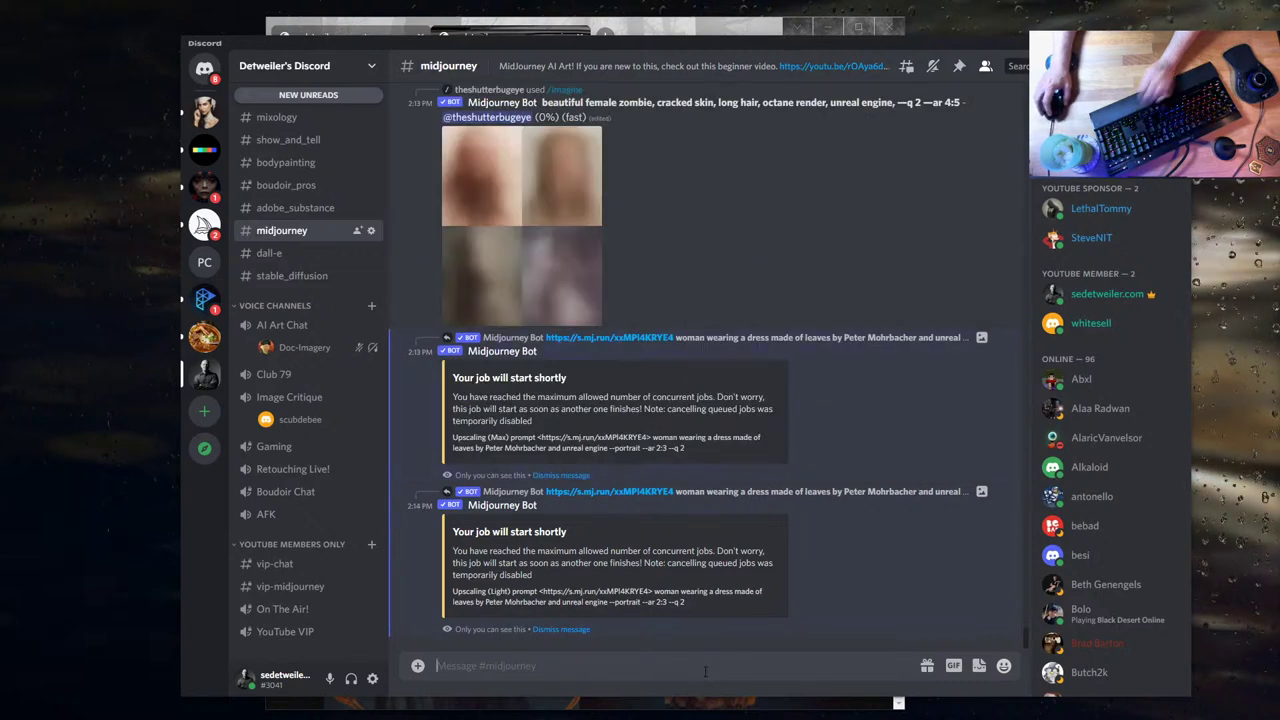
# - Switch Midjourney back to relax mode with /relax and scroll the chat to review it
pyautogui.write('/r')
pyautogui.press('Return')
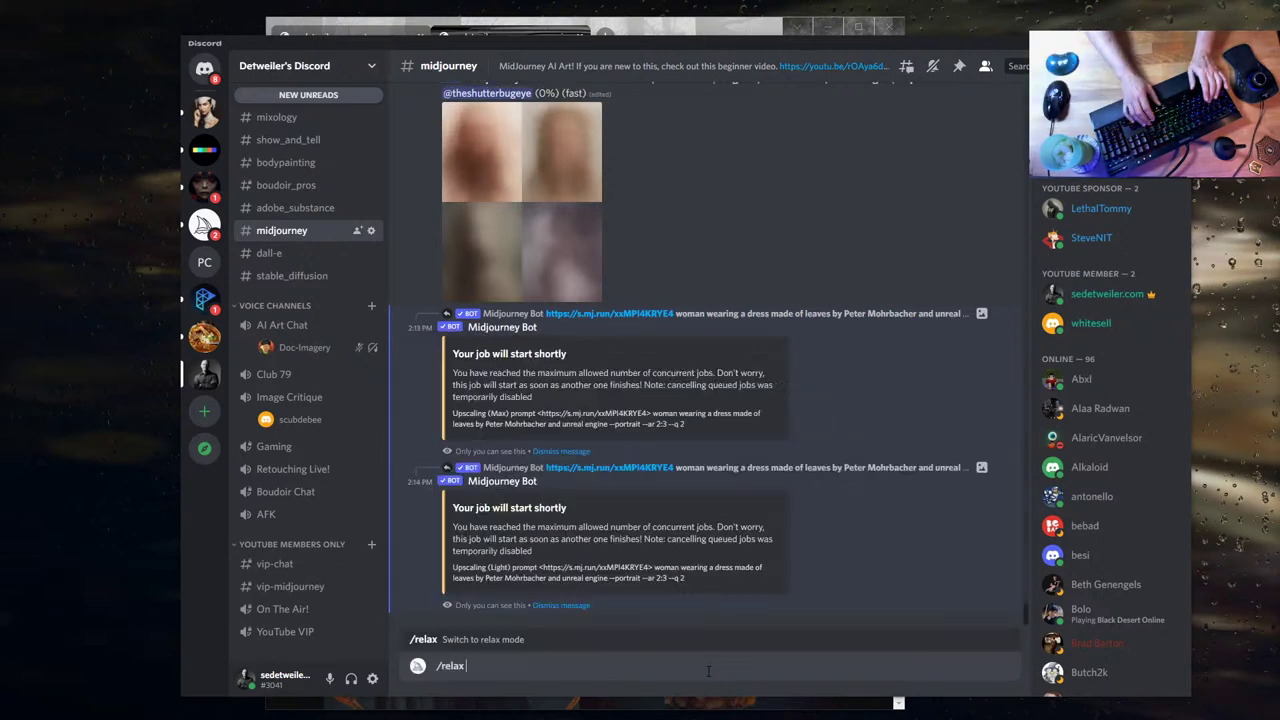
pyautogui.press('Return')
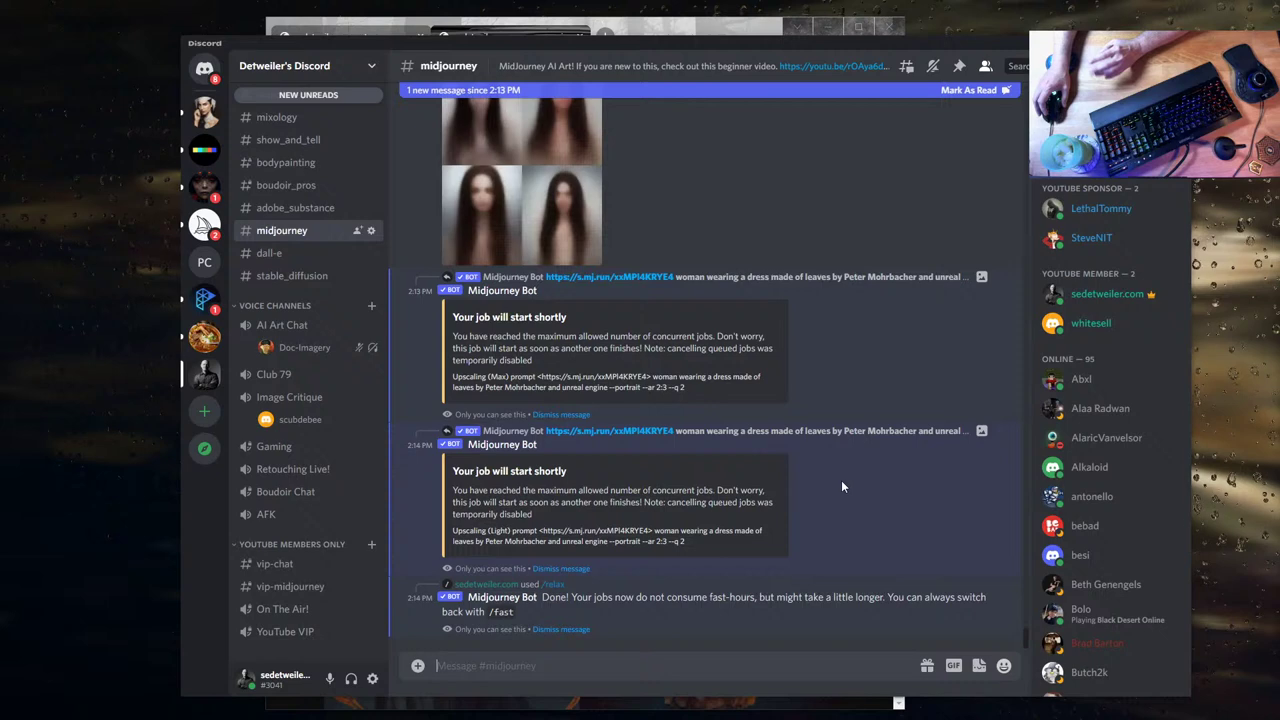
pyautogui.scroll(3, 841, 486)
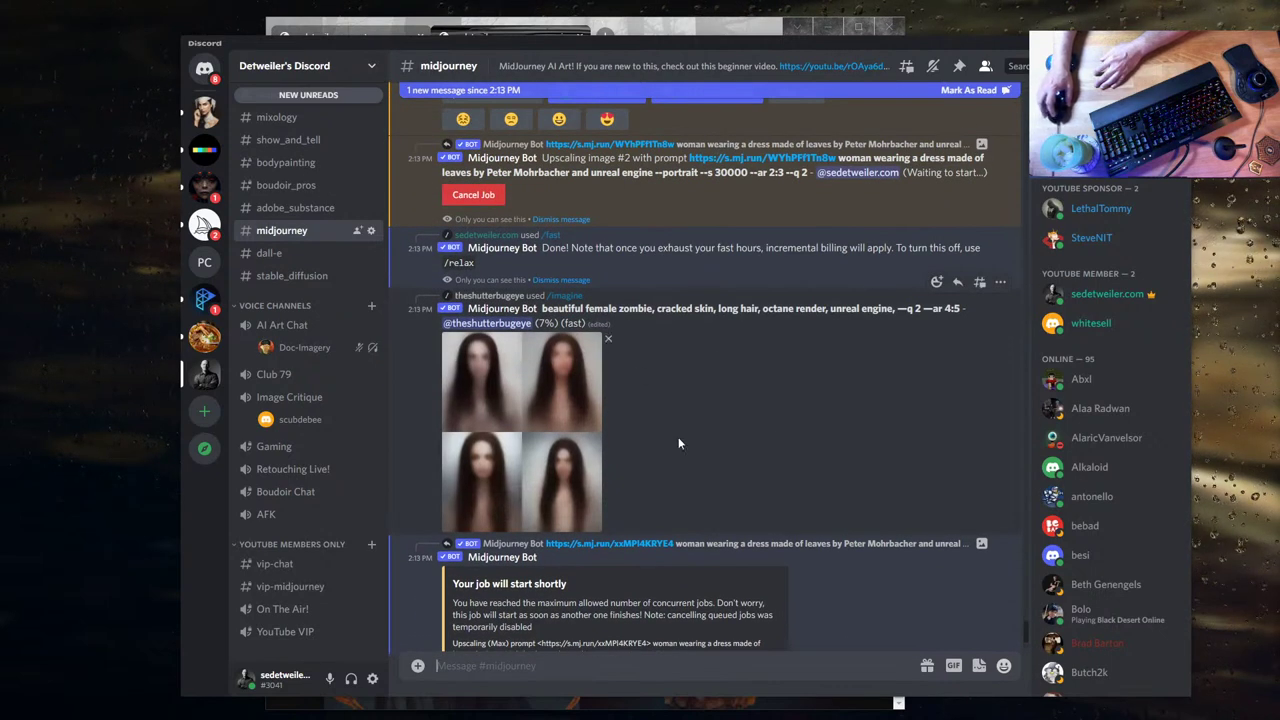
pyautogui.scroll(5, 740, 418)
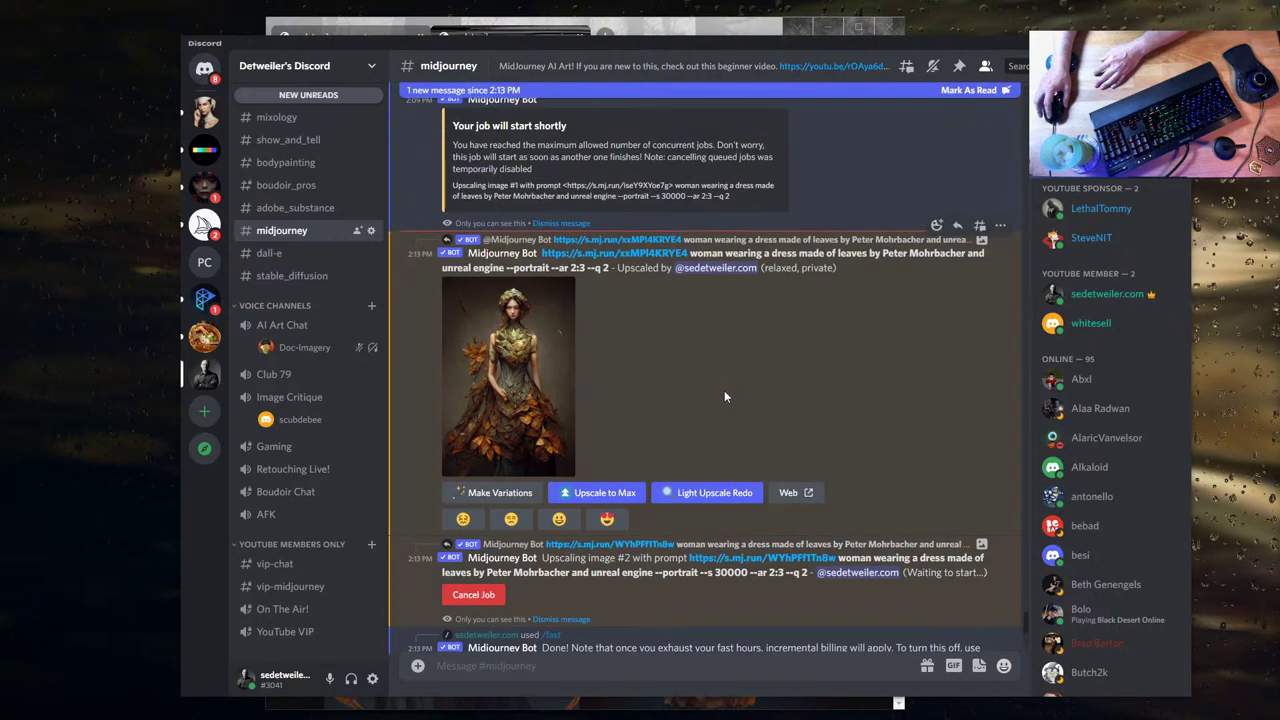
pyautogui.scroll(-4, 724, 397)
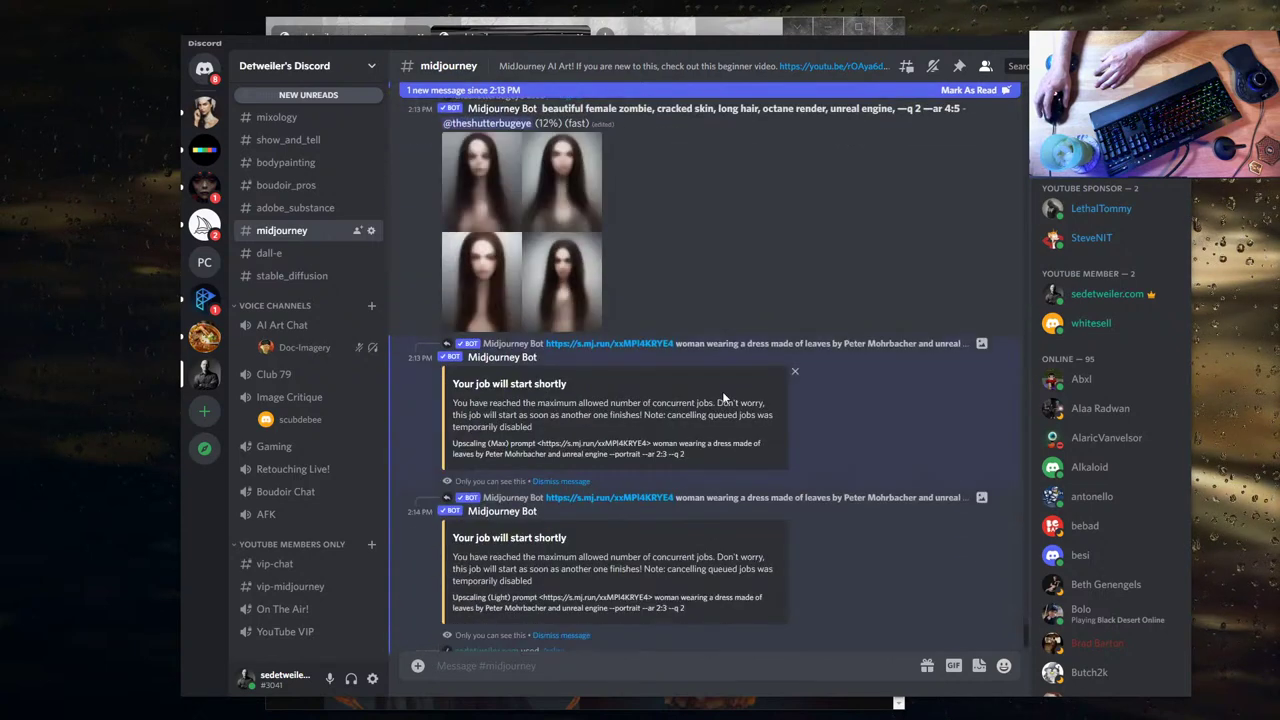
pyautogui.scroll(1, 722, 391)
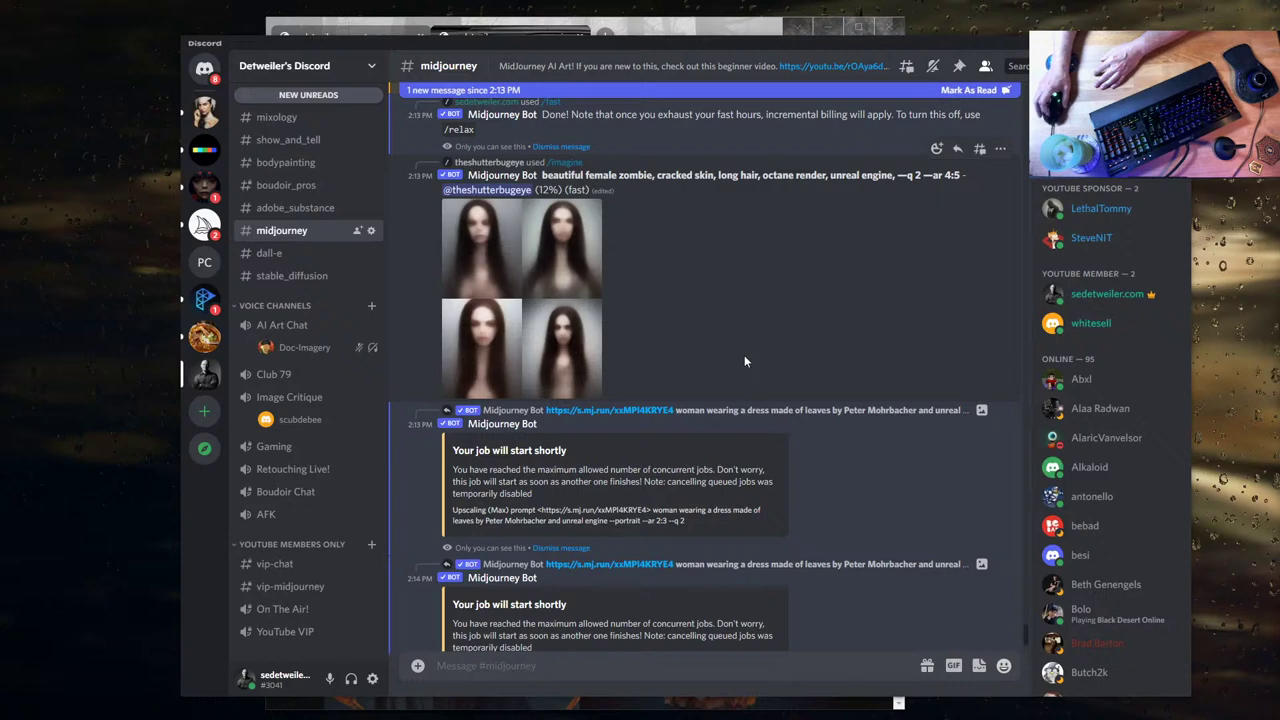
pyautogui.scroll(5, 742, 362)
pyautogui.scroll(-6, 732, 368)
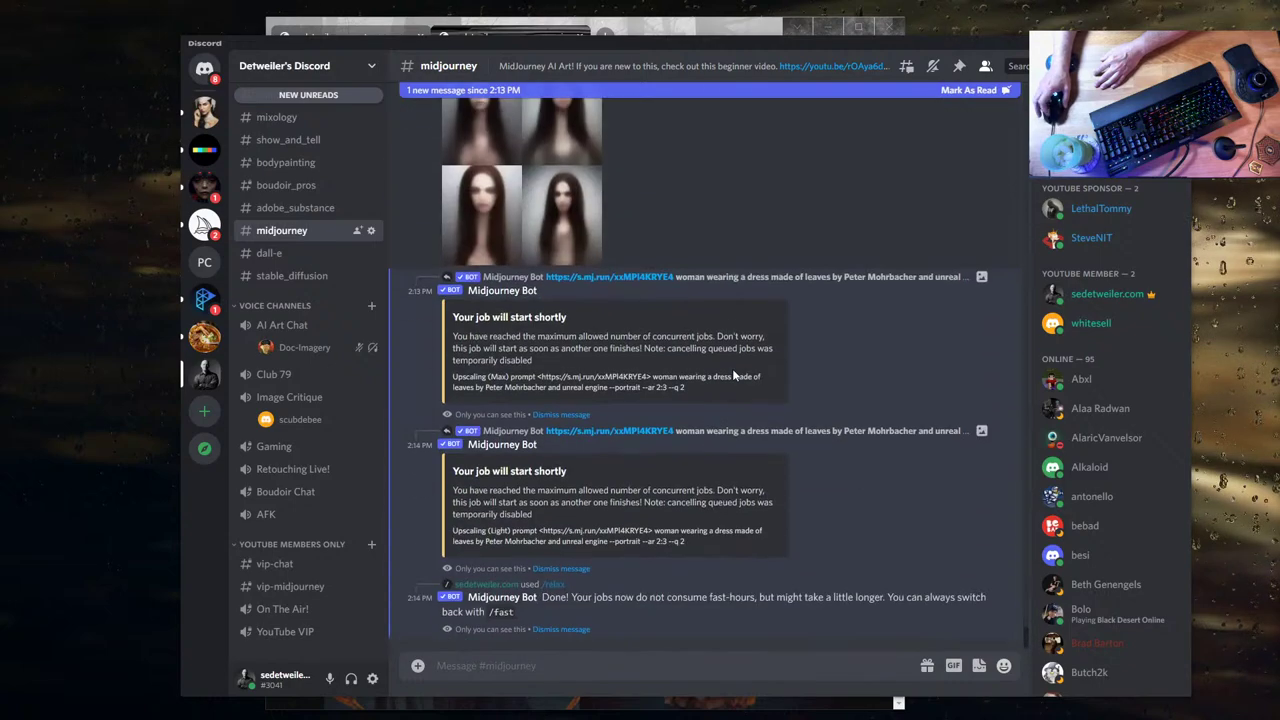
pyautogui.scroll(10, 759, 369)
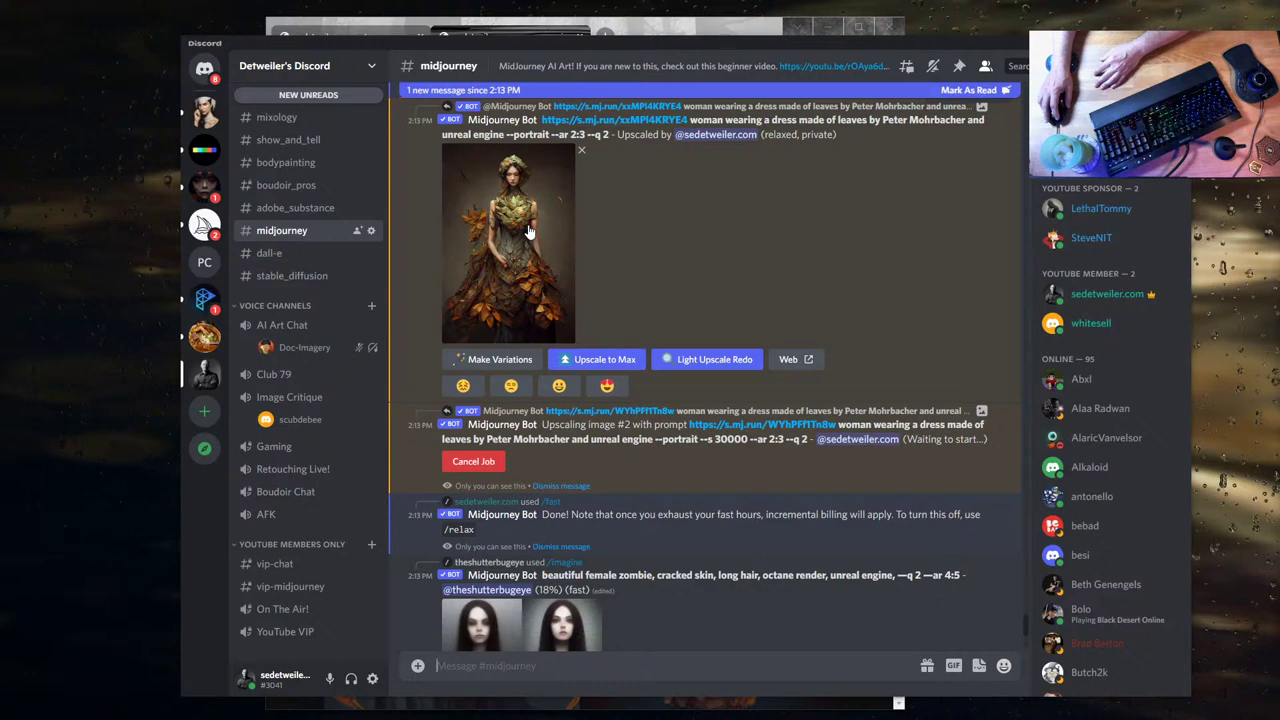
# - Open the full-size original leaf-dress image in Chrome and start Save image as
pyautogui.click(534, 268)
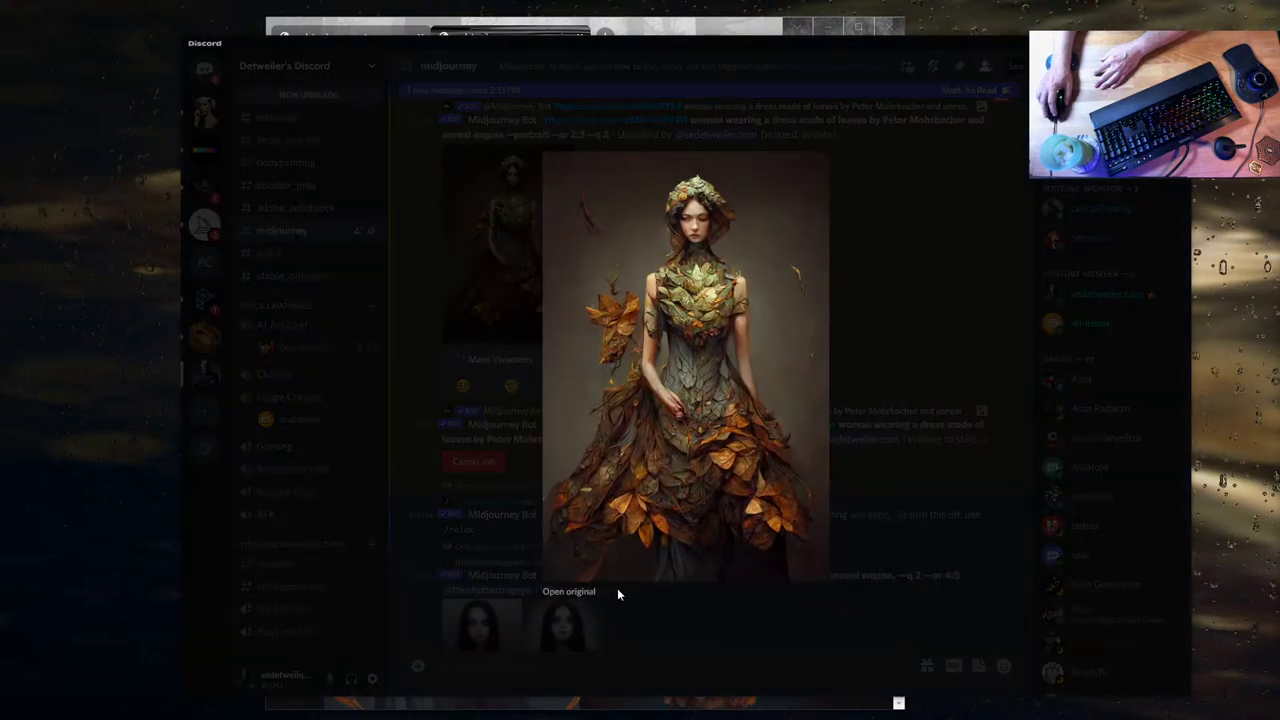
pyautogui.click(578, 592)
pyautogui.rightClick(650, 343)
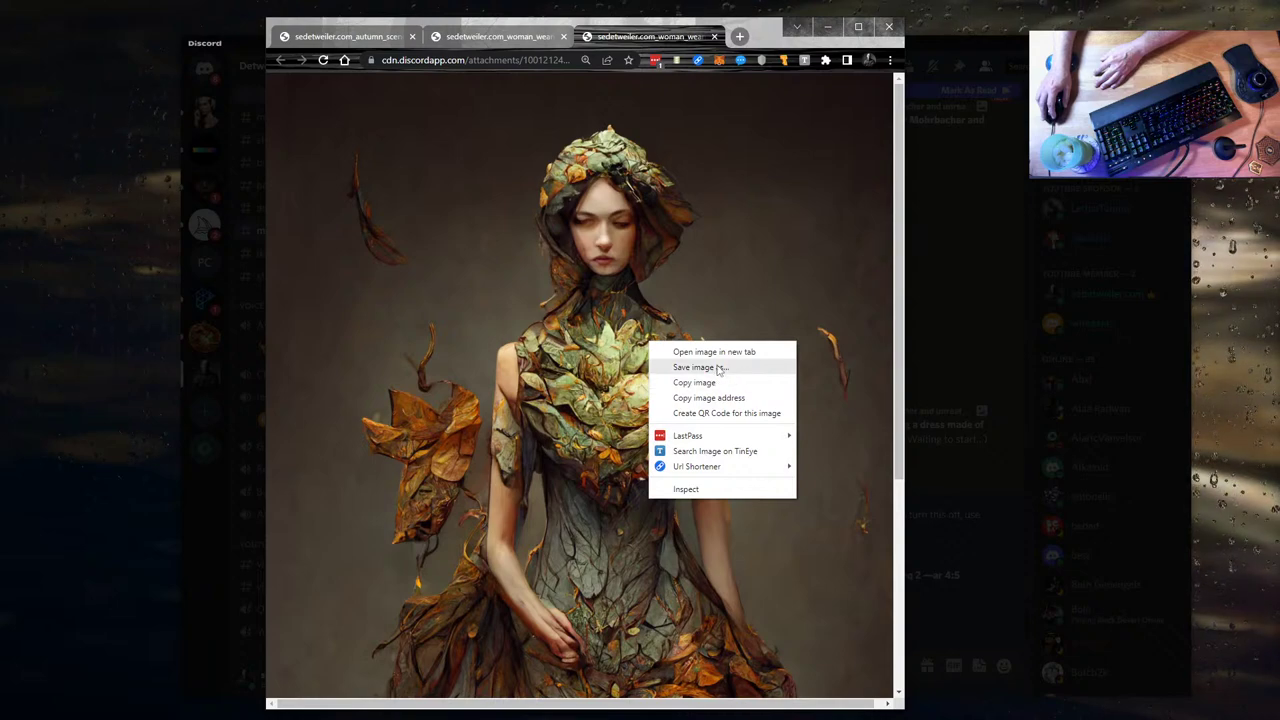
pyautogui.click(718, 369)
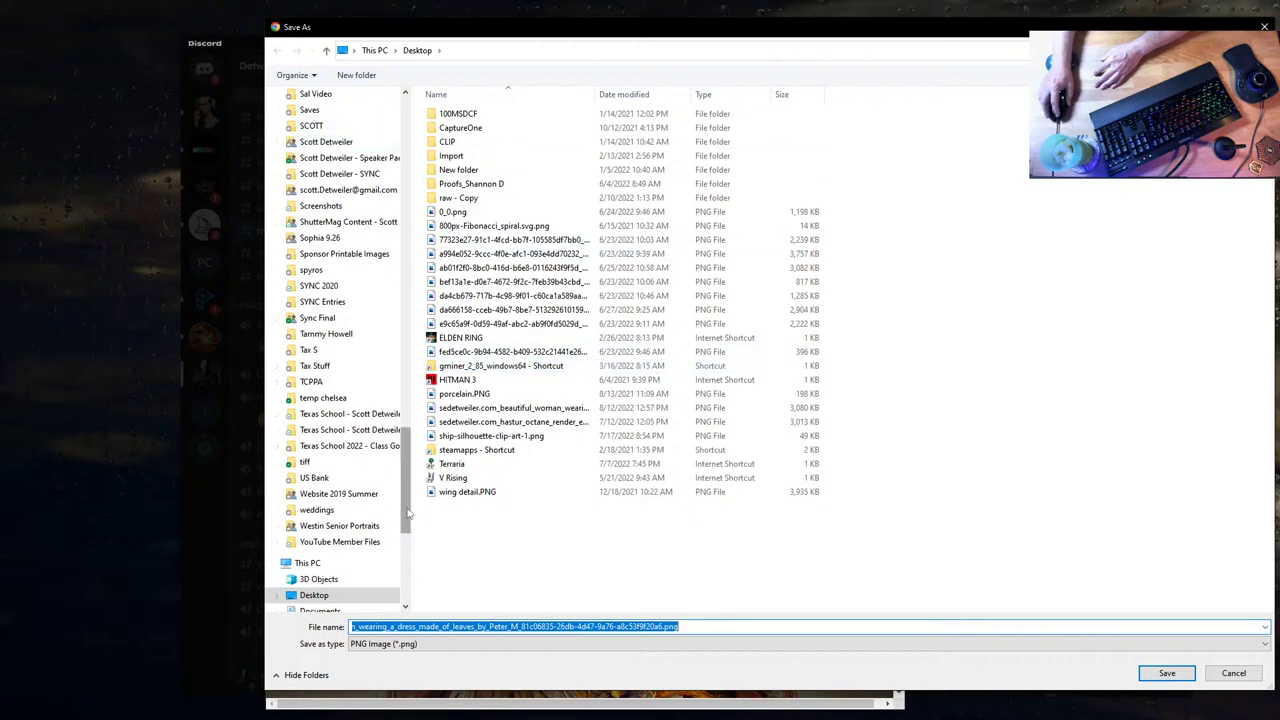
# - Save the image as leaves1.png in the MidJourney folder
pyautogui.scroll(15, 406, 515)
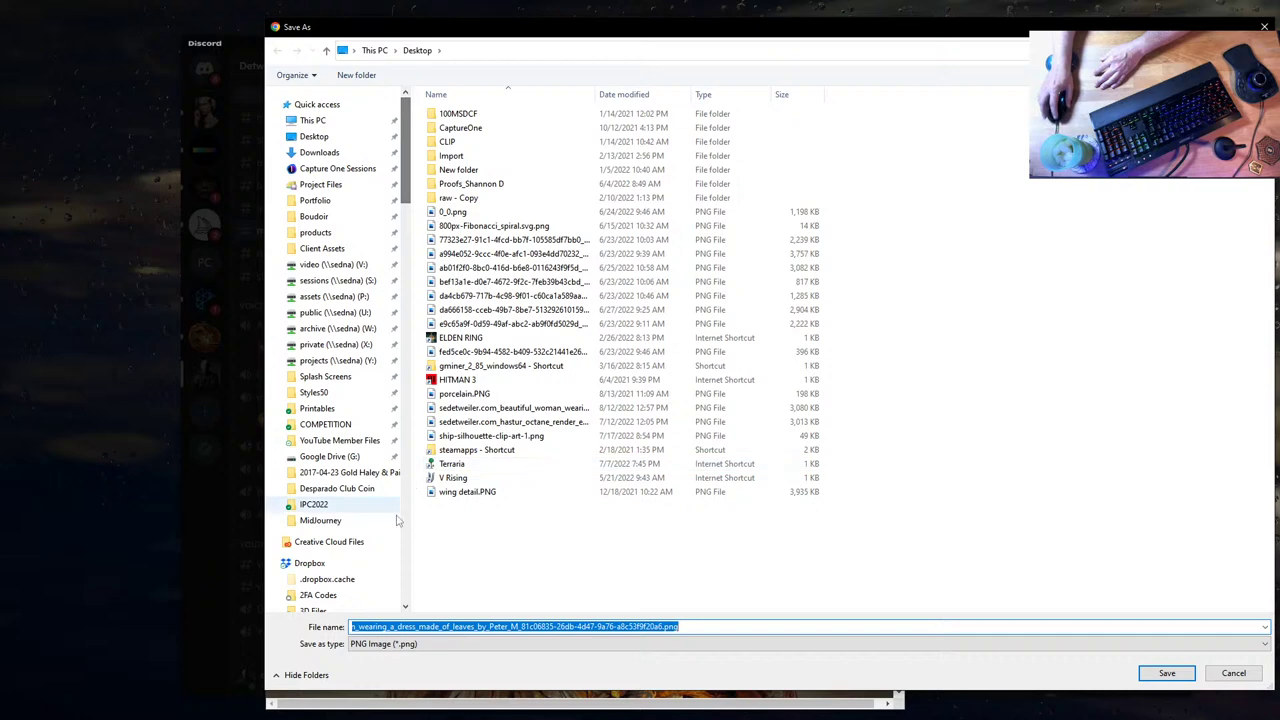
pyautogui.click(329, 526)
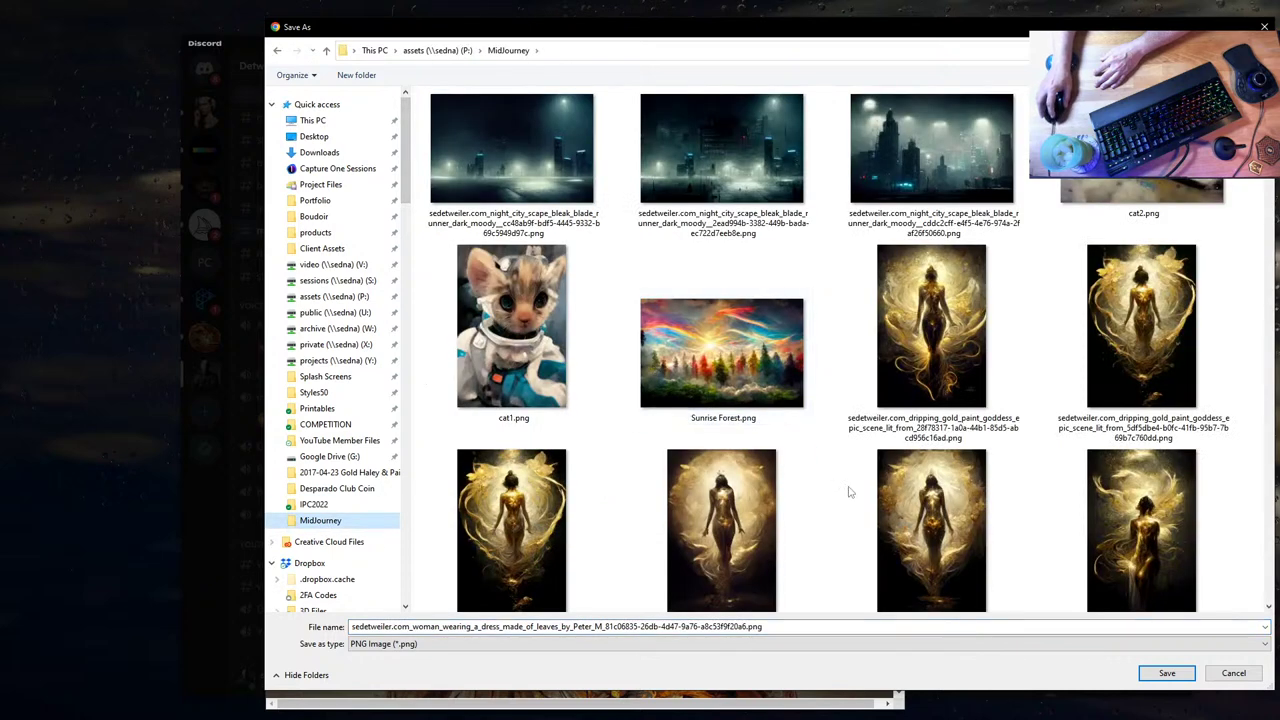
pyautogui.click(549, 311)
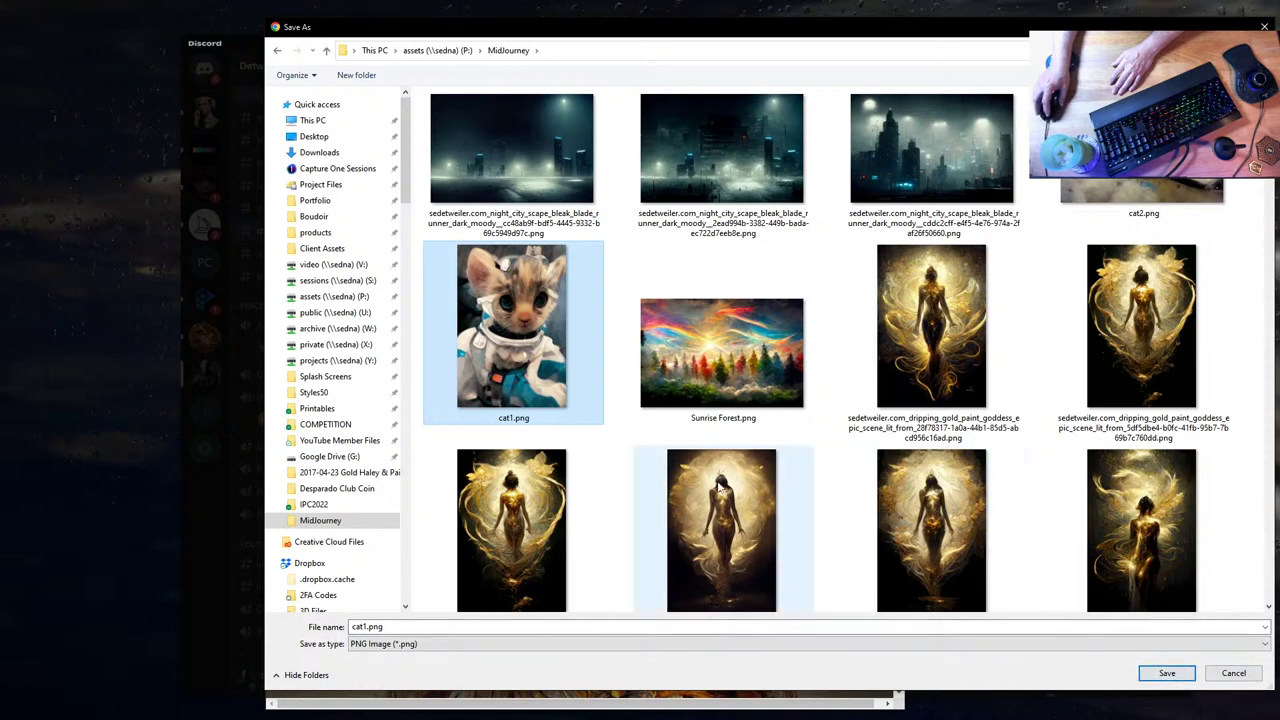
pyautogui.click(376, 627)
pyautogui.doubleClick(366, 626)
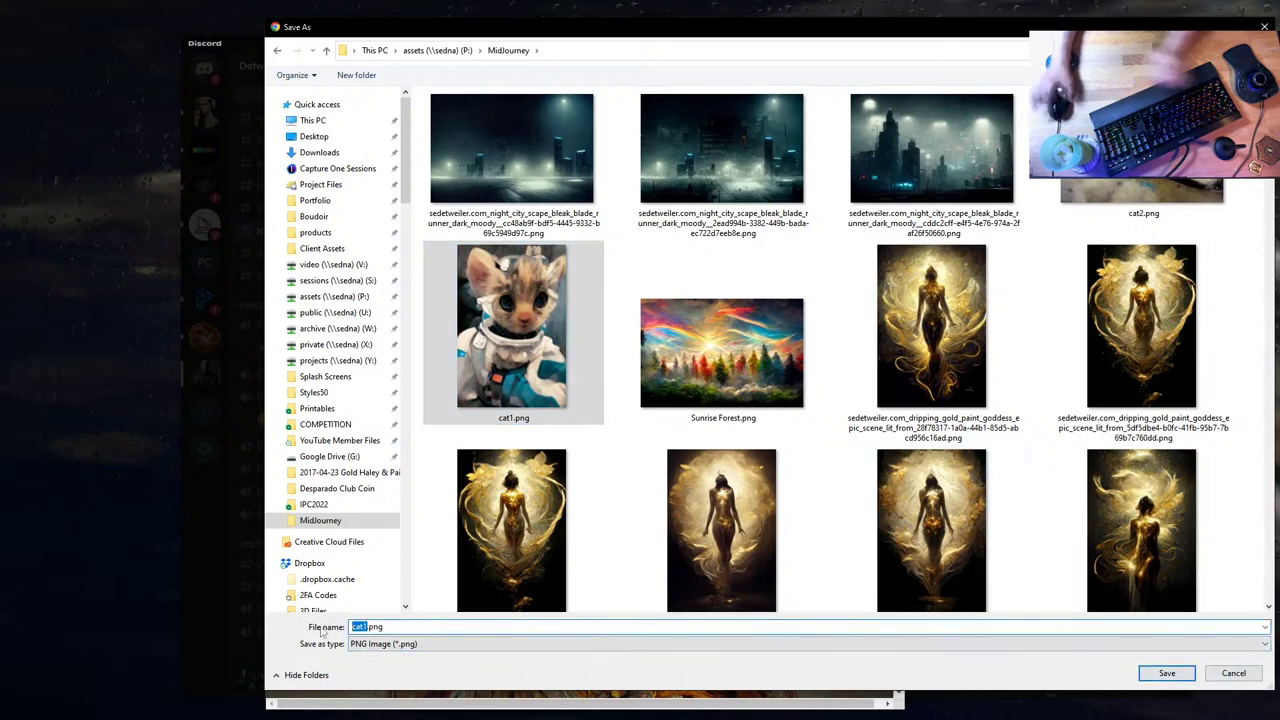
pyautogui.write('leaves')
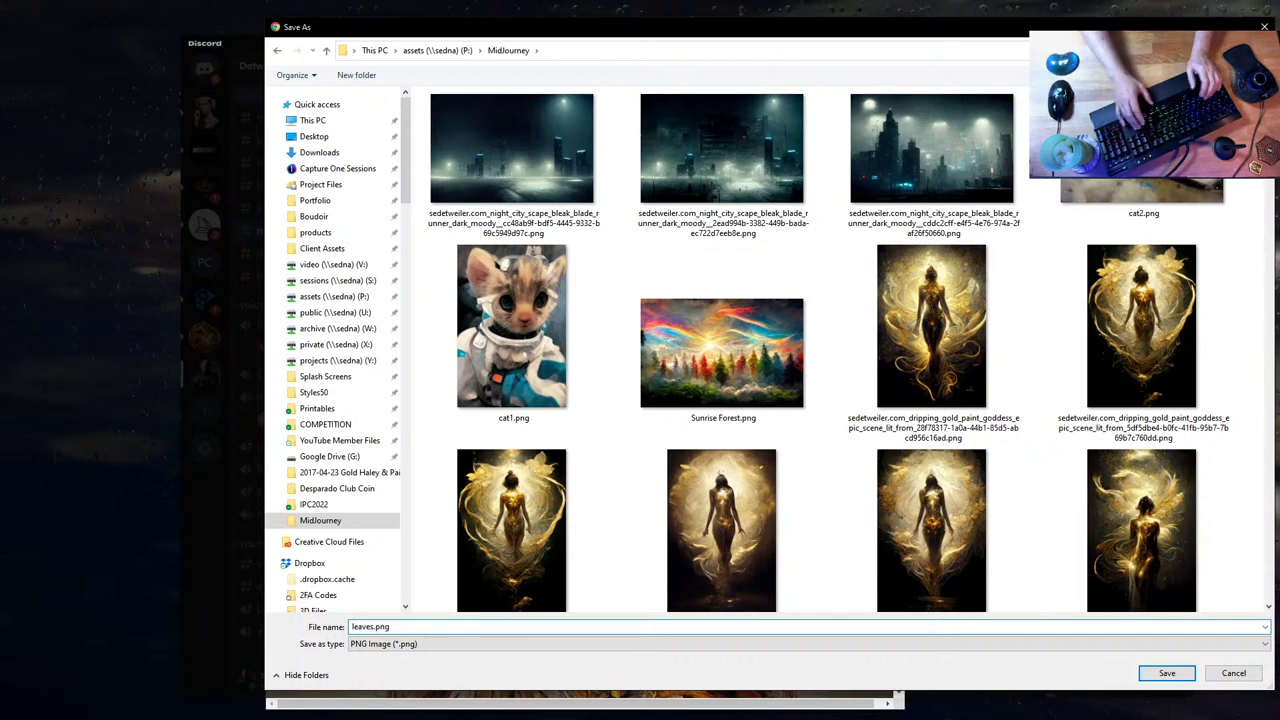
pyautogui.write('1')
pyautogui.press('Return')
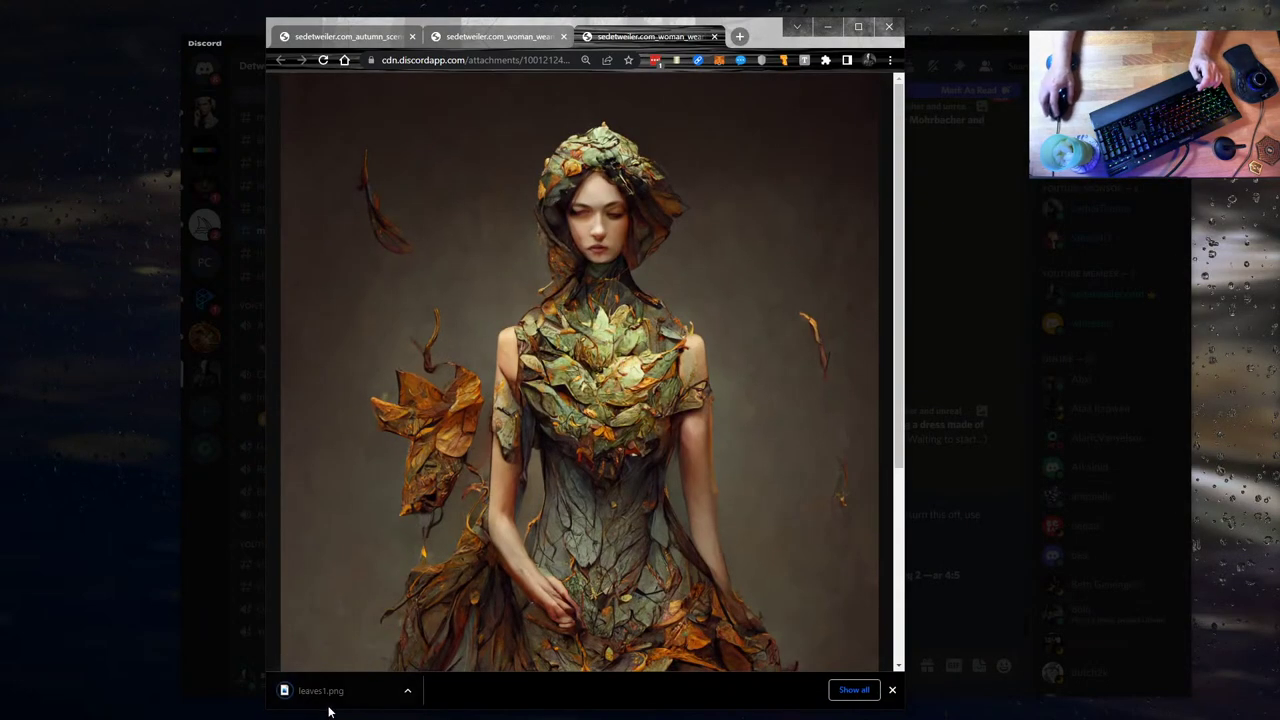
pyautogui.click(377, 697)
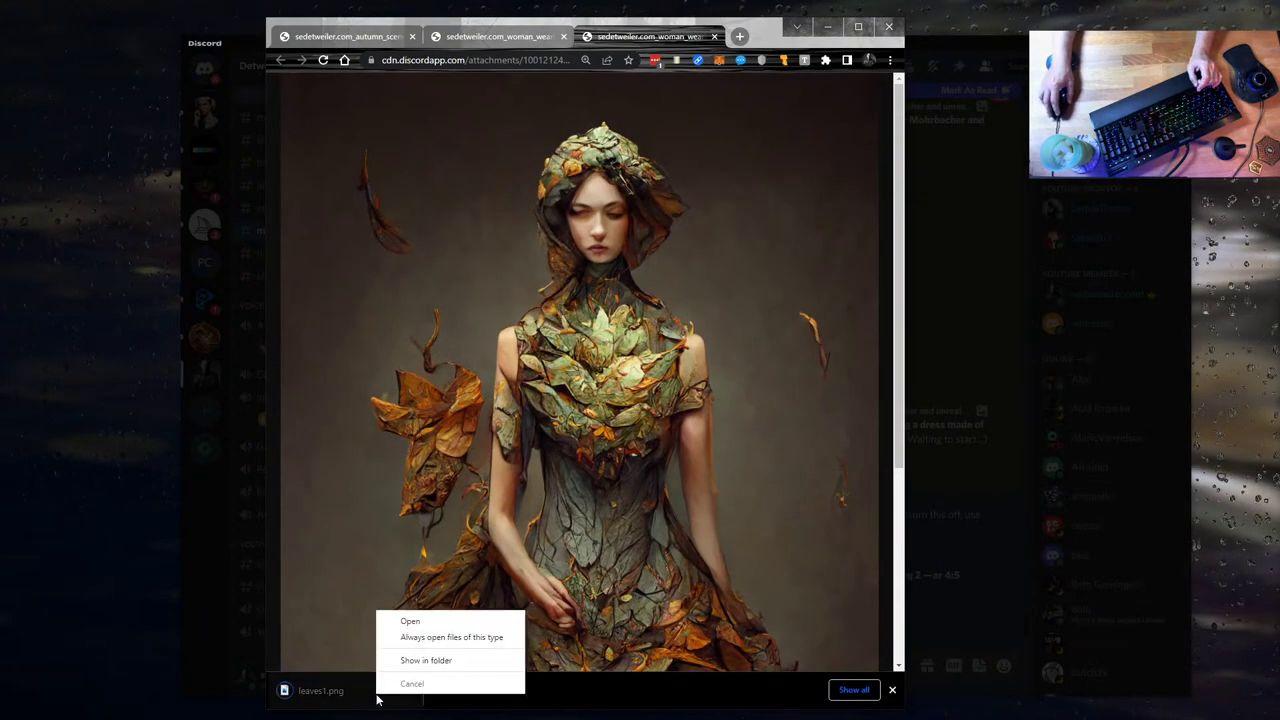
# - Show leaves1.png in its folder and open it with Adobe Photoshop 2022
pyautogui.click(426, 660)
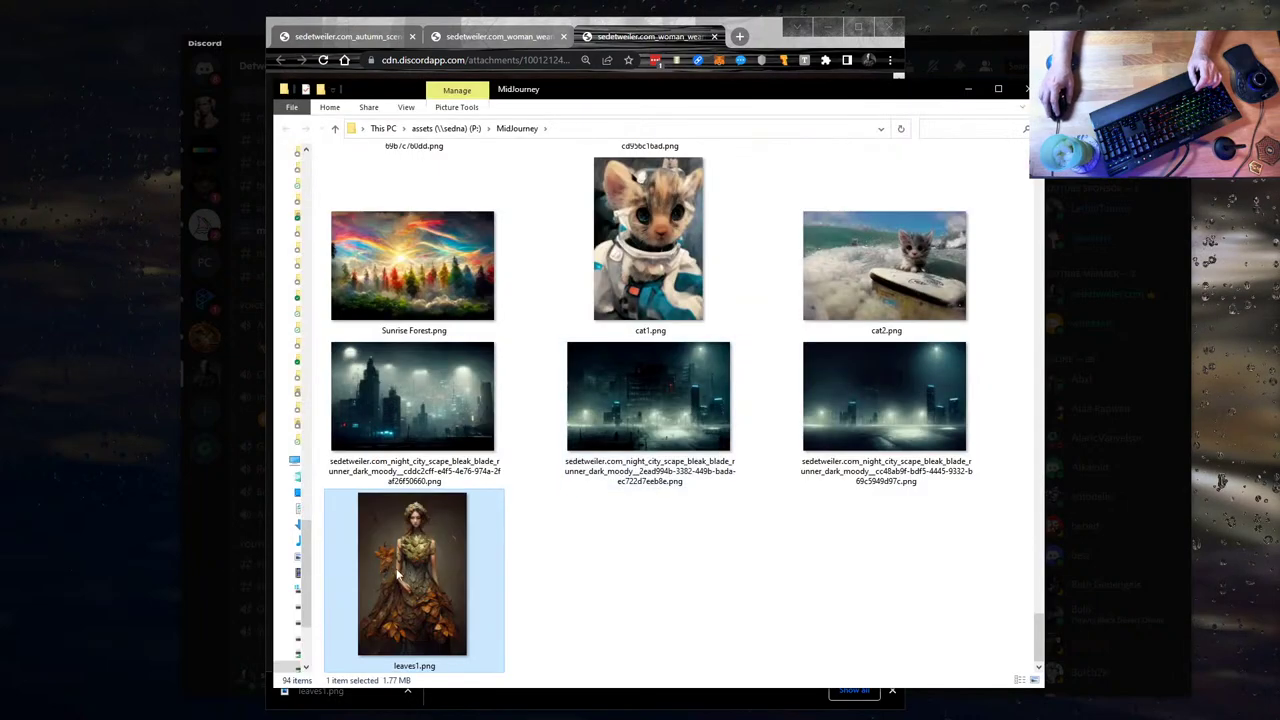
pyautogui.rightClick(398, 570)
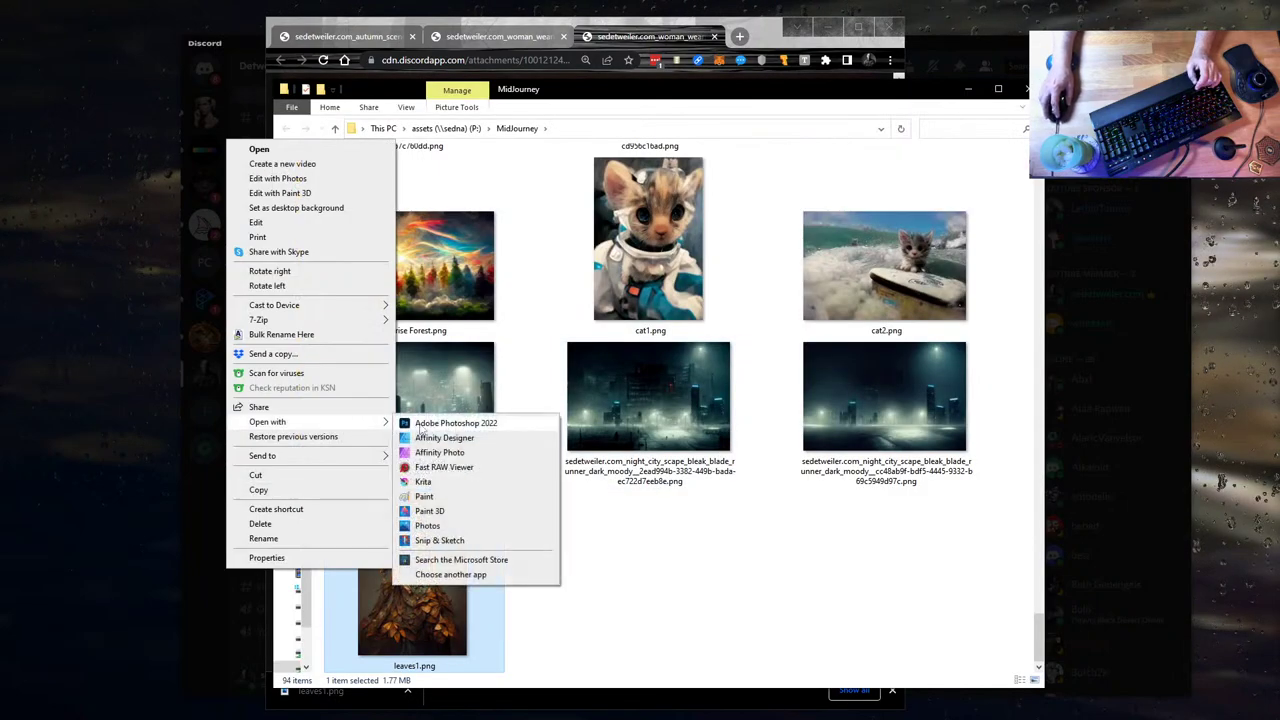
pyautogui.click(660, 498)
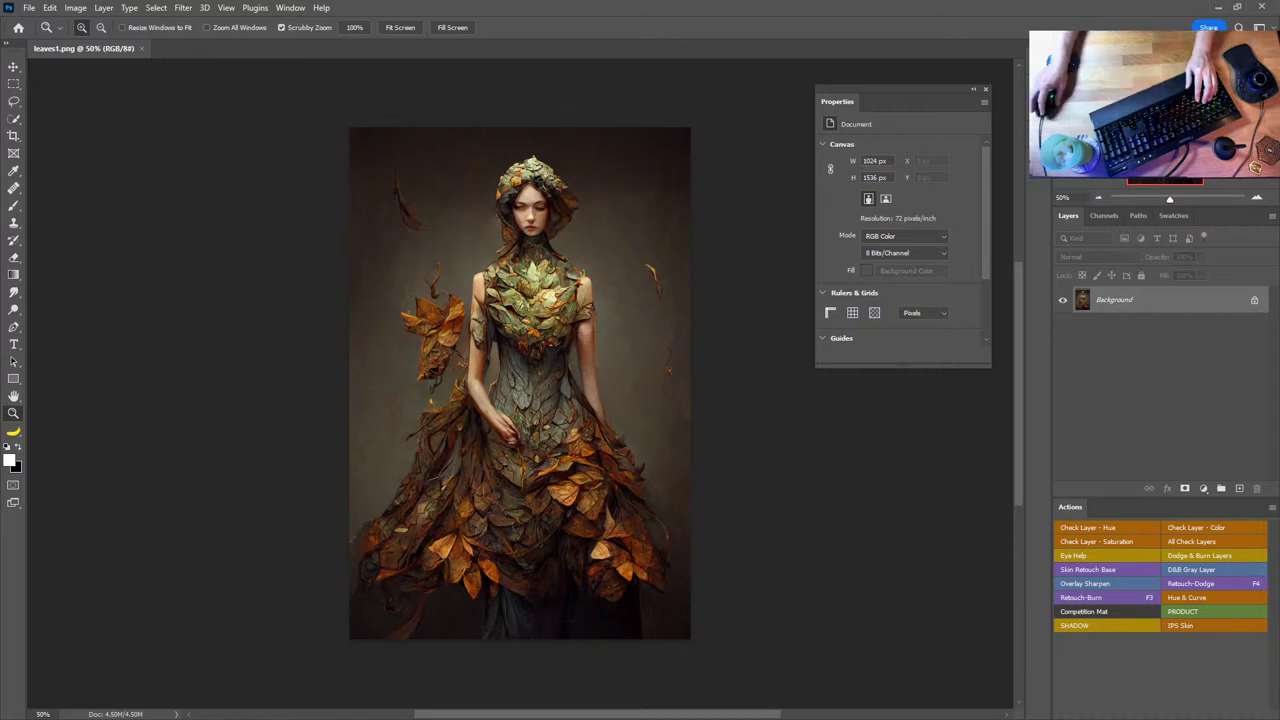
pyautogui.hotkey('alt', 'Tab')
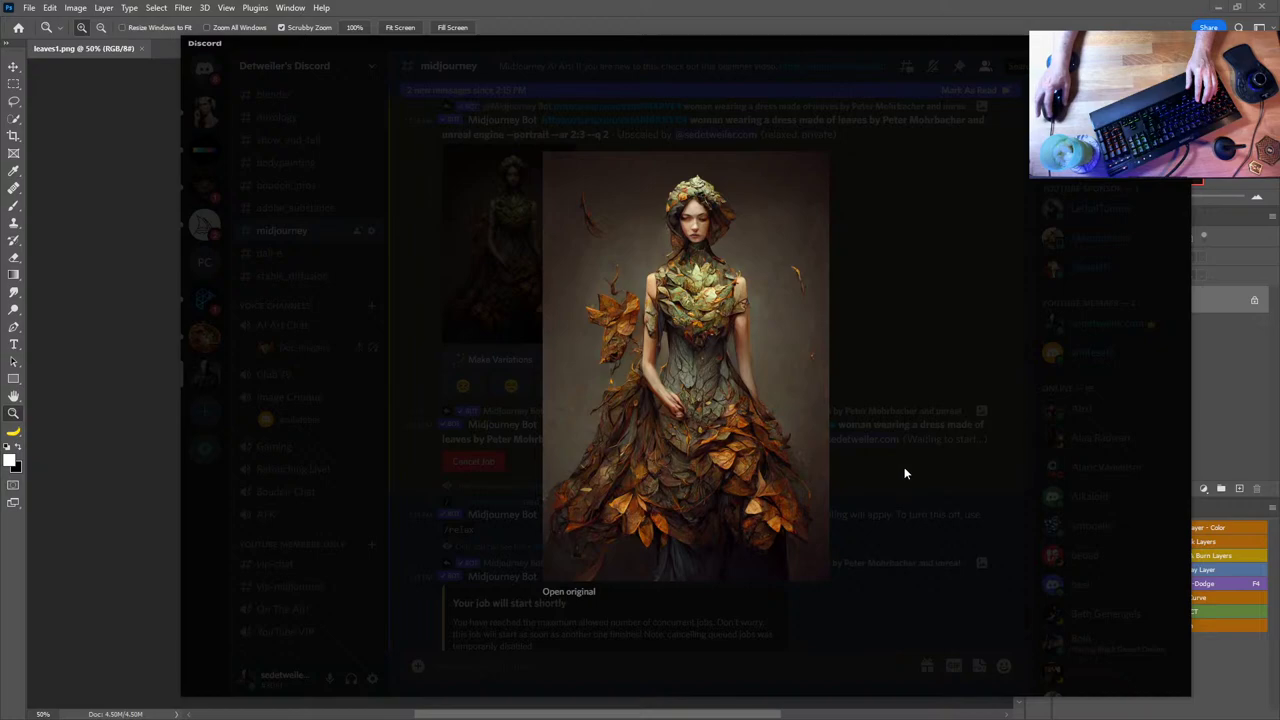
pyautogui.click(903, 471)
pyautogui.scroll(-8, 700, 465)
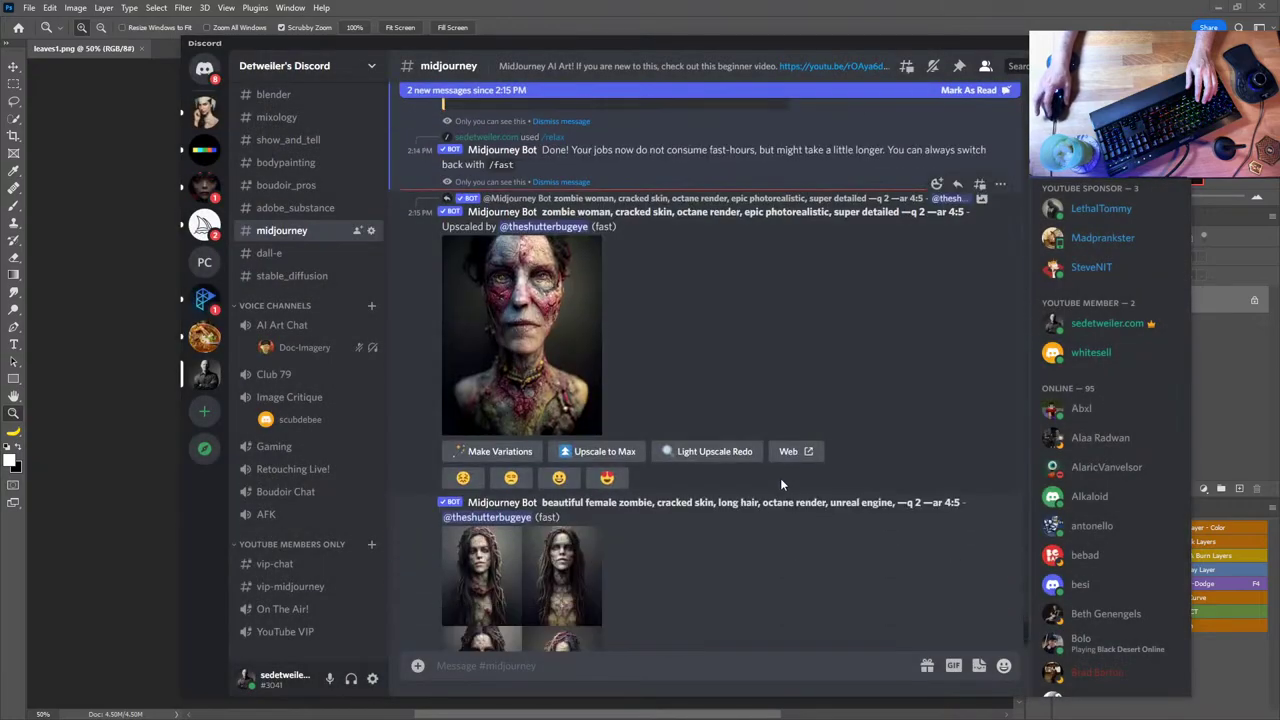
pyautogui.scroll(-2, 760, 540)
pyautogui.scroll(3, 762, 500)
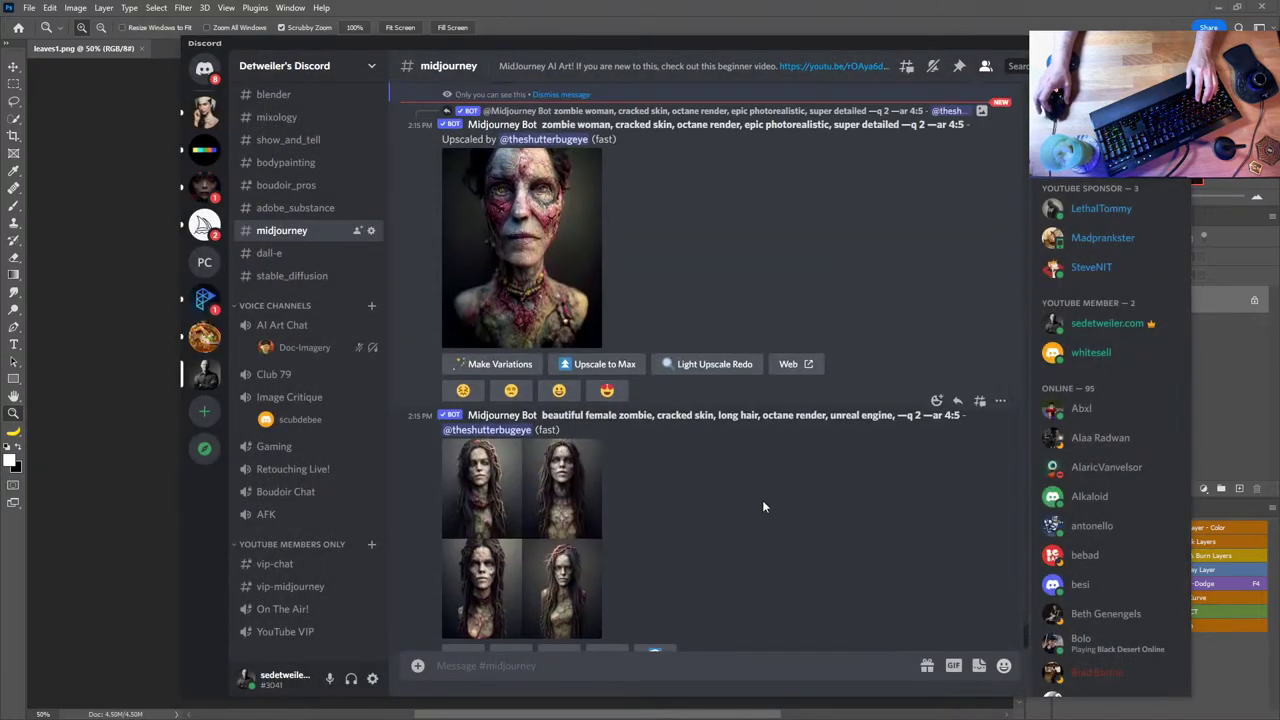
pyautogui.scroll(-3, 792, 465)
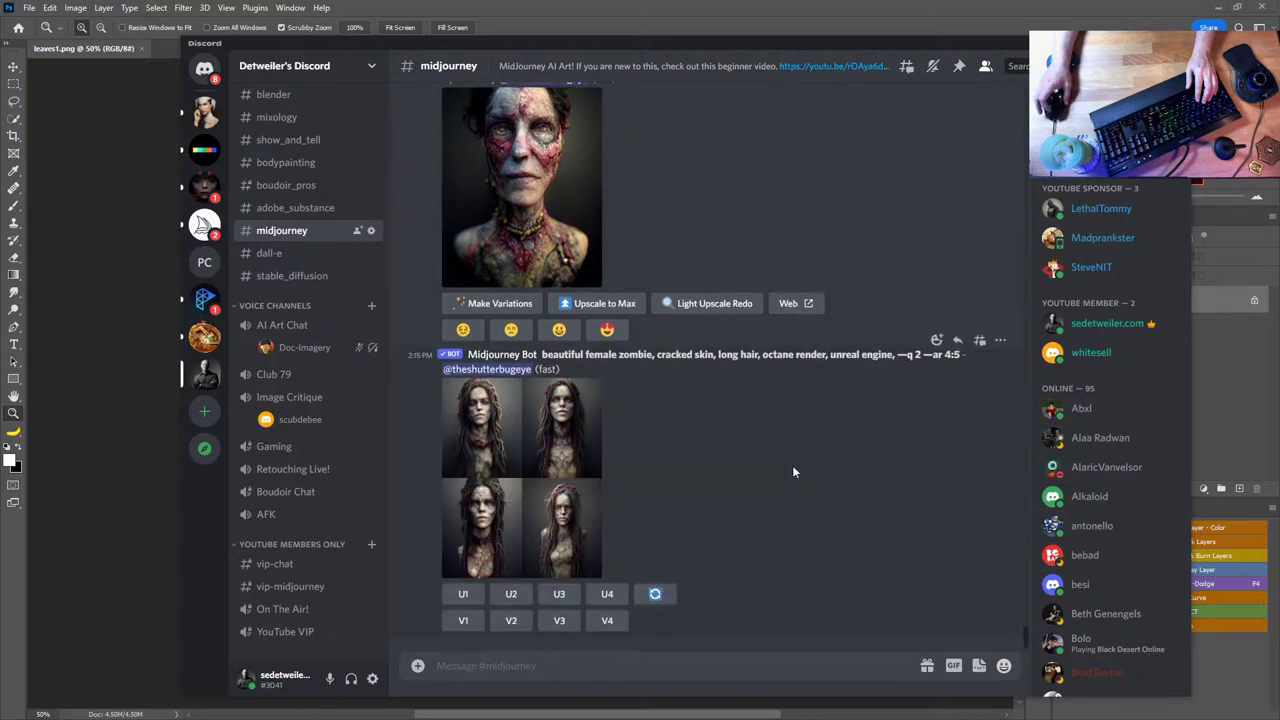
pyautogui.scroll(3, 792, 465)
pyautogui.scroll(-3, 776, 461)
pyautogui.click(538, 462)
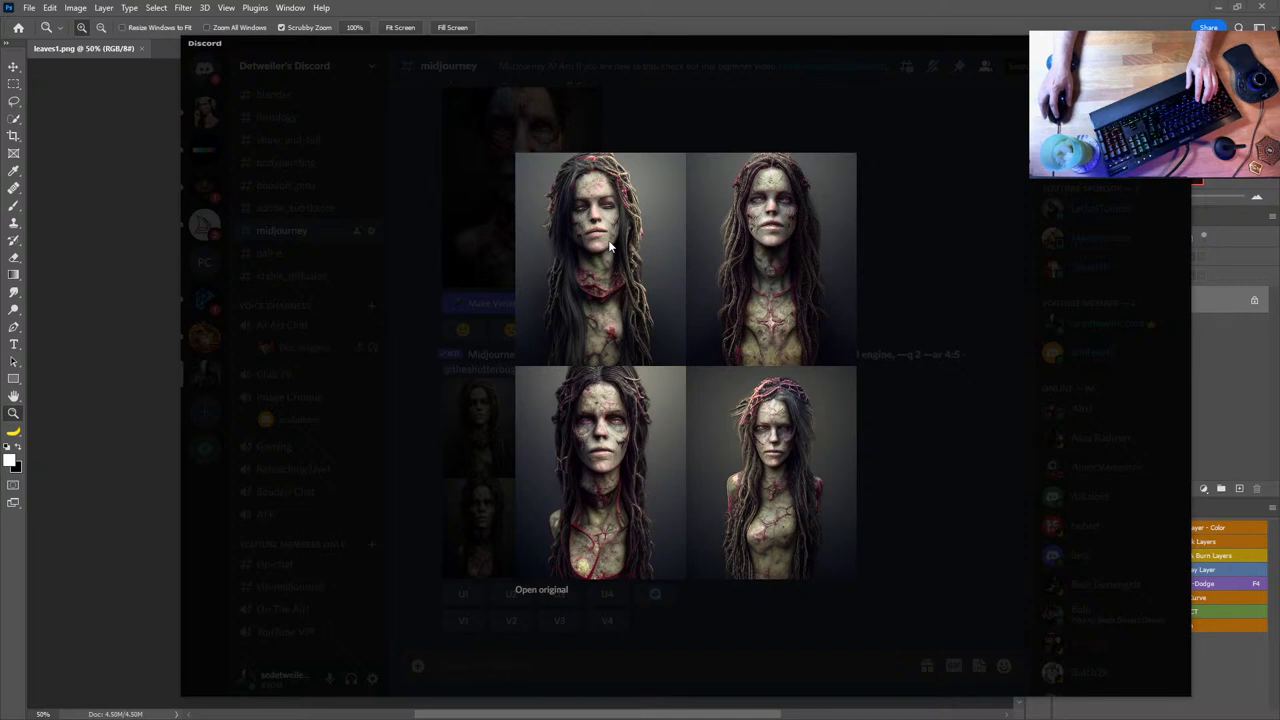
pyautogui.click(918, 420)
pyautogui.scroll(3, 806, 425)
pyautogui.scroll(5, 803, 422)
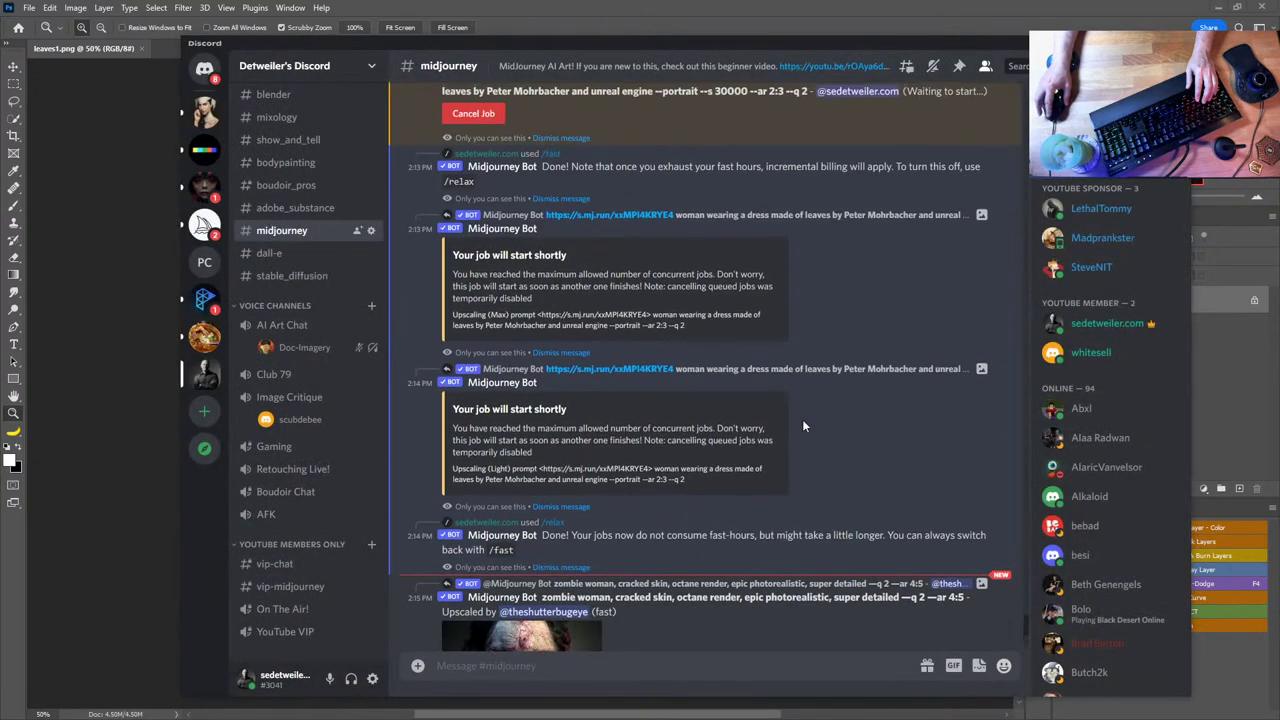
pyautogui.scroll(-2, 802, 422)
pyautogui.scroll(-2, 802, 427)
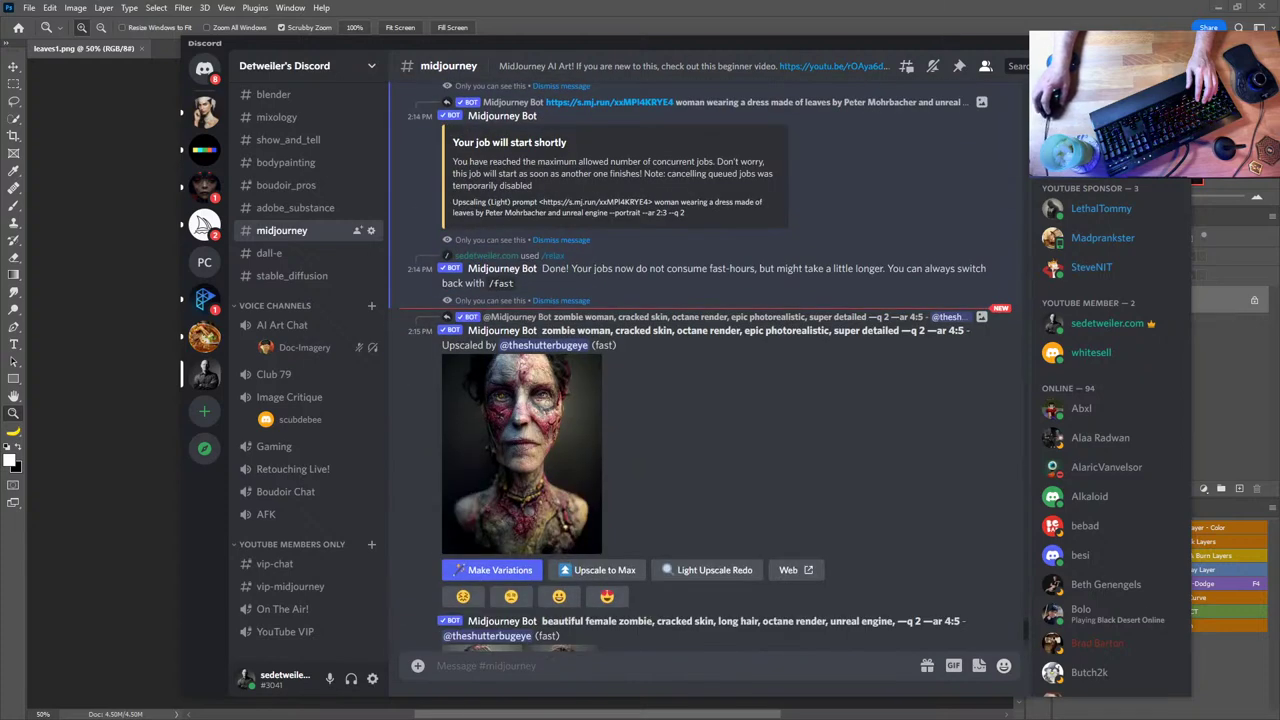
pyautogui.hotkey('alt', 'Tab')
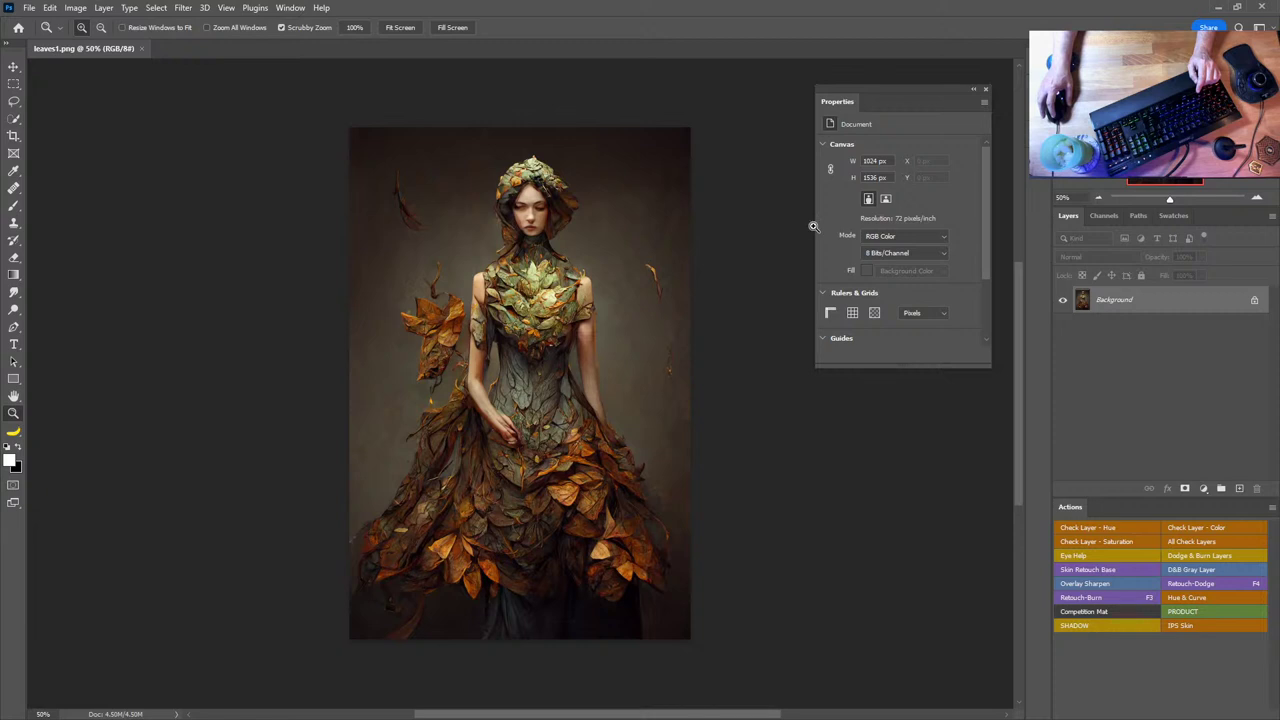
# - Close the document properties panel and browse the assets drive in Bridge to the Photoshop folder
pyautogui.click(984, 91)
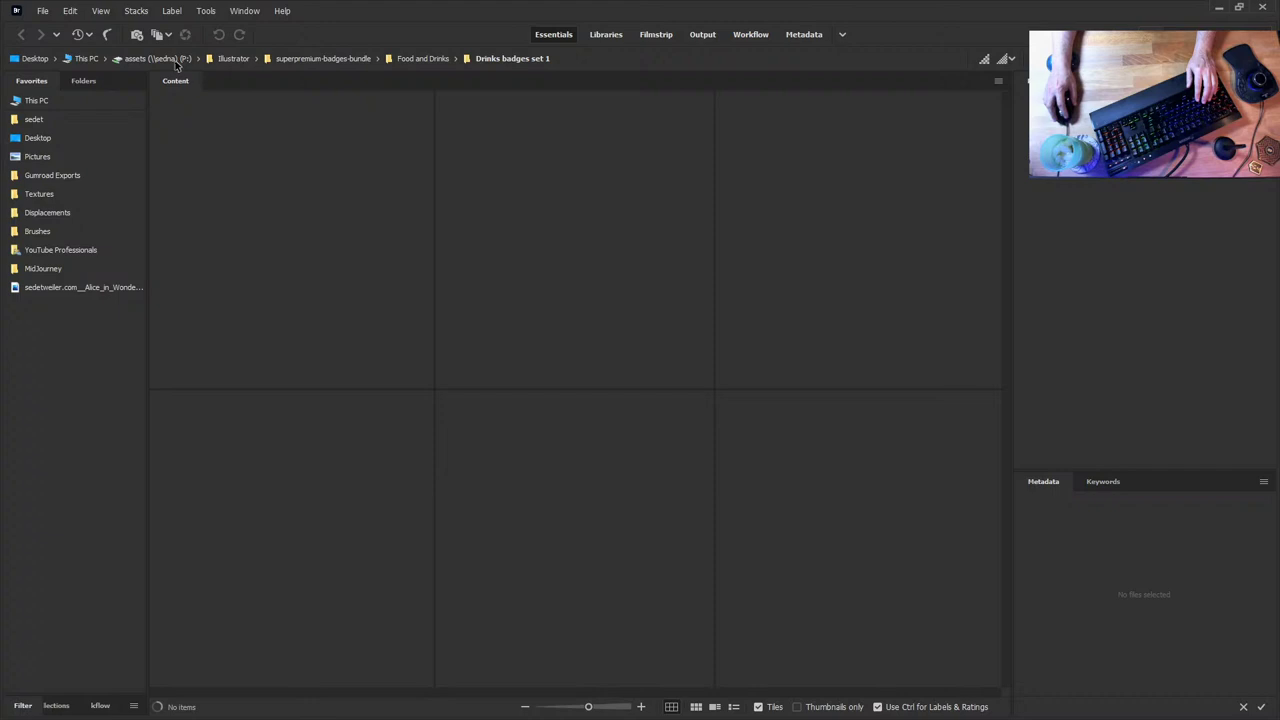
pyautogui.click(203, 59)
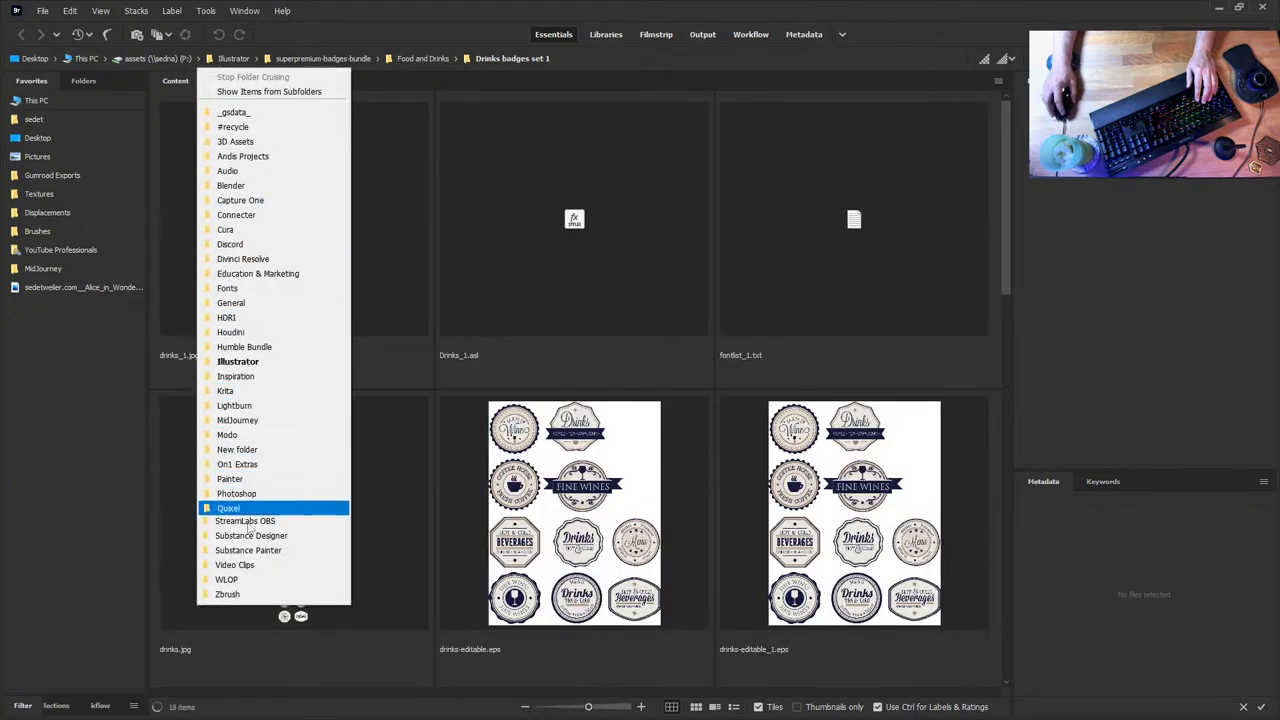
pyautogui.click(240, 477)
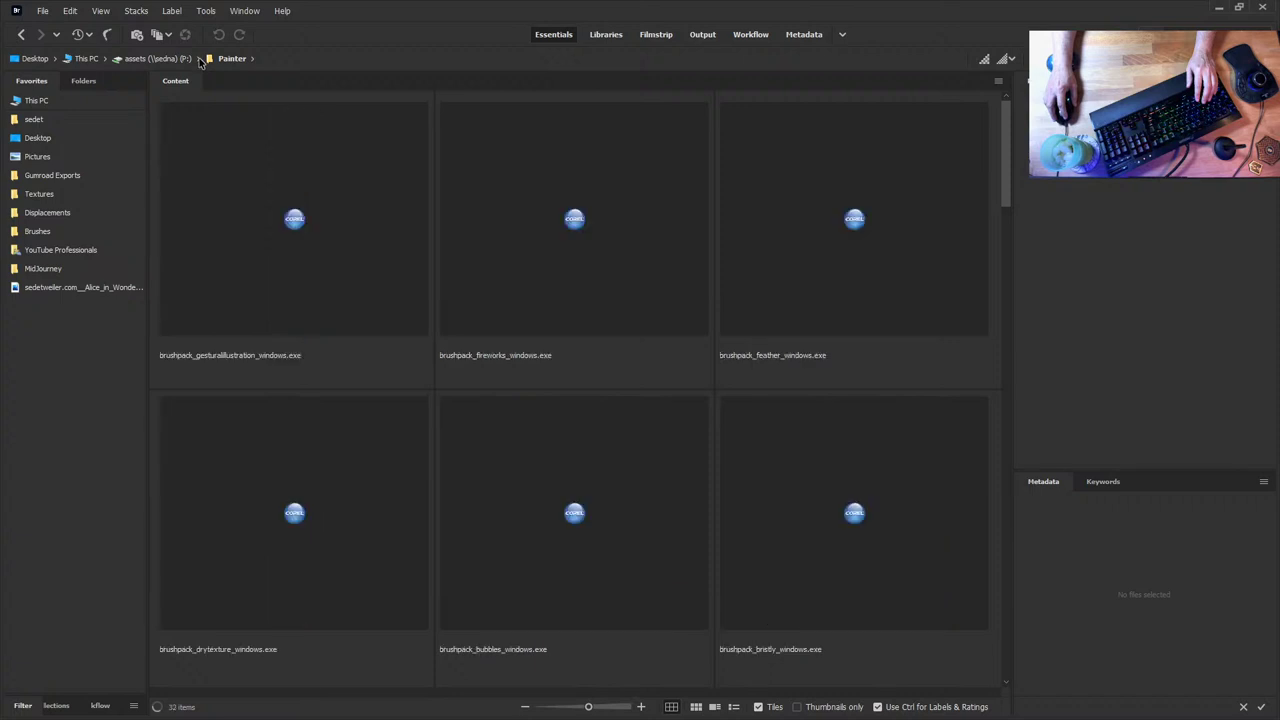
pyautogui.click(199, 59)
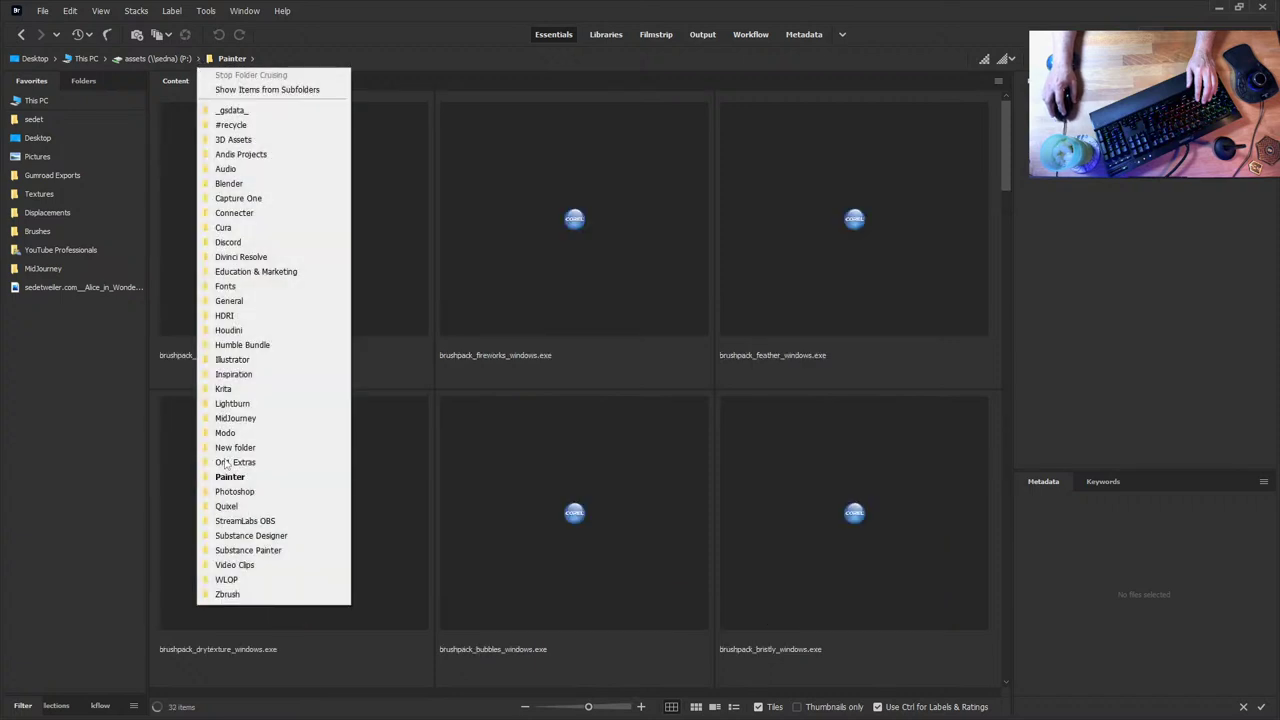
pyautogui.click(236, 493)
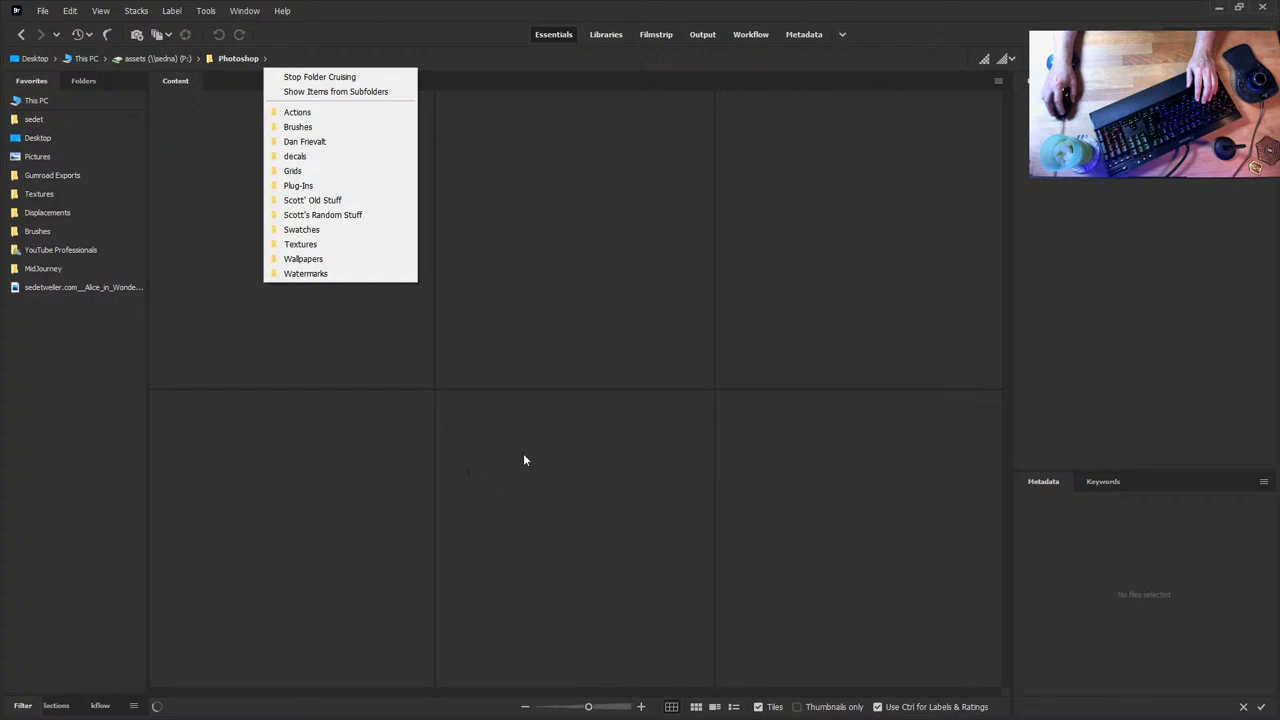
# - Navigate to Textures > Leaves, Fabric & Petals > Autumn Rose Leaves > Overlays, then switch to Discord
pyautogui.click(309, 248)
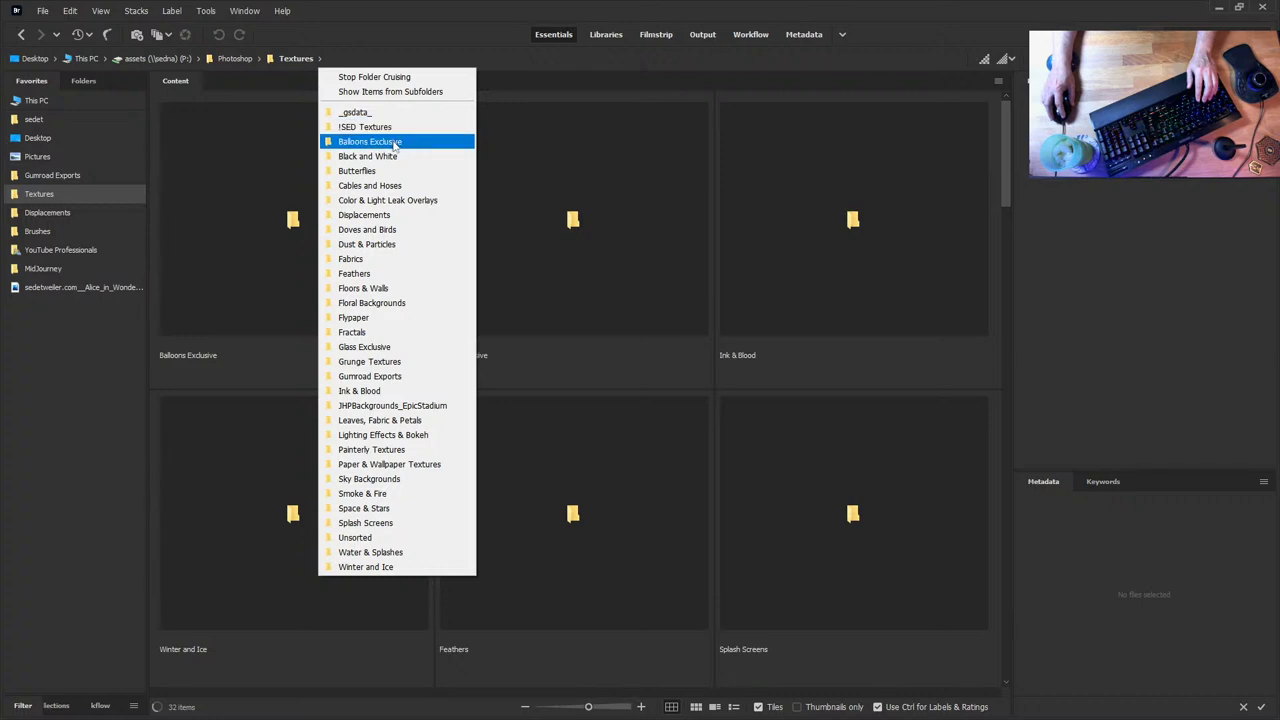
pyautogui.click(393, 421)
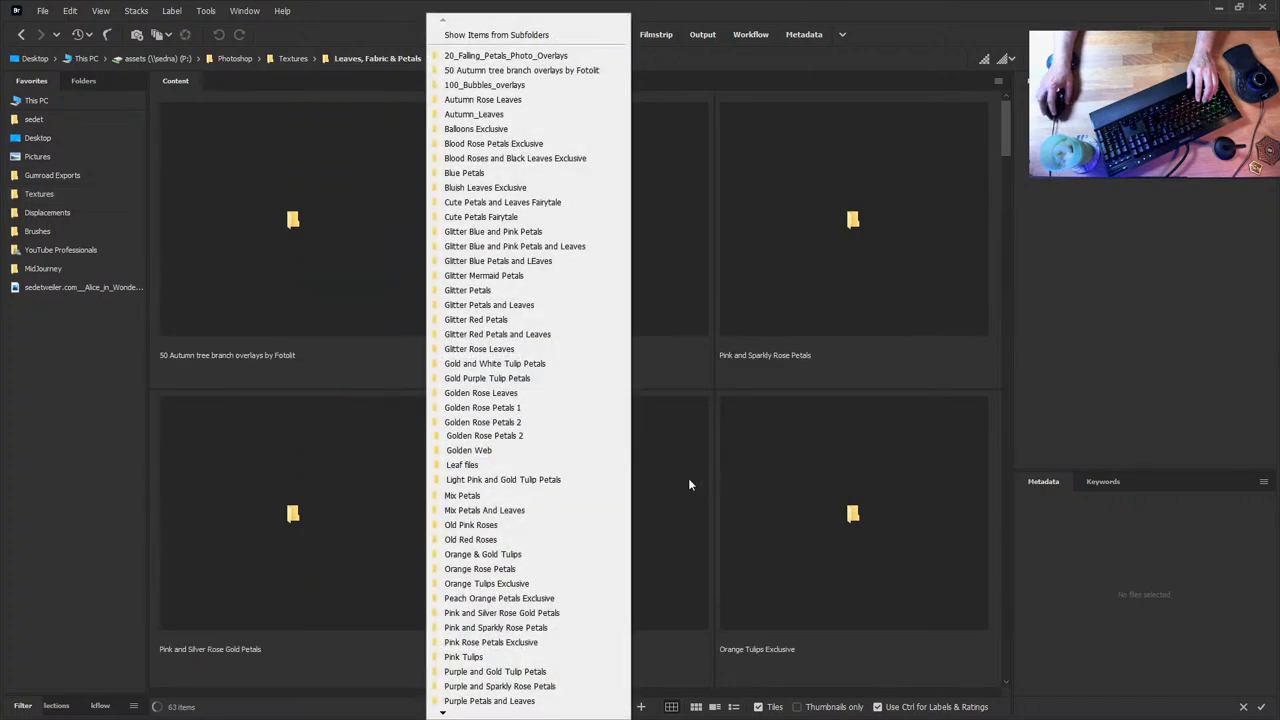
pyautogui.click(532, 101)
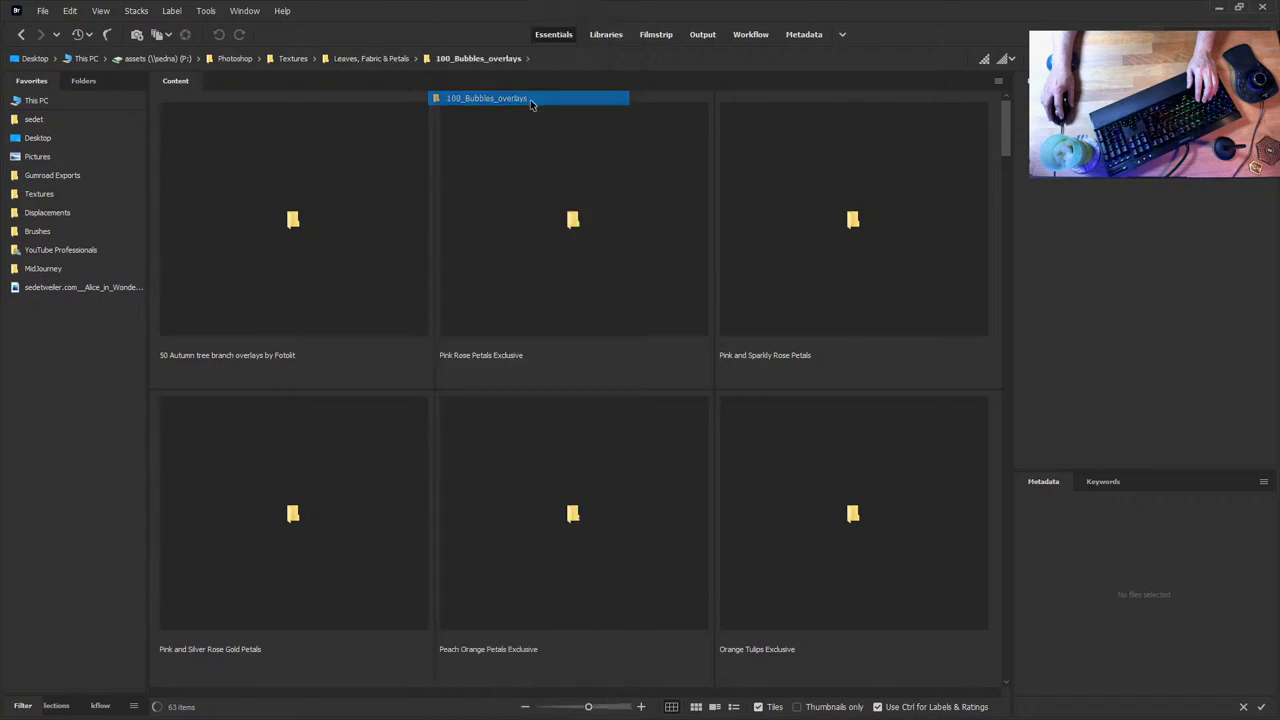
pyautogui.click(421, 60)
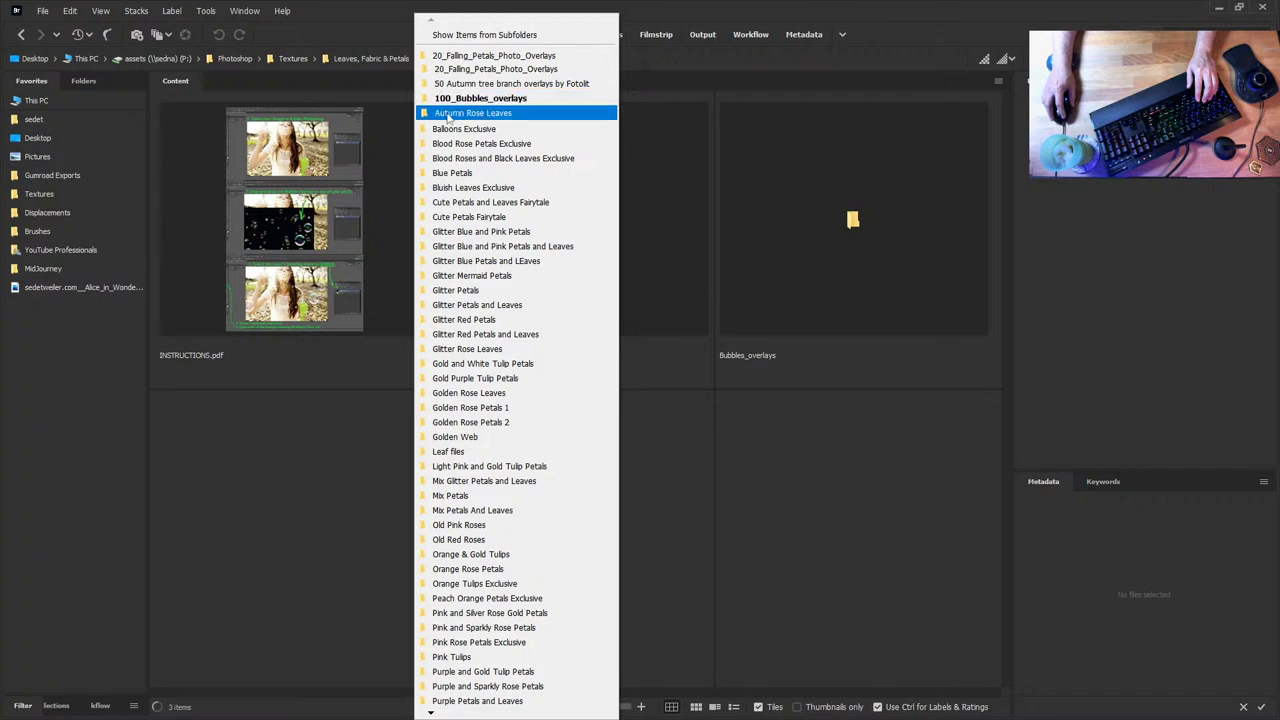
pyautogui.click(446, 116)
pyautogui.click(548, 126)
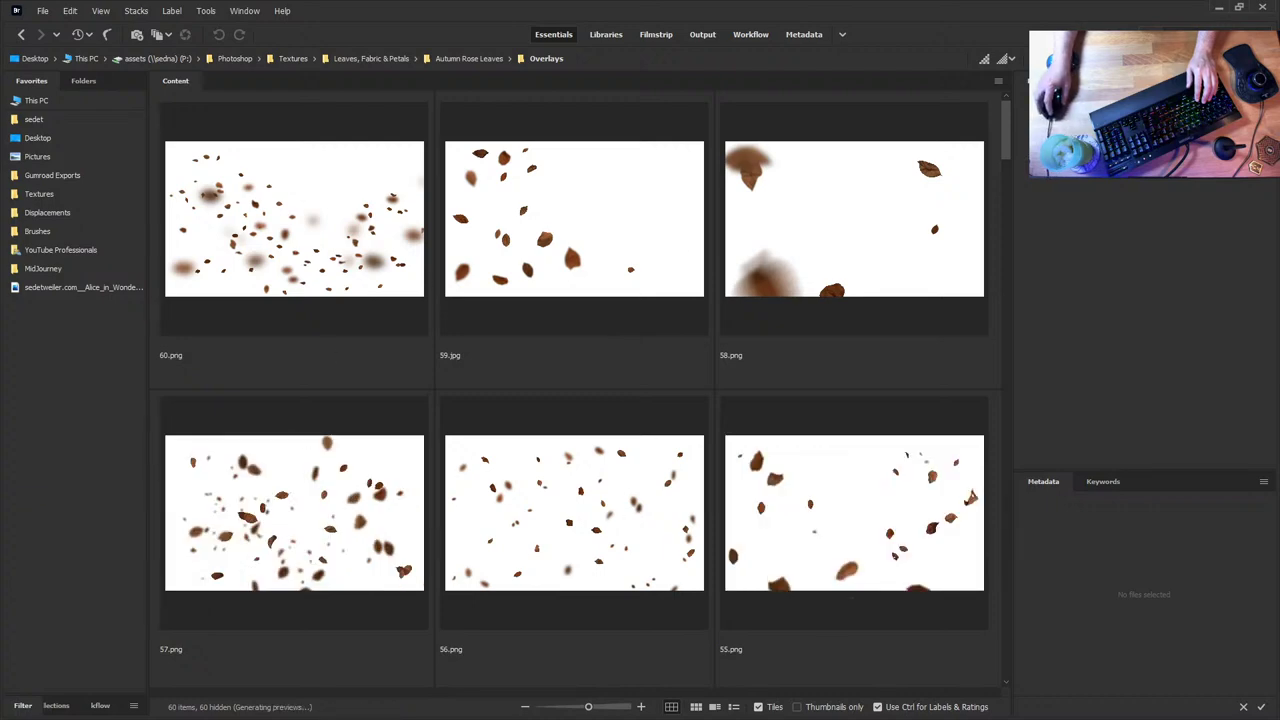
pyautogui.hotkey('alt', 'Tab')
pyautogui.scroll(-5, 796, 456)
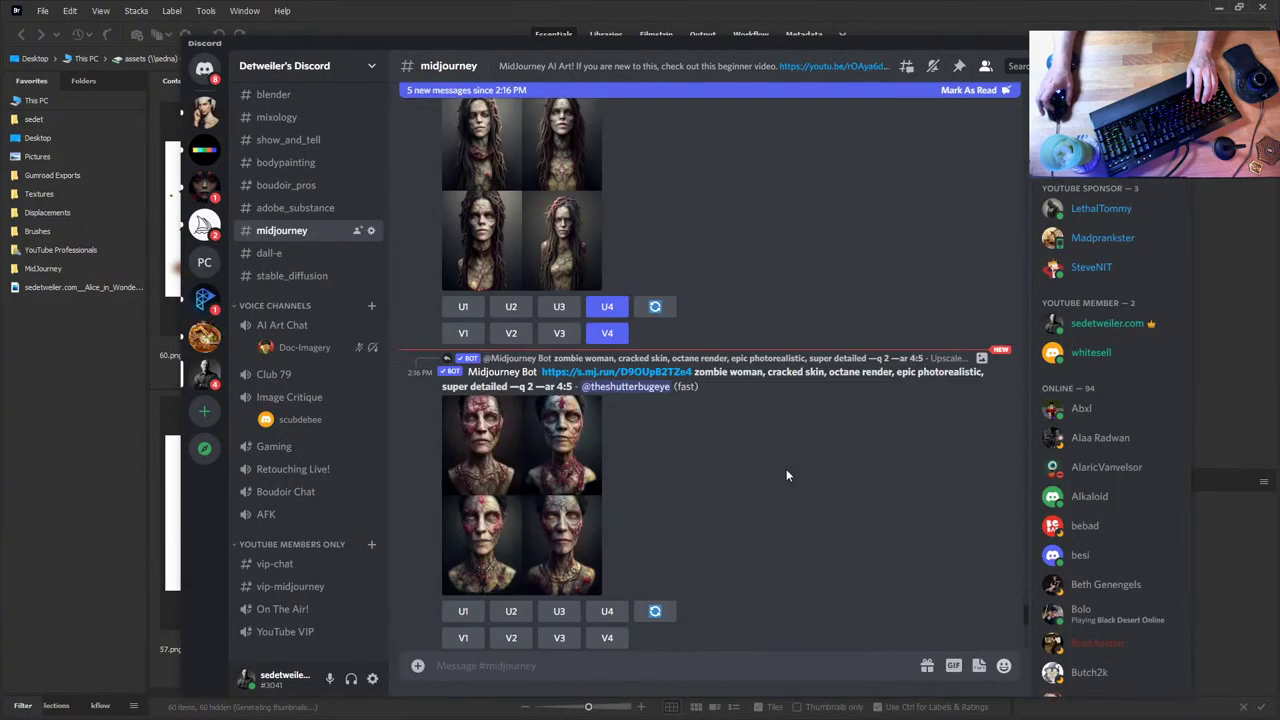
# - Scroll the #midjourney chat and preview the blue-dress and leaf-dress upscales enlarged
pyautogui.scroll(-6, 785, 470)
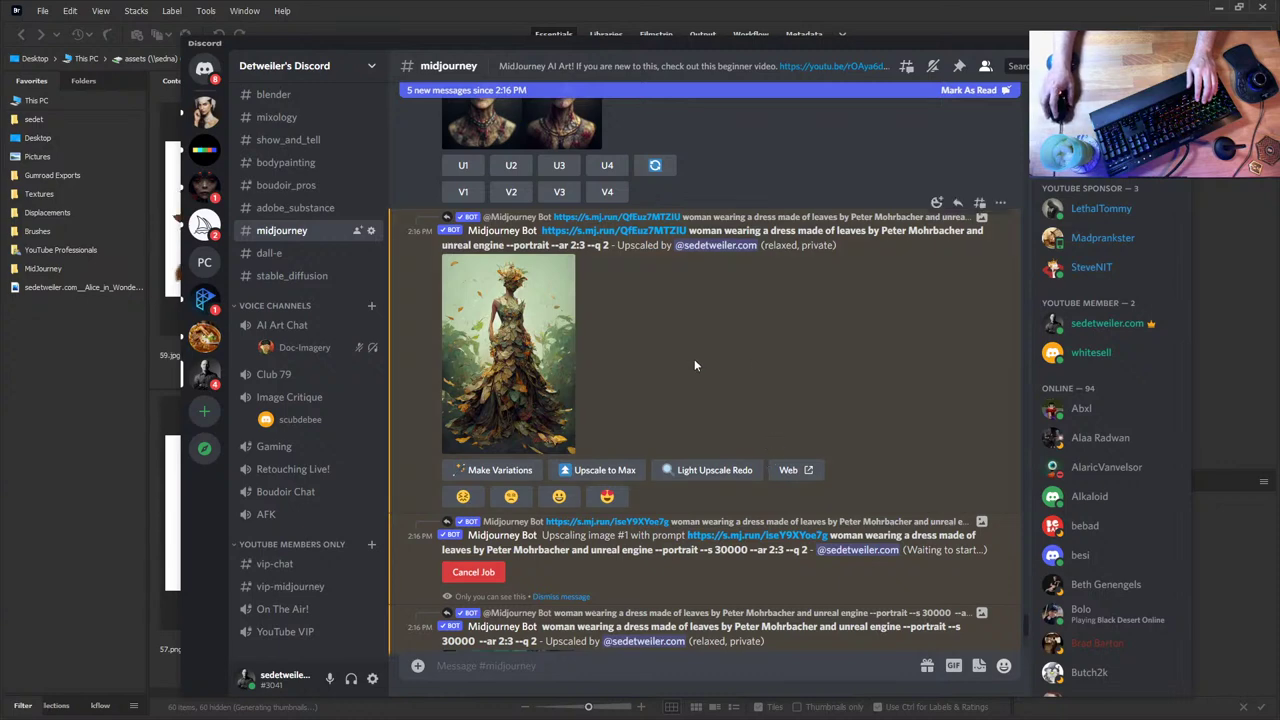
pyautogui.scroll(-1, 694, 359)
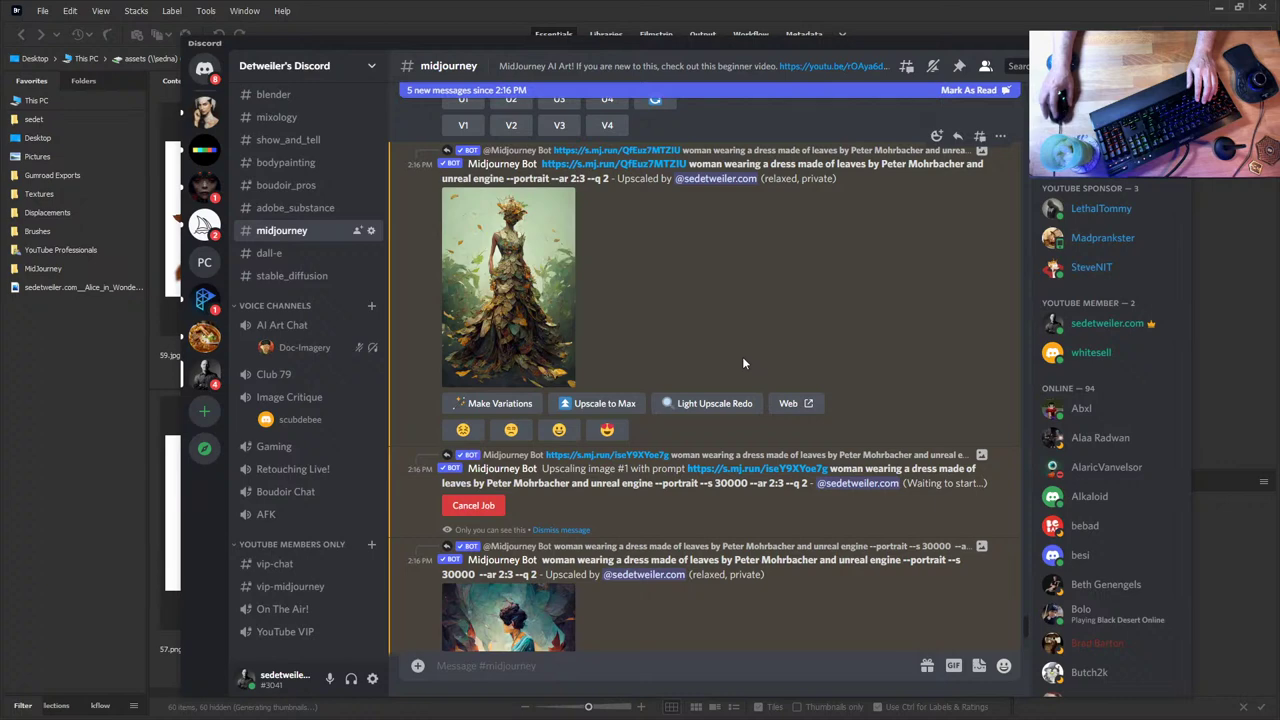
pyautogui.scroll(-4, 742, 363)
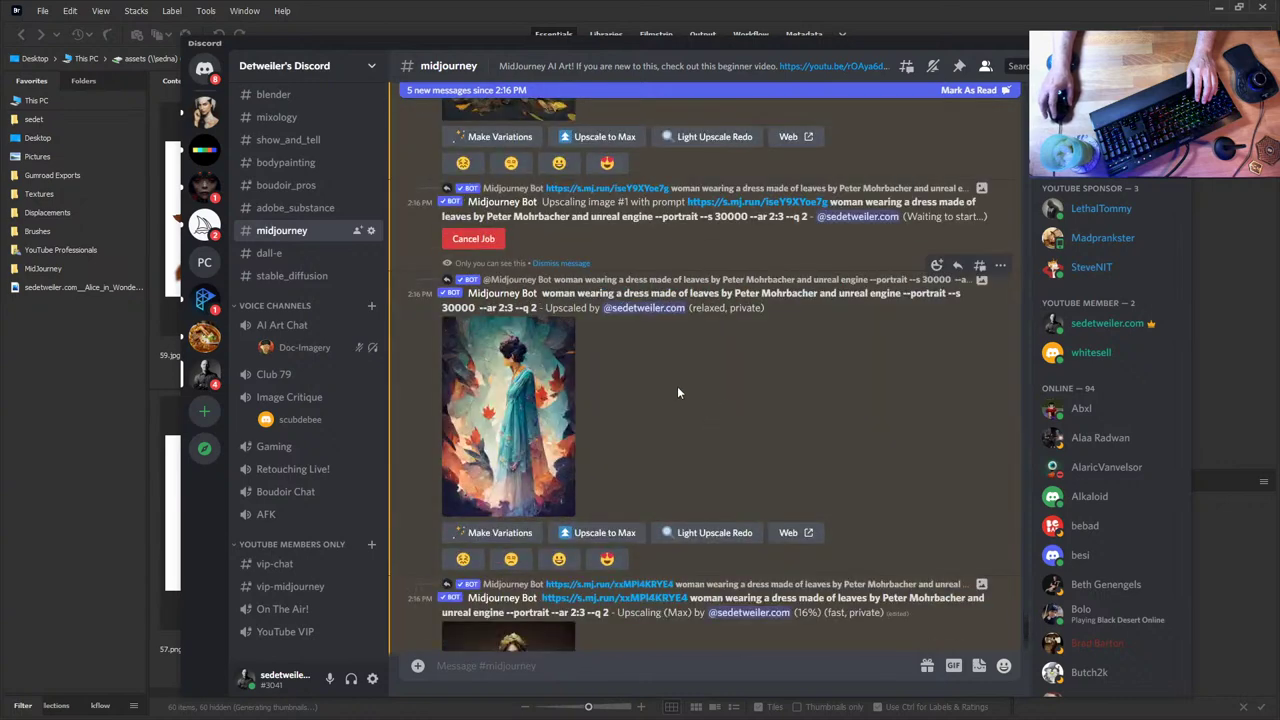
pyautogui.click(533, 390)
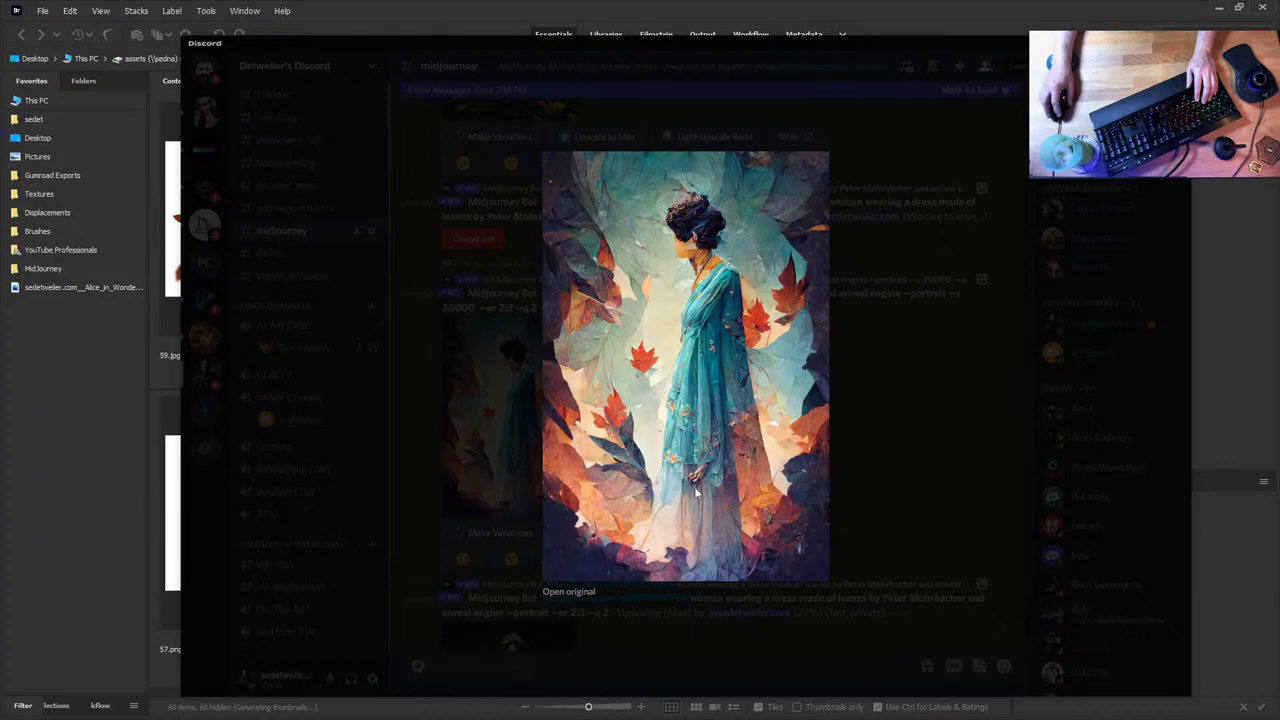
pyautogui.click(905, 427)
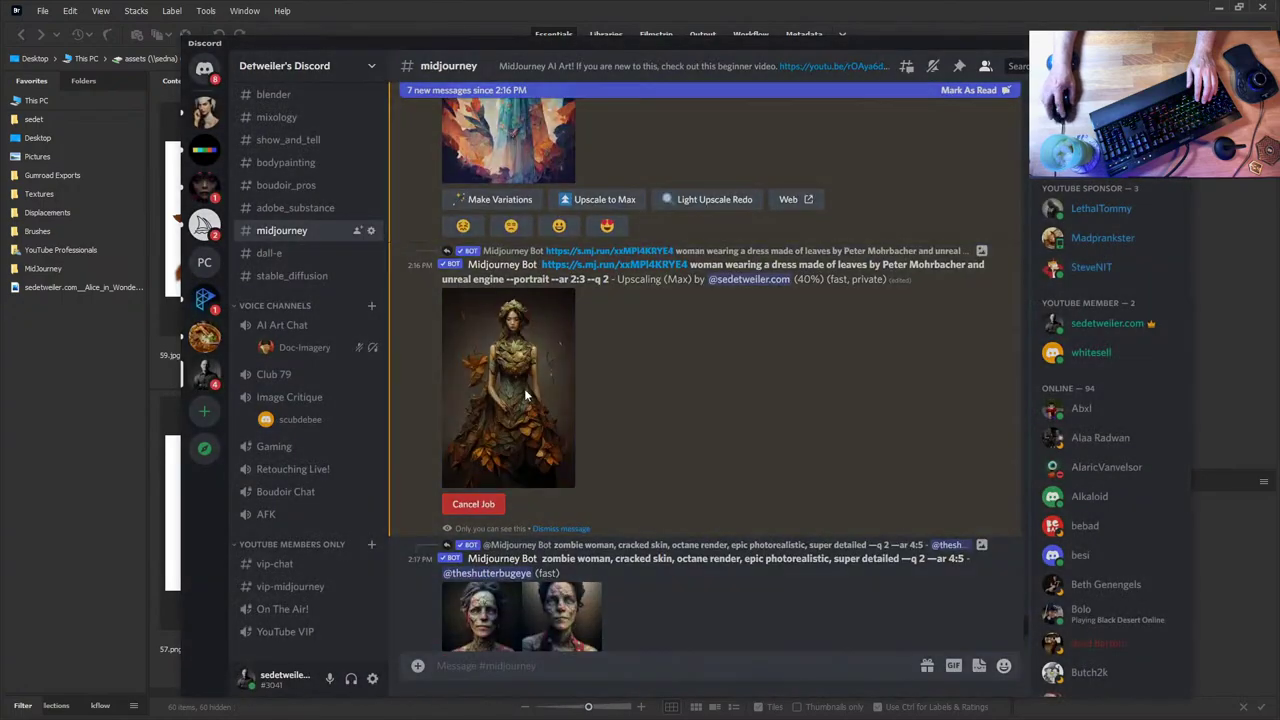
pyautogui.click(508, 385)
pyautogui.click(901, 391)
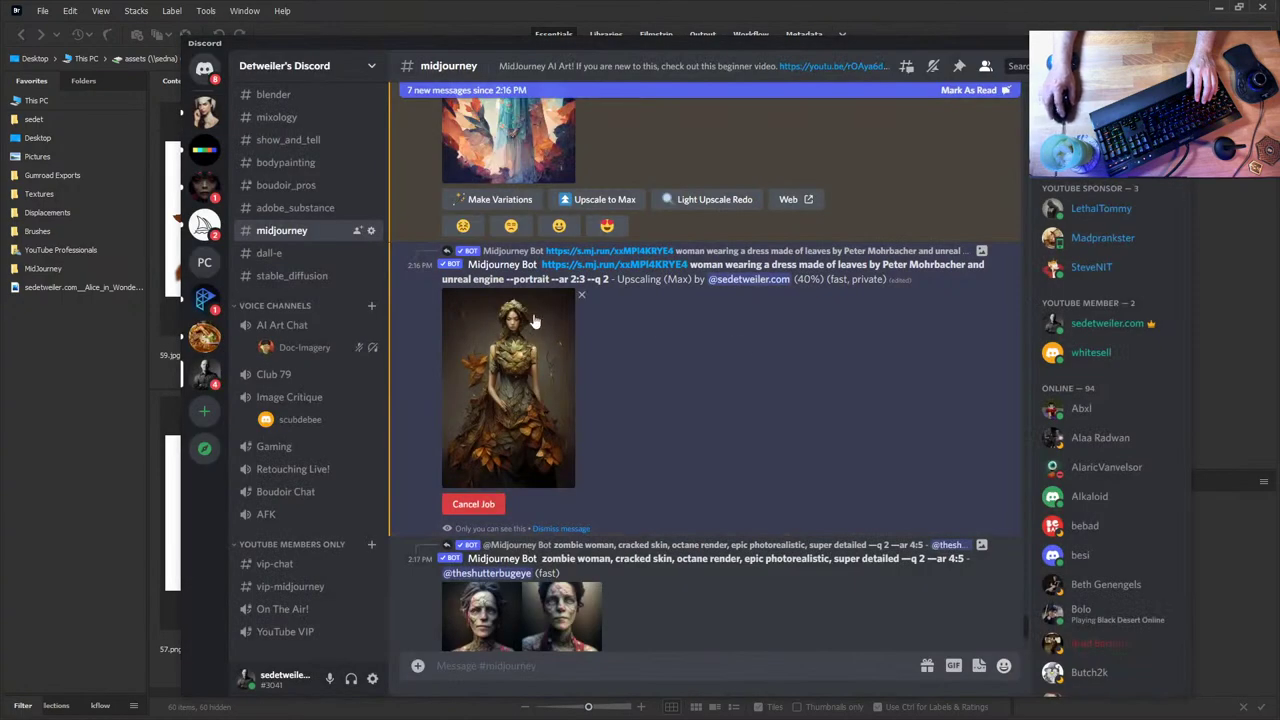
# - Request a Light Upscale Redo of the blue-dress image, then return to Bridge
pyautogui.scroll(-7, 700, 430)
pyautogui.scroll(10, 694, 431)
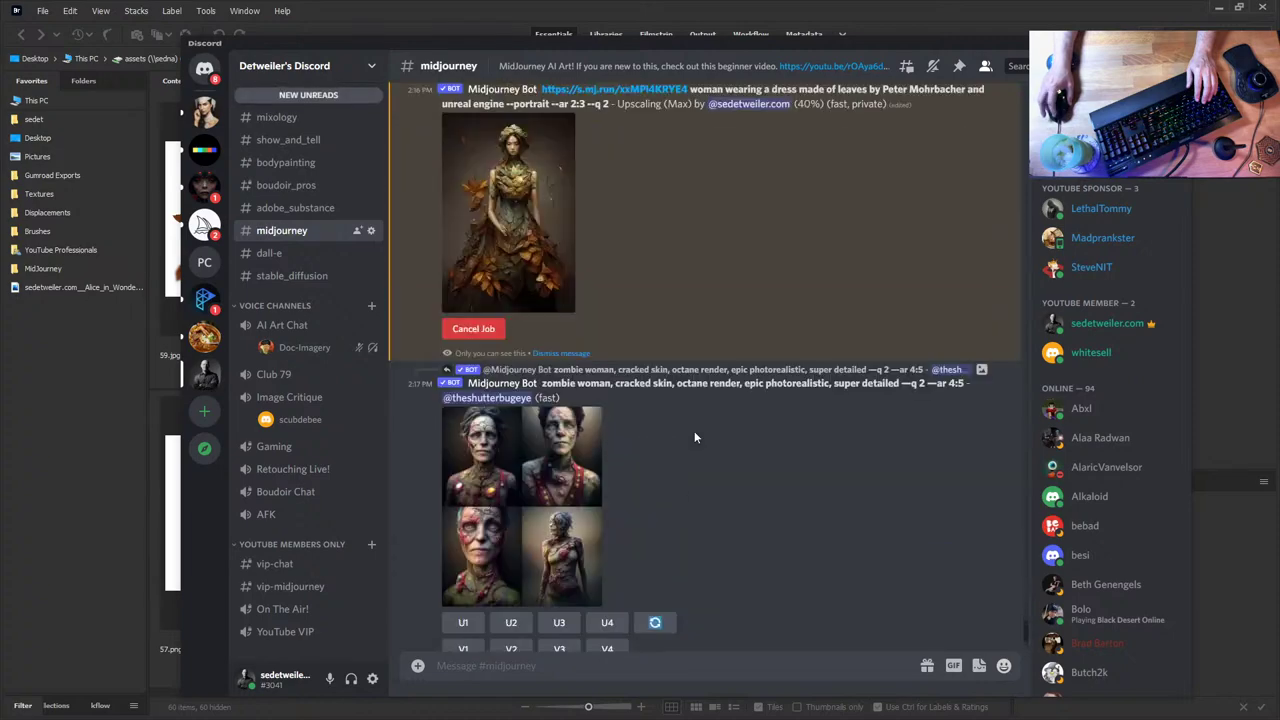
pyautogui.scroll(1, 698, 430)
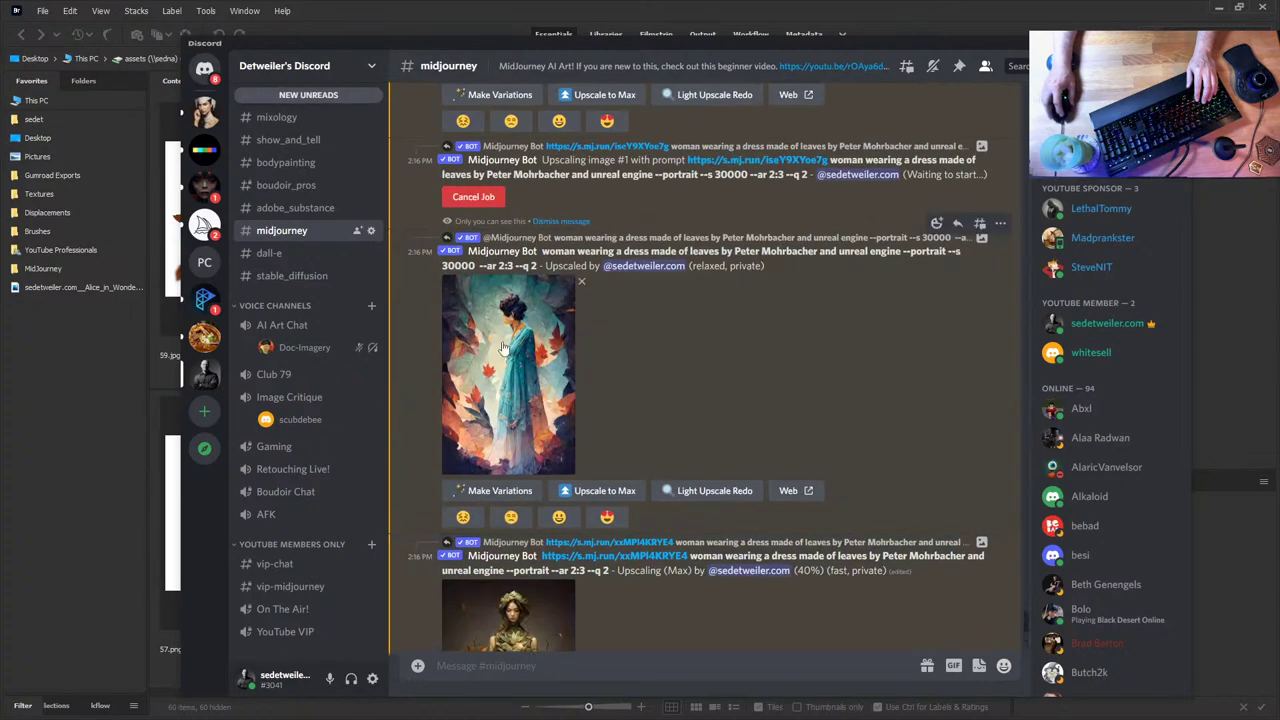
pyautogui.click(515, 380)
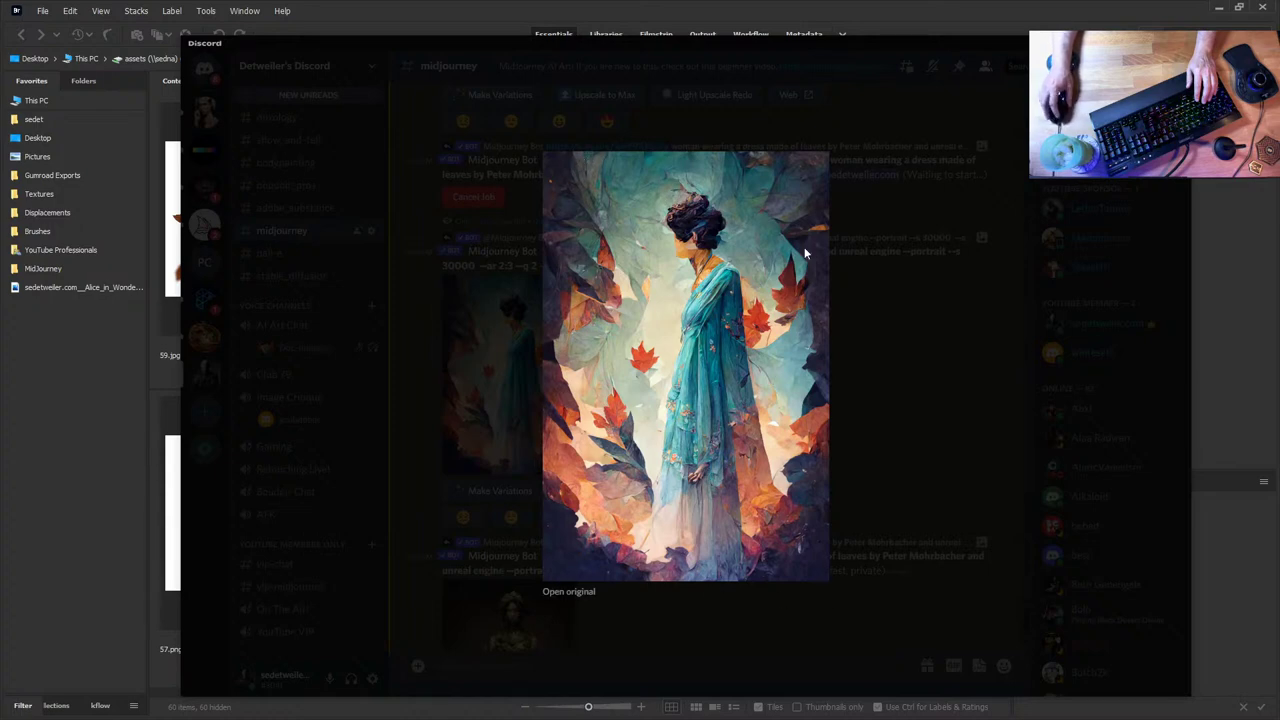
pyautogui.click(896, 388)
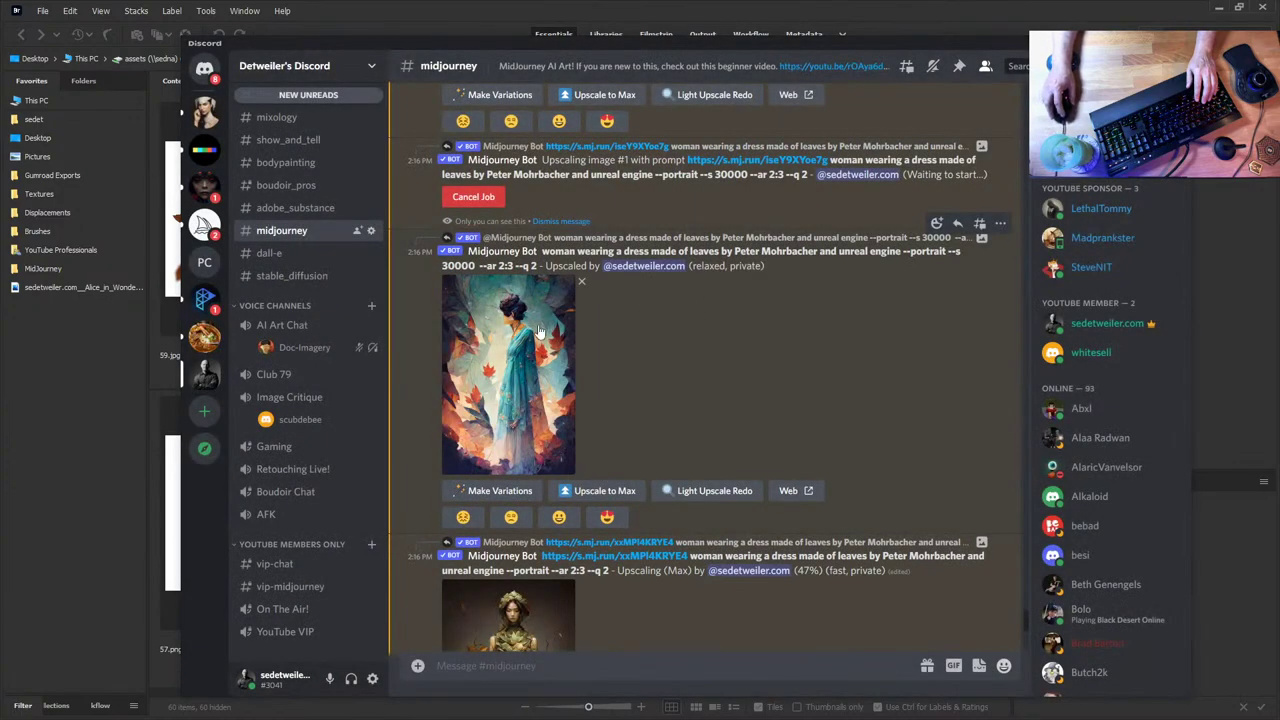
pyautogui.click(720, 491)
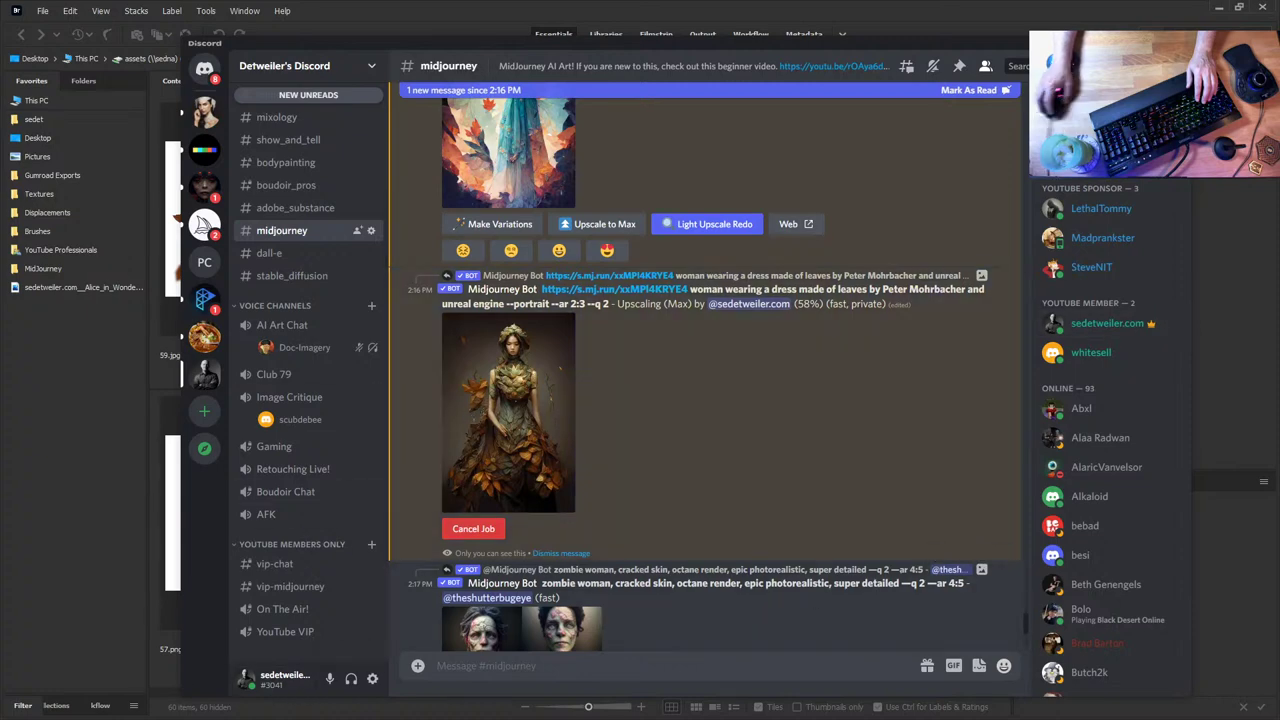
pyautogui.hotkey('alt', 'Tab')
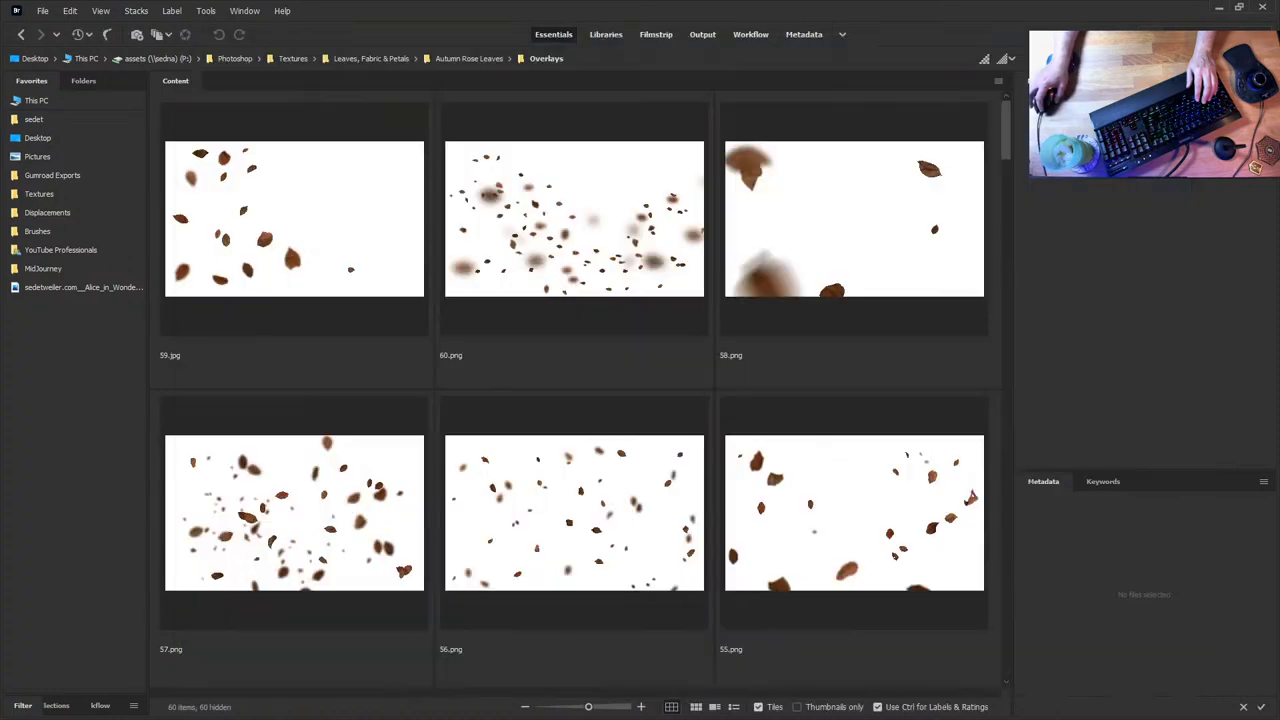
# - Open the MidJourney favorite folder in Bridge and scroll through its images
pyautogui.click(45, 269)
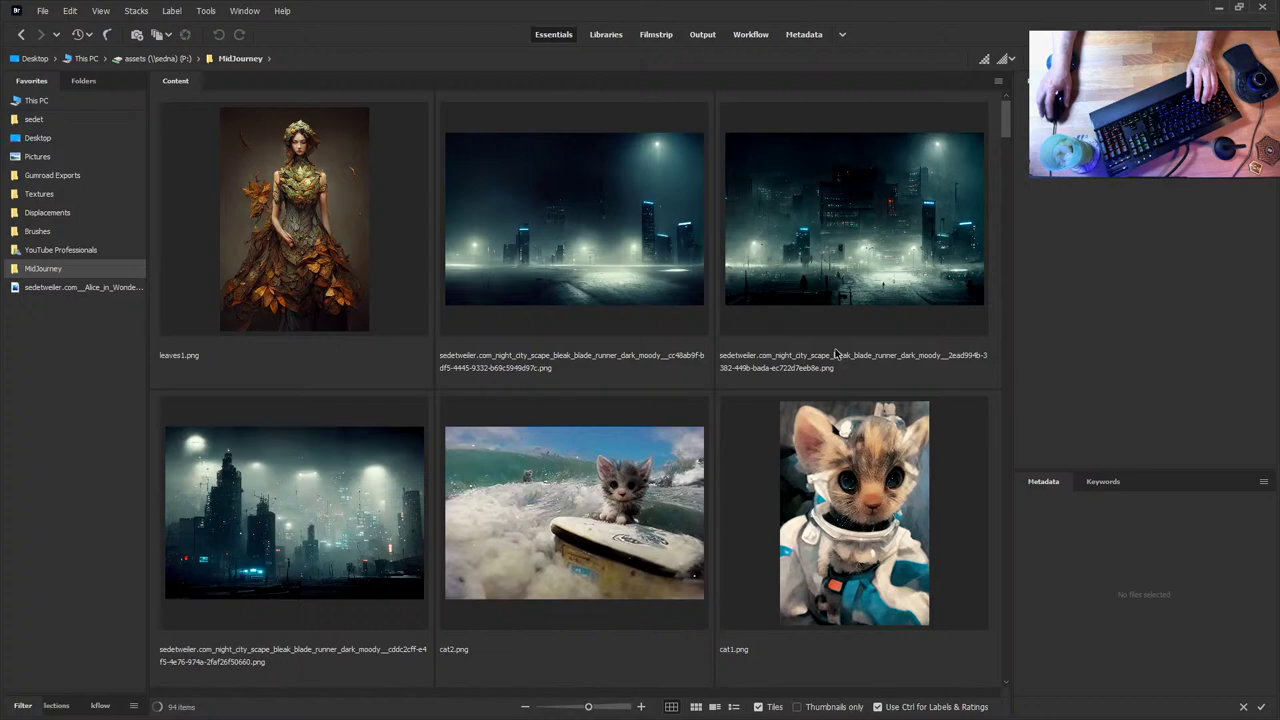
pyautogui.scroll(-3, 790, 352)
pyautogui.scroll(3, 790, 352)
pyautogui.scroll(-3, 790, 352)
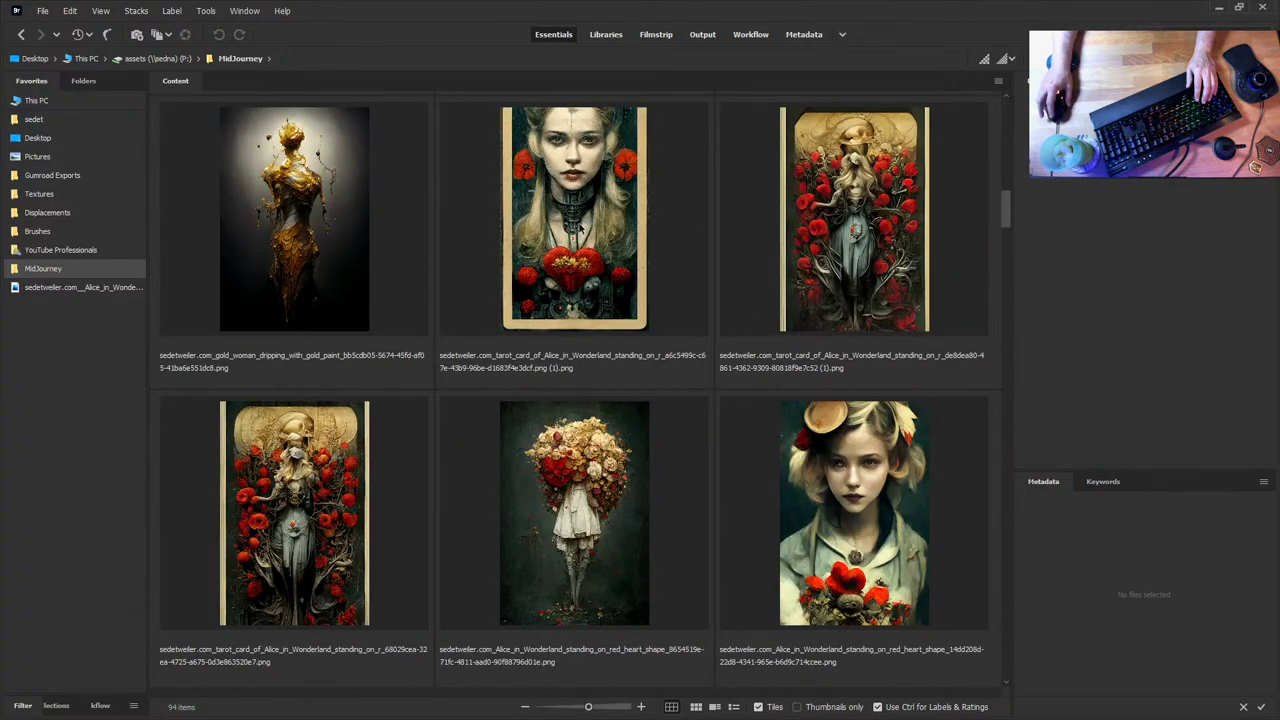
pyautogui.scroll(-3, 899, 373)
pyautogui.scroll(2, 773, 329)
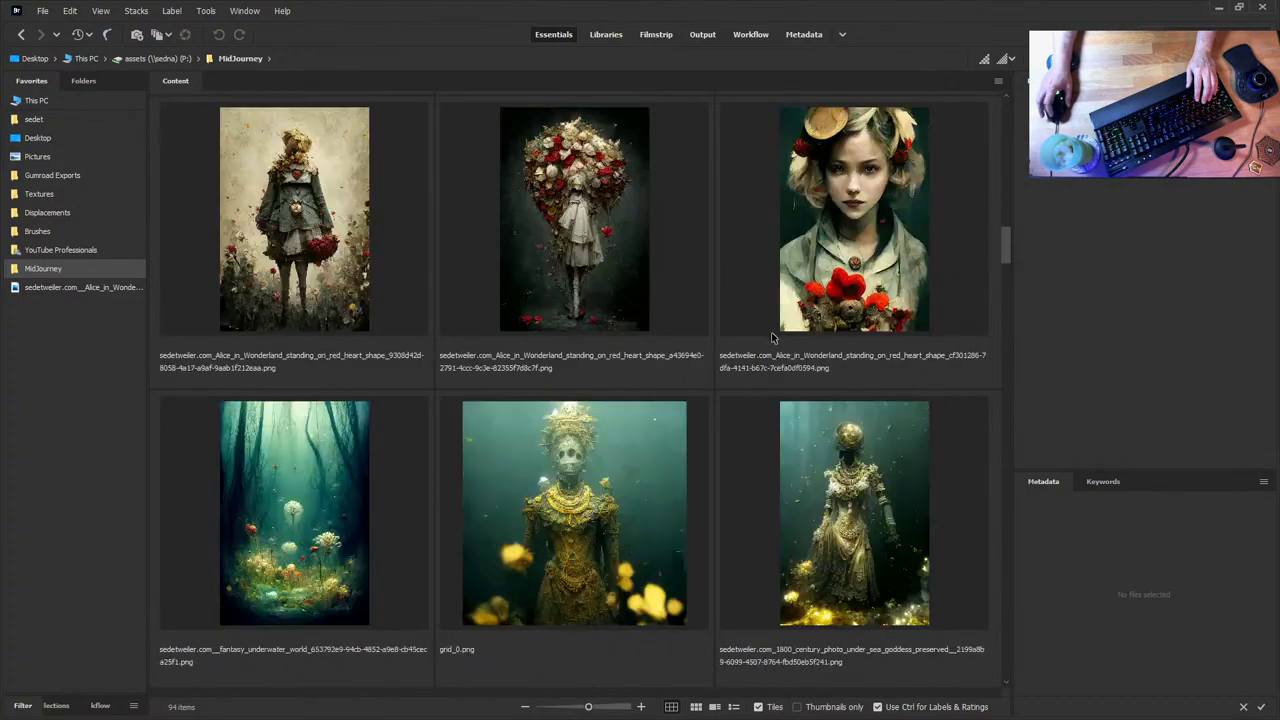
pyautogui.scroll(-3, 773, 329)
pyautogui.scroll(10, 775, 378)
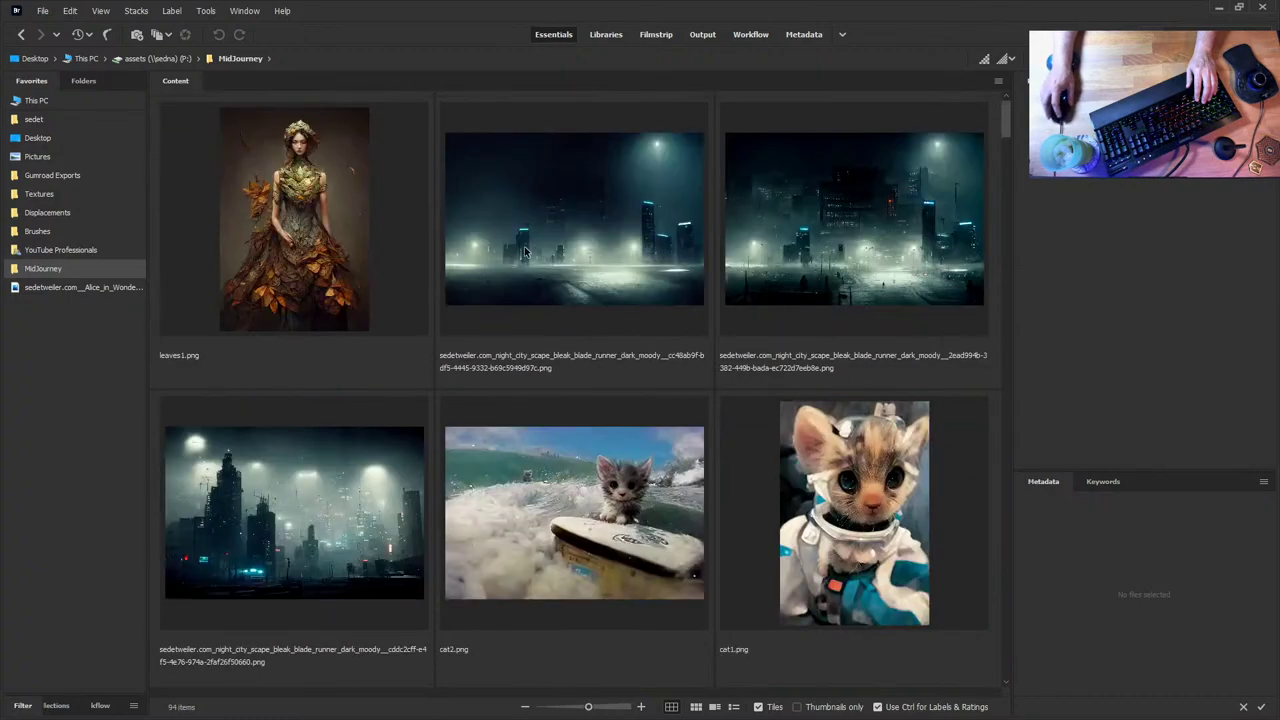
# - Go back to the leaf Overlays folder and scroll down to the 12.png–7.png rows
pyautogui.click(21, 35)
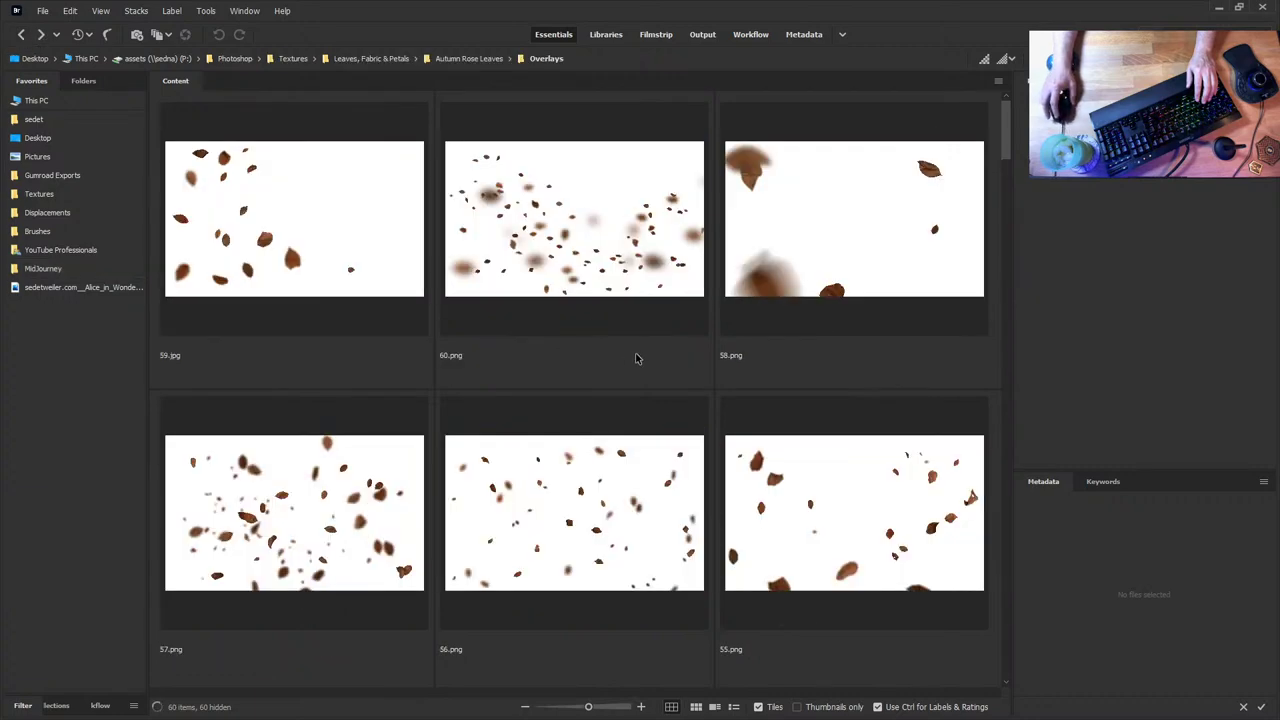
pyautogui.scroll(-5, 635, 357)
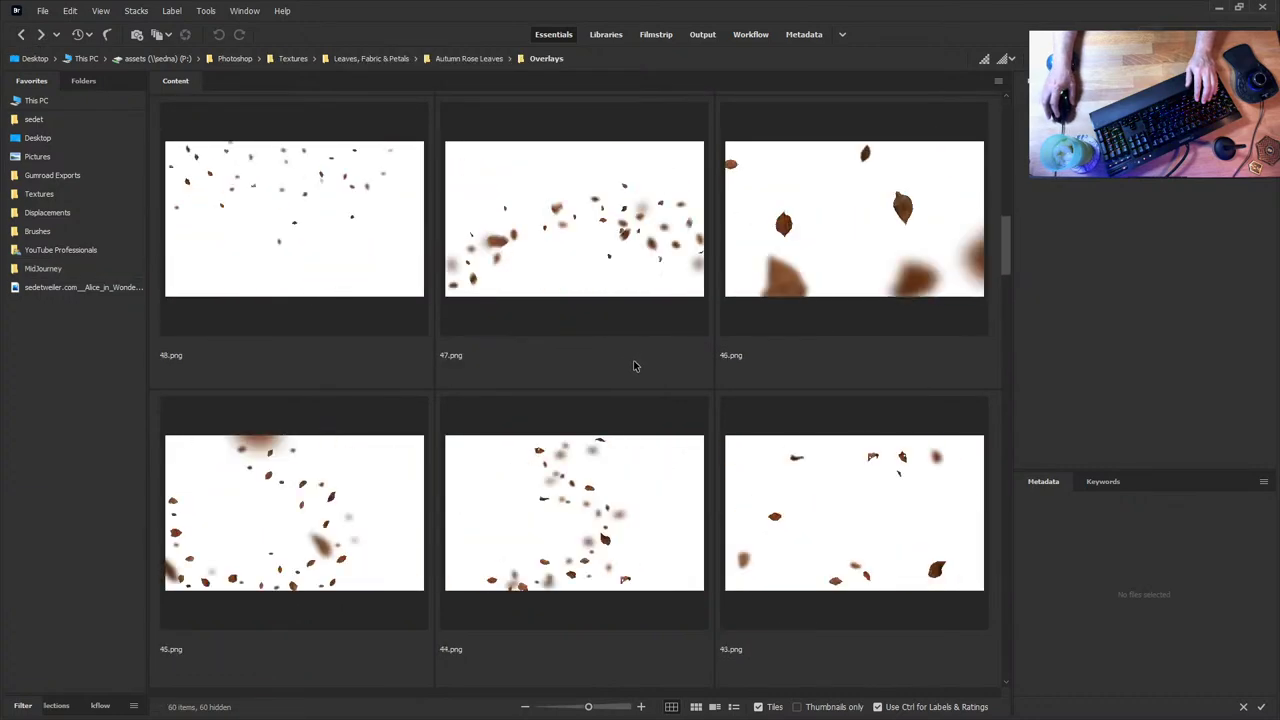
pyautogui.scroll(-4, 633, 366)
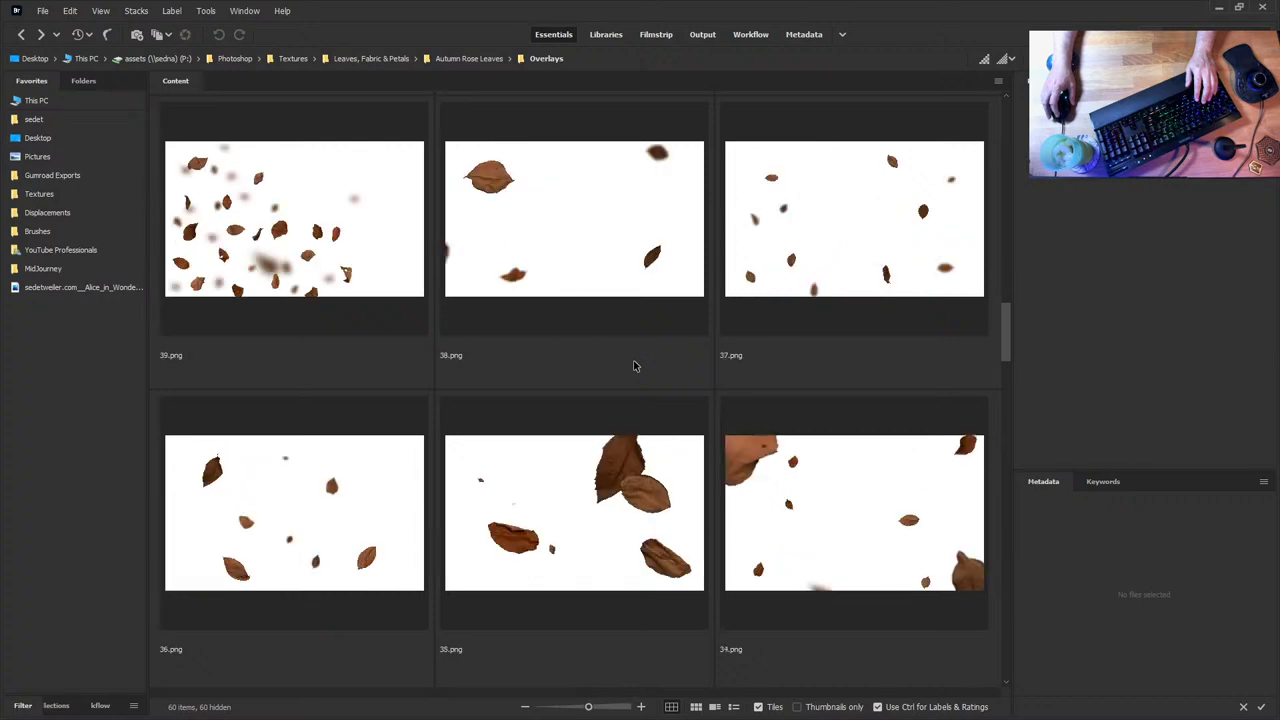
pyautogui.scroll(-5, 633, 366)
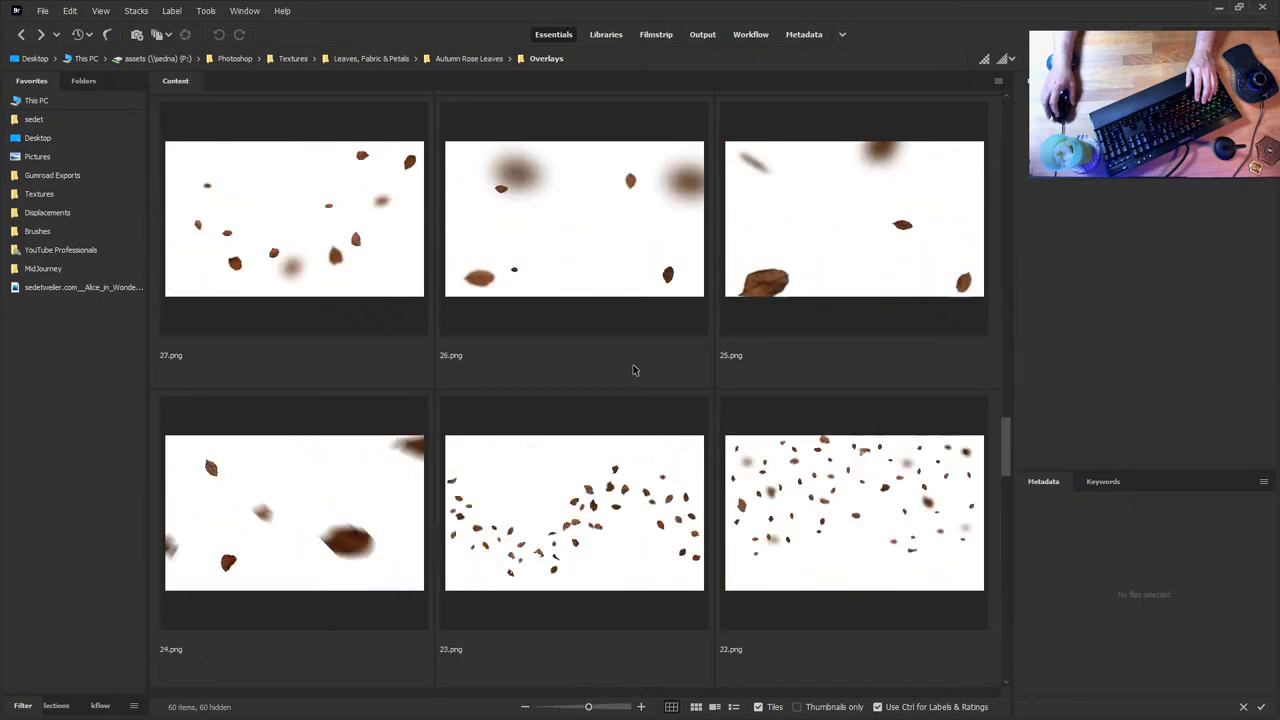
pyautogui.scroll(-10, 691, 409)
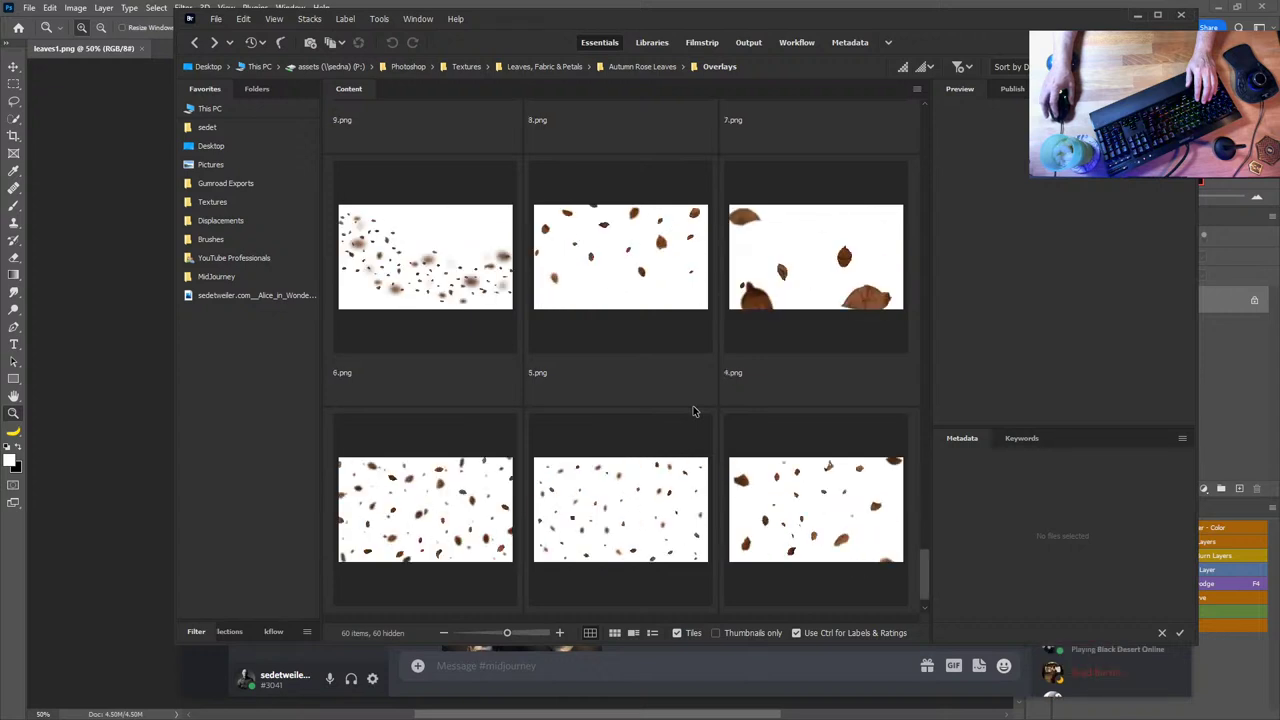
pyautogui.scroll(-1, 694, 411)
pyautogui.scroll(2, 694, 411)
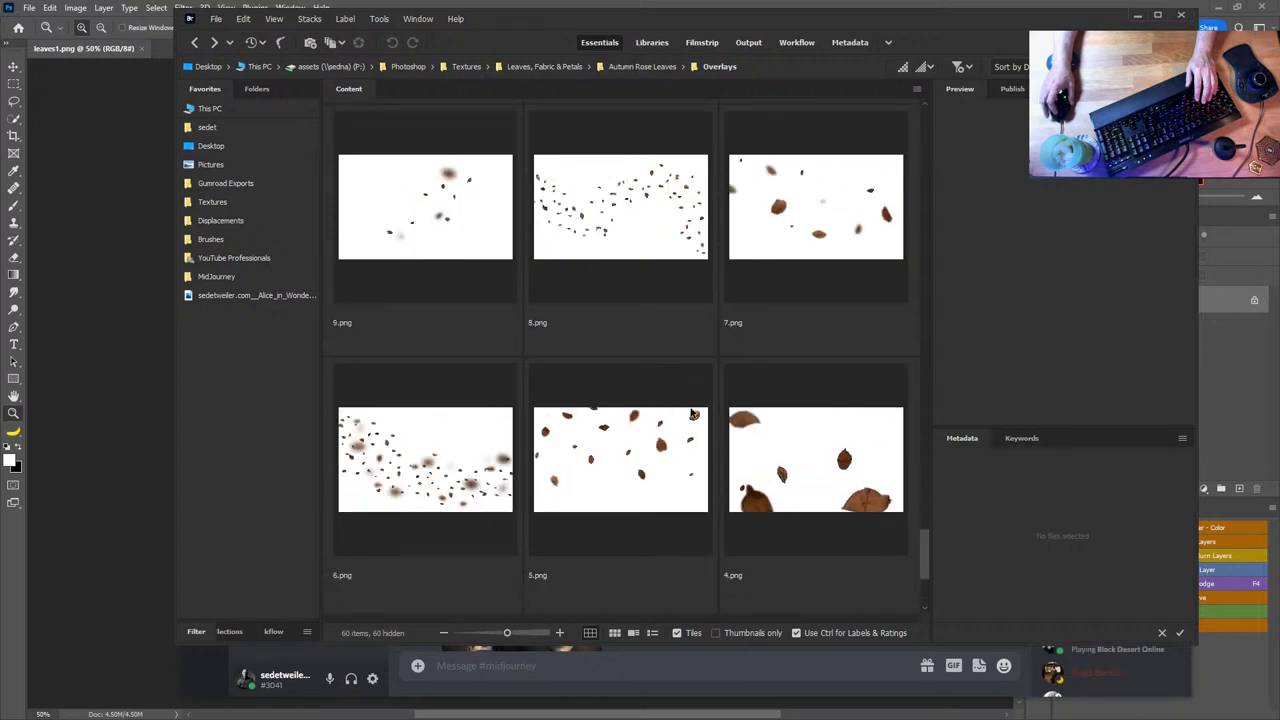
pyautogui.scroll(2, 691, 412)
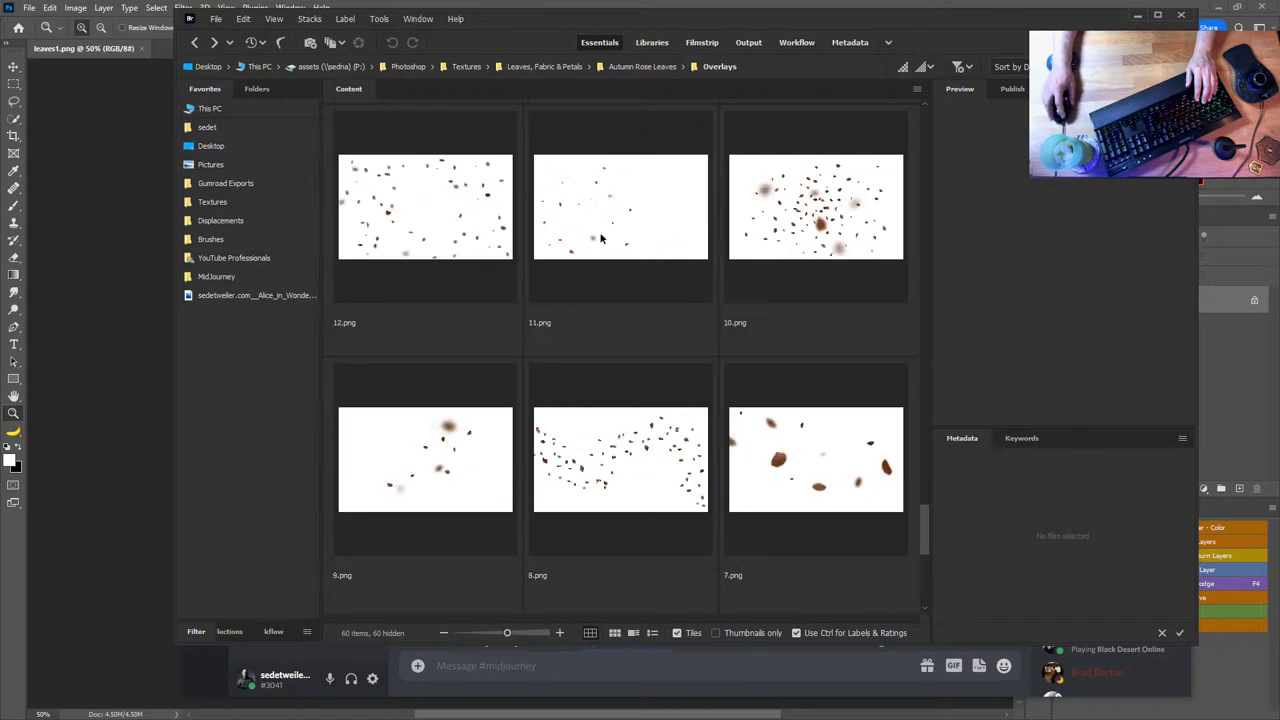
# - Place 11.png as a new layer, rotated 90° and scaled to cover the whole canvas
pyautogui.moveTo(608, 218); pyautogui.dragTo(645, 382)
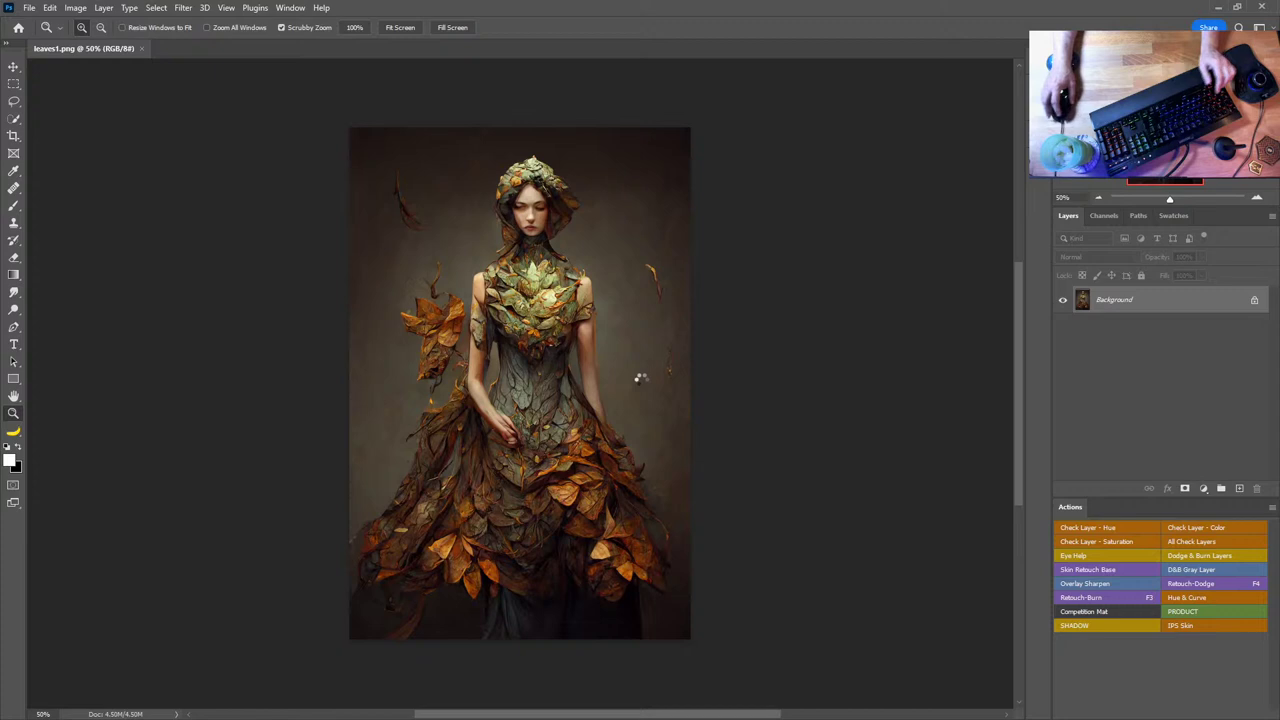
pyautogui.moveTo(697, 270); pyautogui.dragTo(440, 250)
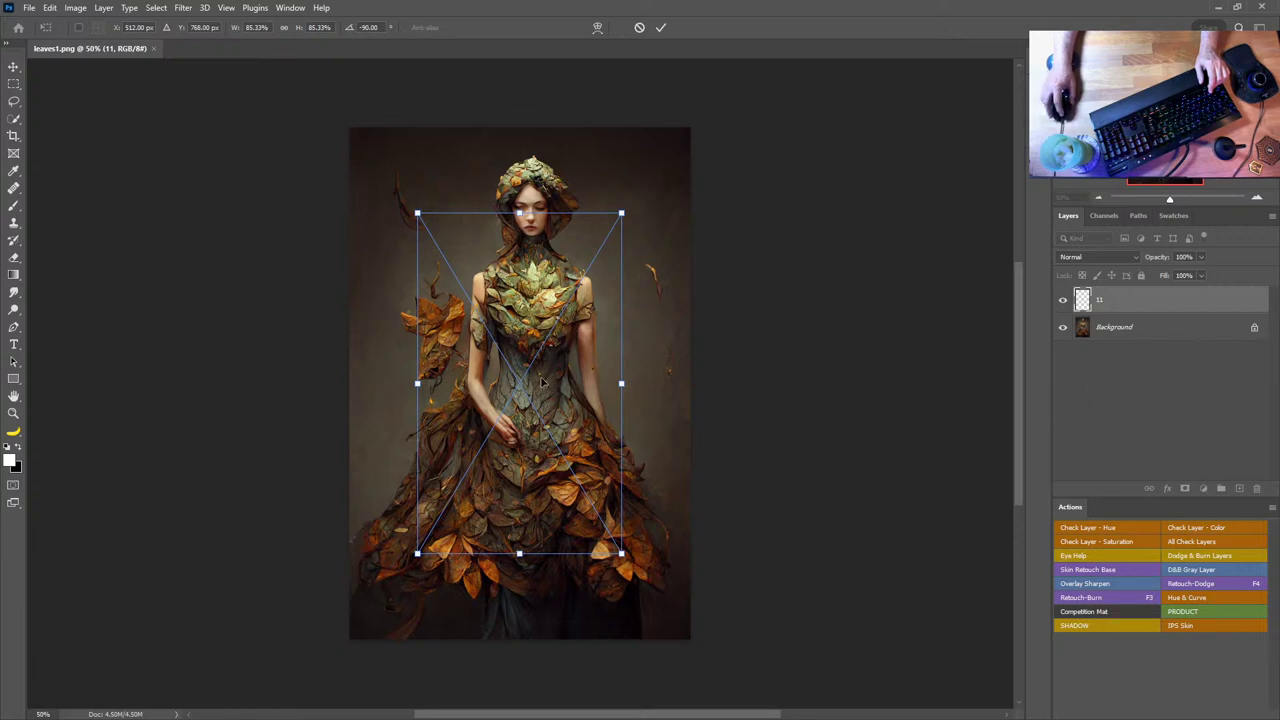
pyautogui.moveTo(549, 382); pyautogui.dragTo(505, 318)
pyautogui.moveTo(591, 307); pyautogui.dragTo(337, 331)
pyautogui.moveTo(471, 233); pyautogui.dragTo(449, 217)
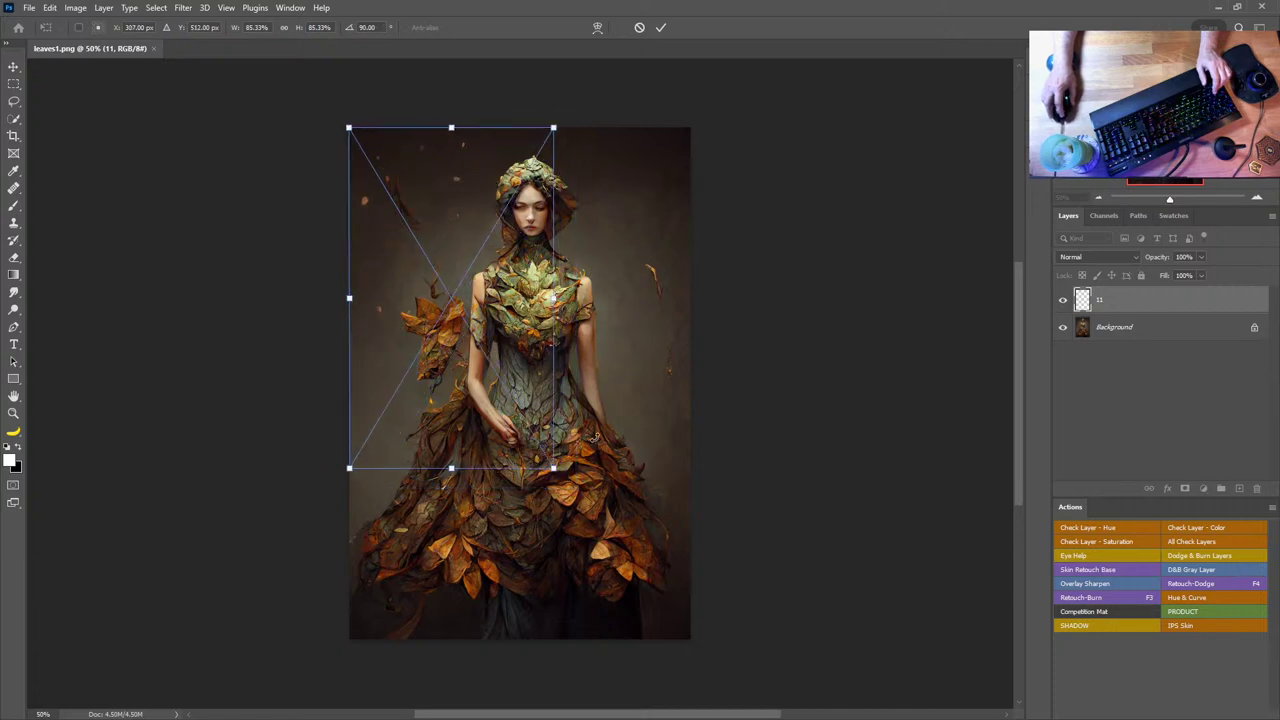
pyautogui.moveTo(552, 467); pyautogui.dragTo(690, 638)
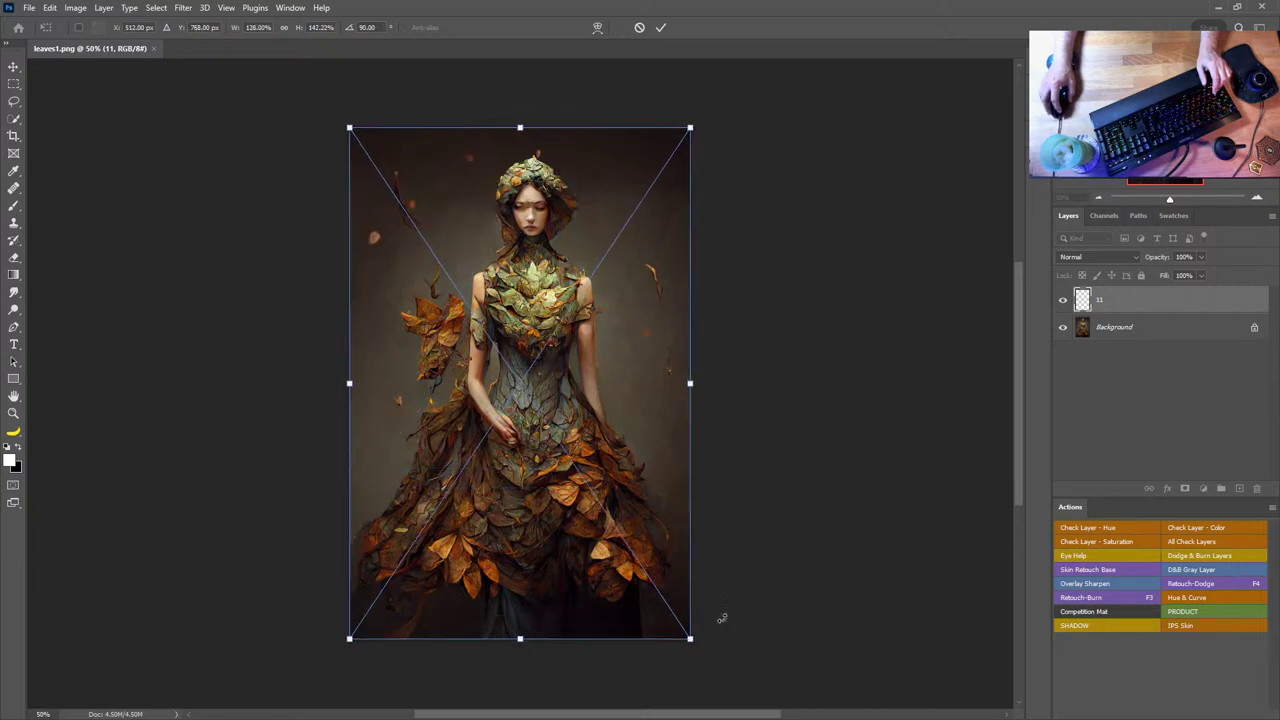
pyautogui.press('Return')
pyautogui.press('z')
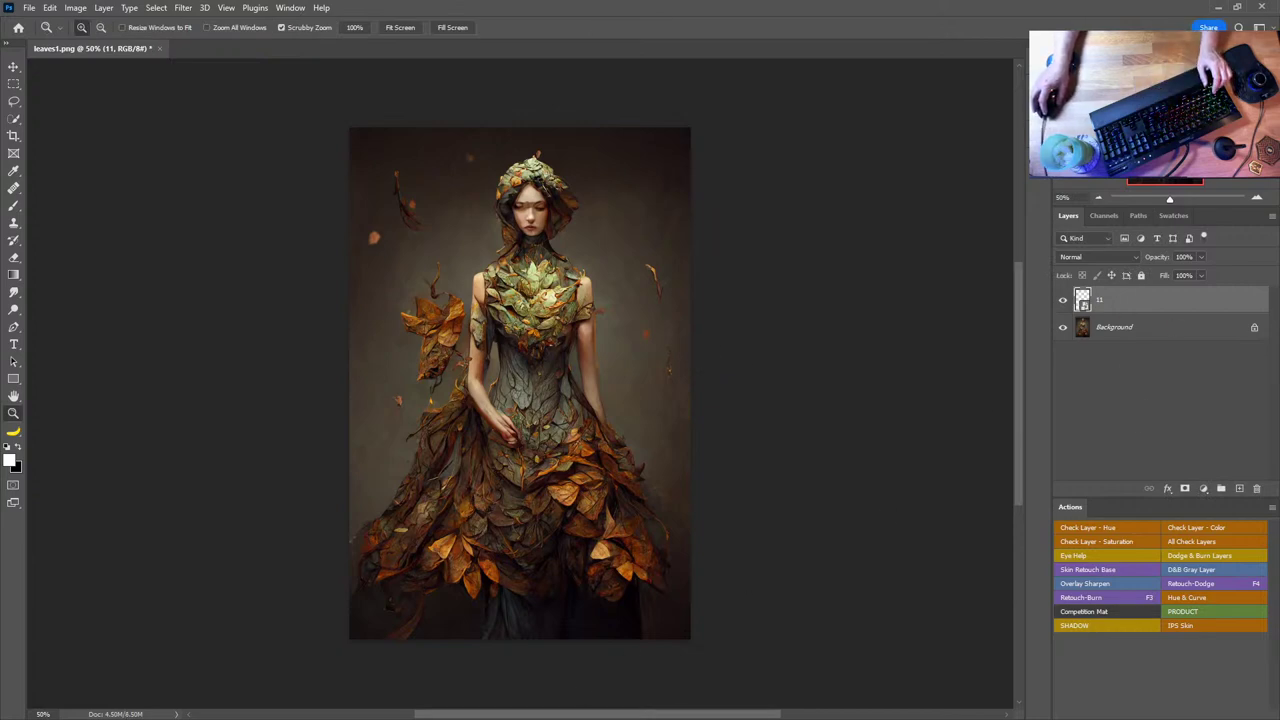
pyautogui.hotkey('alt', 'Tab')
pyautogui.scroll(-5, 733, 482)
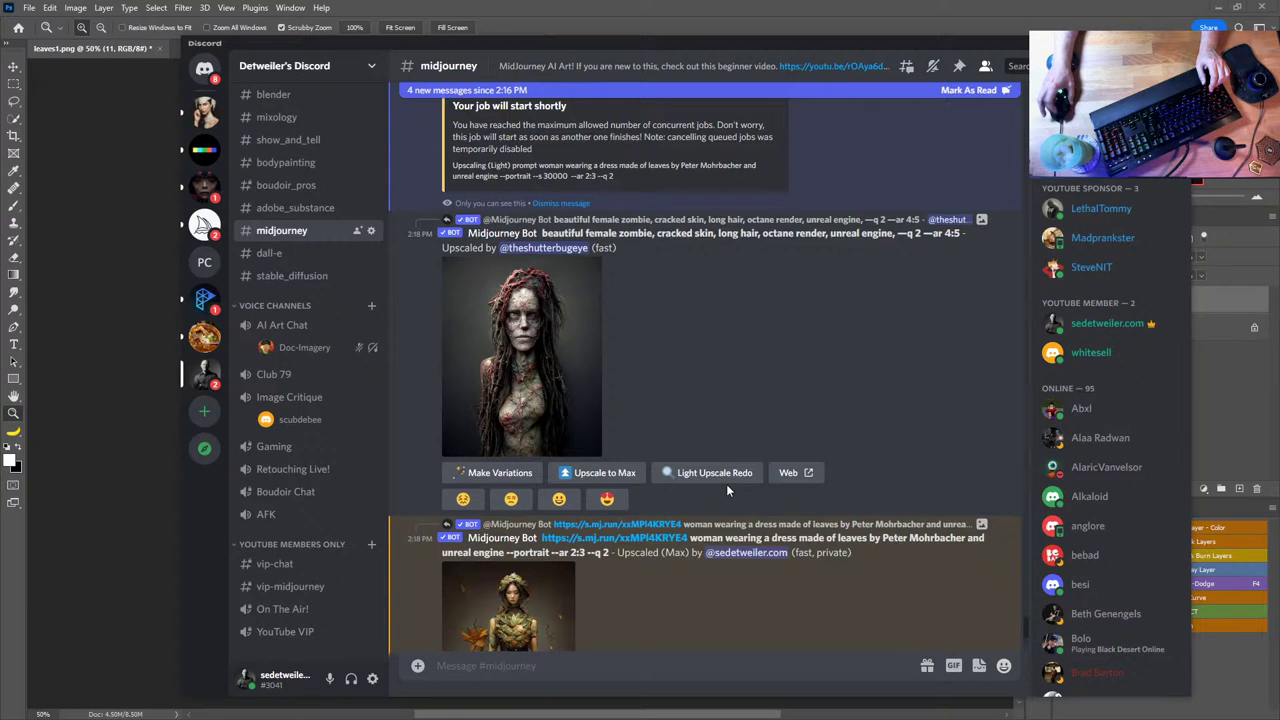
# - Save the full-size light upscale over leaves1.png in the MidJourney folder, confirming the replace
pyautogui.scroll(-5, 726, 495)
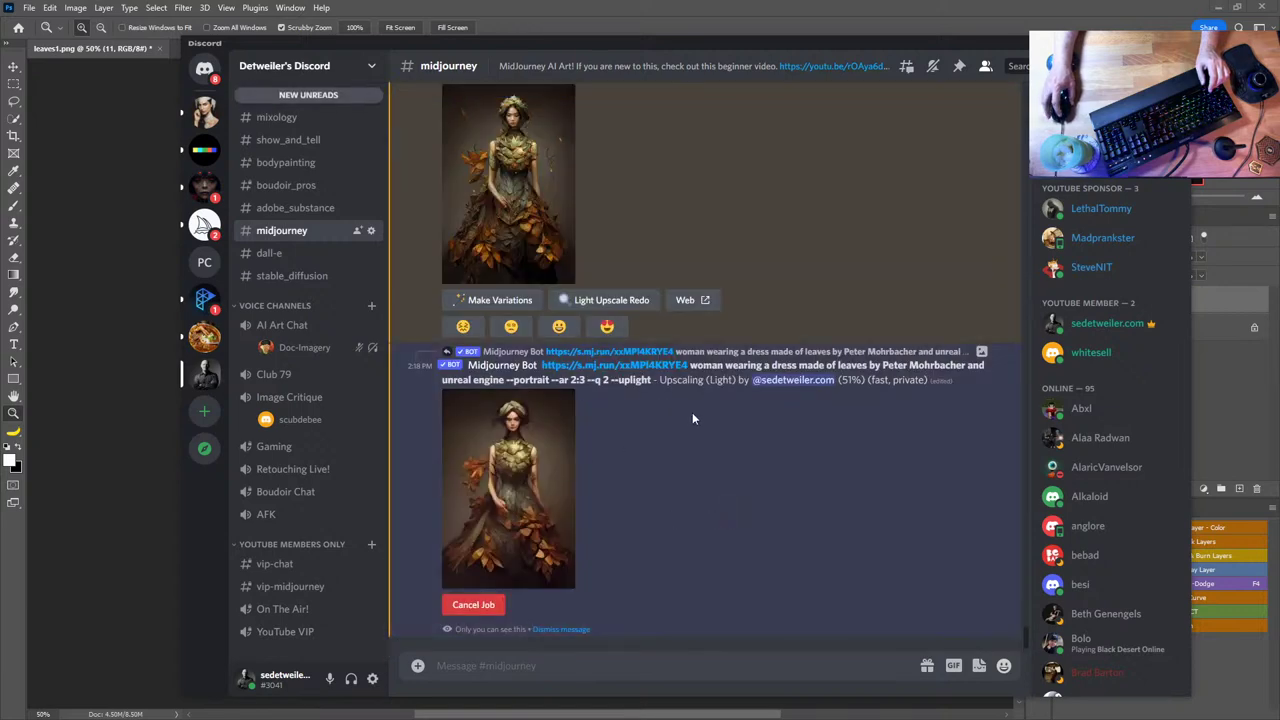
pyautogui.click(614, 274)
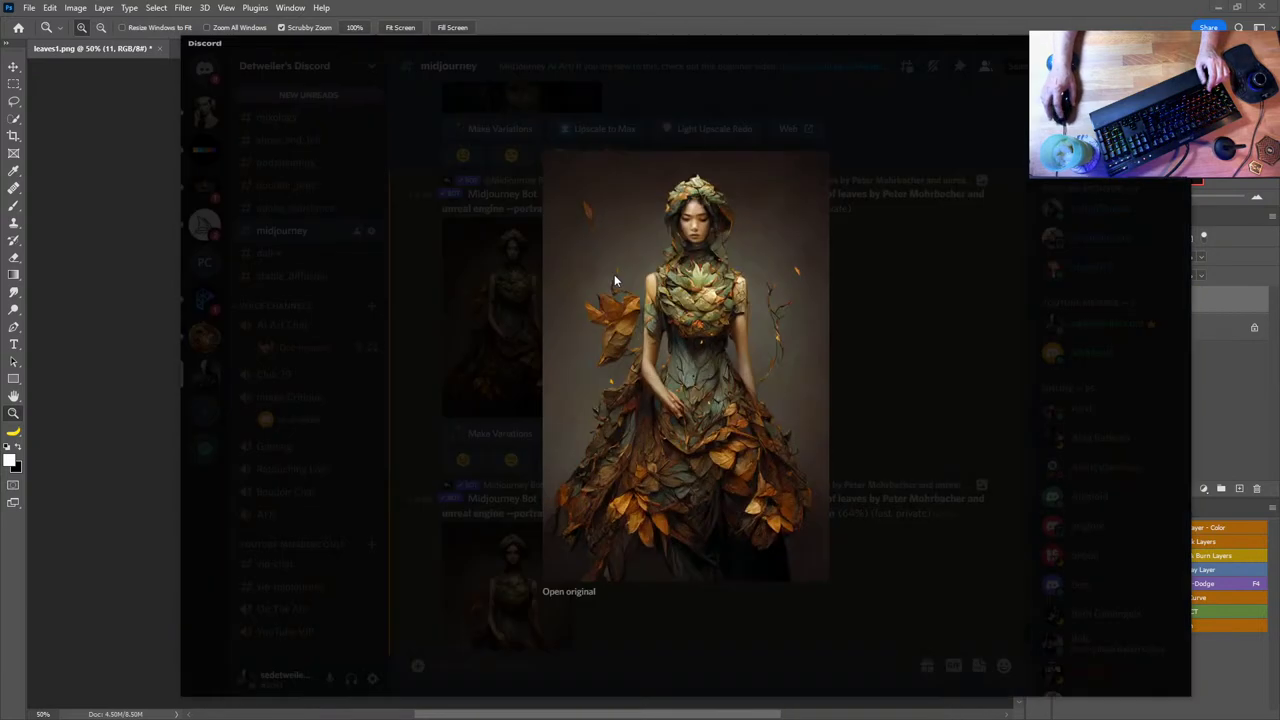
pyautogui.click(568, 592)
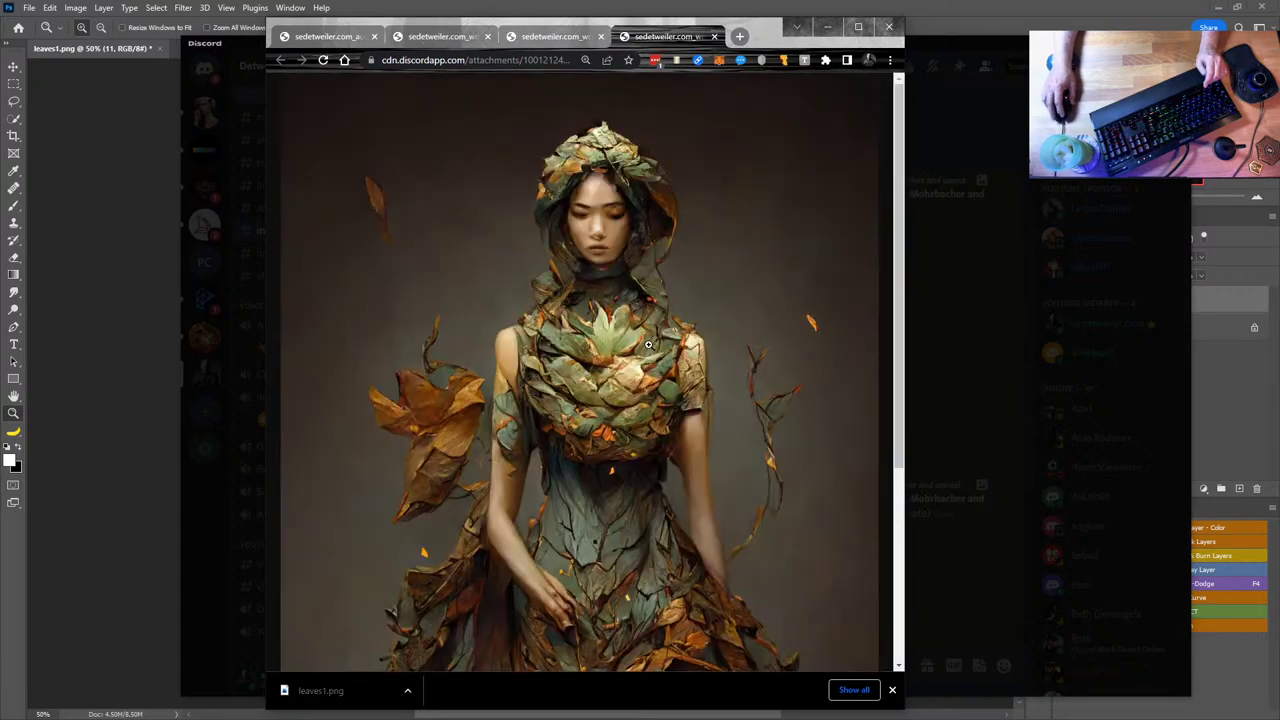
pyautogui.rightClick(648, 347)
pyautogui.click(700, 371)
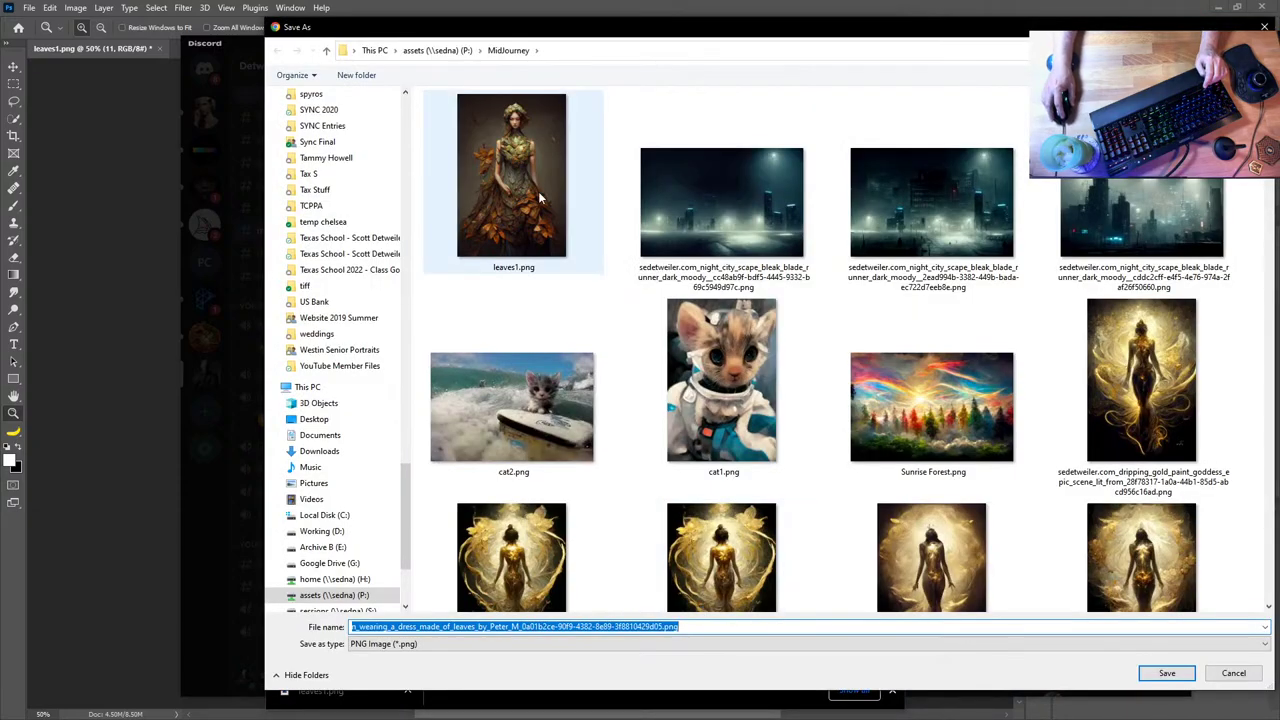
pyautogui.click(540, 198)
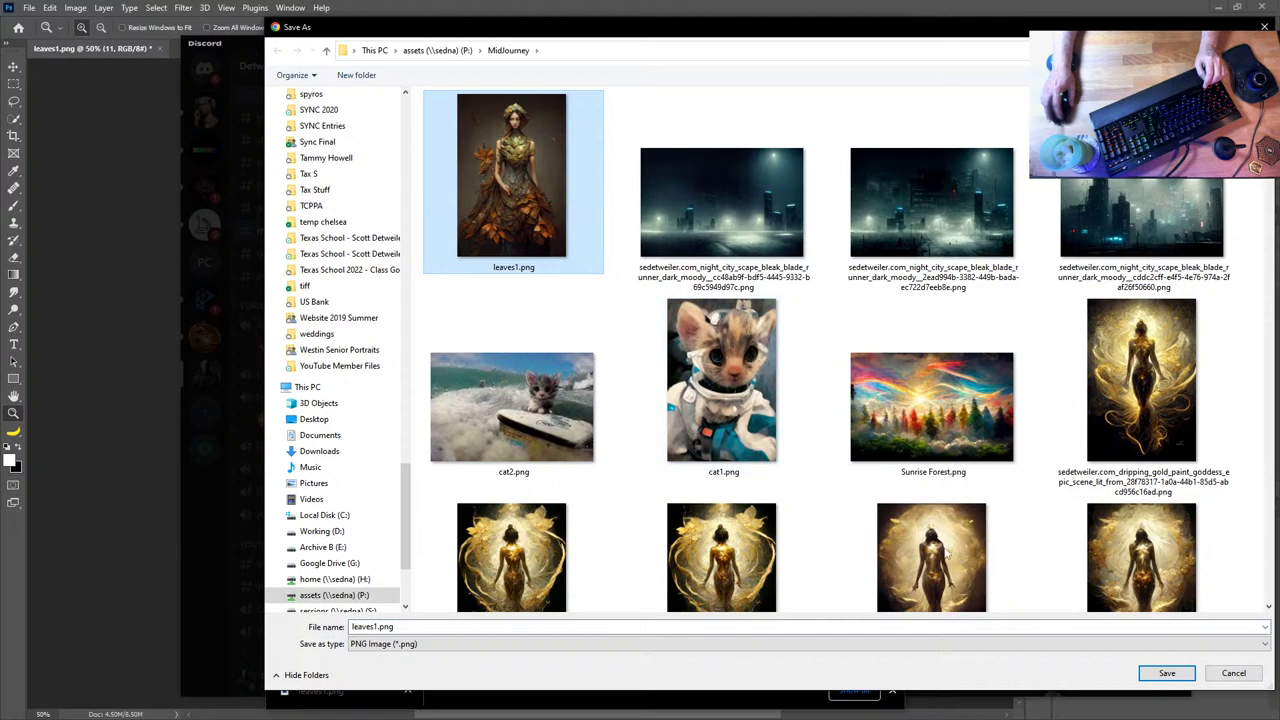
pyautogui.click(1164, 673)
pyautogui.click(670, 372)
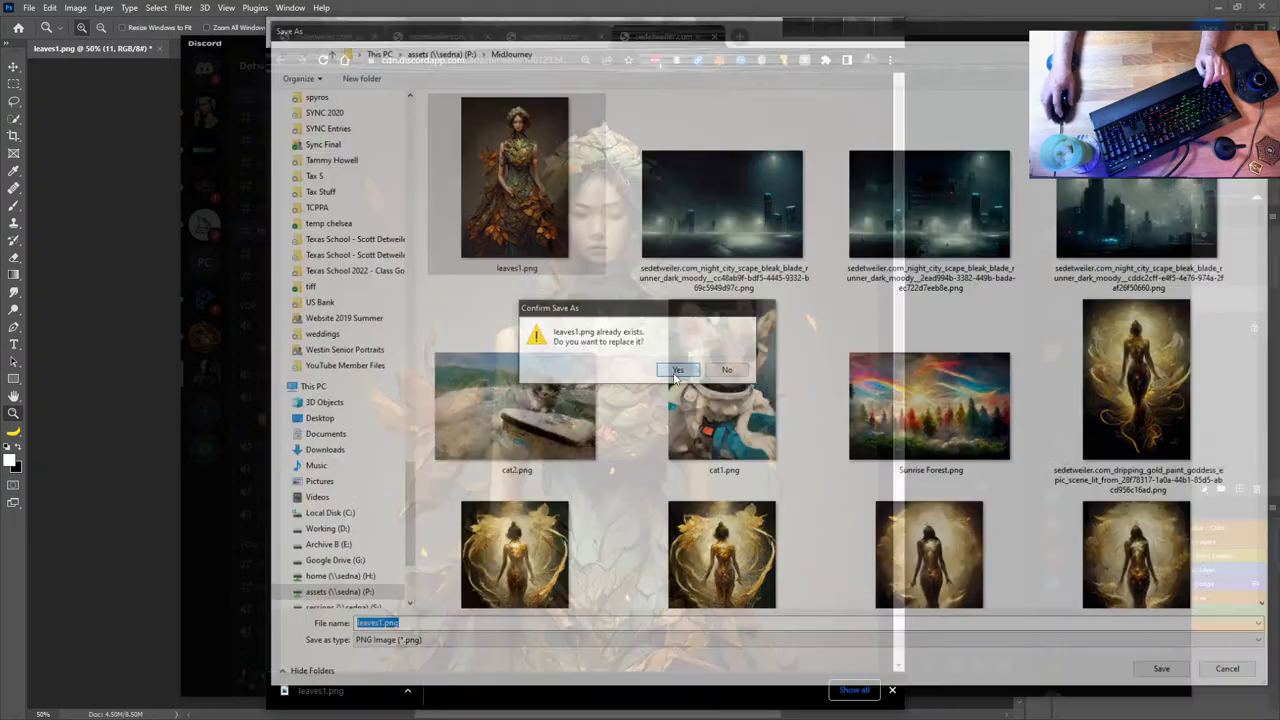
pyautogui.click(1027, 24)
# - Reopen leaves1.png from assets > Midjourney and accept updating it to the changed disk copy
pyautogui.click(29, 8)
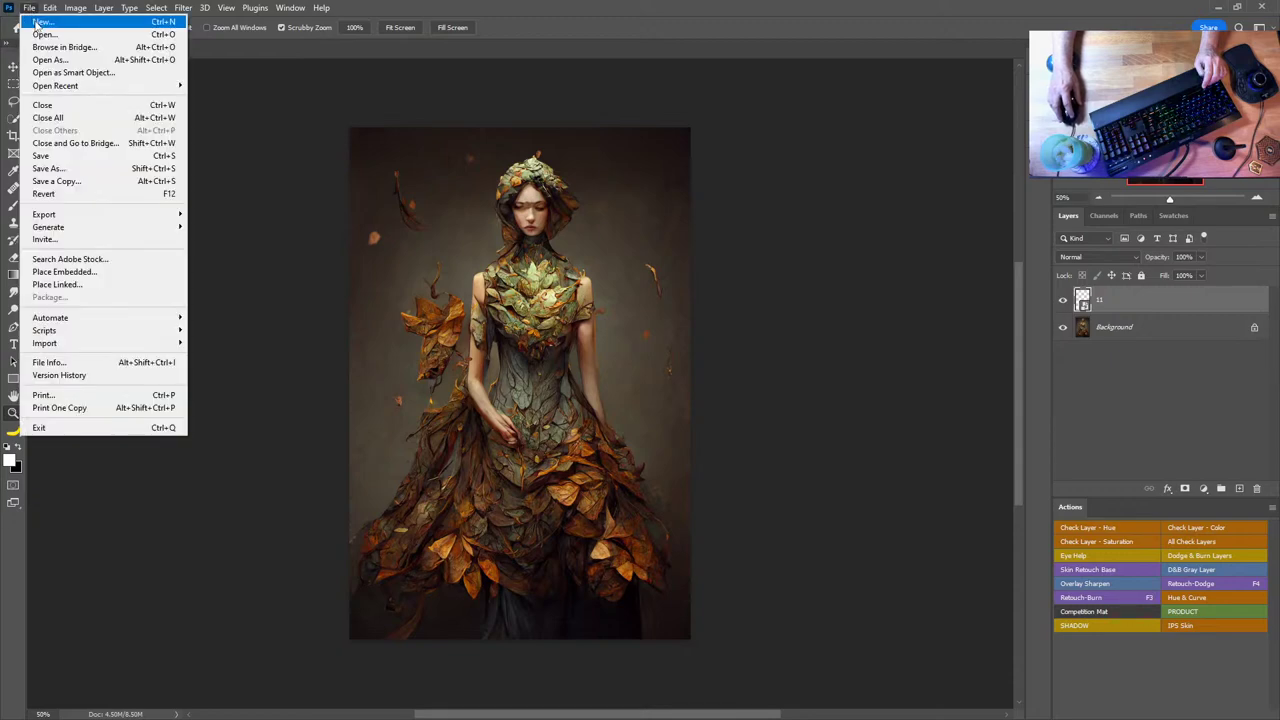
pyautogui.click(42, 47)
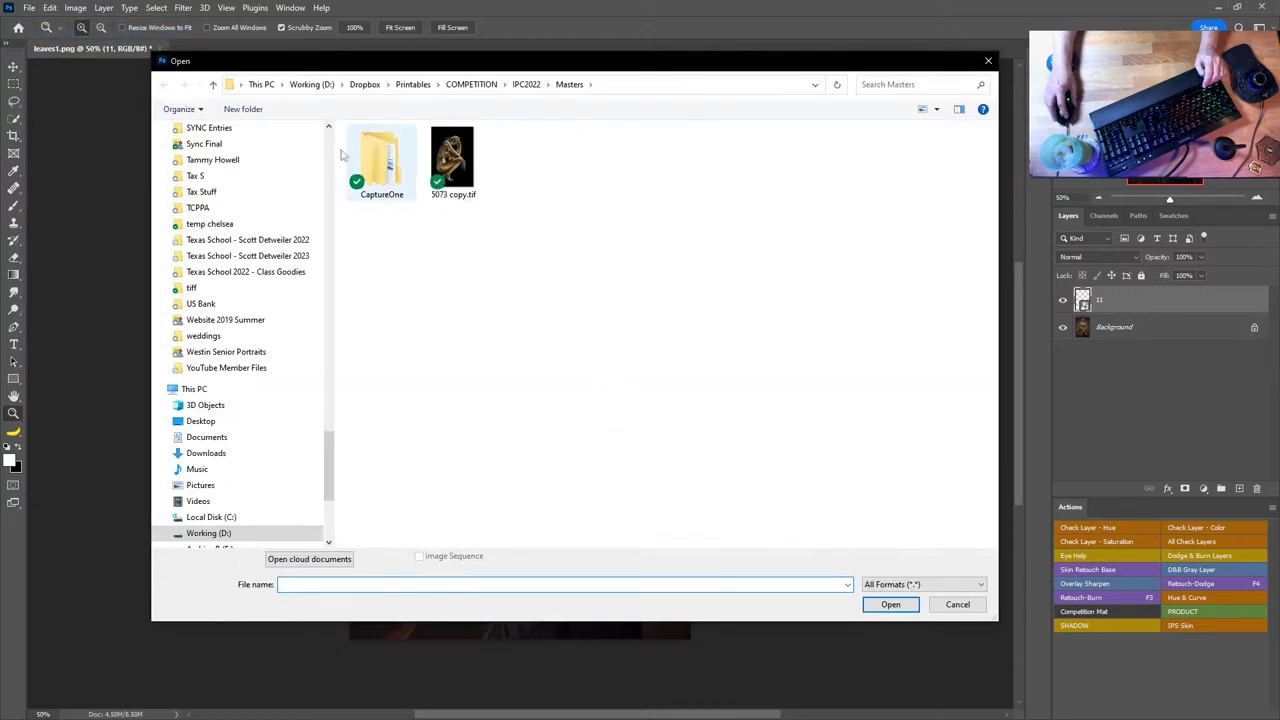
pyautogui.moveTo(329, 465); pyautogui.dragTo(350, 155)
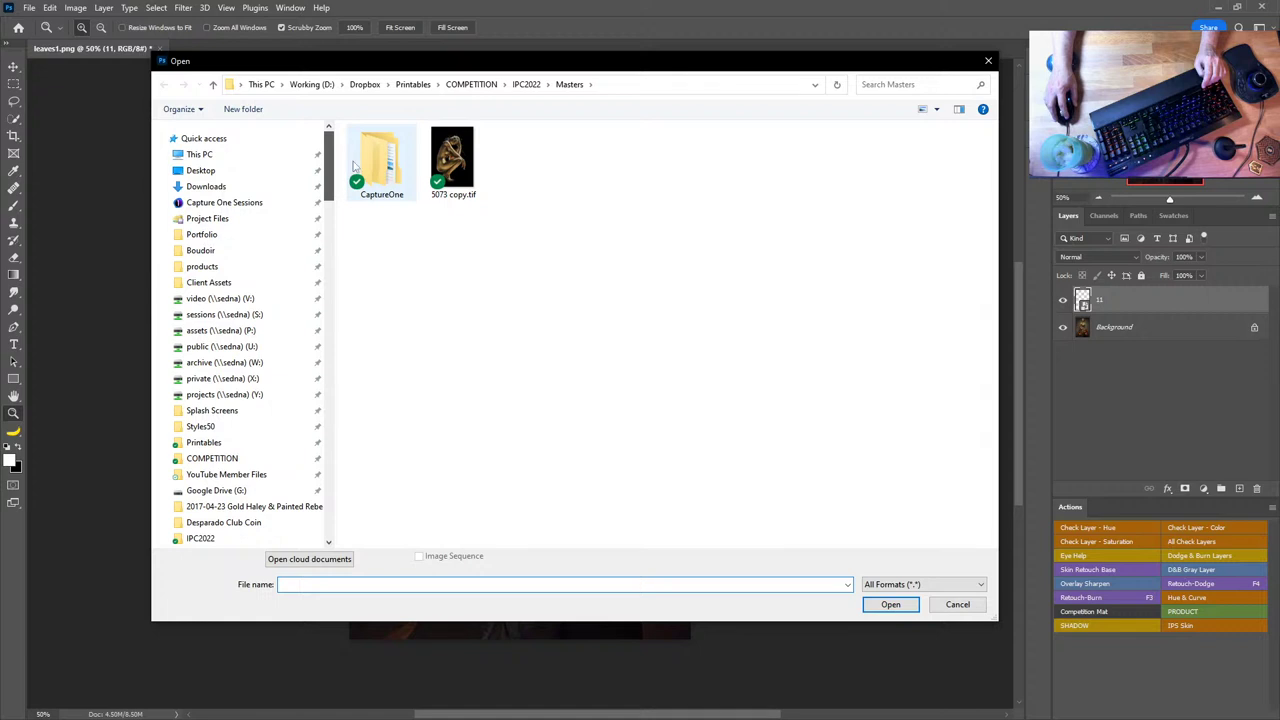
pyautogui.scroll(-2, 279, 467)
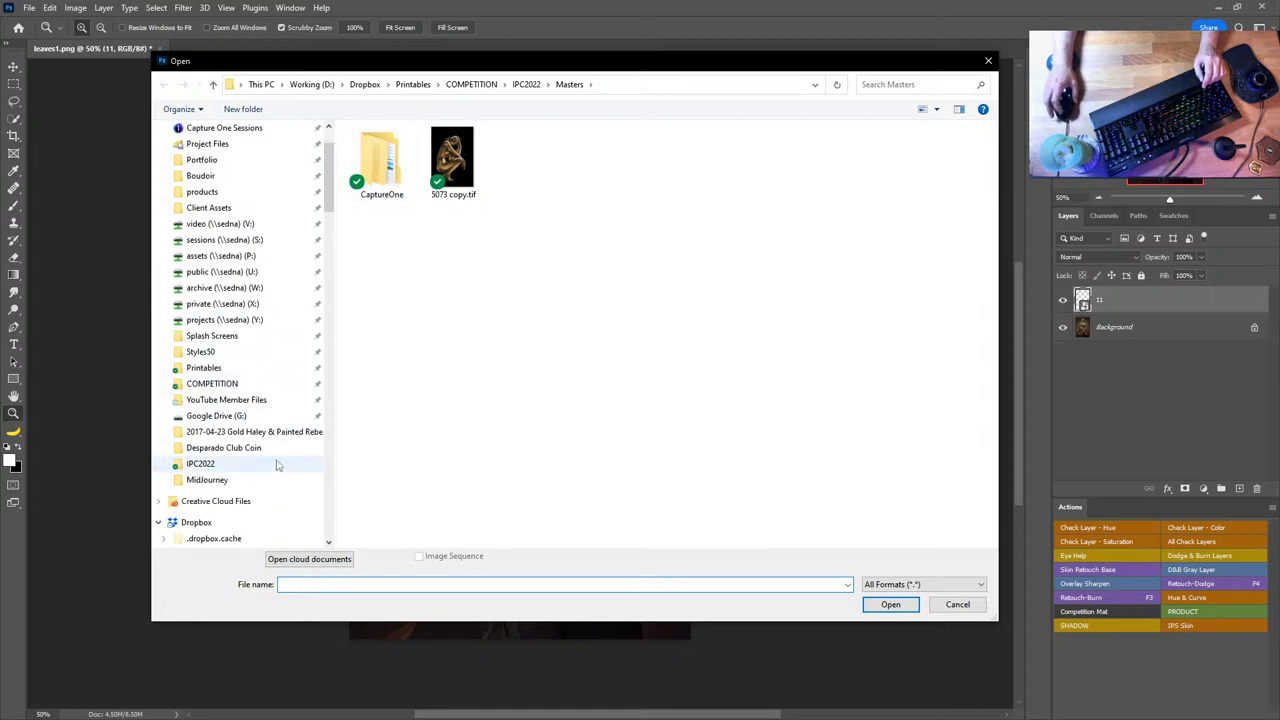
pyautogui.click(261, 486)
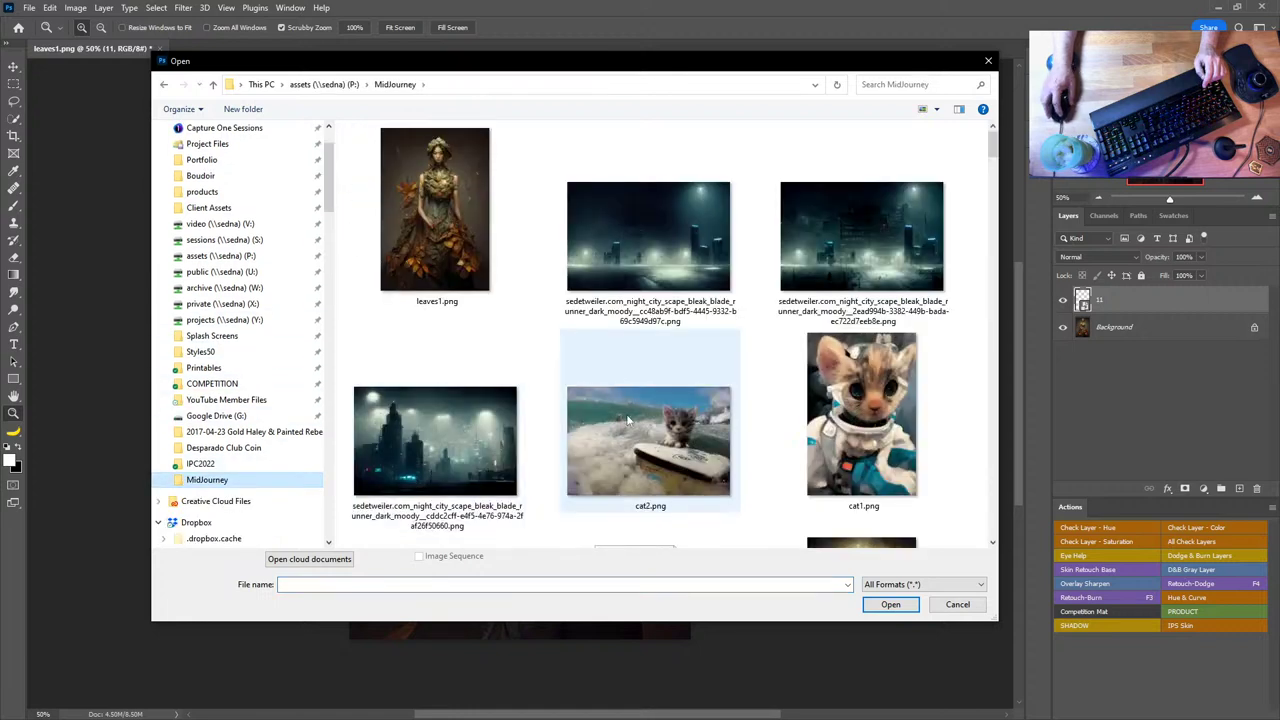
pyautogui.click(472, 172)
pyautogui.click(902, 607)
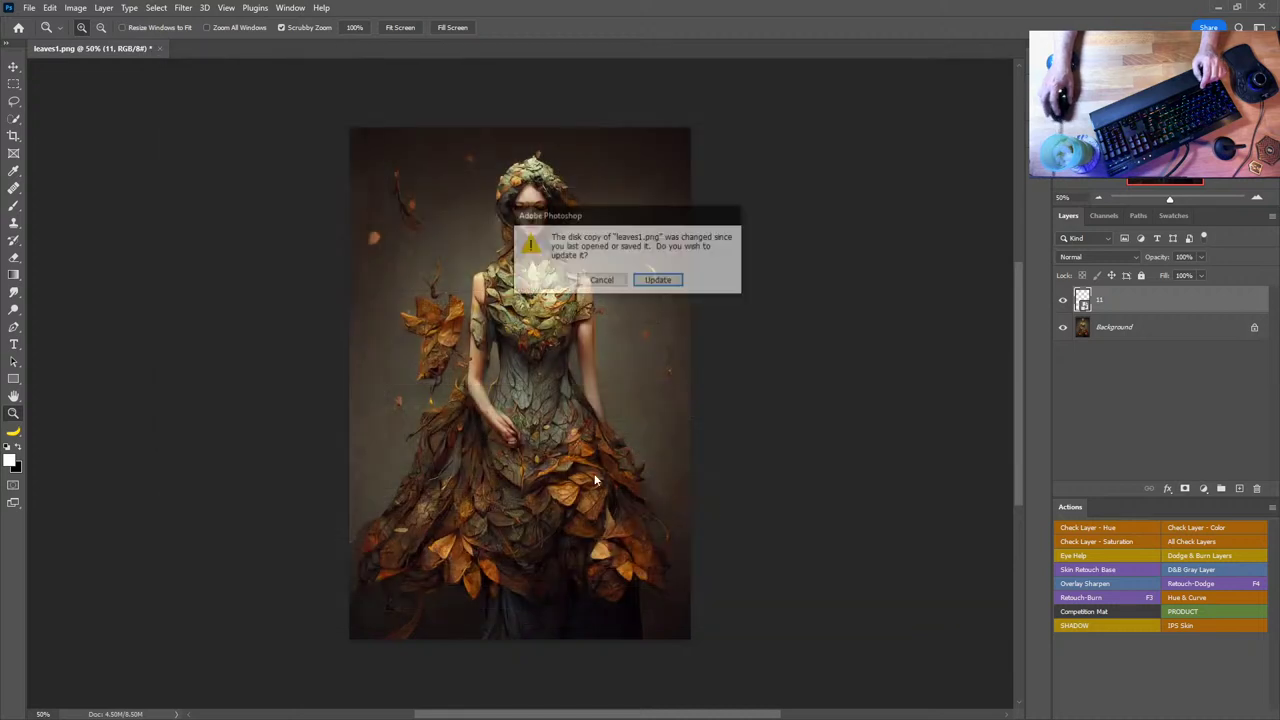
pyautogui.click(655, 278)
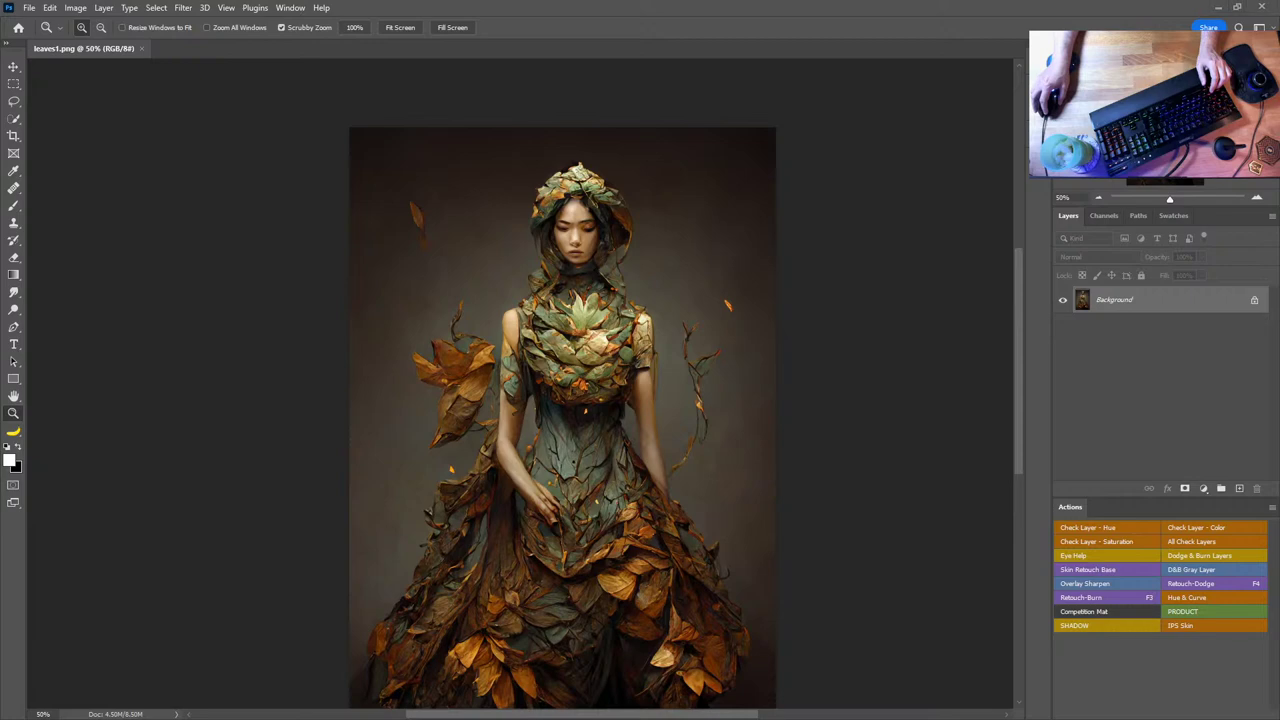
# - In Bridge, scroll the Overlays grid up to 21.png–16.png and place 17.png into leaves1.png
pyautogui.hotkey('alt', 'Tab')
pyautogui.moveTo(633, 239); pyautogui.dragTo(686, 245)
pyautogui.scroll(4, 770, 428)
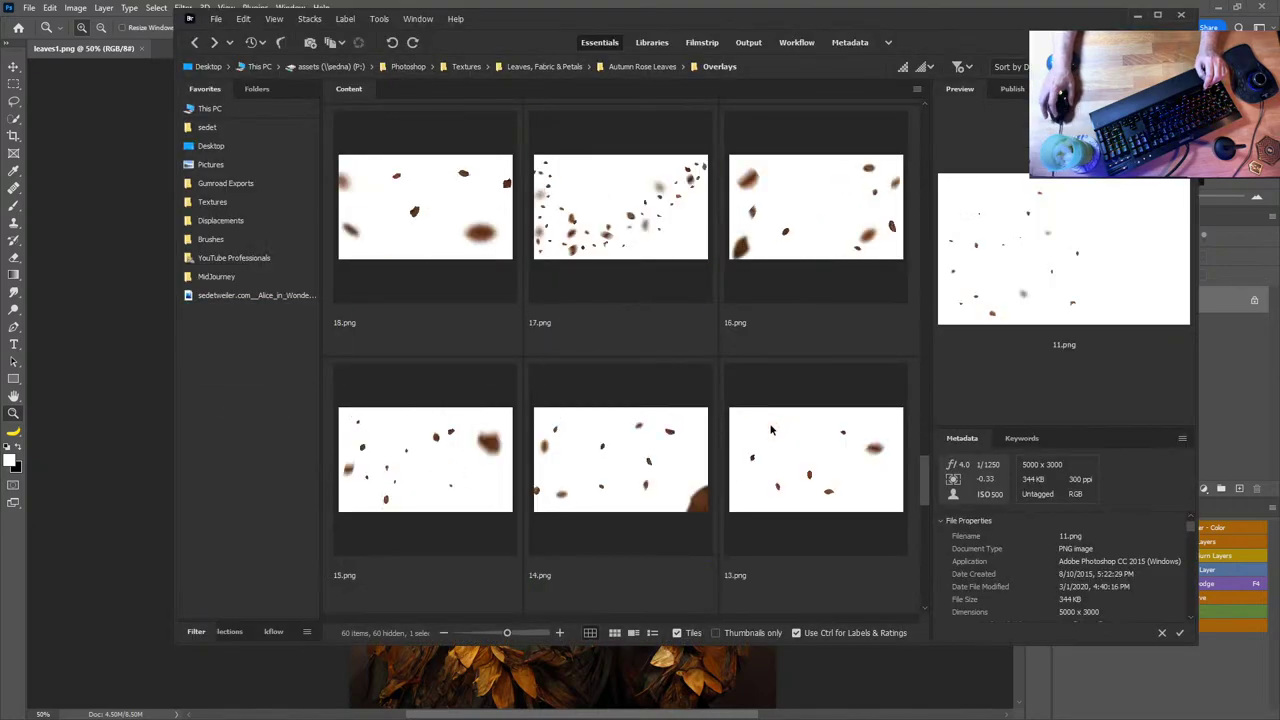
pyautogui.scroll(2, 815, 341)
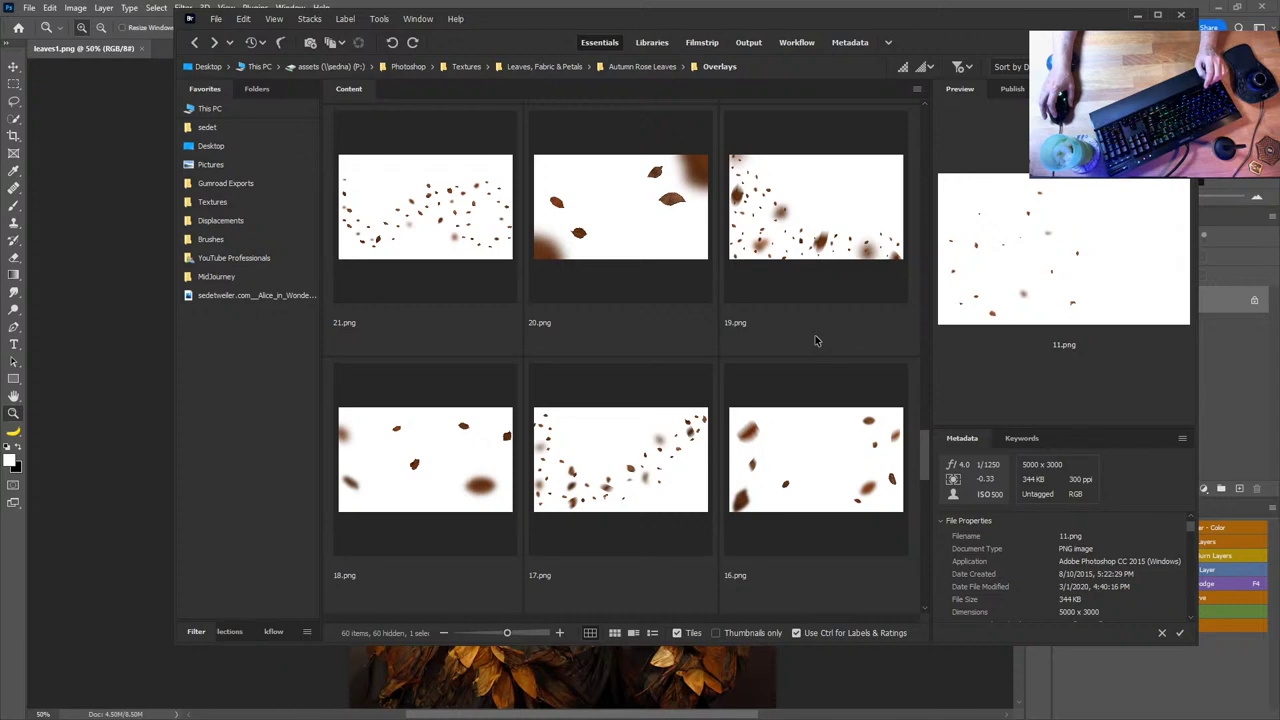
pyautogui.moveTo(671, 479); pyautogui.dragTo(135, 340)
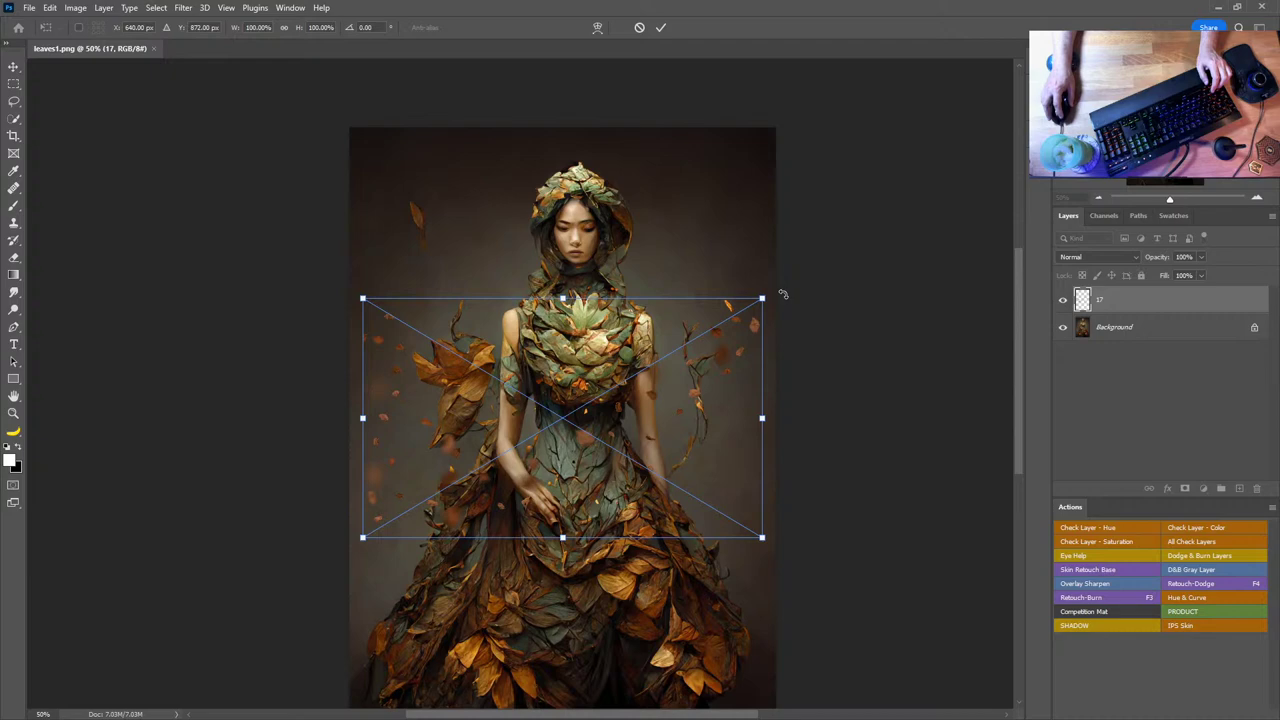
# - Move leaf overlay 17 higher, enlarge it, and commit the placement
pyautogui.moveTo(628, 396); pyautogui.dragTo(612, 217)
pyautogui.moveTo(755, 367); pyautogui.dragTo(777, 433)
pyautogui.press('Return')
pyautogui.press('z')
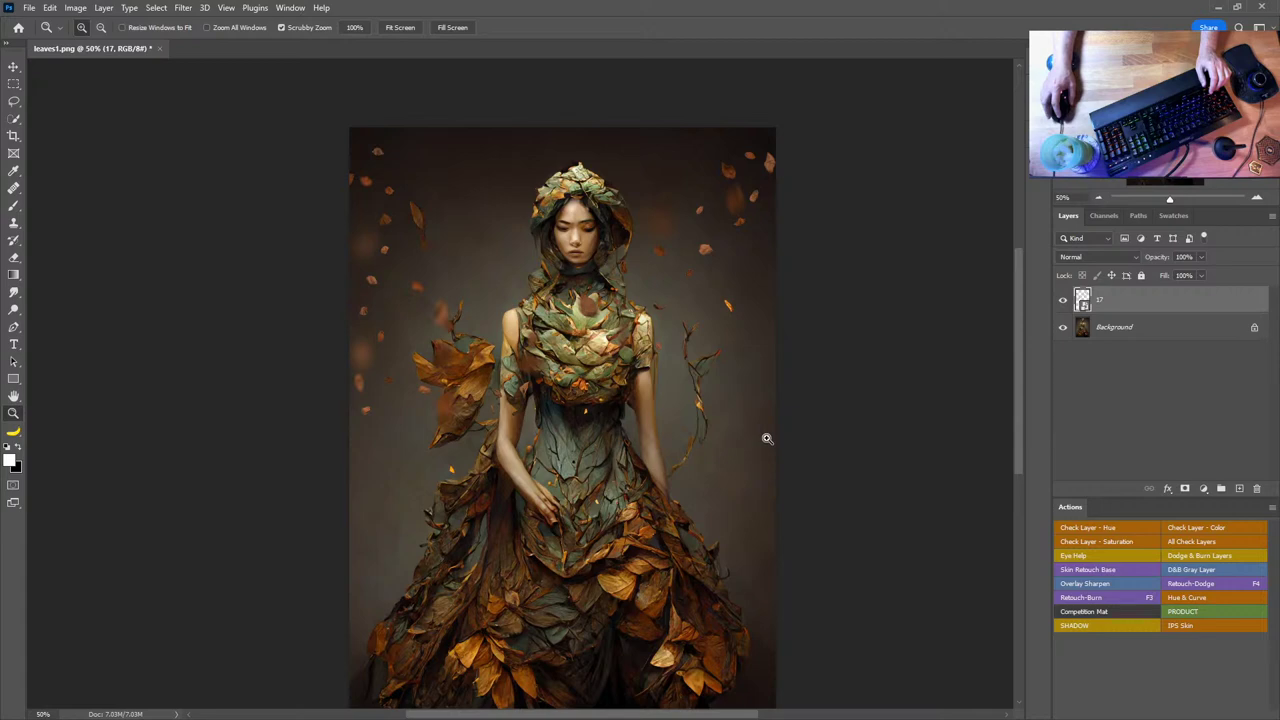
# - Place overlay 27.png from Bridge, enlarge it, and commit it above layer 17
pyautogui.hotkey('ctrl', 'alt', 'o')
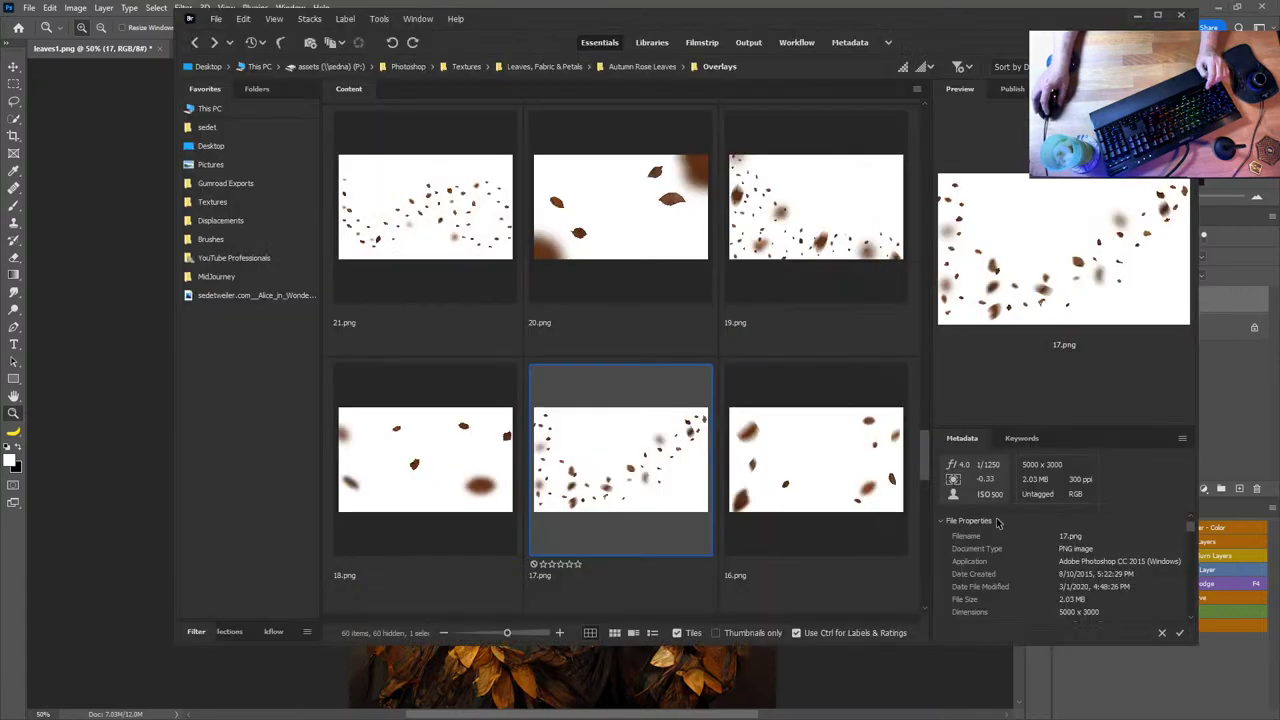
pyautogui.scroll(2, 763, 396)
pyautogui.scroll(4, 763, 396)
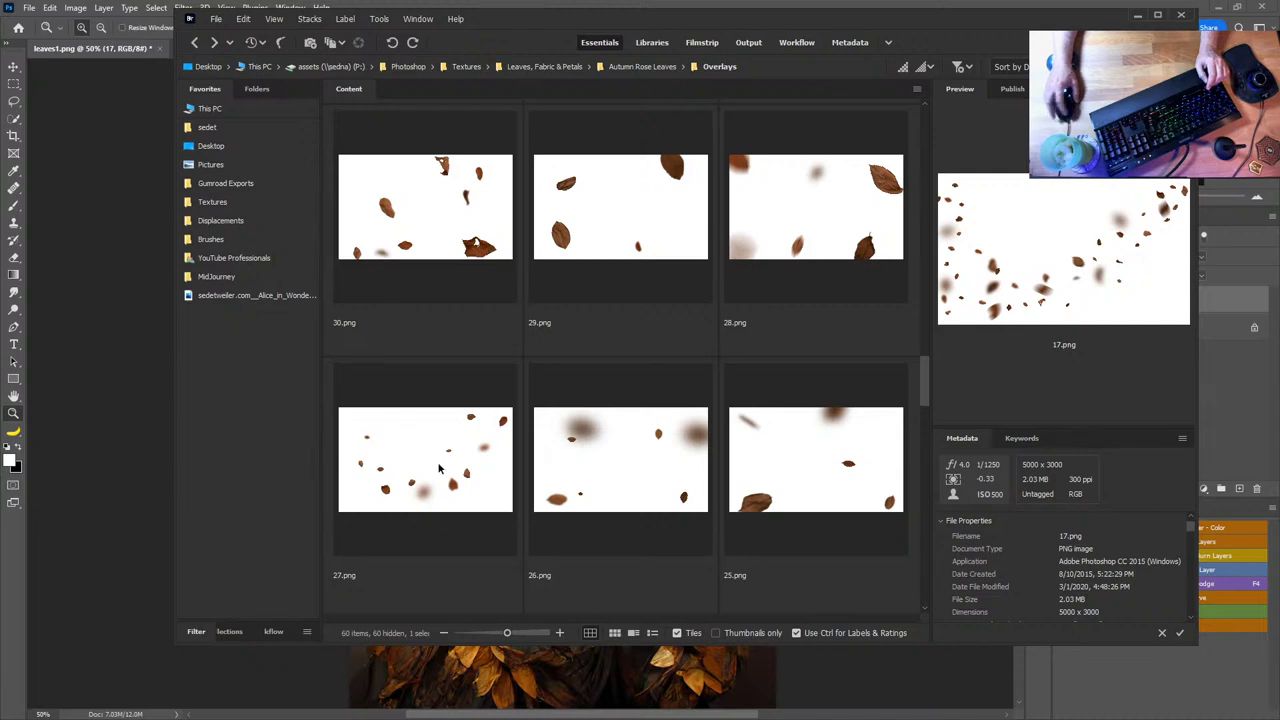
pyautogui.moveTo(425, 460); pyautogui.dragTo(636, 498)
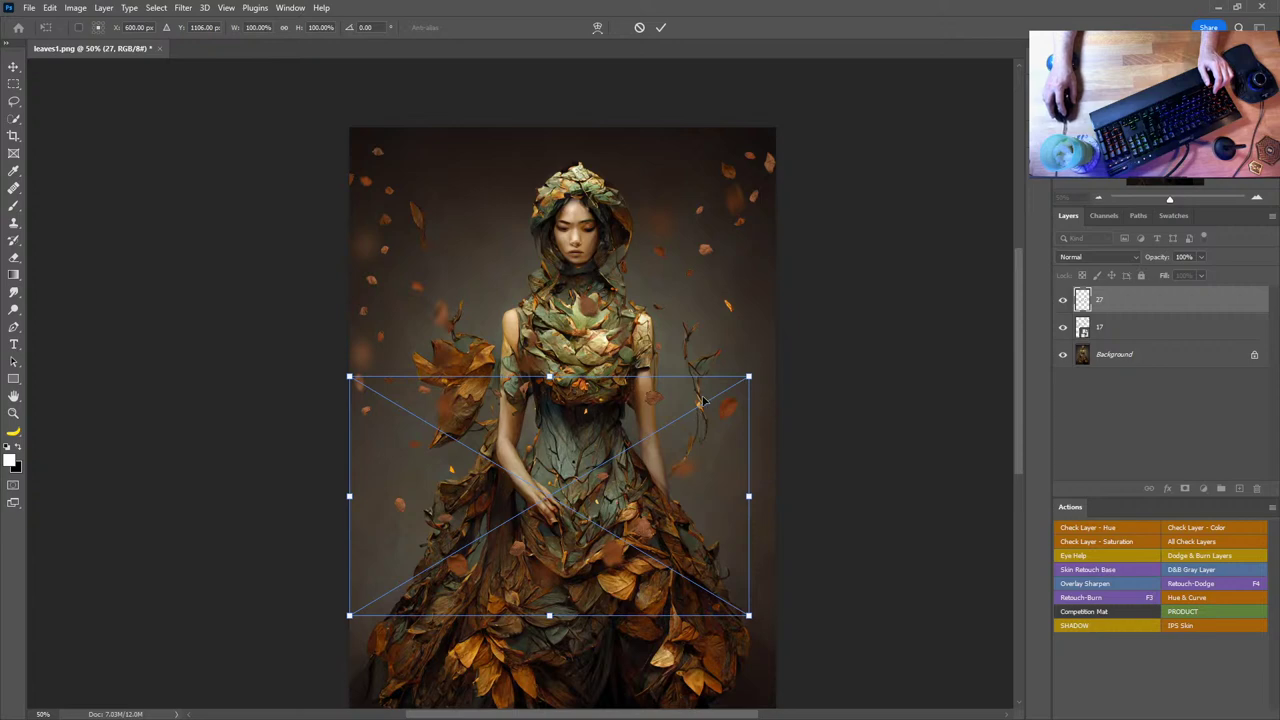
pyautogui.moveTo(749, 377); pyautogui.dragTo(767, 349)
pyautogui.press('Return')
pyautogui.press('z')
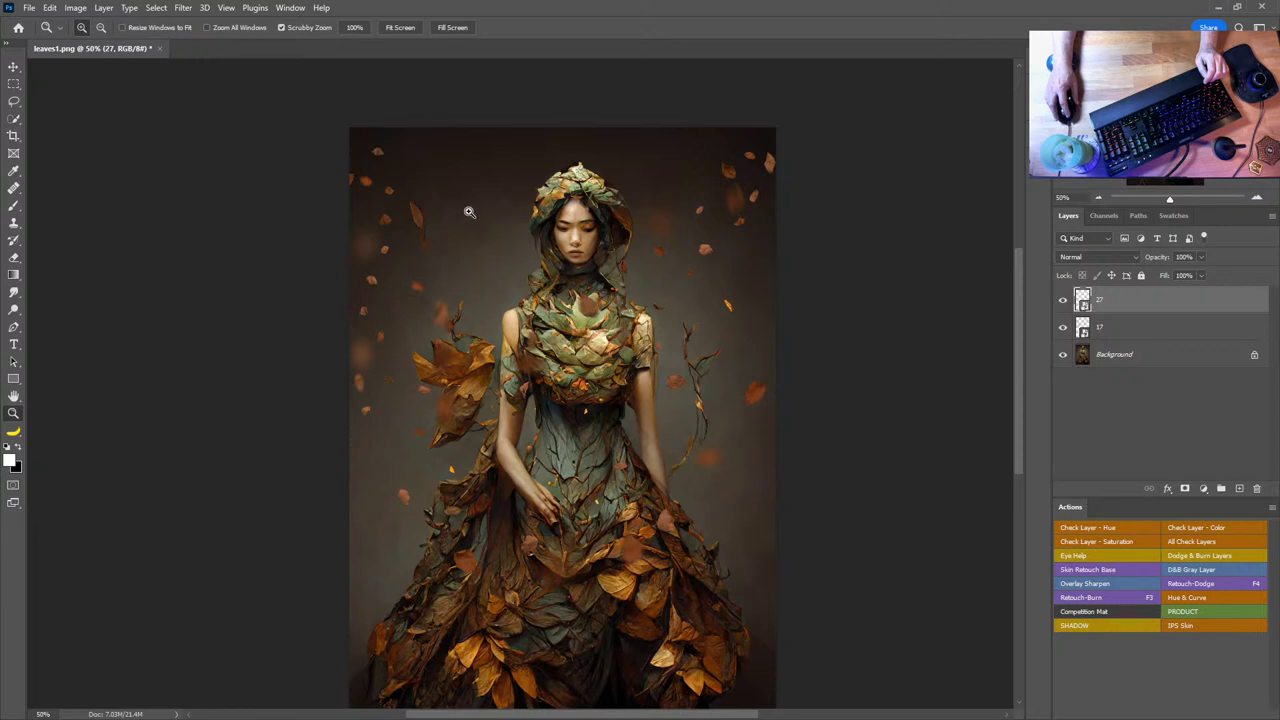
# - Copy a square marquee around the woman's head from Background into Layer 1
pyautogui.click(14, 84)
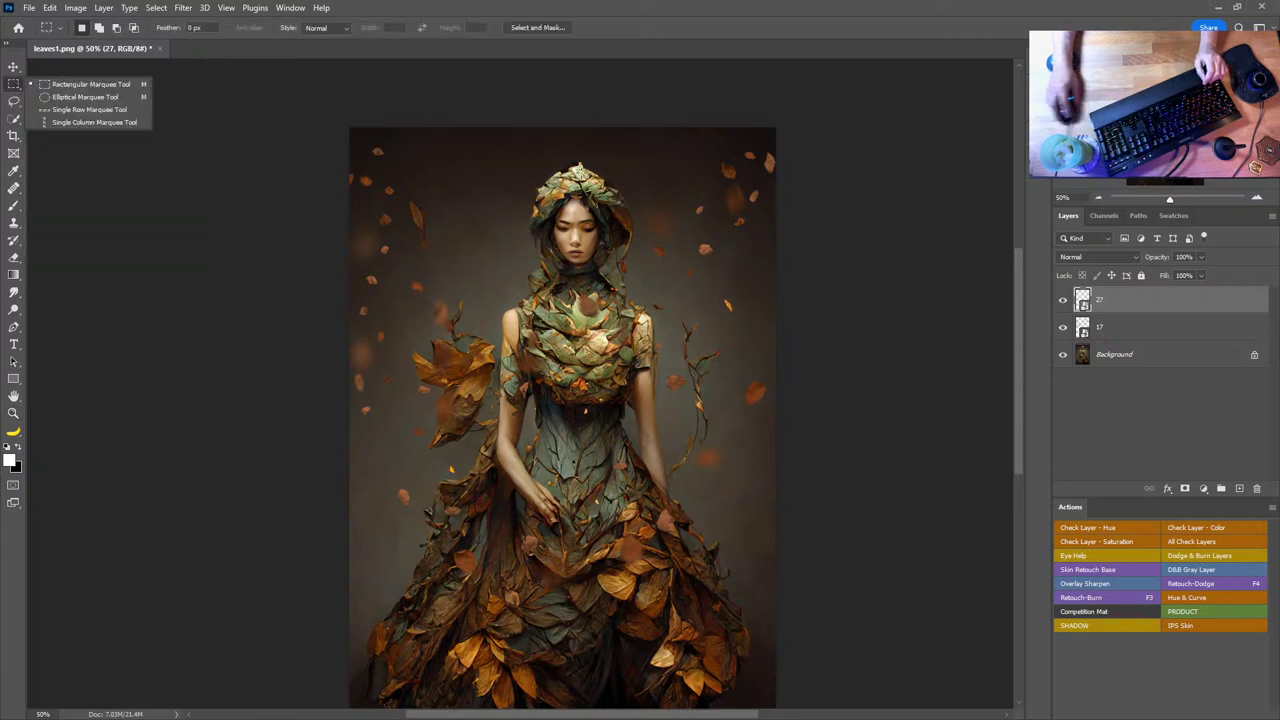
pyautogui.moveTo(468, 153); pyautogui.dragTo(670, 355)
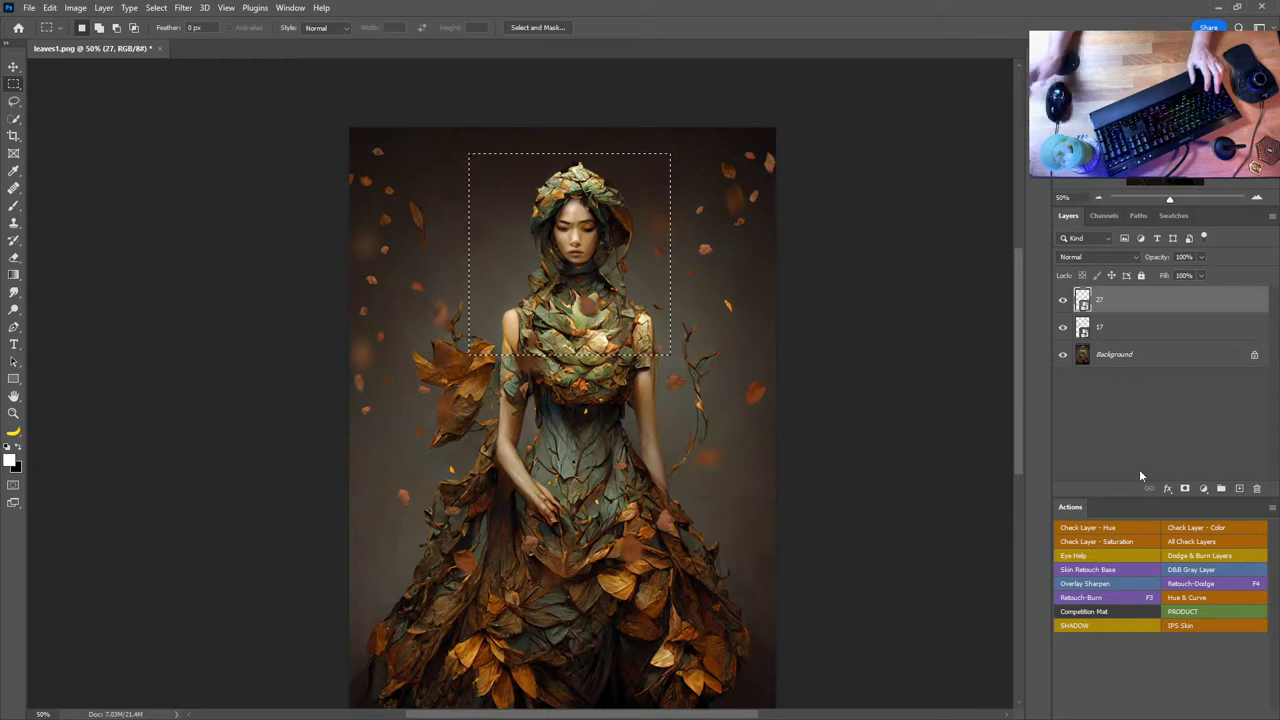
pyautogui.hotkey('ctrl', 'j')
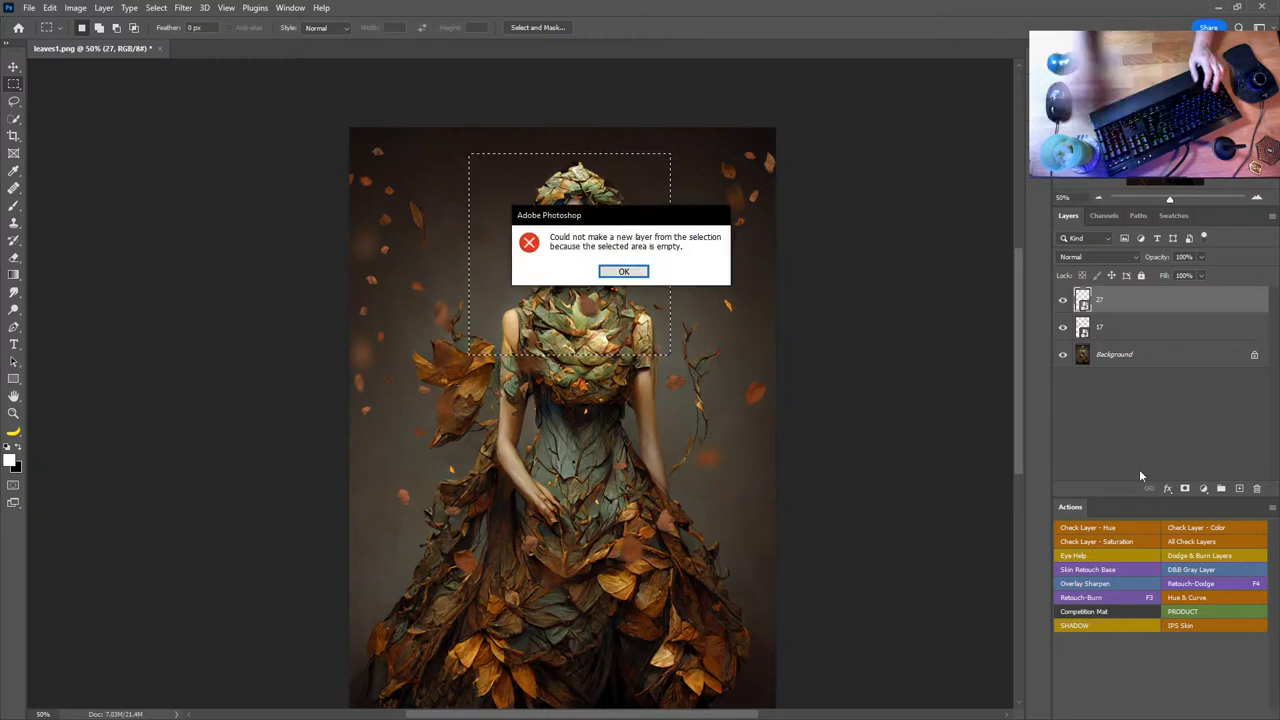
pyautogui.click(623, 271)
pyautogui.click(1138, 358)
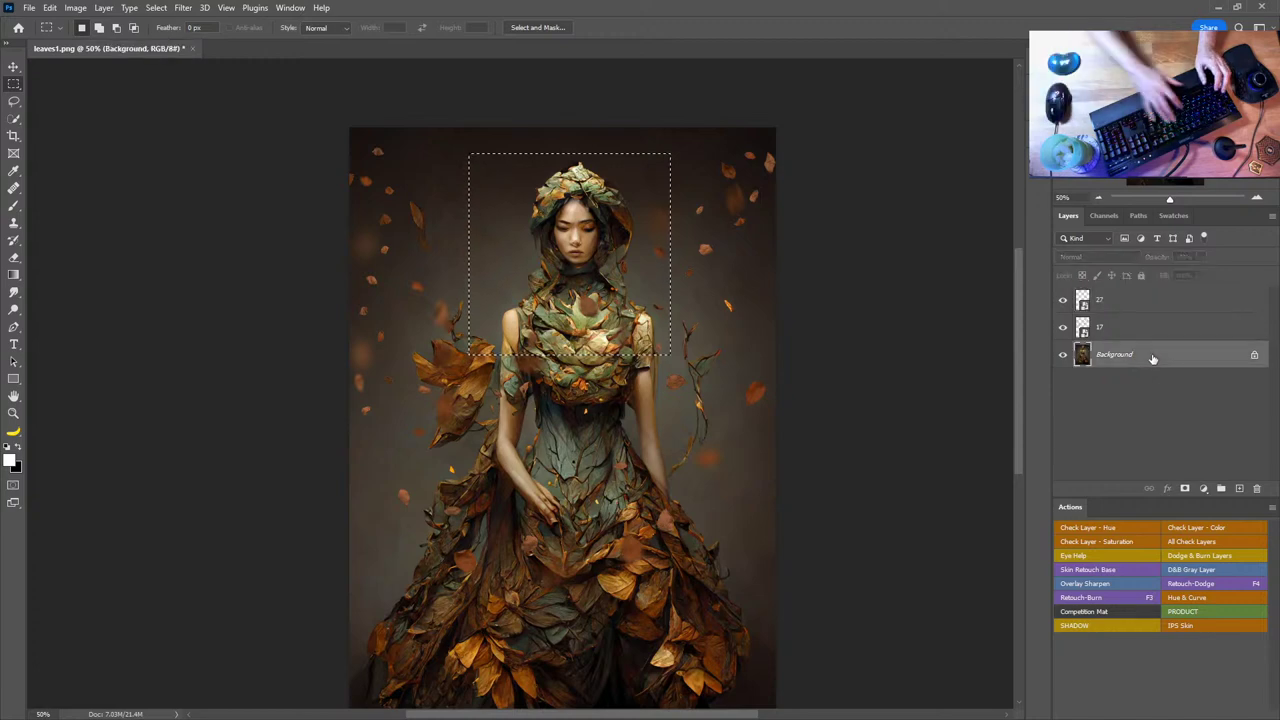
pyautogui.hotkey('ctrl', 'j')
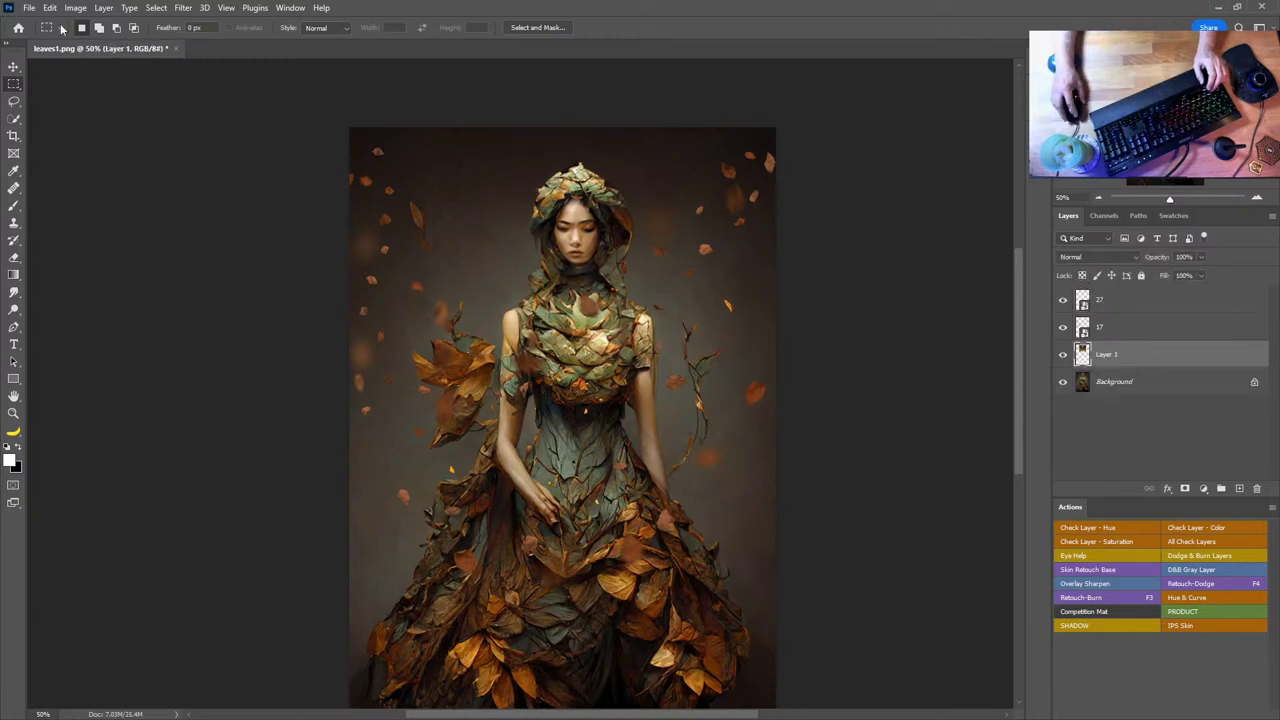
# - Show Layer 1 alone and fit the whole image in the window
pyautogui.keyDown('alt'); pyautogui.click(1063, 355); pyautogui.keyUp('alt')
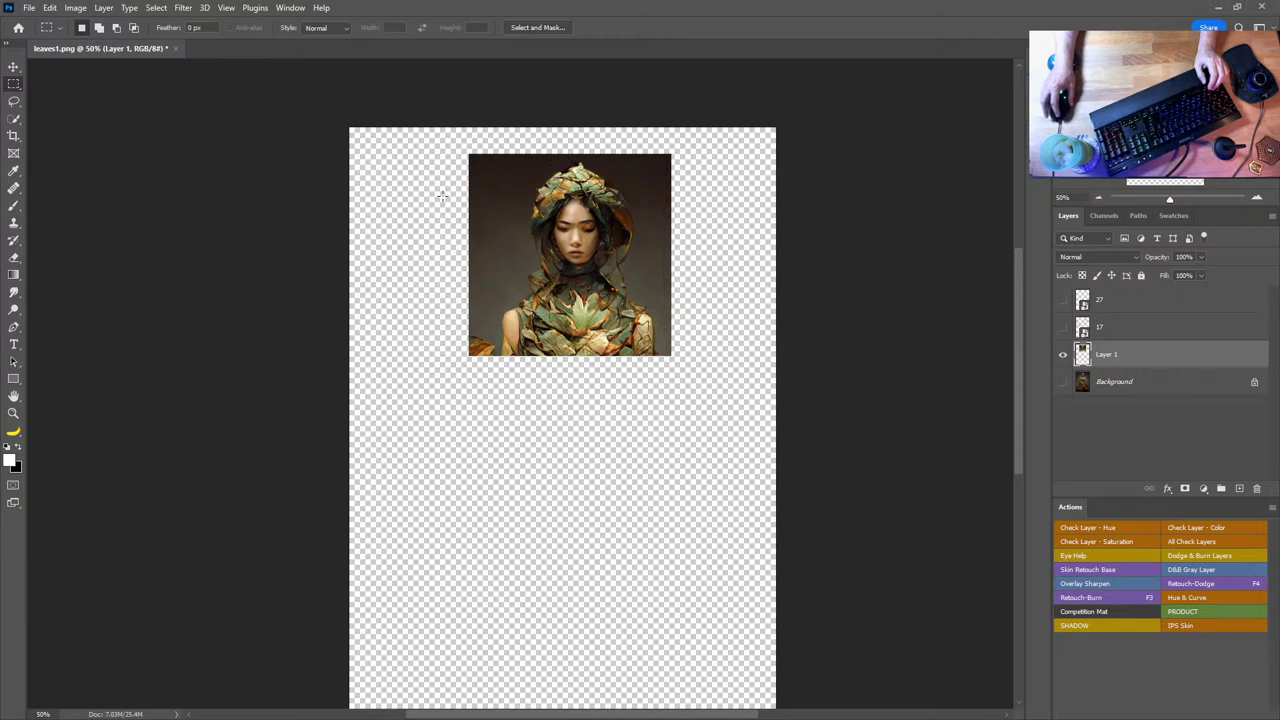
pyautogui.doubleClick(13, 396)
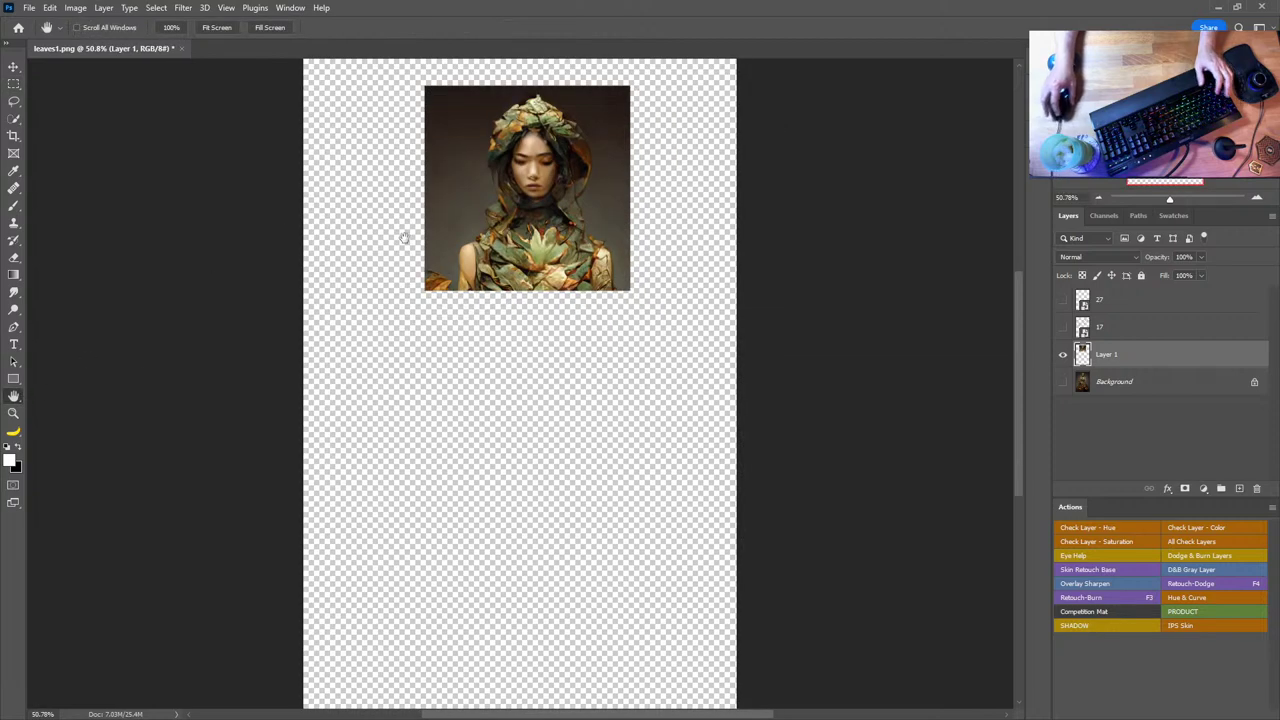
pyautogui.click(30, 8)
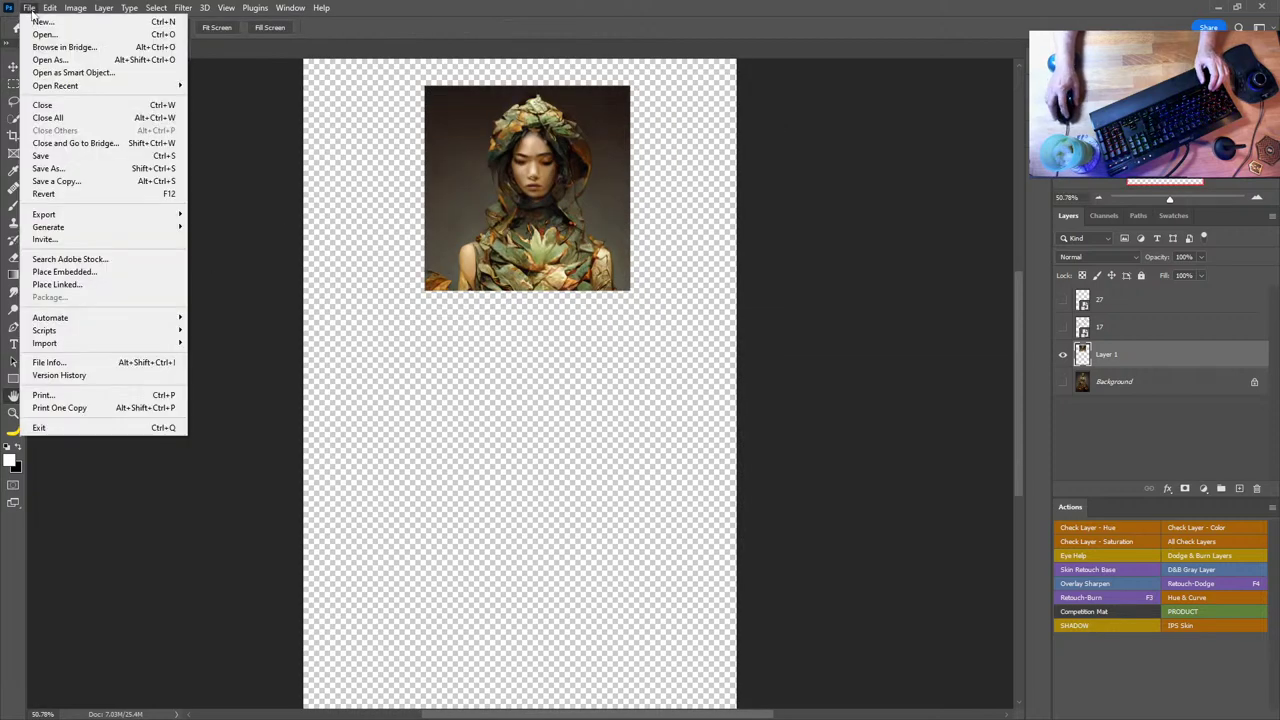
# - Save a Copy as PNG named leaves1 copy.png, accepting the PNG Format Options
pyautogui.click(90, 172)
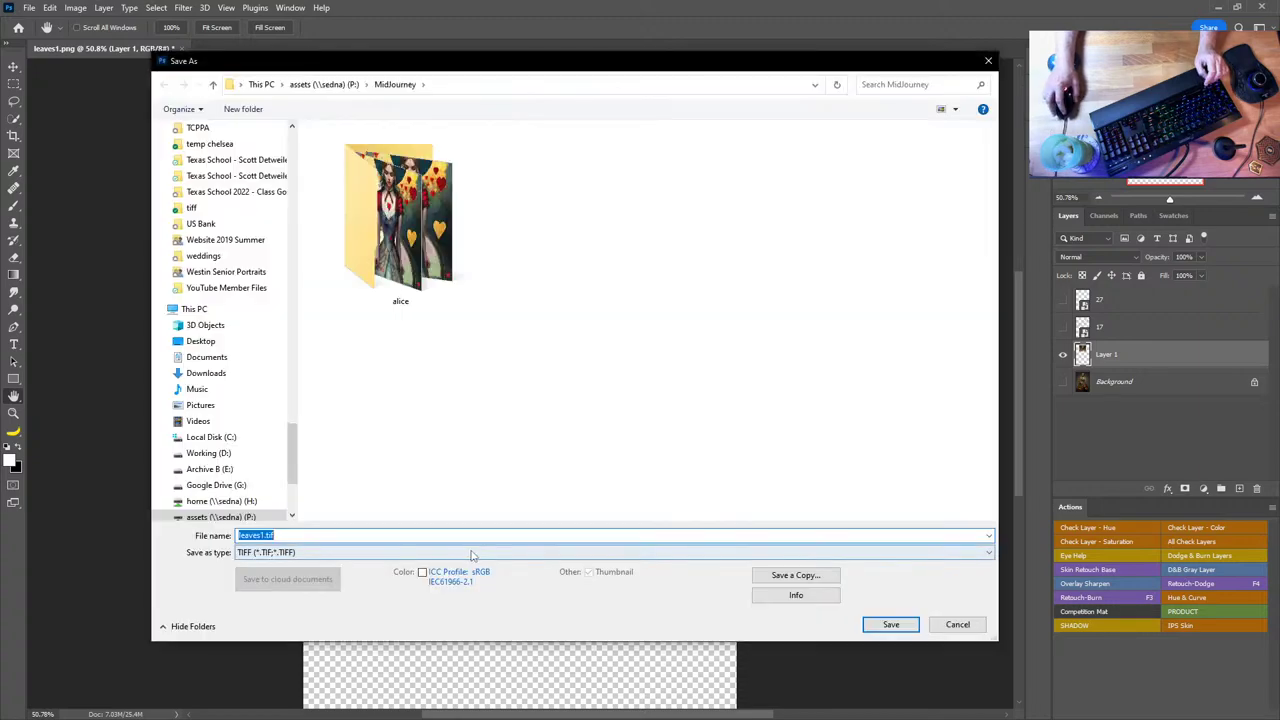
pyautogui.click(471, 553)
pyautogui.press('Escape')
pyautogui.press('Escape')
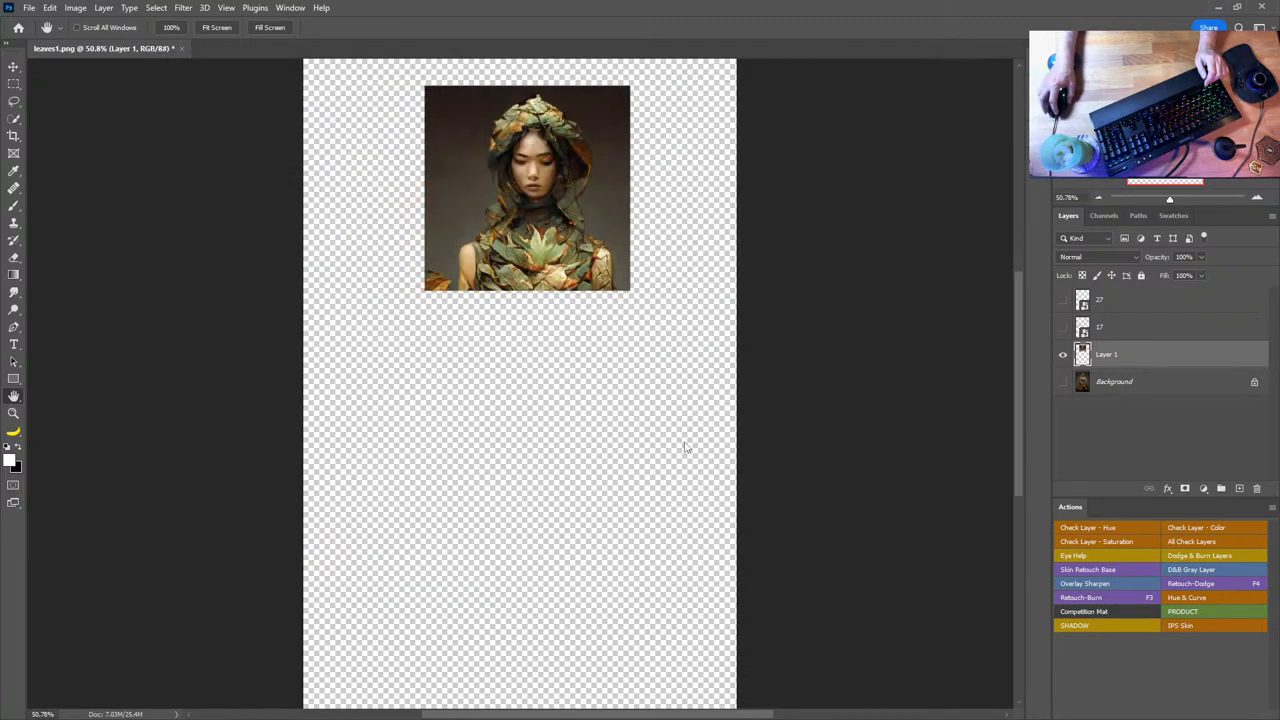
pyautogui.click(30, 8)
pyautogui.click(90, 180)
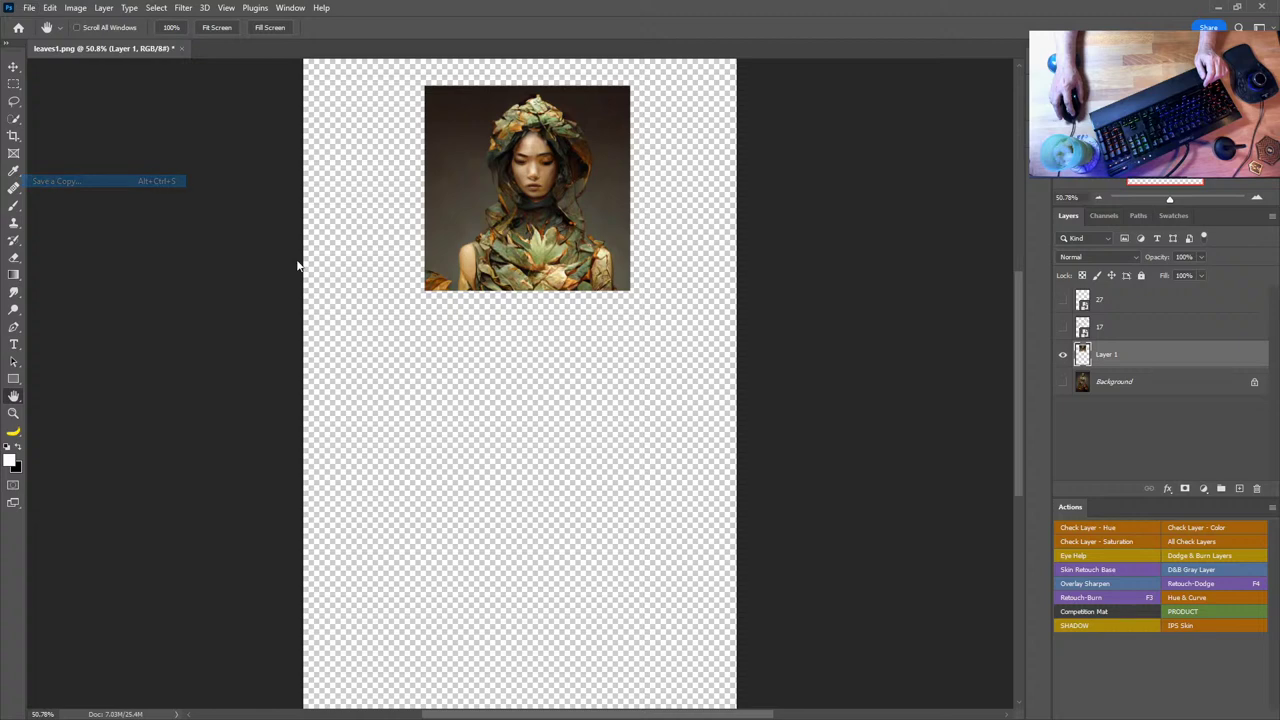
pyautogui.click(300, 552)
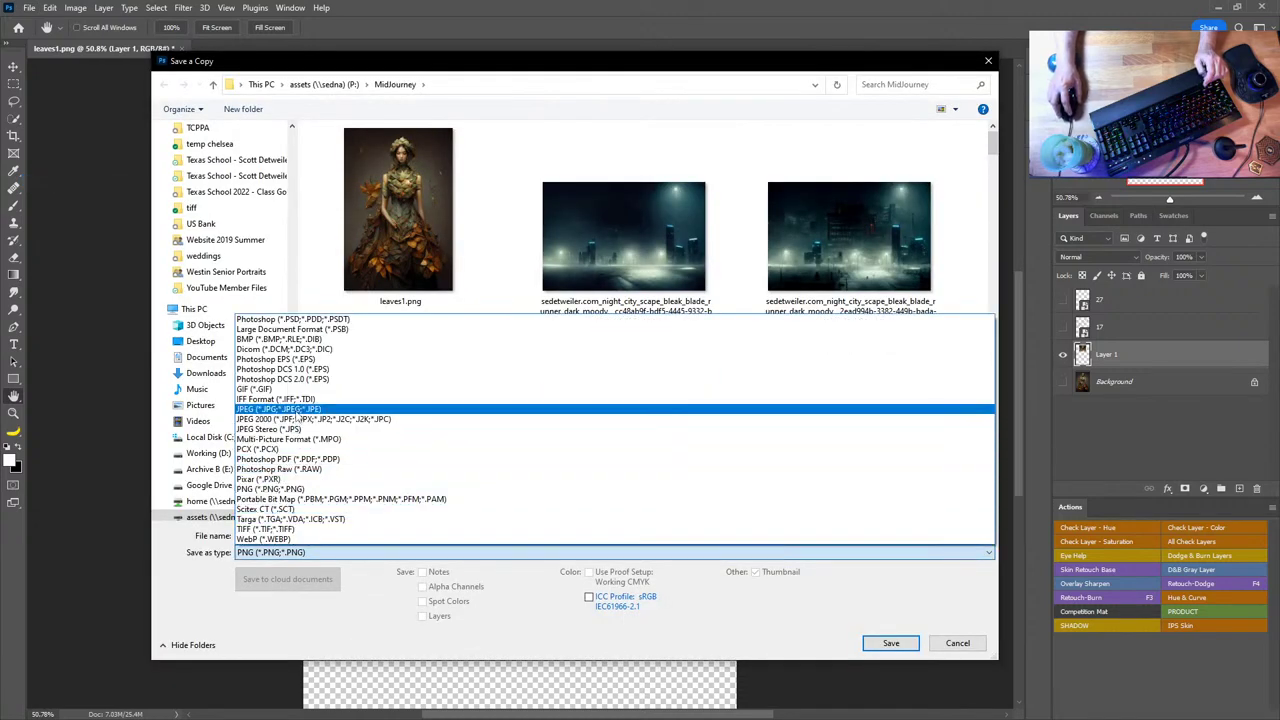
pyautogui.click(285, 488)
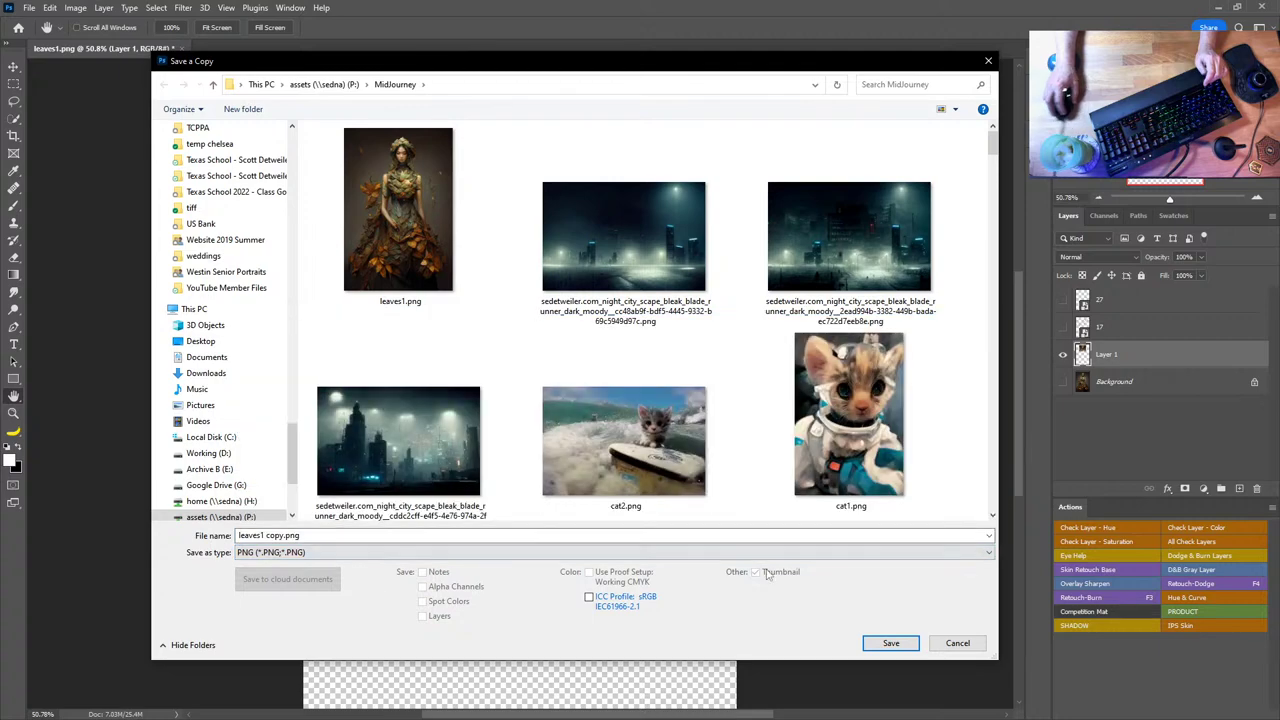
pyautogui.click(890, 643)
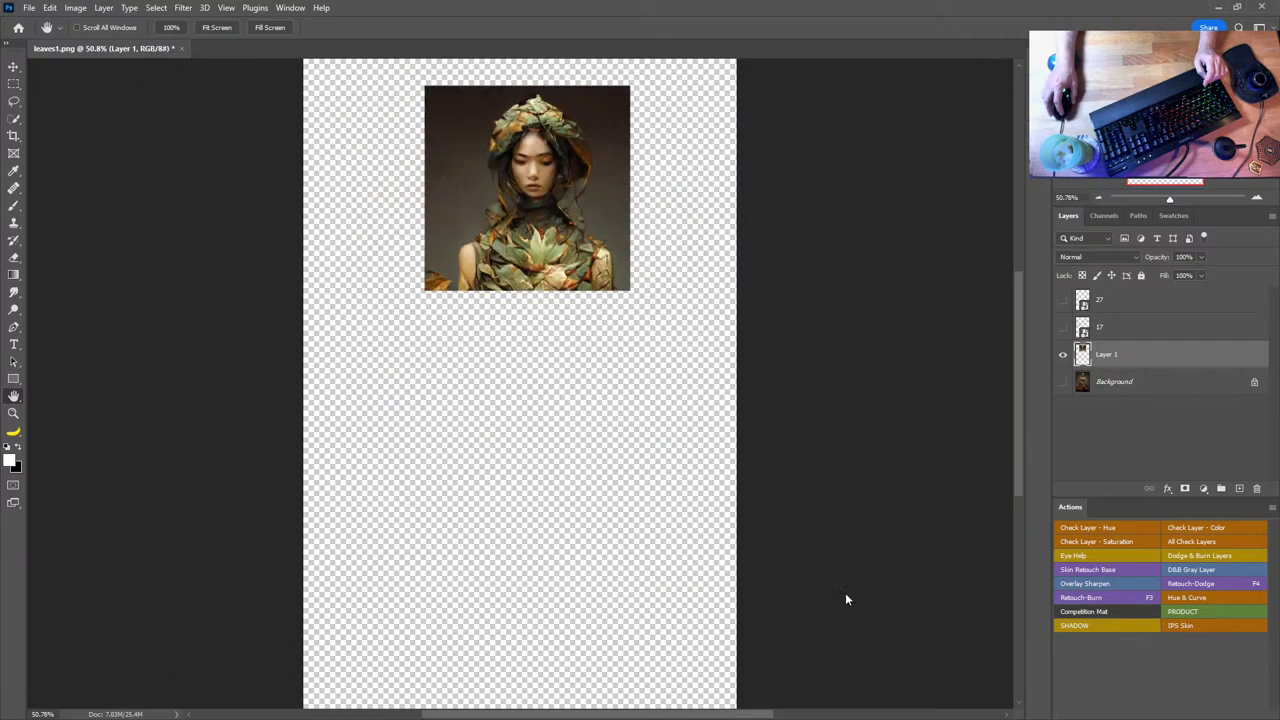
pyautogui.click(740, 209)
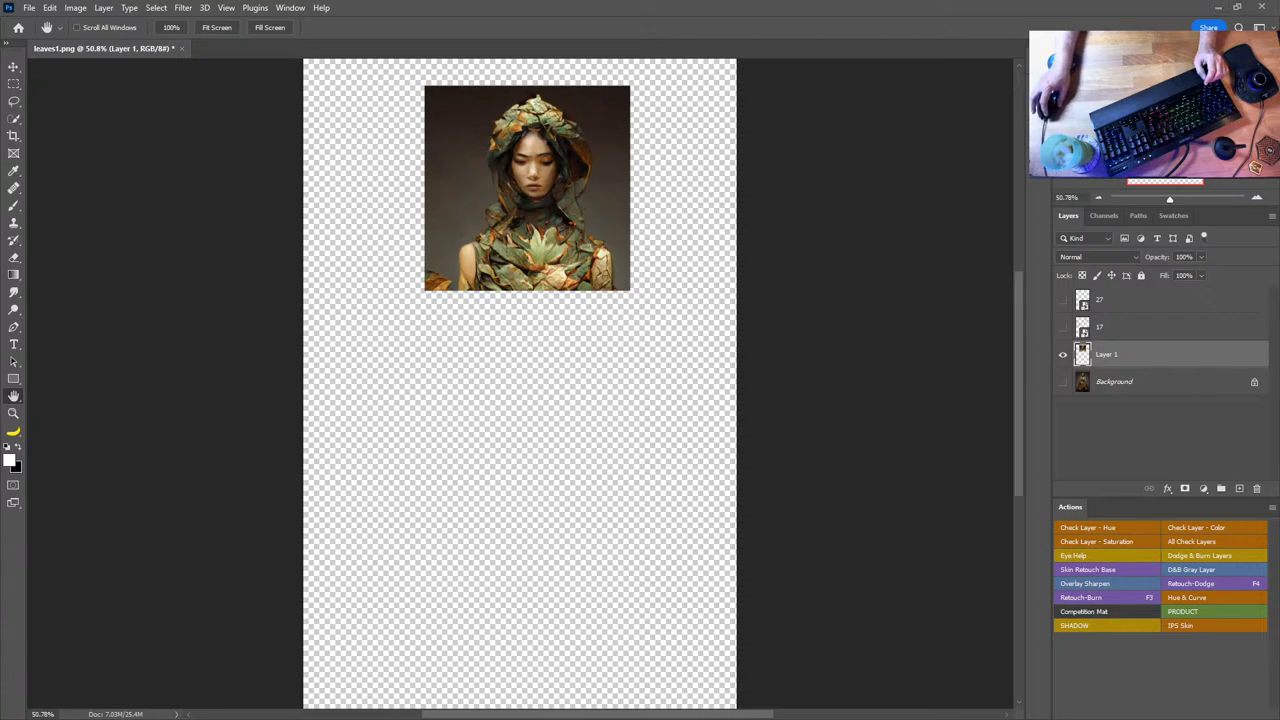
pyautogui.hotkey('alt', 'Tab')
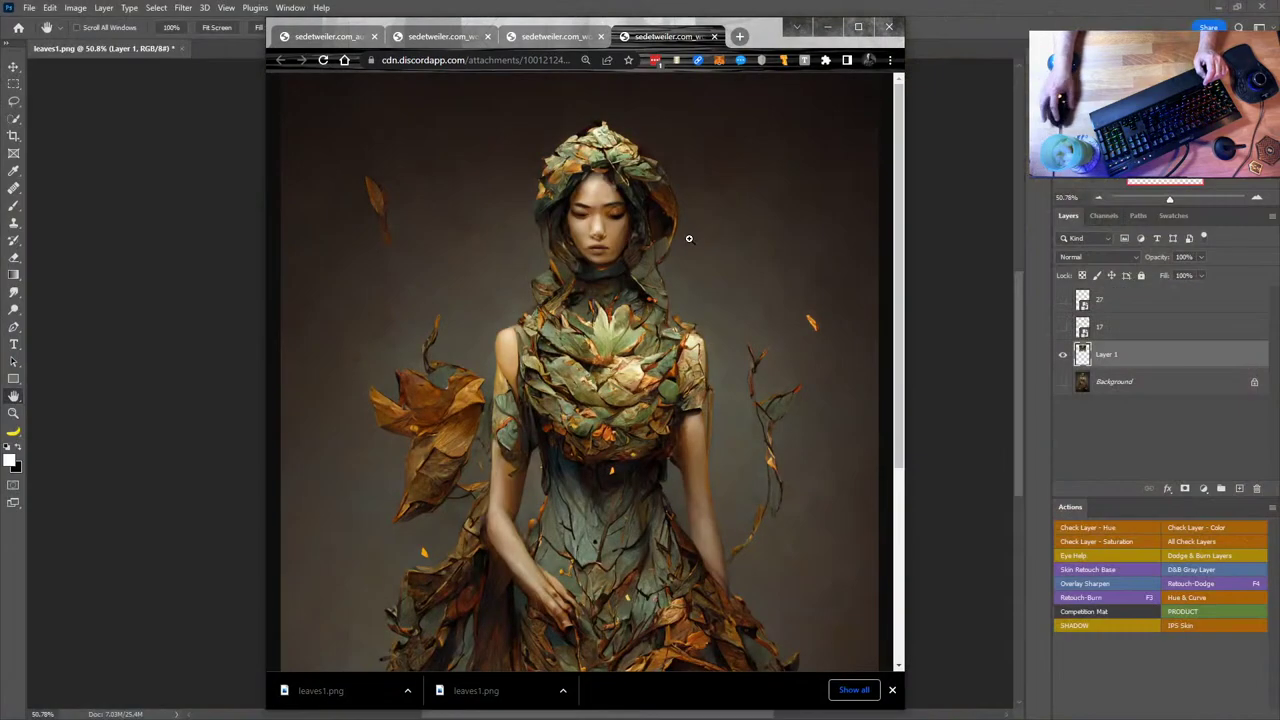
# - Leave Chrome's portrait, return to Discord's midjourney channel, and close the enlarged image
pyautogui.click(891, 60)
pyautogui.click(891, 60)
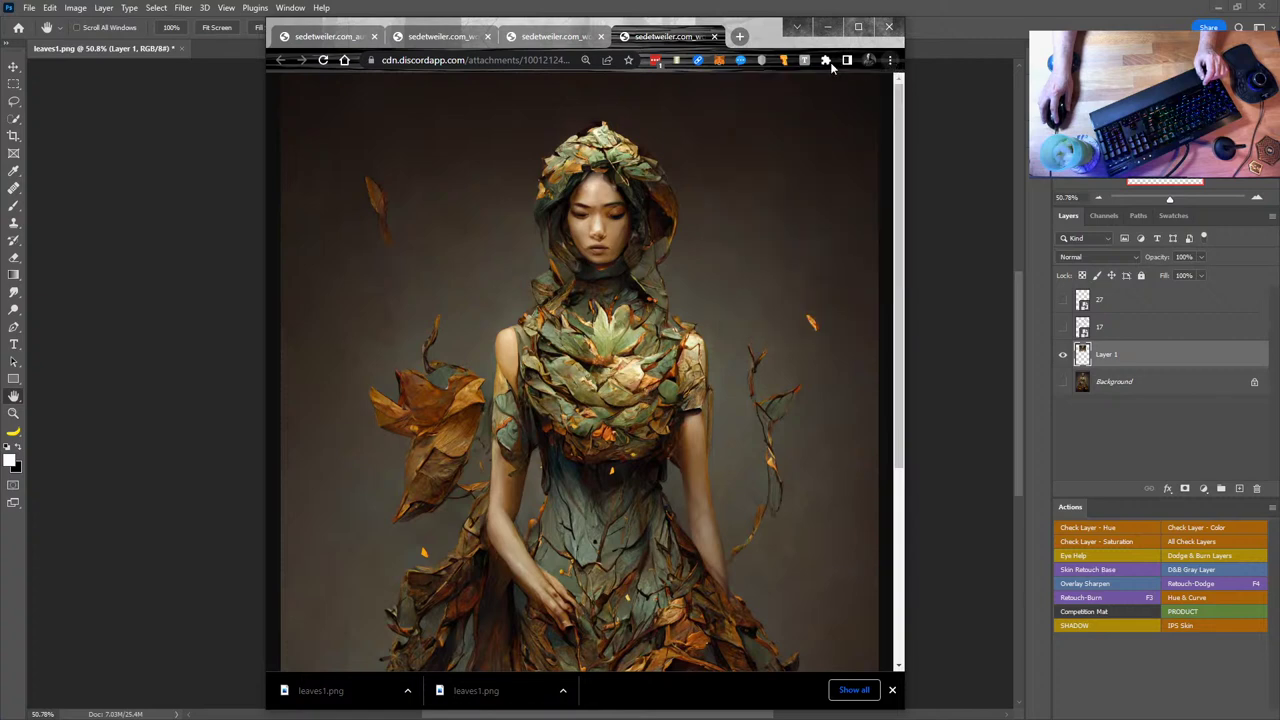
pyautogui.hotkey('alt', 'Tab')
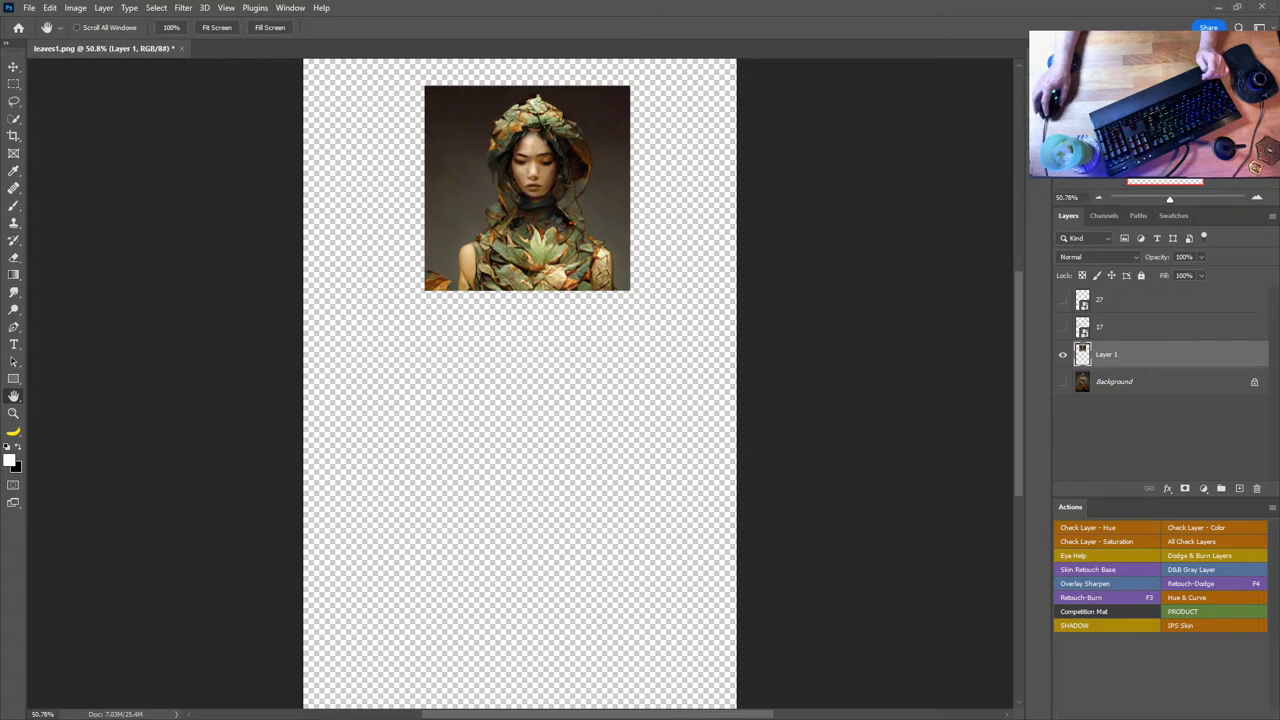
pyautogui.hotkey('alt', 'Tab')
pyautogui.click(918, 442)
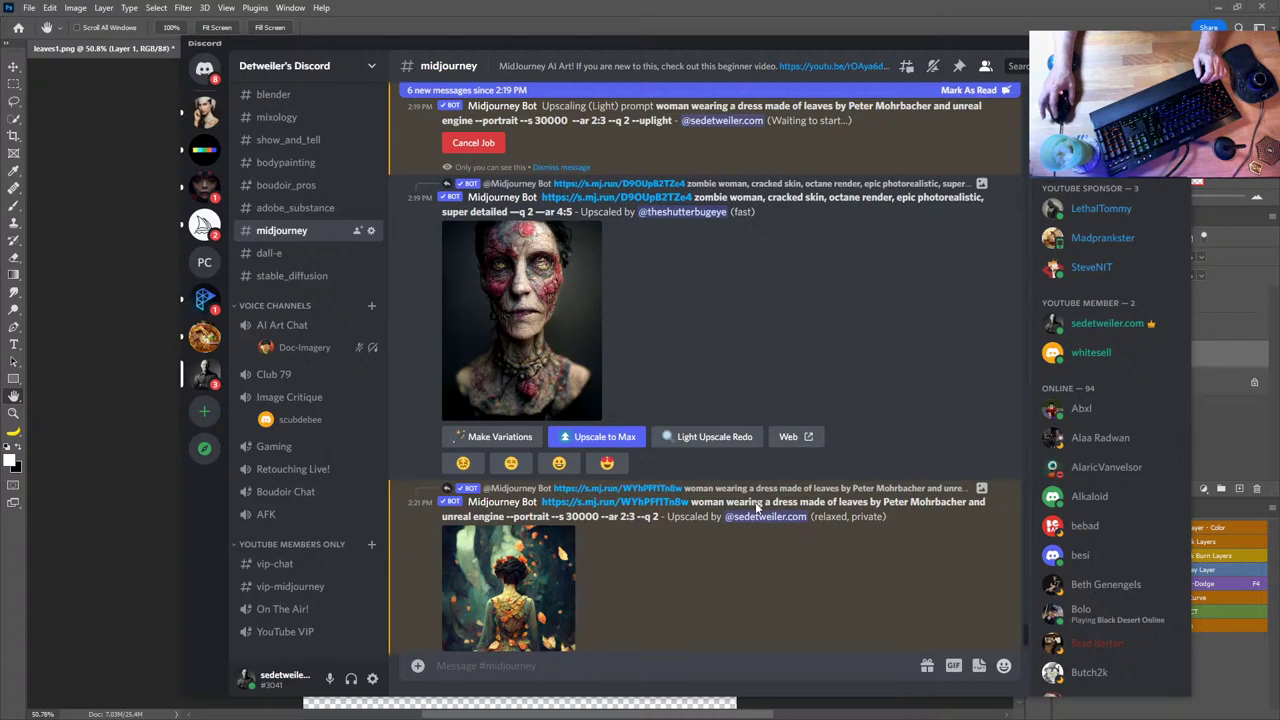
# - Switch Midjourney to /fast and request Upscale to Max on the leaf-dress image
pyautogui.click(507, 485)
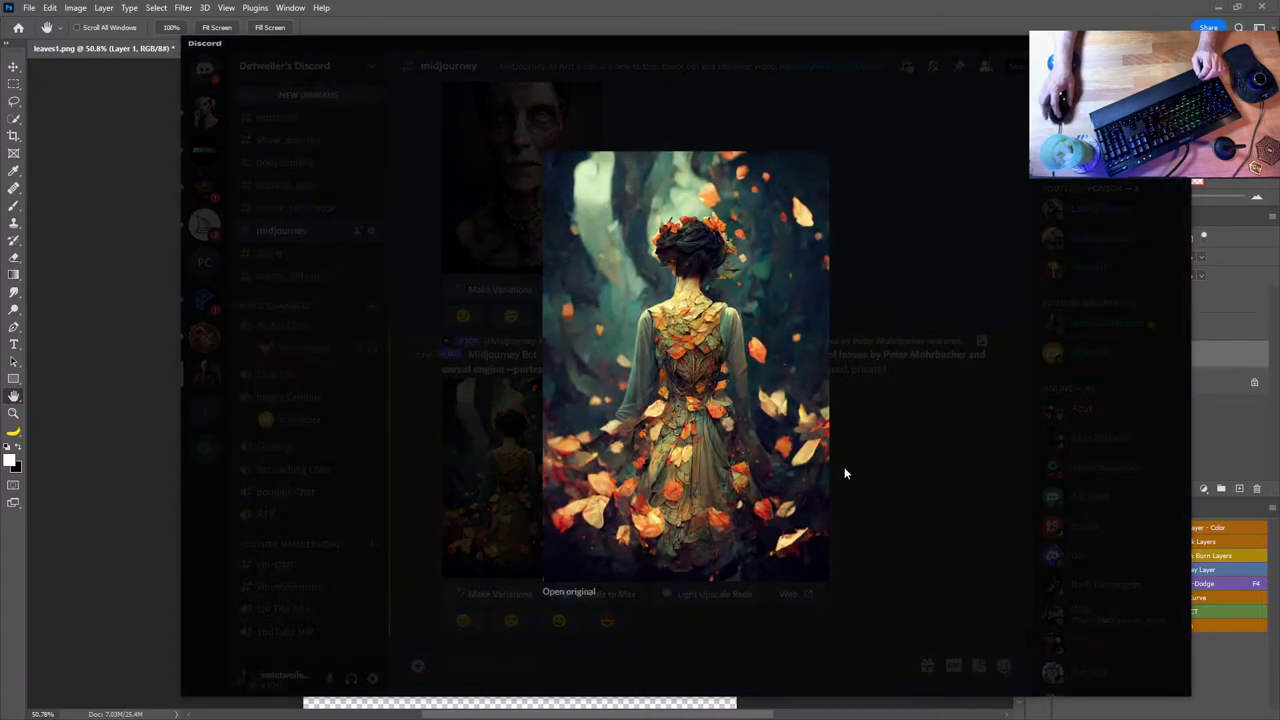
pyautogui.click(898, 455)
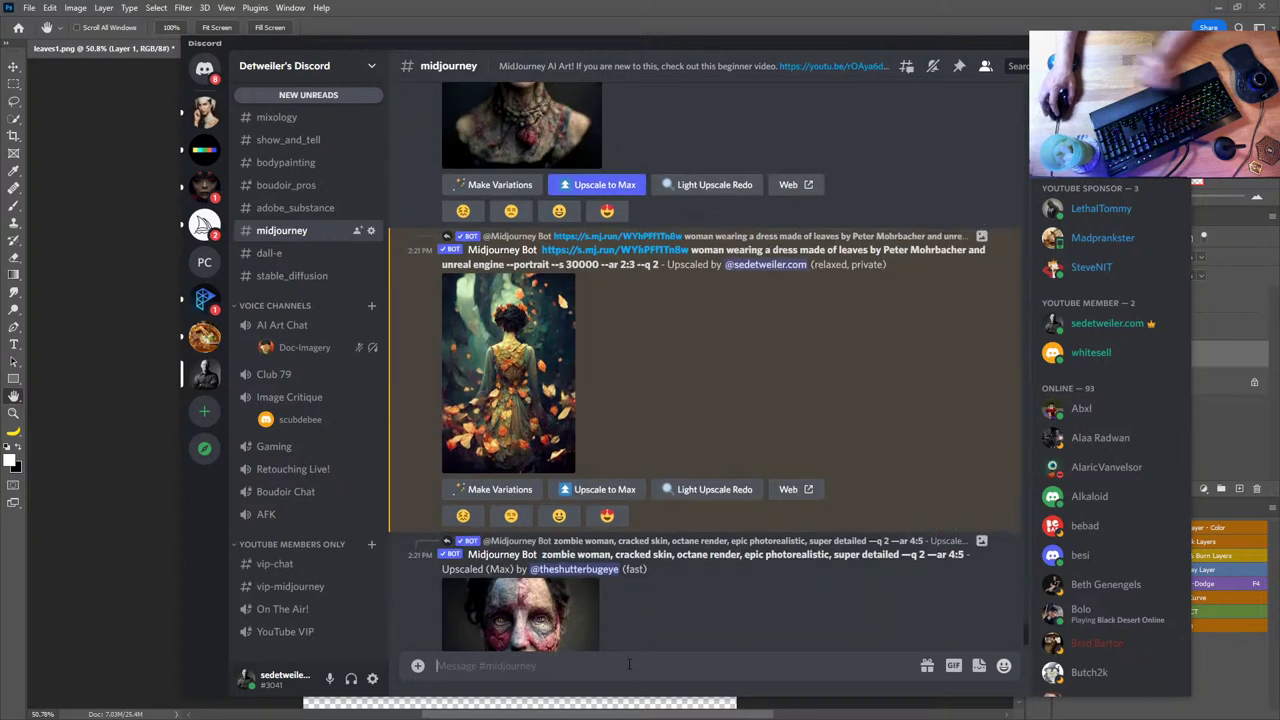
pyautogui.write('/fast')
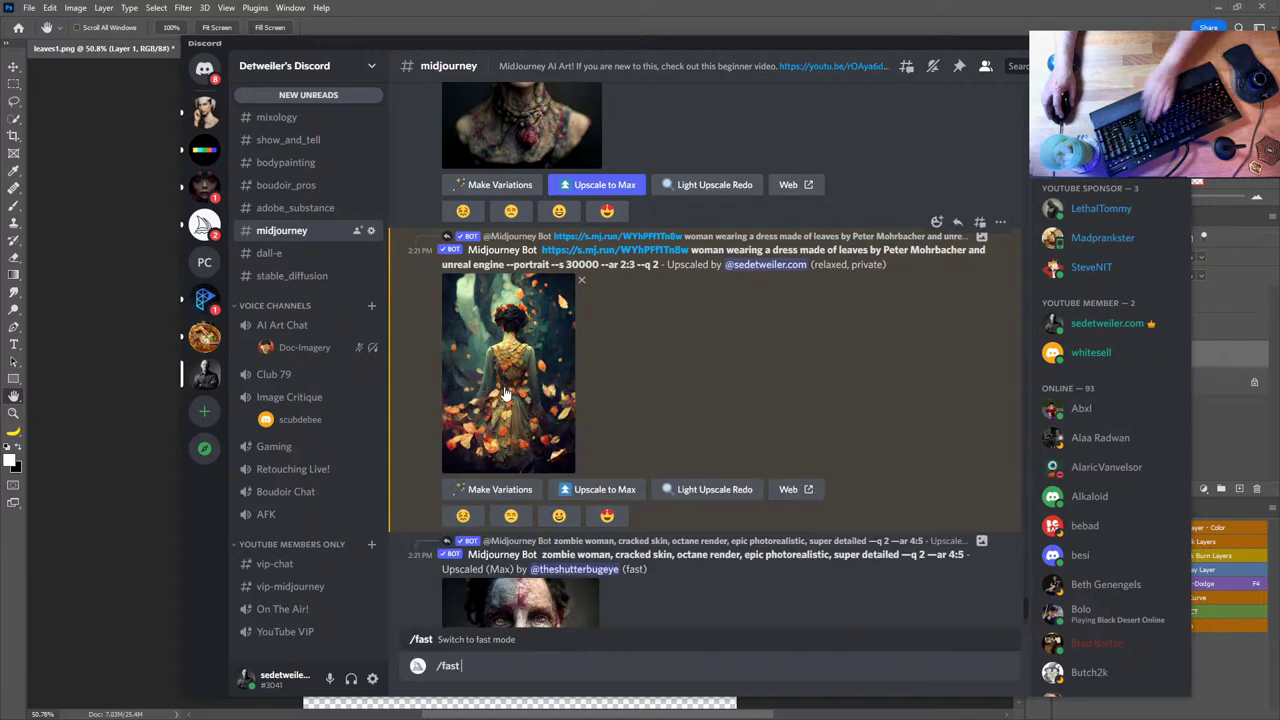
pyautogui.press('Return')
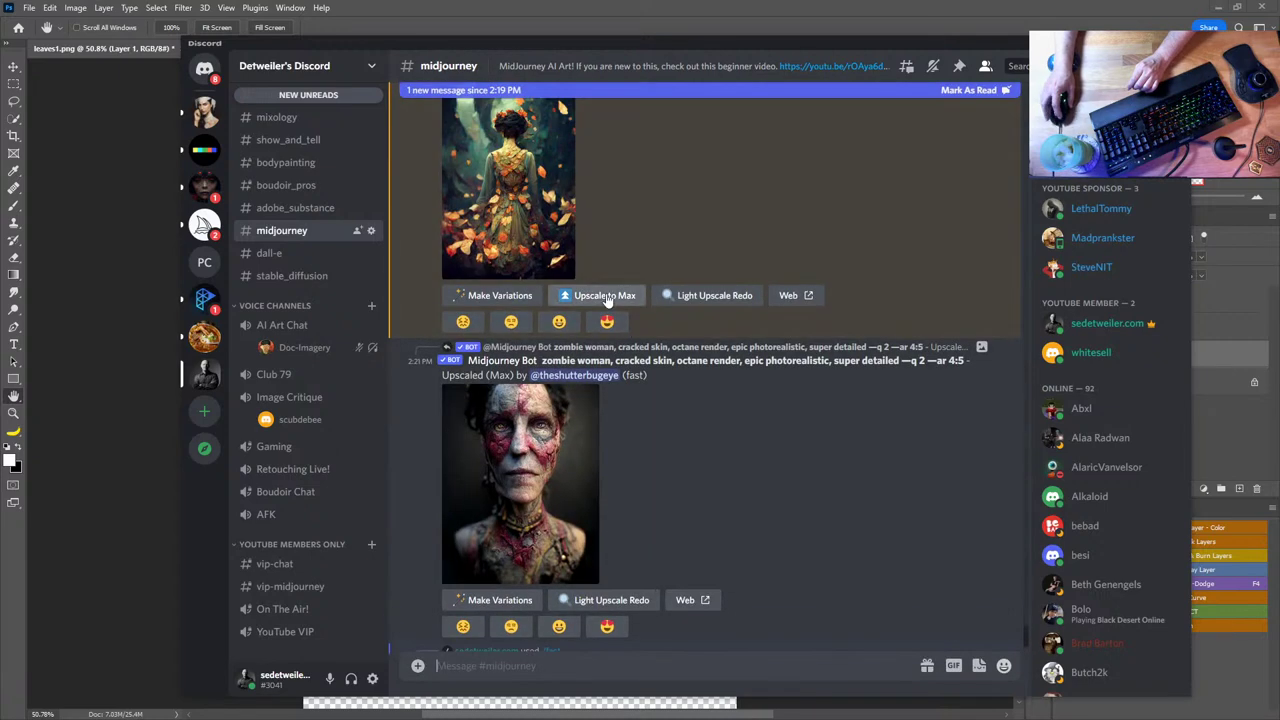
pyautogui.click(720, 296)
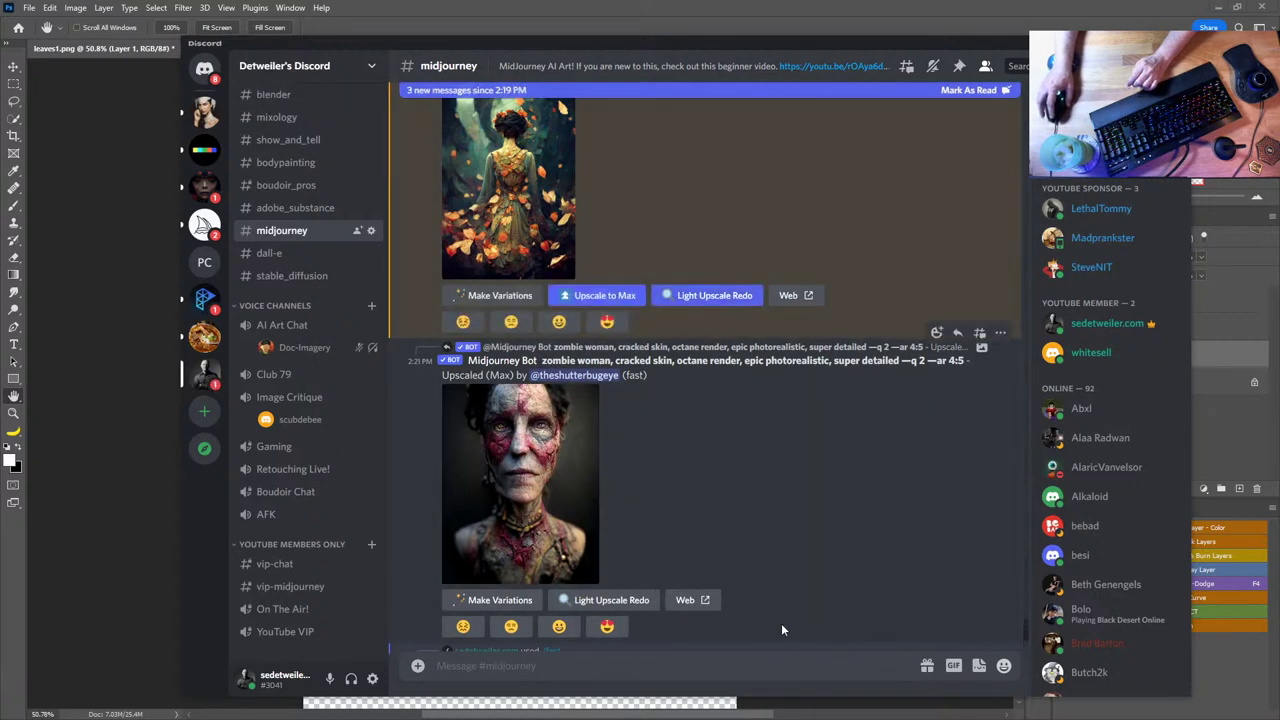
# - Switch Midjourney back to relax mode with /relax
pyautogui.write('/rel')
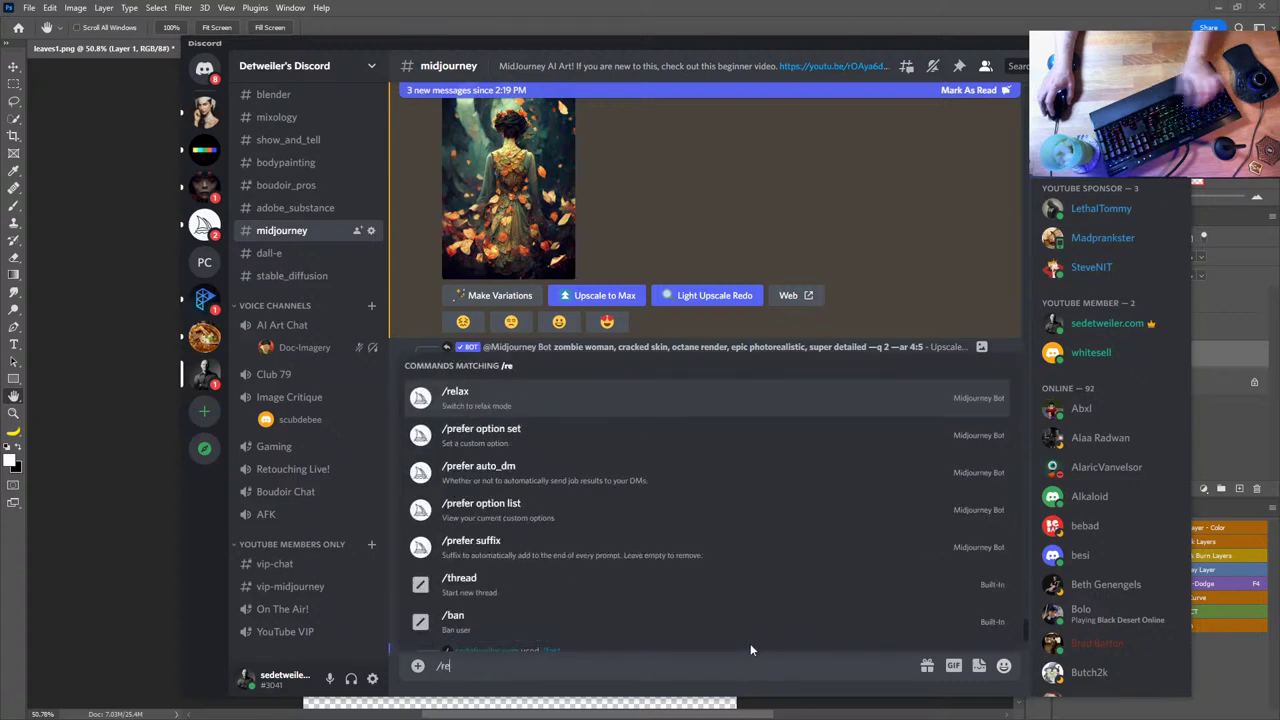
pyautogui.click(540, 622)
pyautogui.press('Return')
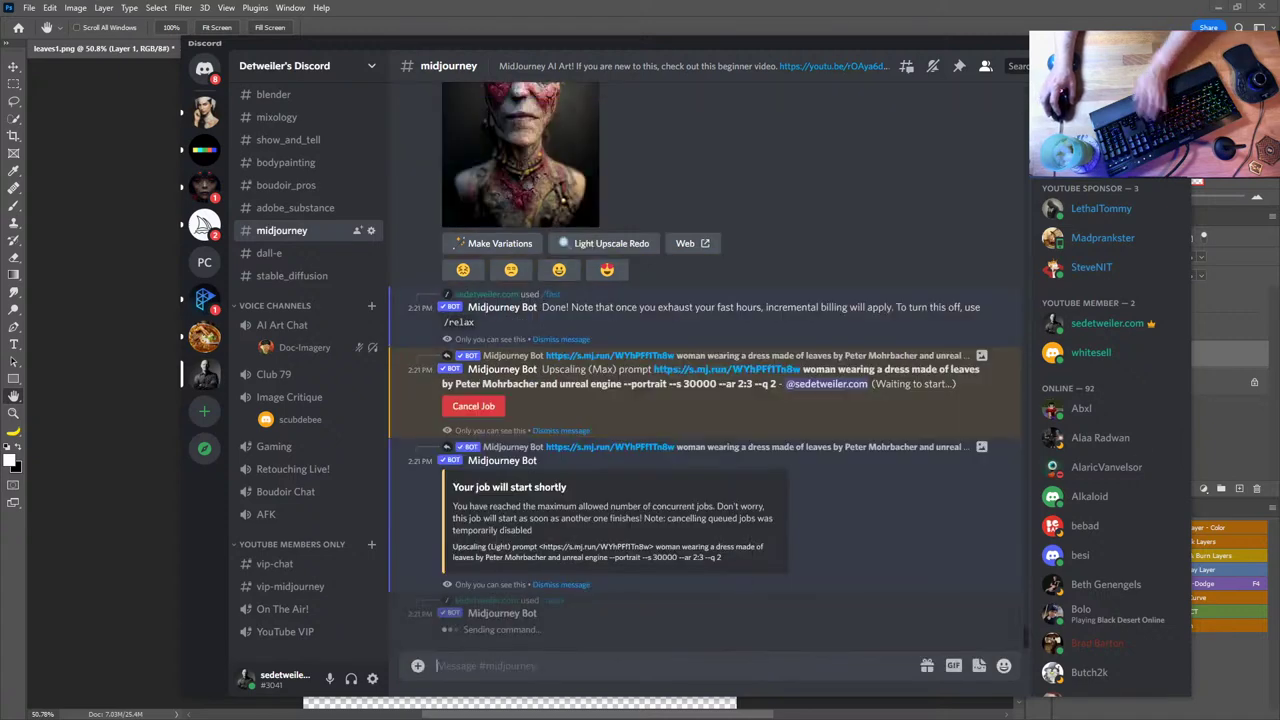
pyautogui.hotkey('alt', 'Tab')
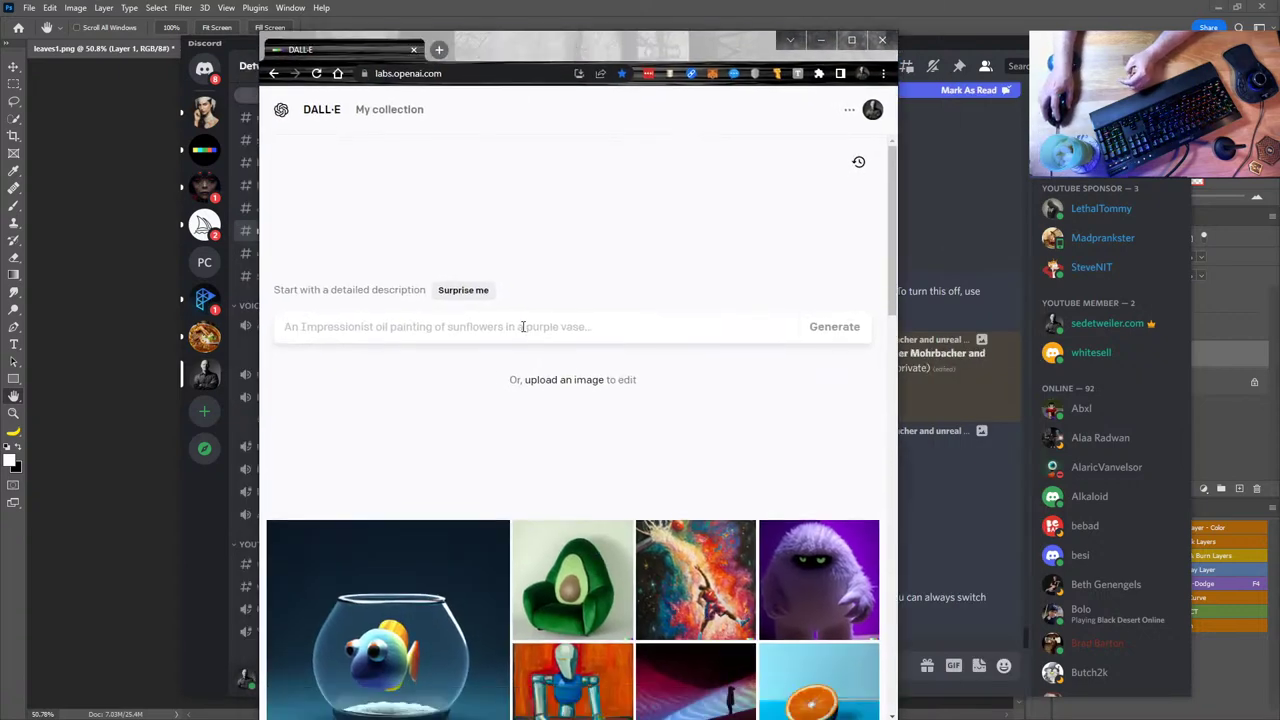
# - Upload leaves1 copy.png from the MidJourney folder to DALL·E, then abandon that crop
pyautogui.click(549, 381)
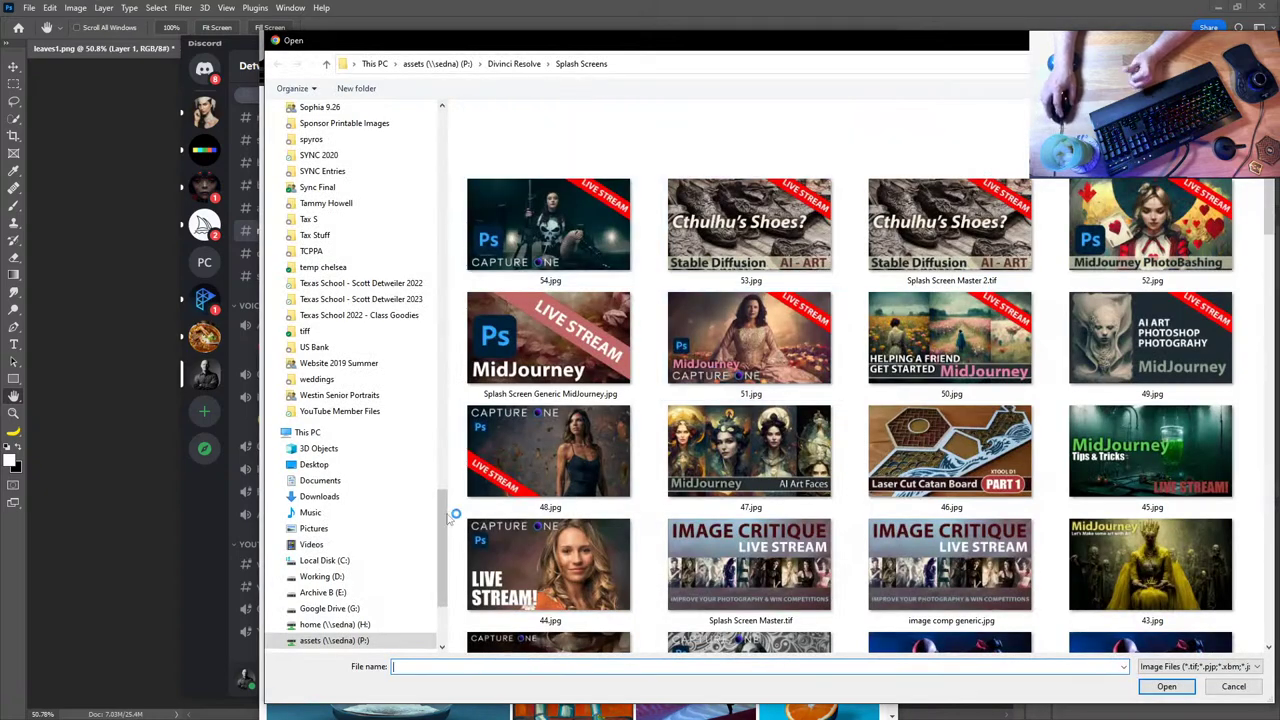
pyautogui.moveTo(450, 516); pyautogui.dragTo(441, 150)
pyautogui.click(320, 533)
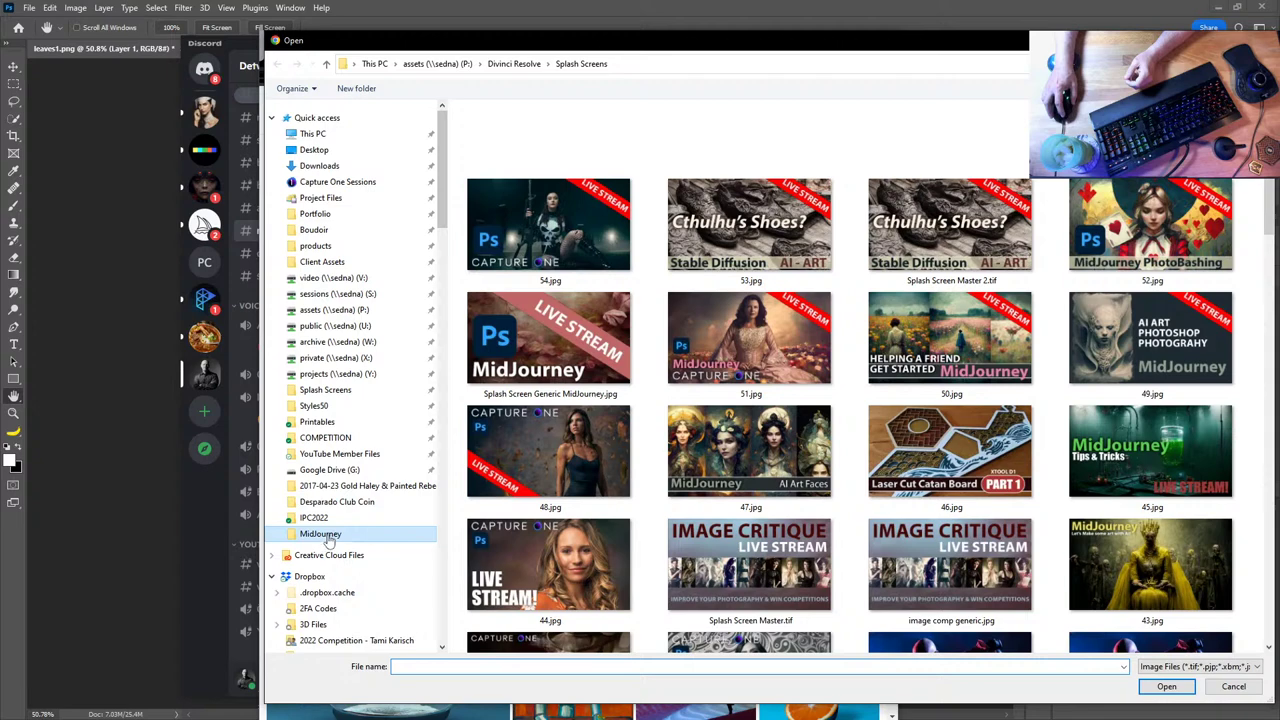
pyautogui.click(580, 172)
pyautogui.click(1170, 689)
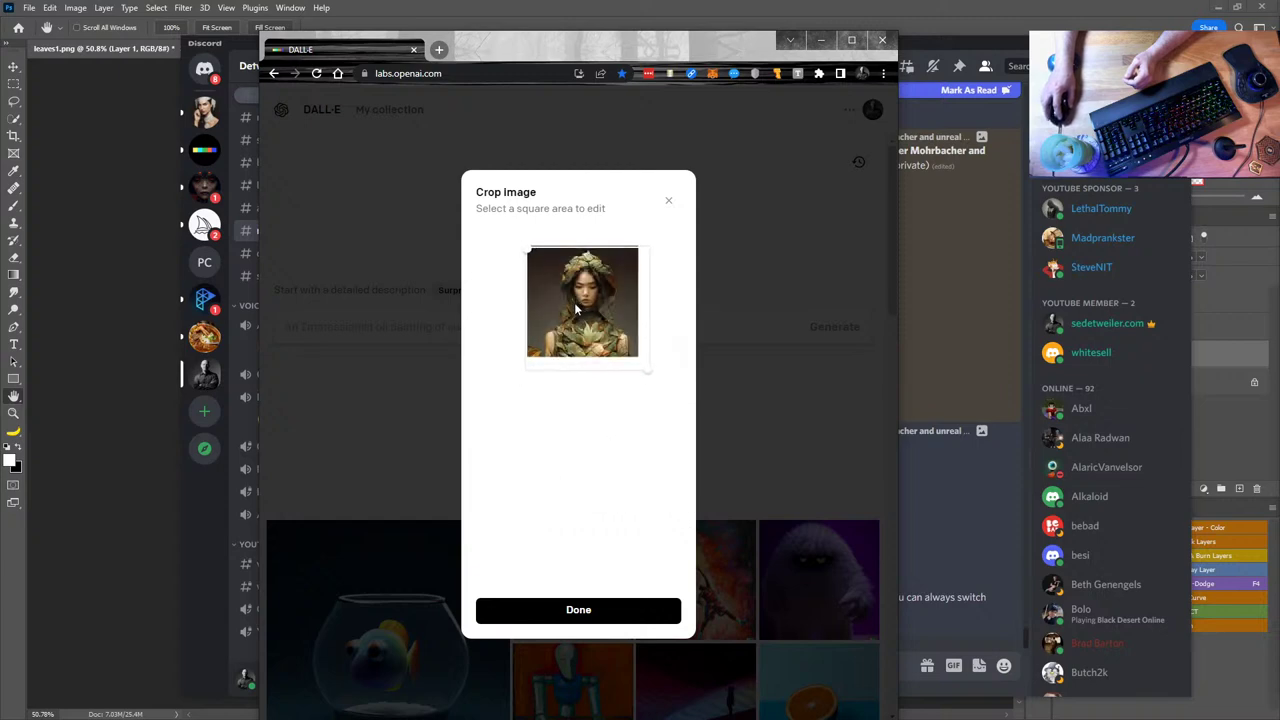
pyautogui.moveTo(648, 376); pyautogui.dragTo(637, 354)
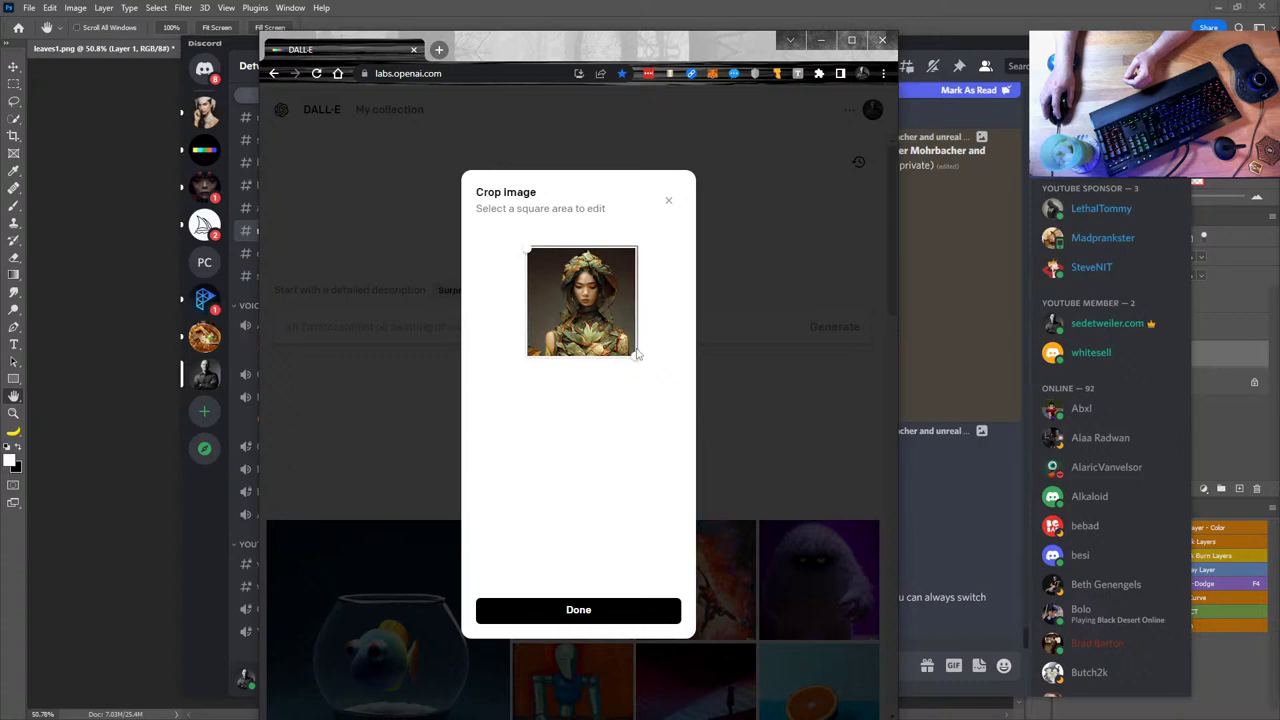
pyautogui.click(668, 201)
# - Upload leaves1.png and crop it square around the woman's head
pyautogui.click(598, 381)
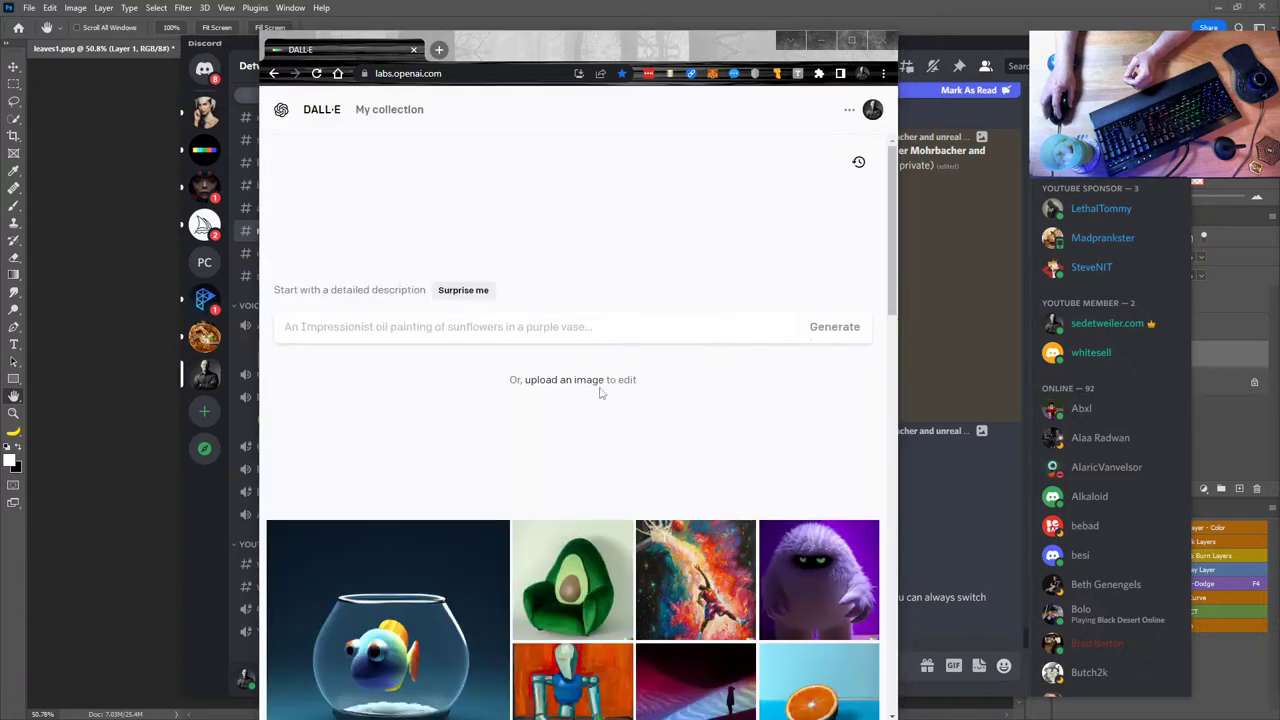
pyautogui.click(765, 190)
pyautogui.click(1164, 684)
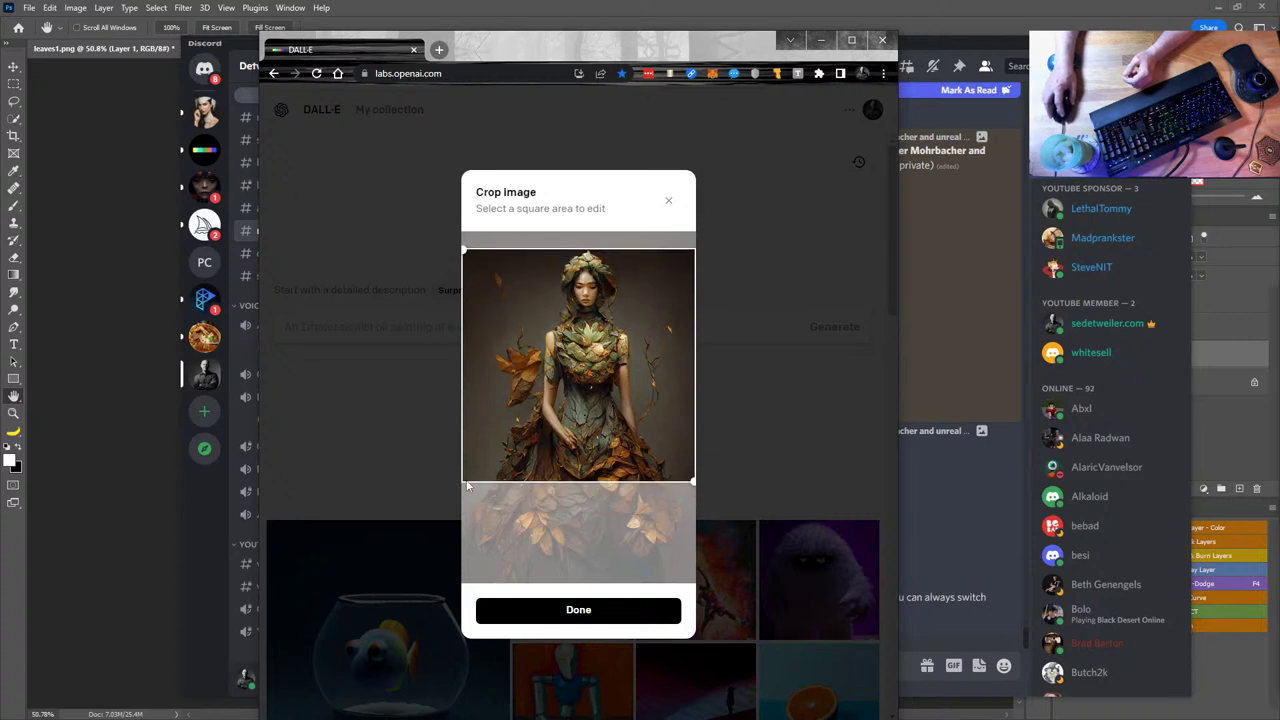
pyautogui.moveTo(695, 483); pyautogui.dragTo(645, 368)
pyautogui.click(624, 612)
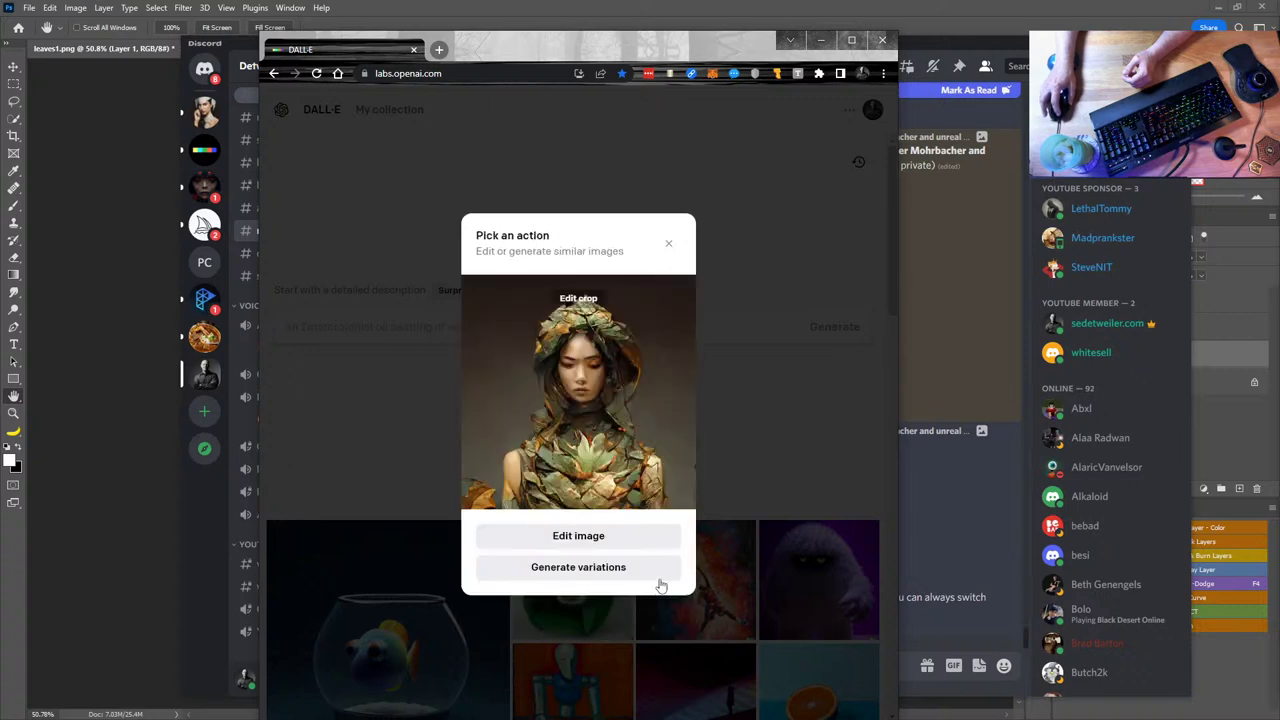
# - Erase the woman's face and generate a replacement with the prompt 'lovely woman'
pyautogui.click(578, 536)
pyautogui.moveTo(600, 371)
pyautogui.mouseDown()
pyautogui.moveTo(560, 466)
pyautogui.moveTo(575, 410)
pyautogui.moveTo(630, 470)
pyautogui.mouseUp()
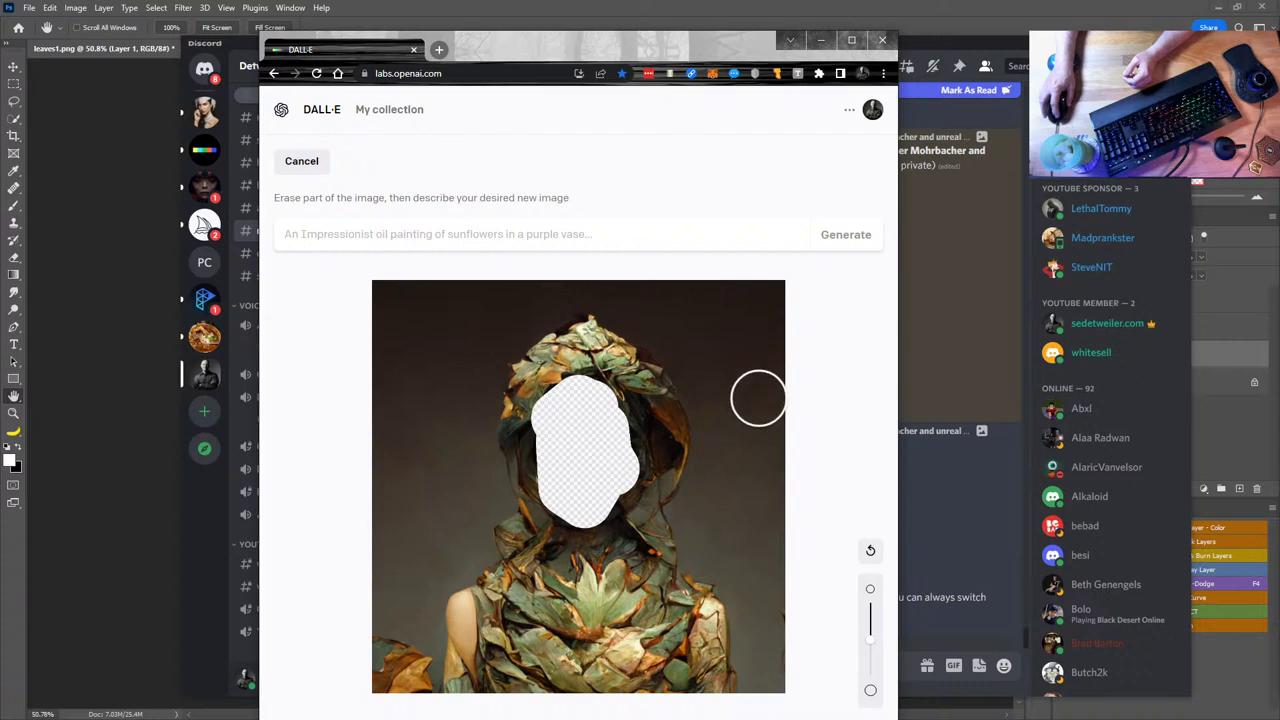
pyautogui.click(566, 234)
pyautogui.write('lovely woman')
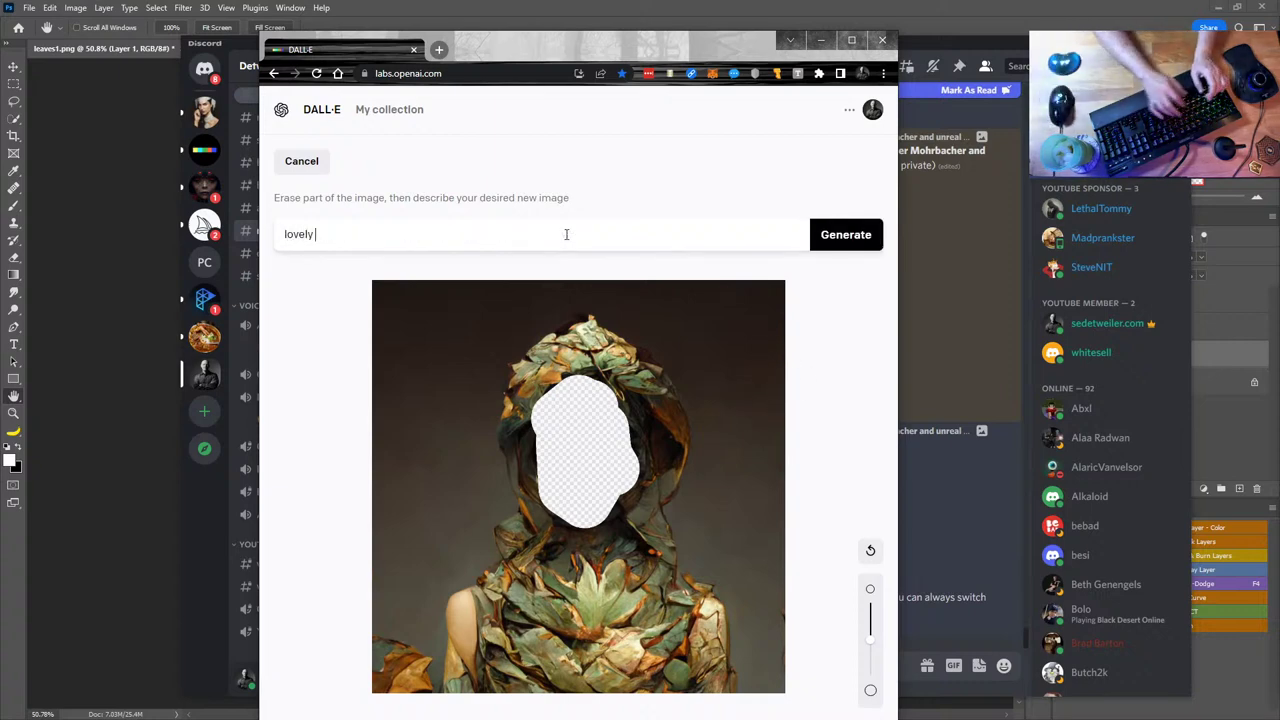
pyautogui.click(866, 236)
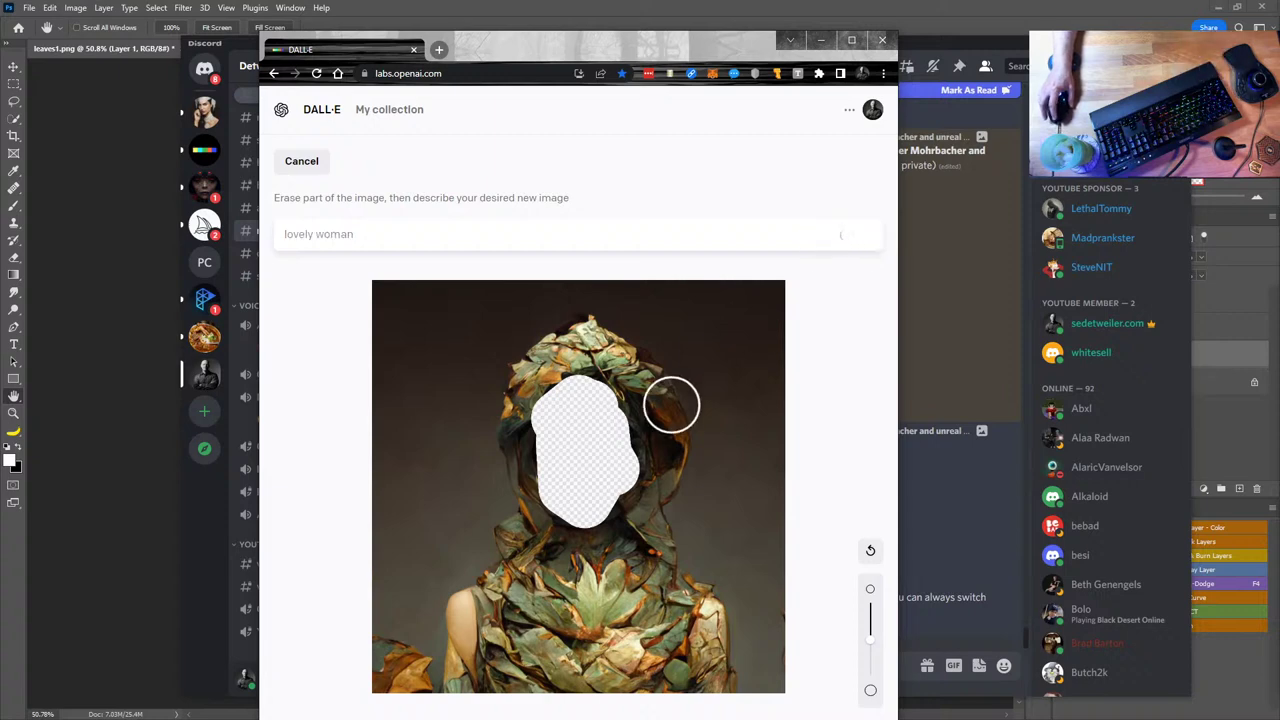
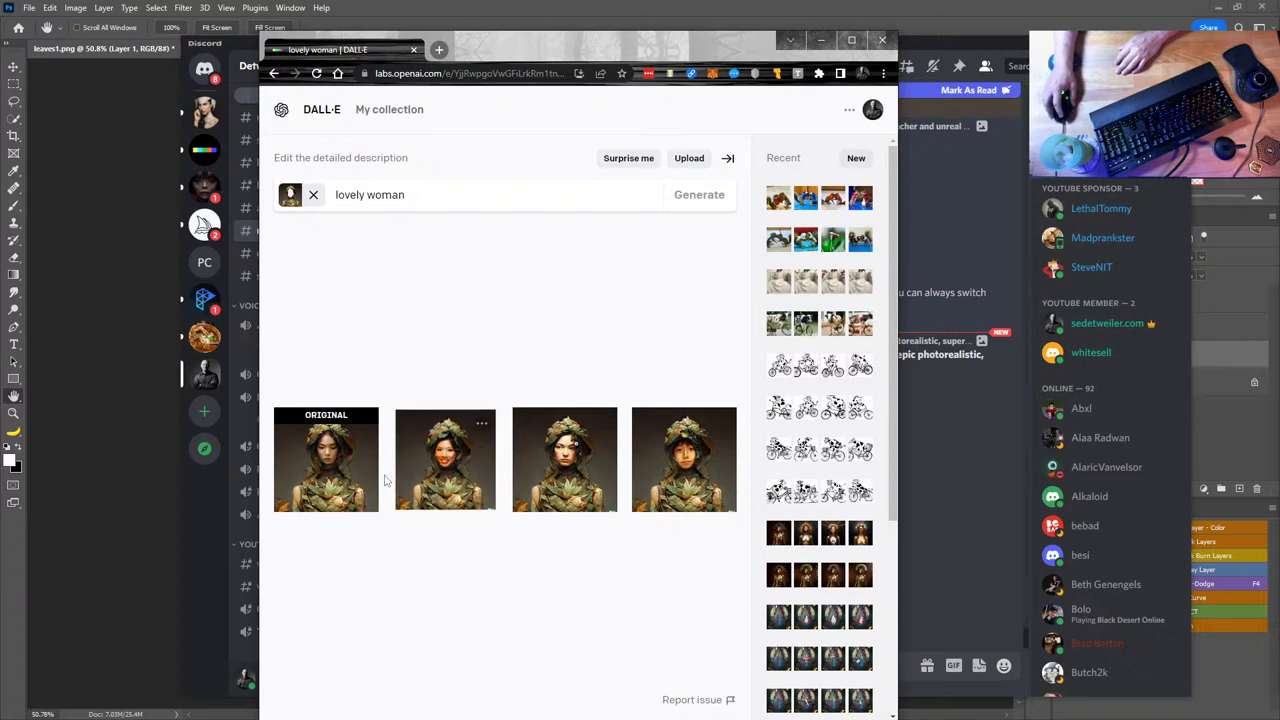
# - Enlarge the DALL·E page with the four woman variations, then switch to Discord's midjourney channel
pyautogui.click(851, 41)
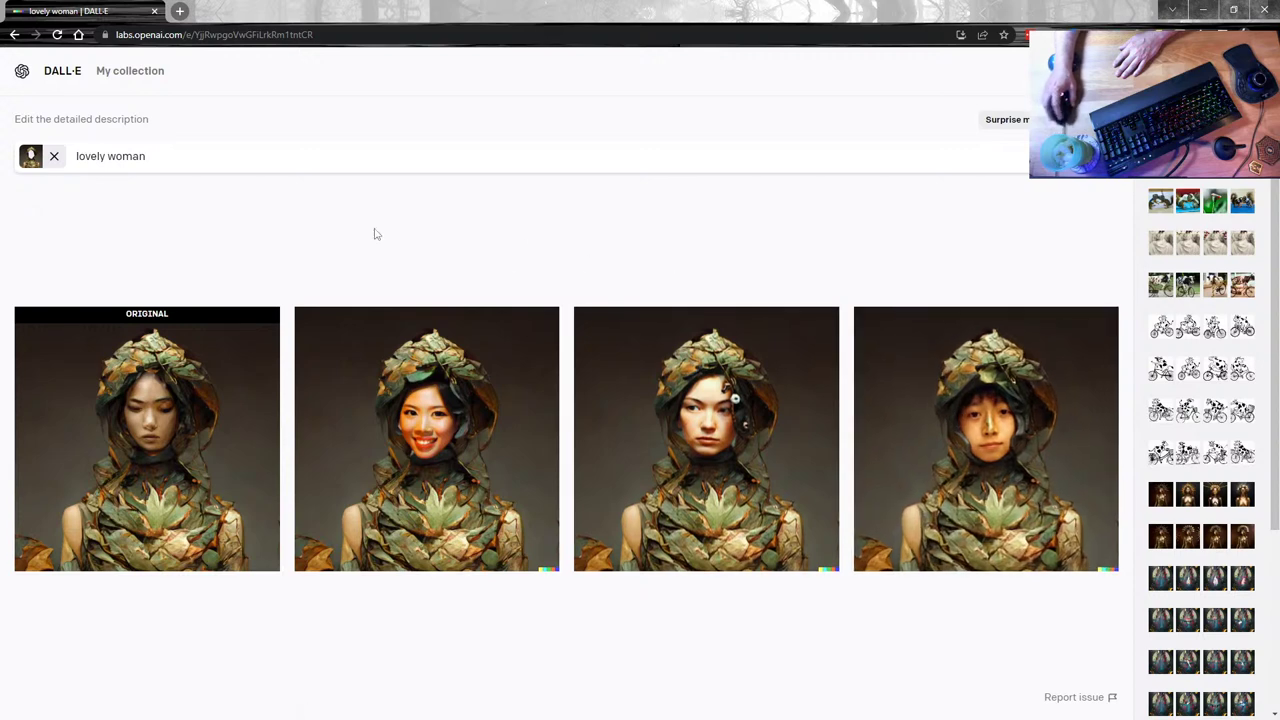
pyautogui.hotkey('alt', 'Tab')
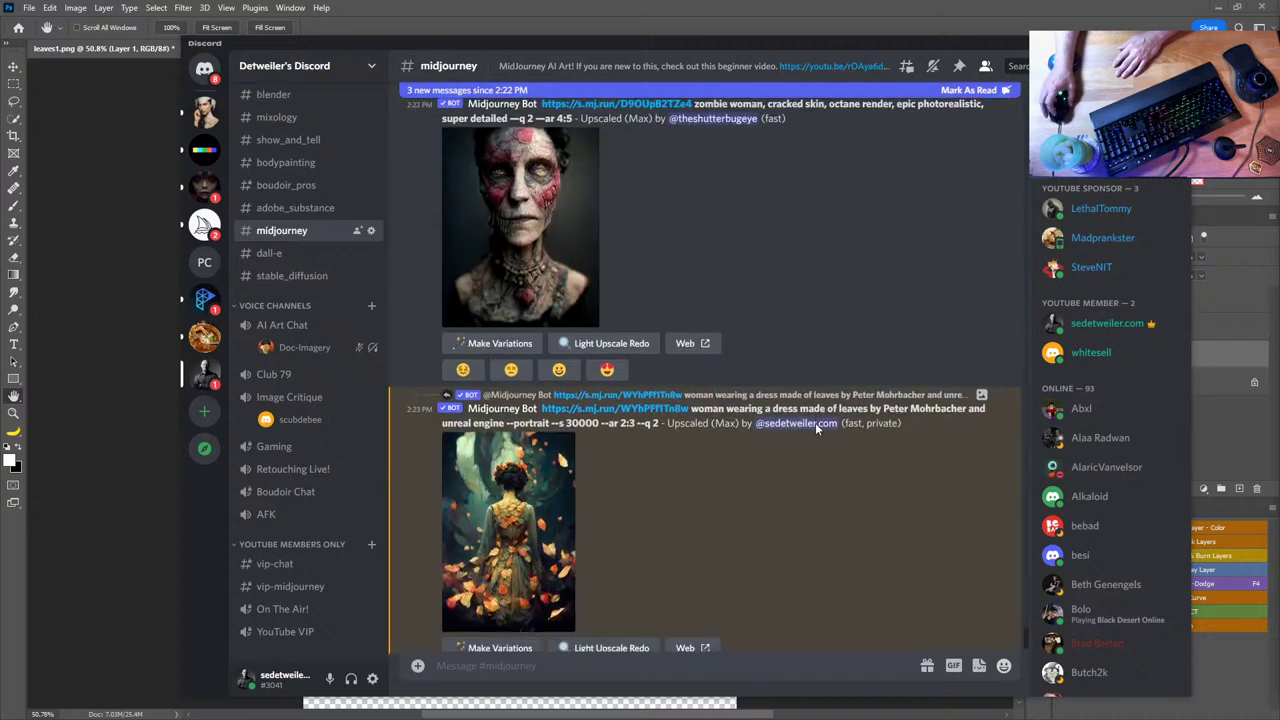
# - Request a Light Upscale Redo of the leaf-dress image and preview it enlarged
pyautogui.click(611, 647)
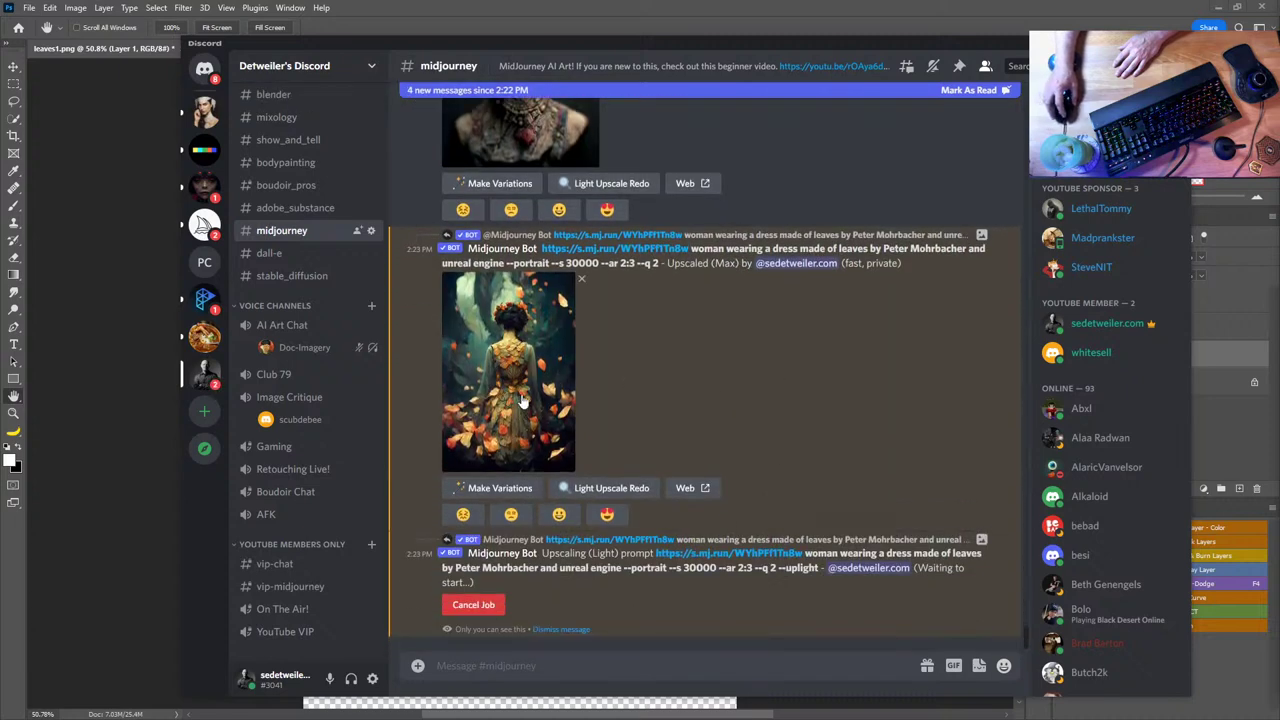
pyautogui.click(521, 400)
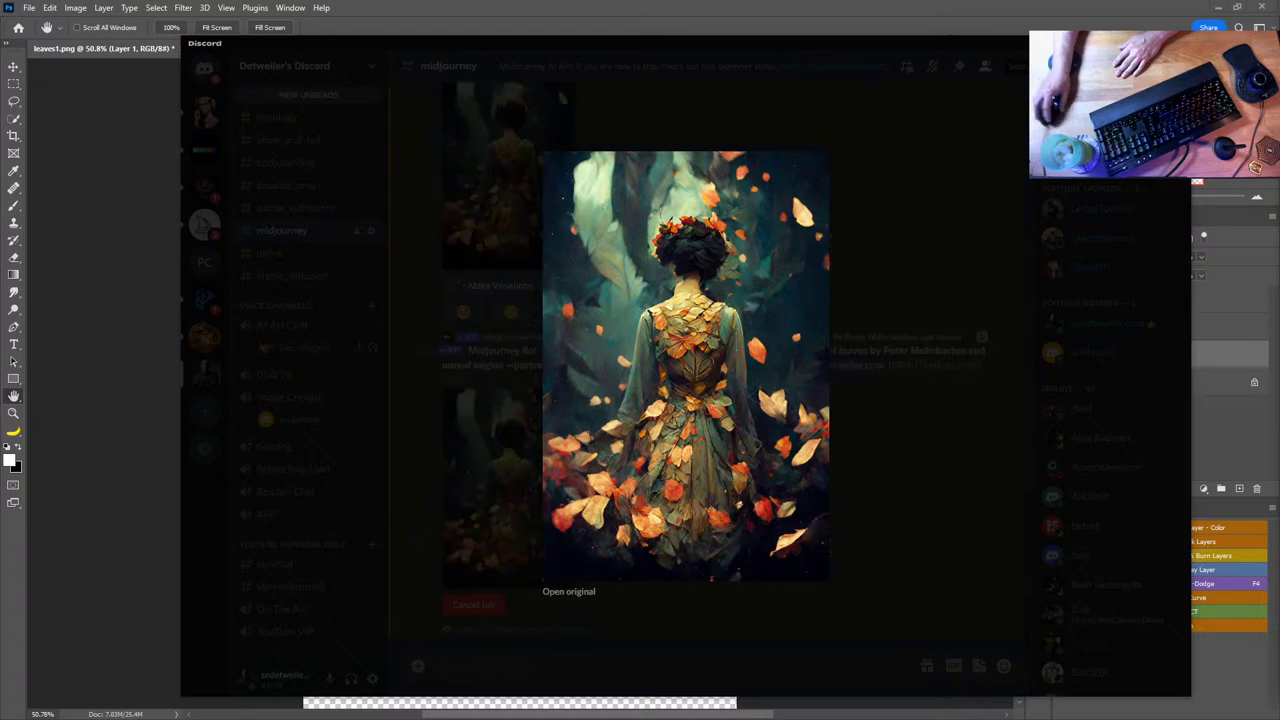
pyautogui.click(986, 362)
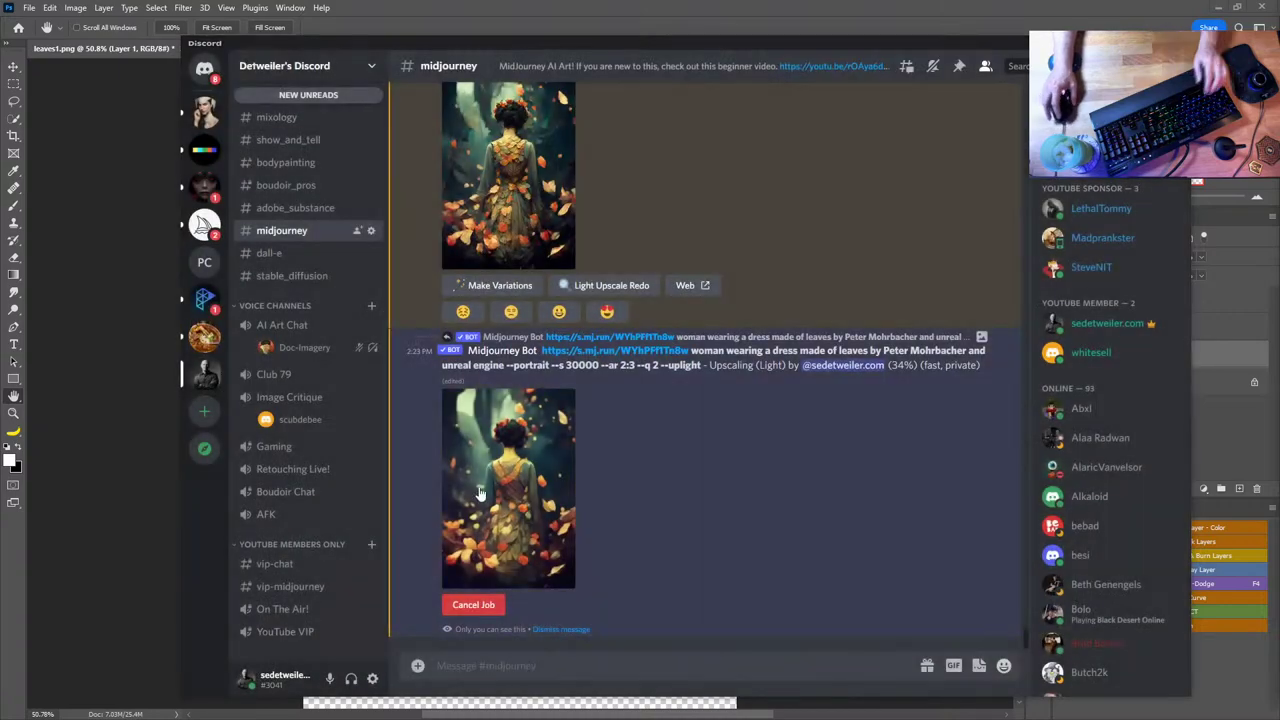
# - Back in Photoshop, delete the unneeded Layer 1
pyautogui.click(631, 710)
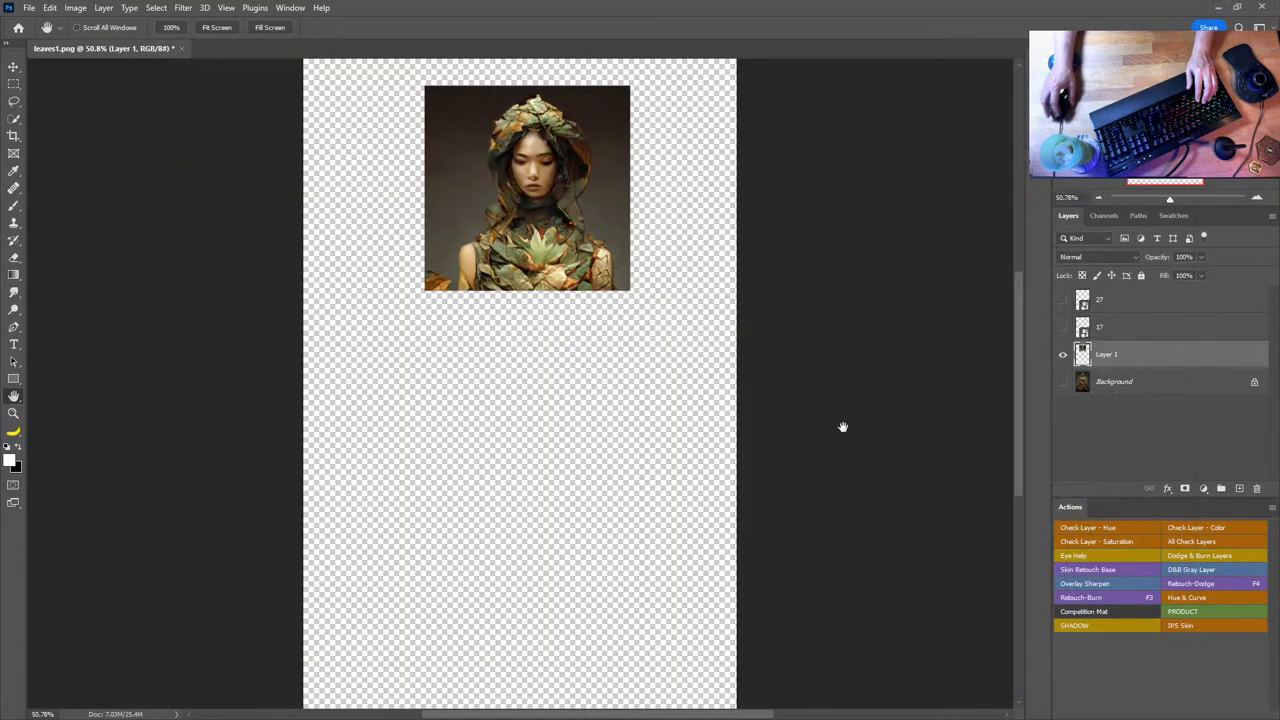
pyautogui.moveTo(1198, 358); pyautogui.dragTo(1257, 488)
pyautogui.moveTo(1062, 354); pyautogui.dragTo(1062, 299)
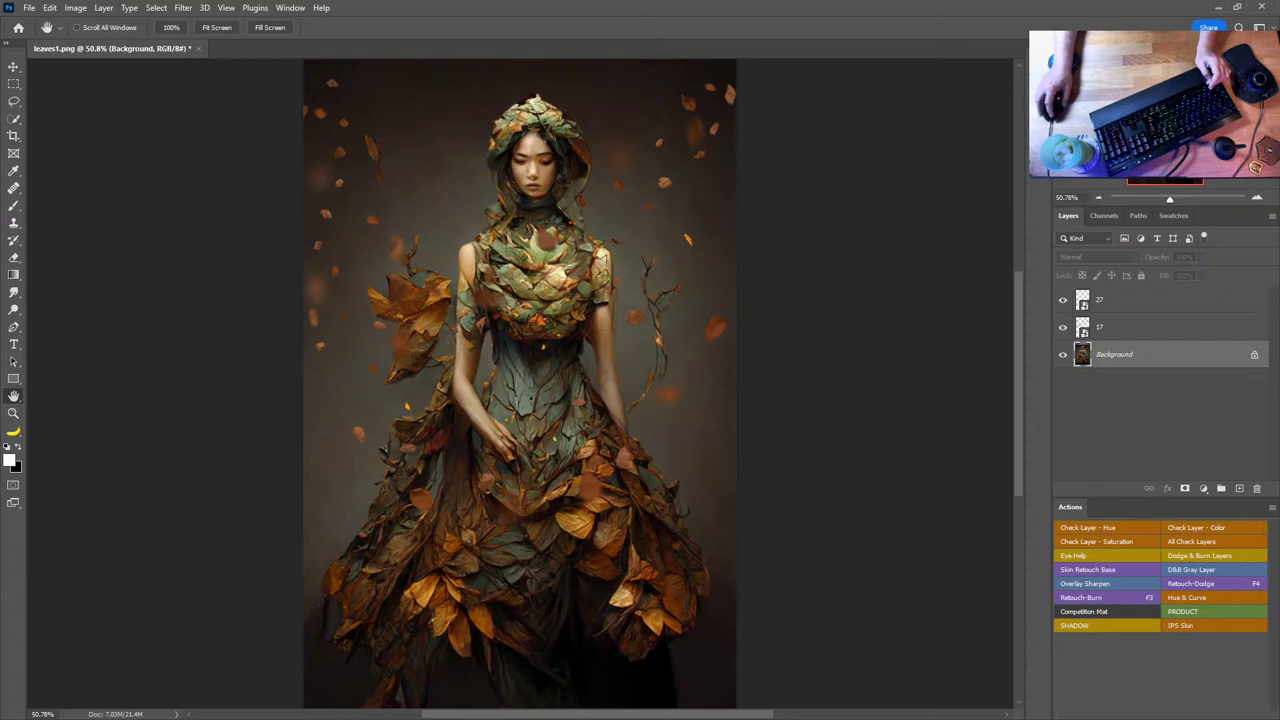
# - Open Adobe Bridge and browse the Leaves, Fabric & Petals and falling petals folders
pyautogui.hotkey('ctrl', 'alt', 'o')
pyautogui.scroll(4, 806, 345)
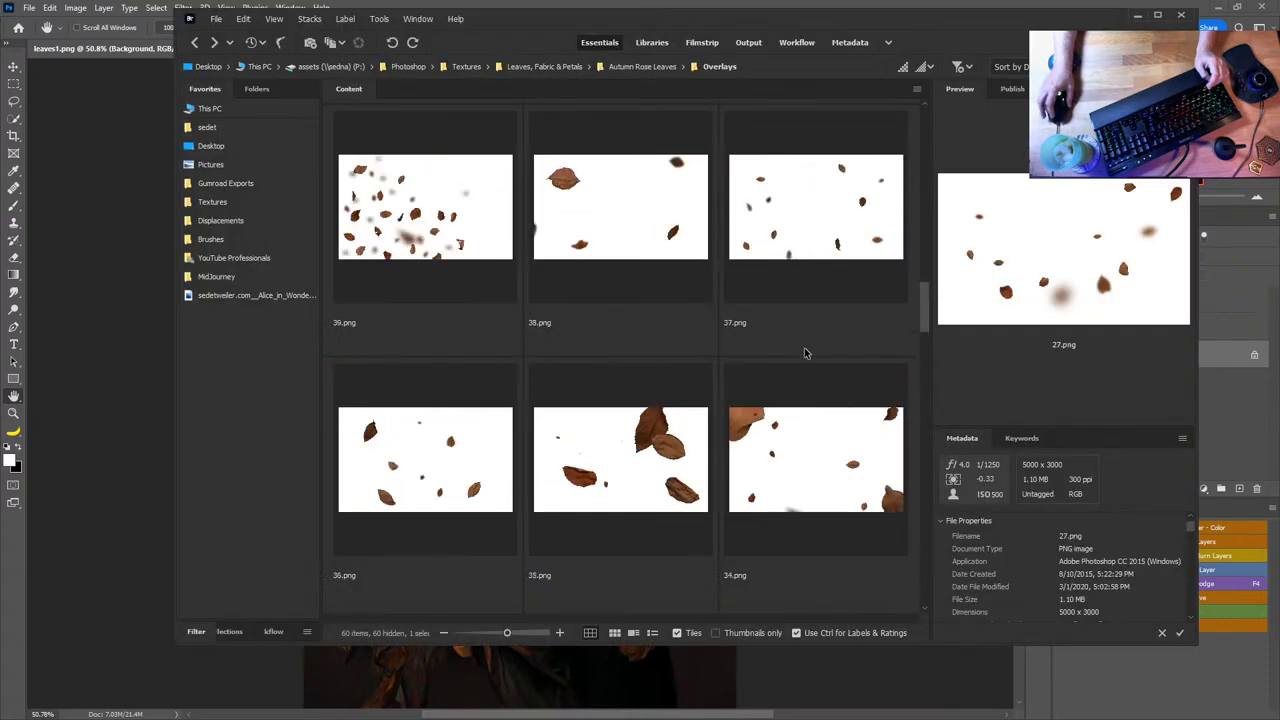
pyautogui.scroll(5, 806, 353)
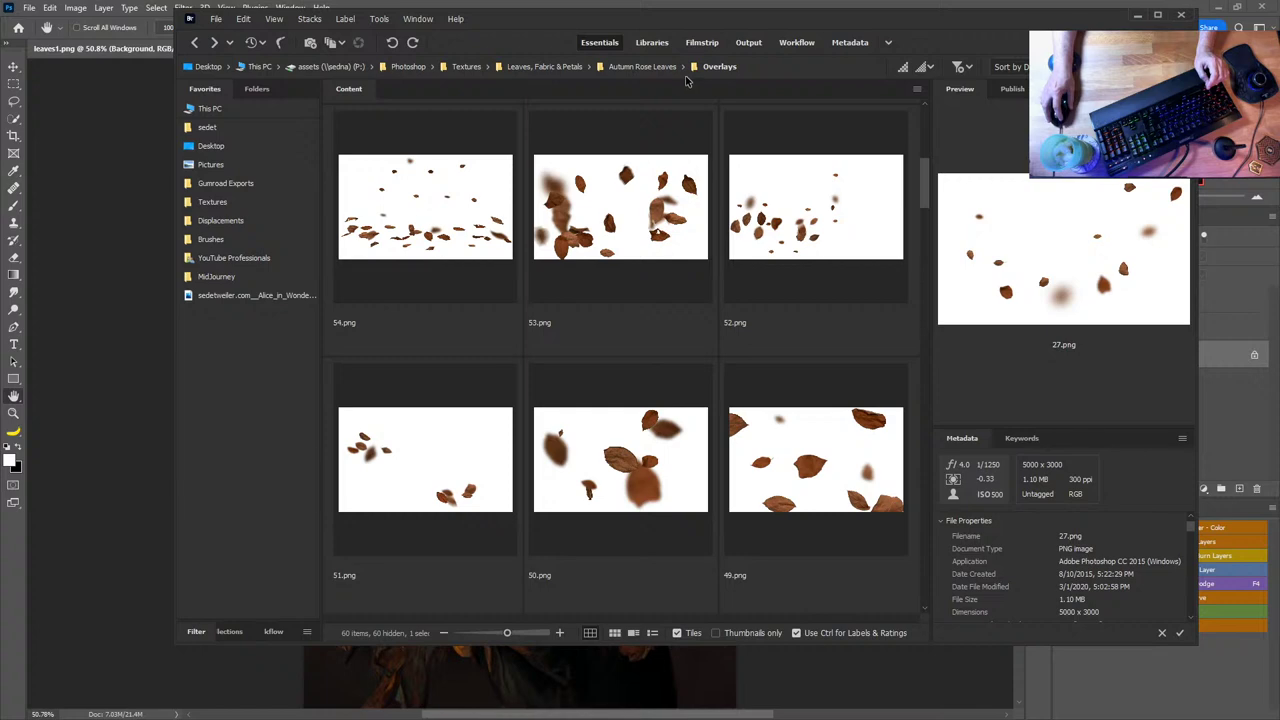
pyautogui.click(598, 68)
pyautogui.click(590, 67)
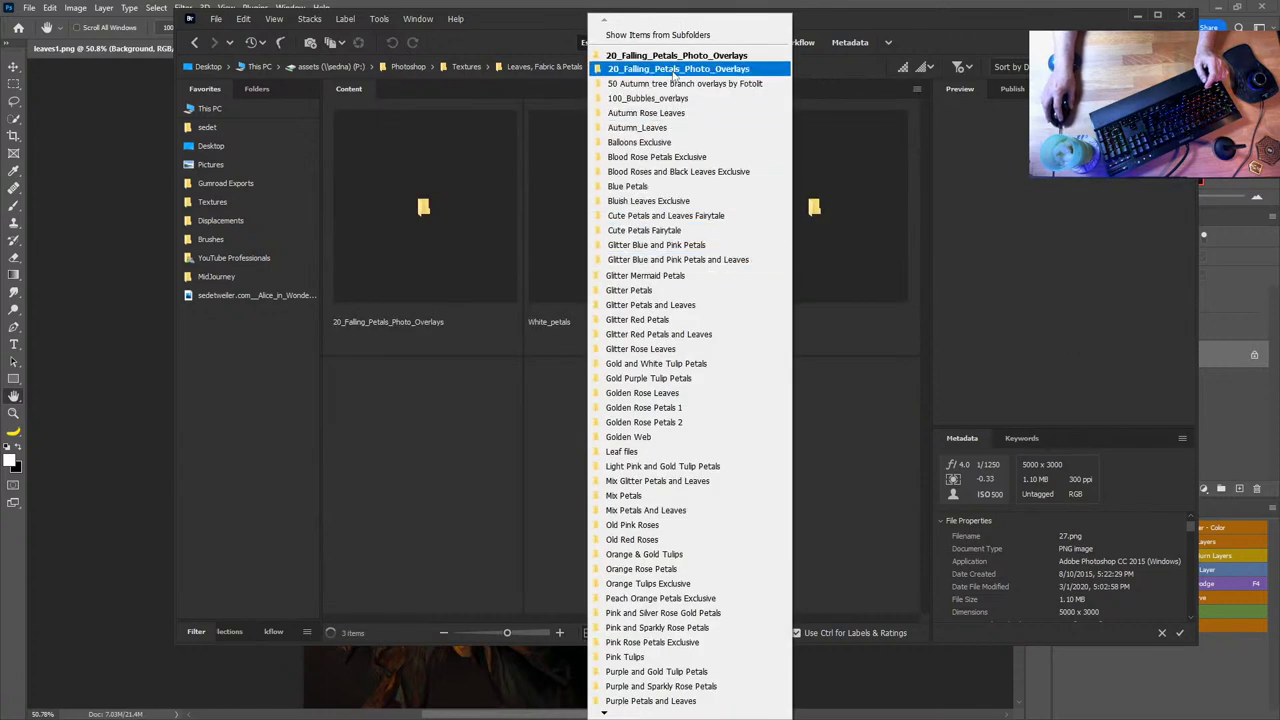
pyautogui.click(675, 69)
pyautogui.click(877, 66)
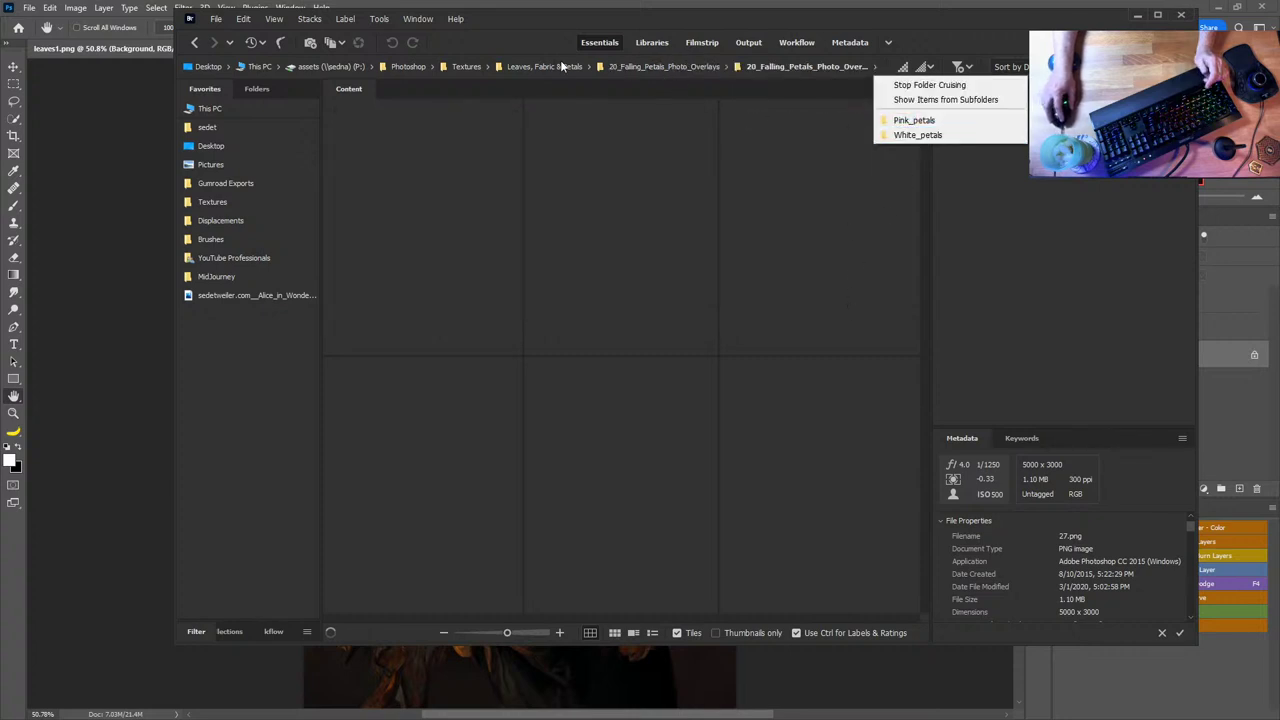
# - Go to Autumn_Leaves_overlays and drag 28.png onto the Photoshop canvas
pyautogui.click(591, 68)
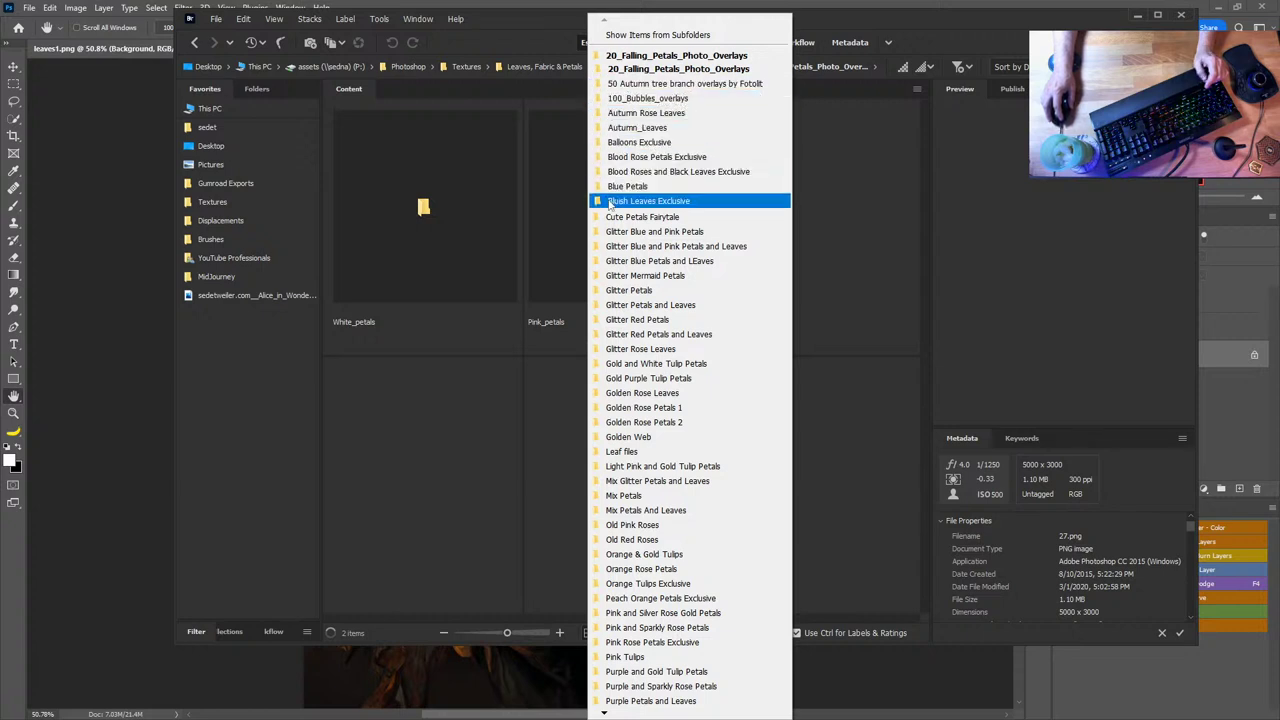
pyautogui.click(645, 127)
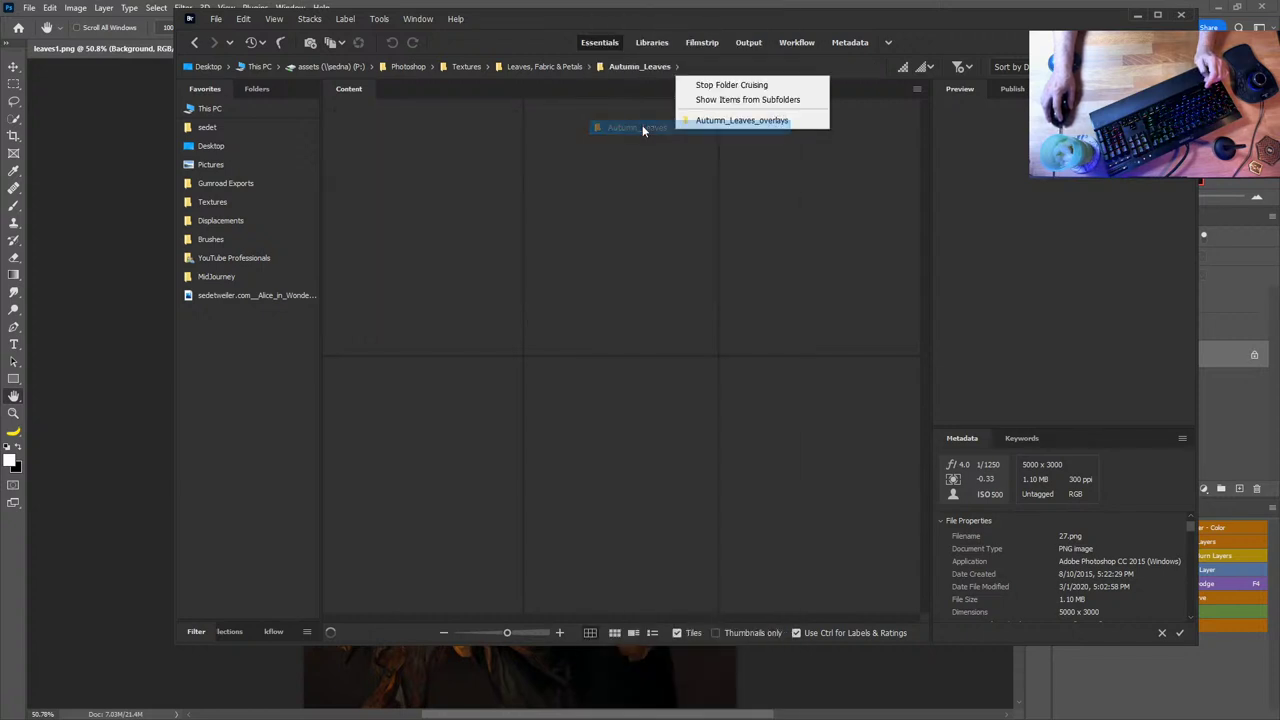
pyautogui.click(762, 121)
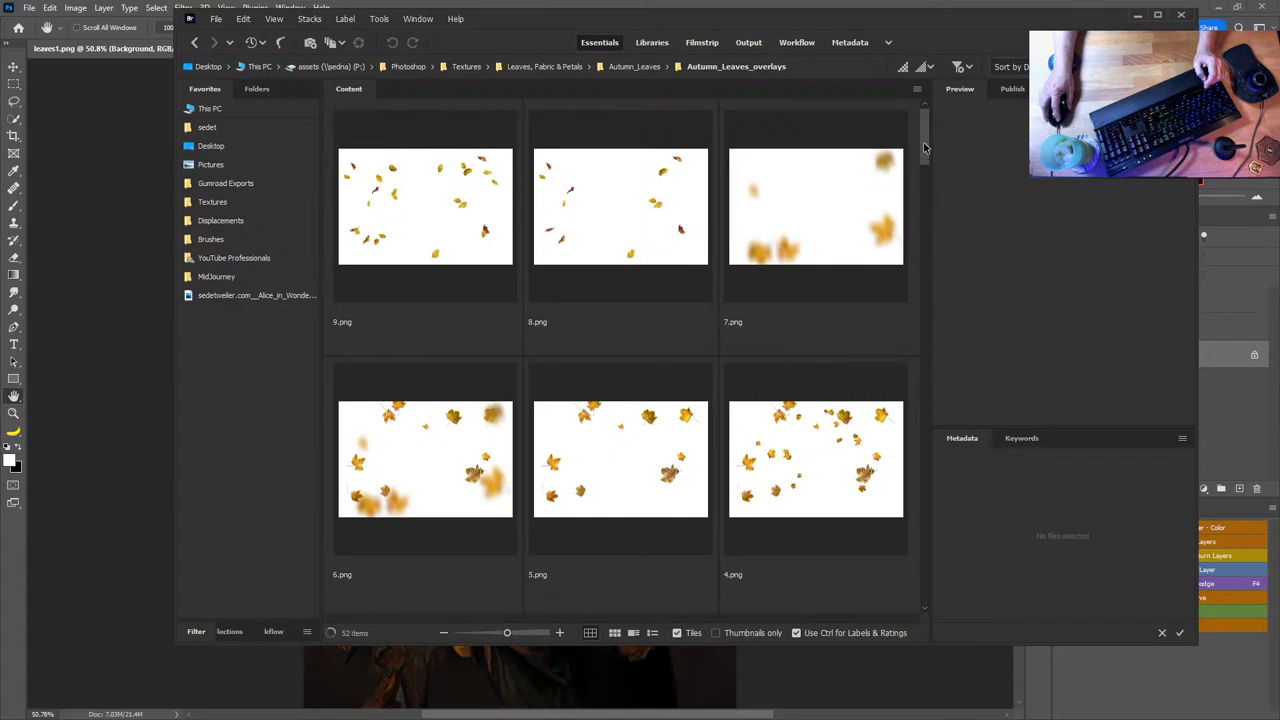
pyautogui.moveTo(925, 148); pyautogui.dragTo(937, 245)
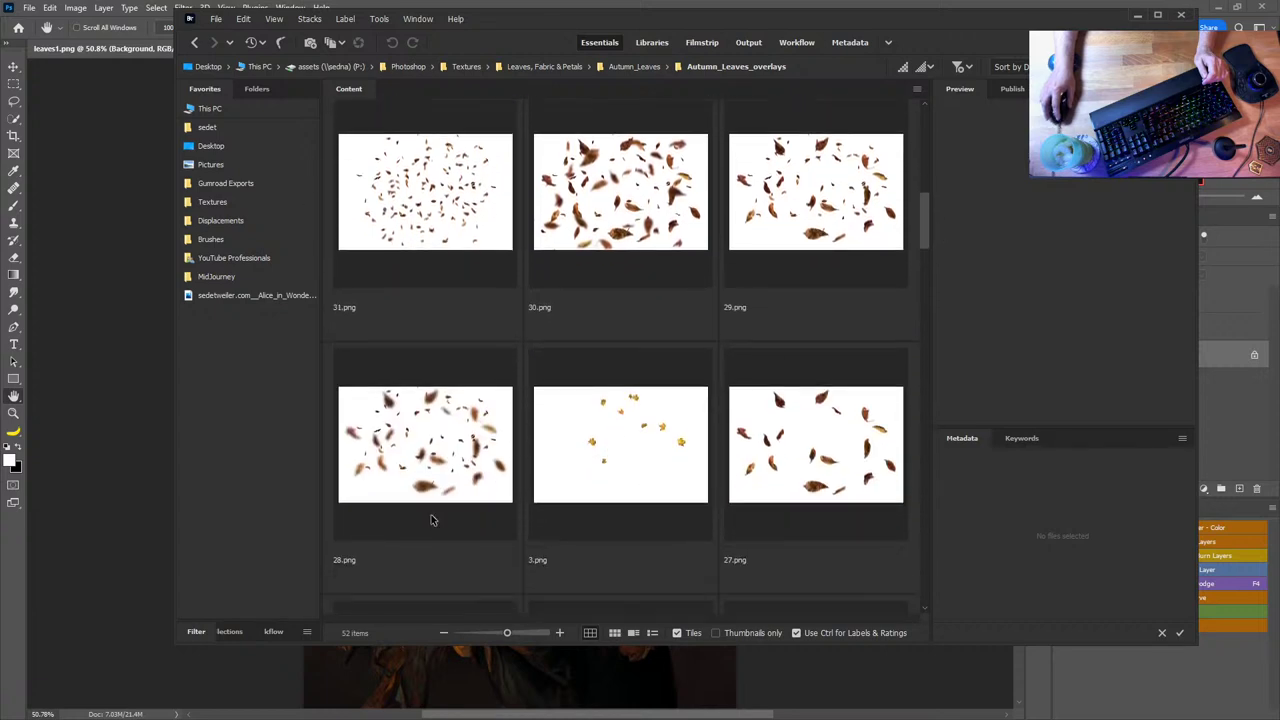
pyautogui.moveTo(435, 521); pyautogui.dragTo(127, 388)
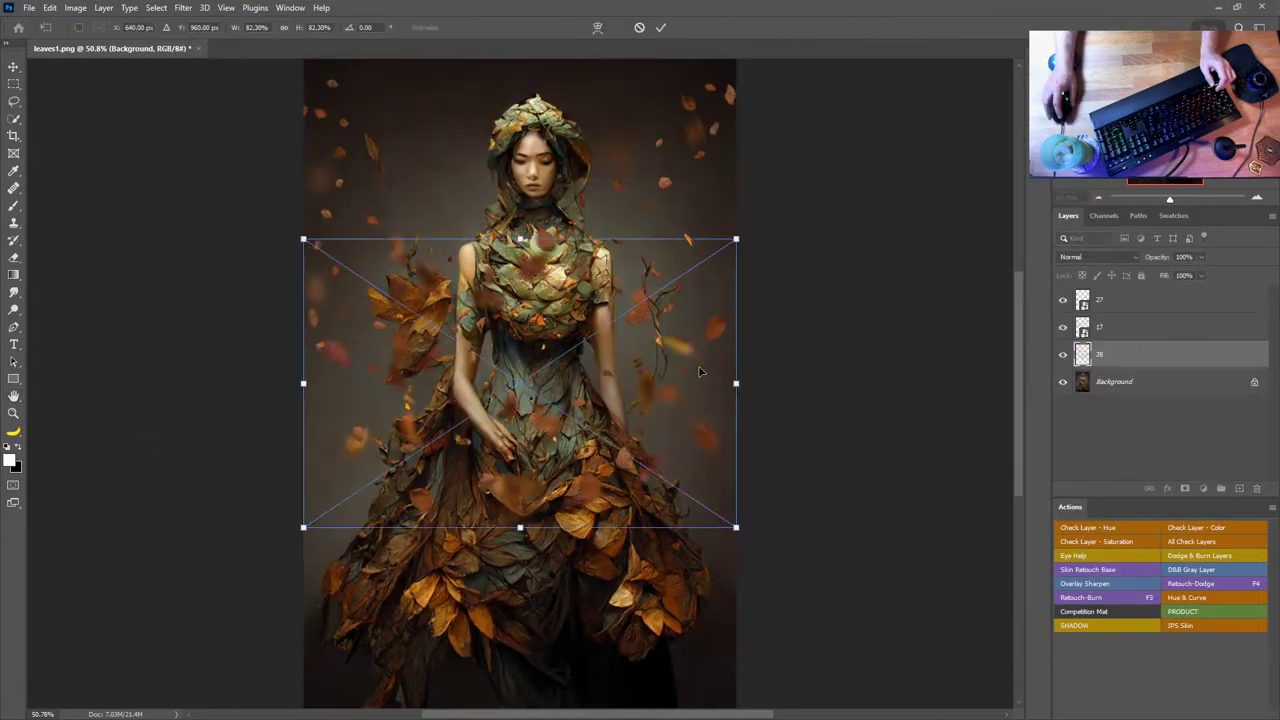
# - Rotate the 28 leaf overlay -90° and enlarge it to cover the whole canvas
pyautogui.moveTo(786, 223); pyautogui.dragTo(440, 210)
pyautogui.moveTo(506, 277); pyautogui.dragTo(439, 174)
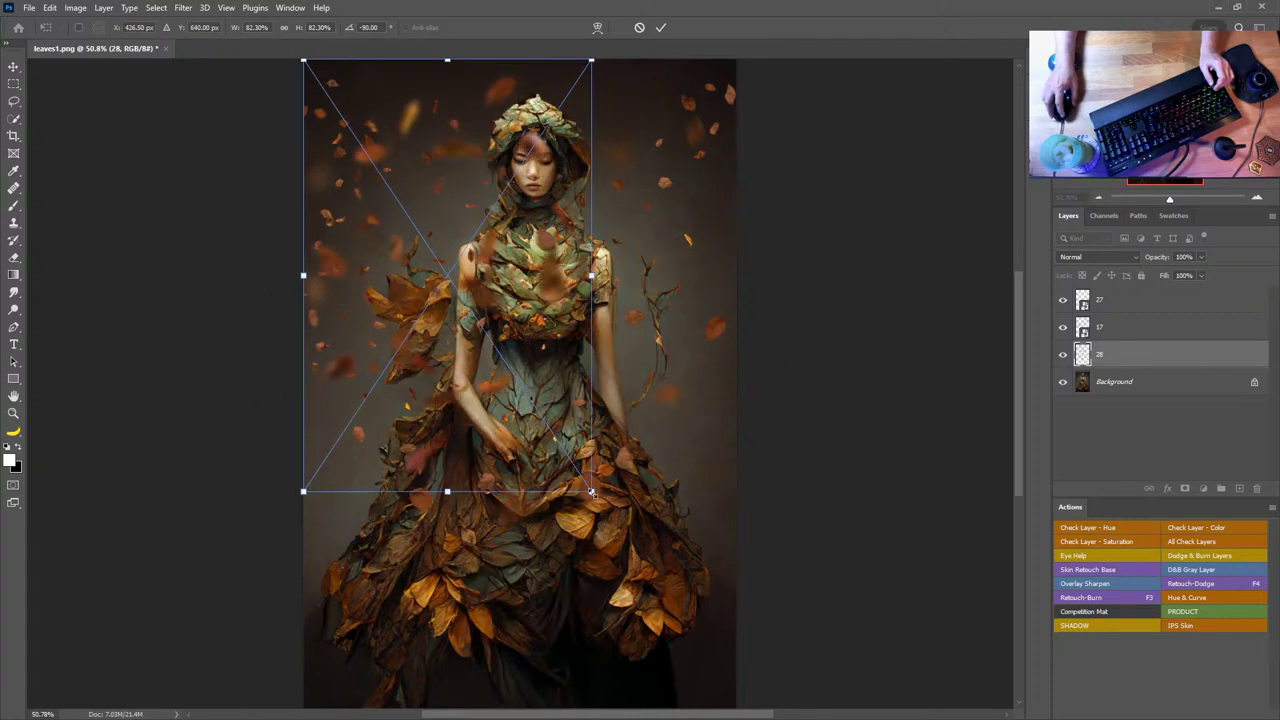
pyautogui.moveTo(591, 491); pyautogui.dragTo(737, 707)
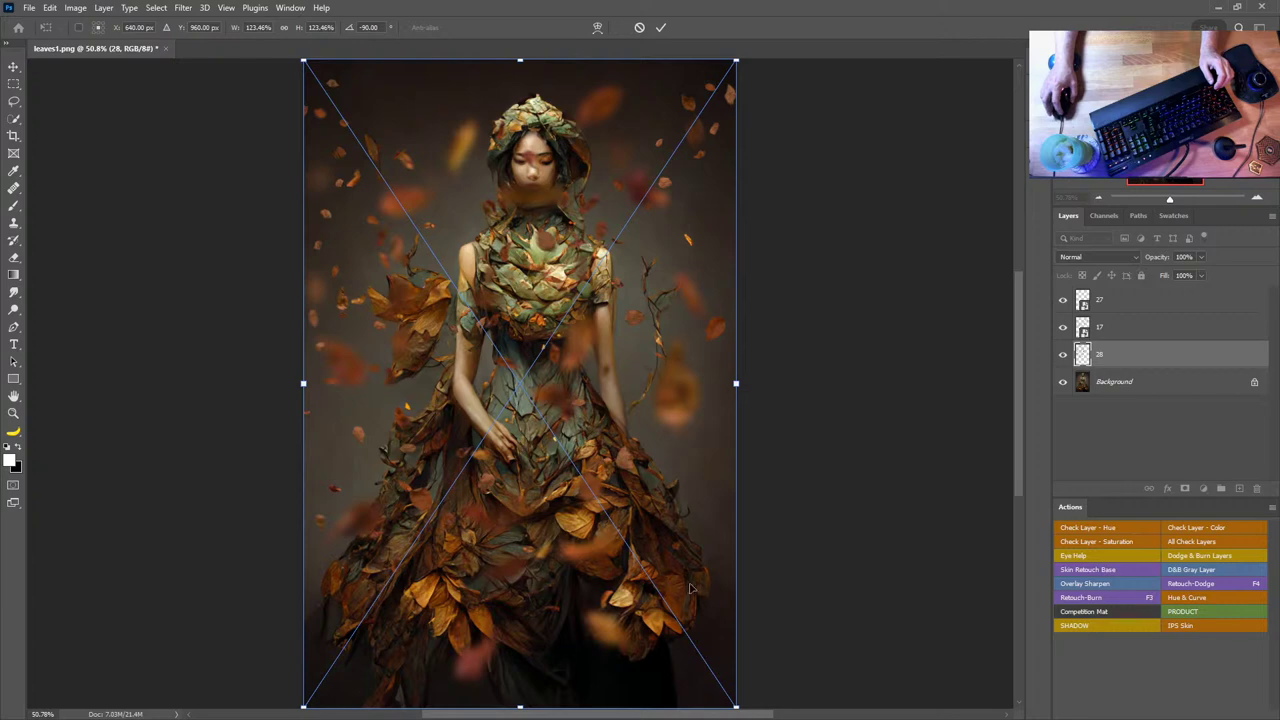
pyautogui.scroll(-2, 640, 458)
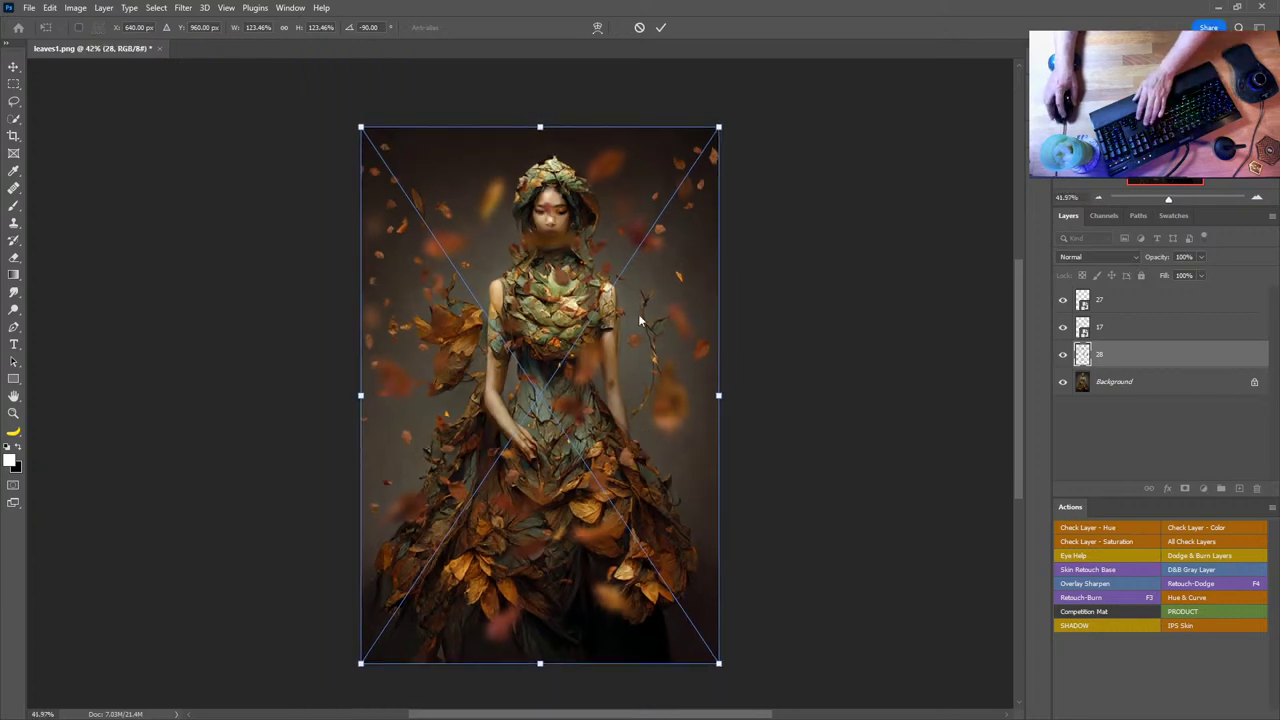
pyautogui.hotkey('alt', 'space')
pyautogui.press('Escape')
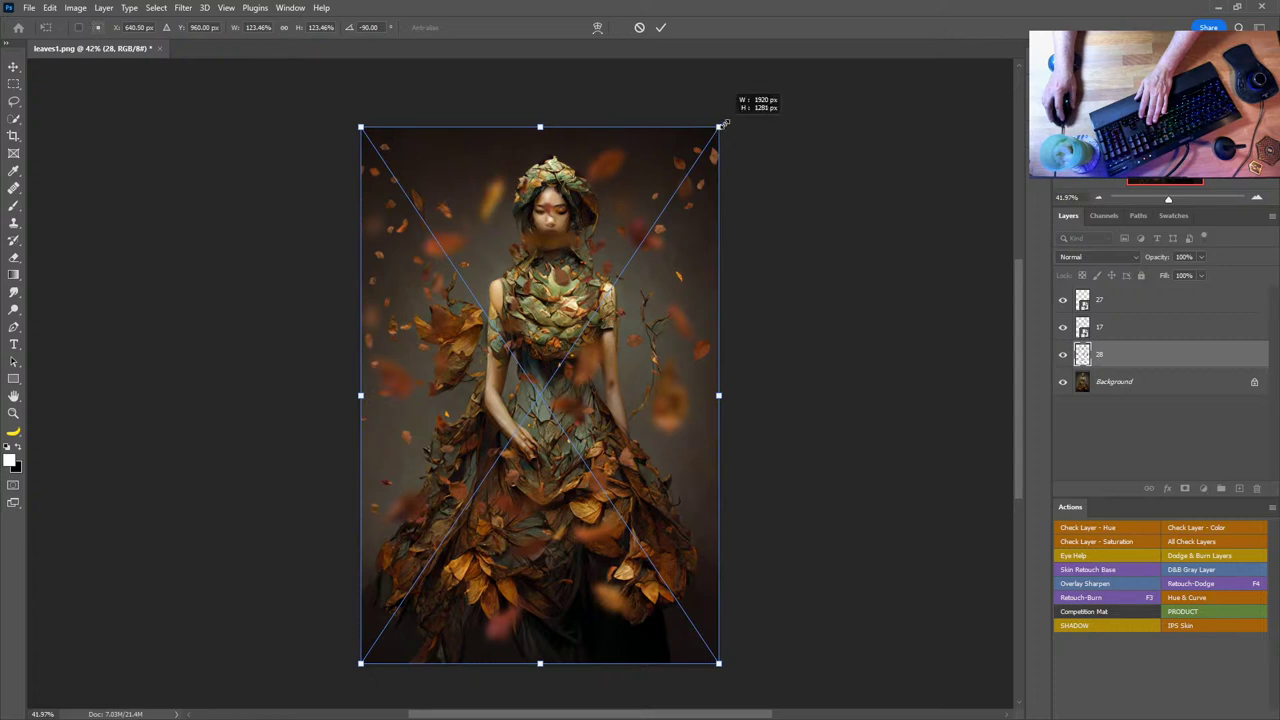
pyautogui.press('Return')
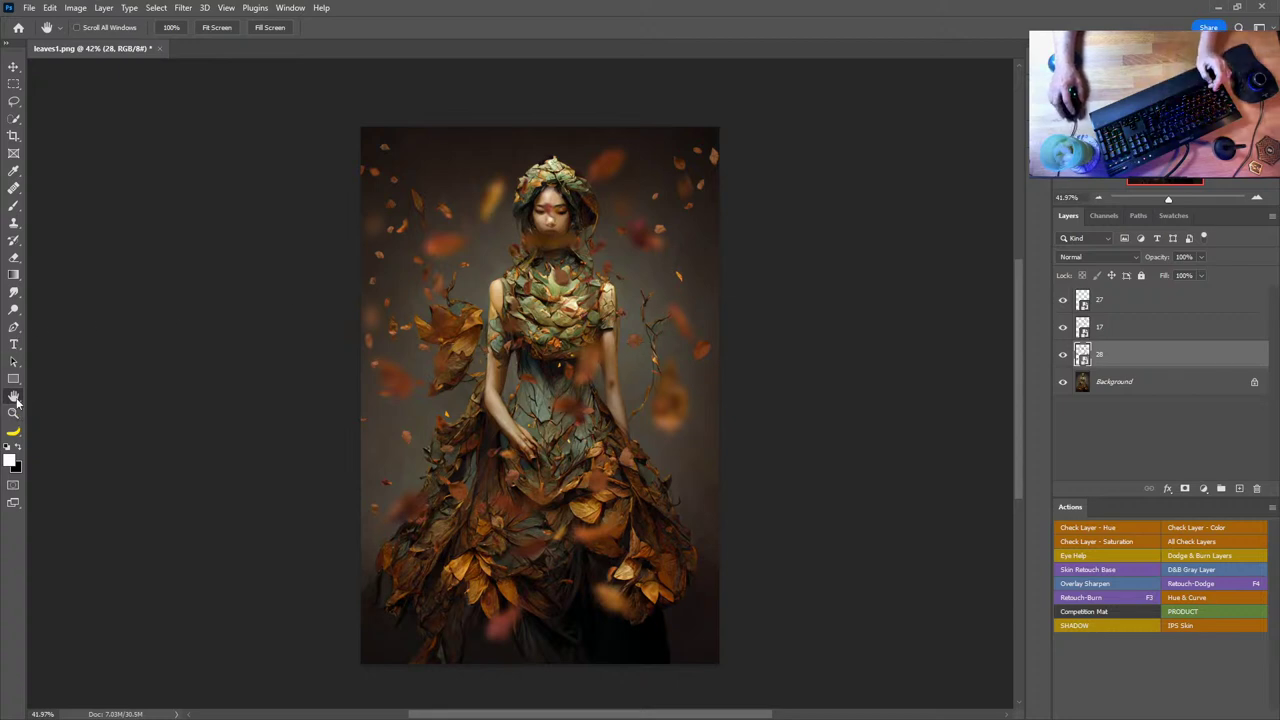
pyautogui.scroll(1, 588, 335)
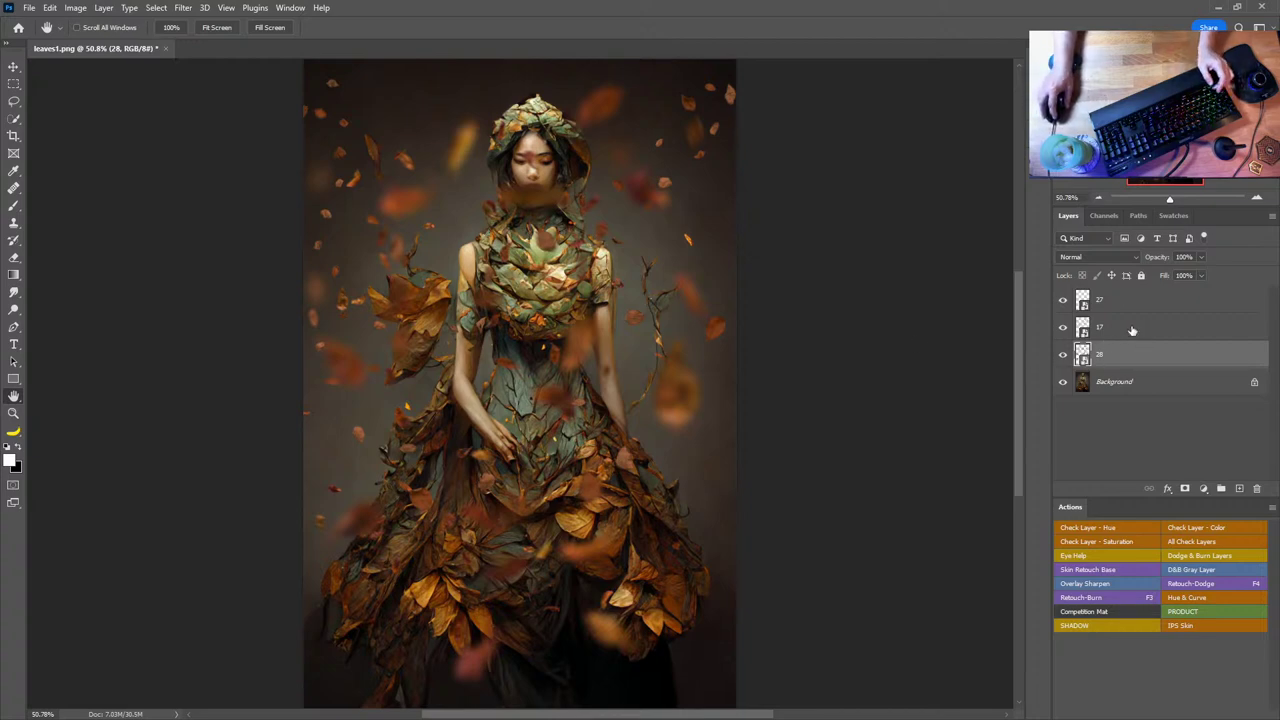
# - Merge leaf layers 27, 17 and 28, hide the merged layer, and select Background
pyautogui.keyDown('shift'); pyautogui.click(1160, 298); pyautogui.keyUp('shift')
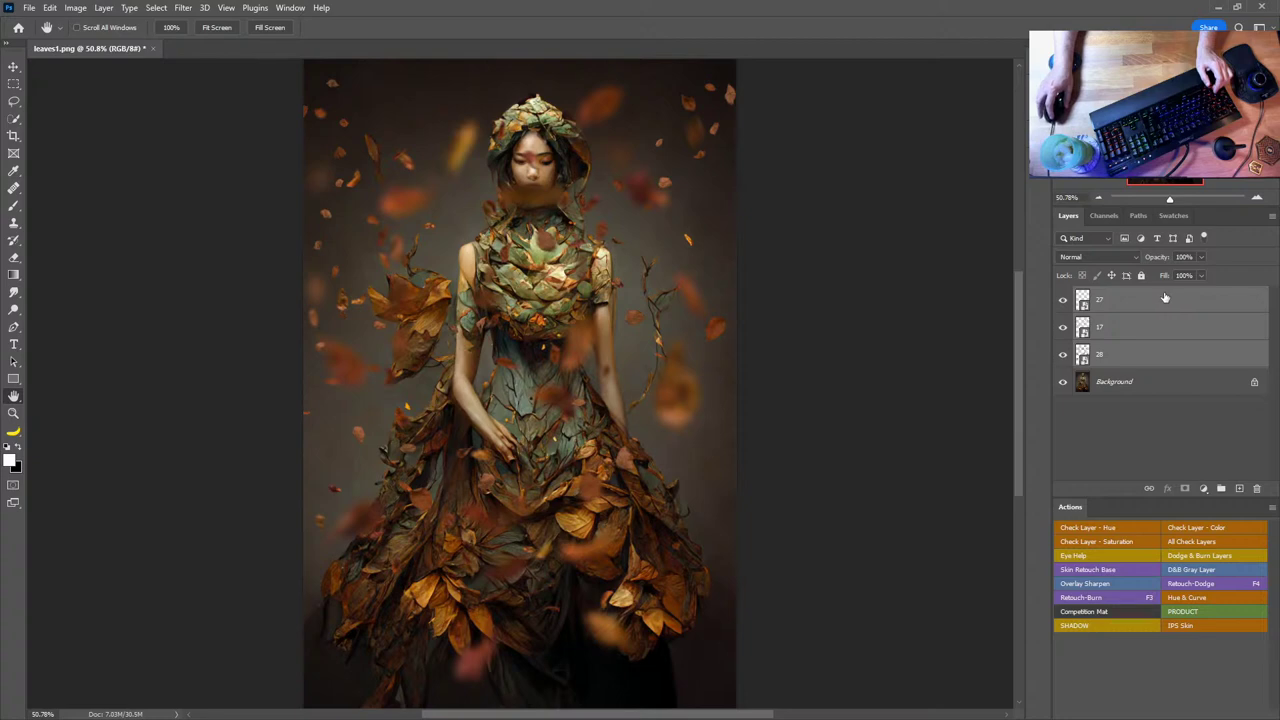
pyautogui.hotkey('ctrl', 'e')
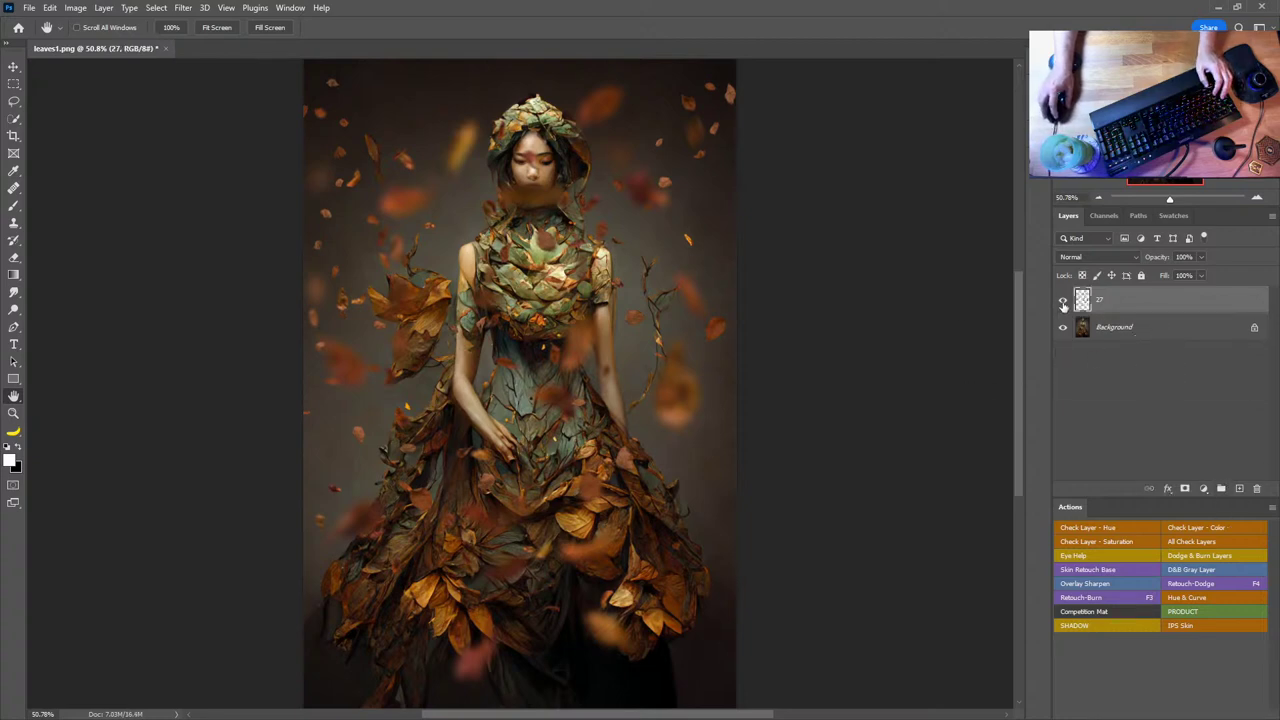
pyautogui.click(1063, 303)
pyautogui.click(1145, 333)
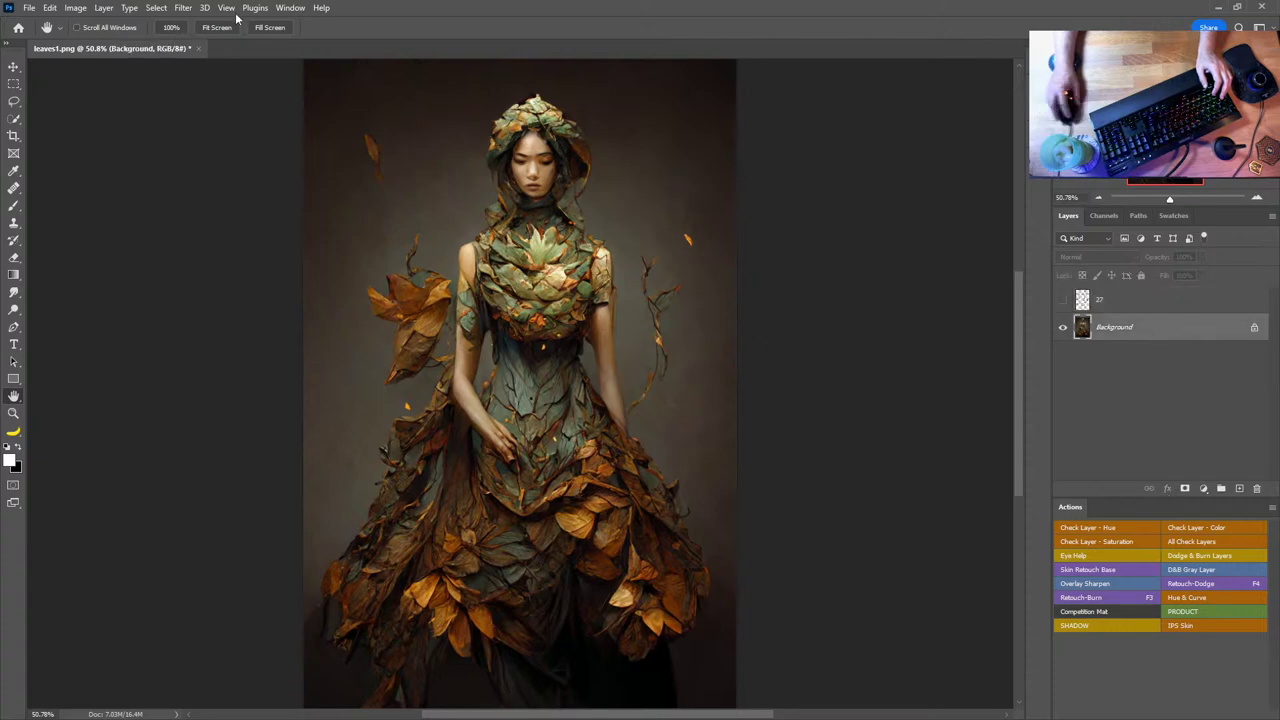
# - Select the woman with Select Subject and save that selection
pyautogui.click(156, 8)
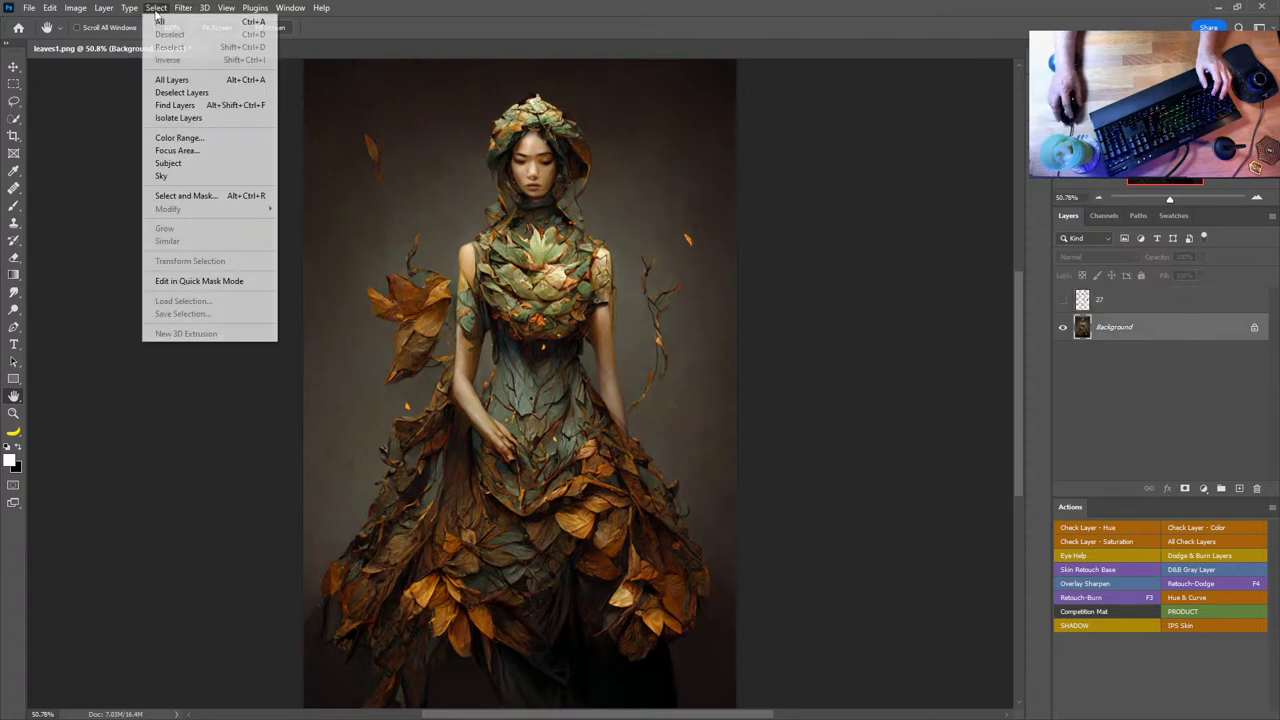
pyautogui.click(186, 166)
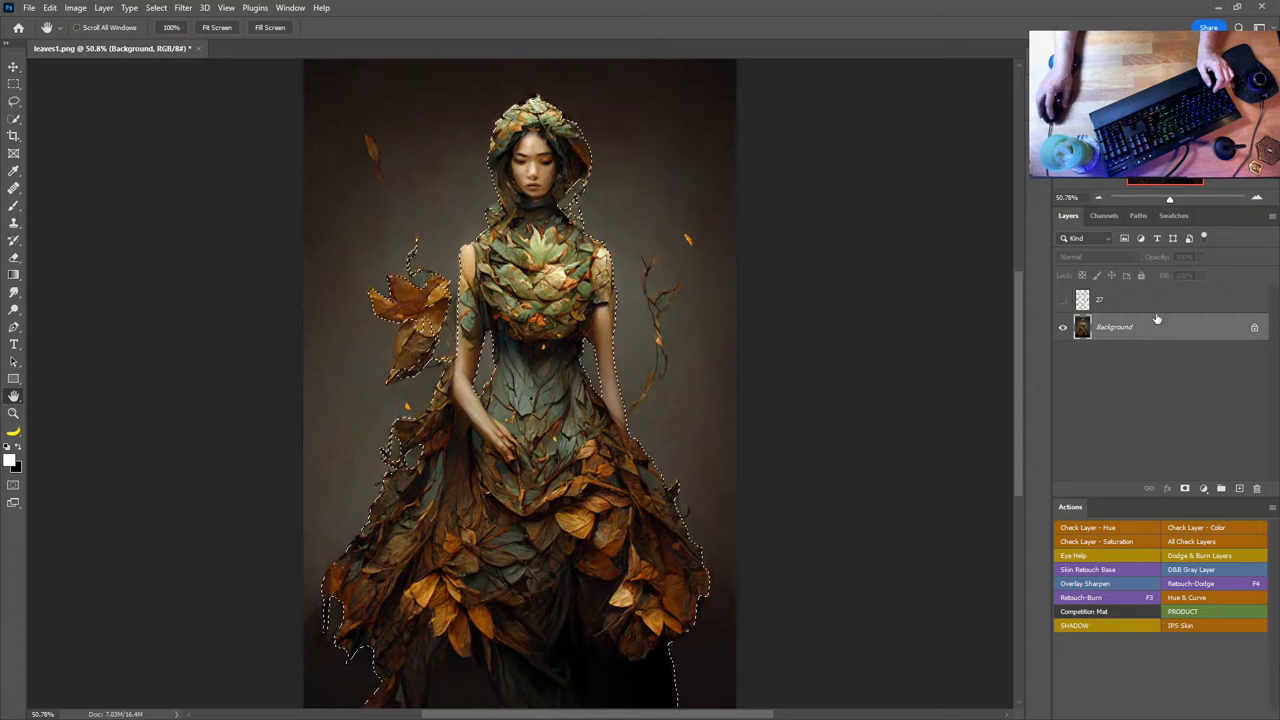
pyautogui.click(156, 8)
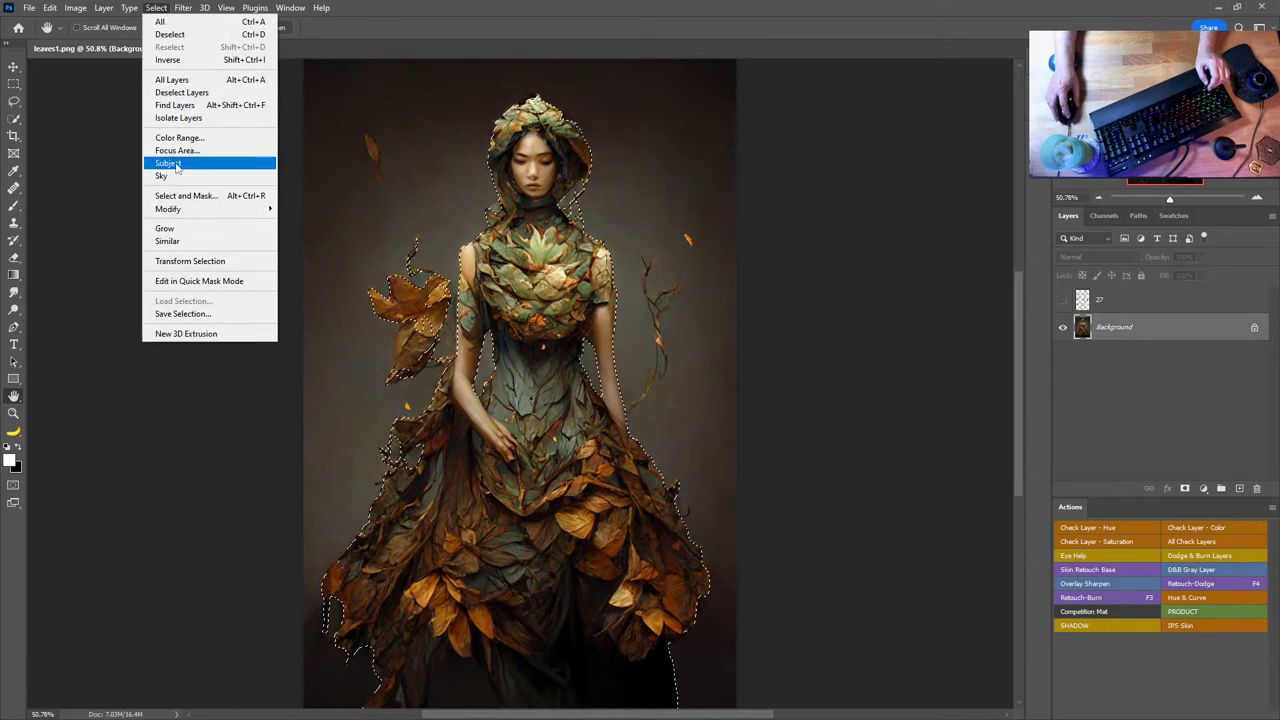
pyautogui.click(183, 313)
pyautogui.click(739, 193)
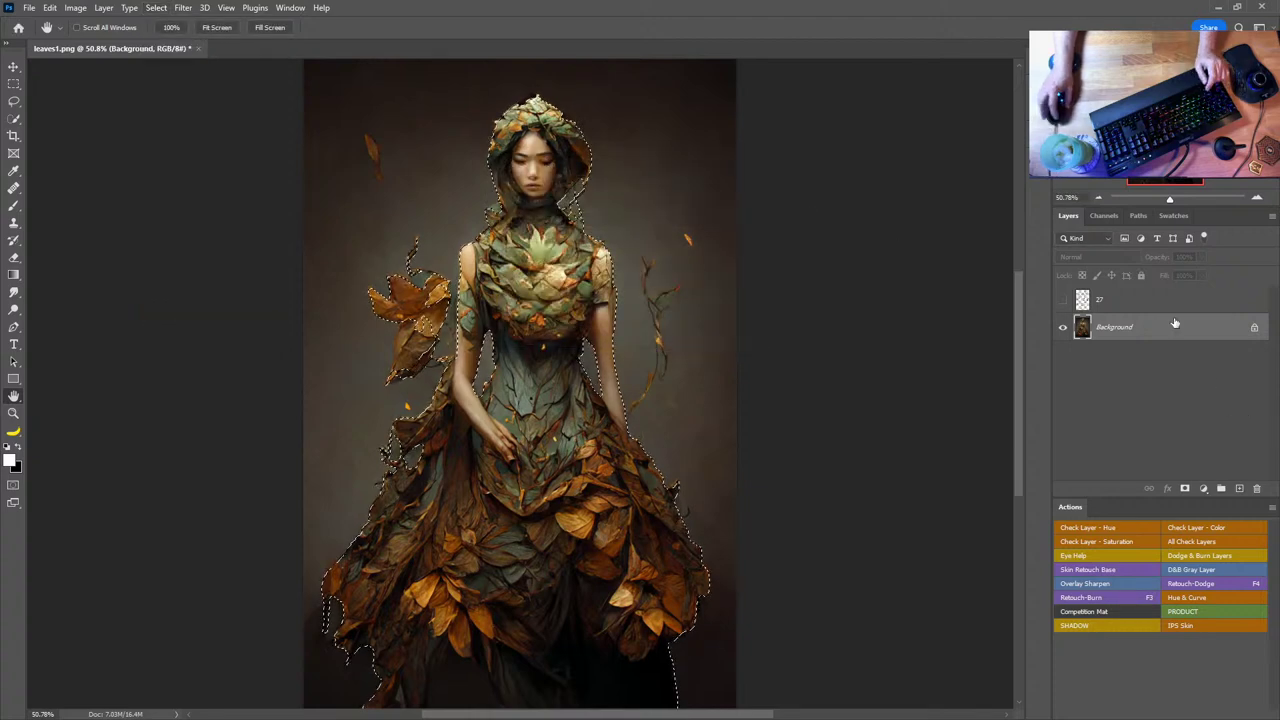
# - Show leaf layer 27 and add a layer mask from the subject selection
pyautogui.click(1110, 300)
pyautogui.click(1063, 300)
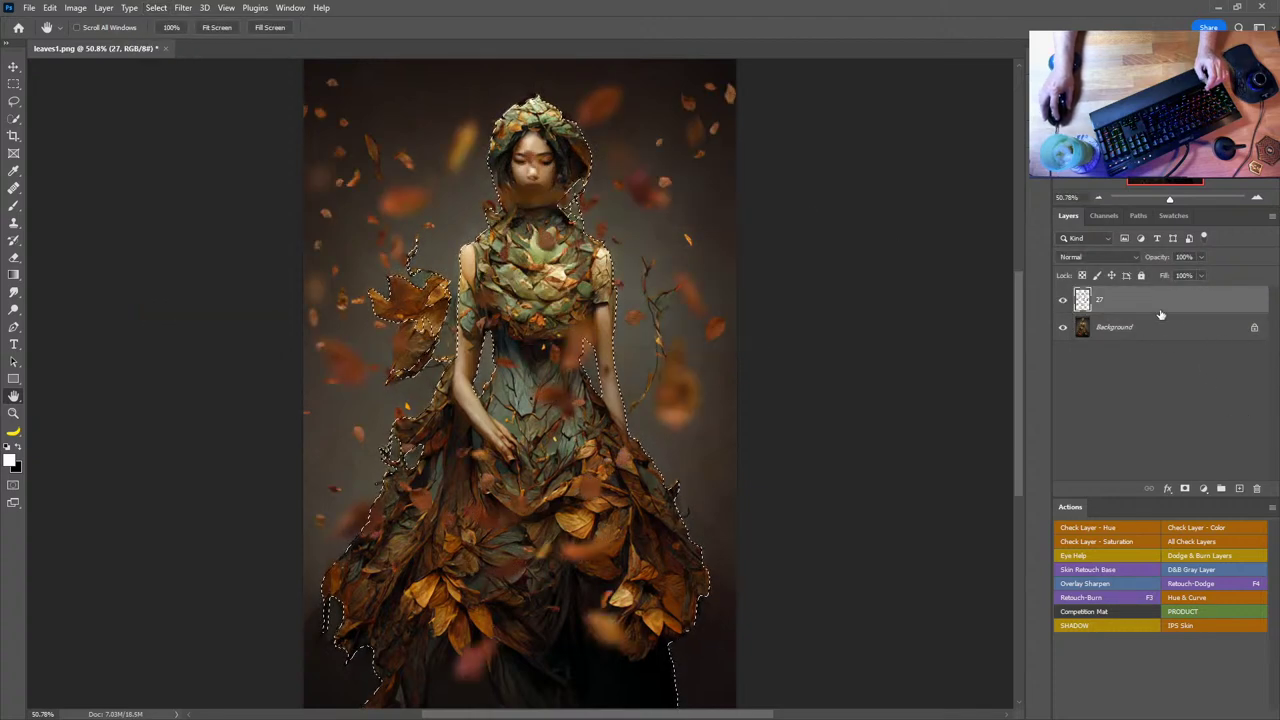
pyautogui.click(1185, 488)
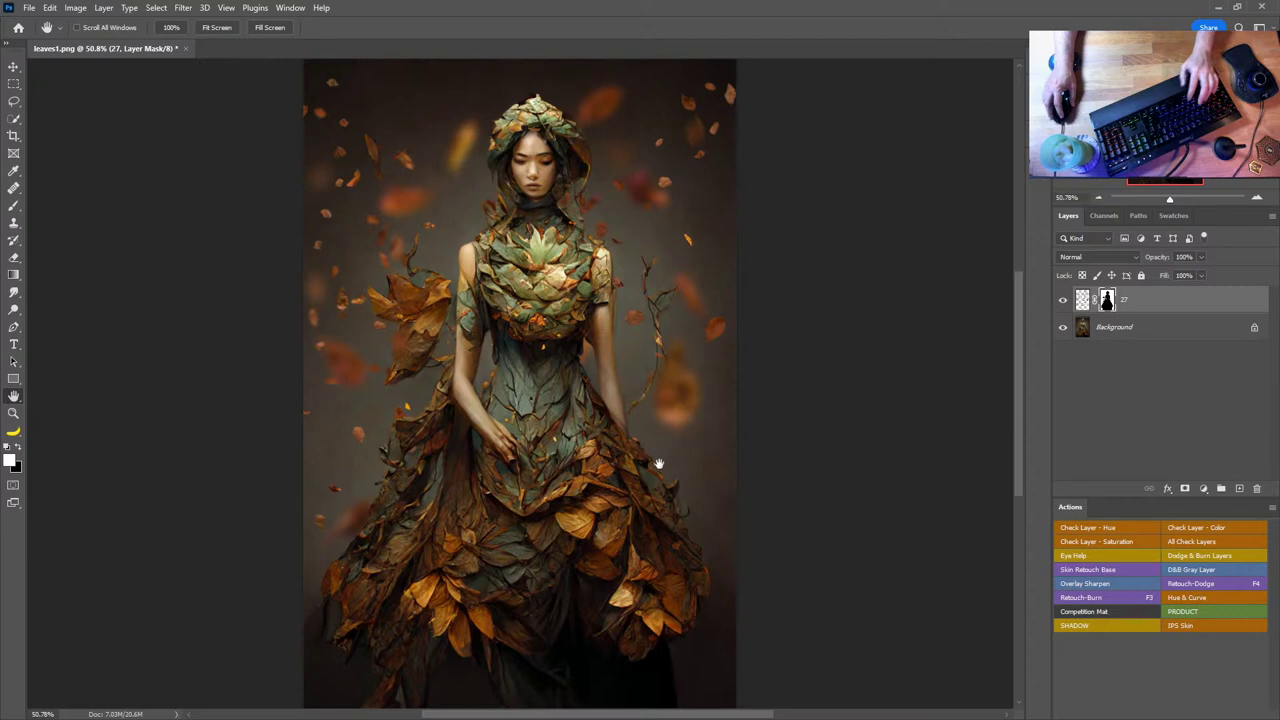
# - Paint the mask over the lower dress, then try Lasso selections on the torso and skirt
pyautogui.press('b')
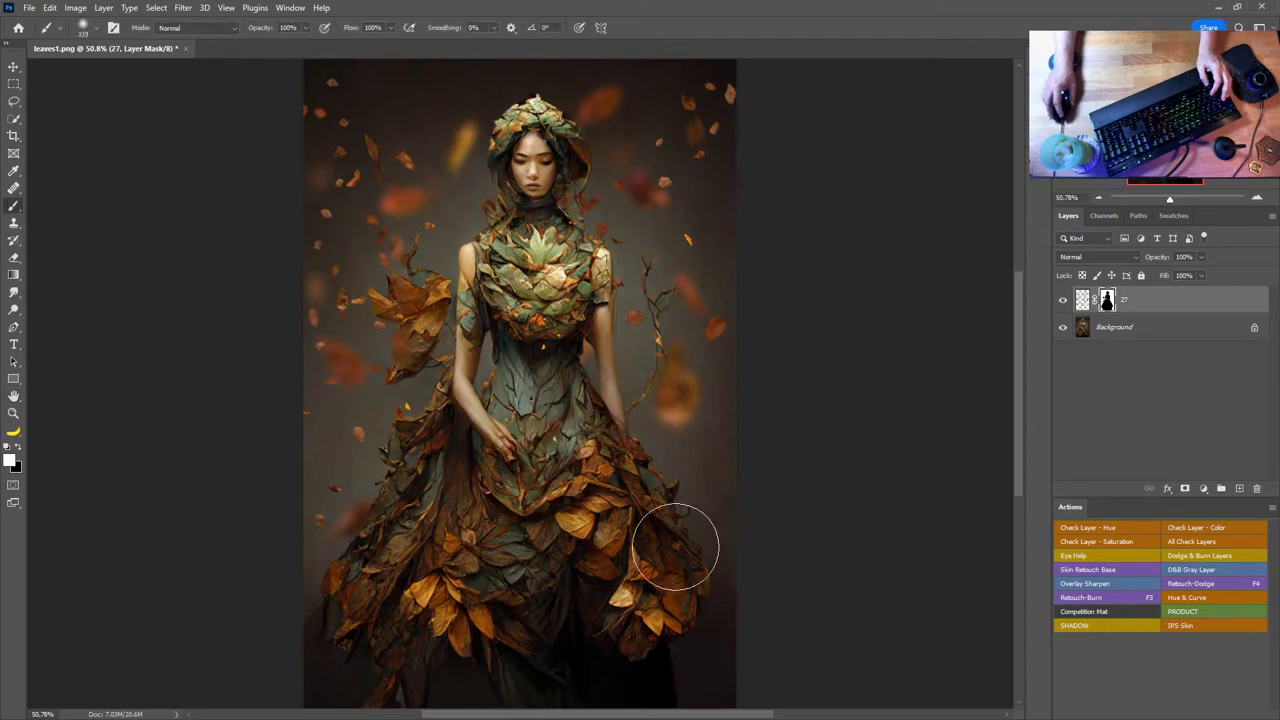
pyautogui.moveTo(680, 537)
pyautogui.mouseDown()
pyautogui.moveTo(647, 605)
pyautogui.moveTo(655, 577)
pyautogui.moveTo(583, 549)
pyautogui.moveTo(564, 635)
pyautogui.moveTo(666, 667)
pyautogui.moveTo(674, 647)
pyautogui.moveTo(646, 698)
pyautogui.moveTo(382, 690)
pyautogui.moveTo(333, 632)
pyautogui.moveTo(574, 484)
pyautogui.moveTo(571, 469)
pyautogui.moveTo(589, 503)
pyautogui.moveTo(620, 479)
pyautogui.moveTo(540, 502)
pyautogui.moveTo(539, 450)
pyautogui.moveTo(631, 505)
pyautogui.moveTo(617, 622)
pyautogui.moveTo(490, 396)
pyautogui.moveTo(566, 348)
pyautogui.moveTo(563, 366)
pyautogui.moveTo(603, 351)
pyautogui.mouseUp()
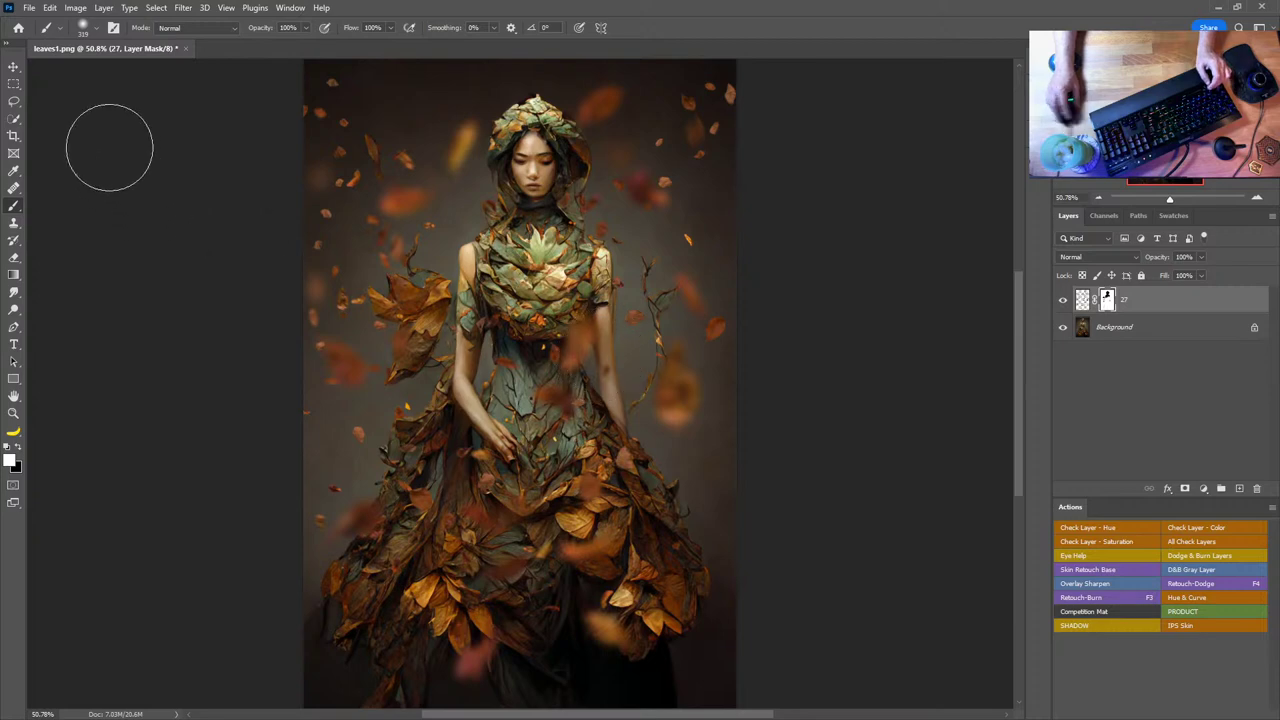
pyautogui.click(14, 100)
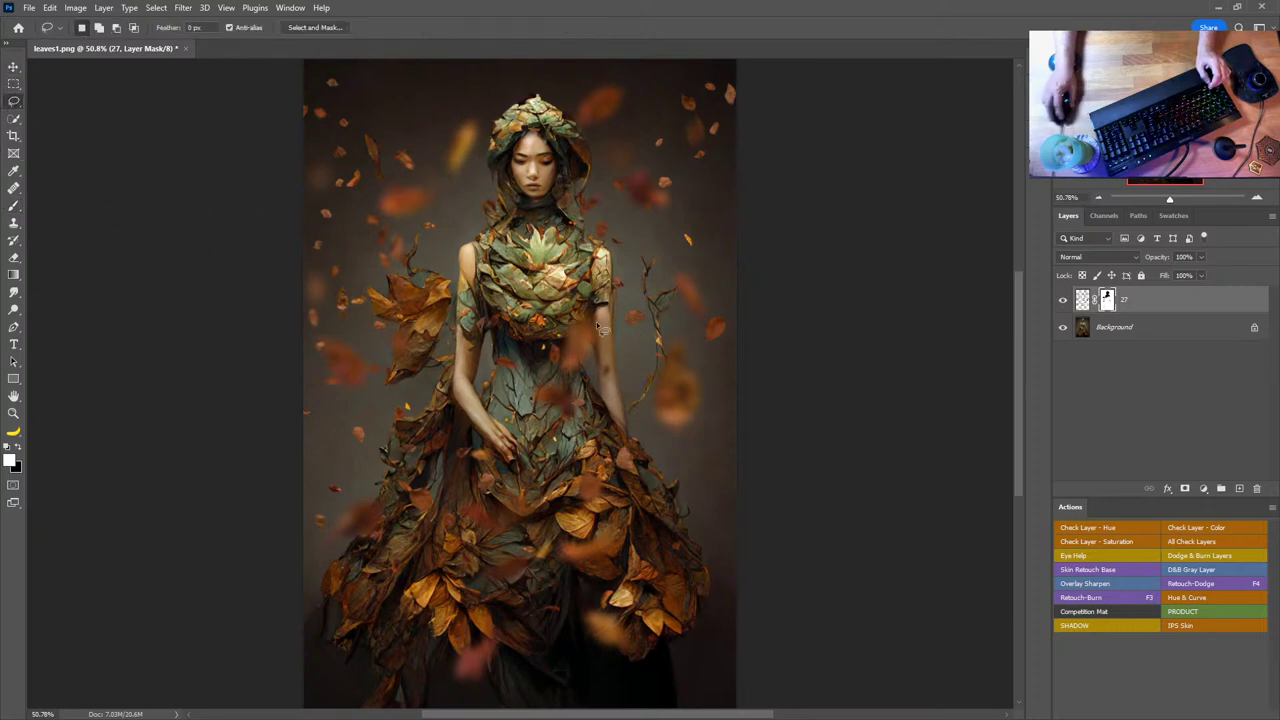
pyautogui.hotkey('ctrl', '2')
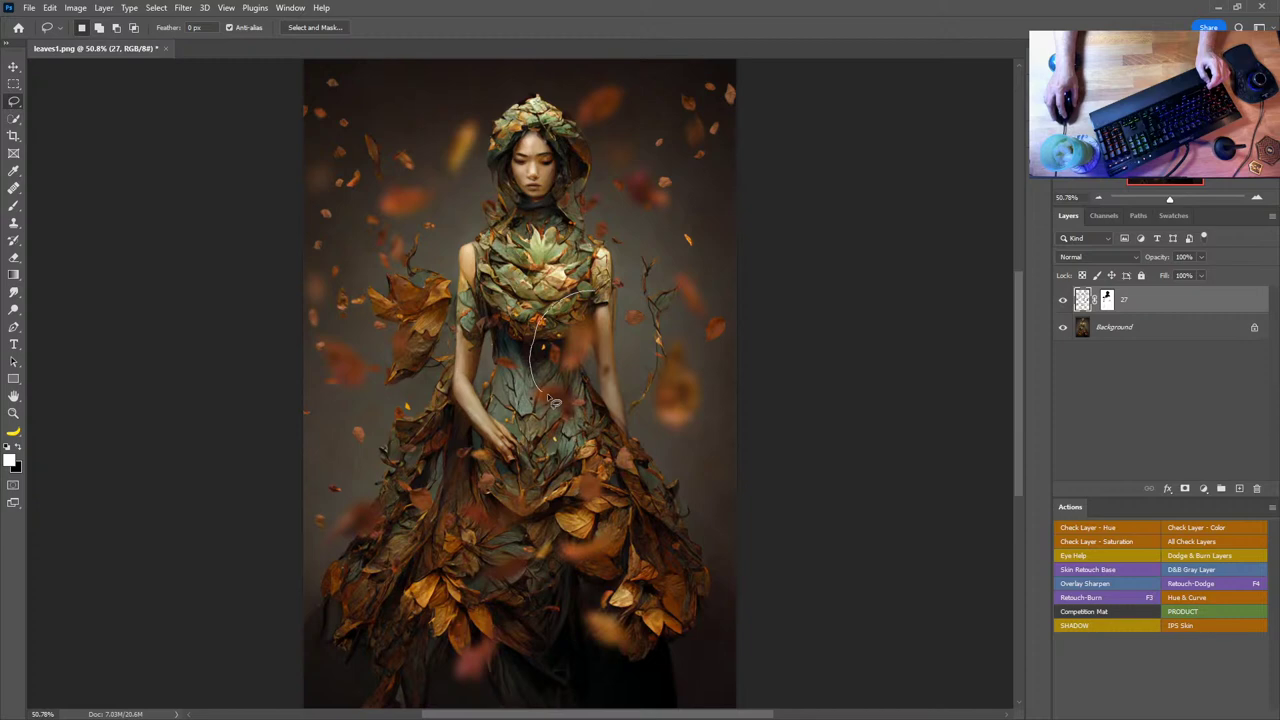
pyautogui.moveTo(606, 297)
pyautogui.mouseDown()
pyautogui.moveTo(553, 318)
pyautogui.moveTo(532, 418)
pyautogui.moveTo(578, 440)
pyautogui.moveTo(615, 370)
pyautogui.moveTo(612, 321)
pyautogui.moveTo(577, 367)
pyautogui.mouseUp()
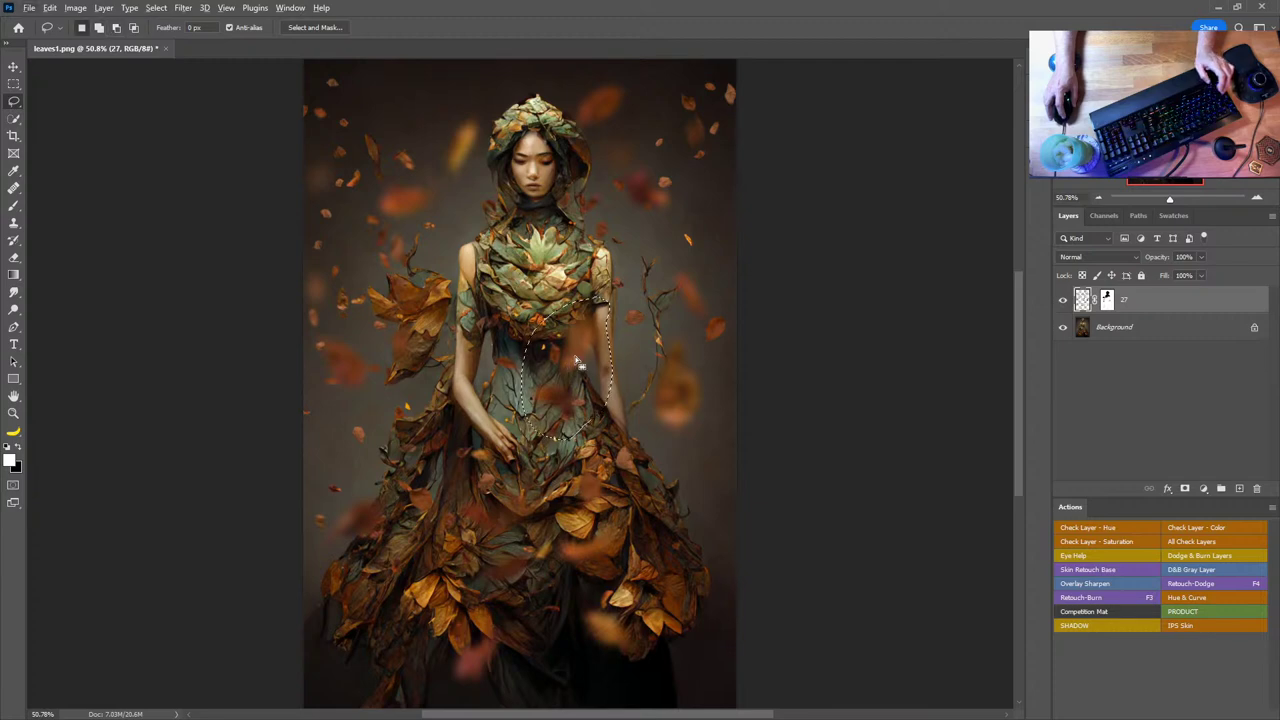
pyautogui.moveTo(577, 360); pyautogui.dragTo(512, 462)
pyautogui.click(778, 472)
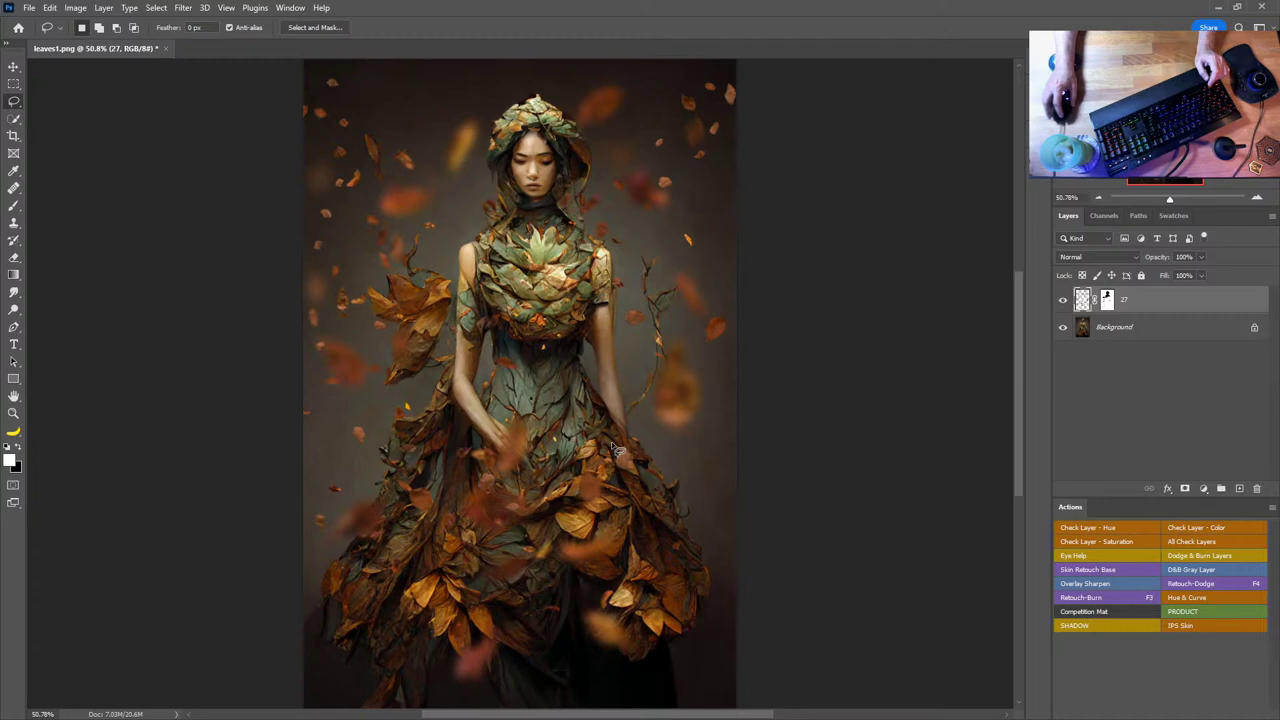
pyautogui.moveTo(647, 620)
pyautogui.mouseDown()
pyautogui.moveTo(597, 601)
pyautogui.moveTo(592, 678)
pyautogui.moveTo(646, 625)
pyautogui.moveTo(536, 566)
pyautogui.moveTo(504, 449)
pyautogui.moveTo(499, 482)
pyautogui.moveTo(546, 442)
pyautogui.moveTo(498, 462)
pyautogui.moveTo(556, 457)
pyautogui.moveTo(517, 433)
pyautogui.mouseUp()
pyautogui.hotkey('ctrl', 'd')
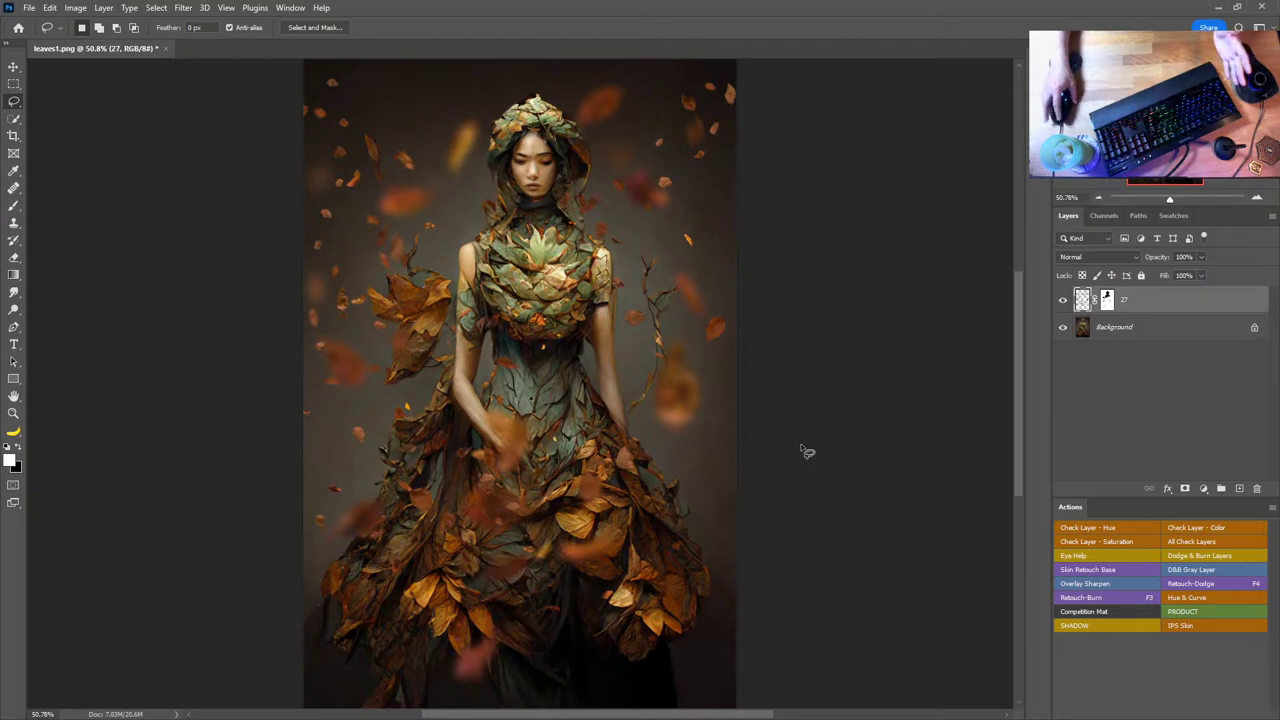
# - Paint black on layer 27's mask near the left arm with an 83 px brush, comparing visibility
pyautogui.click(1106, 302)
pyautogui.press('b')
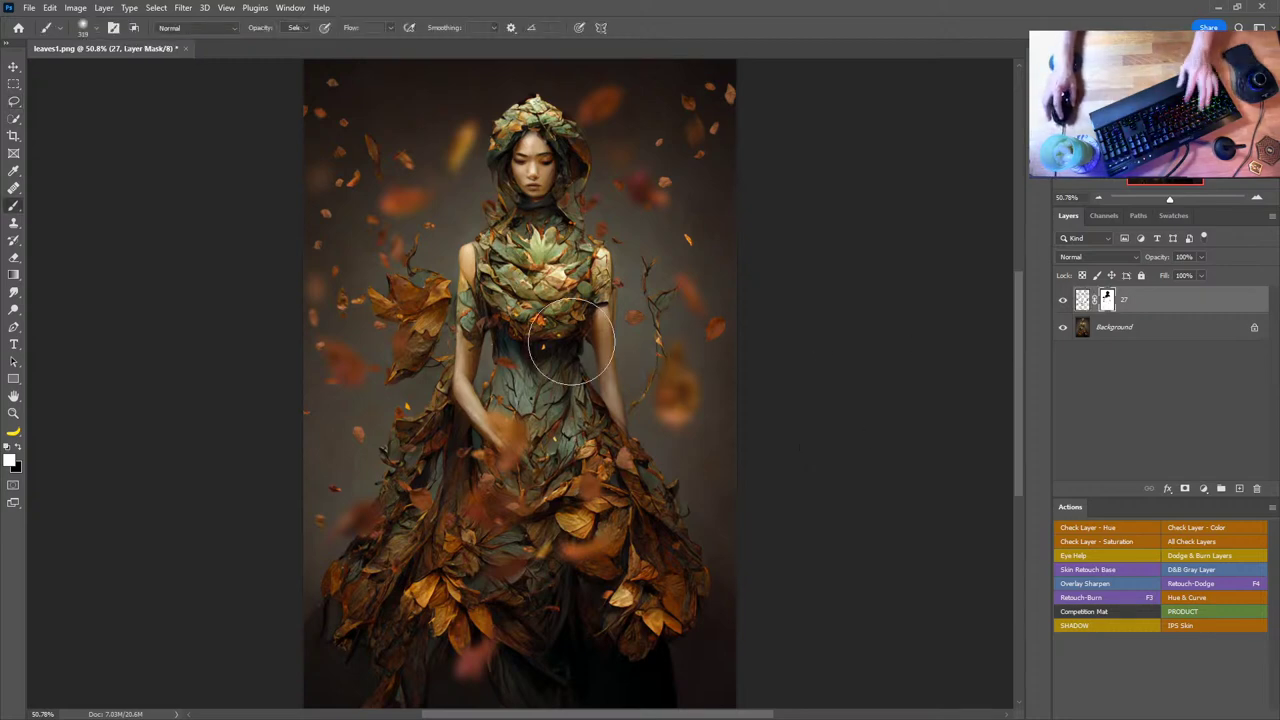
pyautogui.press('x')
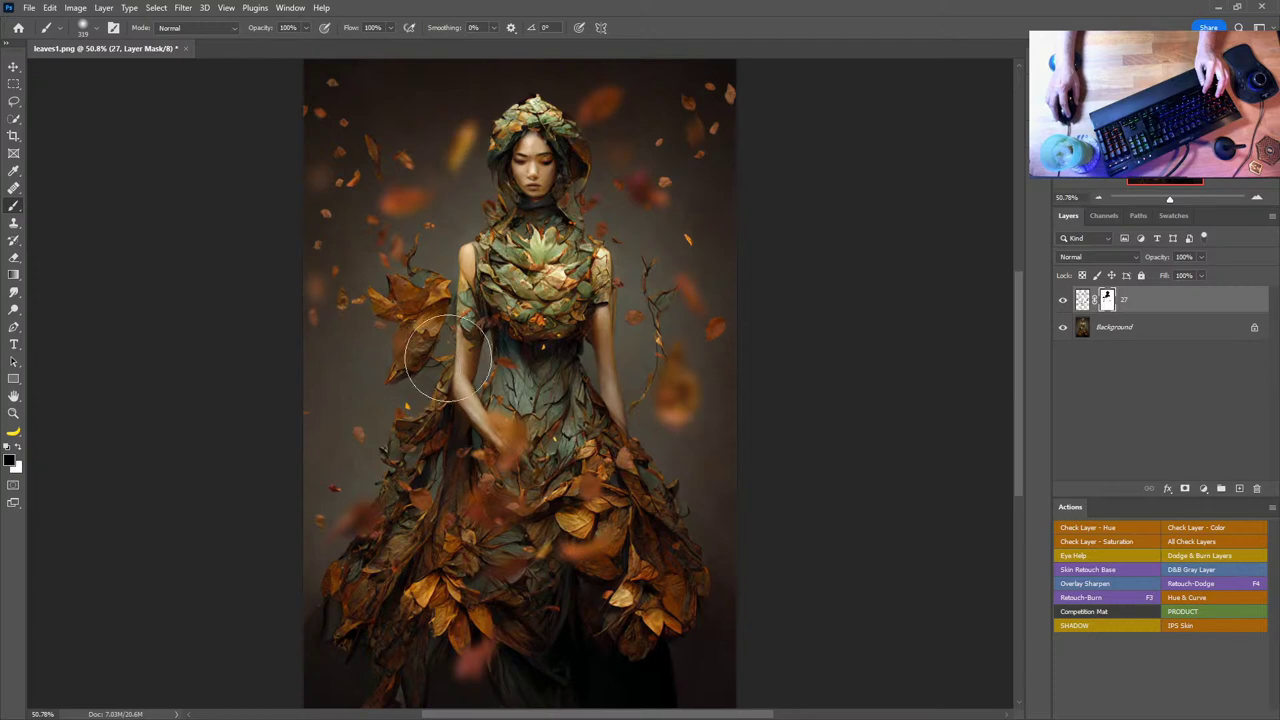
pyautogui.moveTo(424, 325); pyautogui.dragTo(400, 328)
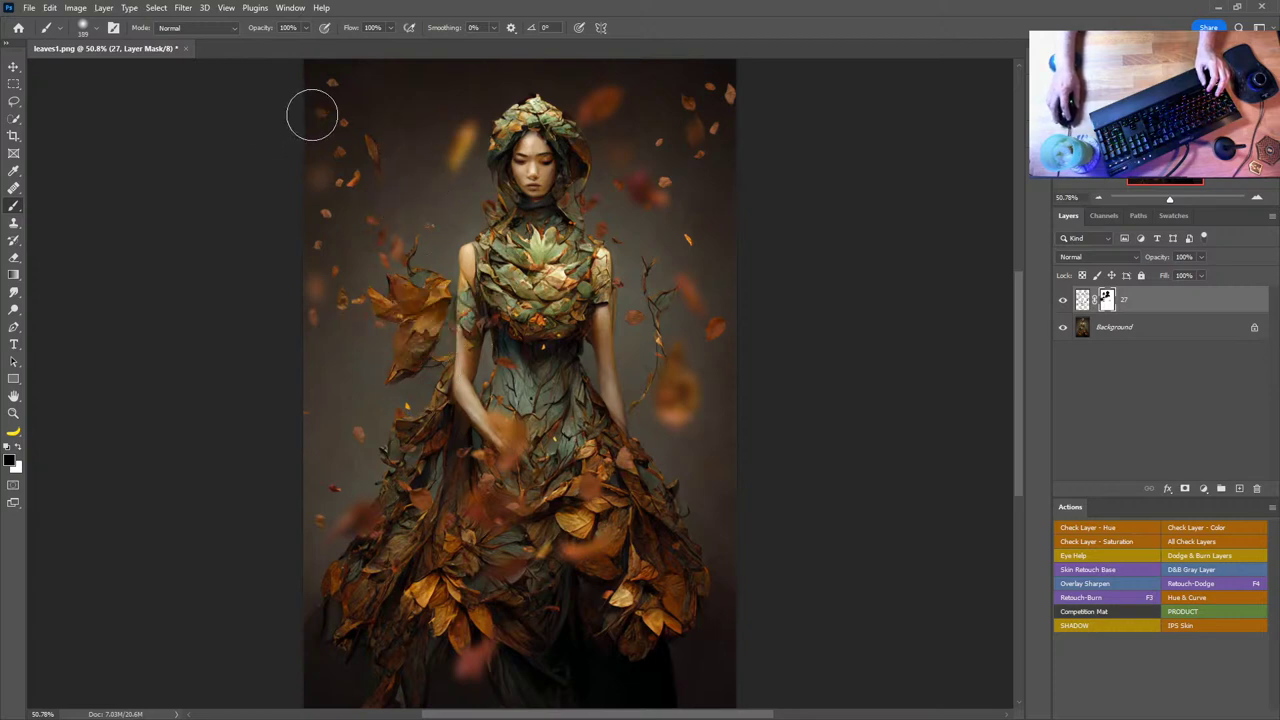
pyautogui.moveTo(364, 132); pyautogui.dragTo(306, 193)
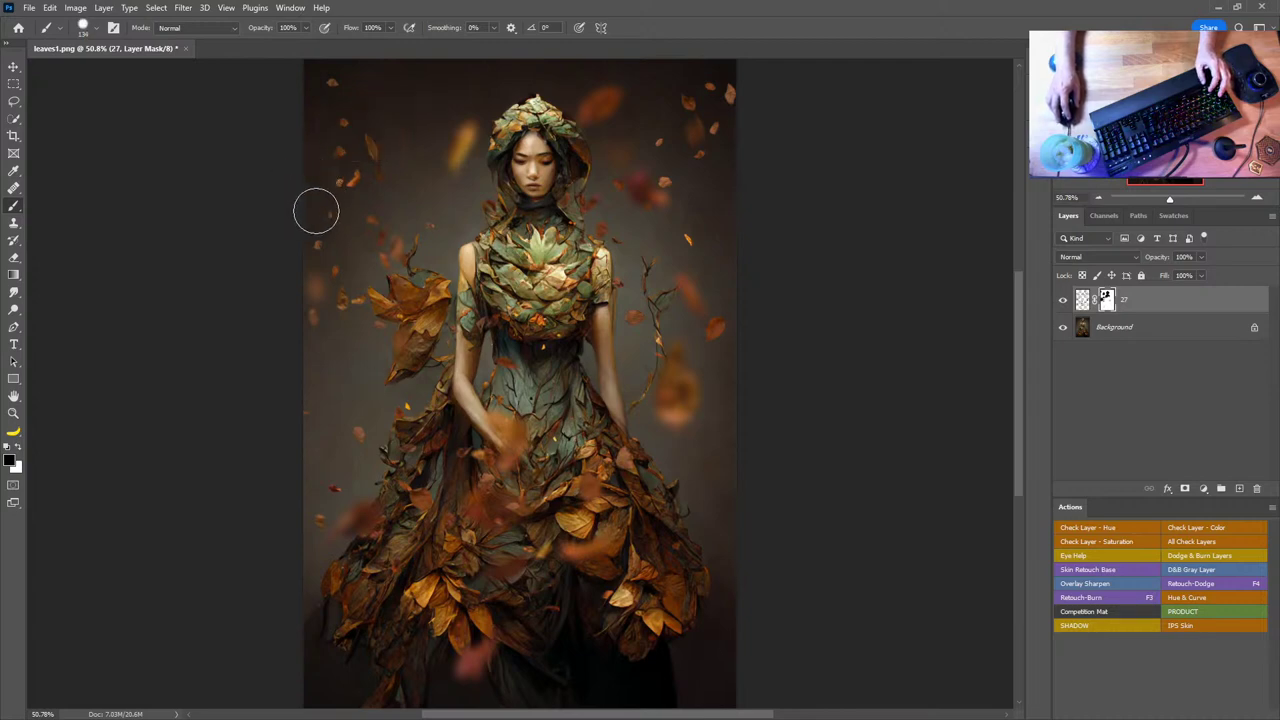
pyautogui.moveTo(354, 114); pyautogui.dragTo(346, 120)
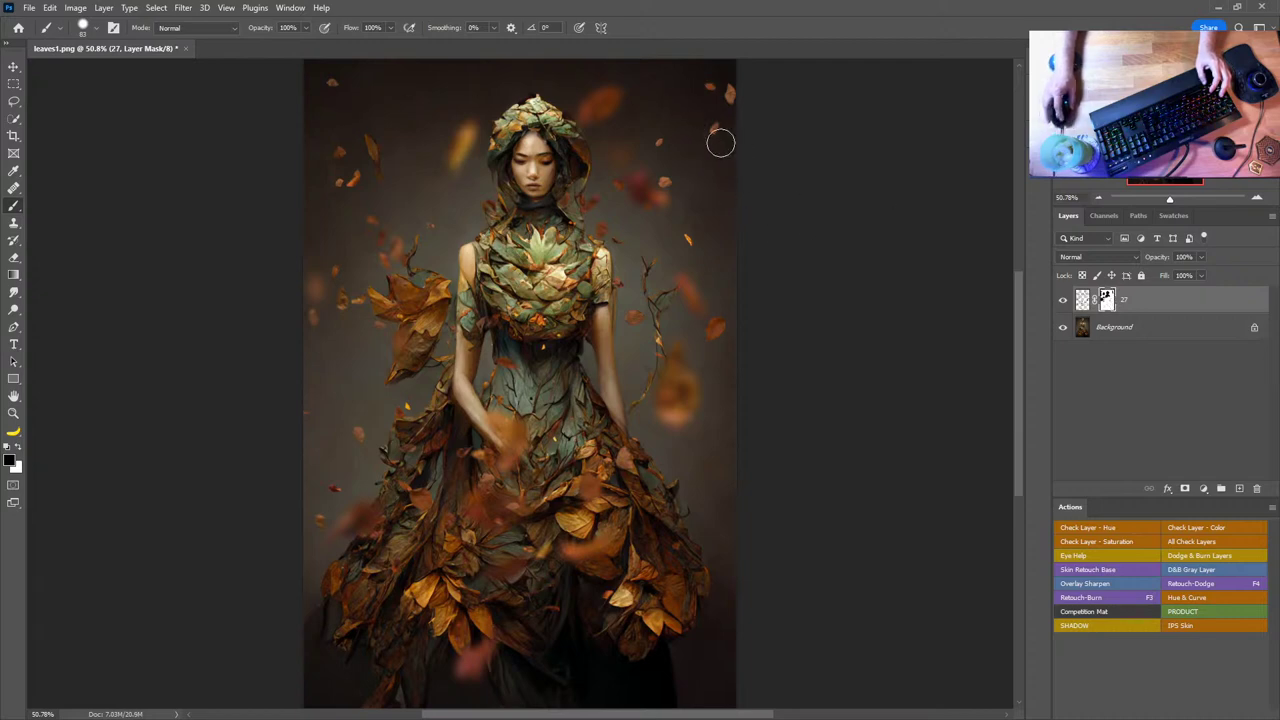
pyautogui.press('x')
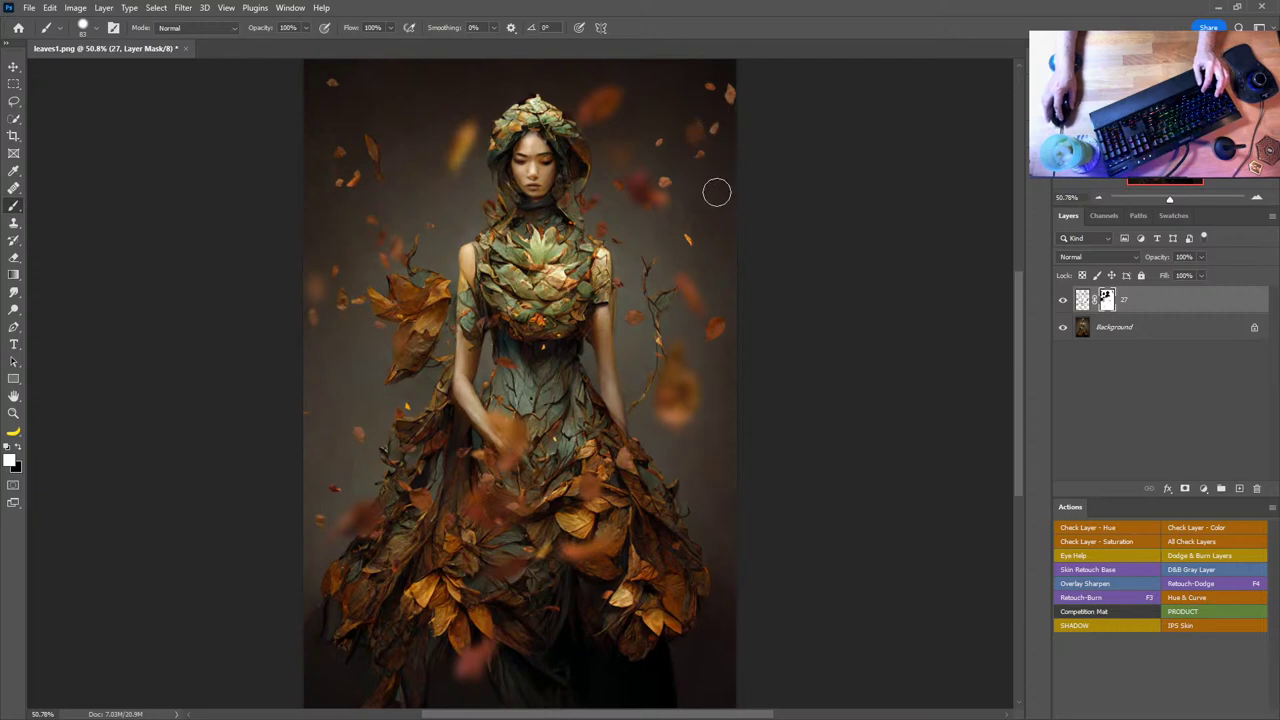
pyautogui.press('x')
pyautogui.press('x')
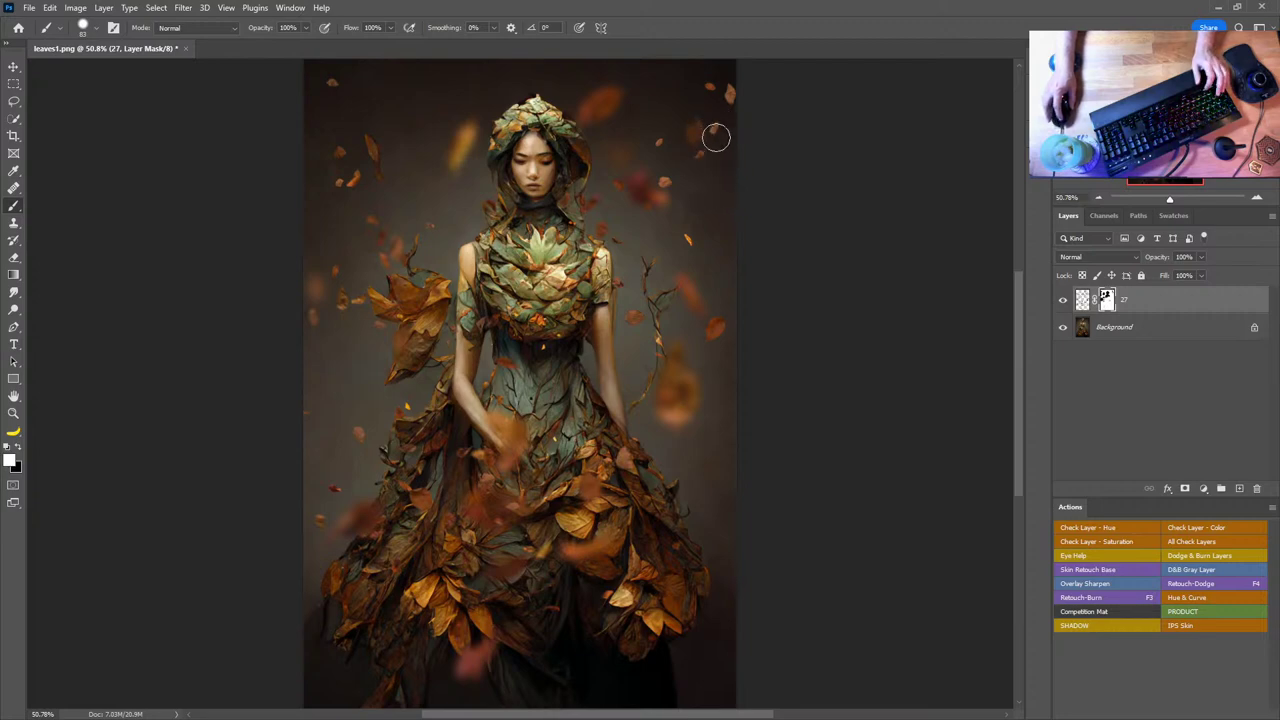
pyautogui.press('x')
pyautogui.press('x')
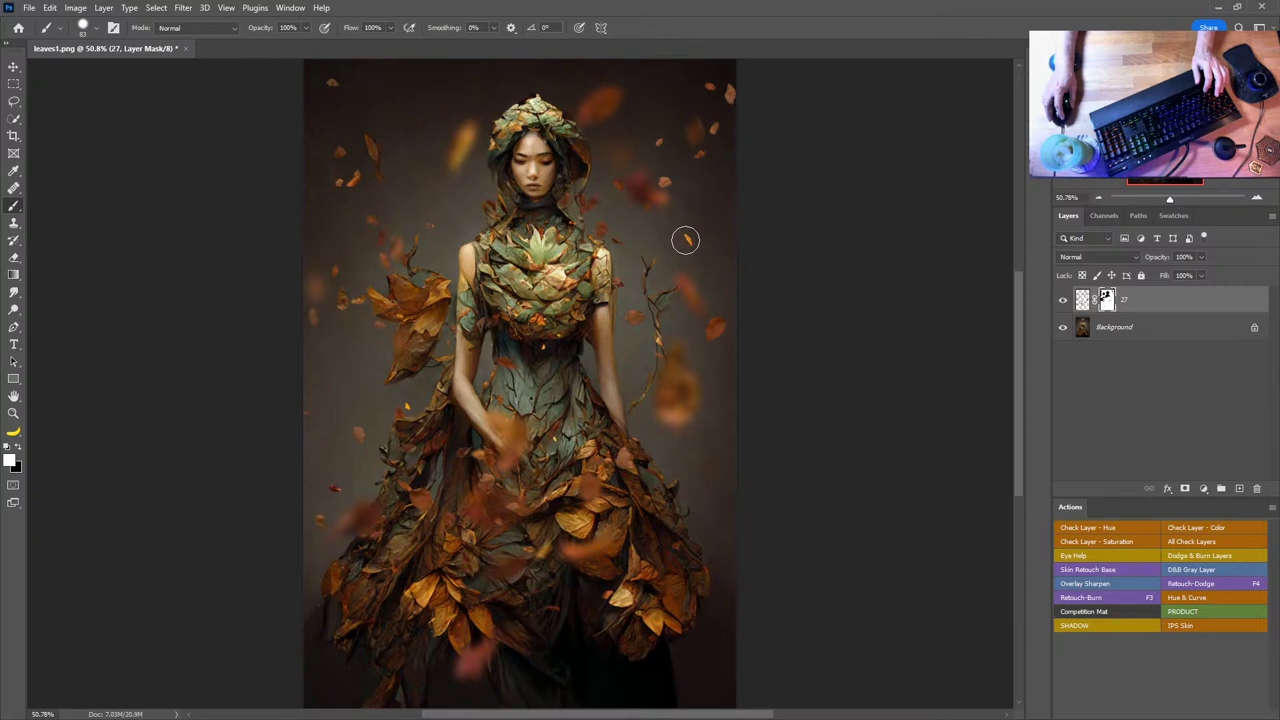
pyautogui.press('x')
pyautogui.press('x')
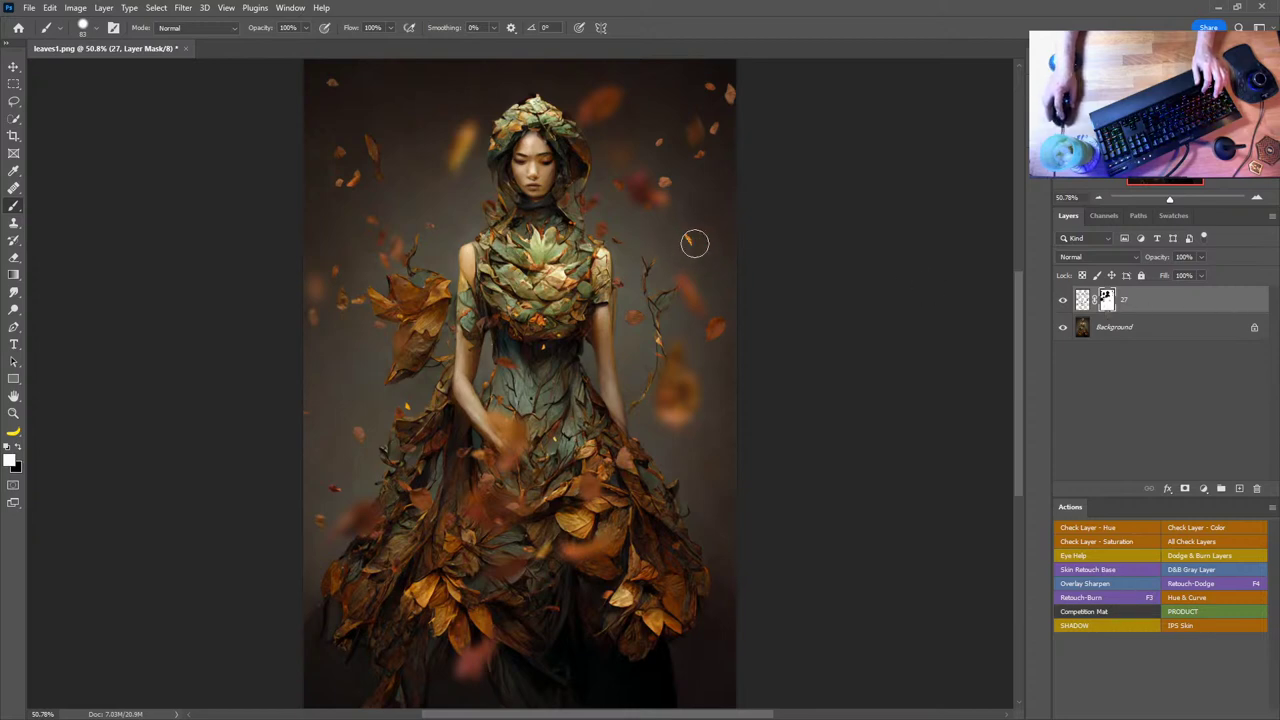
pyautogui.keyDown('alt'); pyautogui.click(1062, 328); pyautogui.keyUp('alt')
pyautogui.keyDown('alt'); pyautogui.click(1062, 328); pyautogui.keyUp('alt')
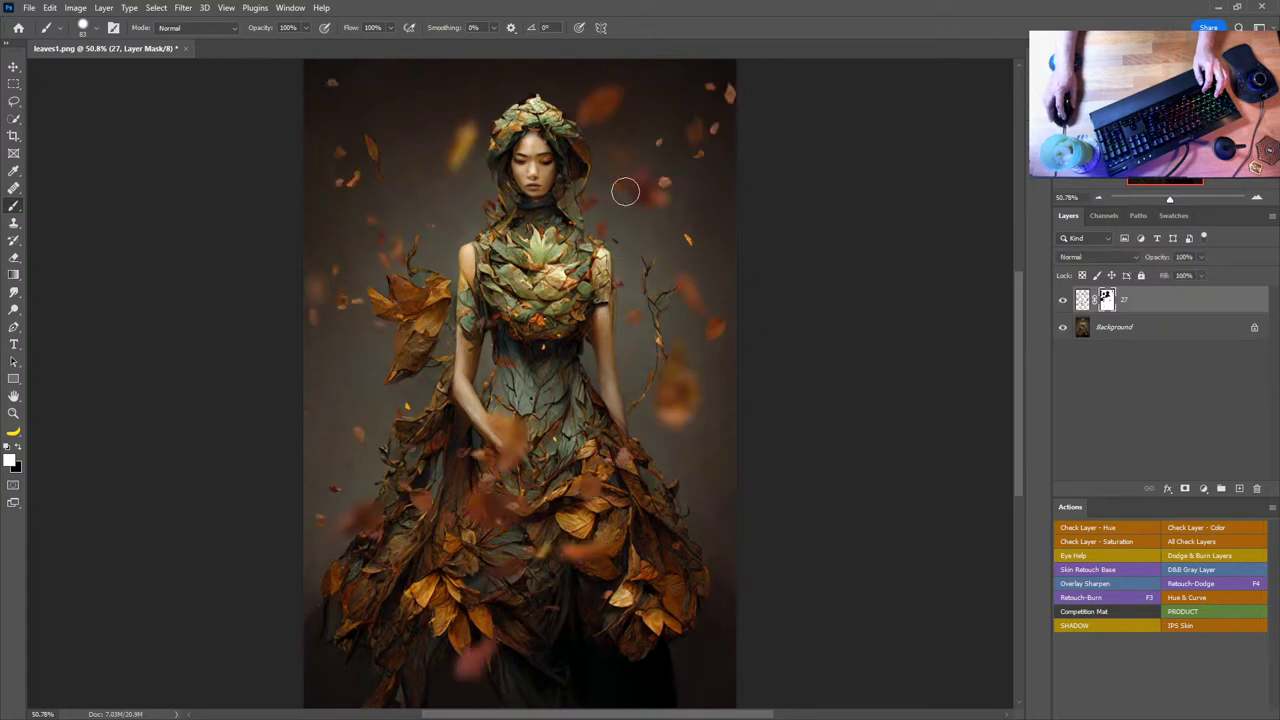
# - Enlarge the brush and paint the mask over the middle of the dress, then go to DALL·E
pyautogui.press('x')
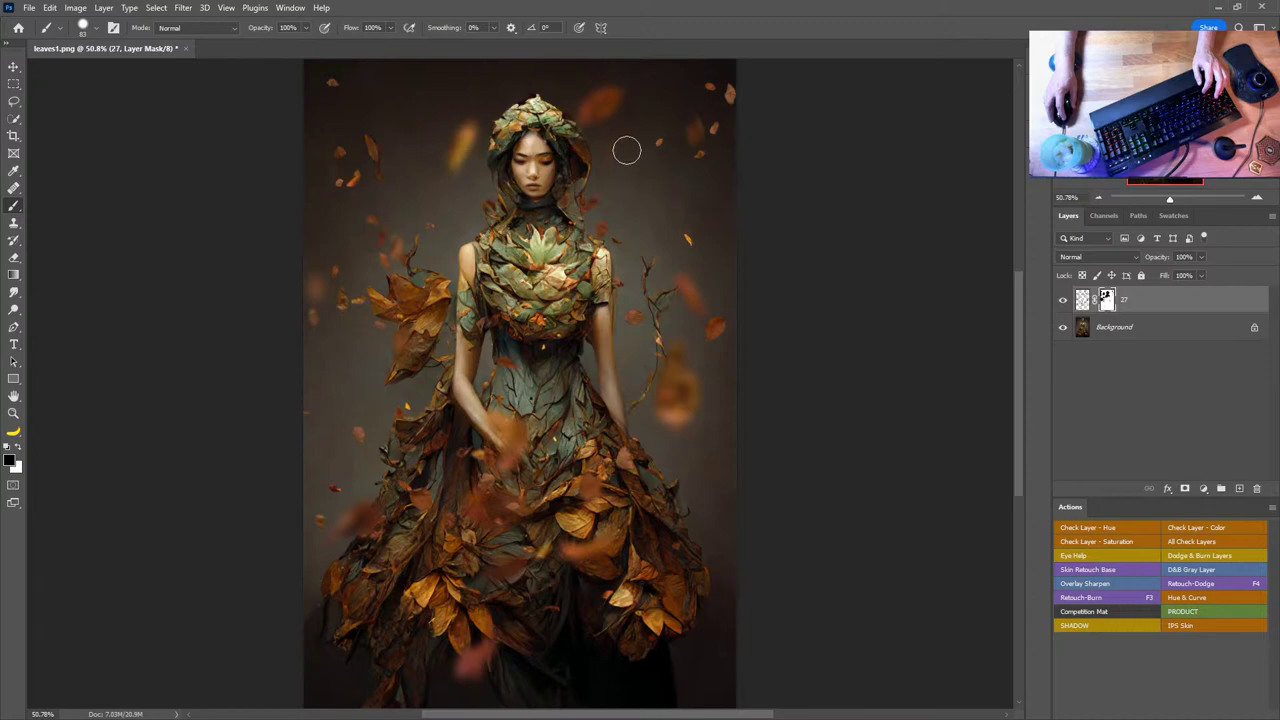
pyautogui.keyDown('alt'); pyautogui.rightClick(609, 163); pyautogui.keyUp('alt')
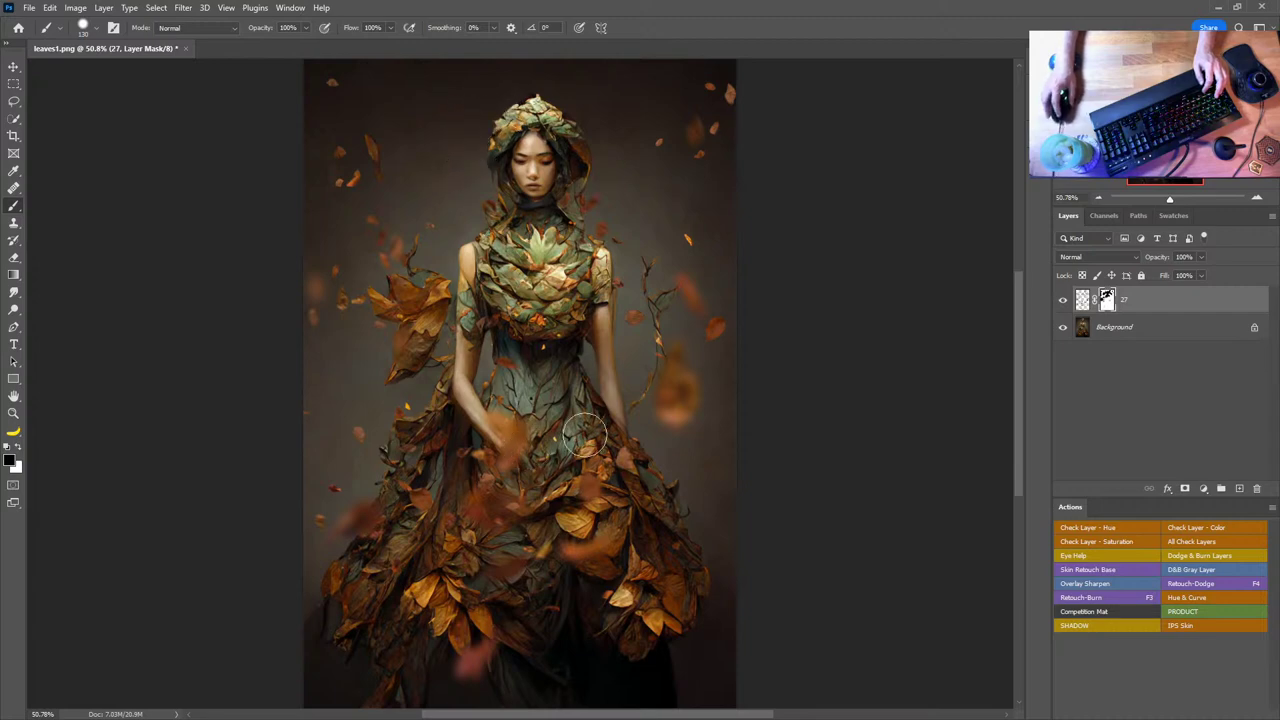
pyautogui.moveTo(500, 415); pyautogui.dragTo(528, 432)
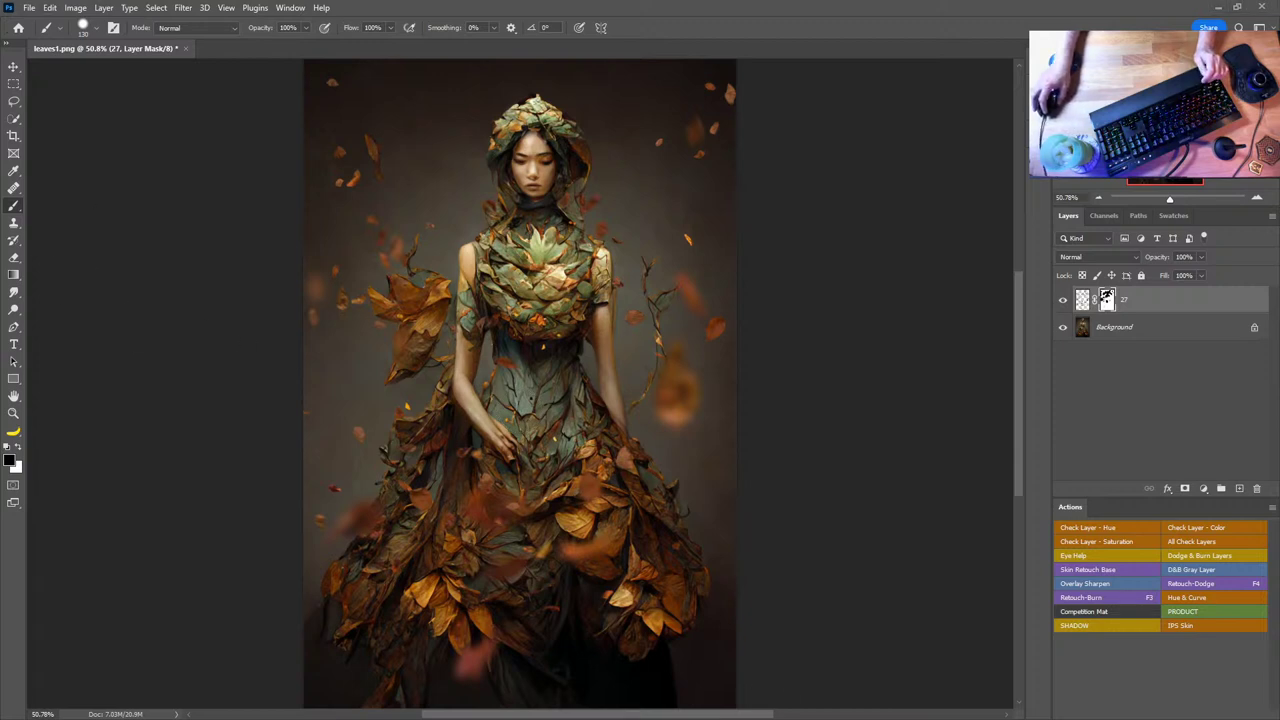
pyautogui.hotkey('alt', 'Tab')
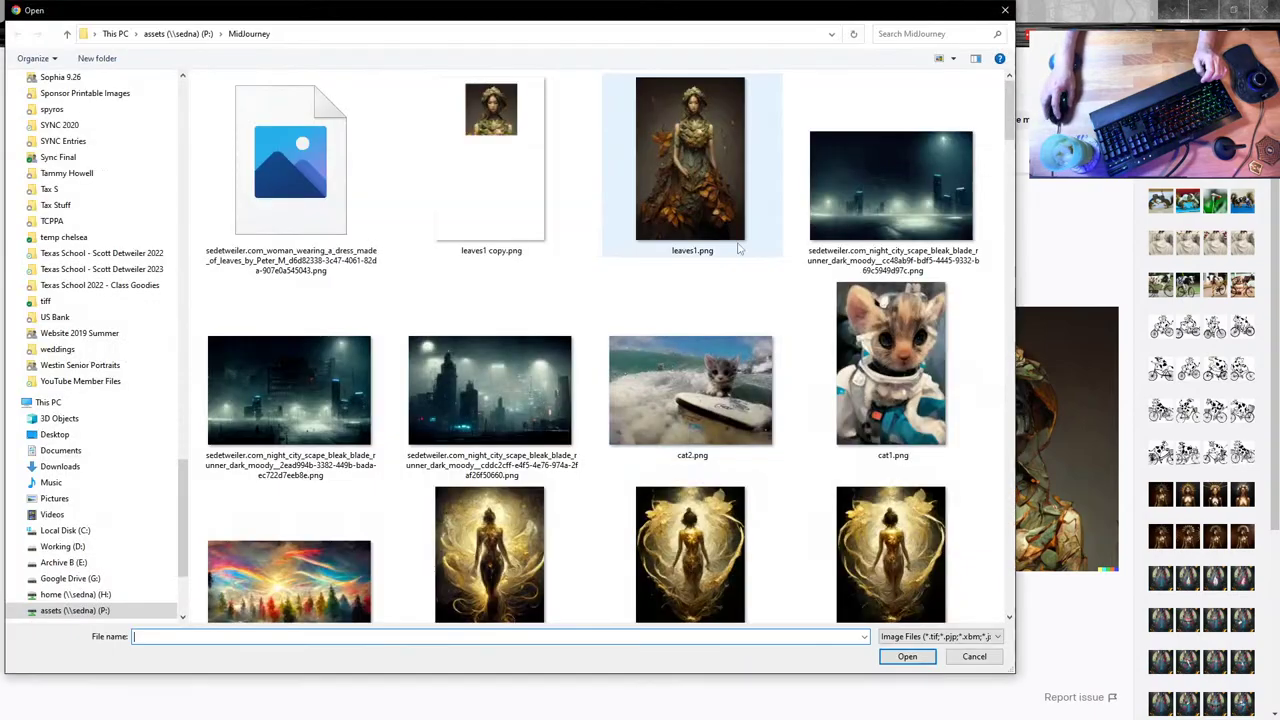
# - Upload leaves1.png to DALL·E with a square crop around the dress
pyautogui.click(690, 160)
pyautogui.click(907, 656)
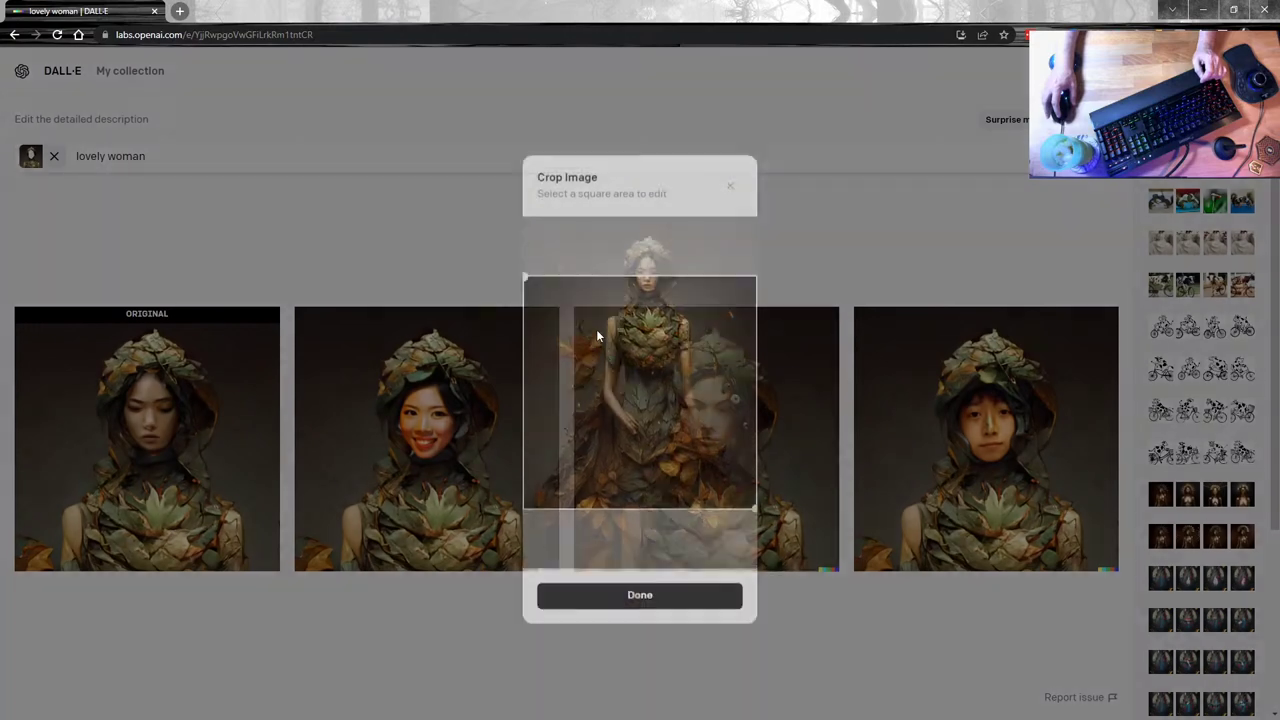
pyautogui.moveTo(527, 275); pyautogui.dragTo(548, 308)
pyautogui.click(700, 592)
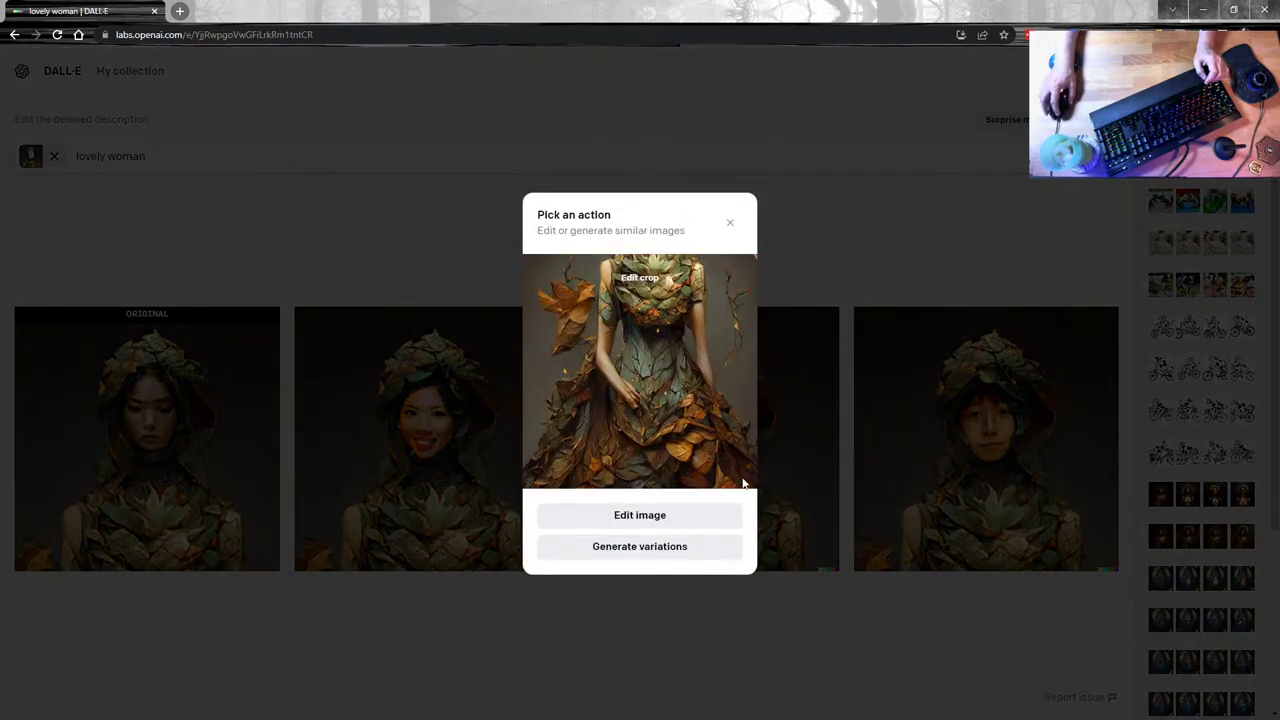
# - Erase the area by the hand and generate edits for 'lovely hand holding a leaf'
pyautogui.click(655, 517)
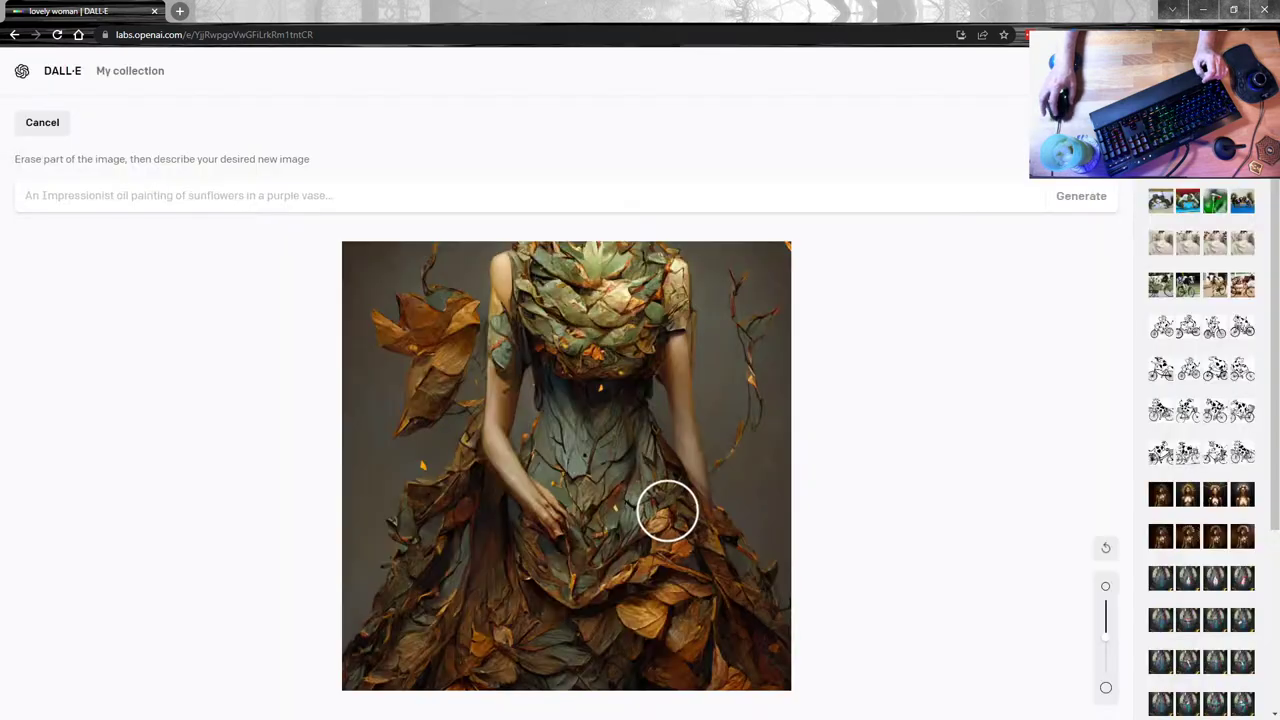
pyautogui.moveTo(575, 525)
pyautogui.mouseDown()
pyautogui.moveTo(537, 488)
pyautogui.moveTo(572, 540)
pyautogui.mouseUp()
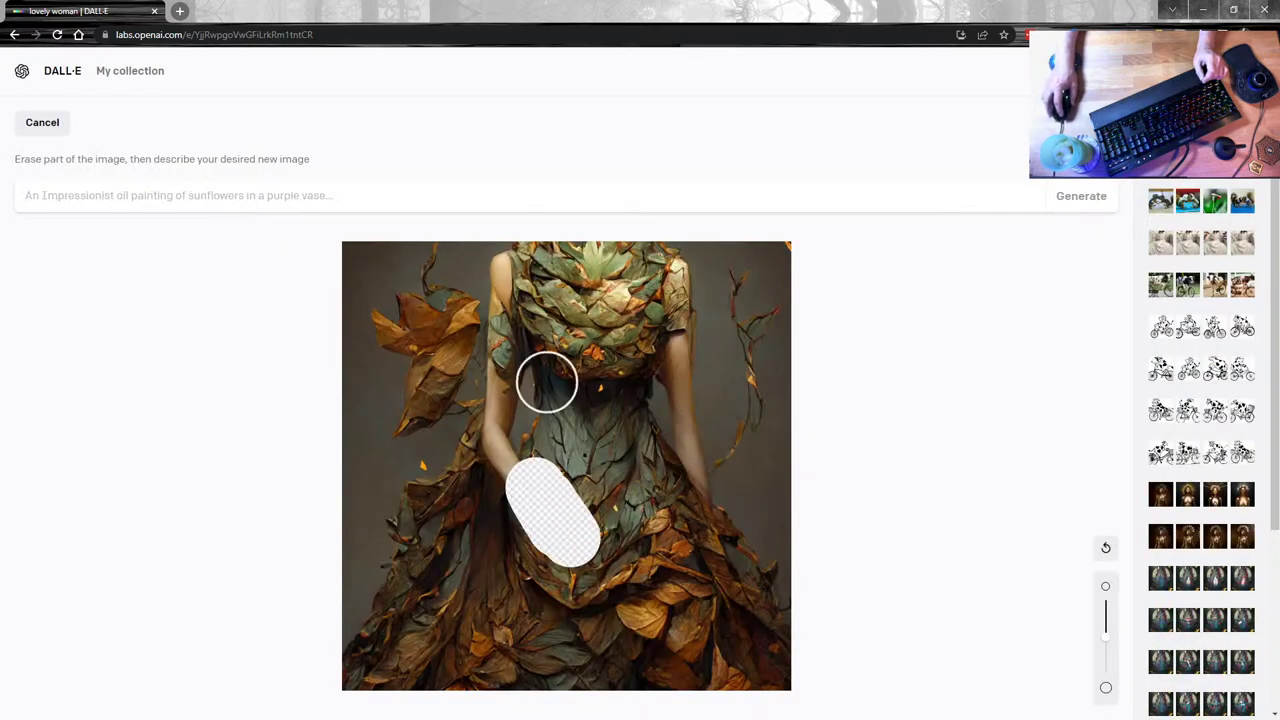
pyautogui.click(470, 208)
pyautogui.write('lovely hand holding a leaf')
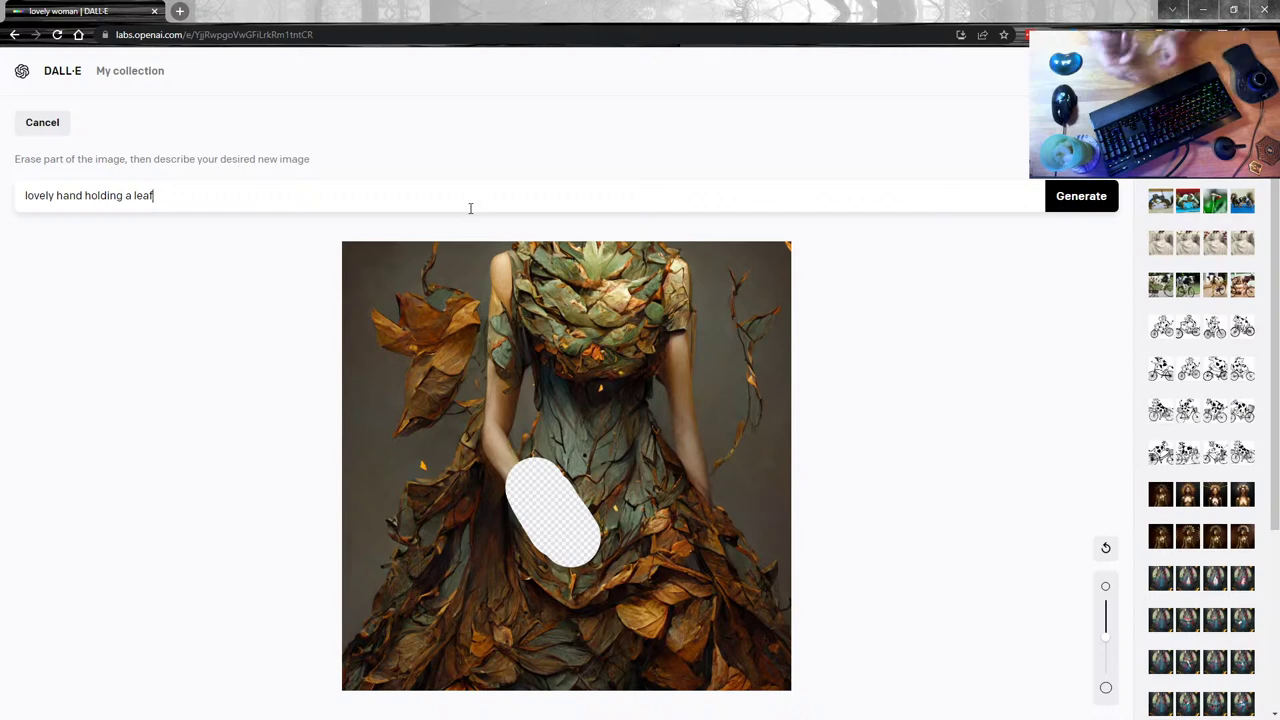
pyautogui.press('Return')
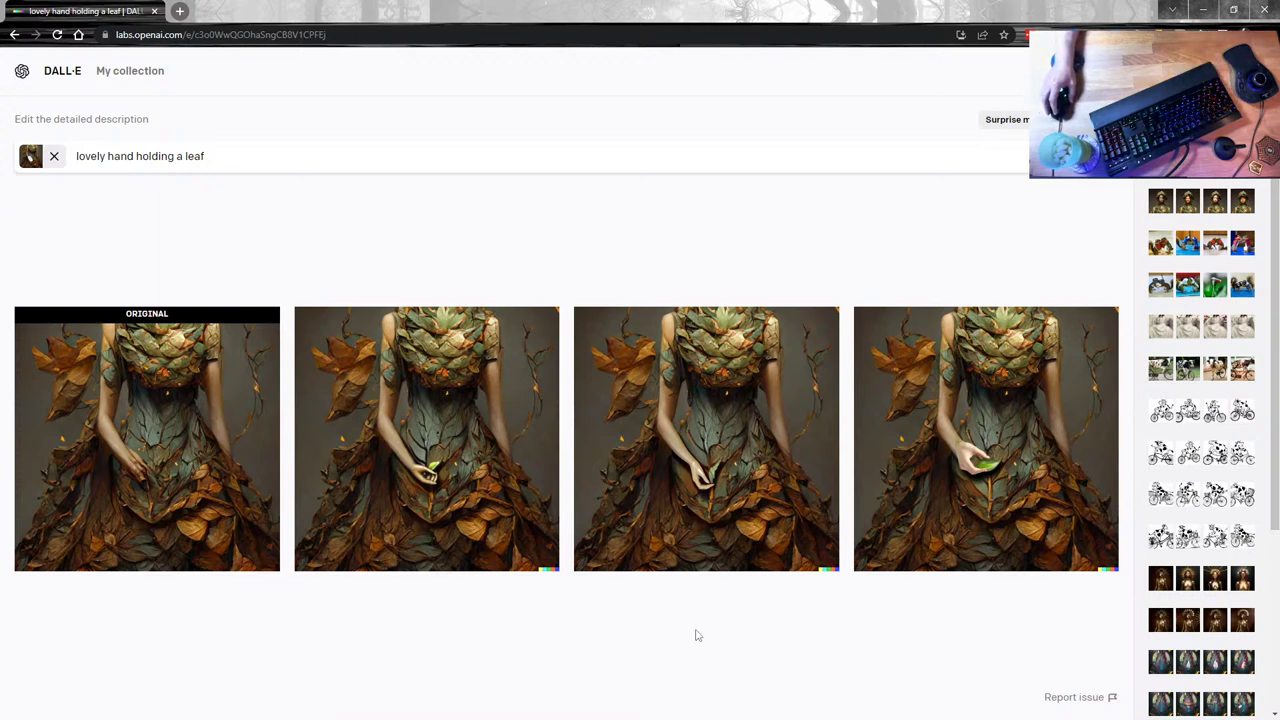
# - Change the prompt to 'lovely hand holding a red autumn leaf, warm colors' and generate again
pyautogui.click(286, 156)
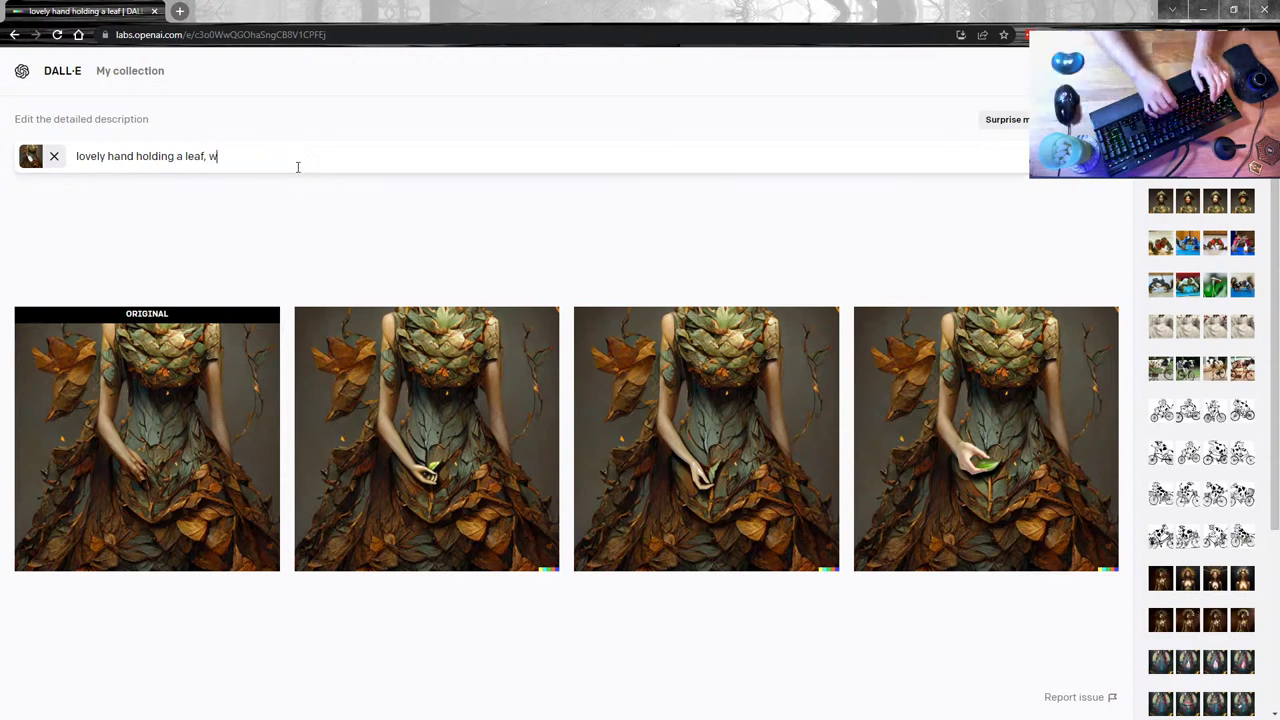
pyautogui.write(', warm colors,')
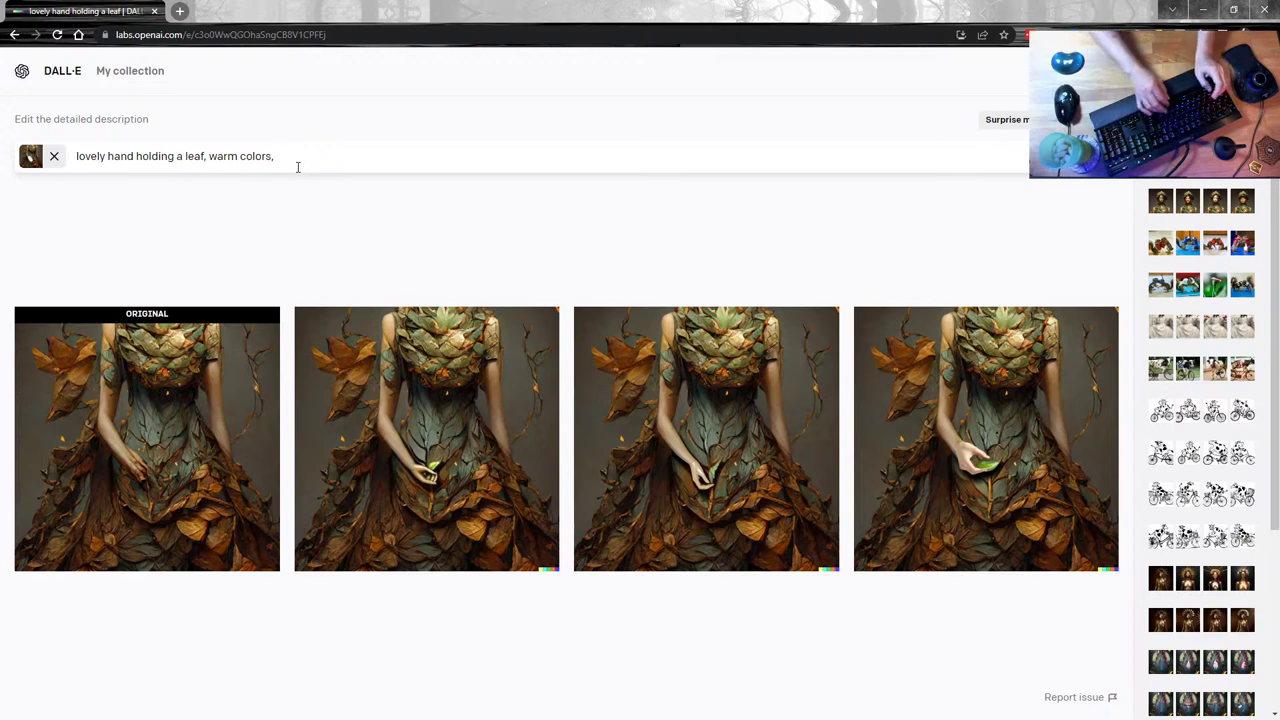
pyautogui.write('red autu')
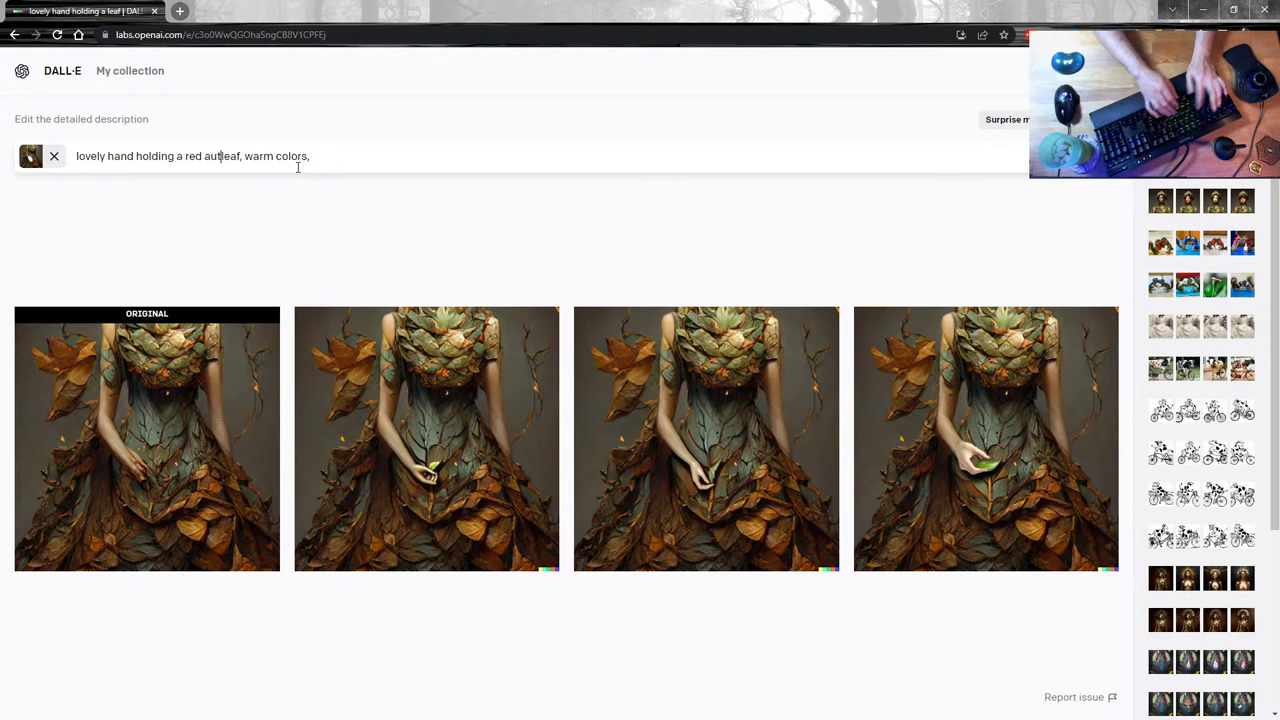
pyautogui.write('mn')
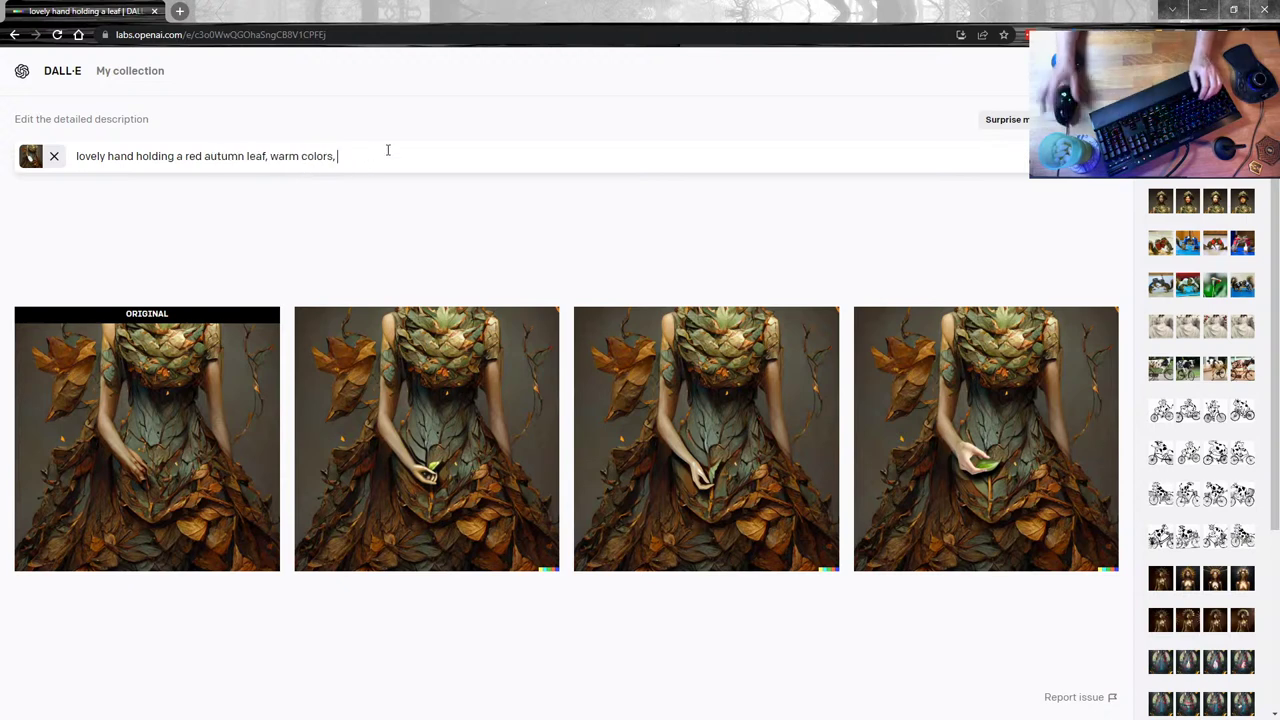
pyautogui.press('Return')
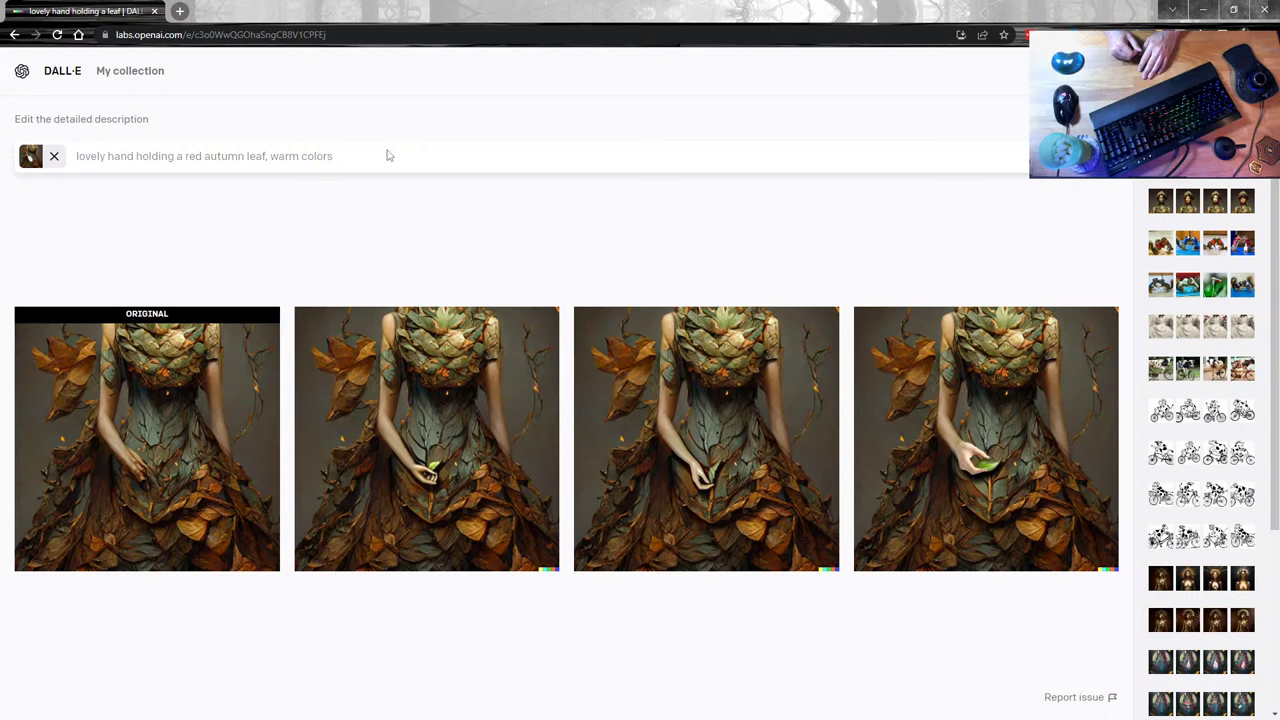
pyautogui.press('Return')
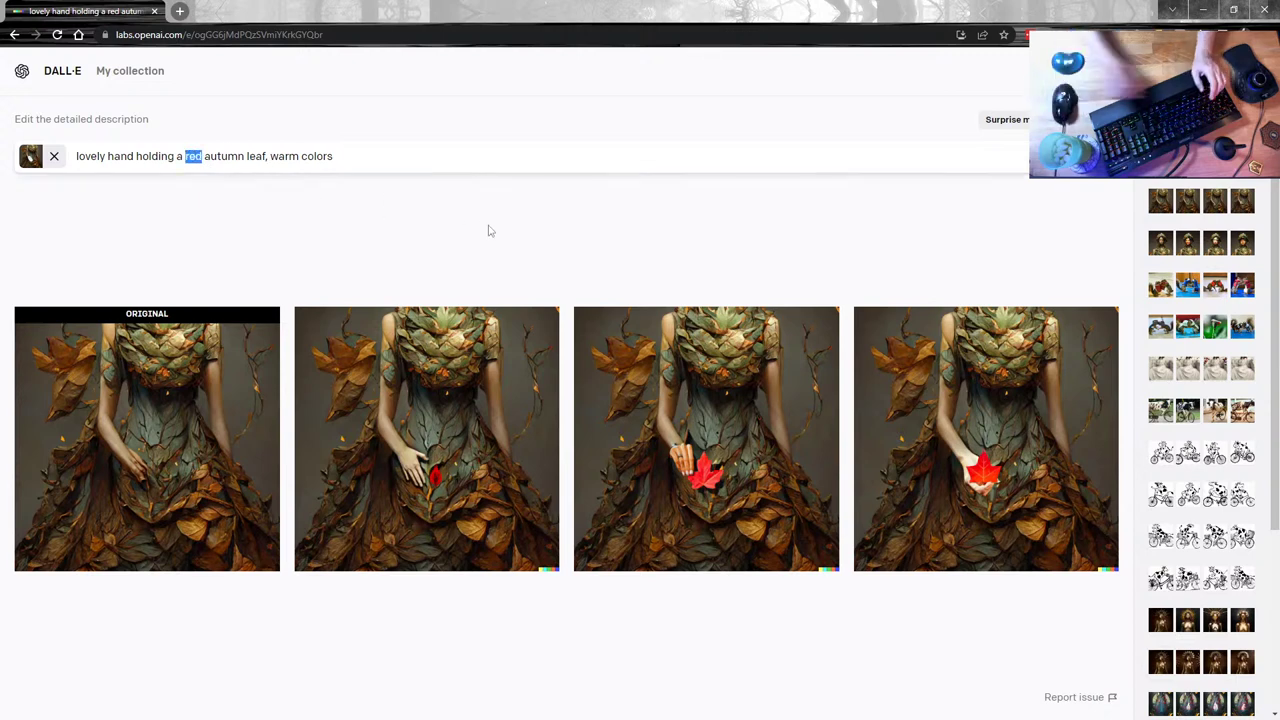
# - Swap 'red' for 'muted orange' in the prompt, regenerate, and open the third result full-size
pyautogui.write('muted')
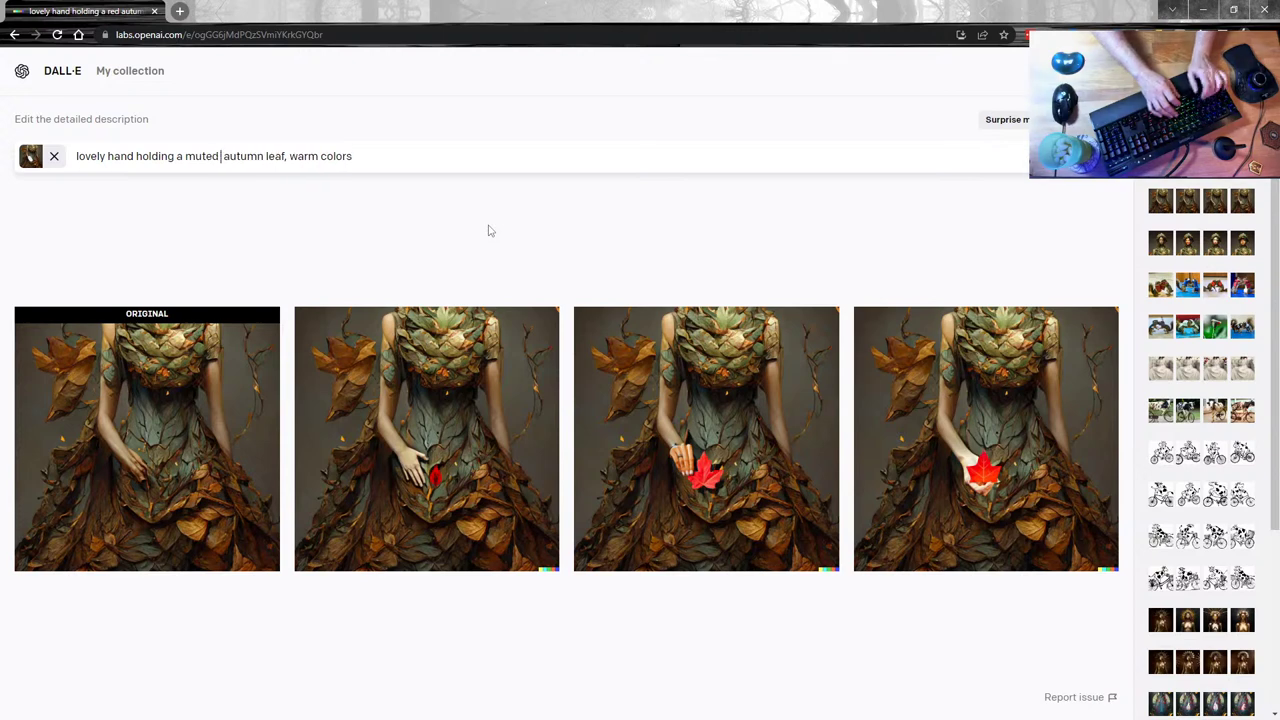
pyautogui.write(' orange')
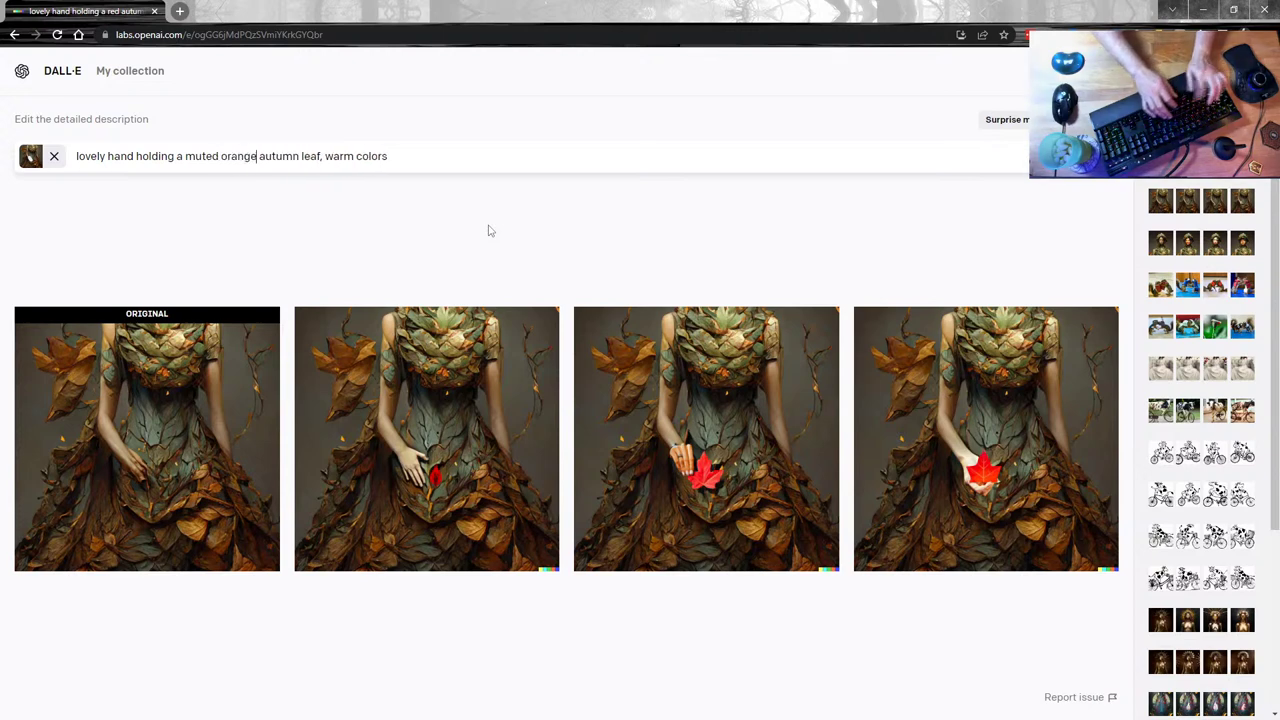
pyautogui.press('Return')
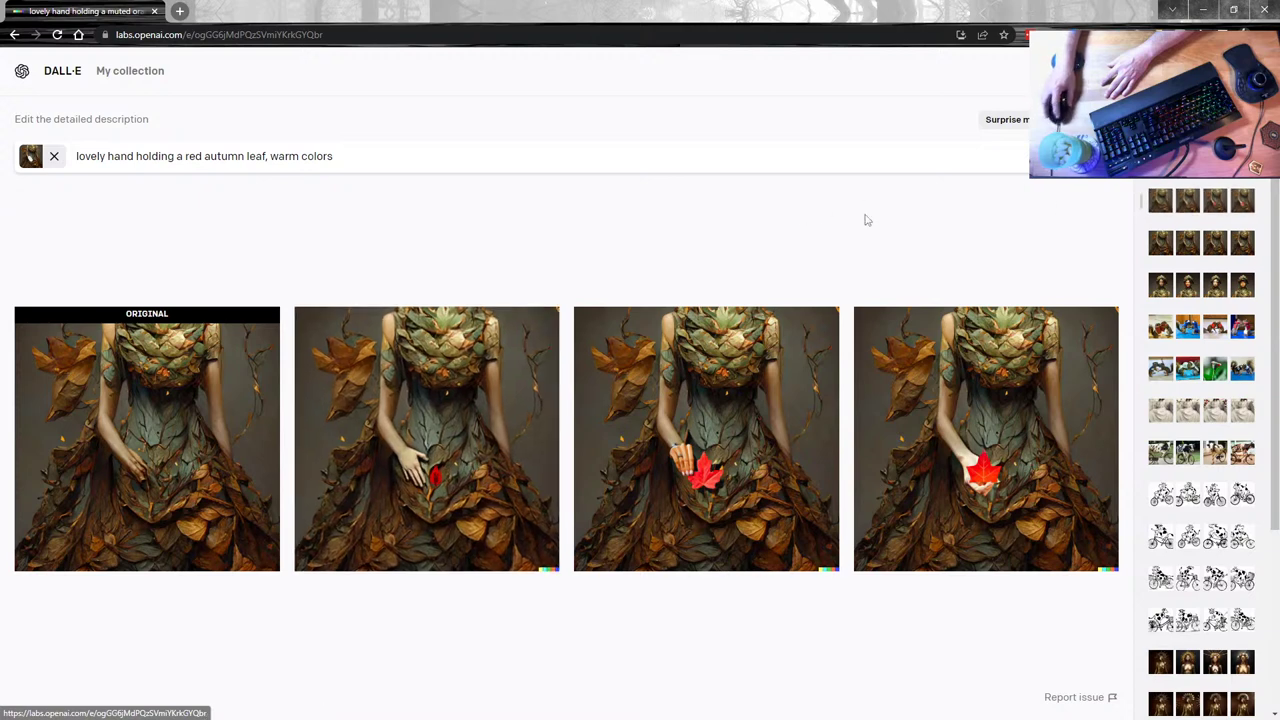
pyautogui.click(1158, 203)
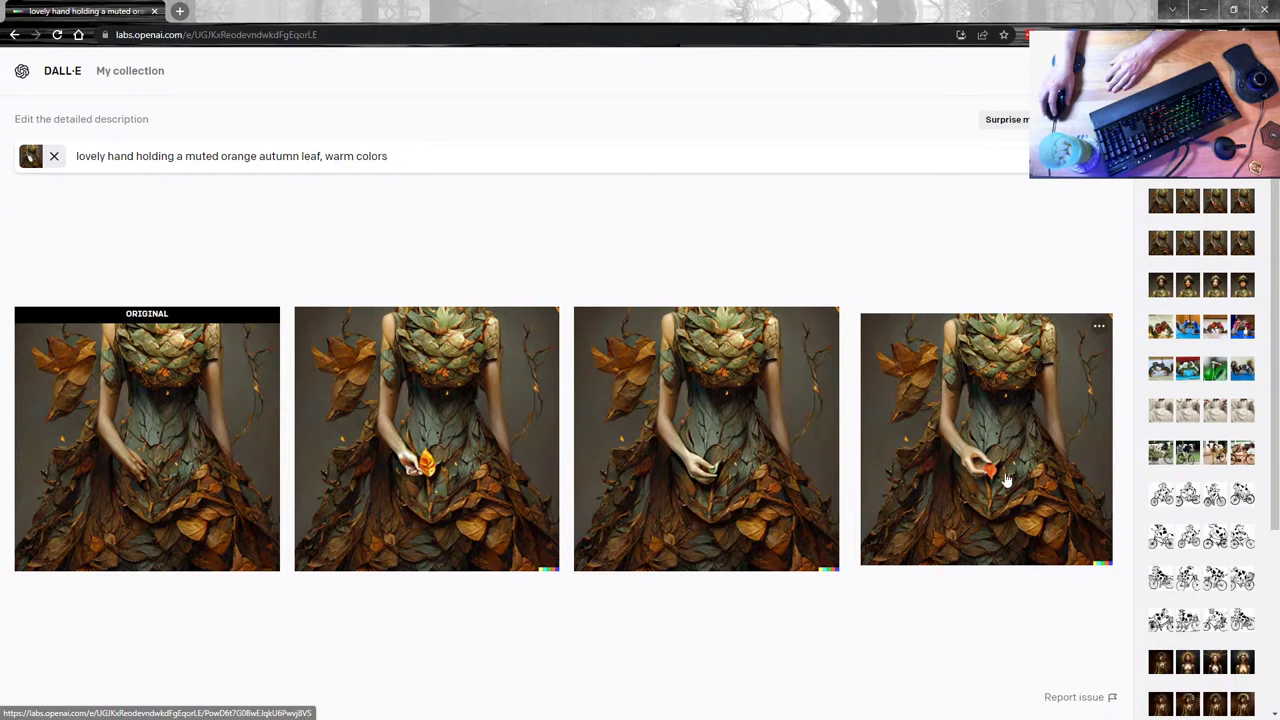
pyautogui.click(733, 440)
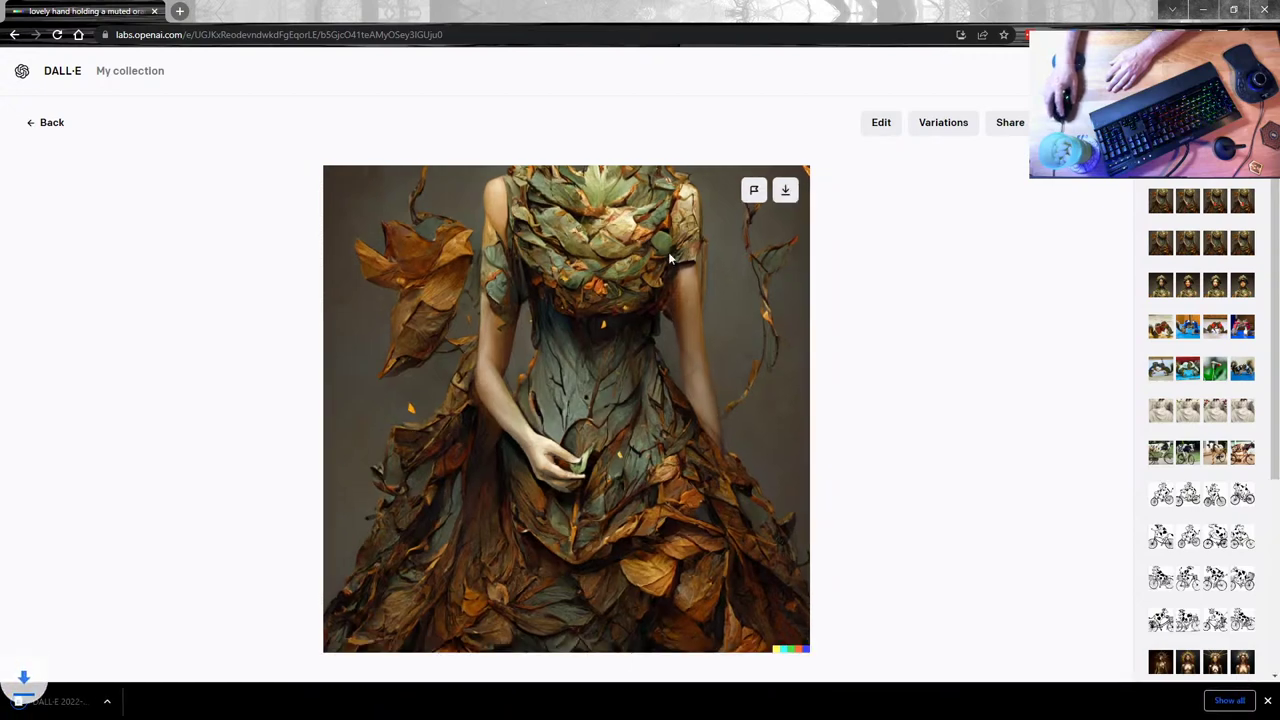
# - Drag the downloaded DALL·E image onto the Photoshop canvas, shifted down about 67 px
pyautogui.moveTo(1060, 10); pyautogui.dragTo(1070, 22)
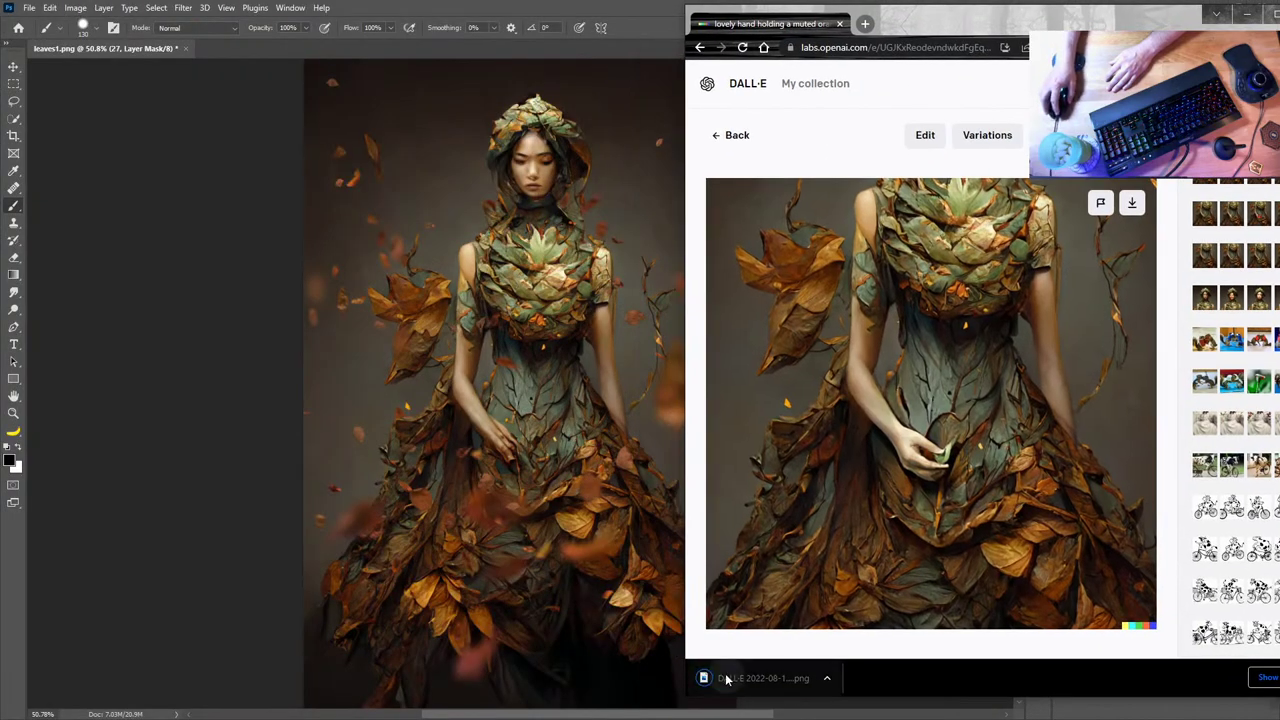
pyautogui.moveTo(723, 677); pyautogui.dragTo(572, 474)
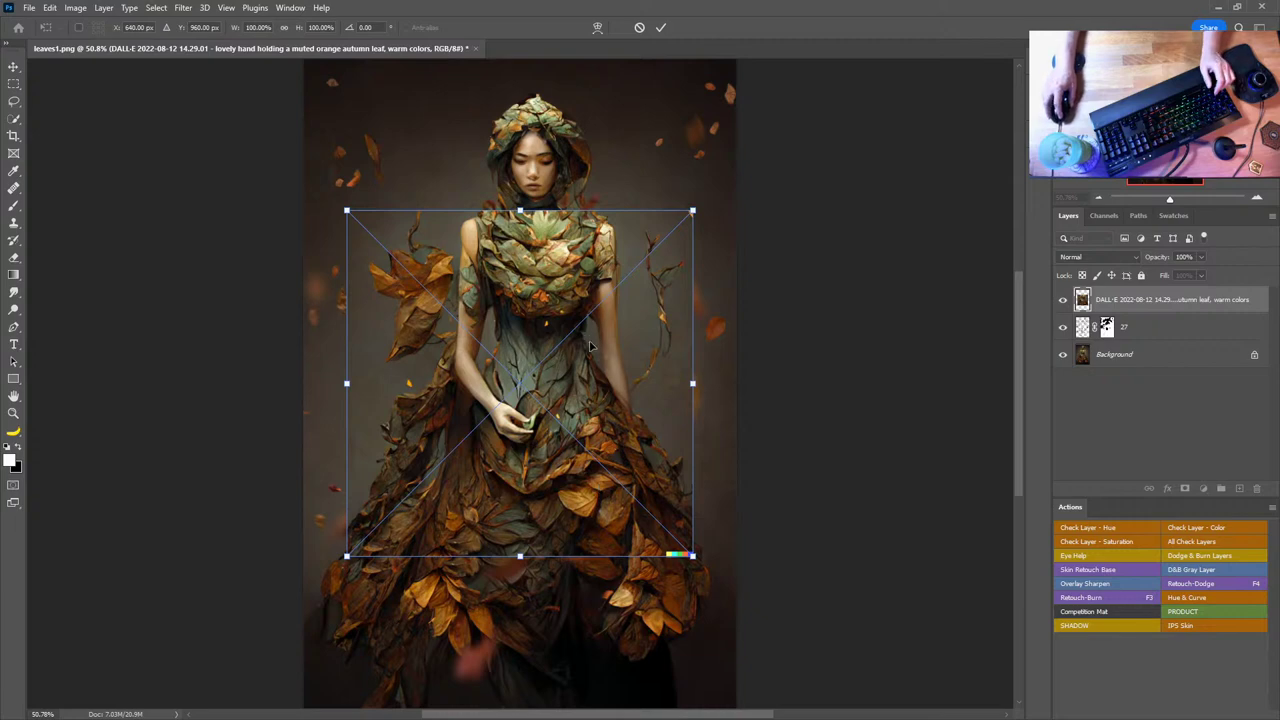
pyautogui.moveTo(590, 345)
pyautogui.mouseDown()
pyautogui.moveTo(570, 417)
pyautogui.moveTo(590, 397)
pyautogui.moveTo(588, 370)
pyautogui.mouseUp()
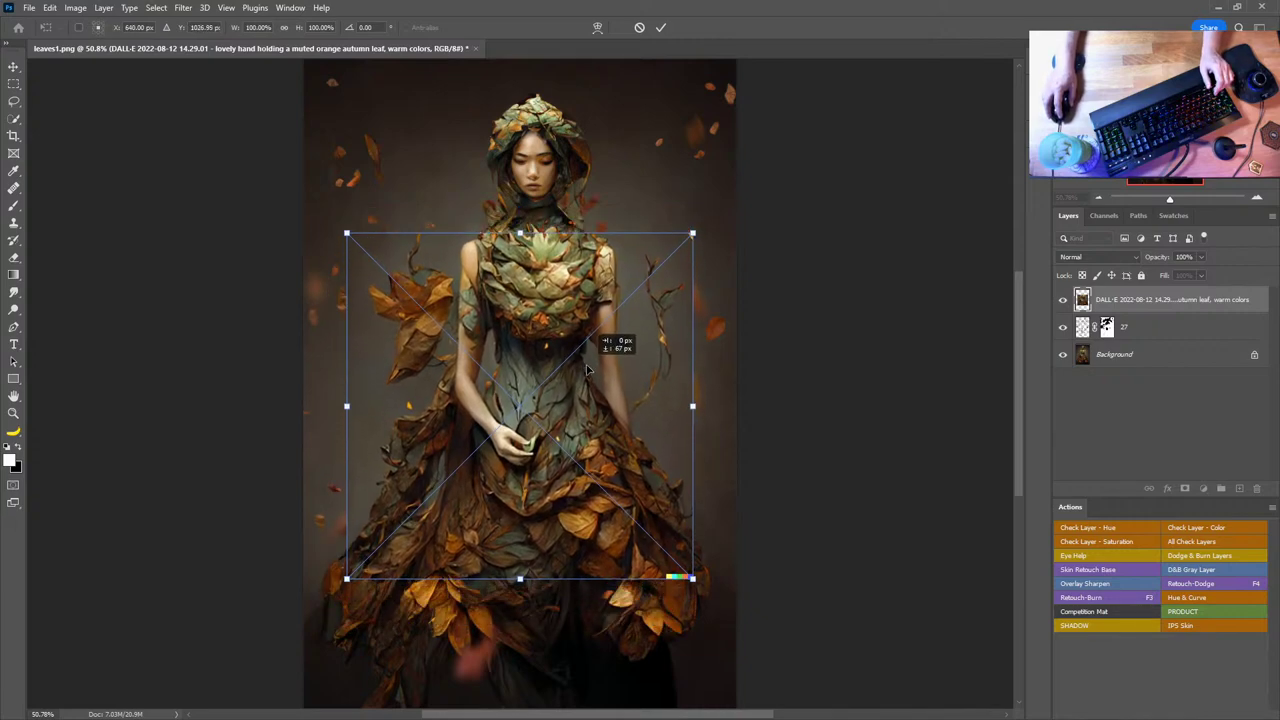
pyautogui.press('Return')
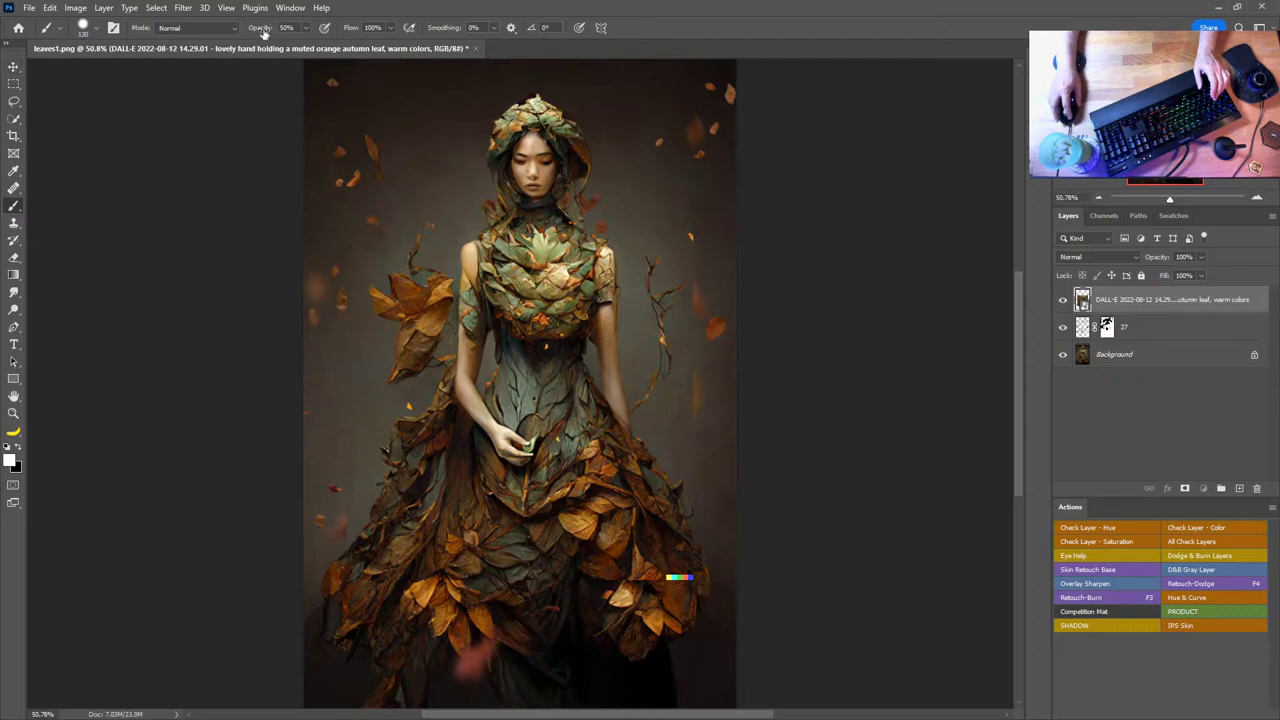
# - Set the new layer to 50% opacity, zoom in to align it, then fit the image on screen
pyautogui.click(15, 68)
pyautogui.press('5')
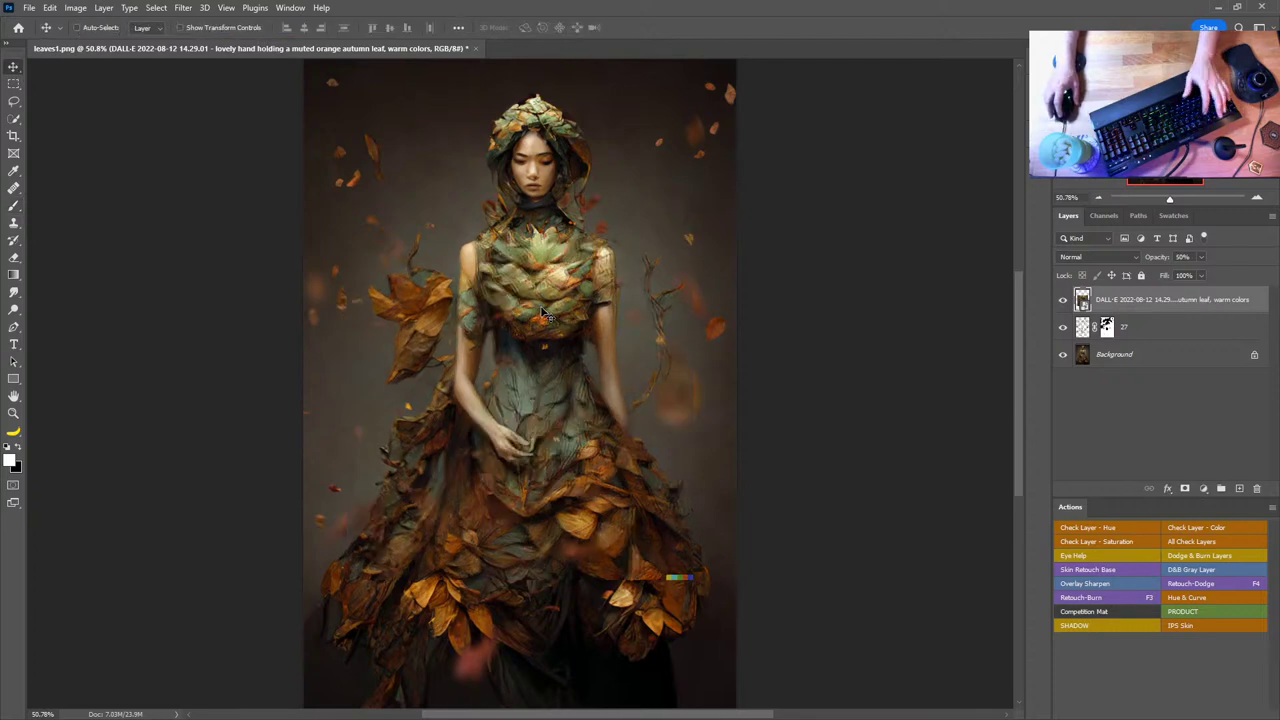
pyautogui.press('z')
pyautogui.moveTo(639, 370); pyautogui.dragTo(575, 374)
pyautogui.press('v')
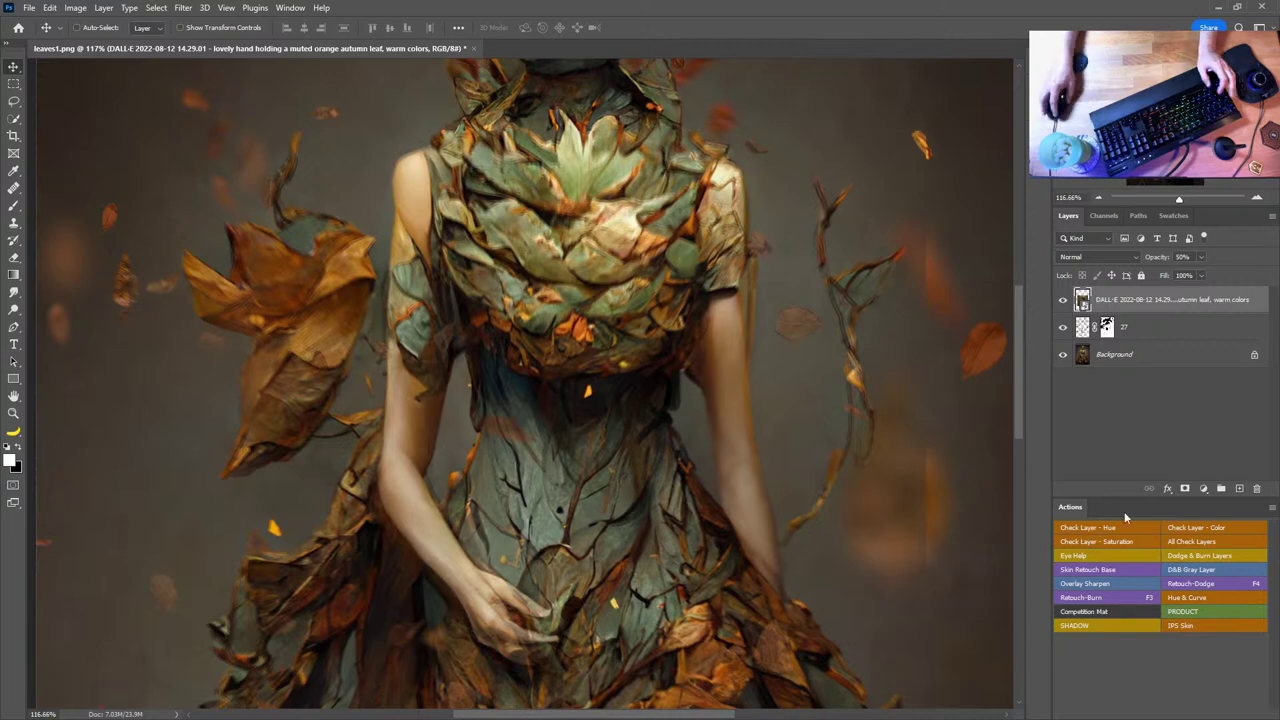
pyautogui.doubleClick(14, 396)
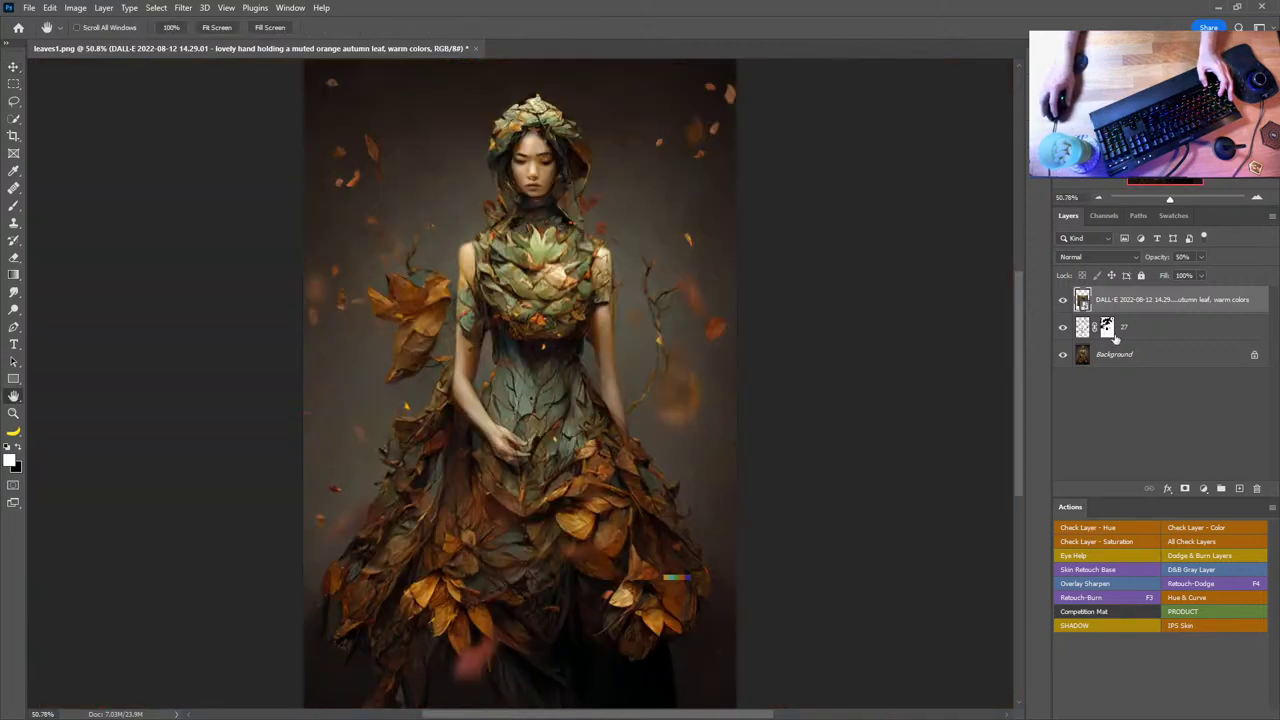
# - Add an inverted mask to the DALL·E layer and paint white to reveal the hands and leaf
pyautogui.keyDown('alt'); pyautogui.click(1185, 488); pyautogui.keyUp('alt')
pyautogui.press('b')
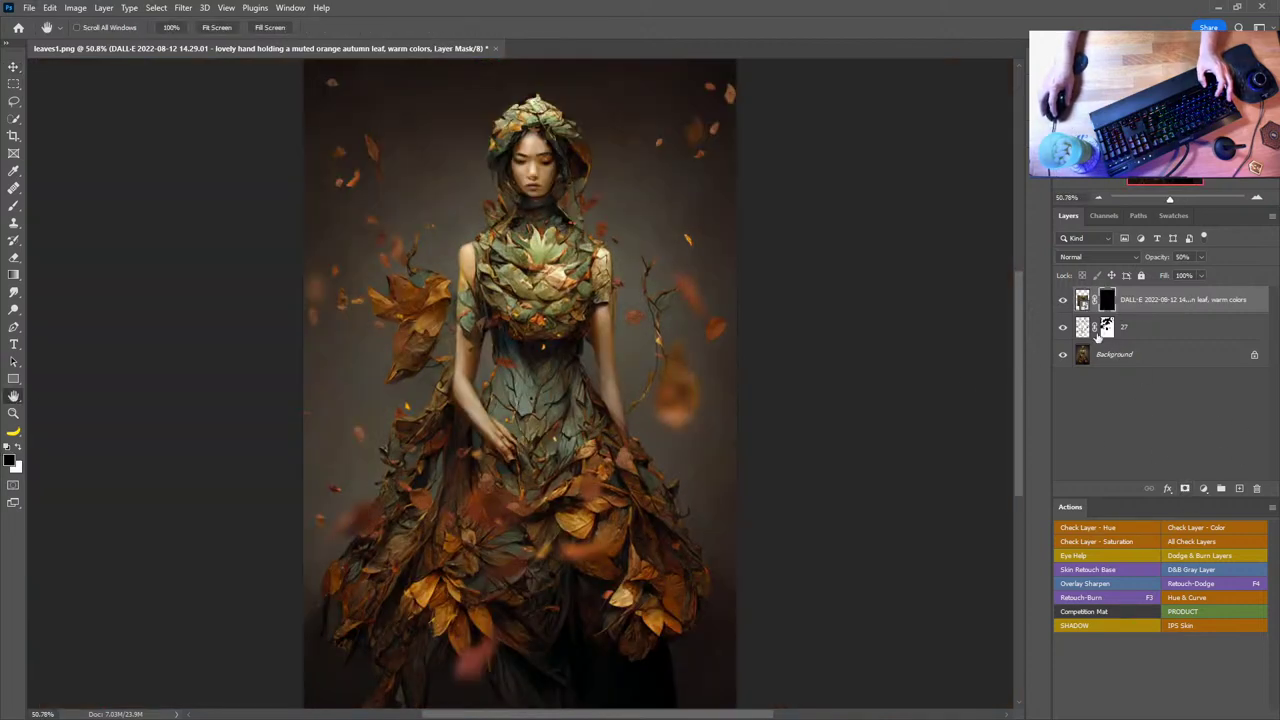
pyautogui.press('x')
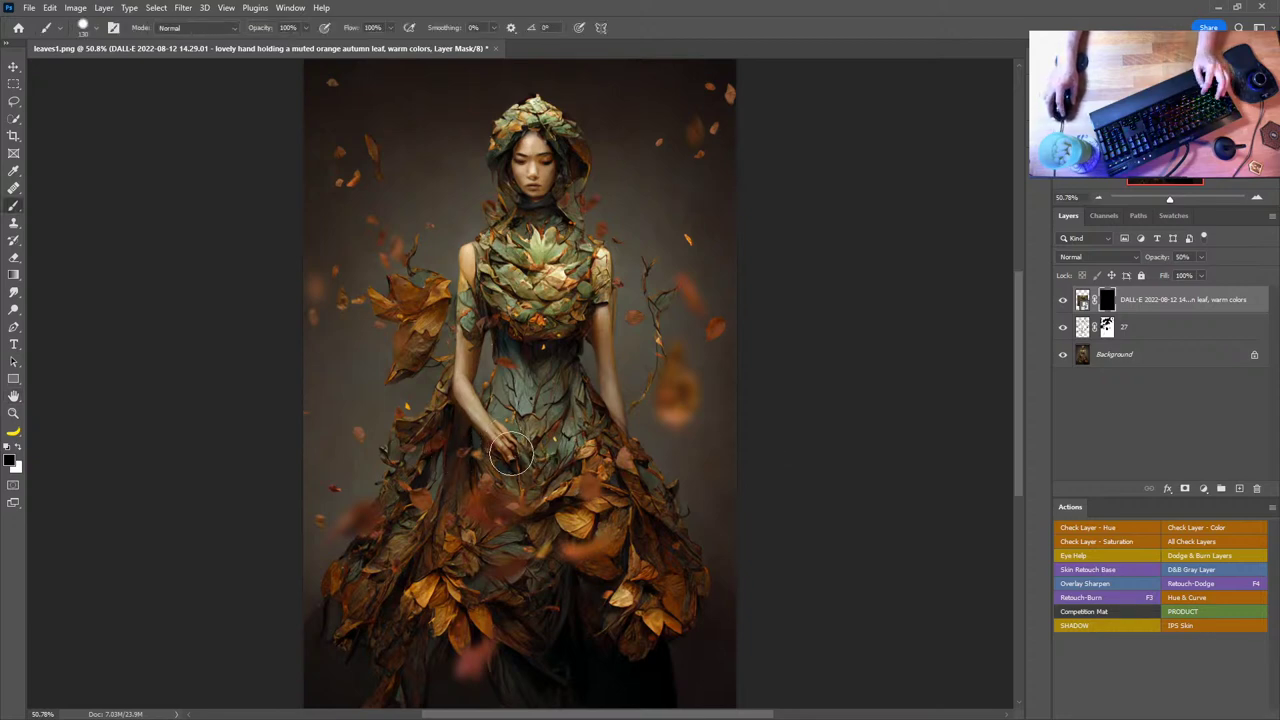
pyautogui.press('x')
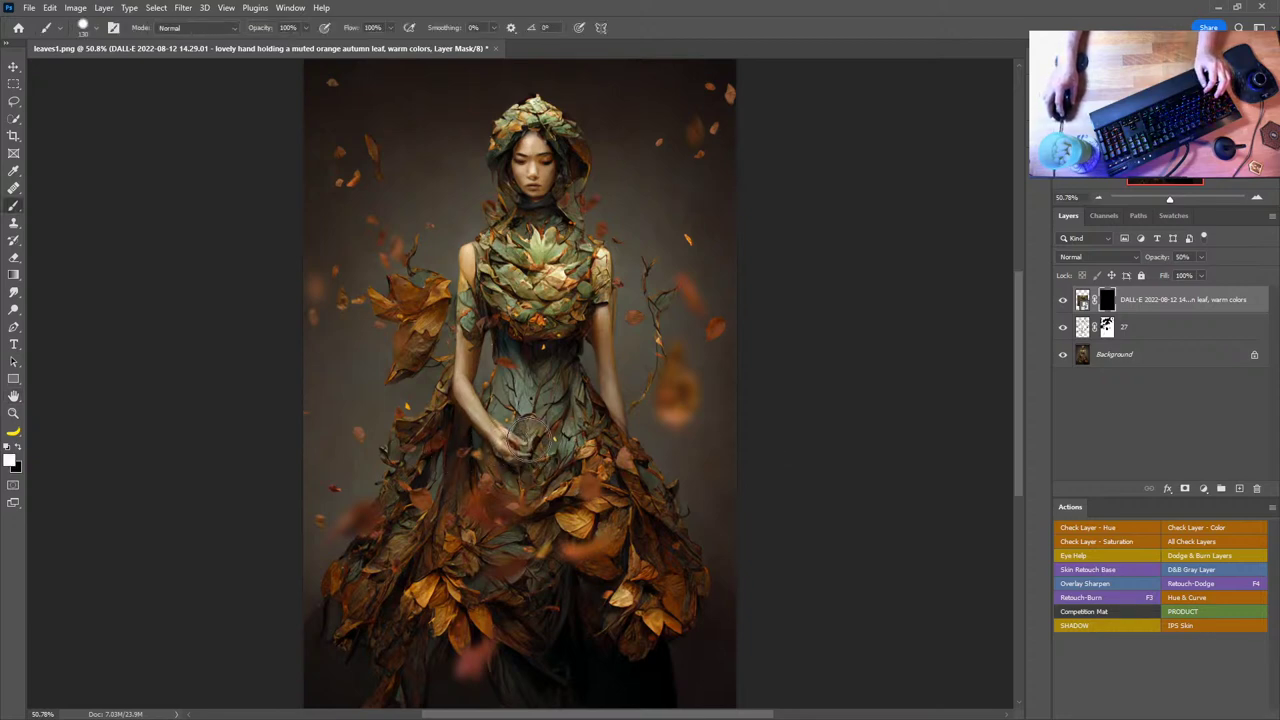
pyautogui.moveTo(500, 430)
pyautogui.mouseDown()
pyautogui.moveTo(462, 418)
pyautogui.moveTo(568, 432)
pyautogui.mouseUp()
# - Zoom in on the hands and set the DALL·E layer opacity to 100%
pyautogui.press('z')
pyautogui.press('b')
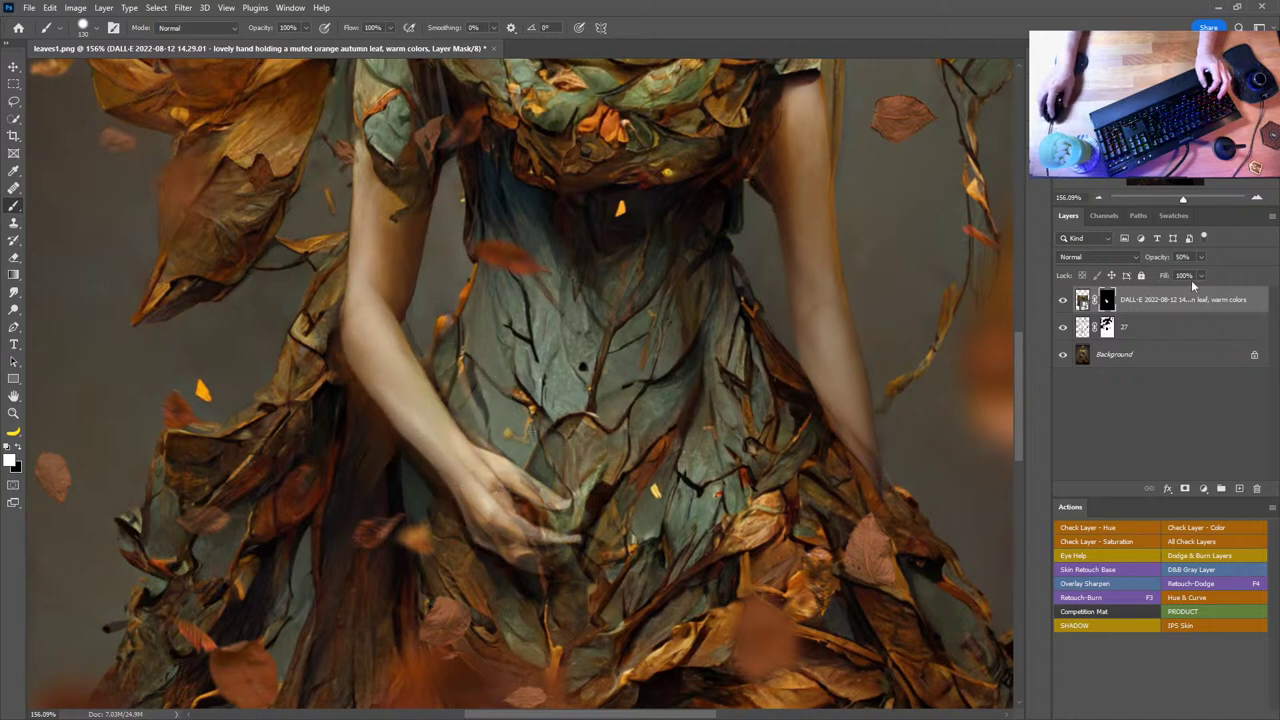
pyautogui.moveTo(1154, 259); pyautogui.dragTo(1204, 259)
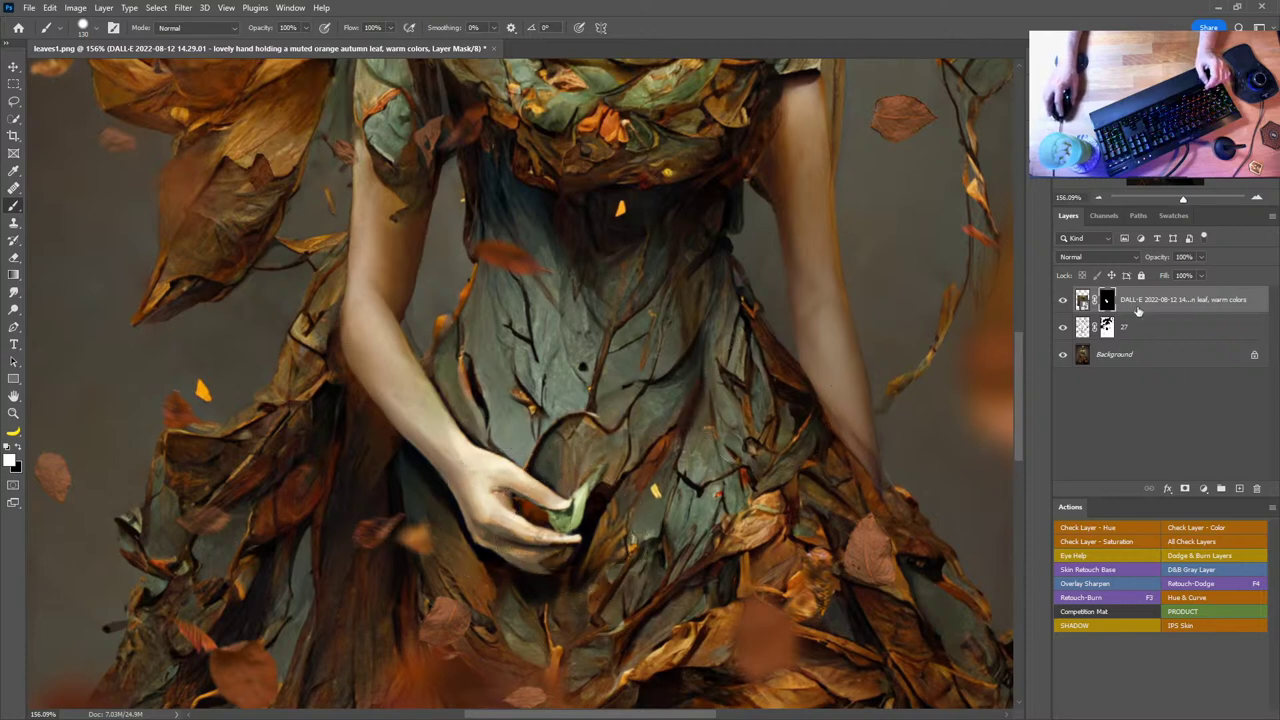
pyautogui.click(1203, 488)
# - Add a Hue/Saturation adjustment clipped to the DALL·E layer: Hue -6, Saturation +27, Lightness -19
pyautogui.click(1222, 362)
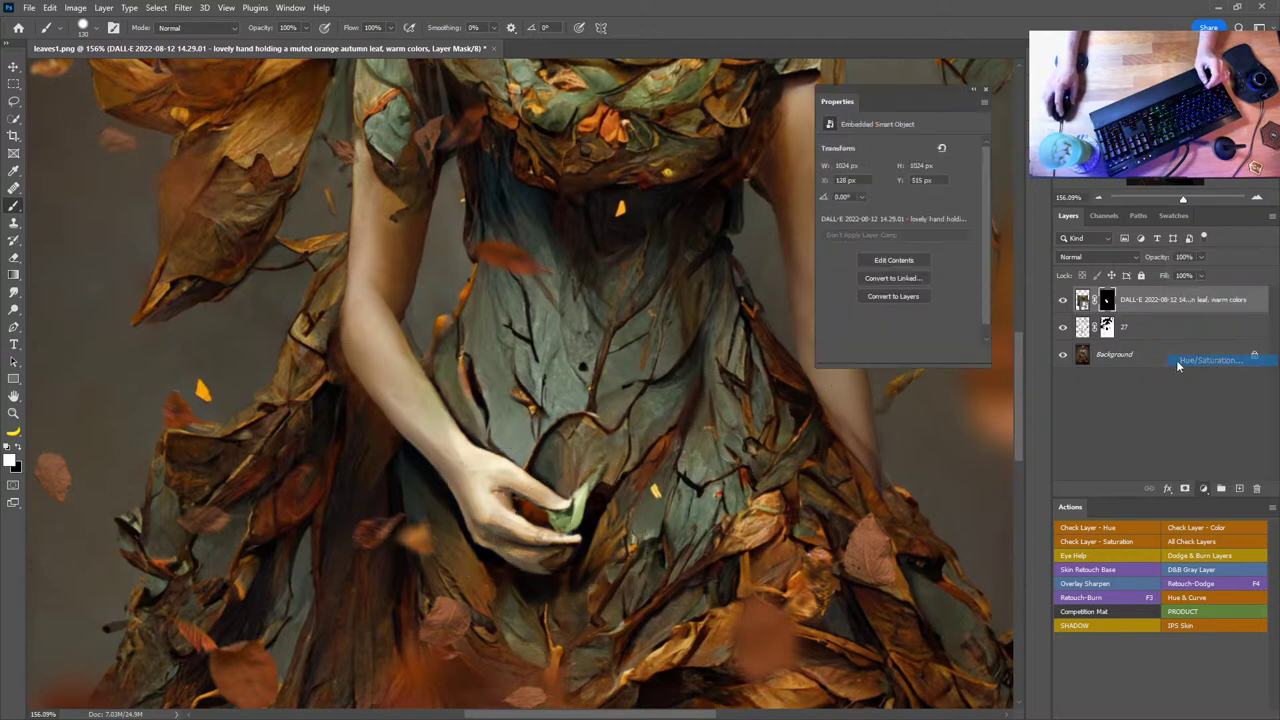
pyautogui.click(889, 354)
pyautogui.moveTo(898, 203)
pyautogui.mouseDown()
pyautogui.moveTo(880, 203)
pyautogui.moveTo(898, 205)
pyautogui.mouseUp()
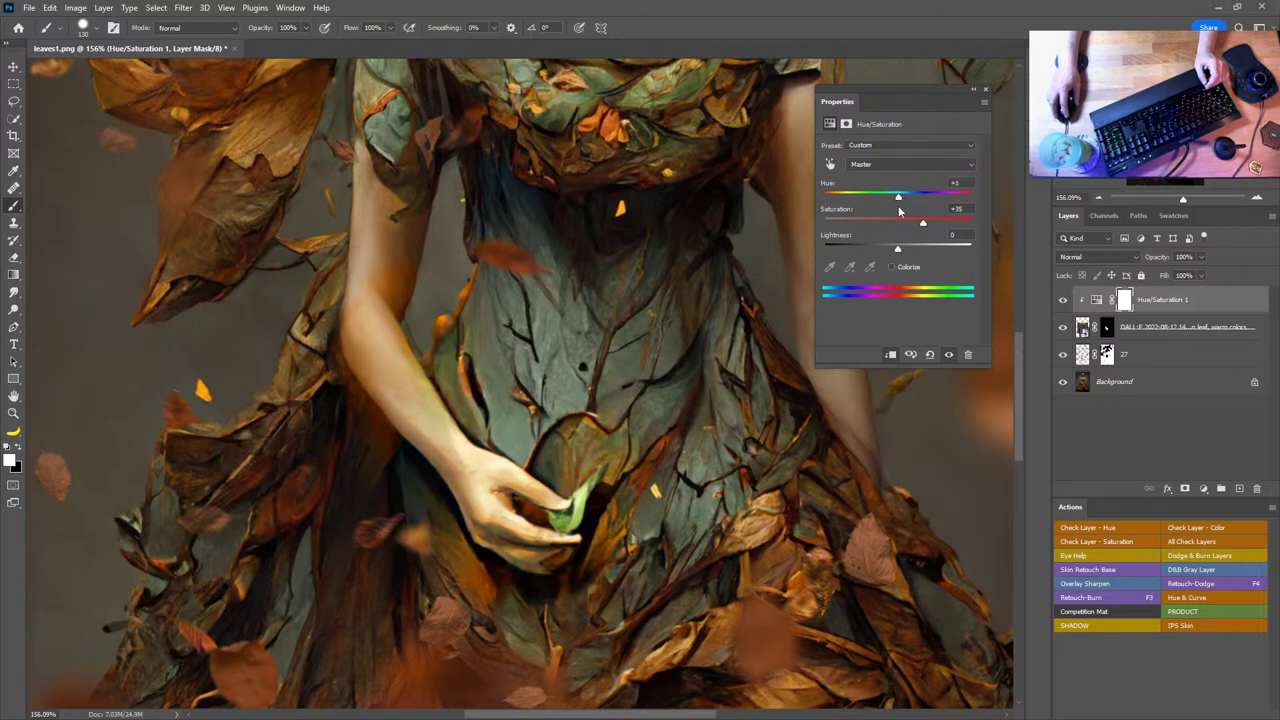
pyautogui.moveTo(906, 249); pyautogui.dragTo(885, 252)
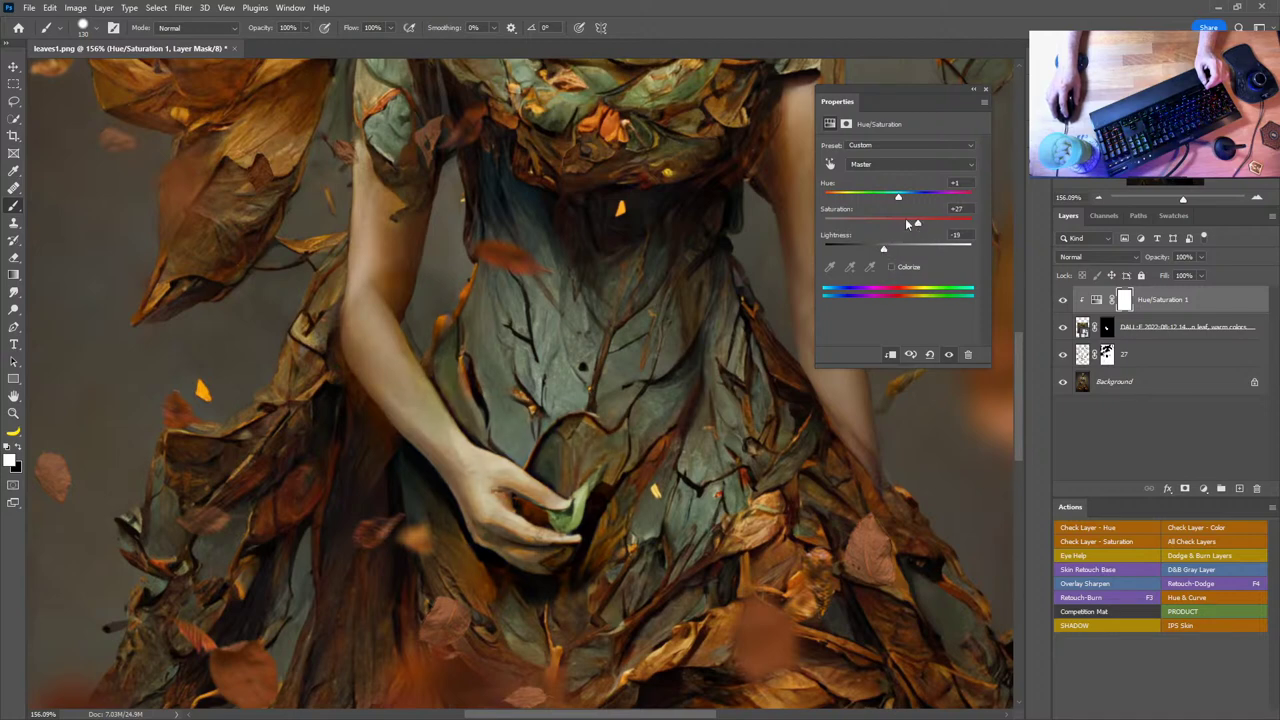
pyautogui.moveTo(898, 201); pyautogui.dragTo(894, 203)
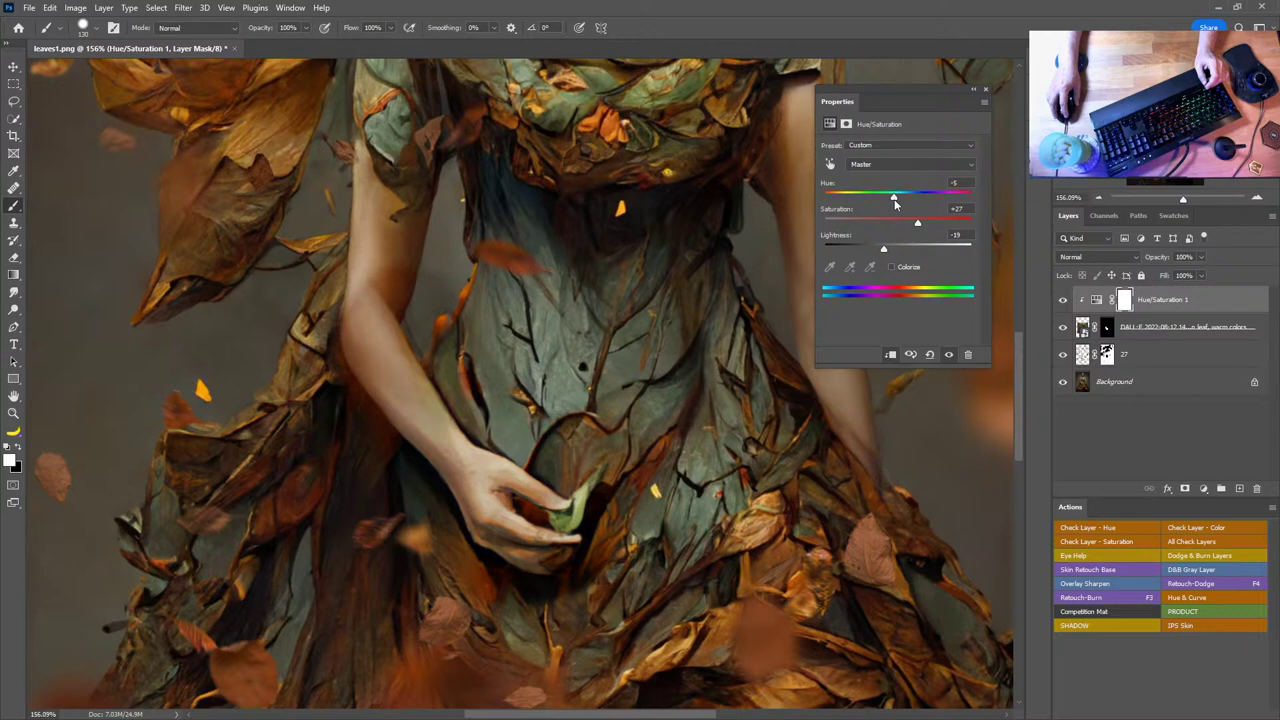
pyautogui.click(985, 91)
# - Target the DALL·E layer's mask with a smaller brush set to paint black
pyautogui.click(1109, 328)
pyautogui.moveTo(571, 414); pyautogui.dragTo(540, 410)
pyautogui.press('x')
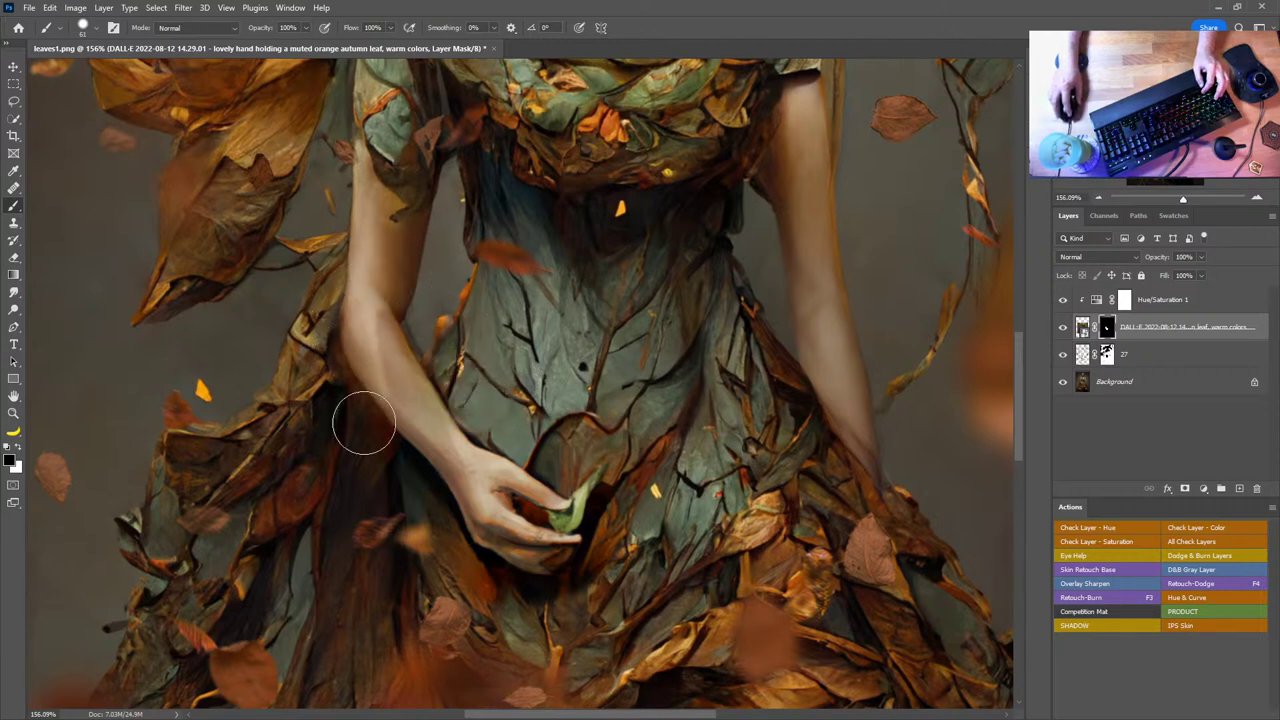
# - Refine the hand-and-leaf mask with fine black and white brushwork, then fit the image on screen
pyautogui.moveTo(427, 327)
pyautogui.mouseDown()
pyautogui.moveTo(440, 326)
pyautogui.moveTo(420, 328)
pyautogui.mouseUp()
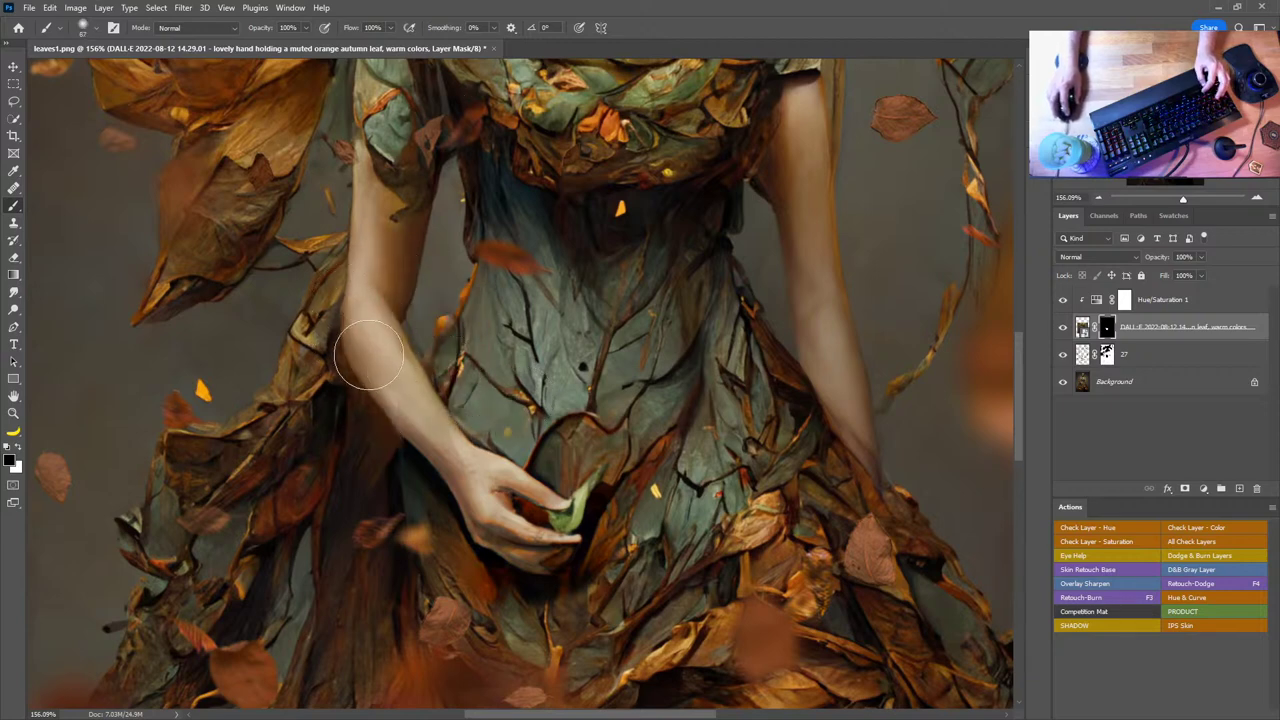
pyautogui.moveTo(530, 612); pyautogui.dragTo(500, 612)
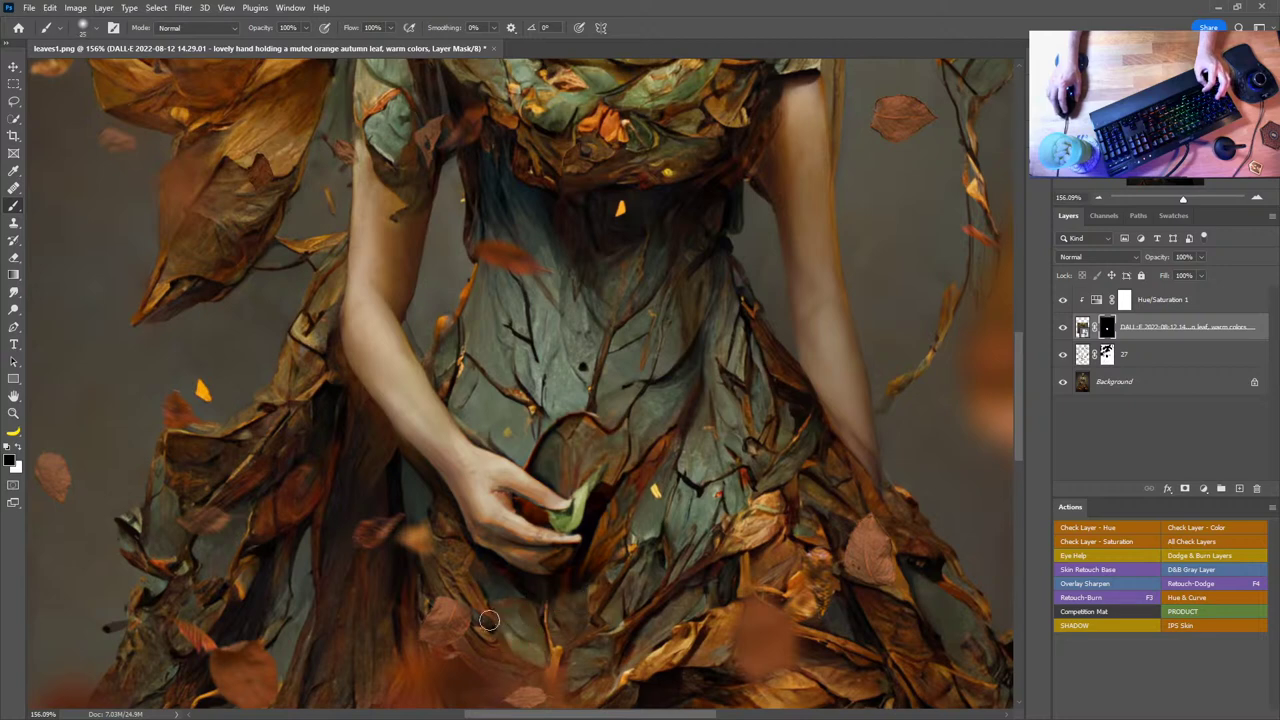
pyautogui.press('x')
pyautogui.moveTo(514, 517); pyautogui.dragTo(526, 517)
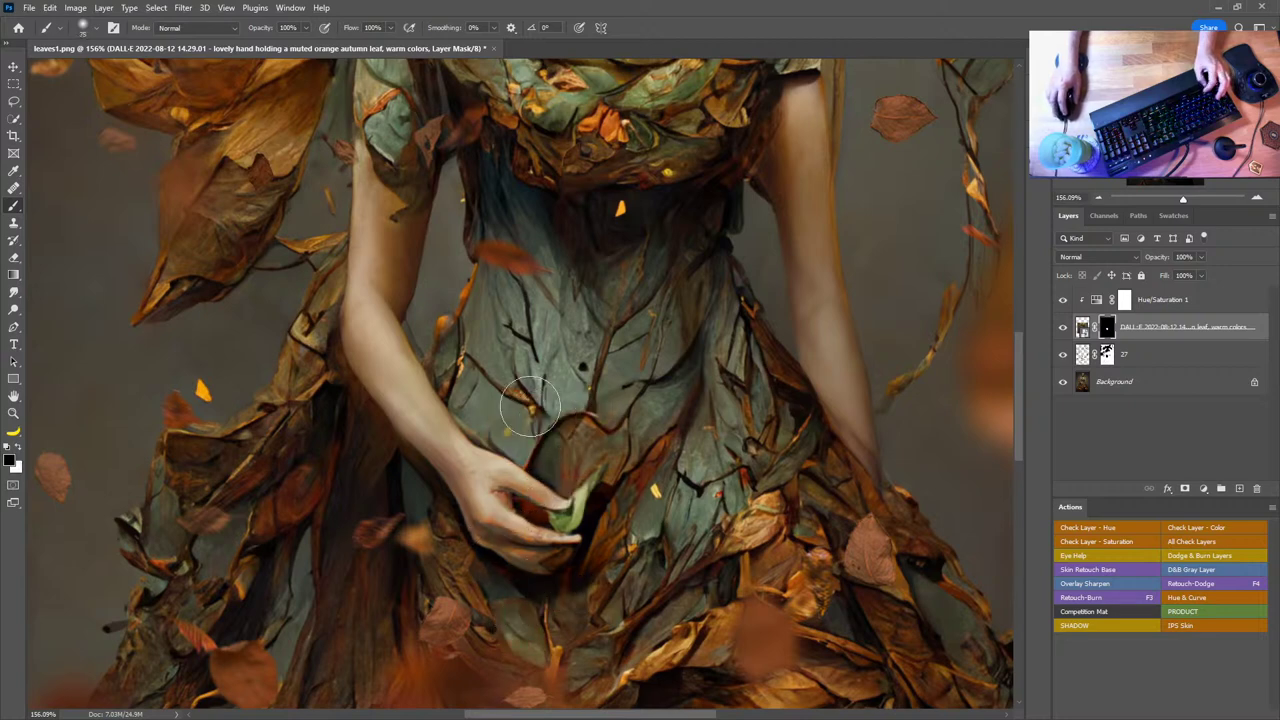
pyautogui.moveTo(535, 430)
pyautogui.mouseDown()
pyautogui.moveTo(589, 438)
pyautogui.moveTo(560, 454)
pyautogui.moveTo(484, 390)
pyautogui.moveTo(482, 353)
pyautogui.moveTo(464, 335)
pyautogui.moveTo(470, 316)
pyautogui.moveTo(488, 381)
pyautogui.moveTo(481, 302)
pyautogui.moveTo(458, 277)
pyautogui.moveTo(436, 321)
pyautogui.moveTo(470, 352)
pyautogui.moveTo(459, 310)
pyautogui.moveTo(487, 377)
pyautogui.moveTo(521, 412)
pyautogui.moveTo(500, 406)
pyautogui.moveTo(571, 443)
pyautogui.mouseUp()
pyautogui.press('x')
pyautogui.keyDown('alt'); pyautogui.rightClick(564, 444); pyautogui.keyUp('alt')
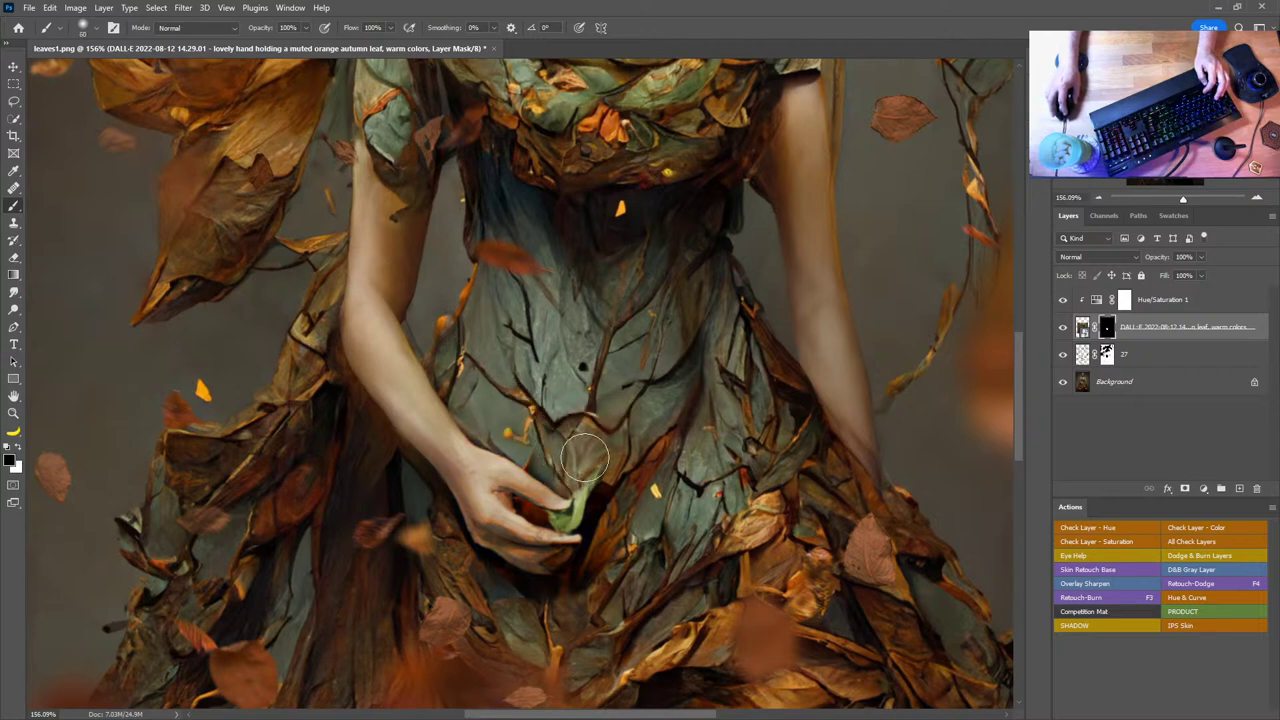
pyautogui.keyDown('alt'); pyautogui.rightClick(567, 456); pyautogui.keyUp('alt')
pyautogui.press('x')
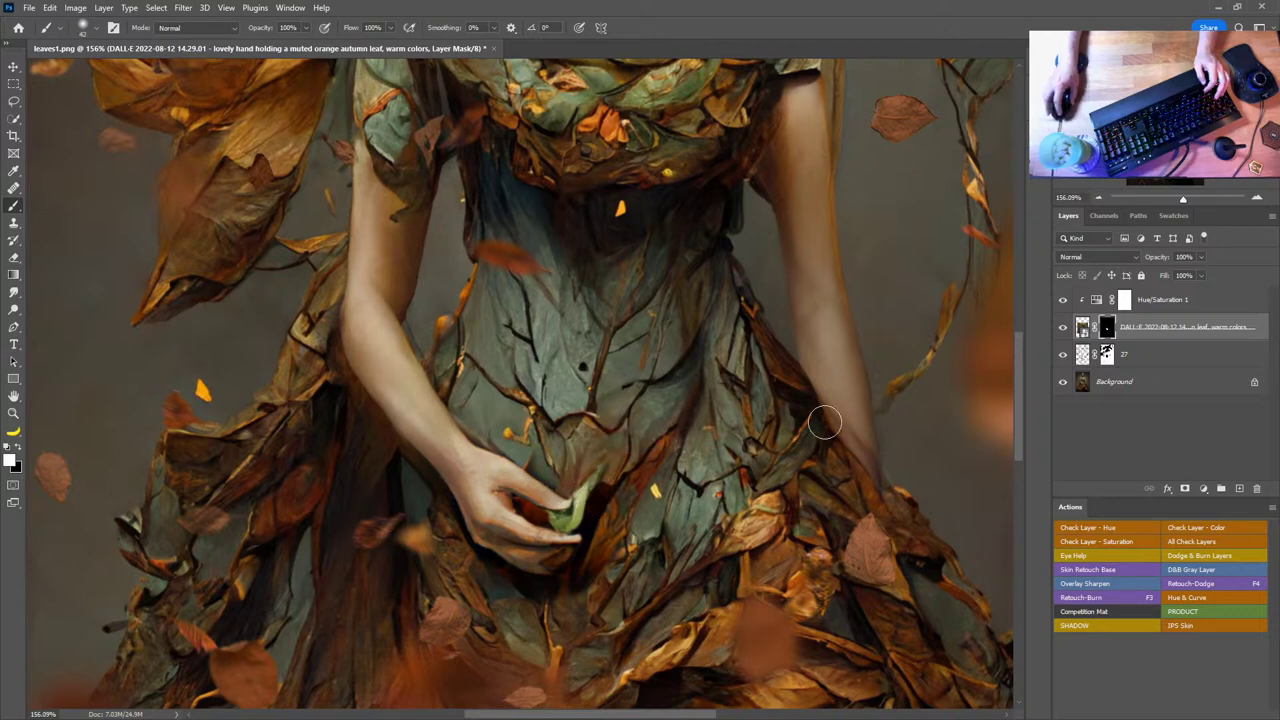
pyautogui.doubleClick(14, 396)
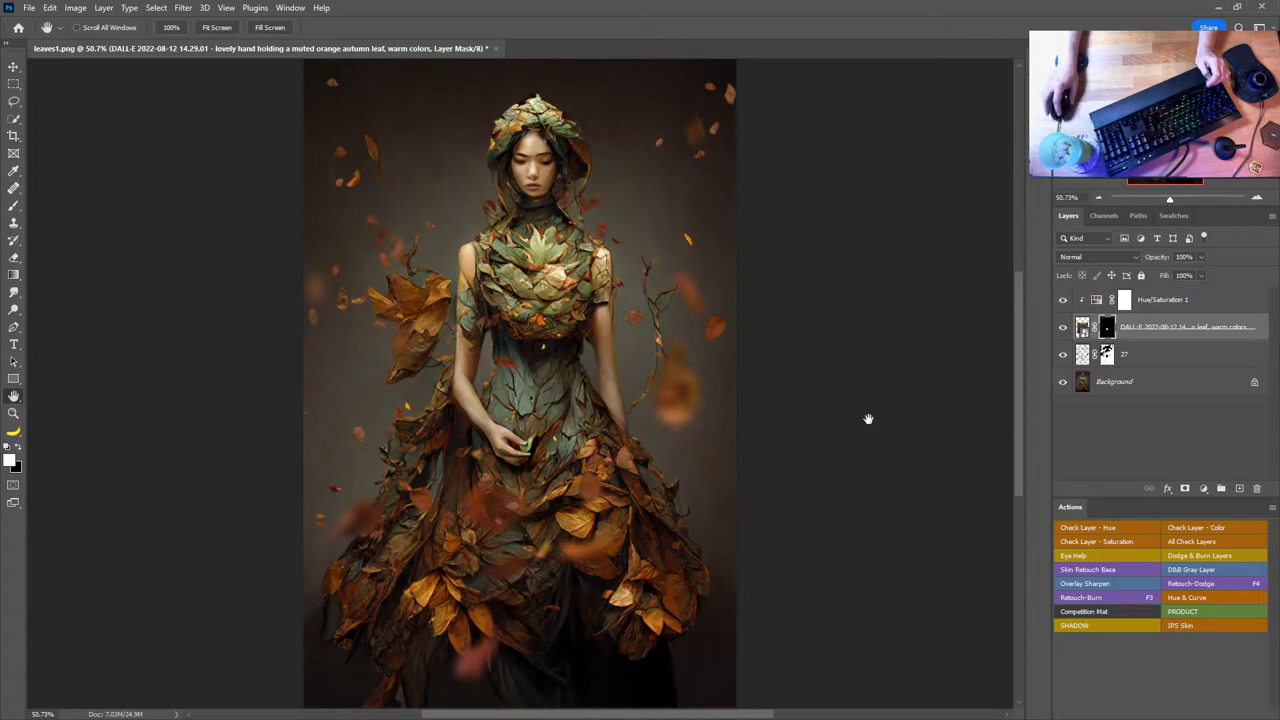
# - Retune Hue/Saturation 1 to Hue +2, Saturation +36 and Lightness -29
pyautogui.doubleClick(1100, 305)
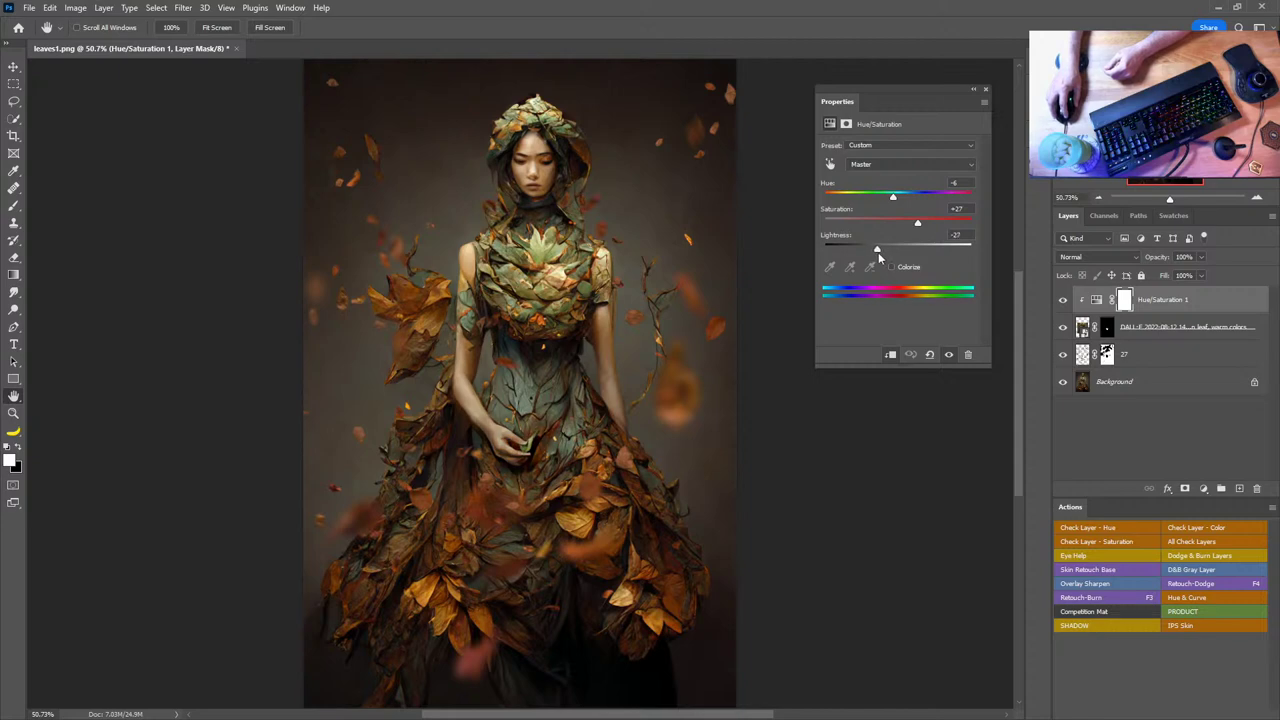
pyautogui.moveTo(878, 252); pyautogui.dragTo(876, 252)
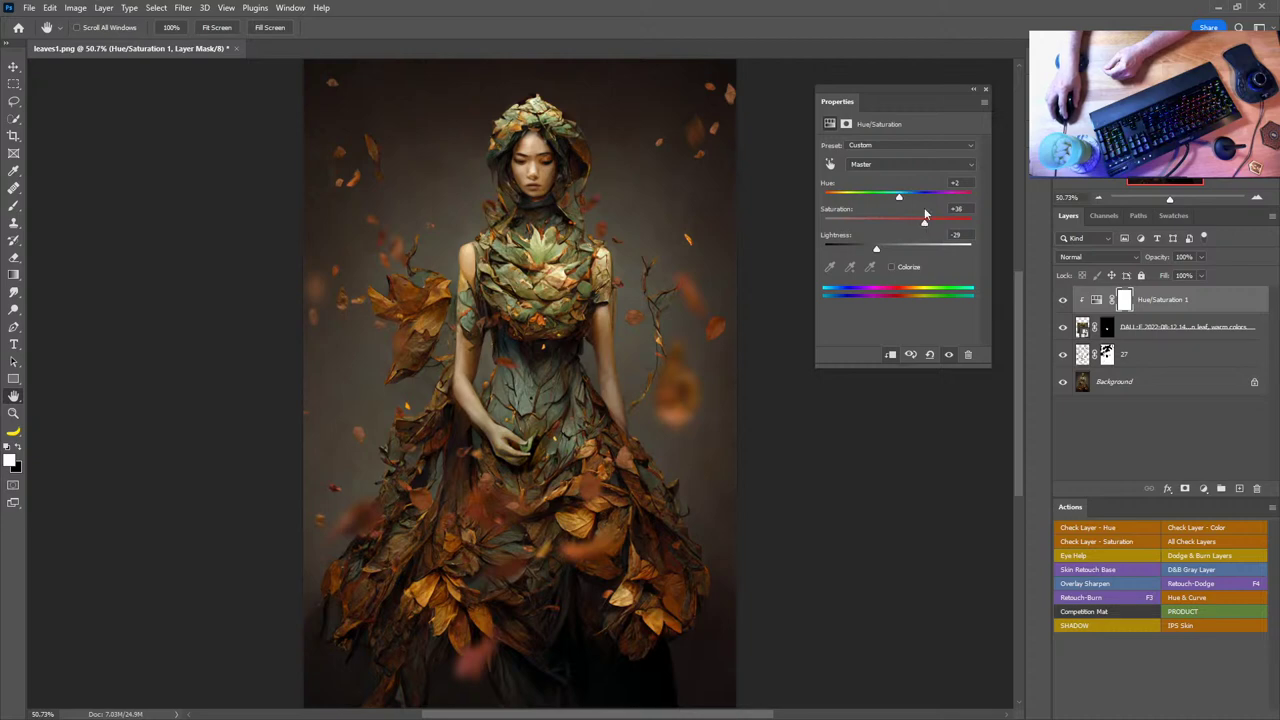
pyautogui.click(986, 91)
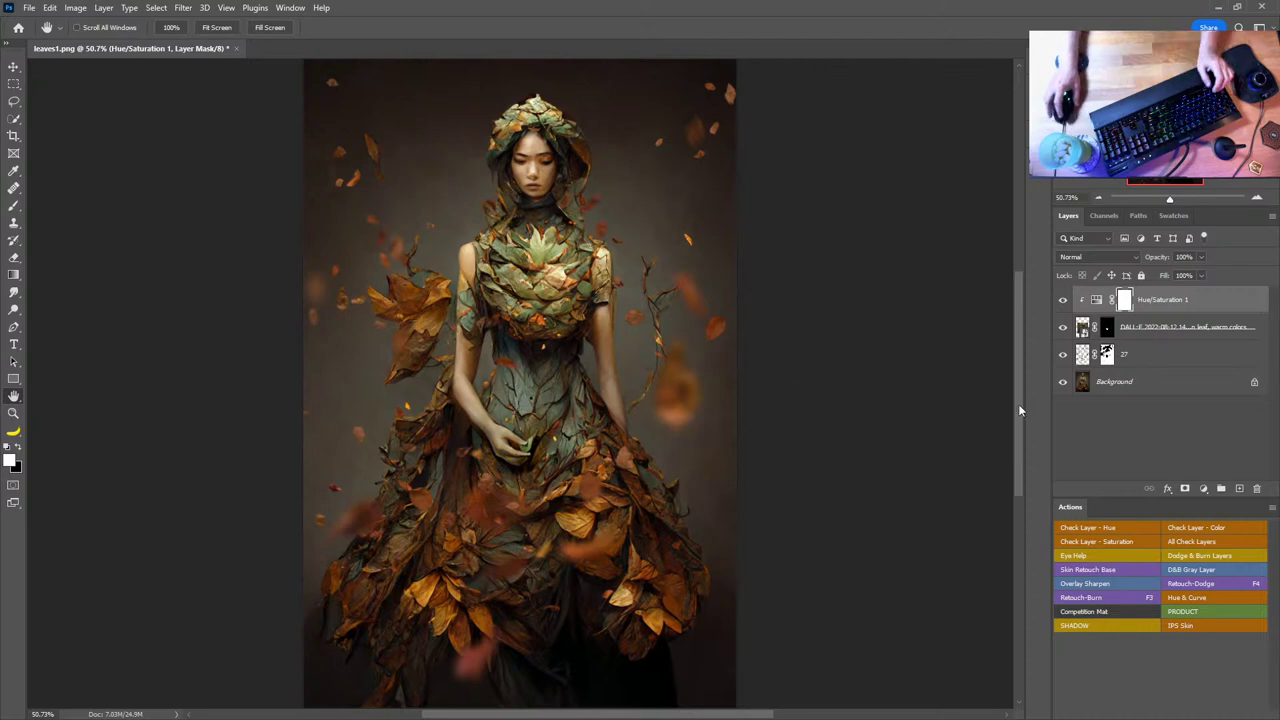
# - Merge Hue/Saturation 1 into the hand layer, move it below layer 27, and merge it into the Background
pyautogui.keyDown('shift'); pyautogui.click(1182, 353); pyautogui.keyUp('shift')
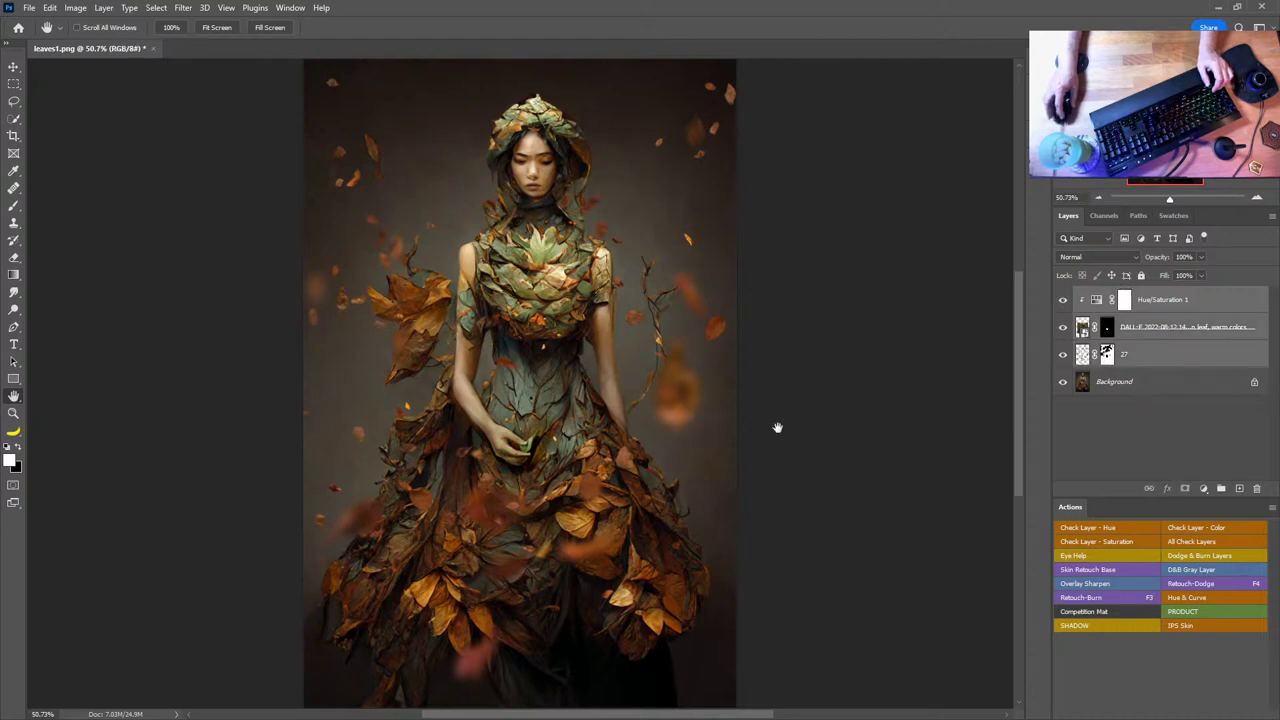
pyautogui.hotkey('ctrl', 'e')
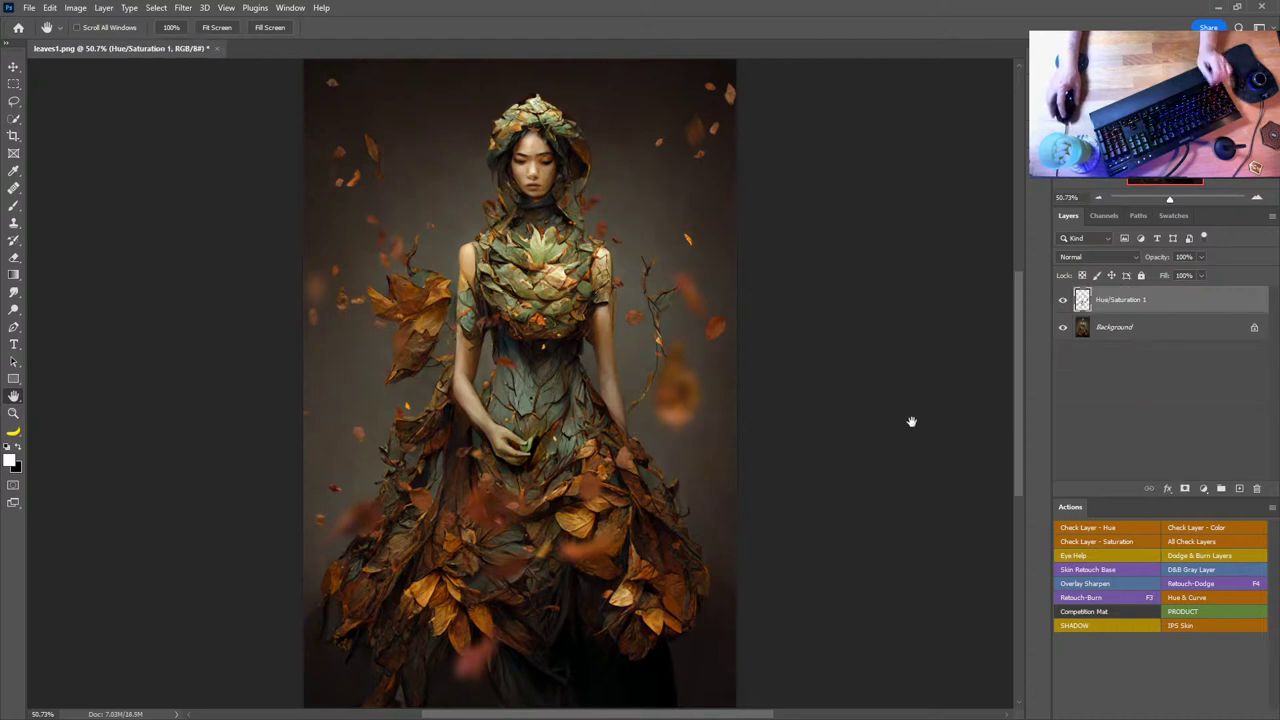
pyautogui.hotkey('ctrl', 'z')
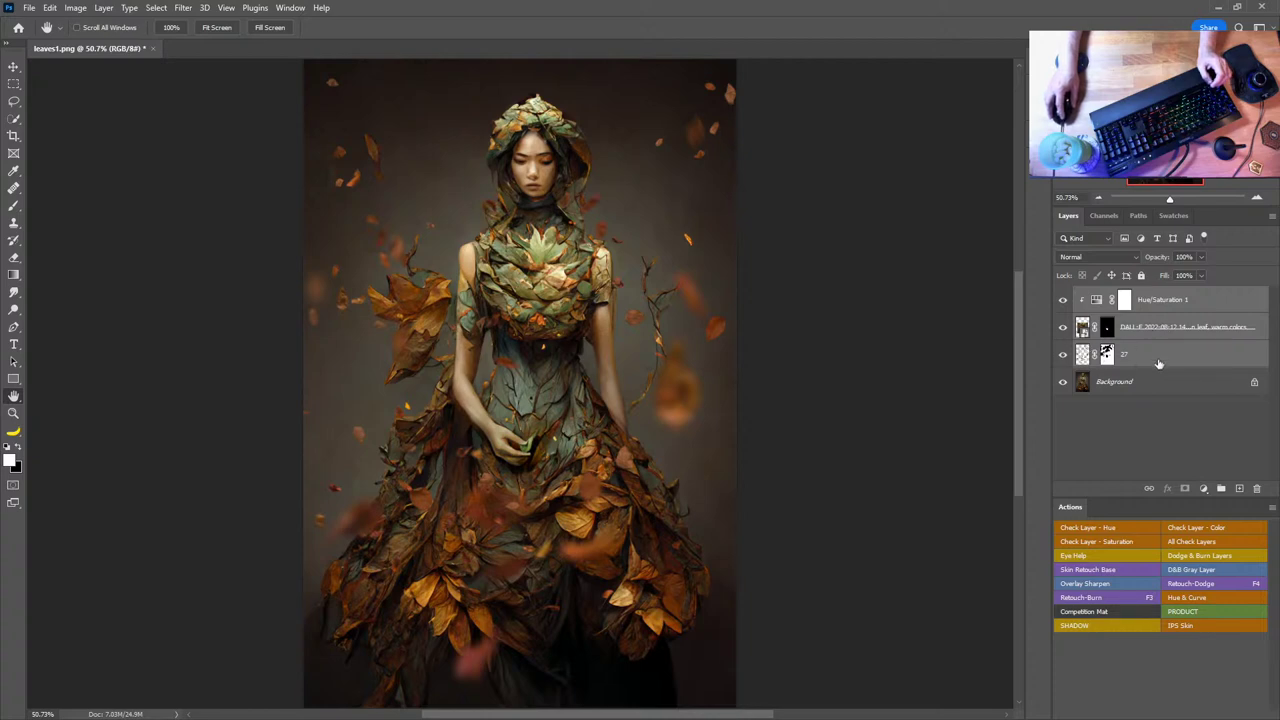
pyautogui.click(1158, 363)
pyautogui.click(1197, 305)
pyautogui.keyDown('shift'); pyautogui.click(1196, 328); pyautogui.keyUp('shift')
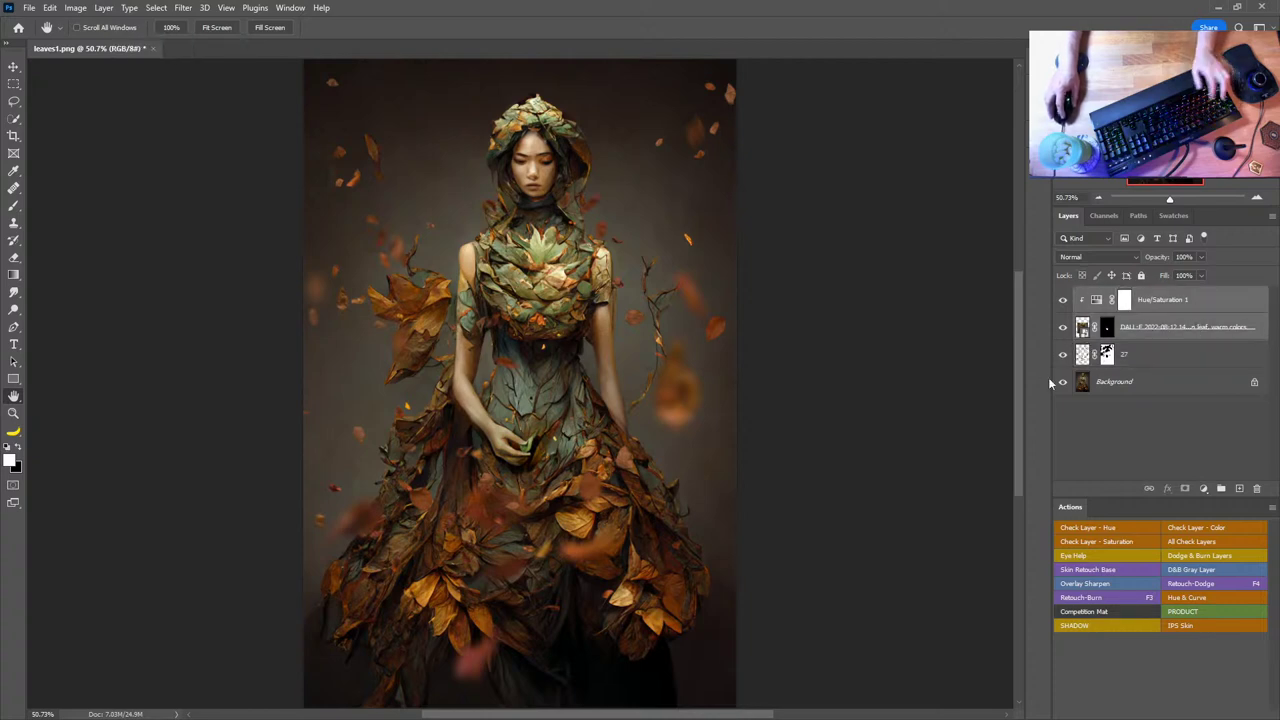
pyautogui.hotkey('ctrl', 'e')
pyautogui.moveTo(1117, 305); pyautogui.dragTo(1128, 378)
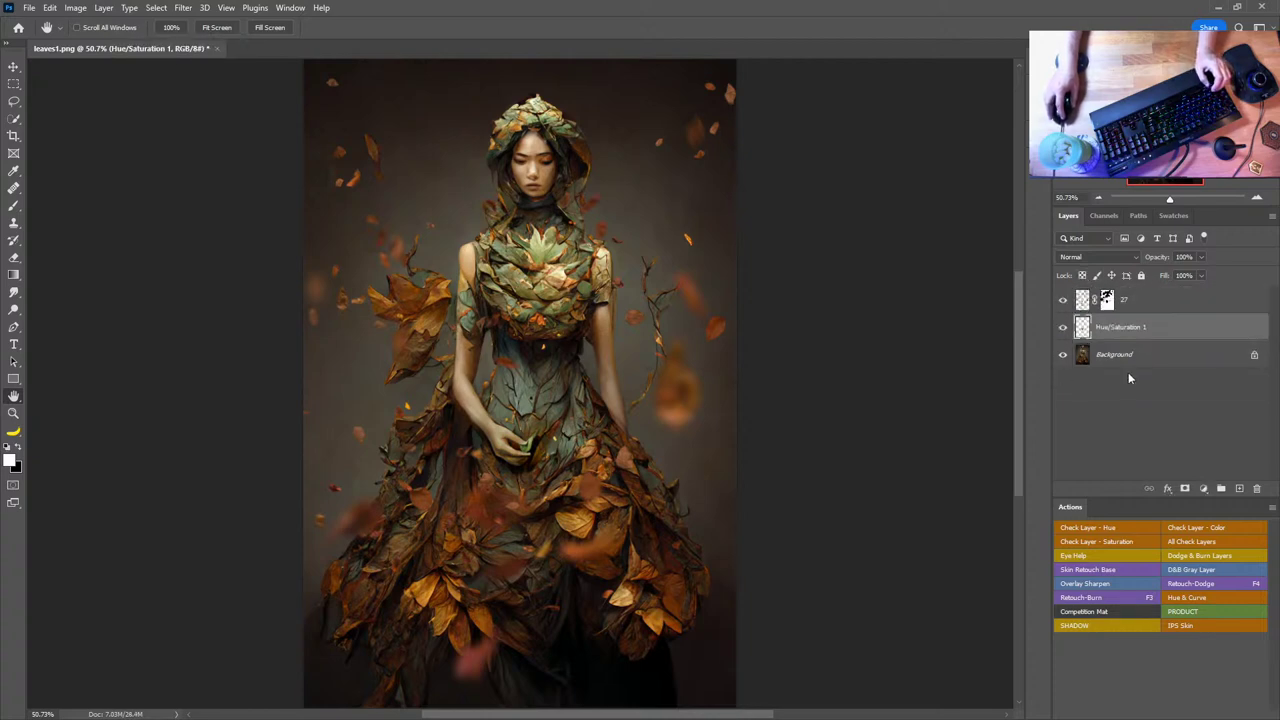
pyautogui.keyDown('shift'); pyautogui.click(1134, 357); pyautogui.keyUp('shift')
pyautogui.hotkey('ctrl', 'e')
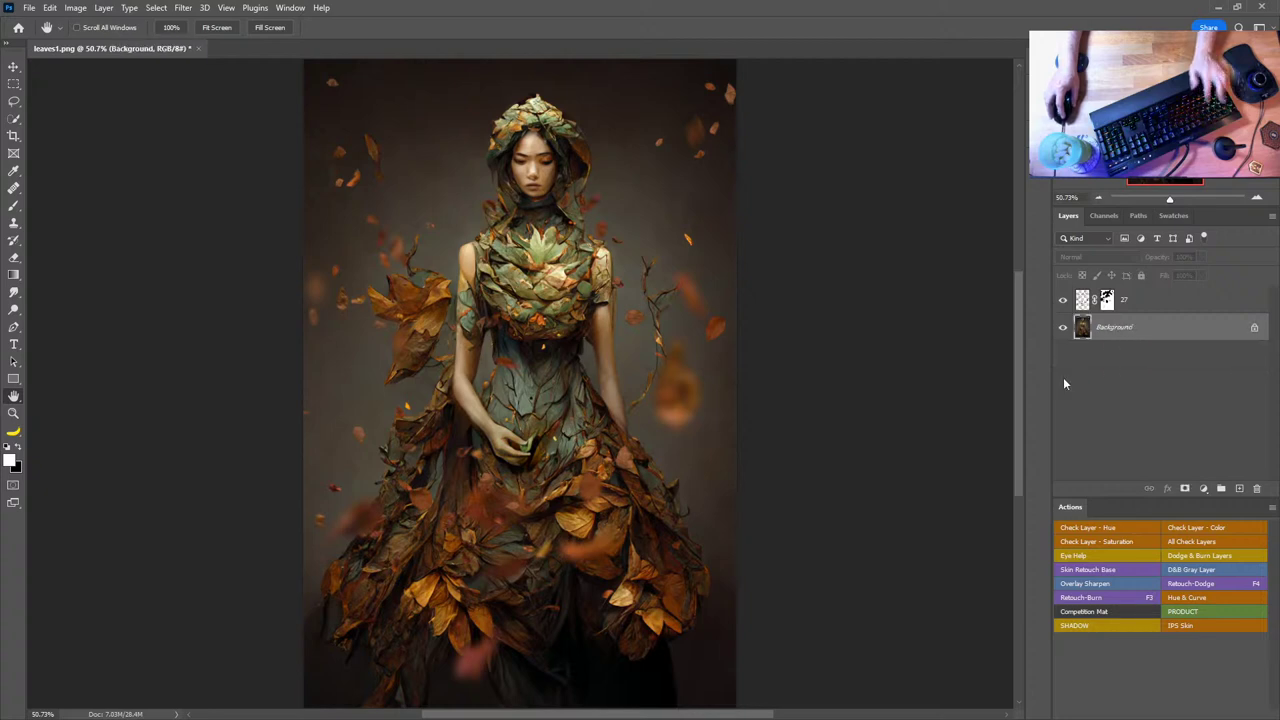
# - Toggle layer 27 to compare, ready its mask with a black brush, then select the Background
pyautogui.click(1063, 301)
pyautogui.click(1063, 301)
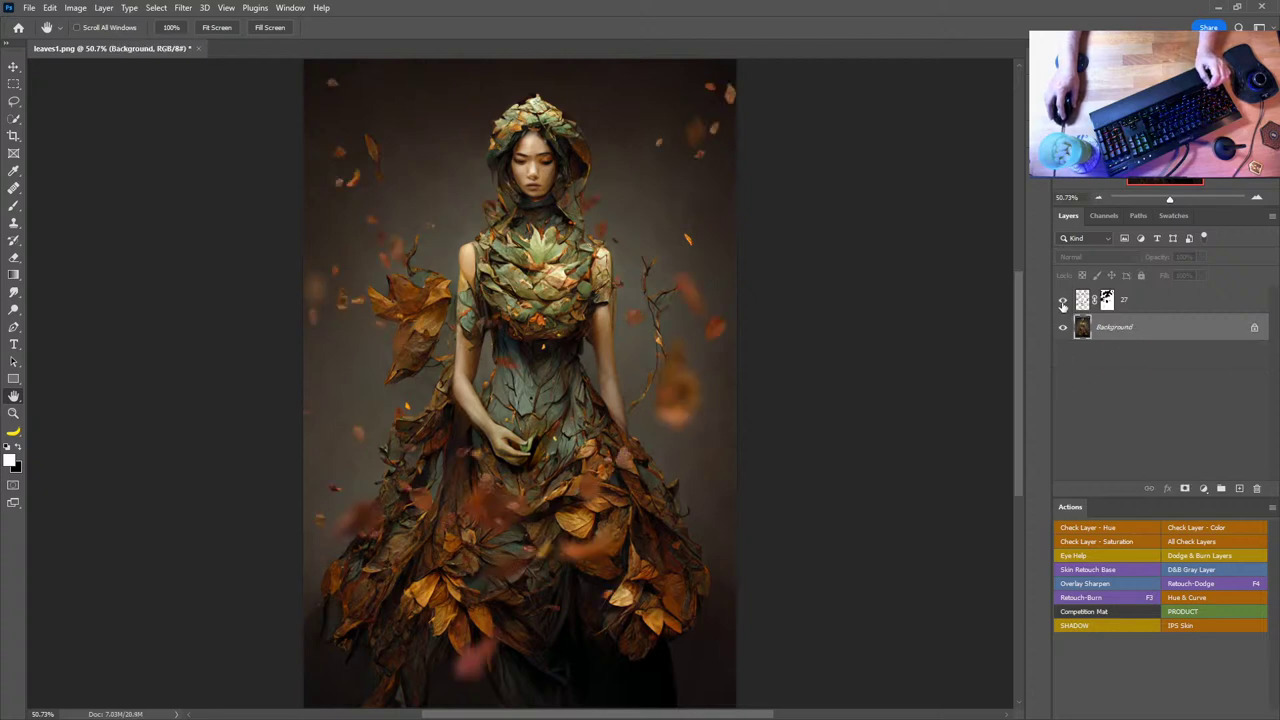
pyautogui.click(1106, 300)
pyautogui.press('b')
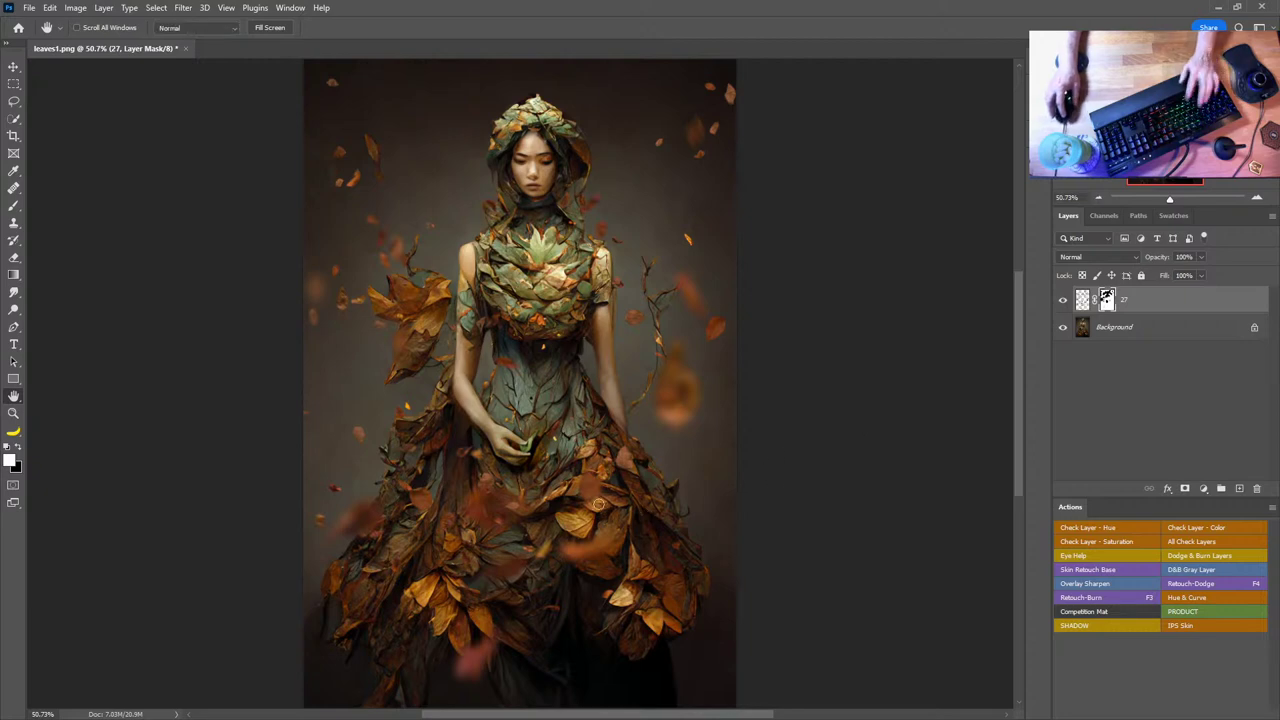
pyautogui.press('x')
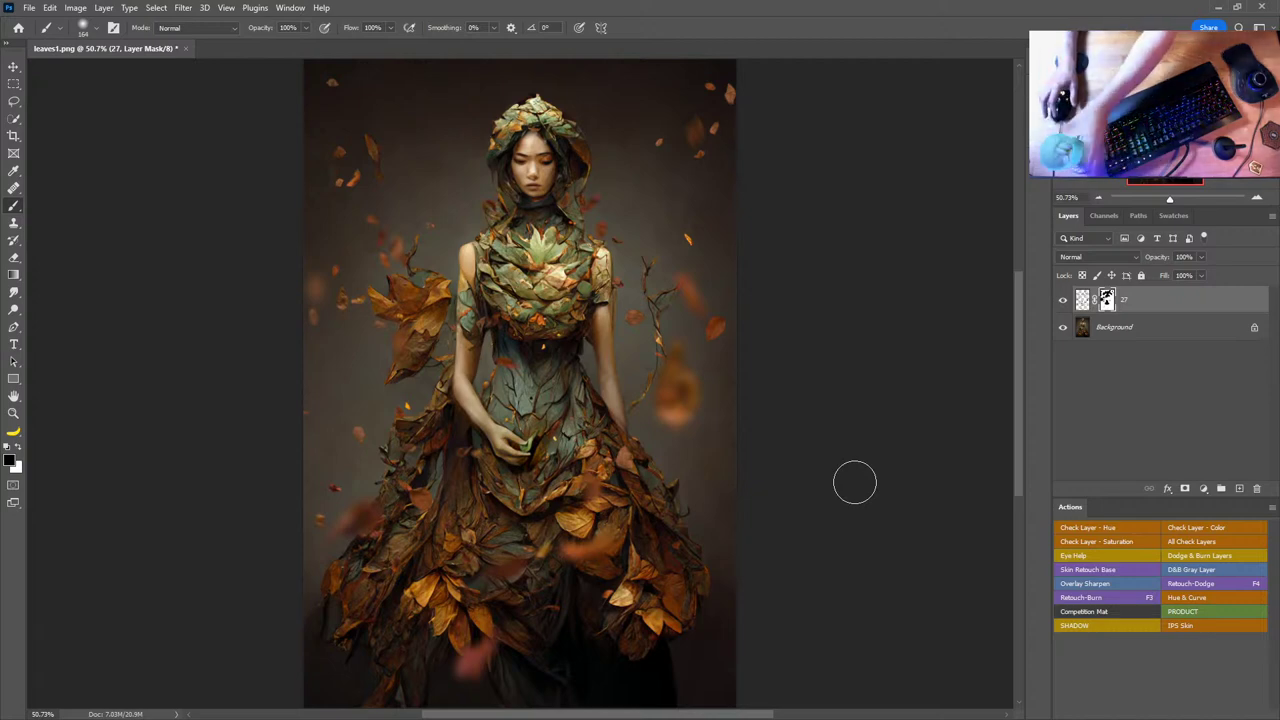
pyautogui.click(1134, 338)
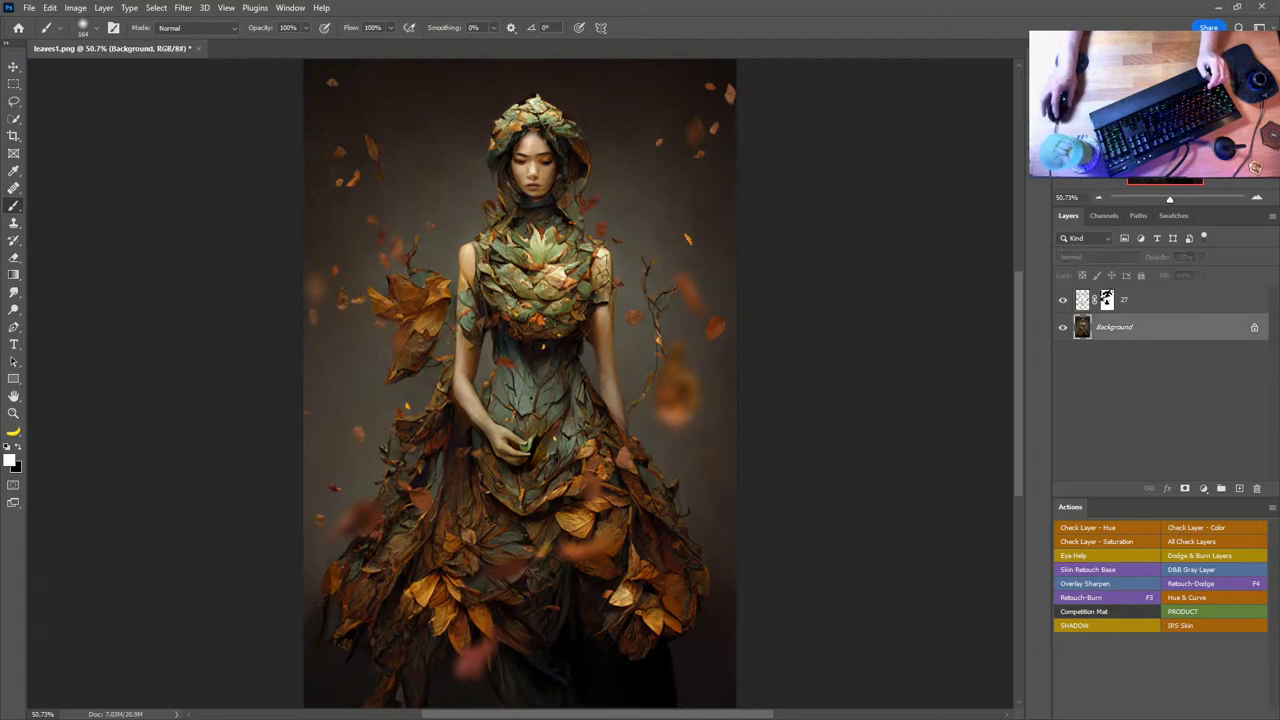
# - Drag florance.jpg from Bridge's YouTube Professionals > Textures folder onto the canvas and enlarge it to fill
pyautogui.hotkey('alt', 'Tab')
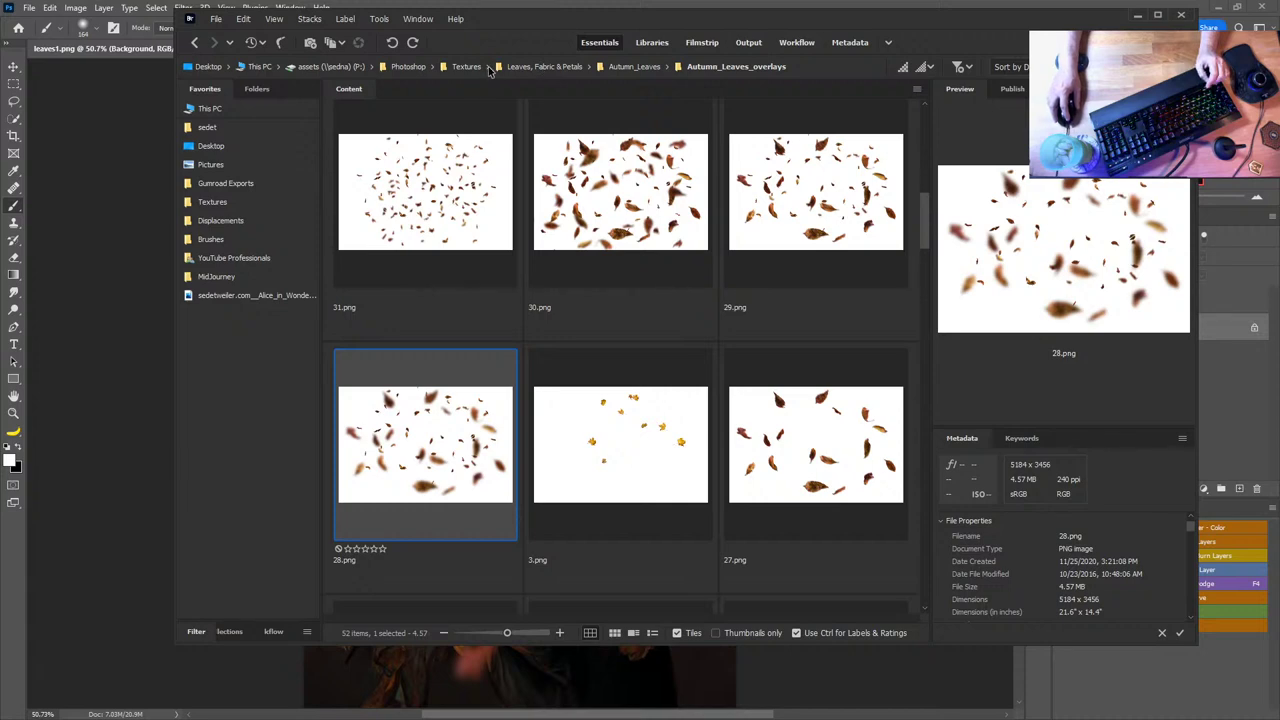
pyautogui.click(230, 258)
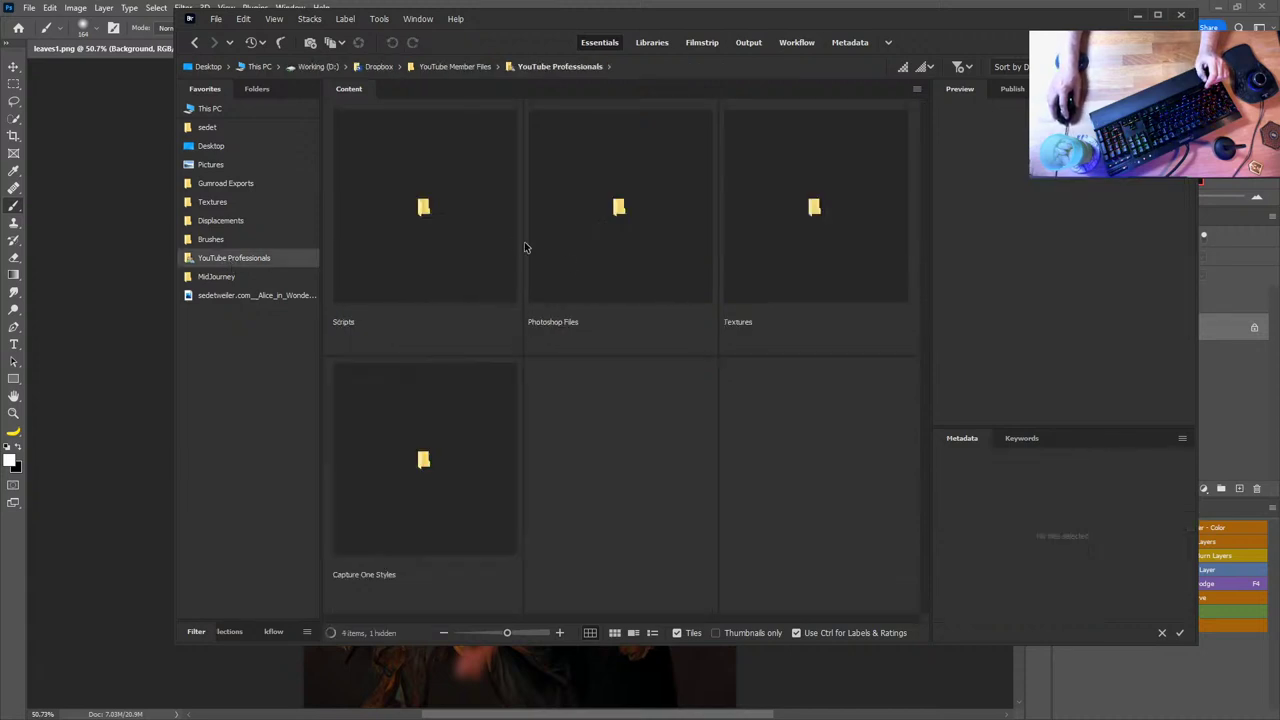
pyautogui.doubleClick(816, 219)
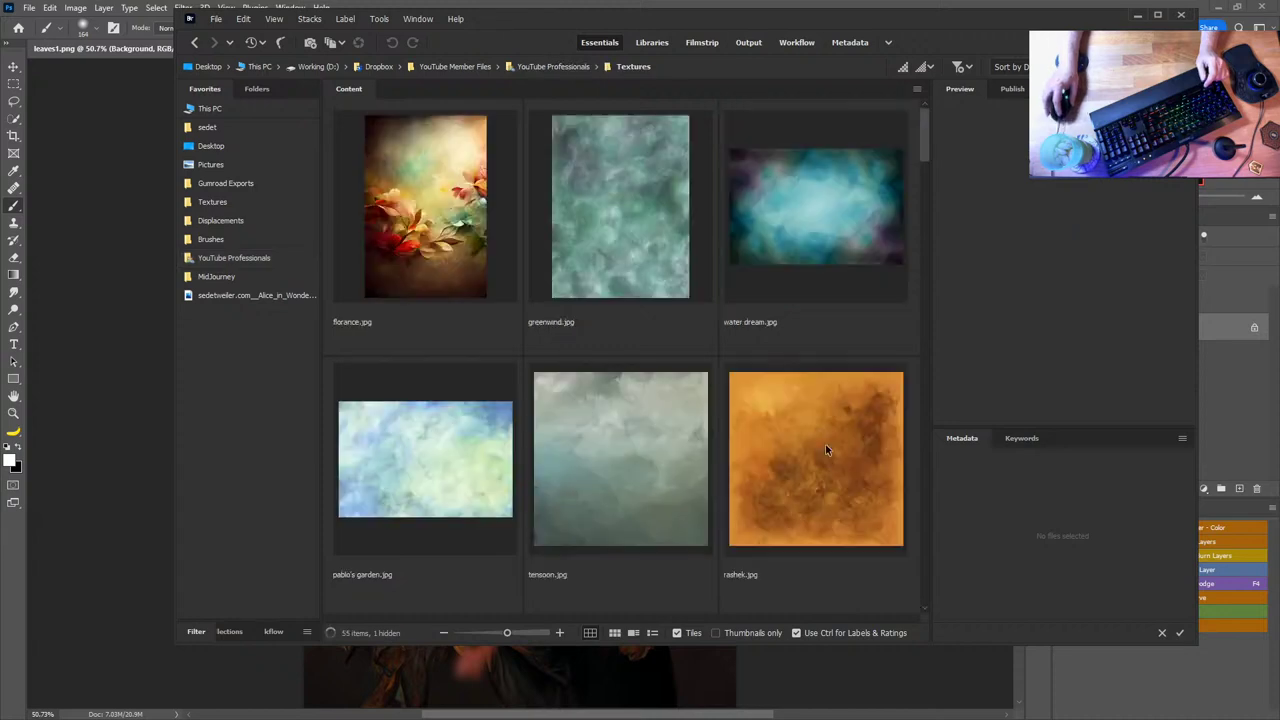
pyautogui.moveTo(927, 147)
pyautogui.mouseDown()
pyautogui.moveTo(924, 175)
pyautogui.moveTo(923, 134)
pyautogui.mouseUp()
pyautogui.click(443, 220)
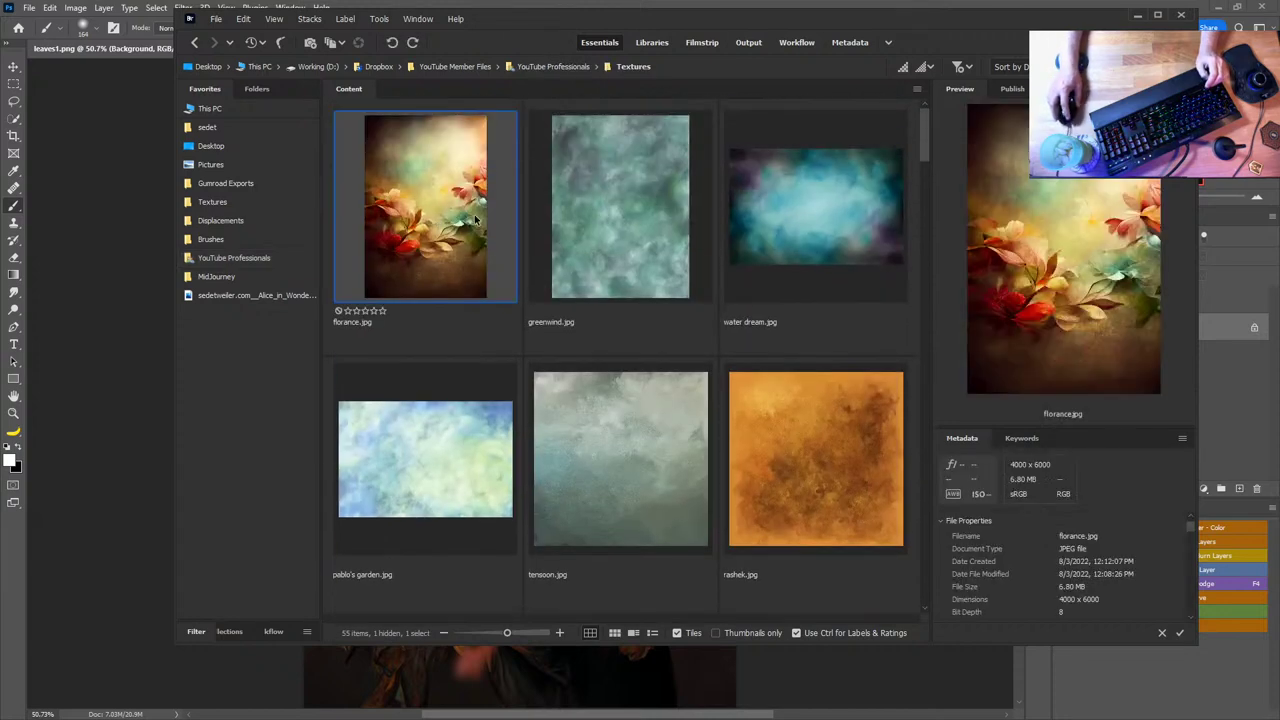
pyautogui.moveTo(475, 220); pyautogui.dragTo(556, 335)
pyautogui.moveTo(628, 546); pyautogui.dragTo(737, 695)
# - Commit the texture's placement and select the florance layer
pyautogui.press('Return')
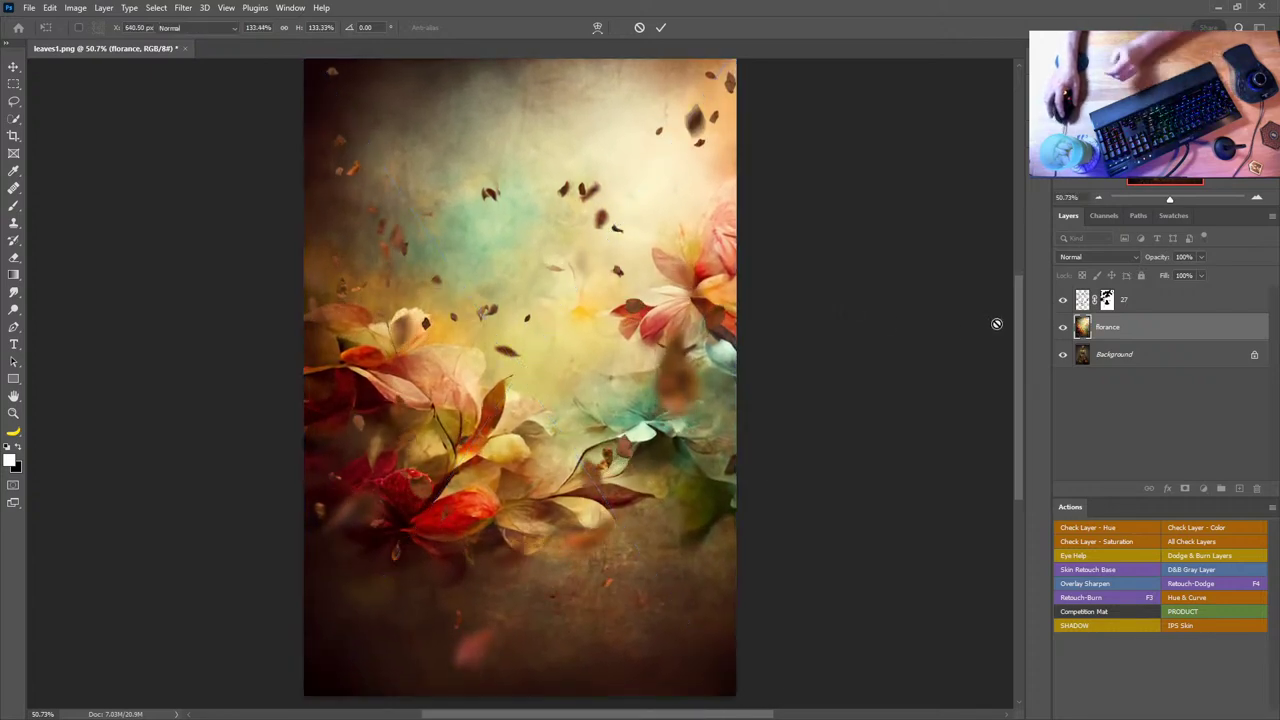
pyautogui.press('b')
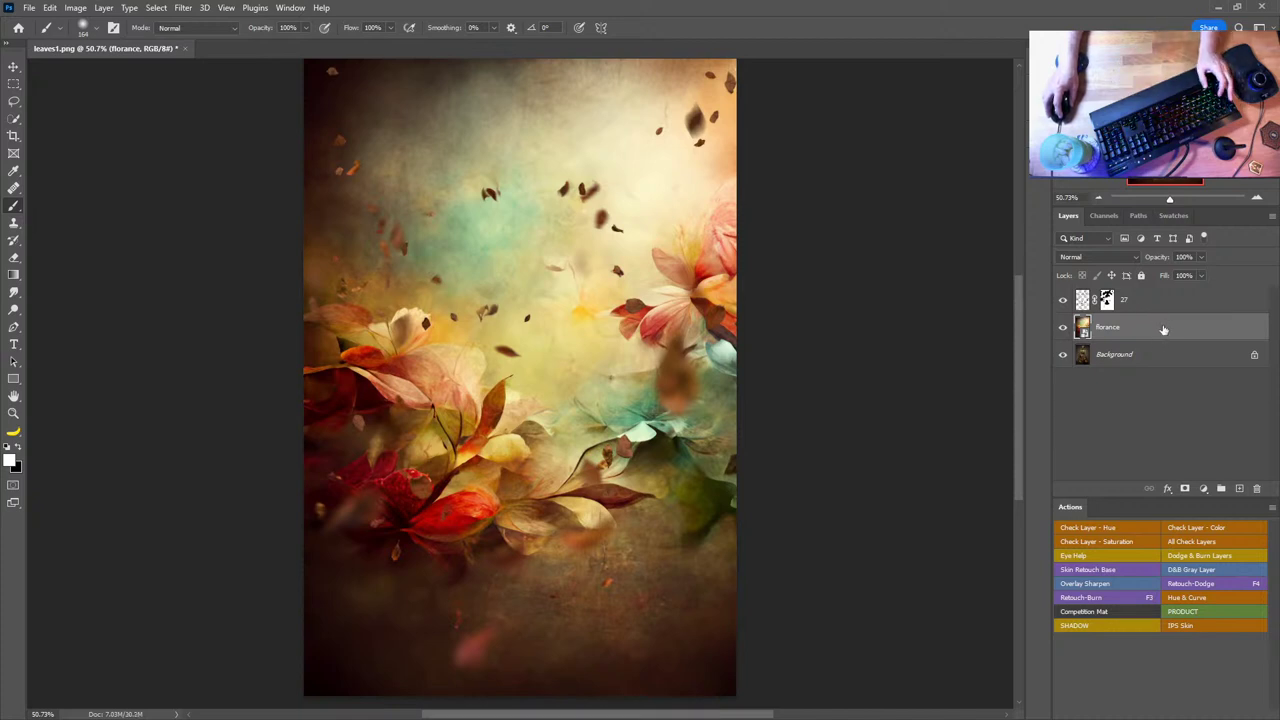
pyautogui.doubleClick(1155, 356)
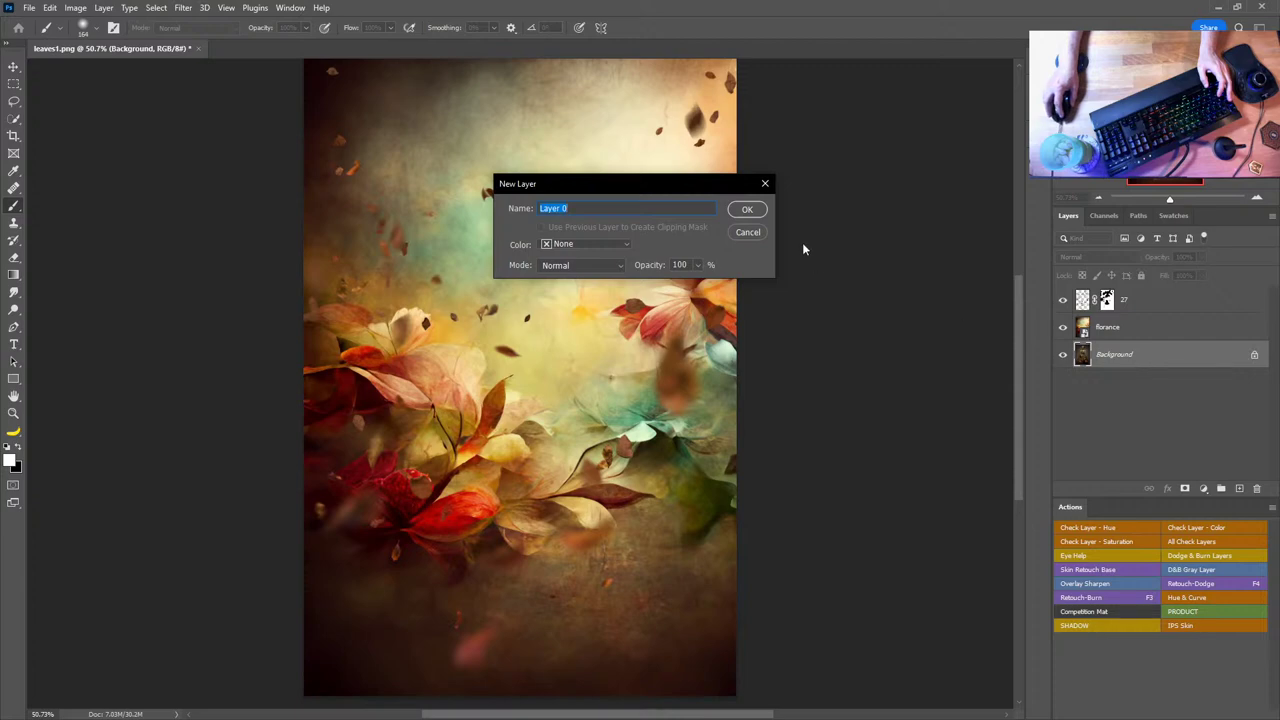
pyautogui.click(740, 232)
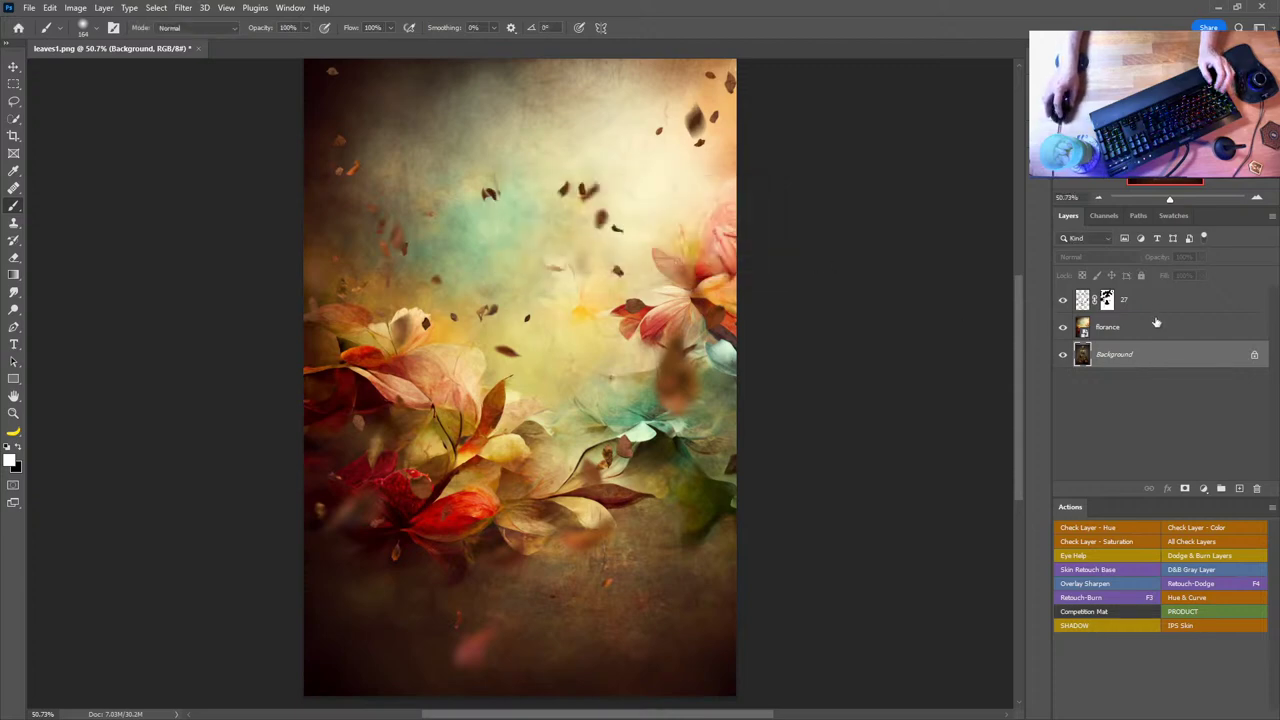
pyautogui.click(1177, 338)
# - Load alpha channel 1 as a selection and mask the florance texture away from the woman
pyautogui.click(1103, 217)
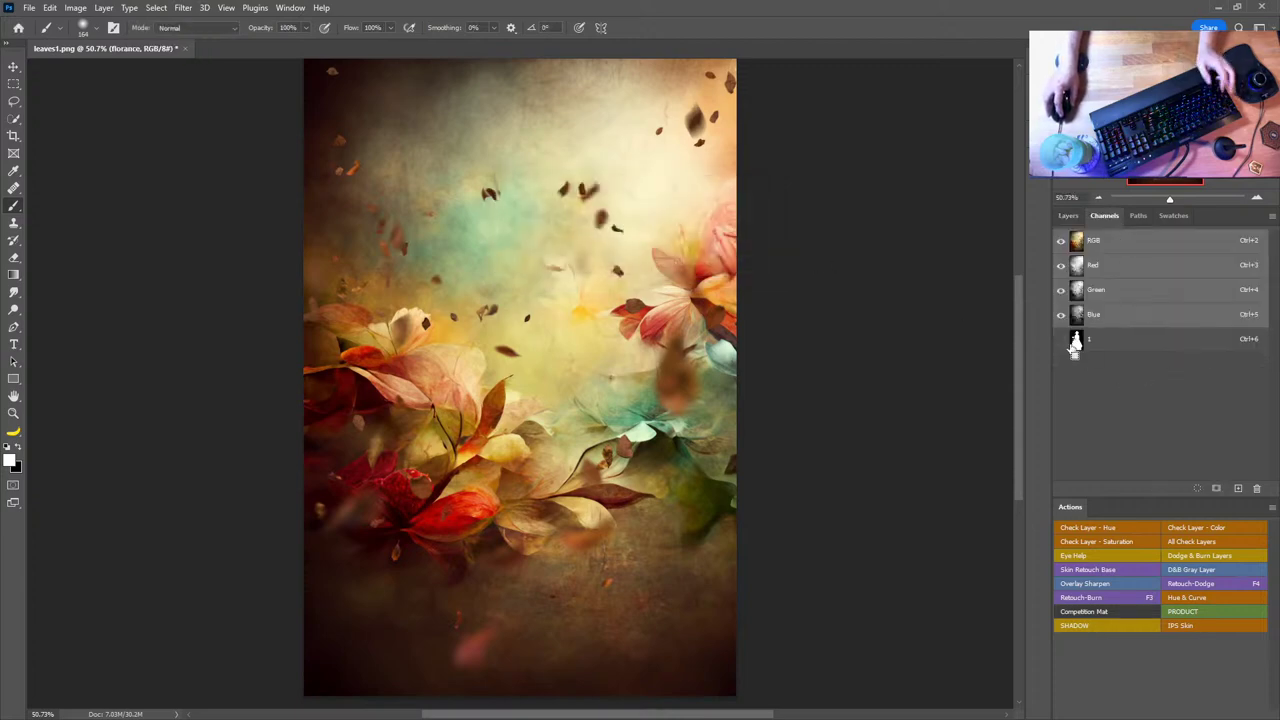
pyautogui.keyDown('ctrl'); pyautogui.click(1076, 342); pyautogui.keyUp('ctrl')
pyautogui.click(1068, 216)
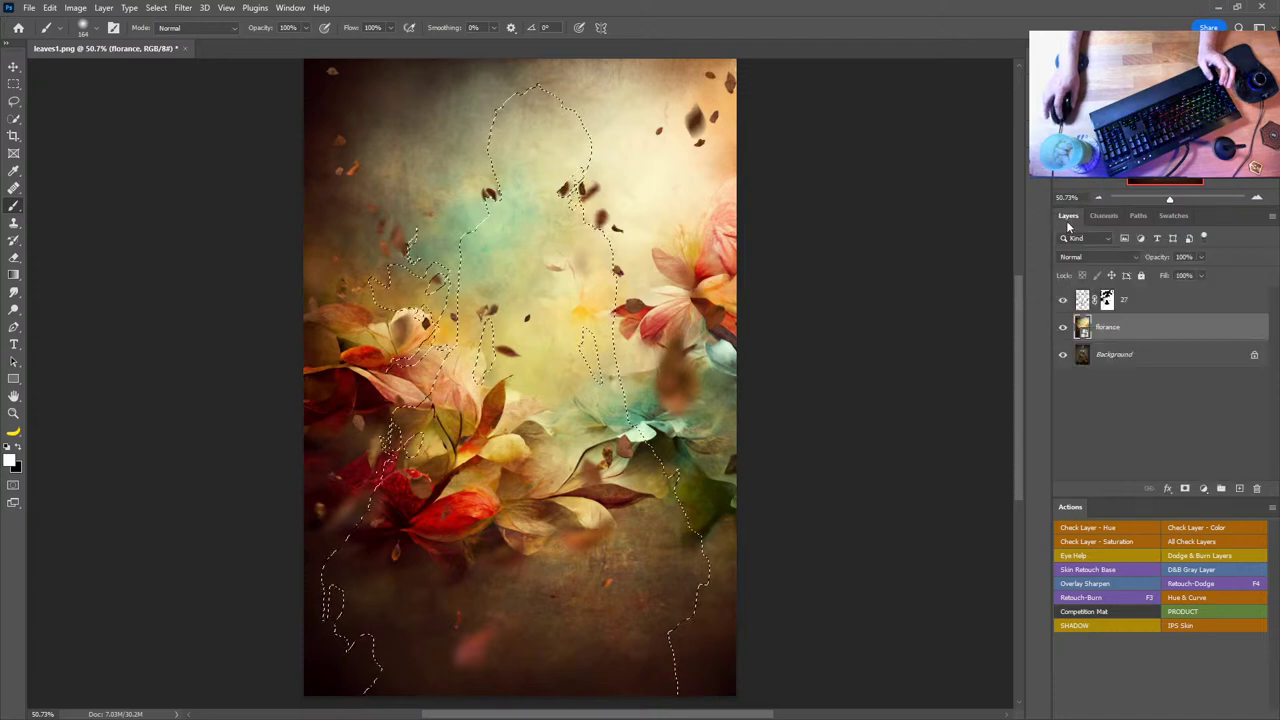
pyautogui.click(158, 8)
pyautogui.click(221, 303)
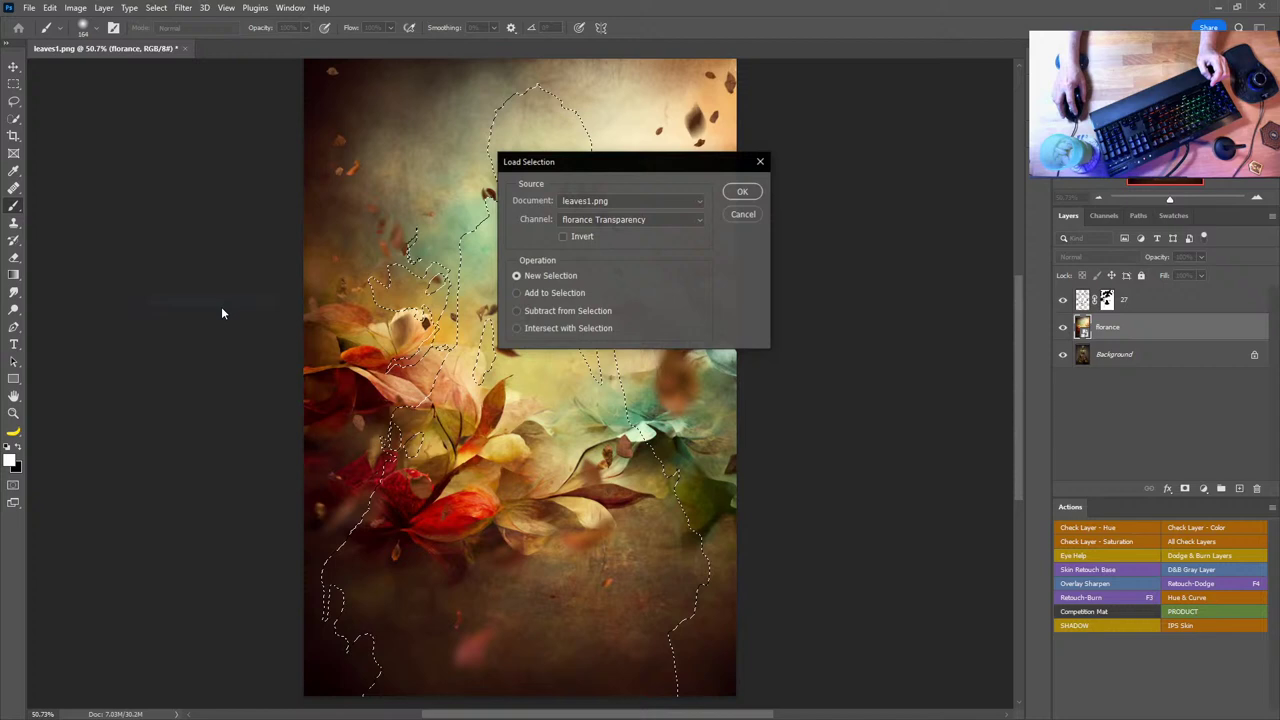
pyautogui.click(630, 220)
pyautogui.click(608, 252)
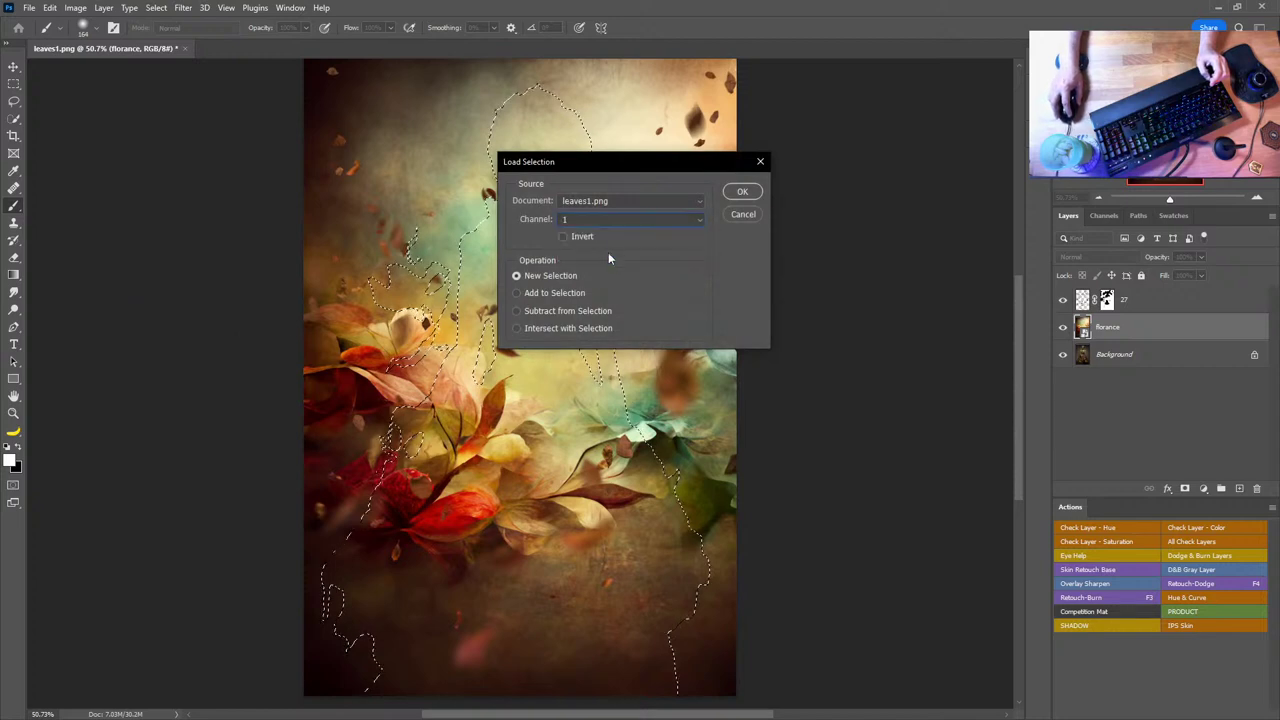
pyautogui.click(742, 191)
pyautogui.click(1104, 217)
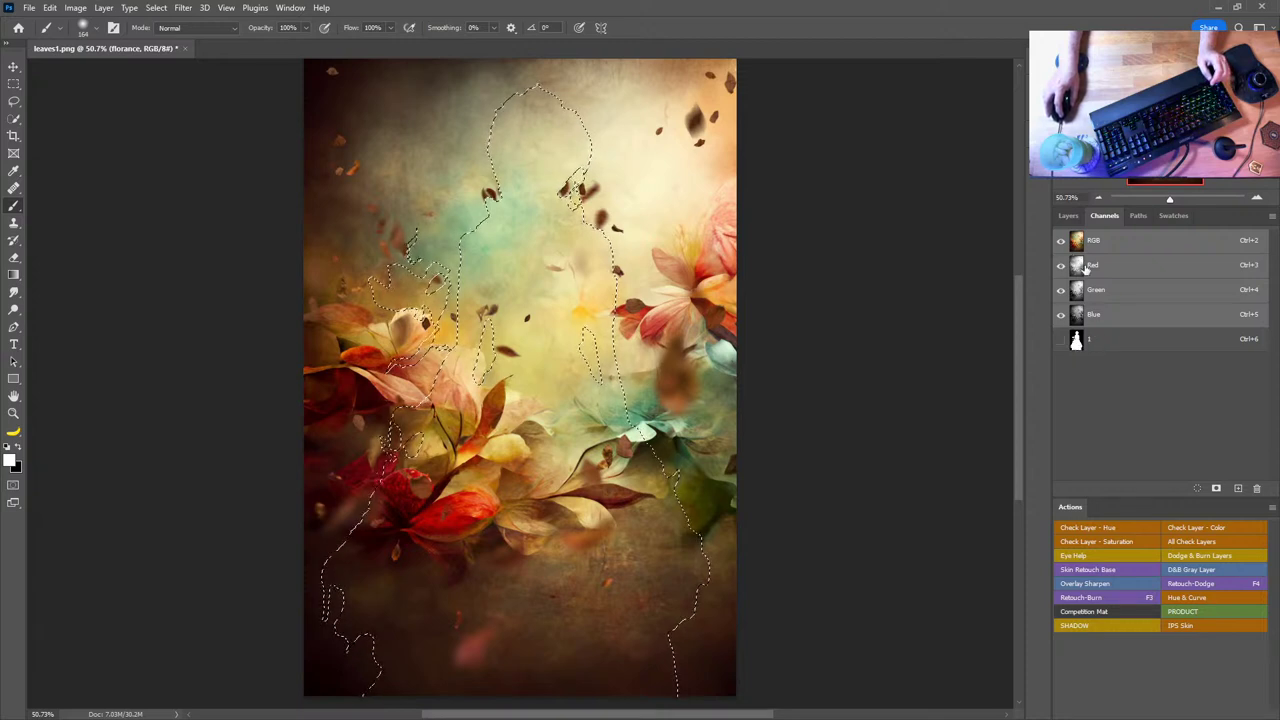
pyautogui.click(1068, 215)
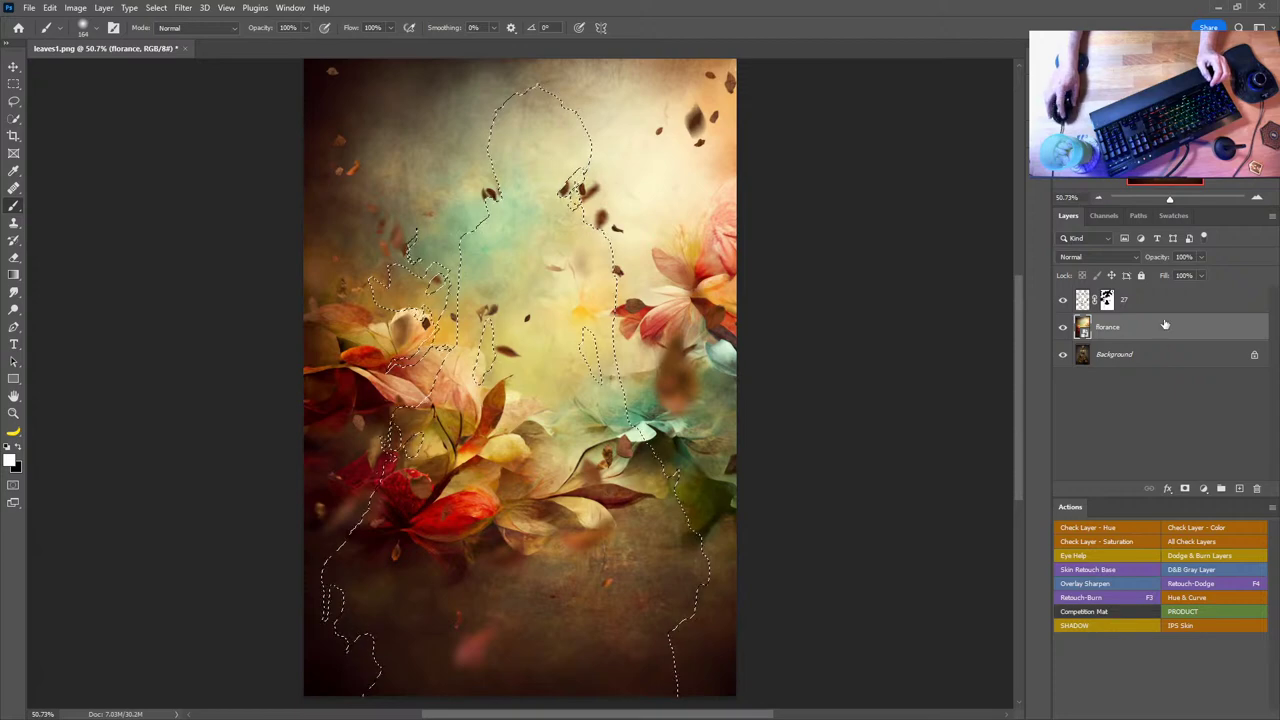
pyautogui.click(1184, 489)
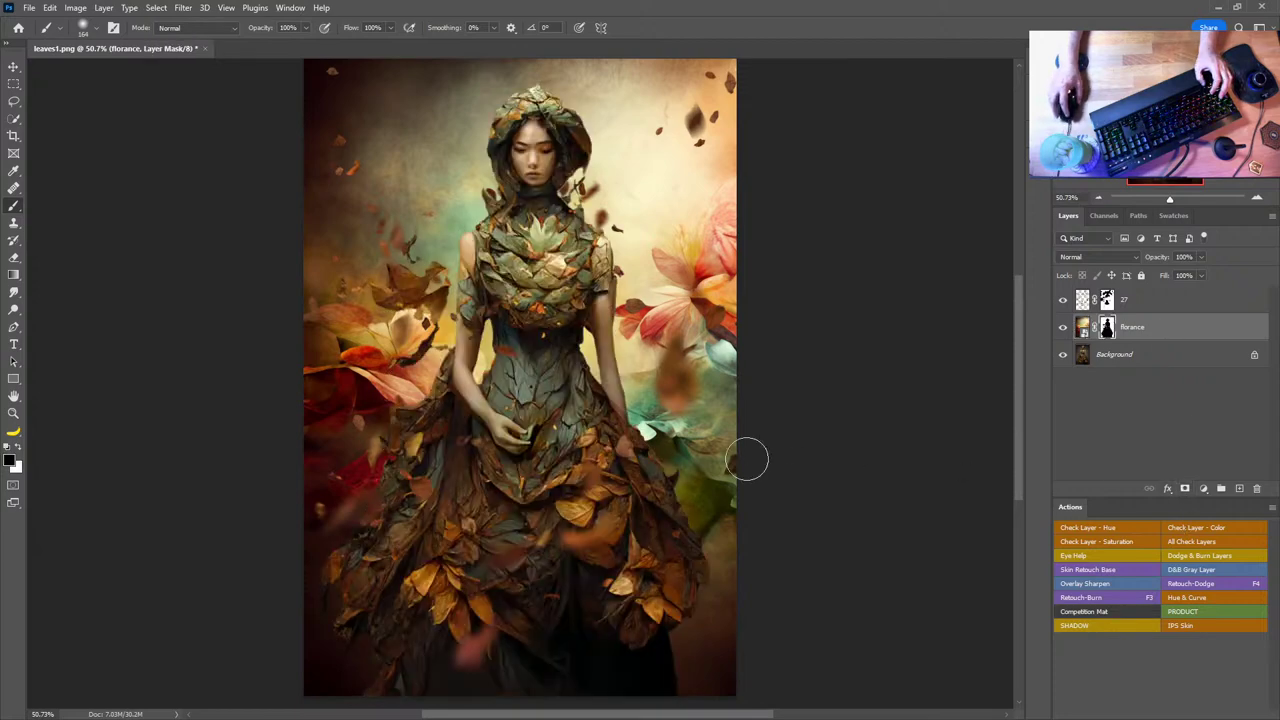
# - Set the florance layer's blend mode to Soft Light
pyautogui.click(1097, 257)
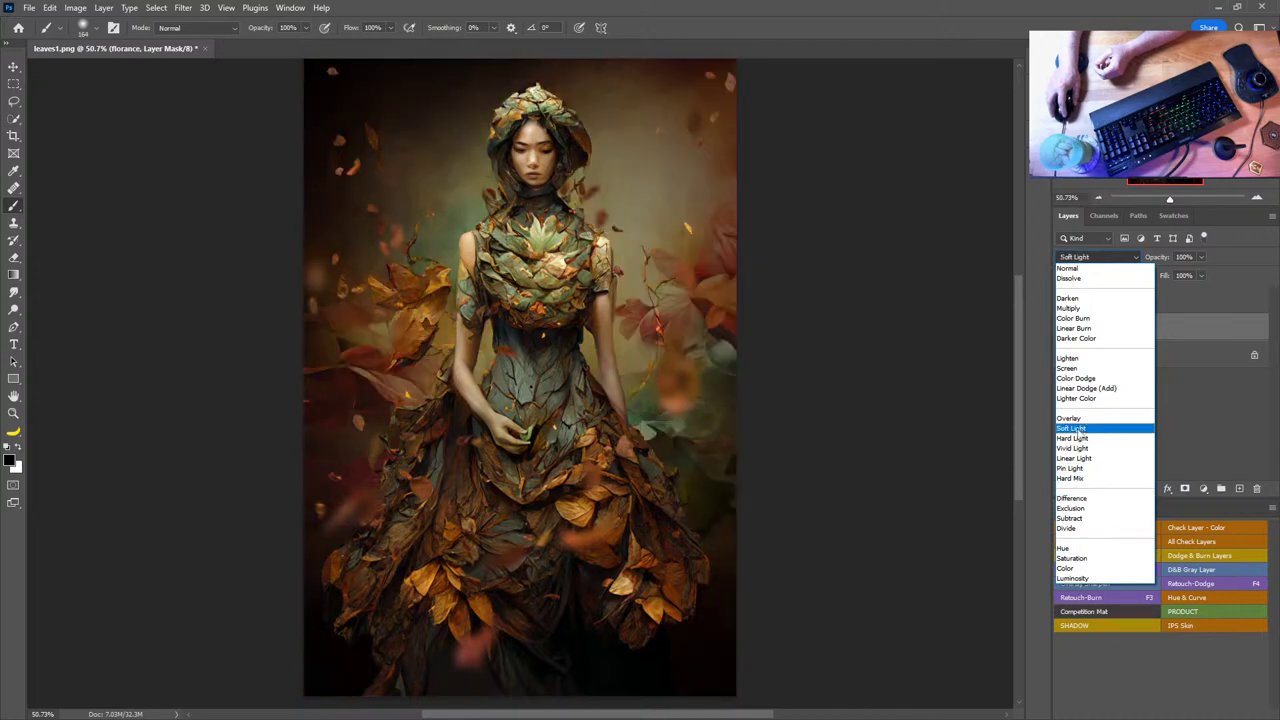
pyautogui.click(1080, 429)
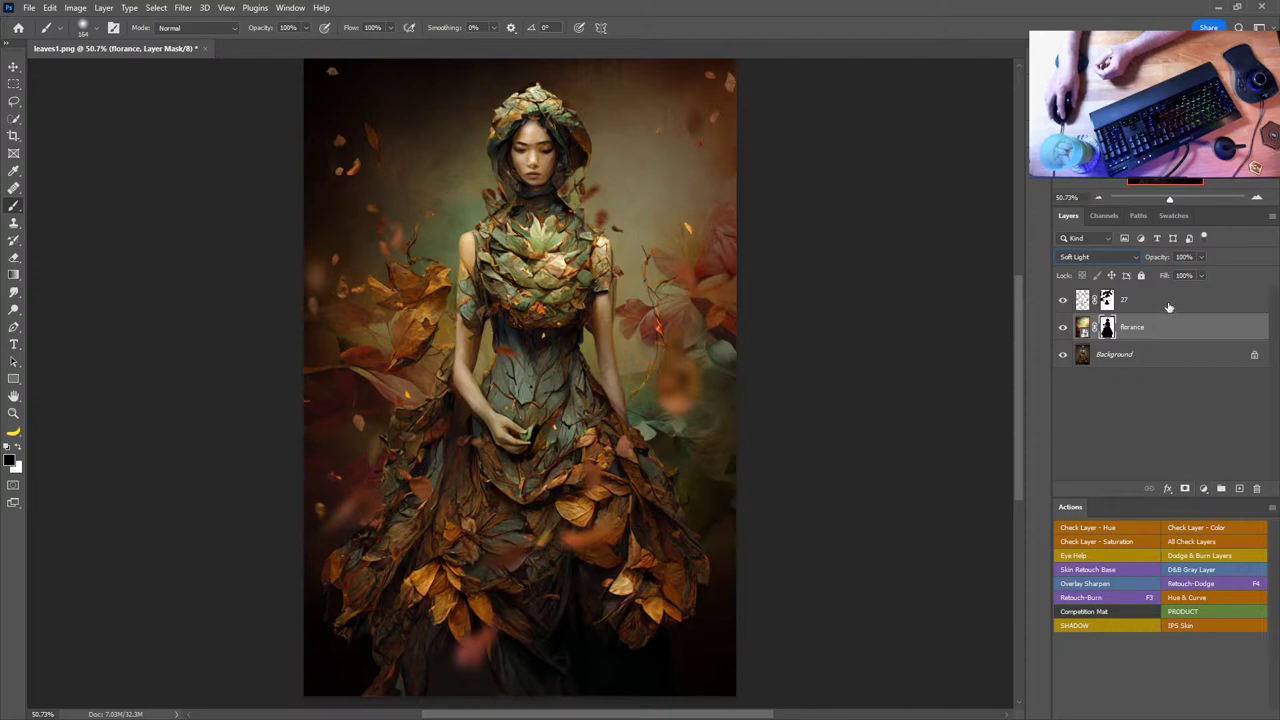
pyautogui.click(1203, 488)
# - Add a Hue/Saturation adjustment clipped to florance: Hue -4, Saturation -21, Lightness -6
pyautogui.click(1210, 363)
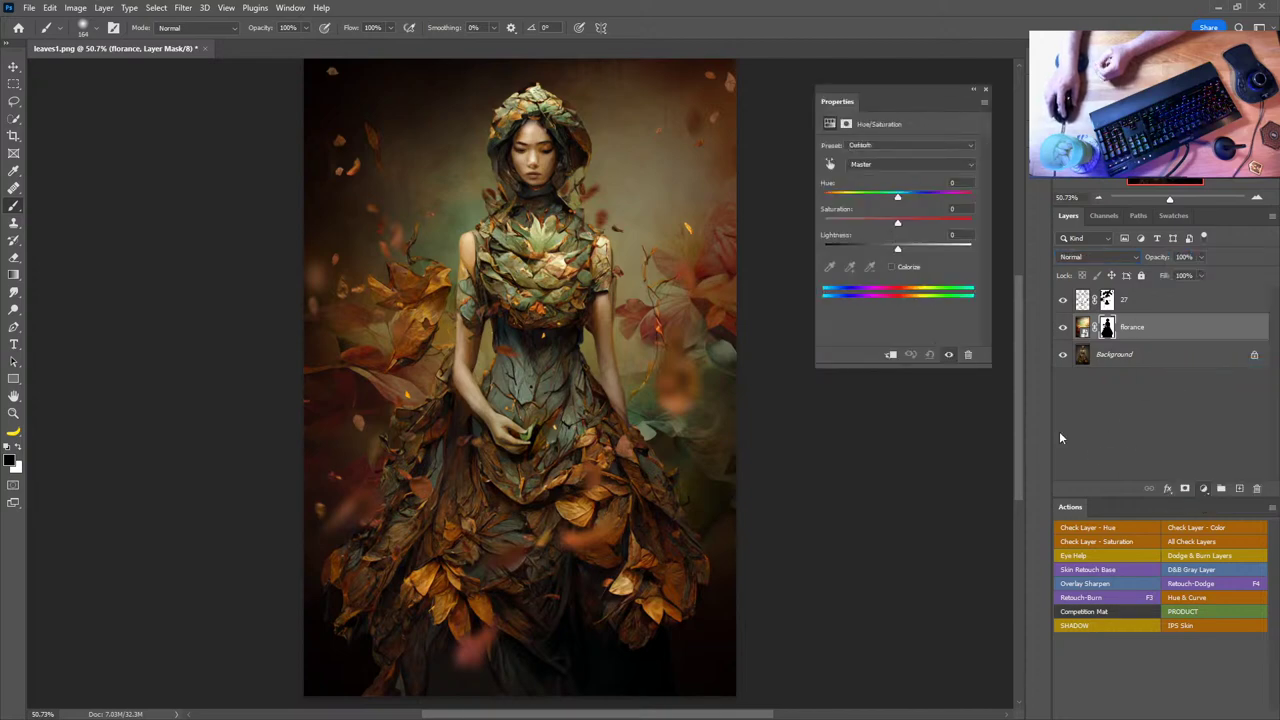
pyautogui.click(890, 354)
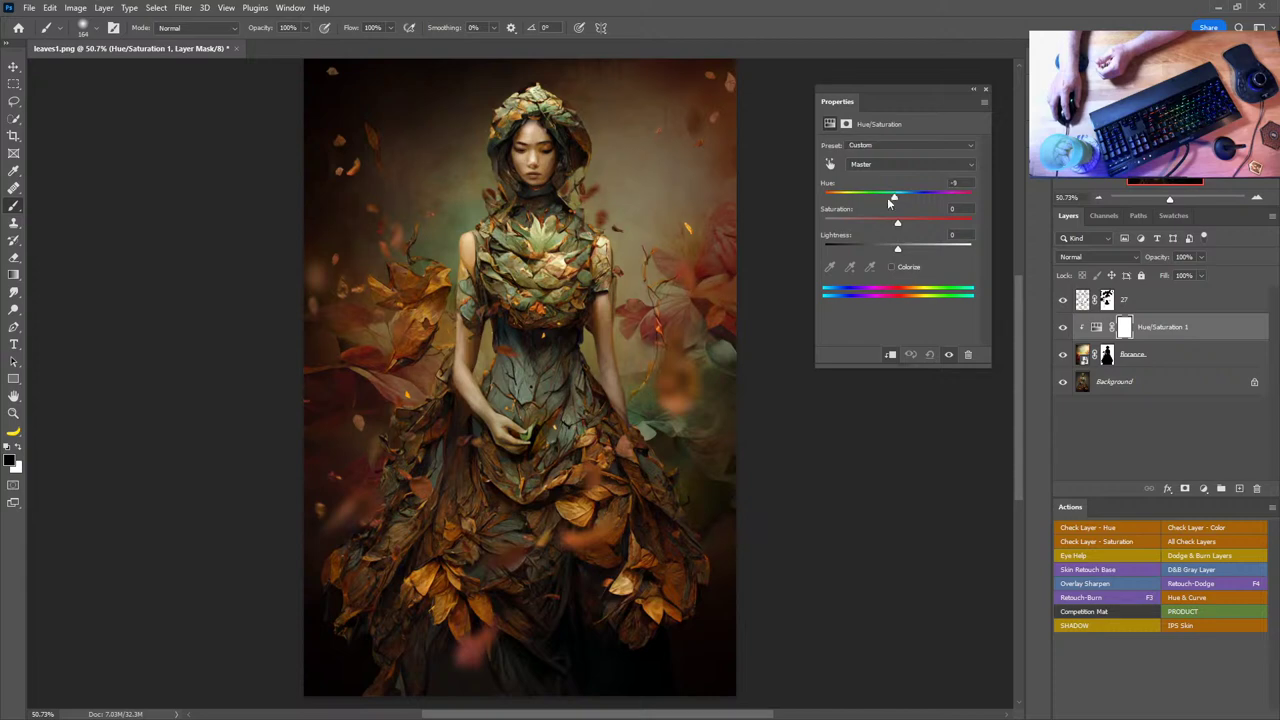
pyautogui.moveTo(889, 201); pyautogui.dragTo(870, 228)
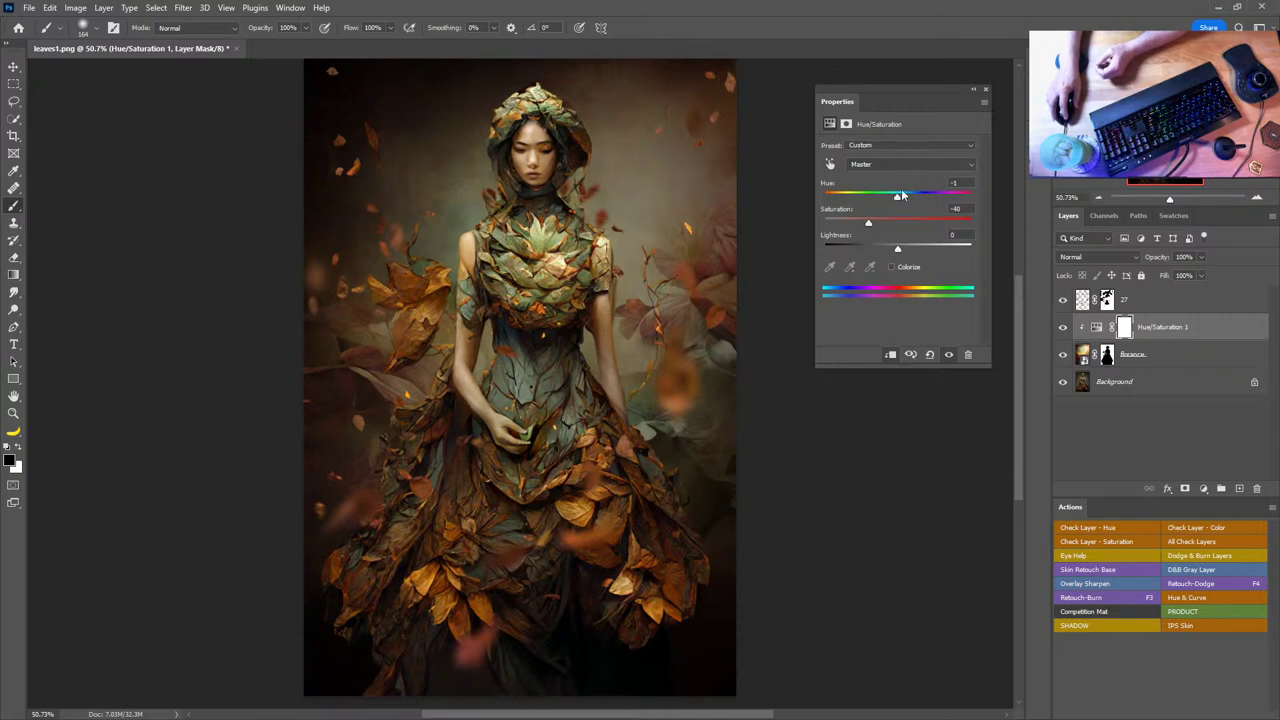
pyautogui.moveTo(897, 248)
pyautogui.mouseDown()
pyautogui.moveTo(908, 251)
pyautogui.moveTo(886, 257)
pyautogui.moveTo(917, 249)
pyautogui.moveTo(888, 253)
pyautogui.mouseUp()
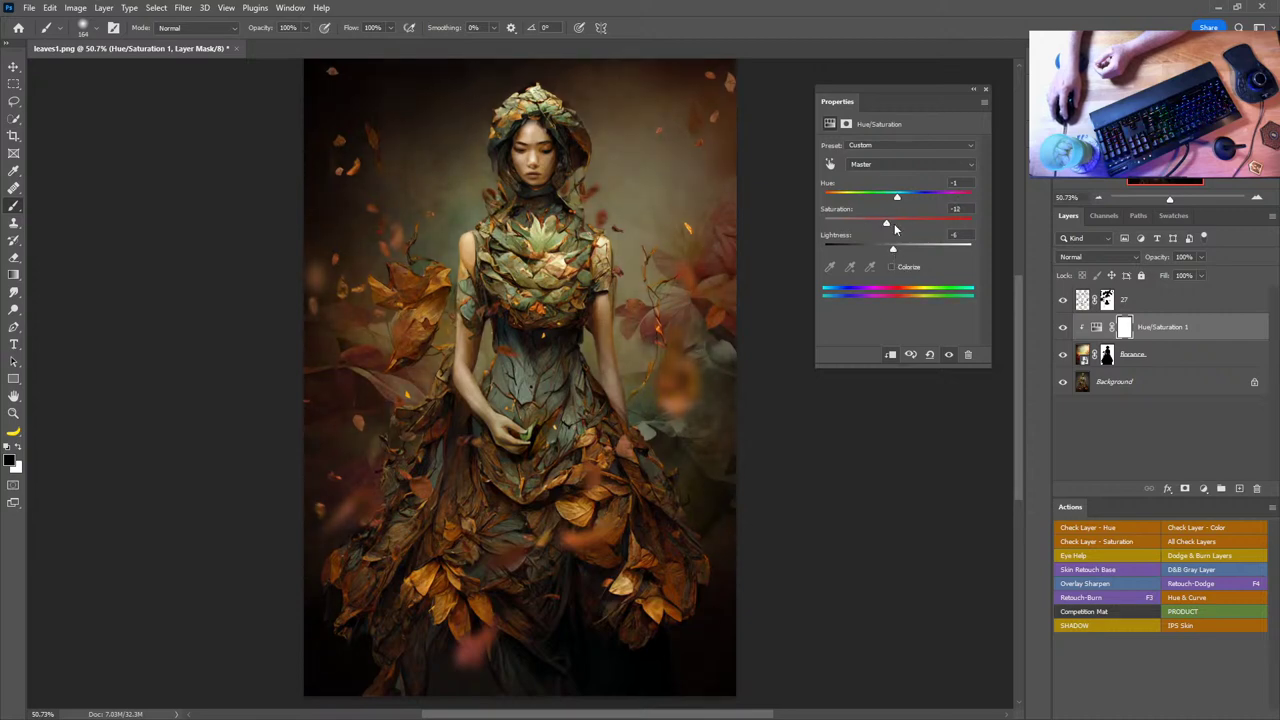
pyautogui.moveTo(894, 229)
pyautogui.mouseDown()
pyautogui.moveTo(862, 233)
pyautogui.moveTo(881, 200)
pyautogui.moveTo(894, 207)
pyautogui.mouseUp()
pyautogui.click(986, 90)
# - Delete layer 27's mask and duplicate the layer as 27 copy
pyautogui.click(1080, 302)
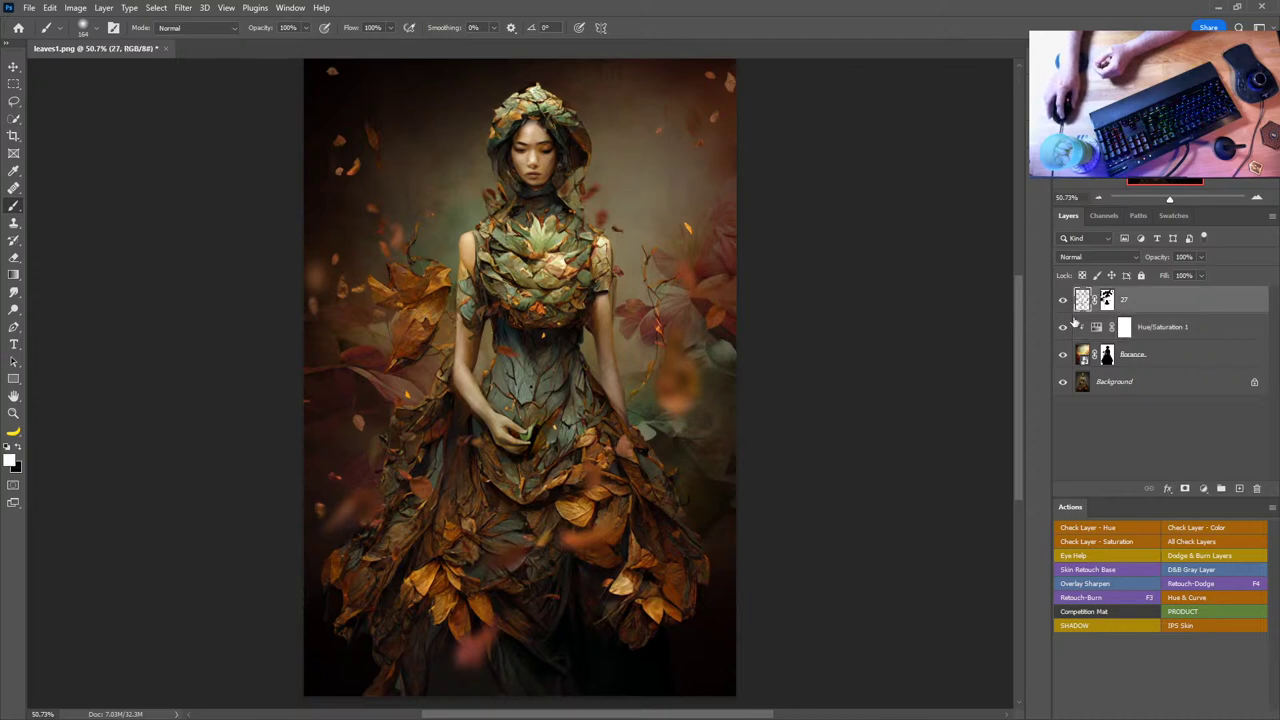
pyautogui.press('x')
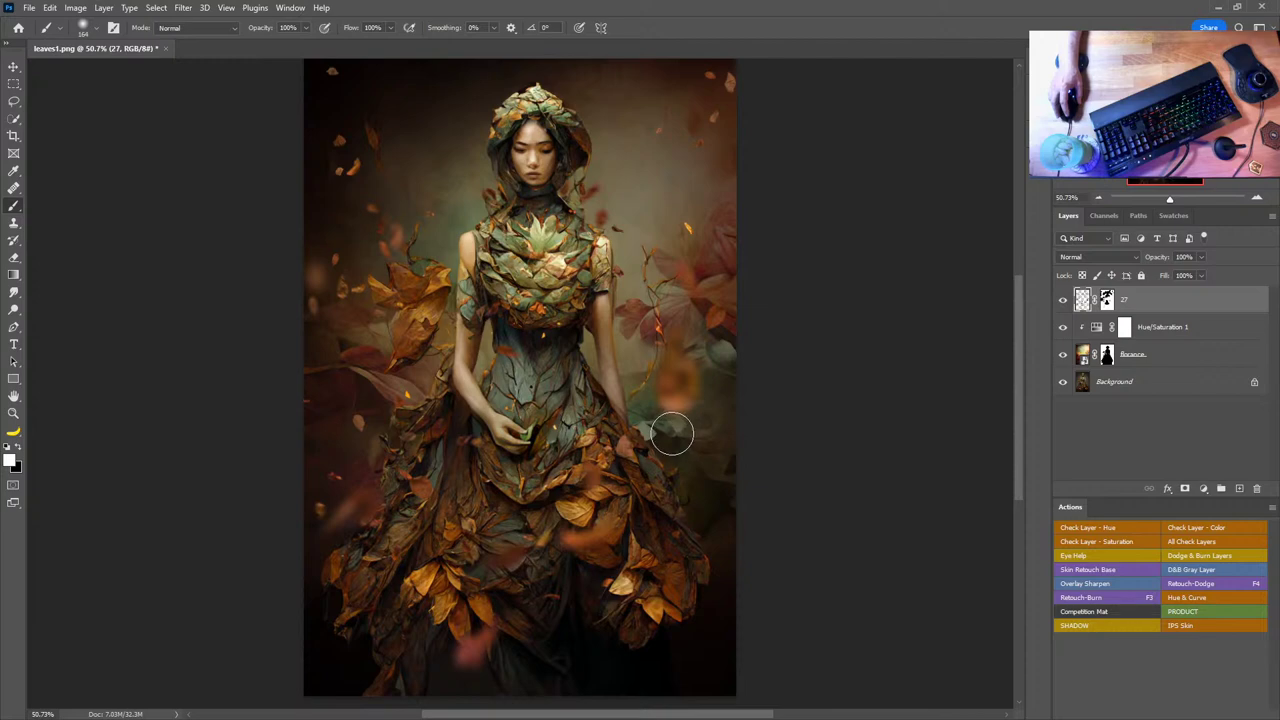
pyautogui.rightClick(1108, 299)
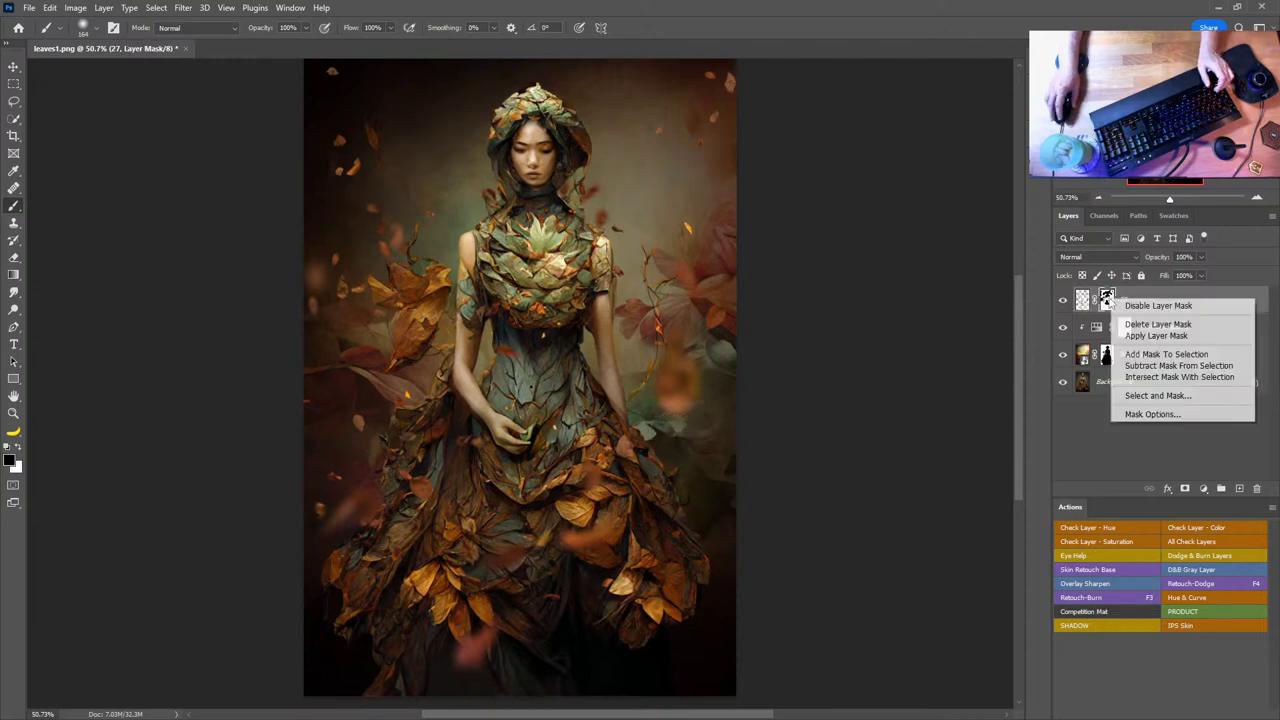
pyautogui.click(1140, 336)
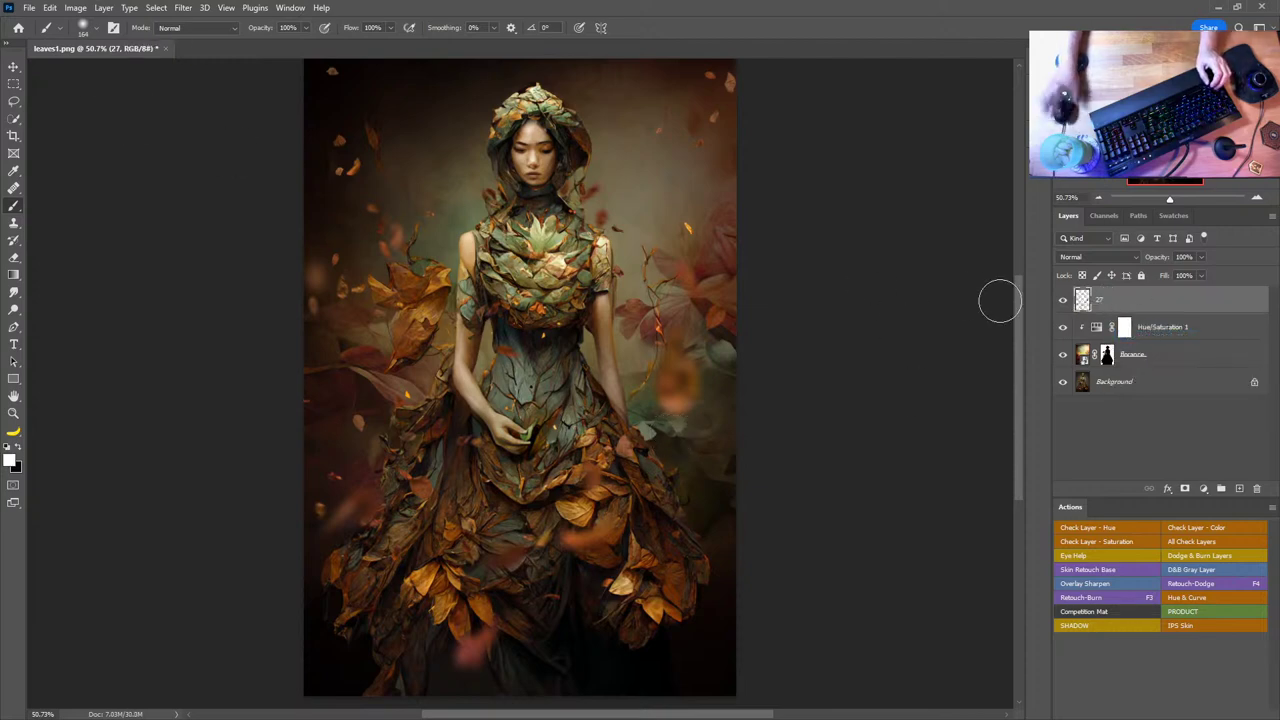
pyautogui.hotkey('ctrl', 'j')
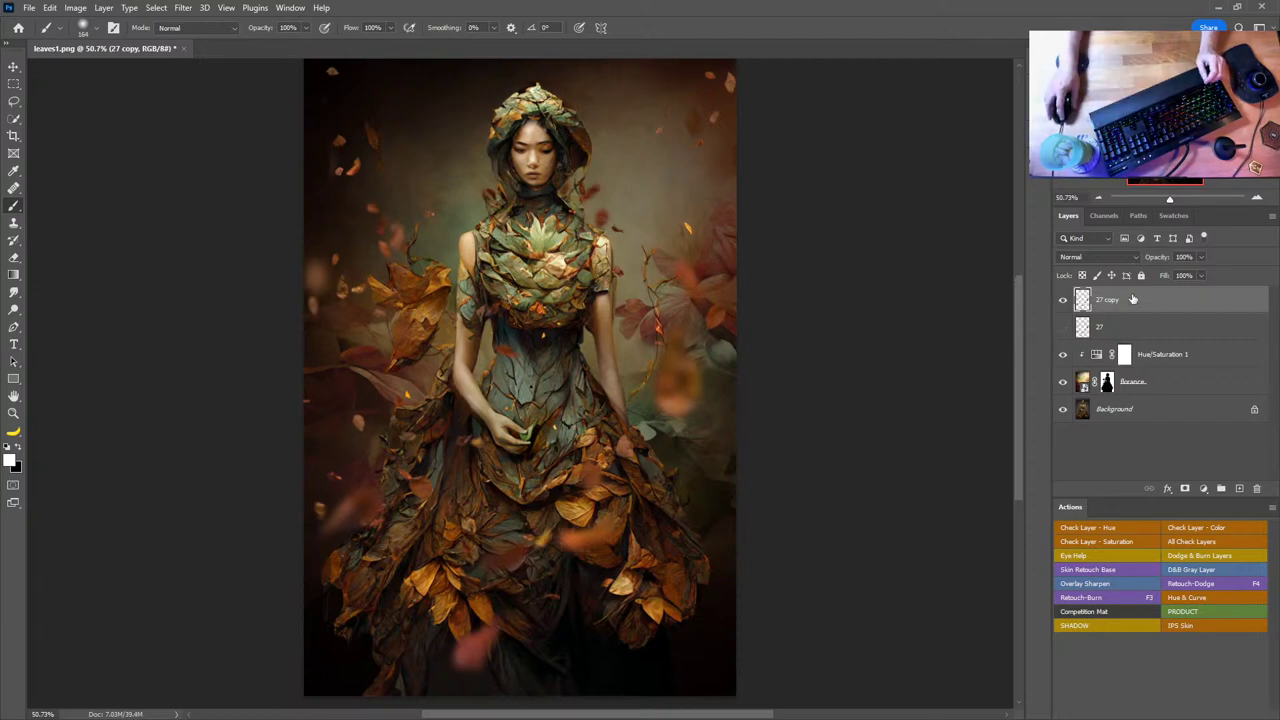
pyautogui.click(178, 9)
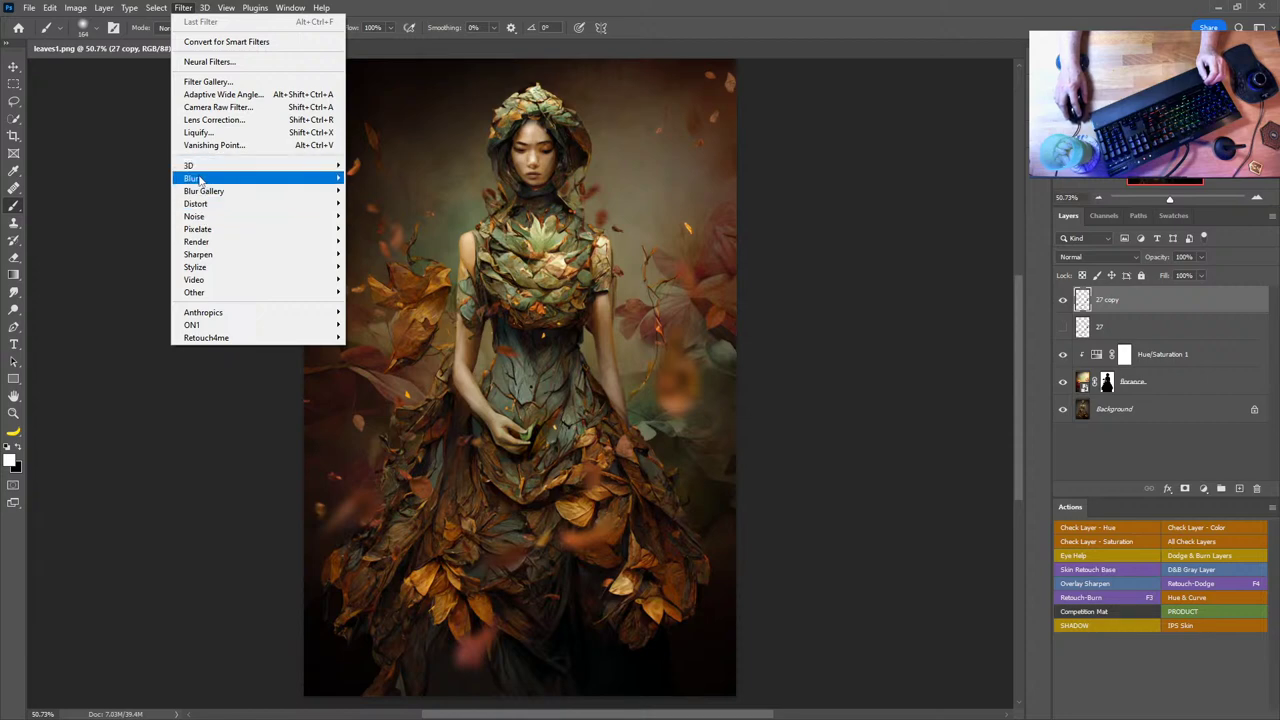
pyautogui.moveTo(241, 268)
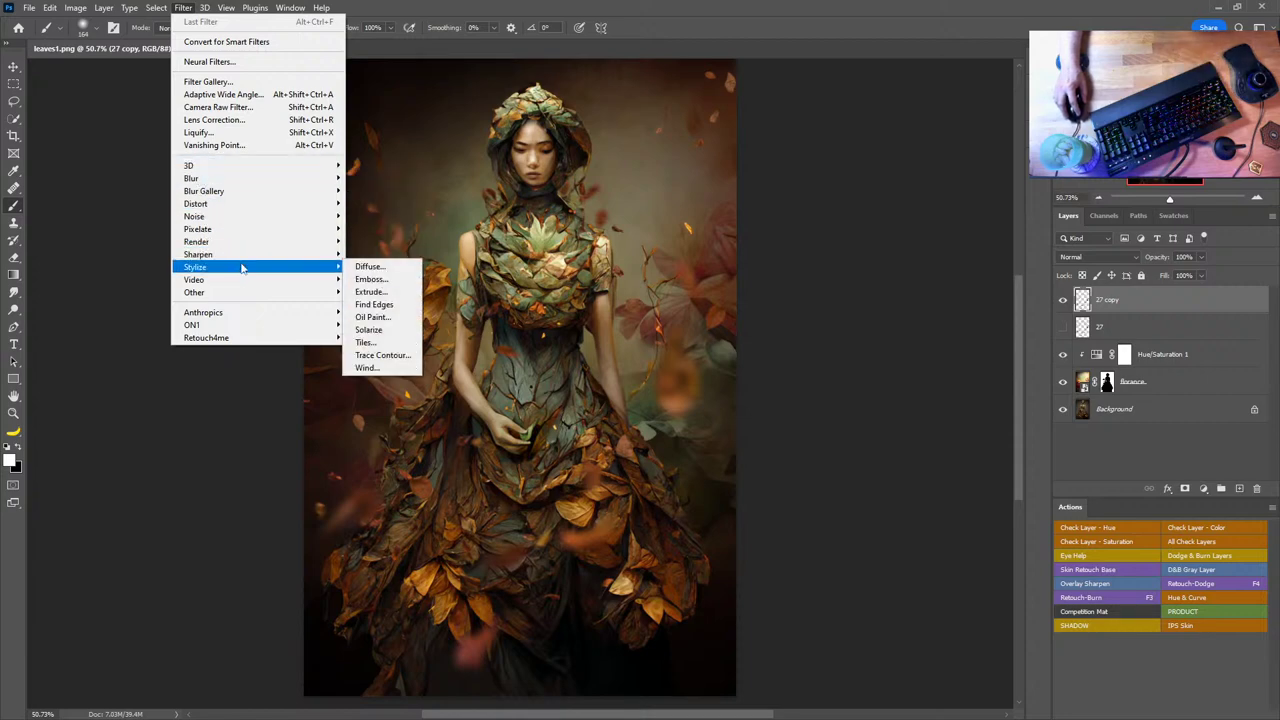
pyautogui.click(372, 317)
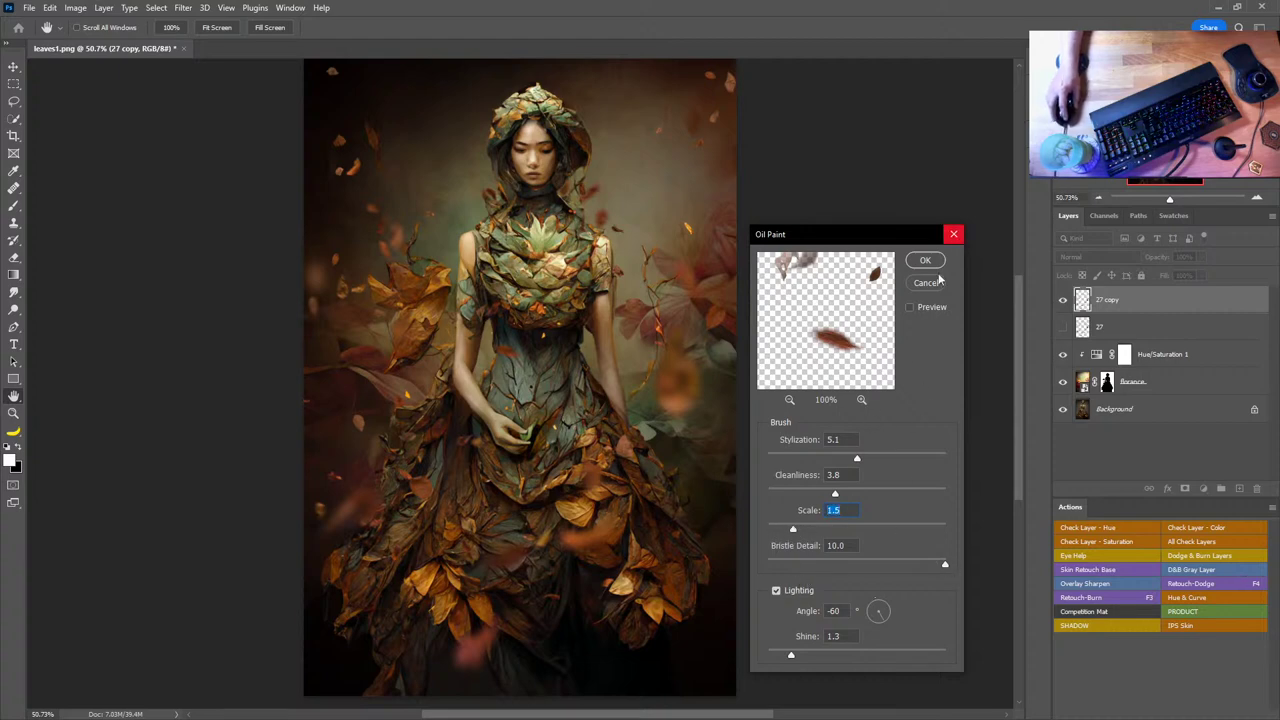
pyautogui.click(953, 234)
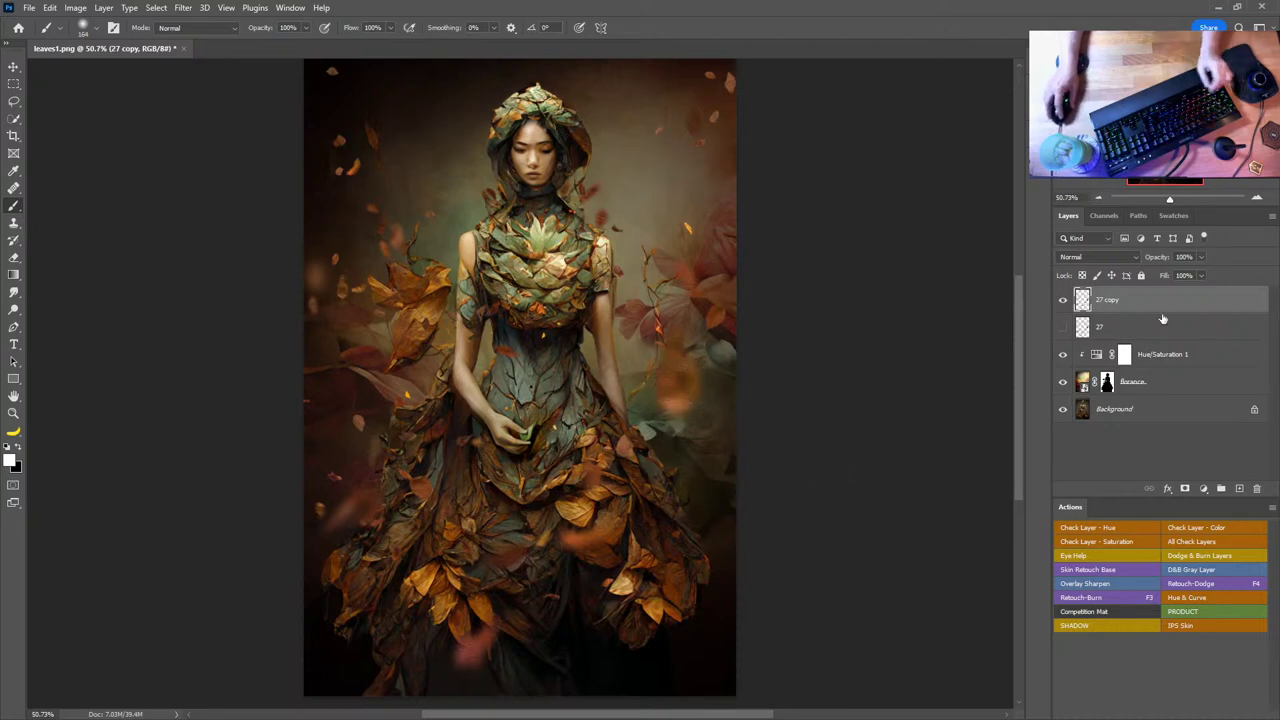
# - Delete 27 copy, show layer 27 again and apply a 6-pixel Gaussian Blur to it
pyautogui.moveTo(1166, 305); pyautogui.dragTo(1257, 489)
pyautogui.click(1062, 300)
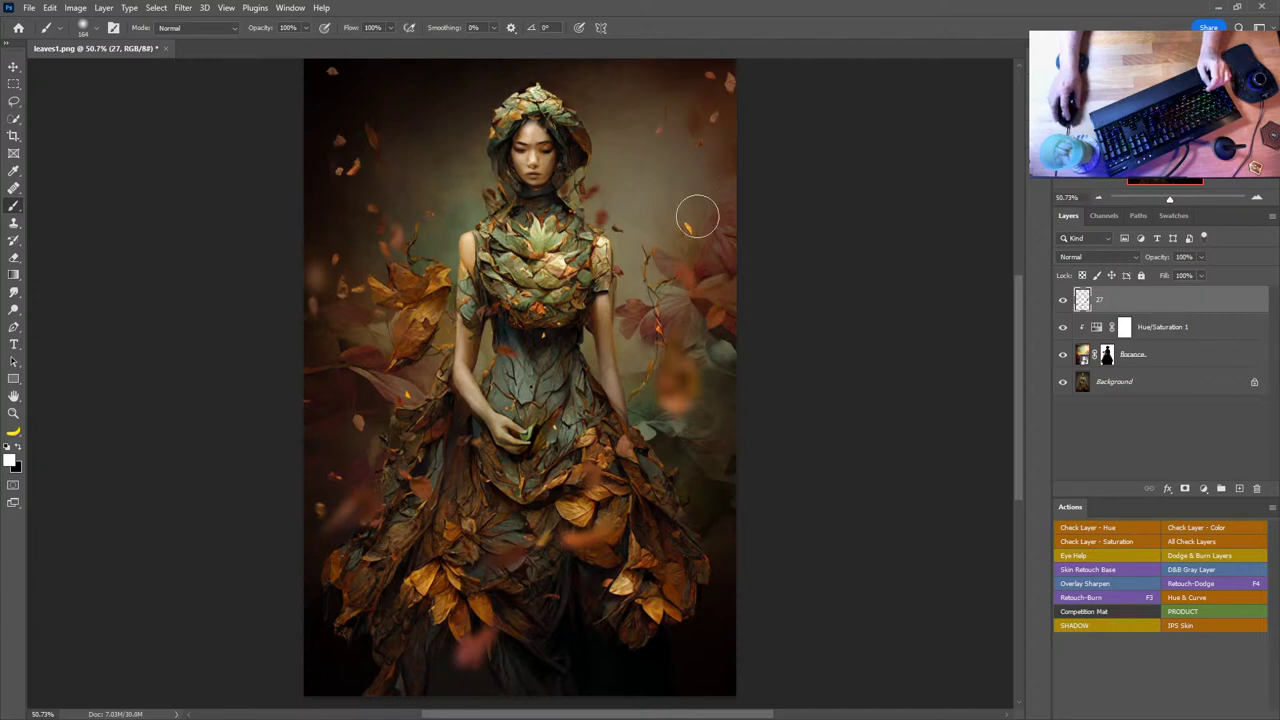
pyautogui.click(181, 8)
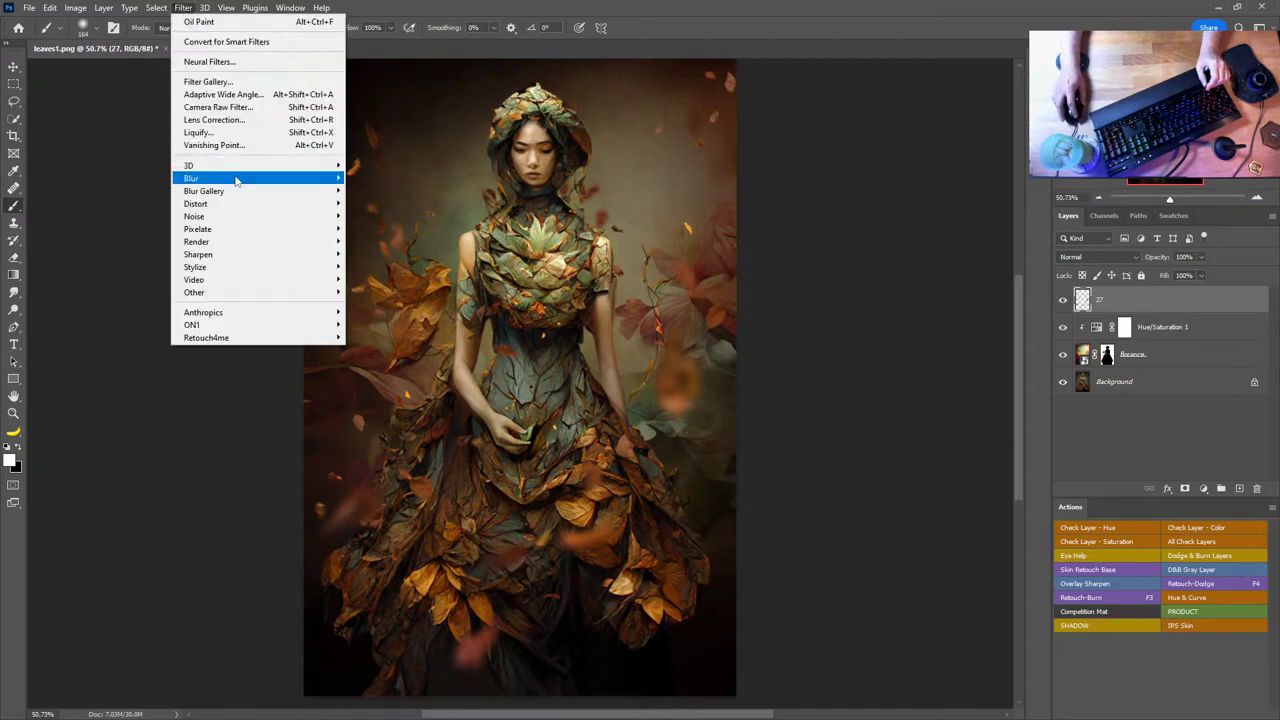
pyautogui.moveTo(287, 182)
pyautogui.click(380, 229)
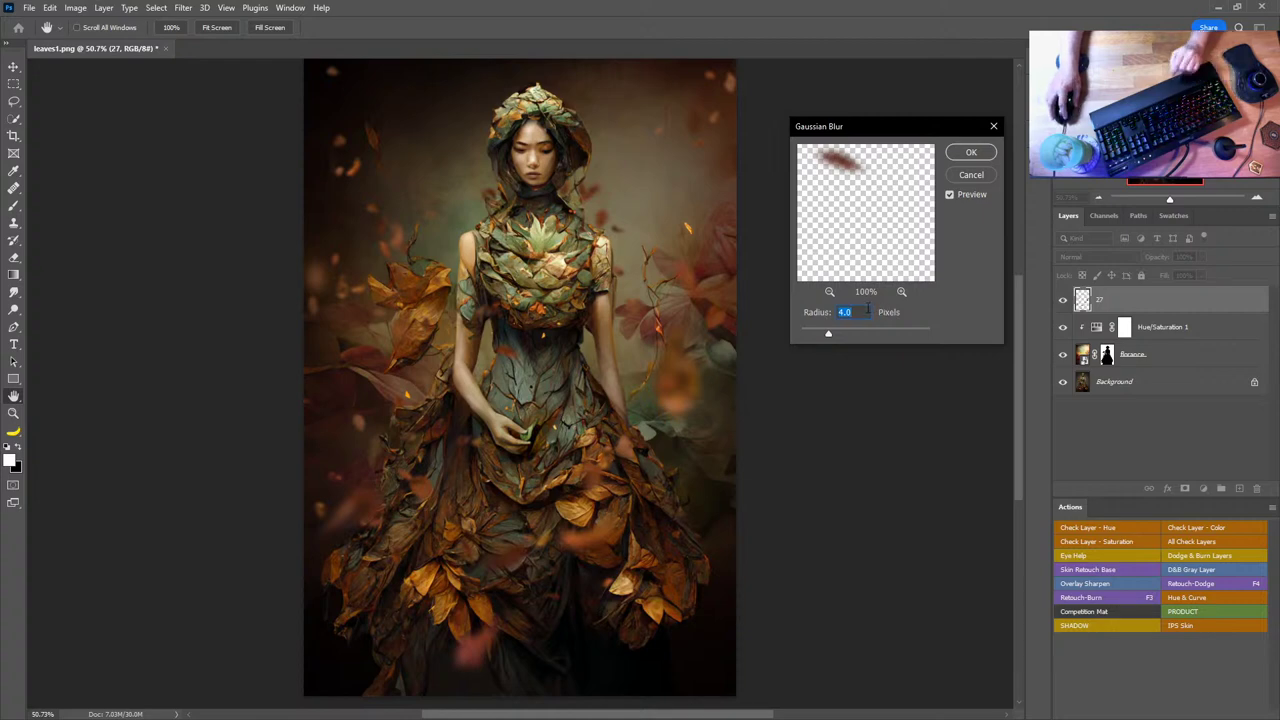
pyautogui.write('6')
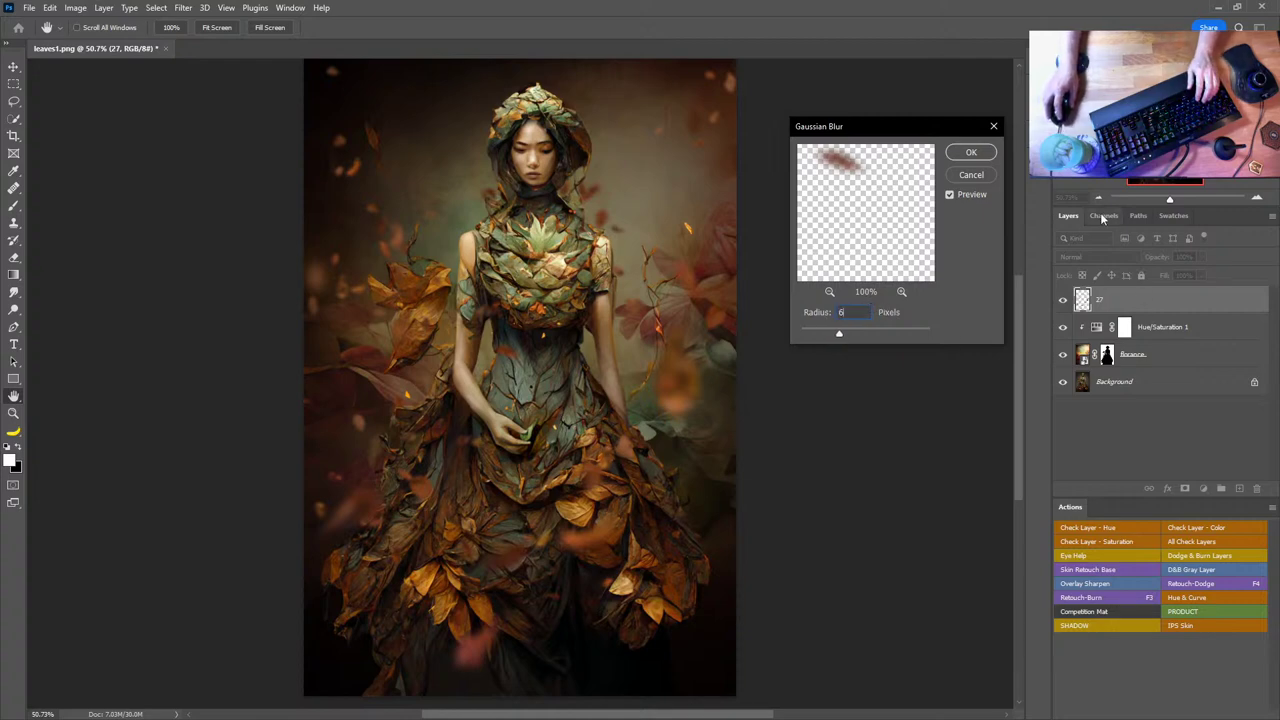
pyautogui.click(968, 152)
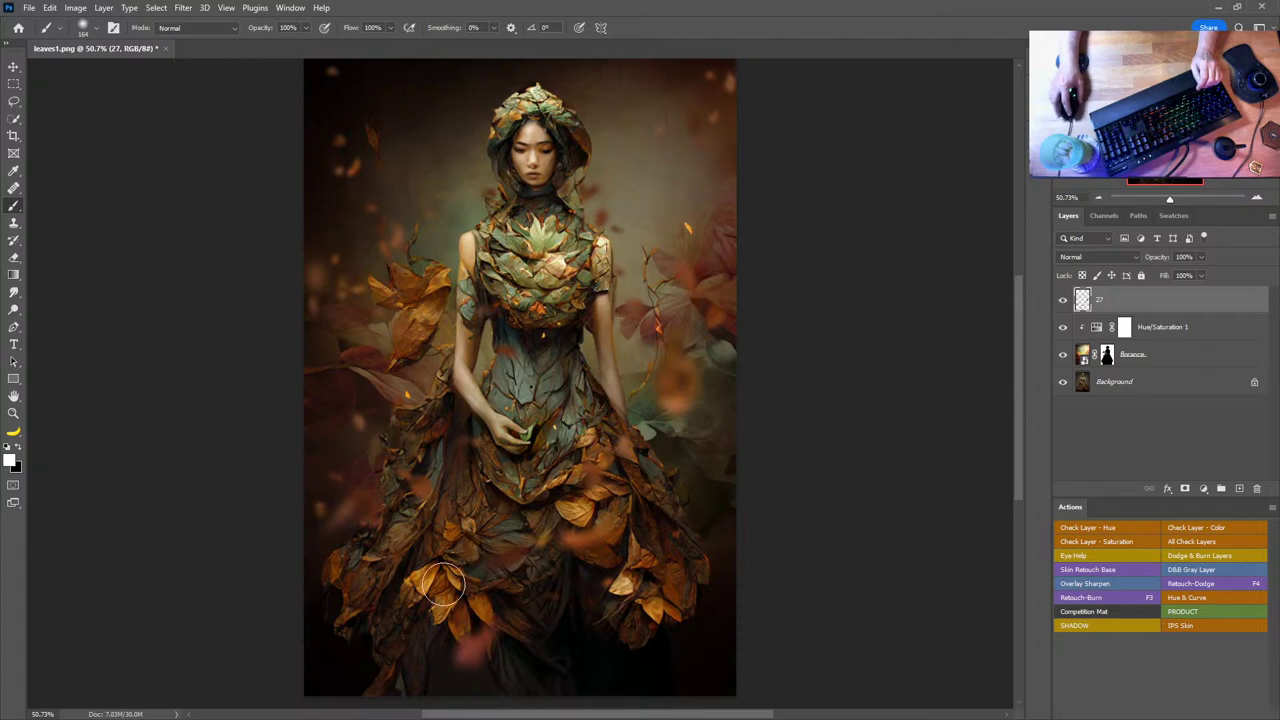
pyautogui.click(1176, 428)
# - Save the composite as leaves1.tif in TIFF format, accepting the default TIFF options
pyautogui.hotkey('ctrl', 'shift', 's')
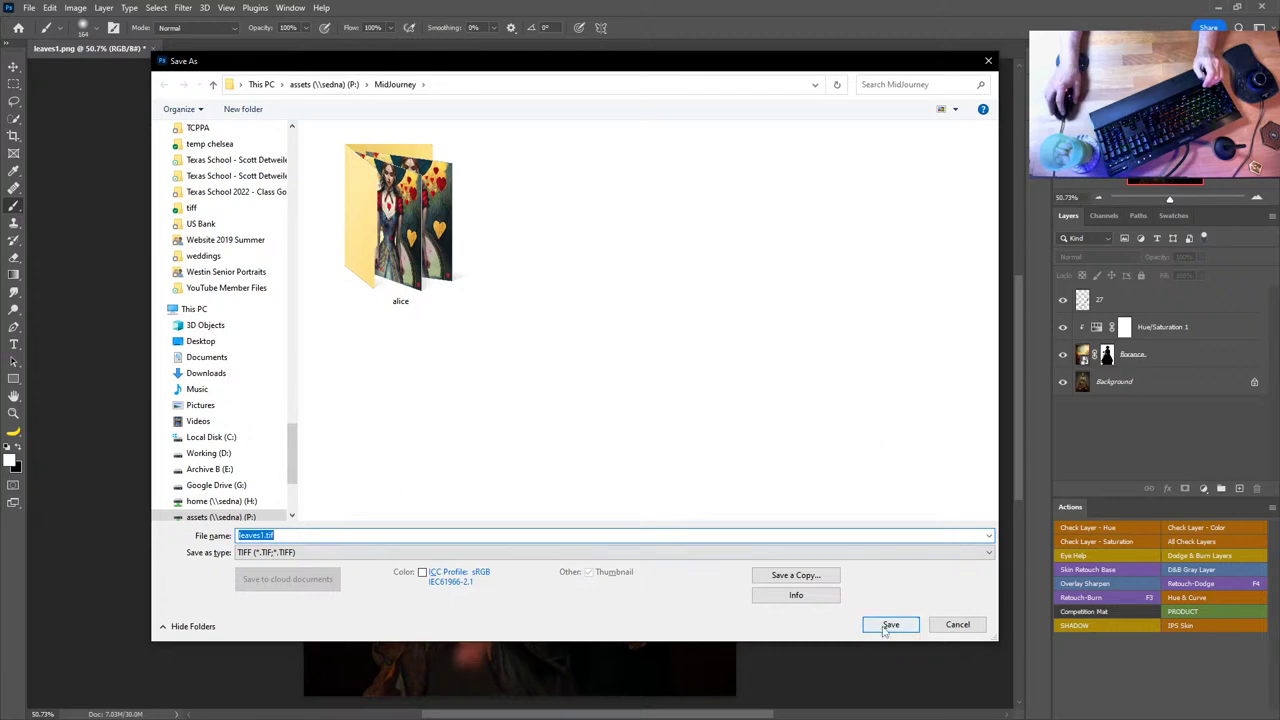
pyautogui.click(885, 625)
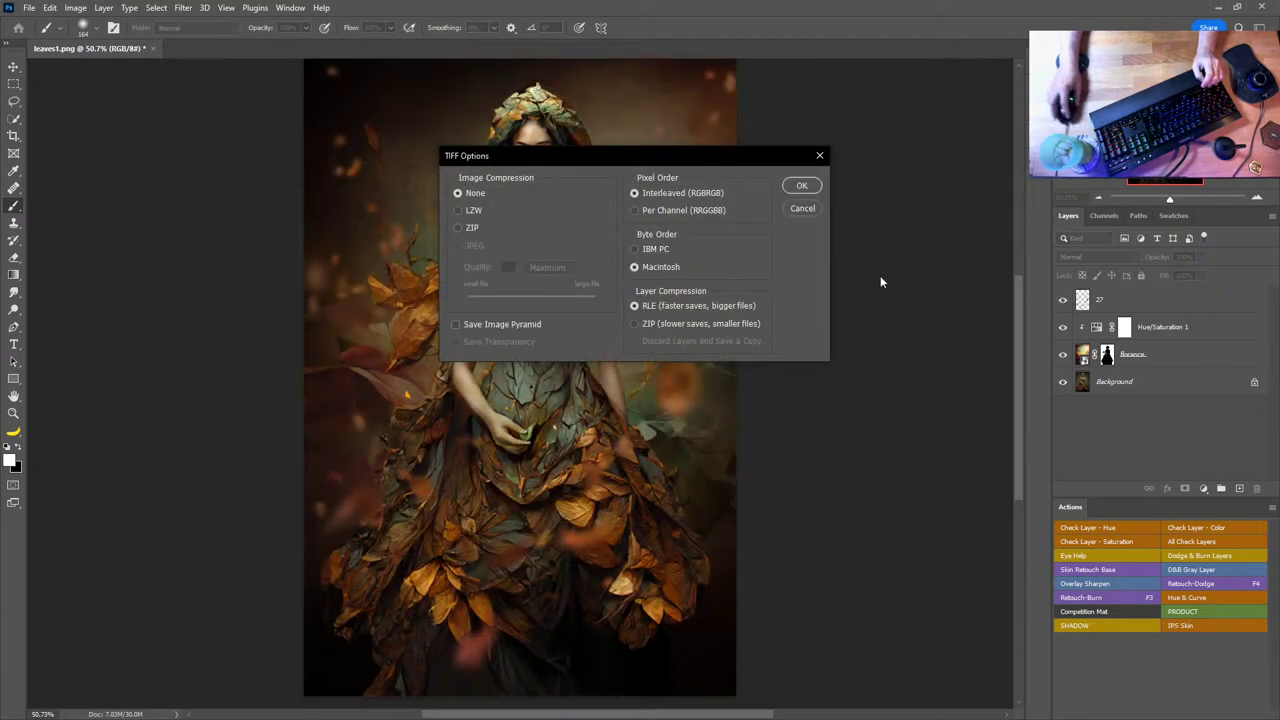
pyautogui.click(802, 186)
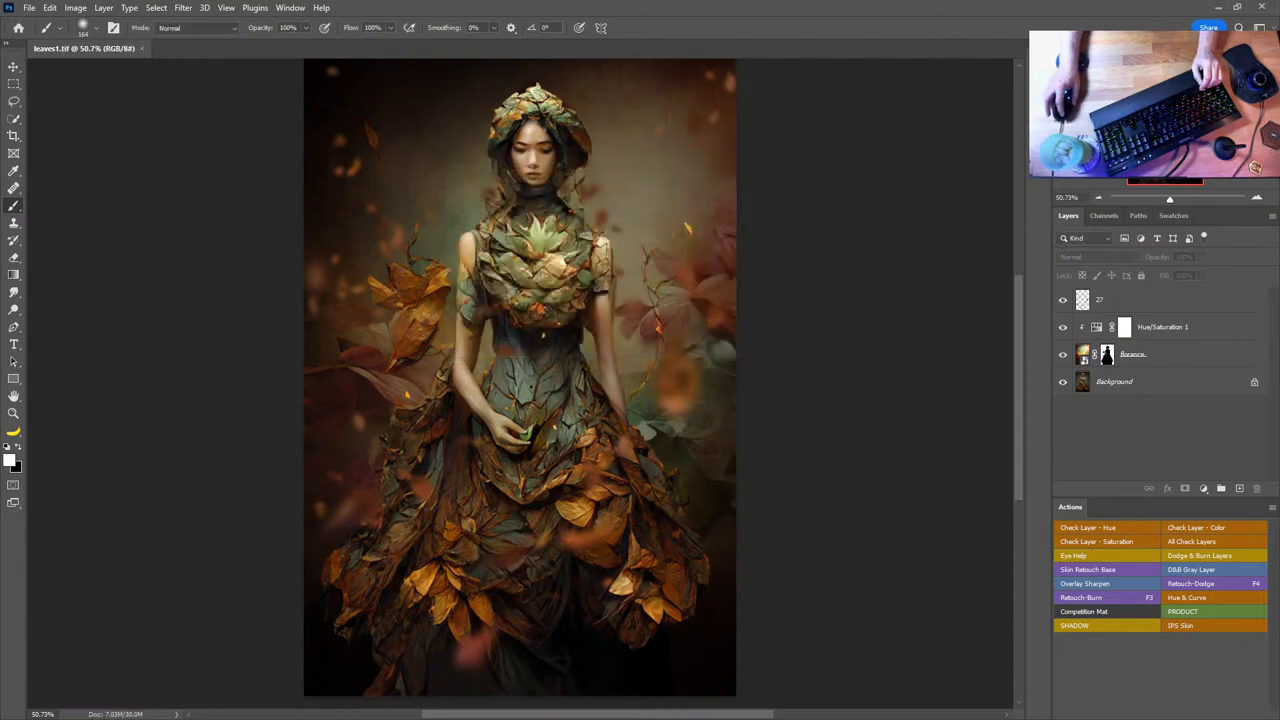
pyautogui.hotkey('ctrl', 'alt', 'o')
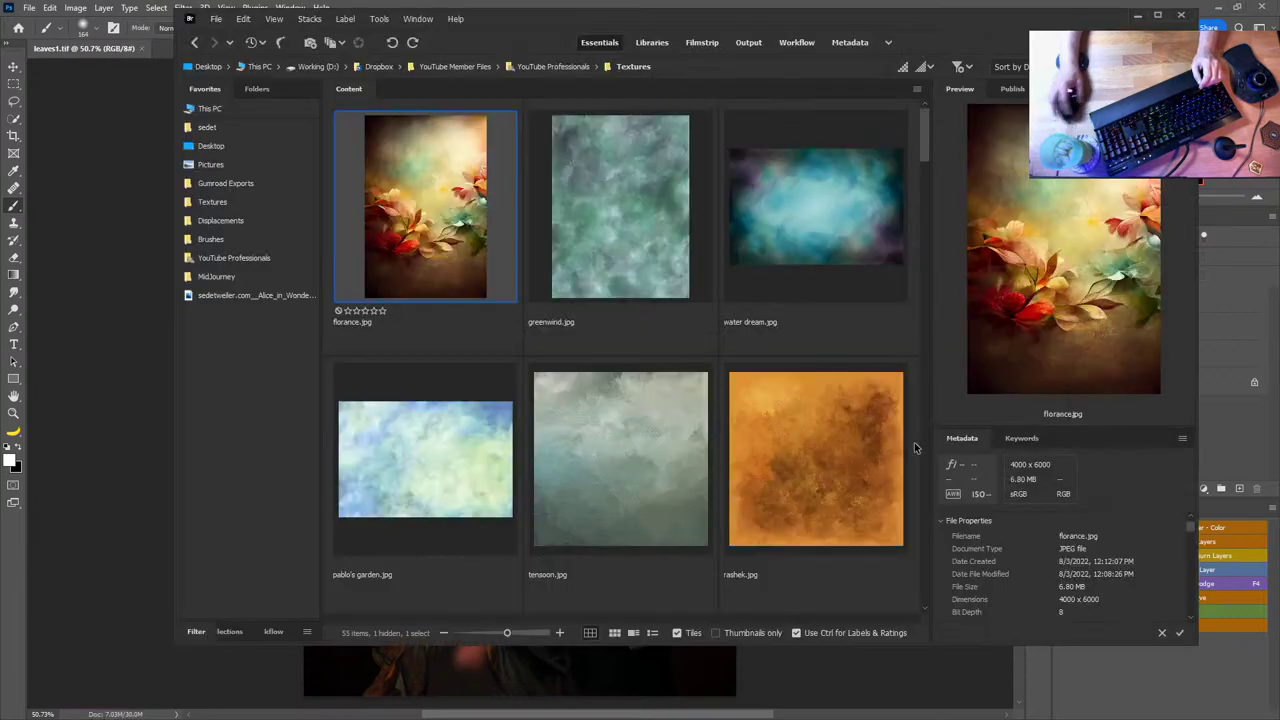
# - Browse Bridge's Textures folder and place vespa.jpg into leaves1, rotated -90°
pyautogui.moveTo(916, 141); pyautogui.dragTo(925, 582)
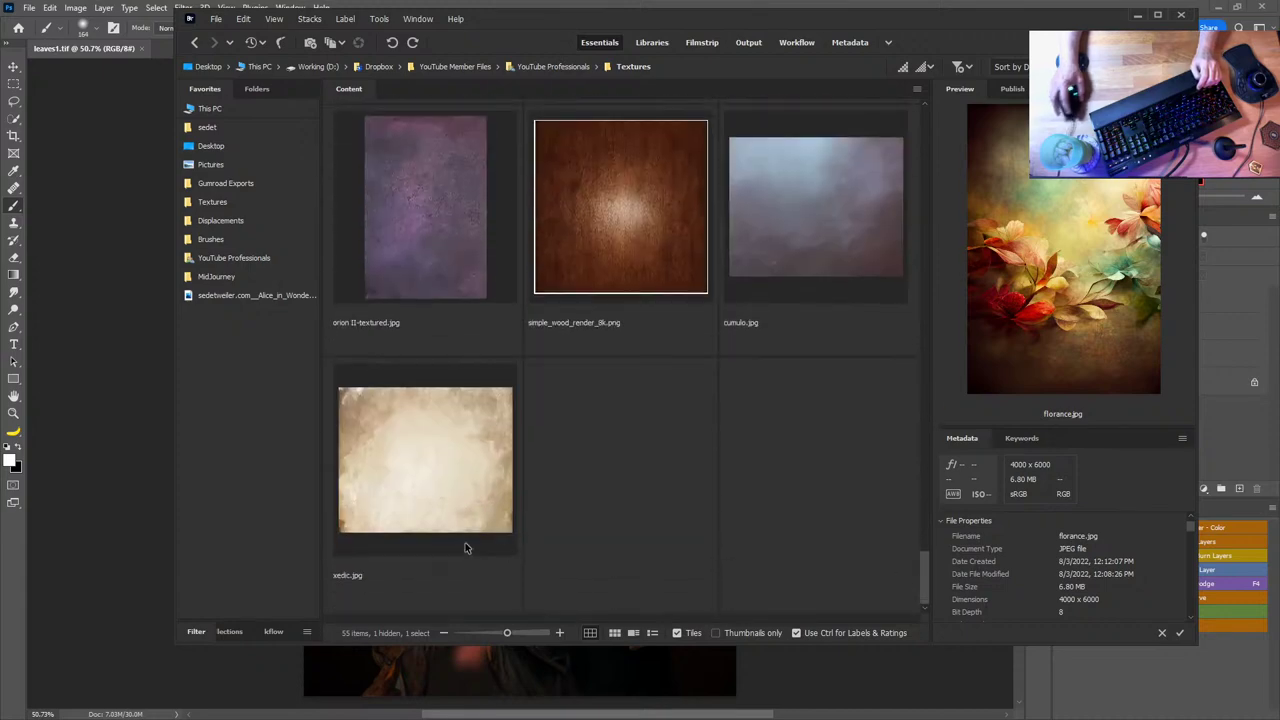
pyautogui.click(413, 476)
pyautogui.scroll(4, 578, 460)
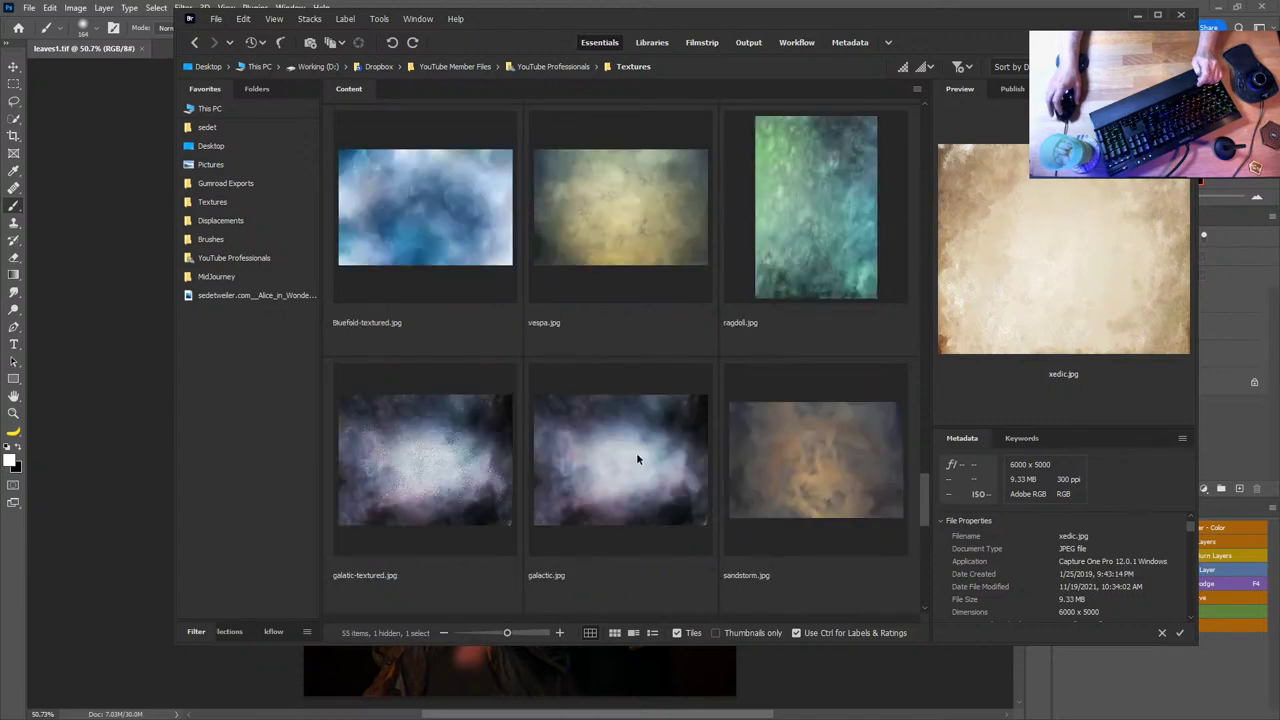
pyautogui.scroll(4, 636, 452)
pyautogui.scroll(-2, 602, 419)
pyautogui.moveTo(602, 423); pyautogui.dragTo(413, 400)
pyautogui.moveTo(674, 404); pyautogui.dragTo(420, 149)
pyautogui.scroll(-2, 578, 320)
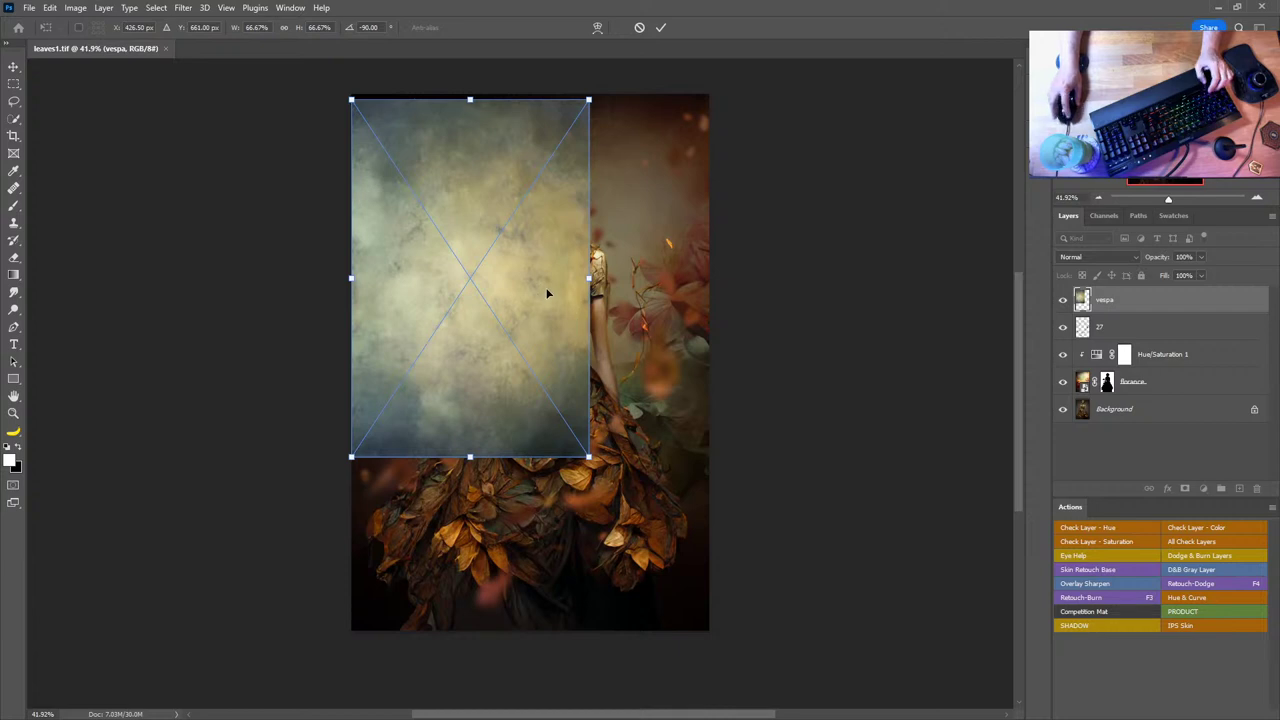
# - Nudge the vespa texture up and scale it to fill the entire canvas
pyautogui.moveTo(550, 282); pyautogui.dragTo(552, 272)
pyautogui.moveTo(590, 458); pyautogui.dragTo(712, 632)
pyautogui.click(1117, 257)
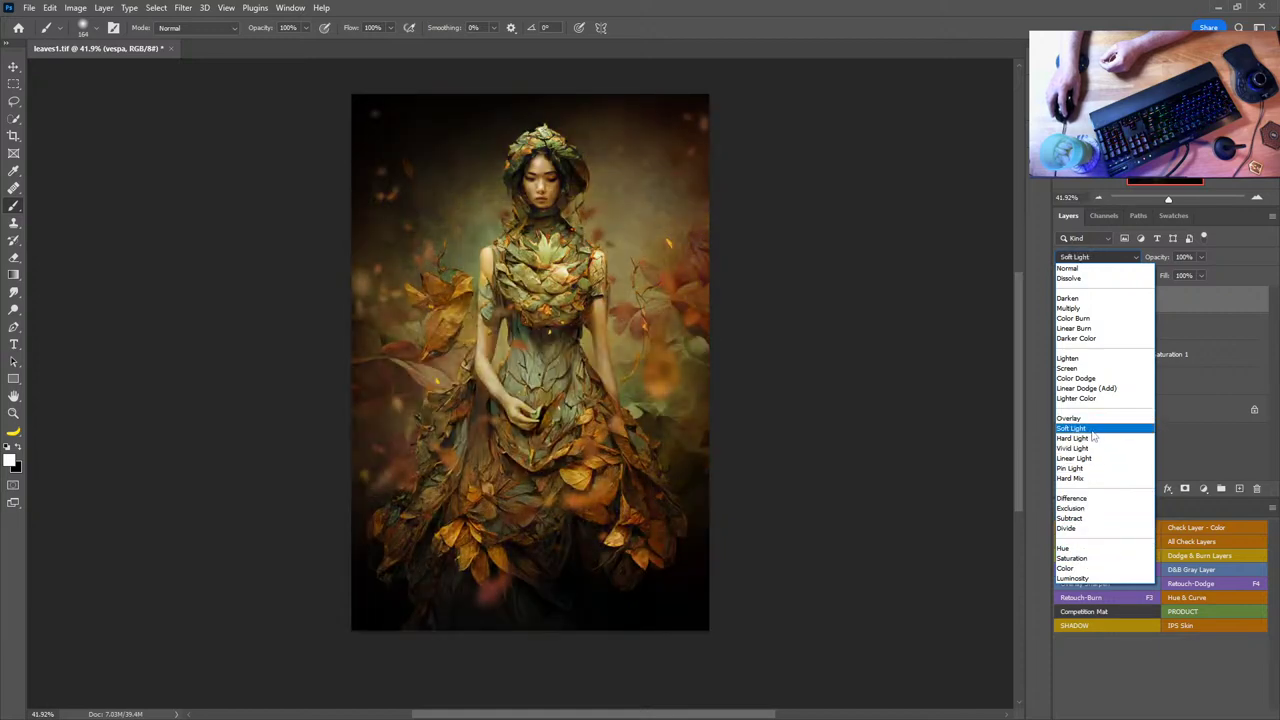
# - Set the vespa layer to Soft Light and toggle its visibility to compare the look
pyautogui.click(1095, 432)
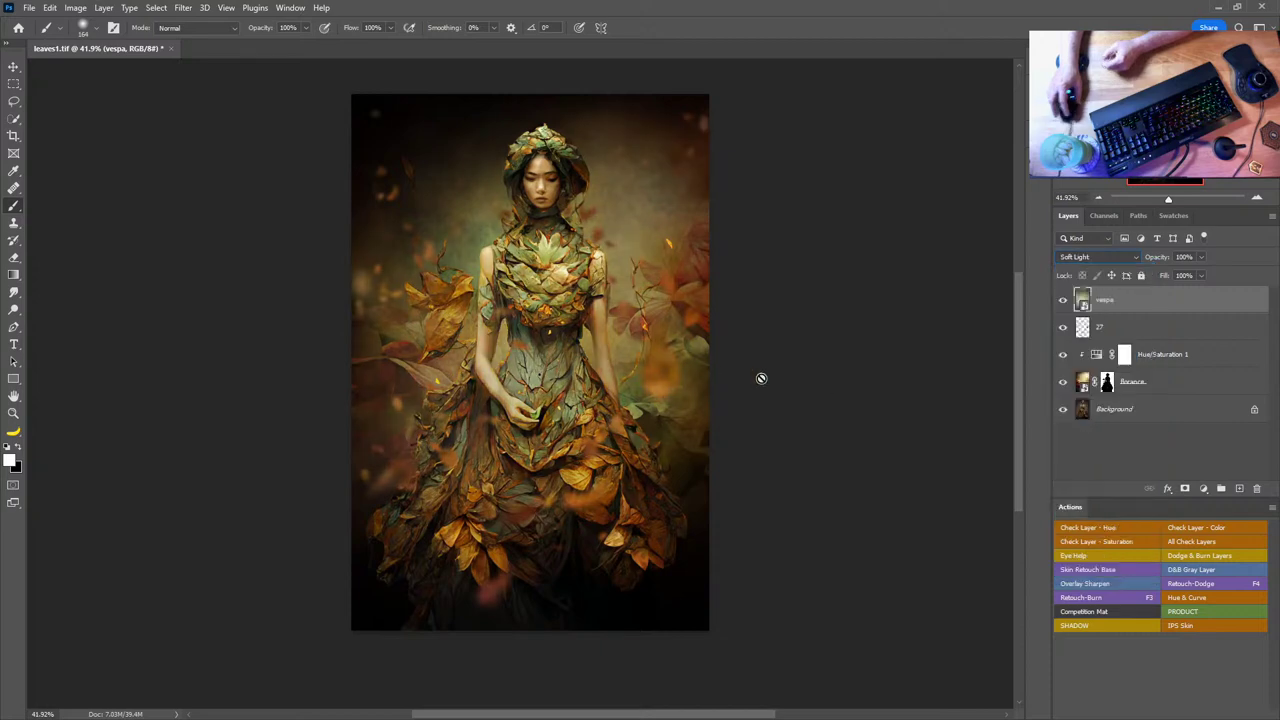
pyautogui.click(1063, 305)
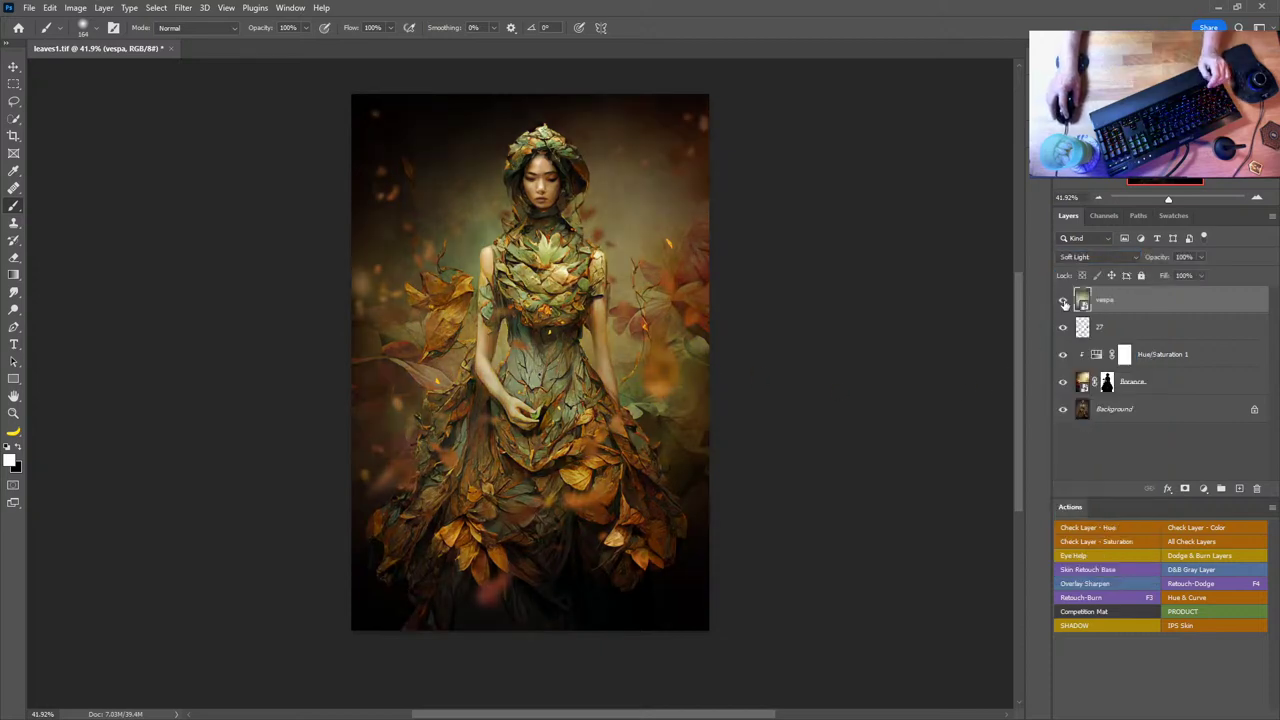
pyautogui.click(1064, 304)
pyautogui.click(1064, 304)
pyautogui.click(1064, 304)
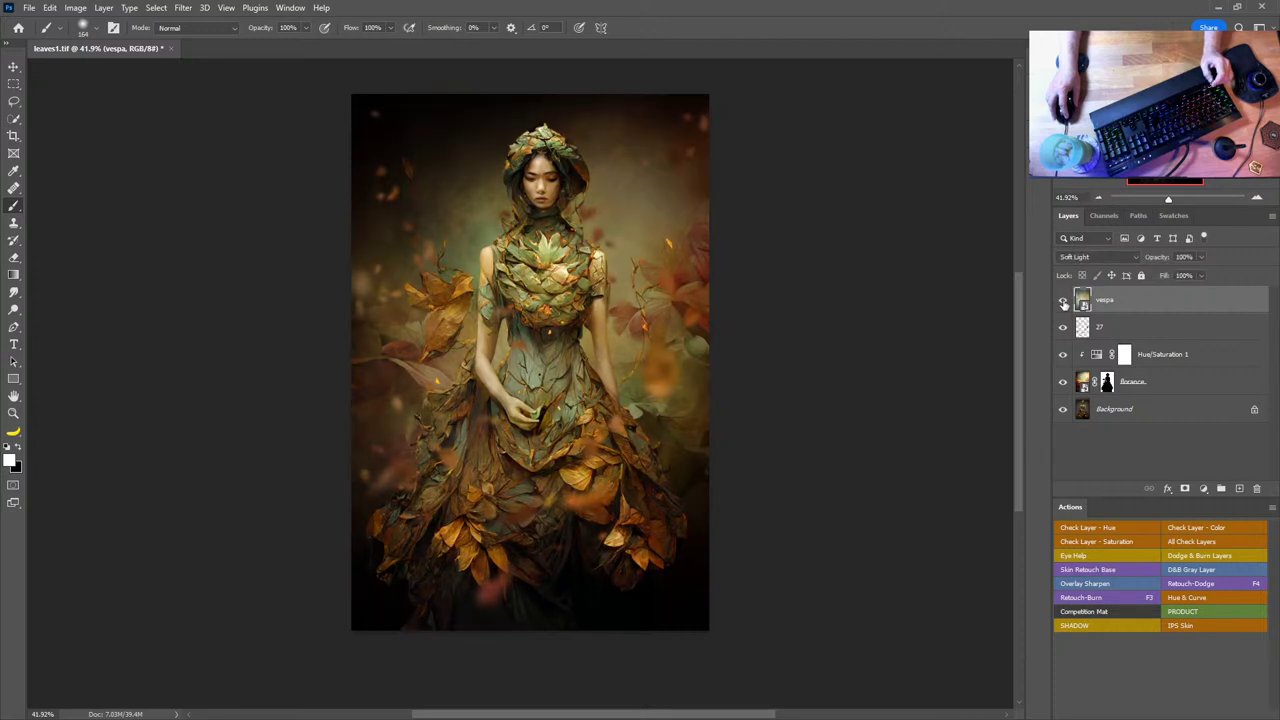
pyautogui.click(1064, 304)
pyautogui.click(1064, 304)
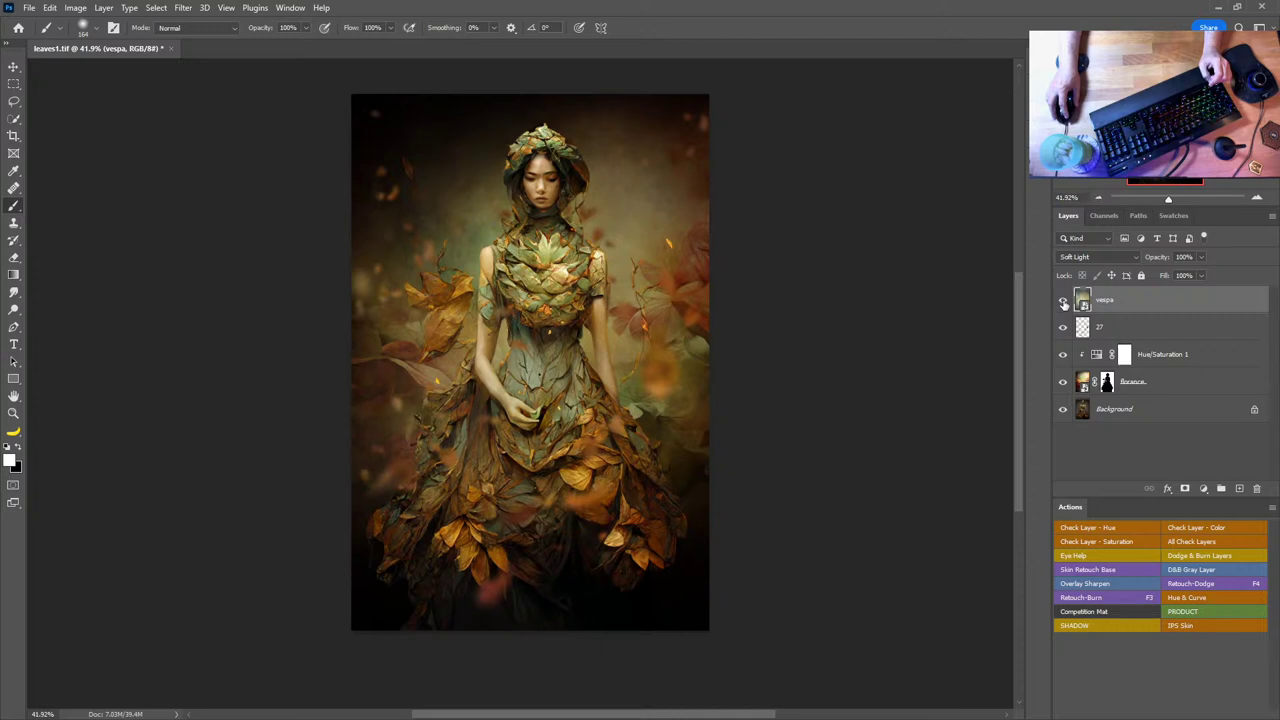
# - Lower vespa's opacity to 45%, comparing with it hidden and briefly deleted, then keep it
pyautogui.moveTo(1142, 260); pyautogui.dragTo(1134, 260)
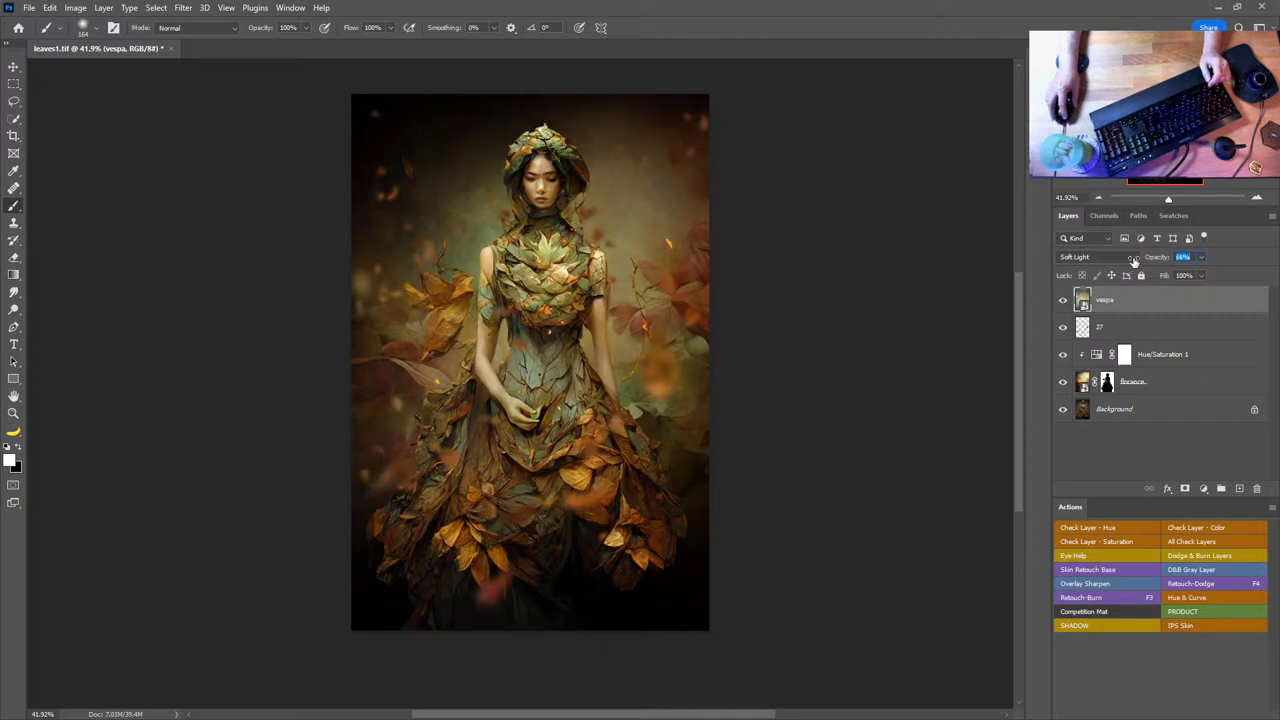
pyautogui.click(1064, 304)
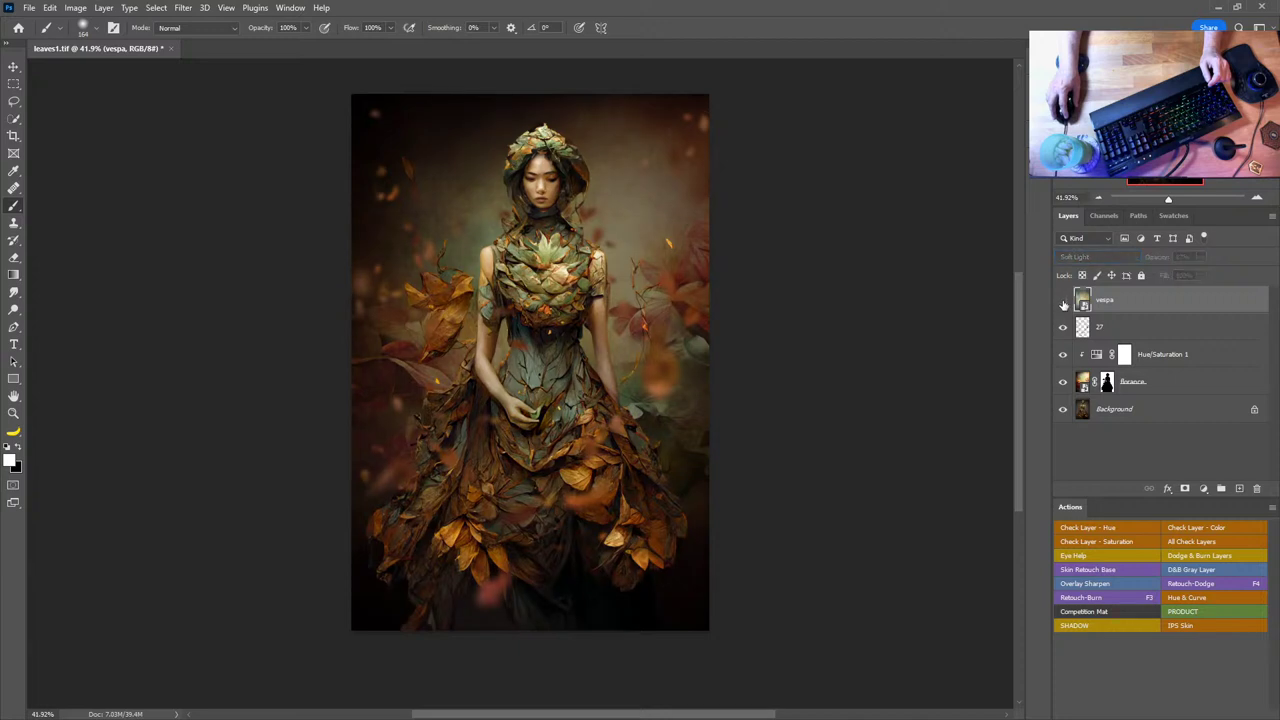
pyautogui.click(1064, 304)
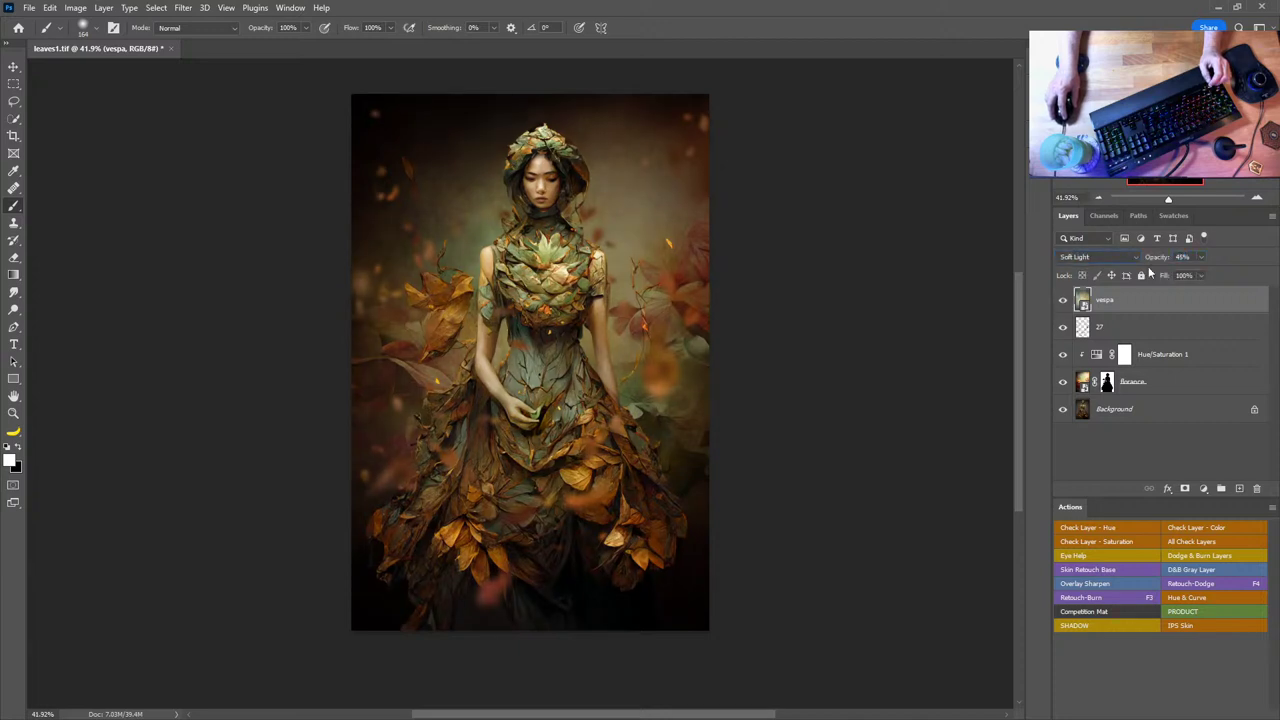
pyautogui.click(1062, 301)
pyautogui.click(1062, 301)
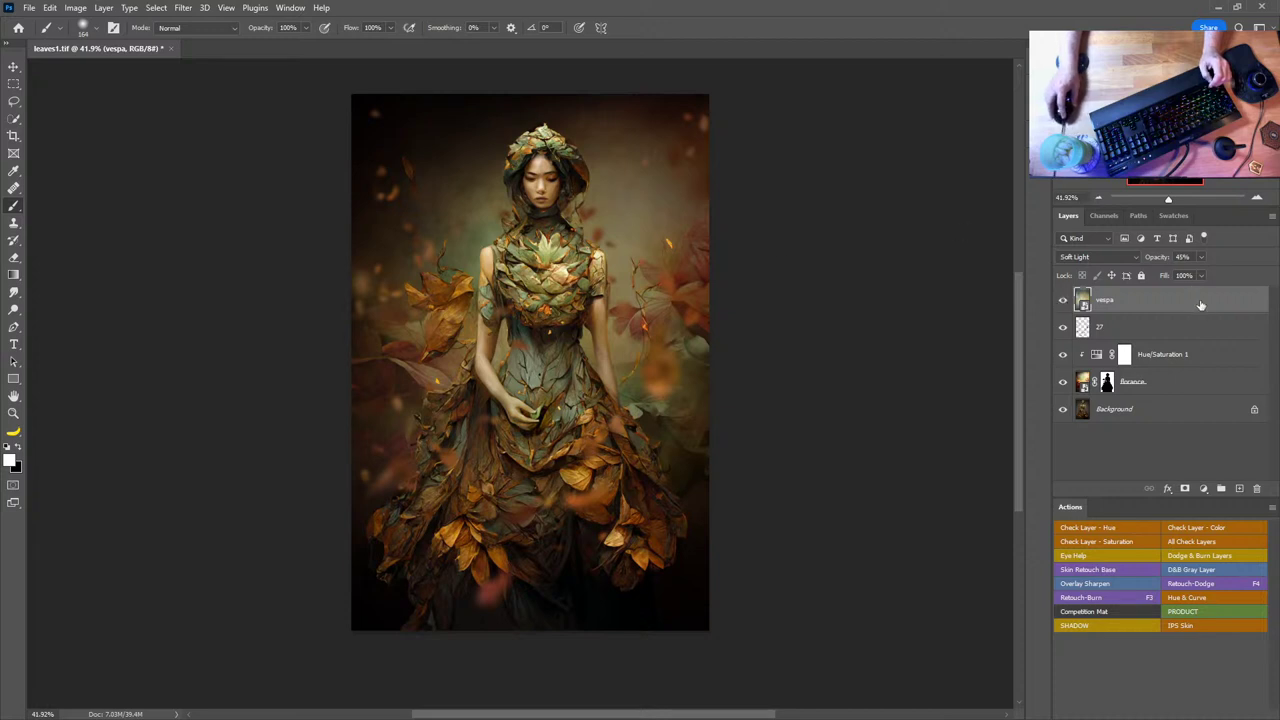
pyautogui.moveTo(1202, 301); pyautogui.dragTo(1257, 488)
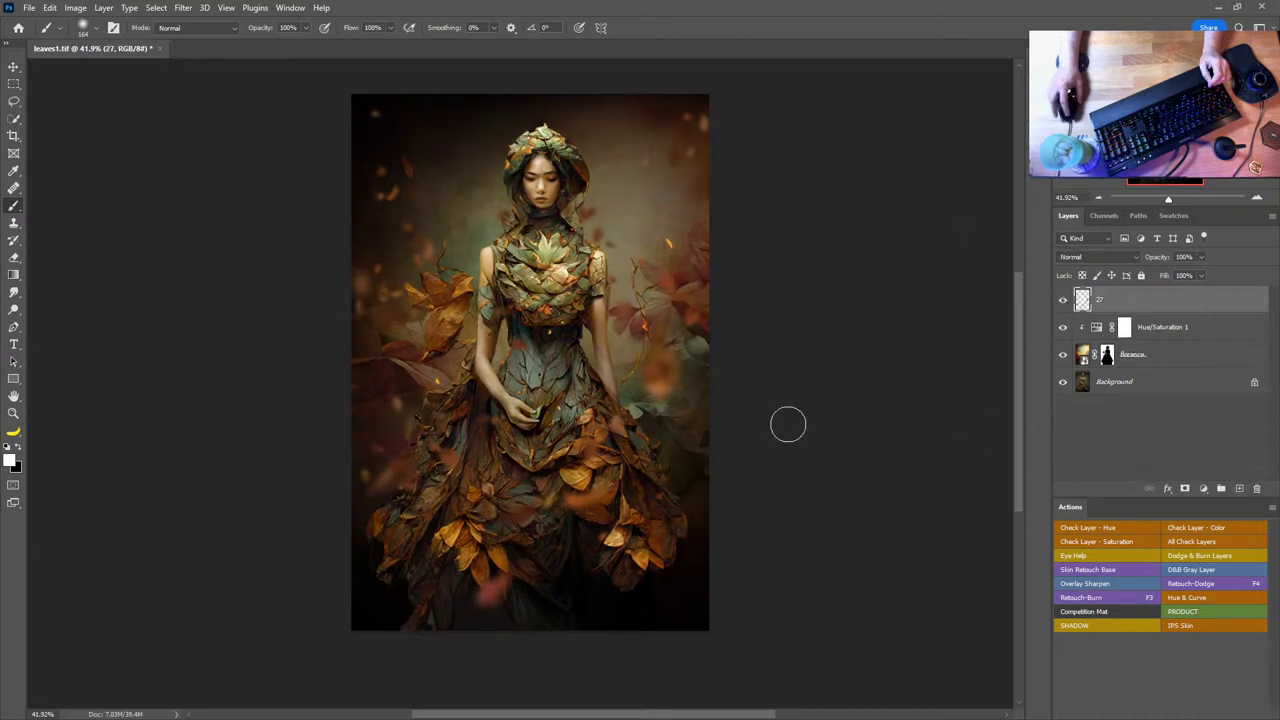
pyautogui.hotkey('ctrl', 'z')
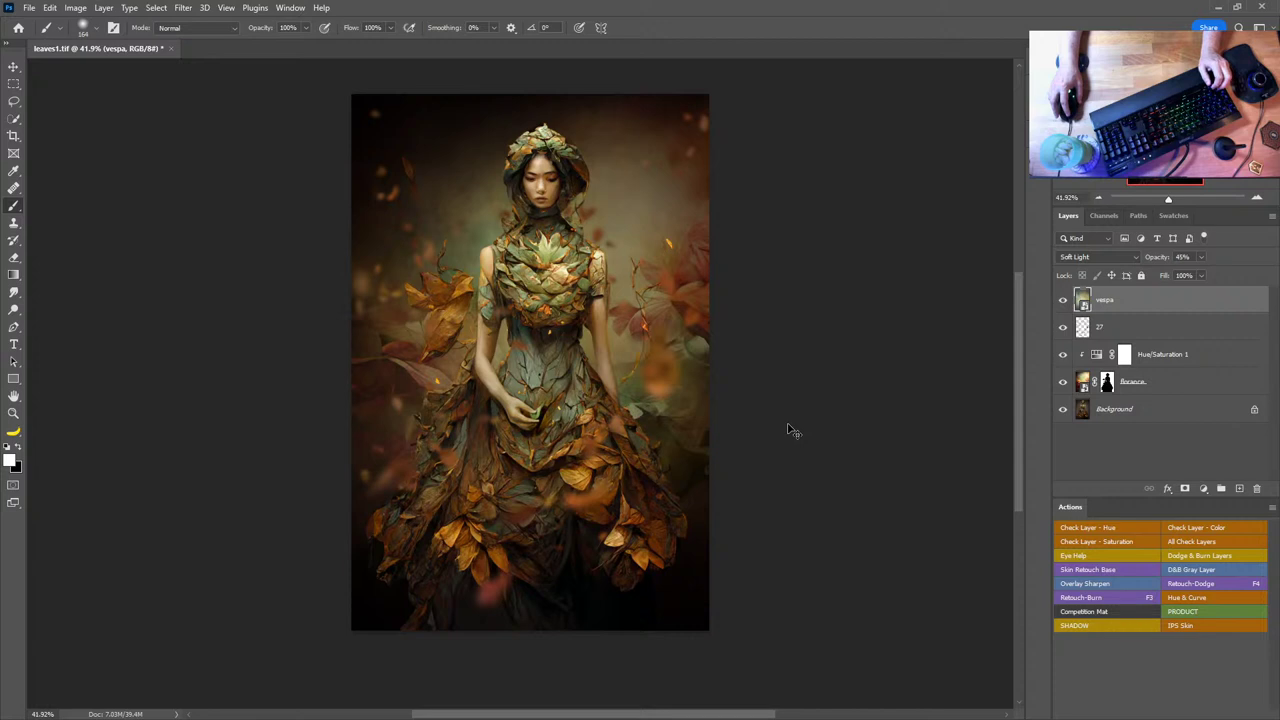
pyautogui.hotkey('ctrl', 'shift', 'z')
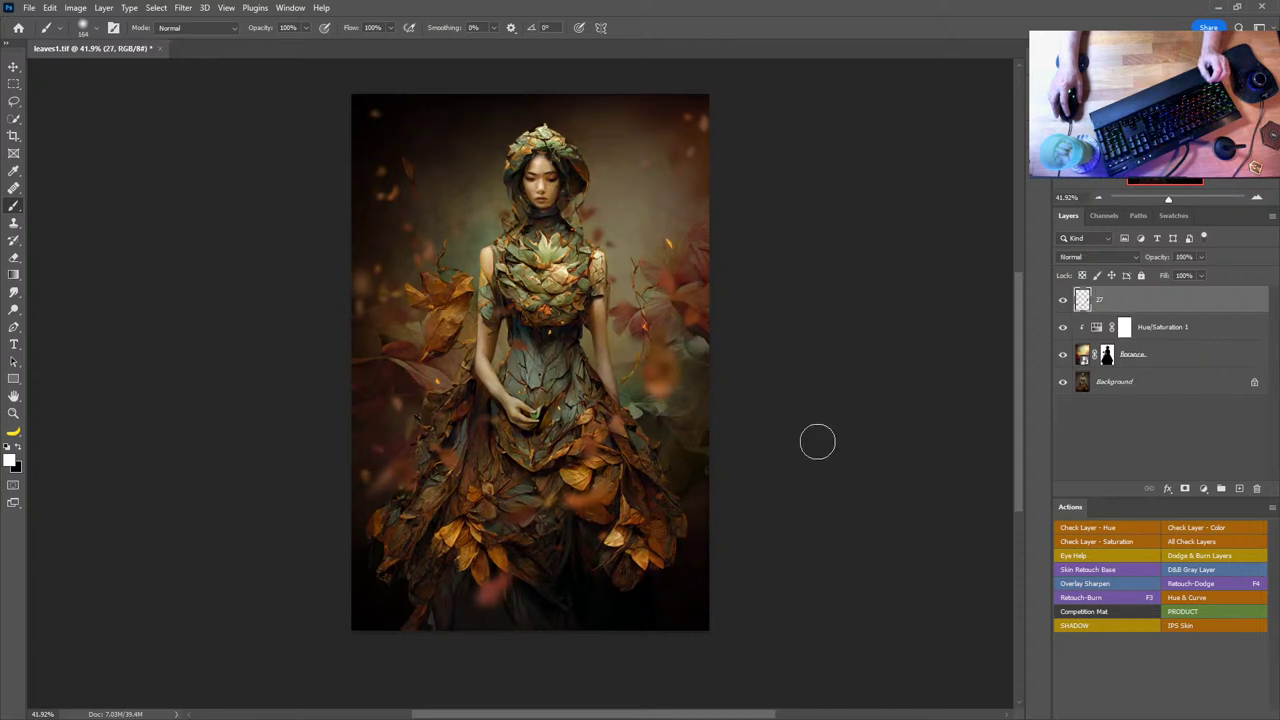
pyautogui.hotkey('ctrl', 'z')
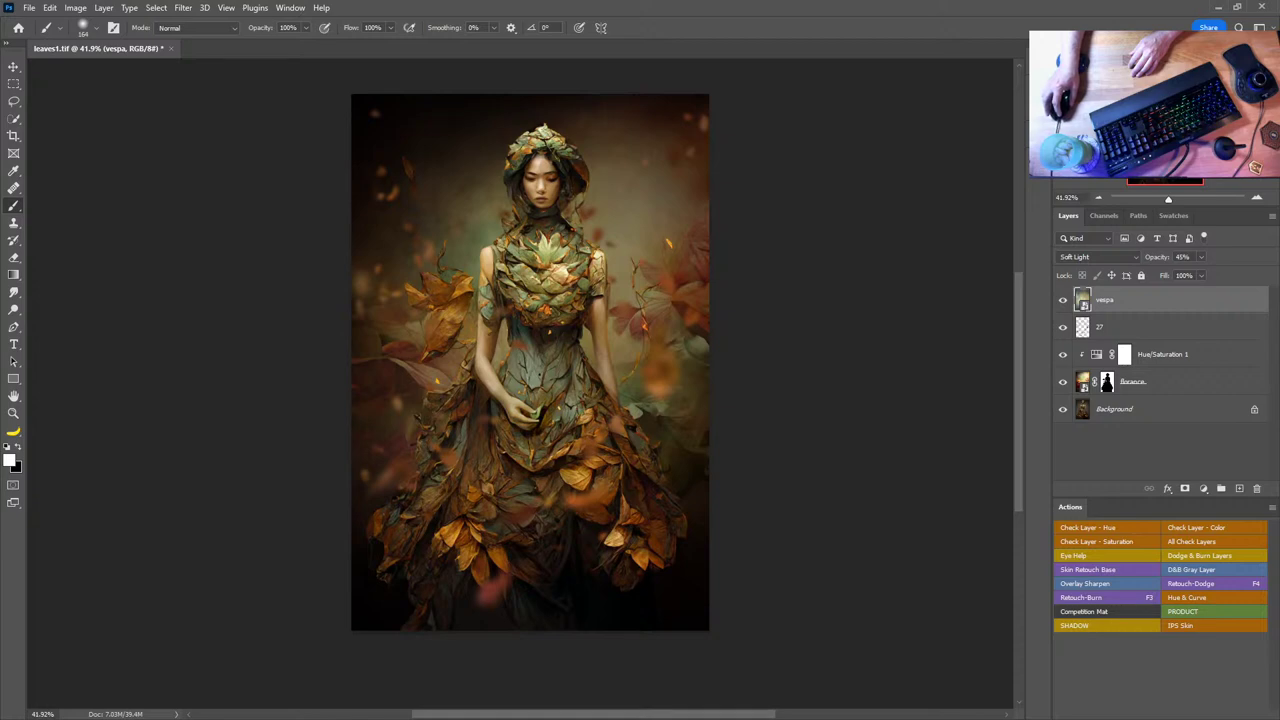
# - Drag florance.jpg from Bridge onto the canvas as a new top layer
pyautogui.hotkey('alt', 'Tab')
pyautogui.scroll(-5, 851, 426)
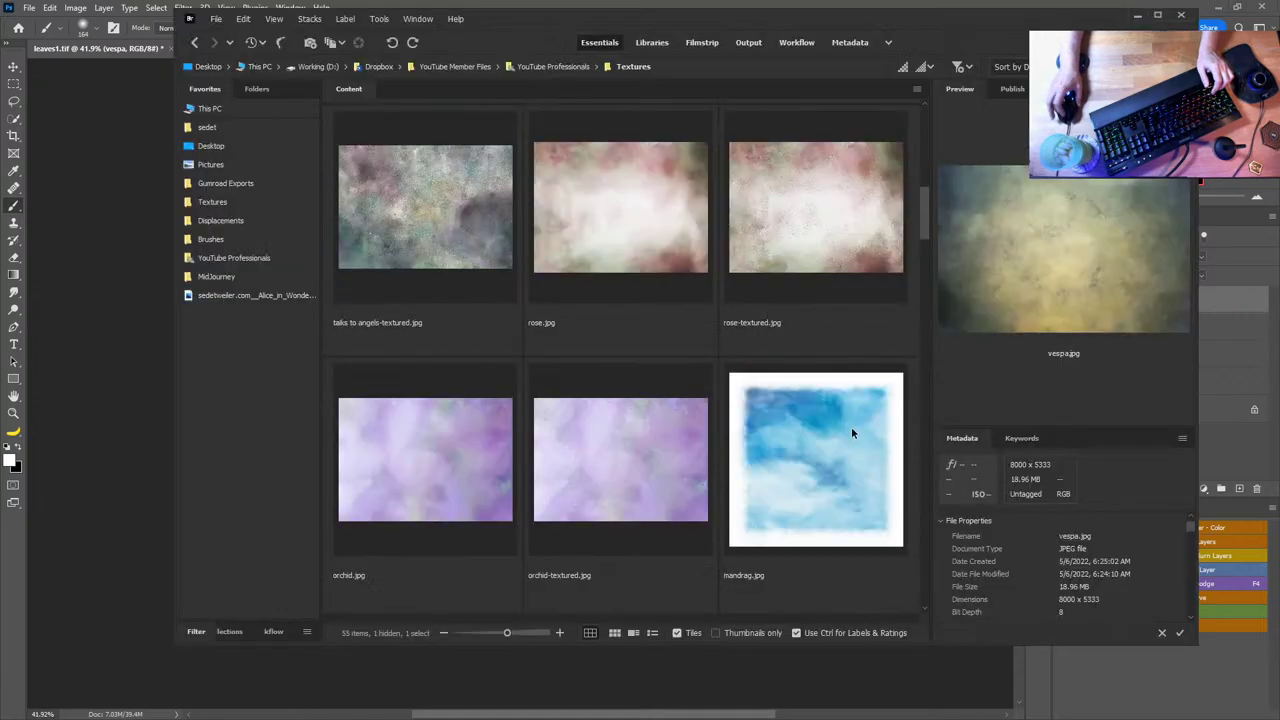
pyautogui.scroll(5, 851, 426)
pyautogui.click(445, 245)
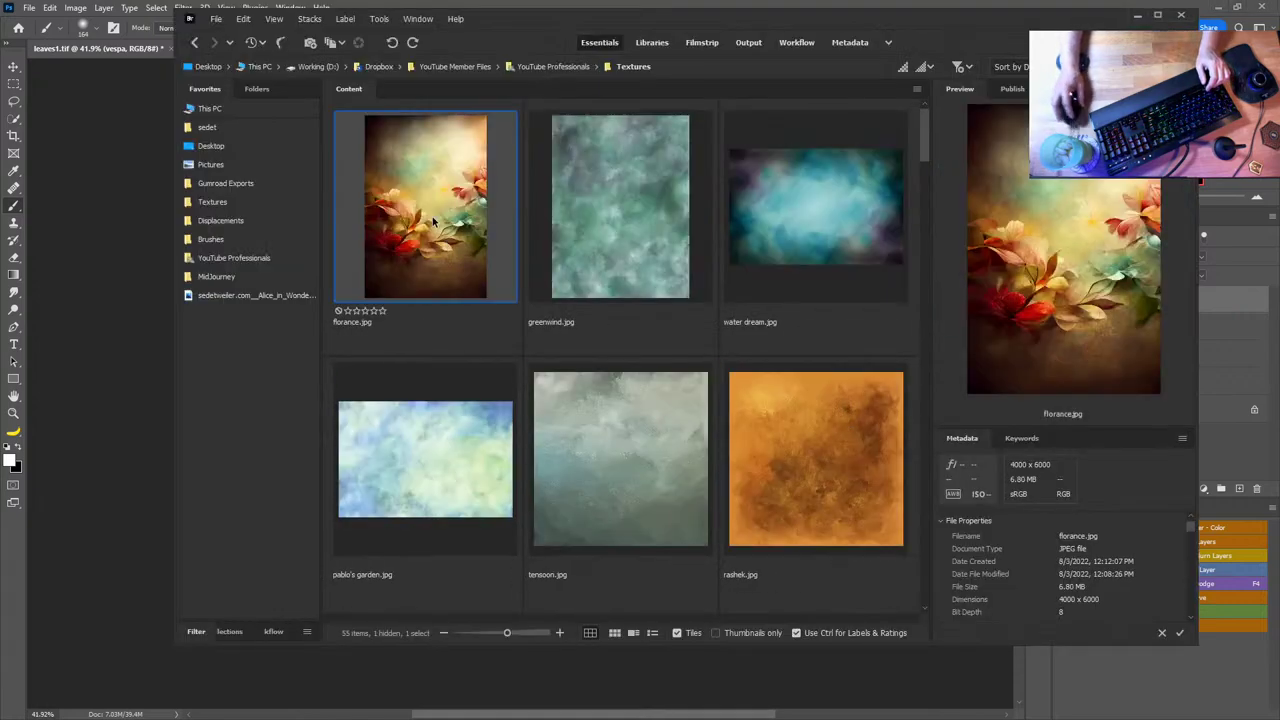
pyautogui.moveTo(462, 209); pyautogui.dragTo(110, 320)
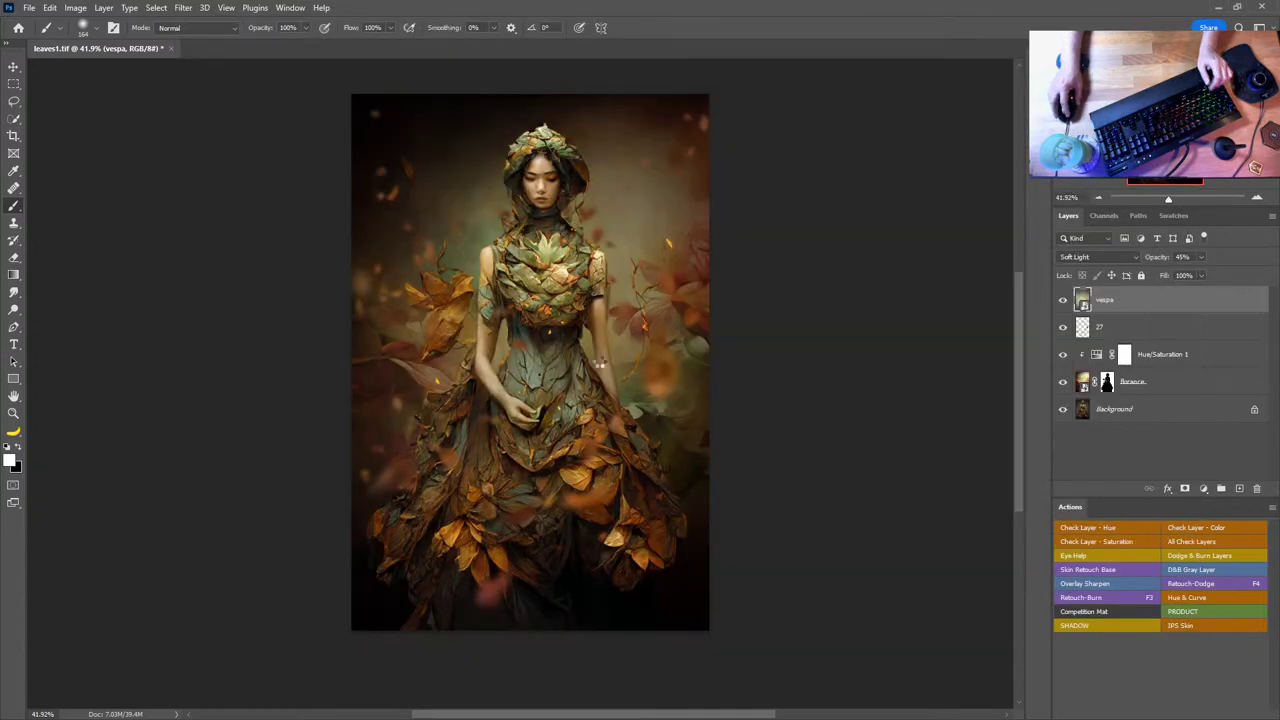
pyautogui.moveTo(601, 365); pyautogui.dragTo(563, 277)
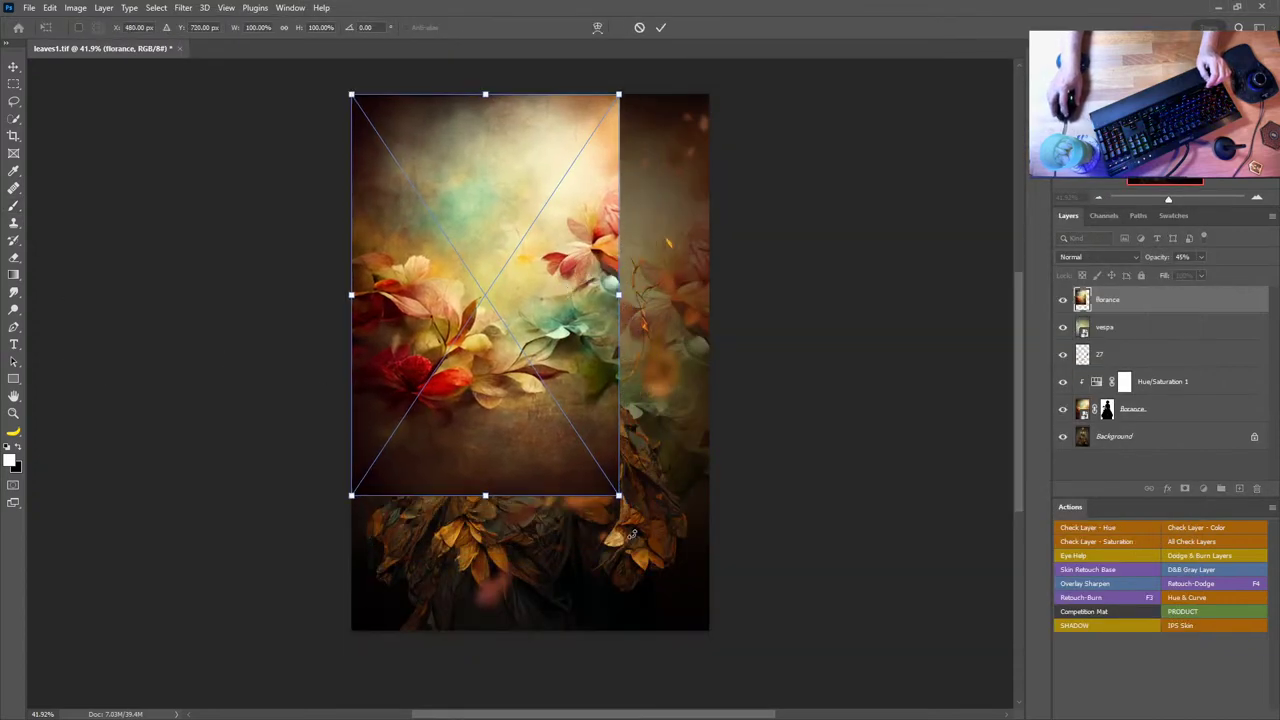
# - Stretch the florance texture to cover the whole canvas and commit the transform
pyautogui.moveTo(618, 495); pyautogui.dragTo(709, 630)
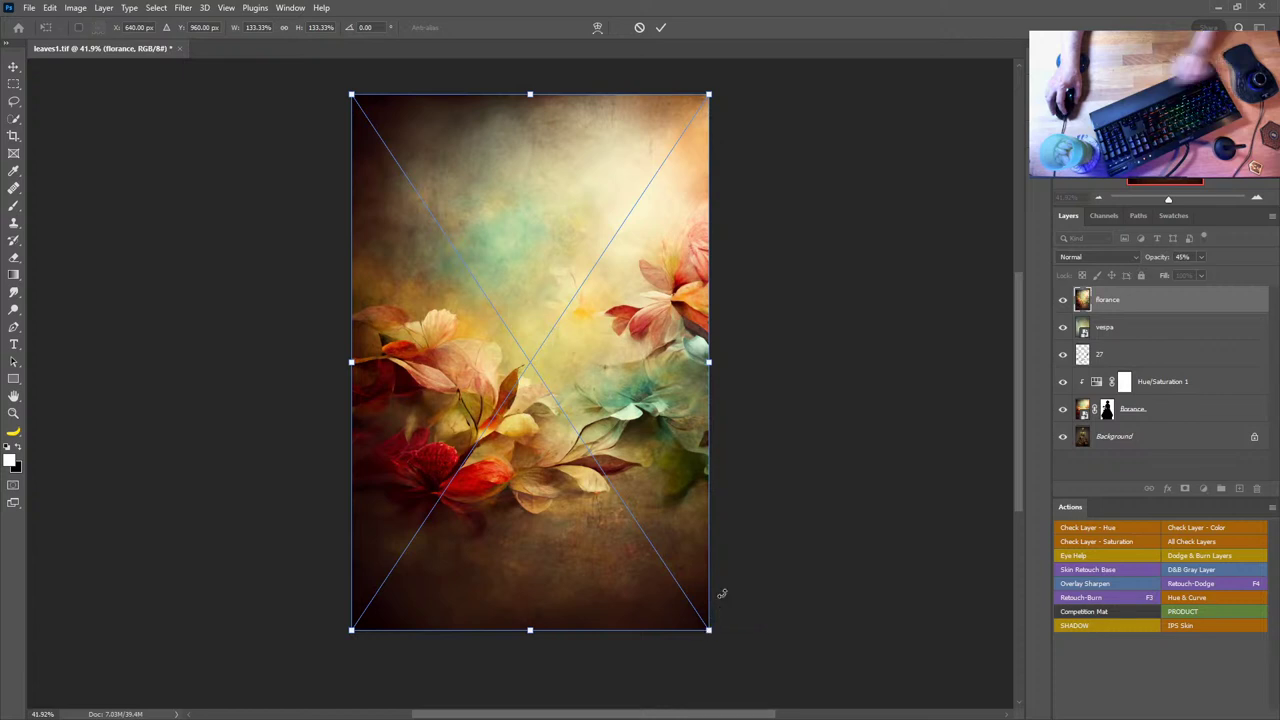
pyautogui.press('Return')
pyautogui.click(1112, 257)
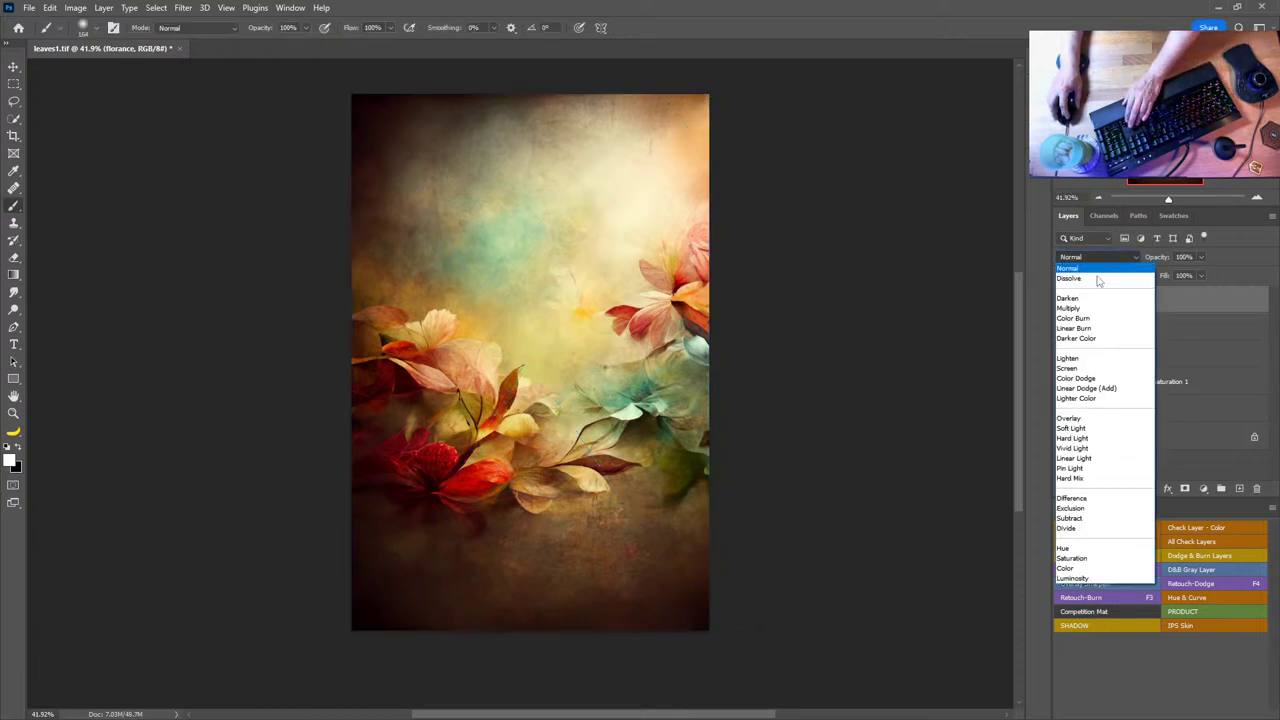
# - Preview florance's blend modes starting from Dissolve, then return it to Normal
pyautogui.click(1098, 279)
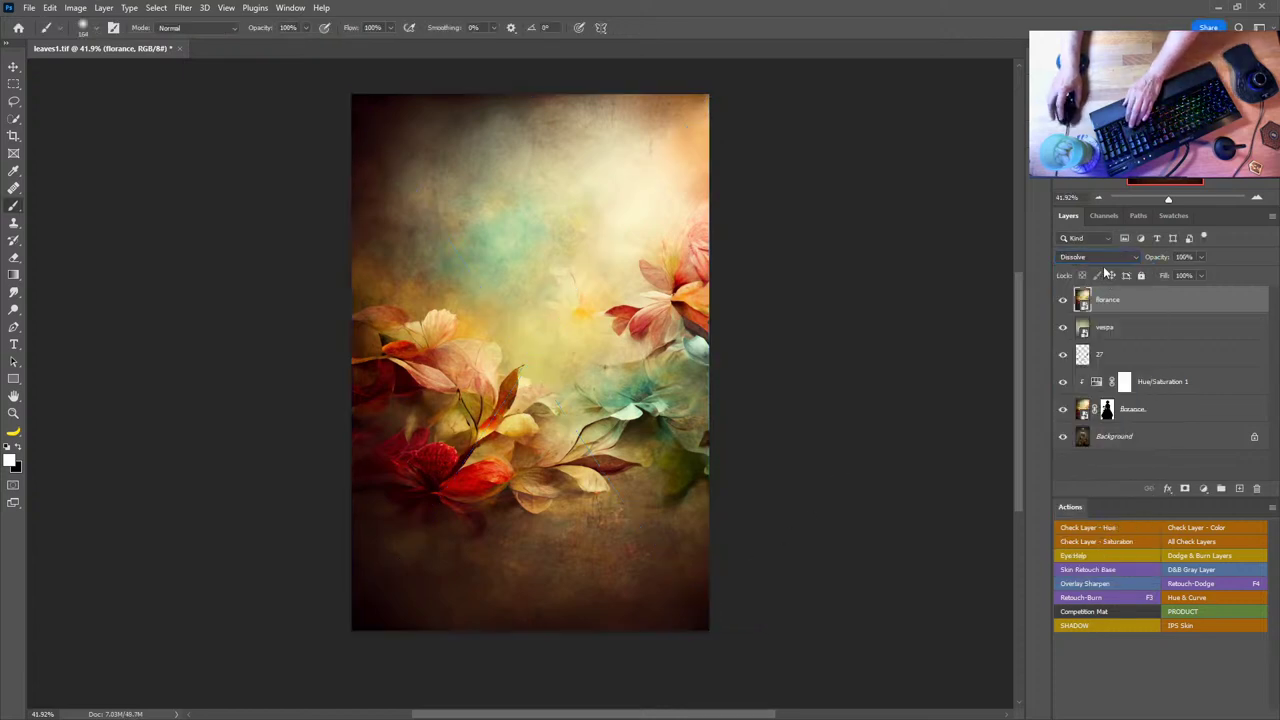
pyautogui.scroll(-4, 1102, 256)
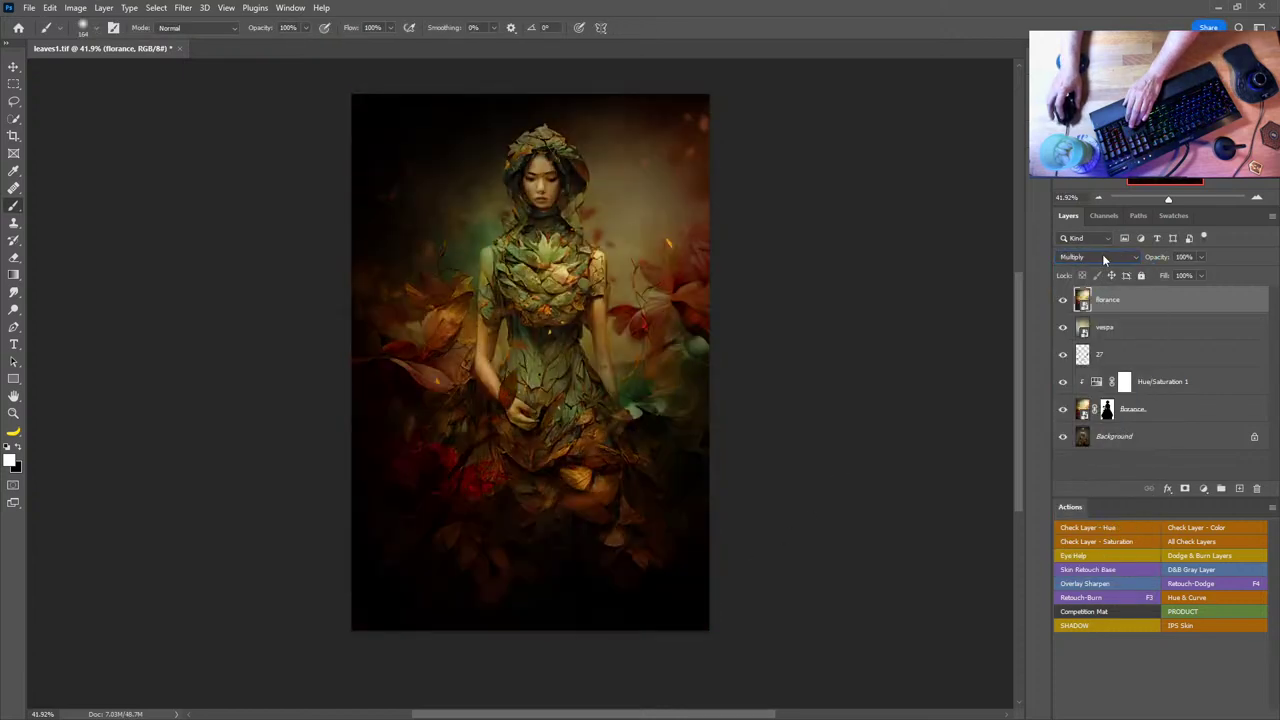
pyautogui.scroll(-1, 1104, 258)
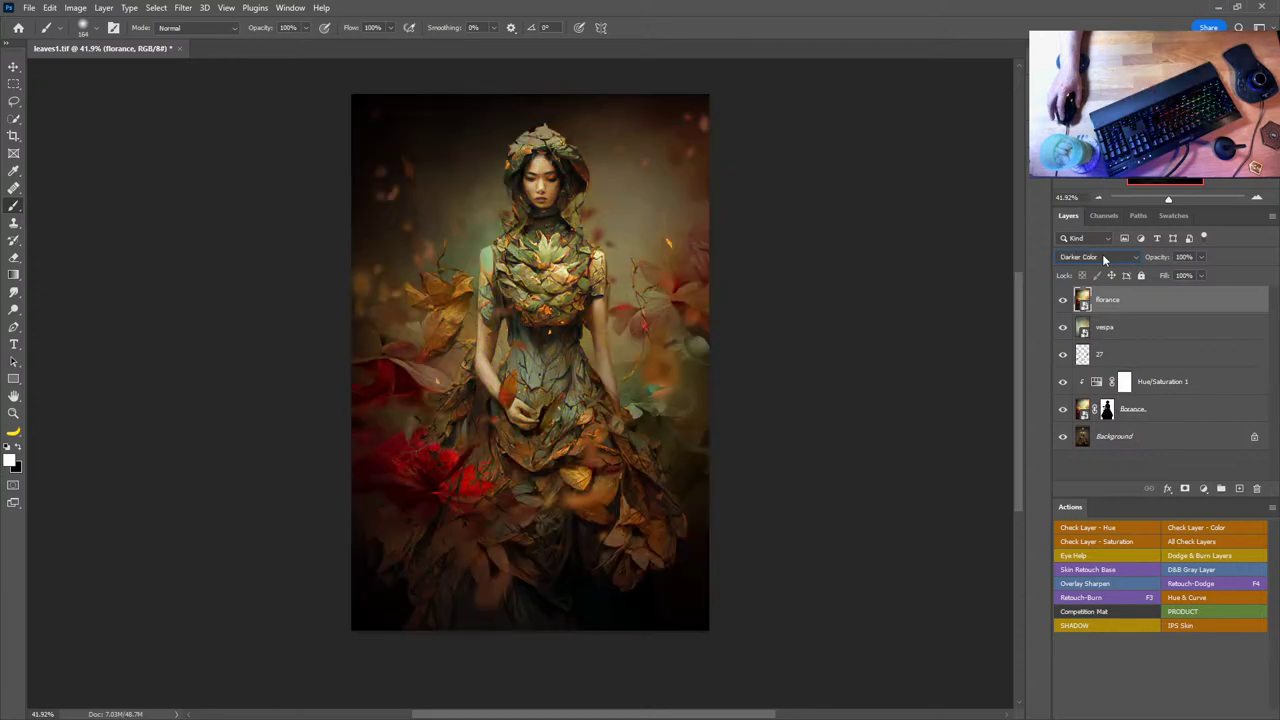
pyautogui.scroll(-4, 1102, 256)
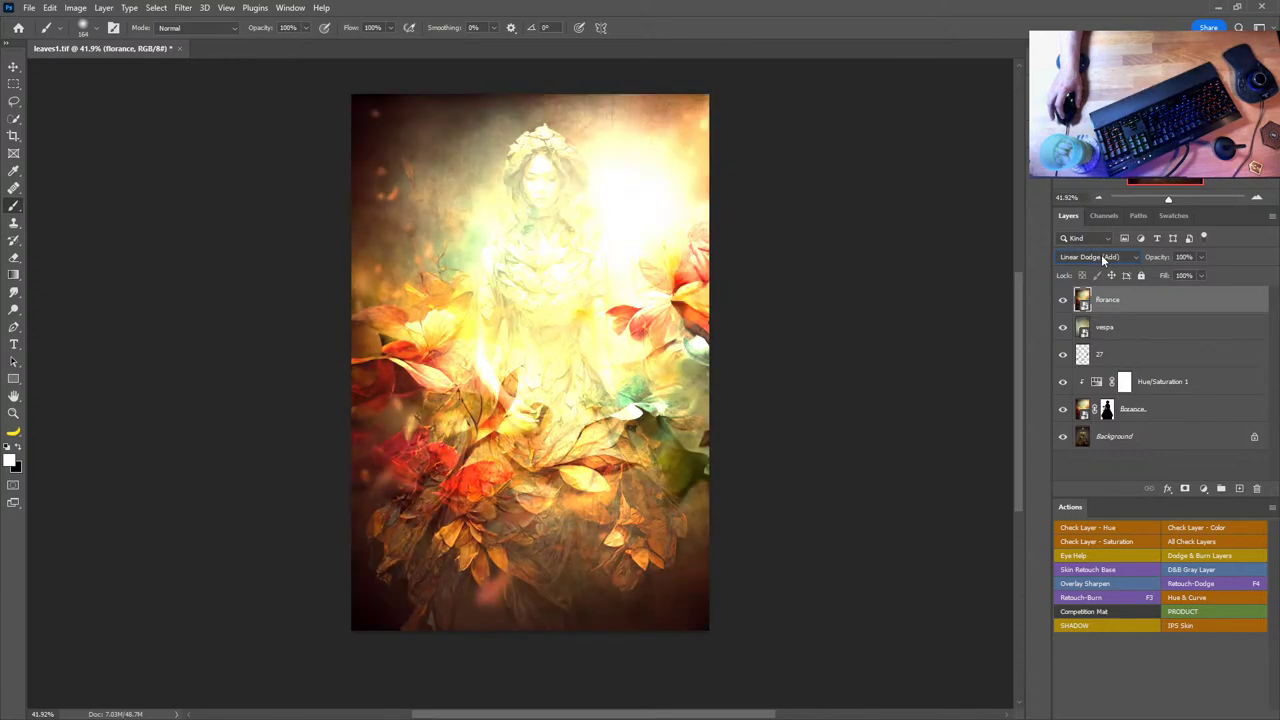
pyautogui.scroll(-2, 1102, 256)
pyautogui.scroll(-1, 1102, 258)
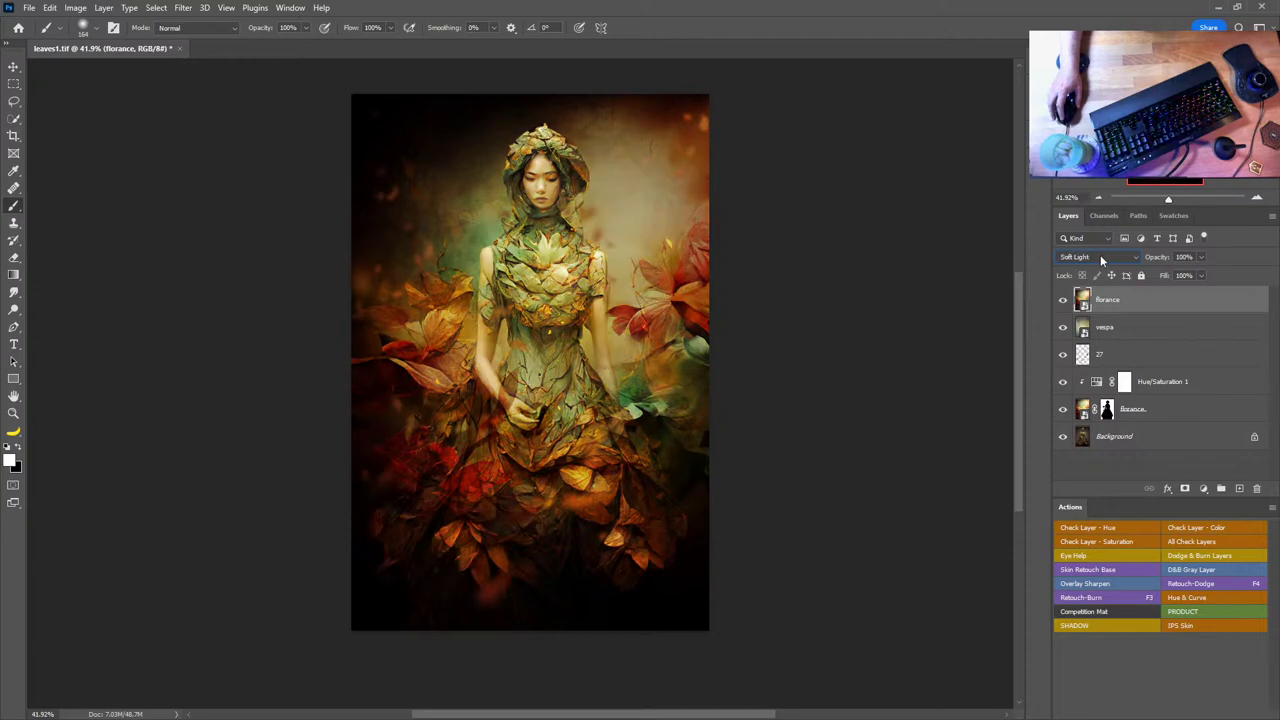
pyautogui.scroll(-1, 1100, 256)
pyautogui.scroll(1, 1100, 258)
pyautogui.scroll(-3, 1100, 258)
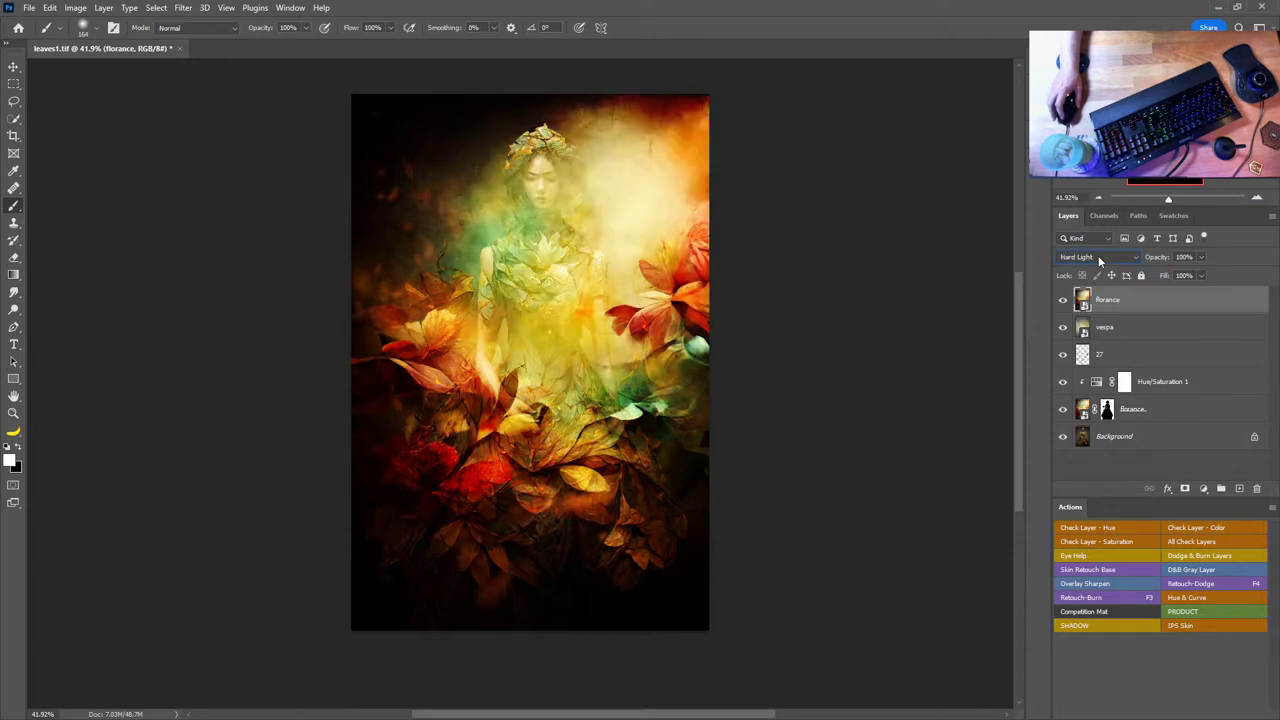
pyautogui.scroll(-1, 1100, 258)
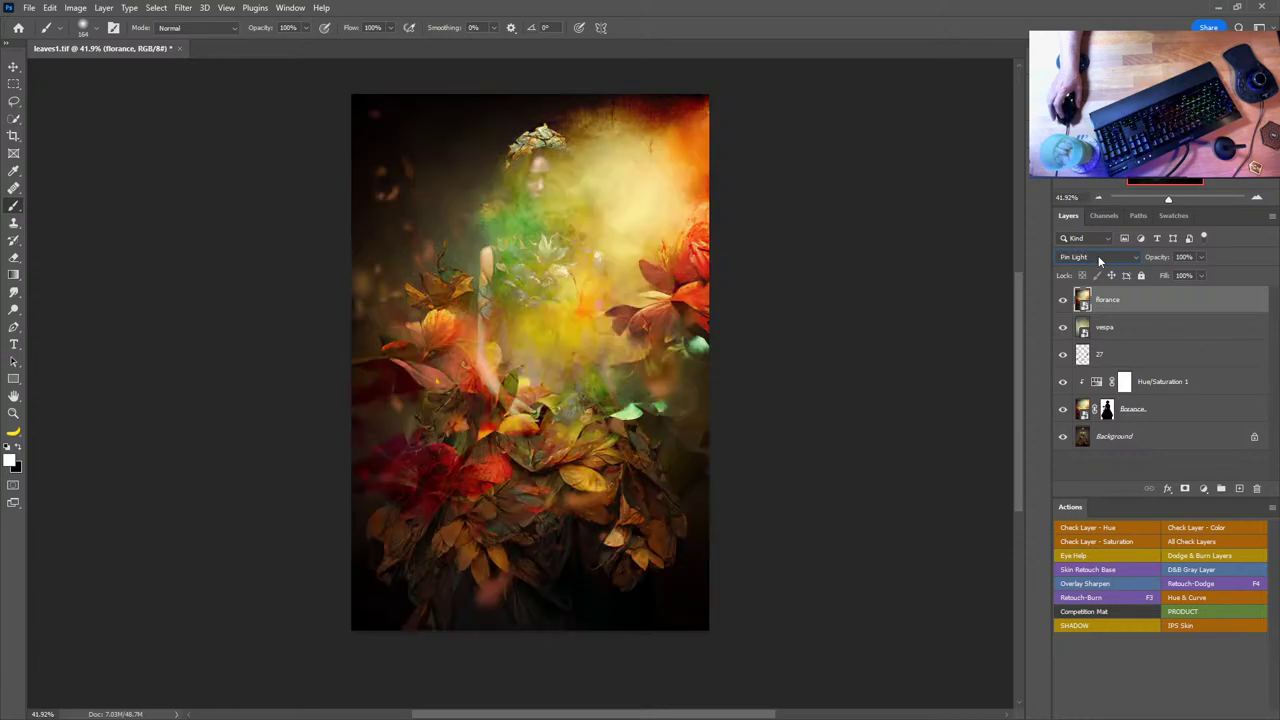
pyautogui.scroll(17, 1100, 258)
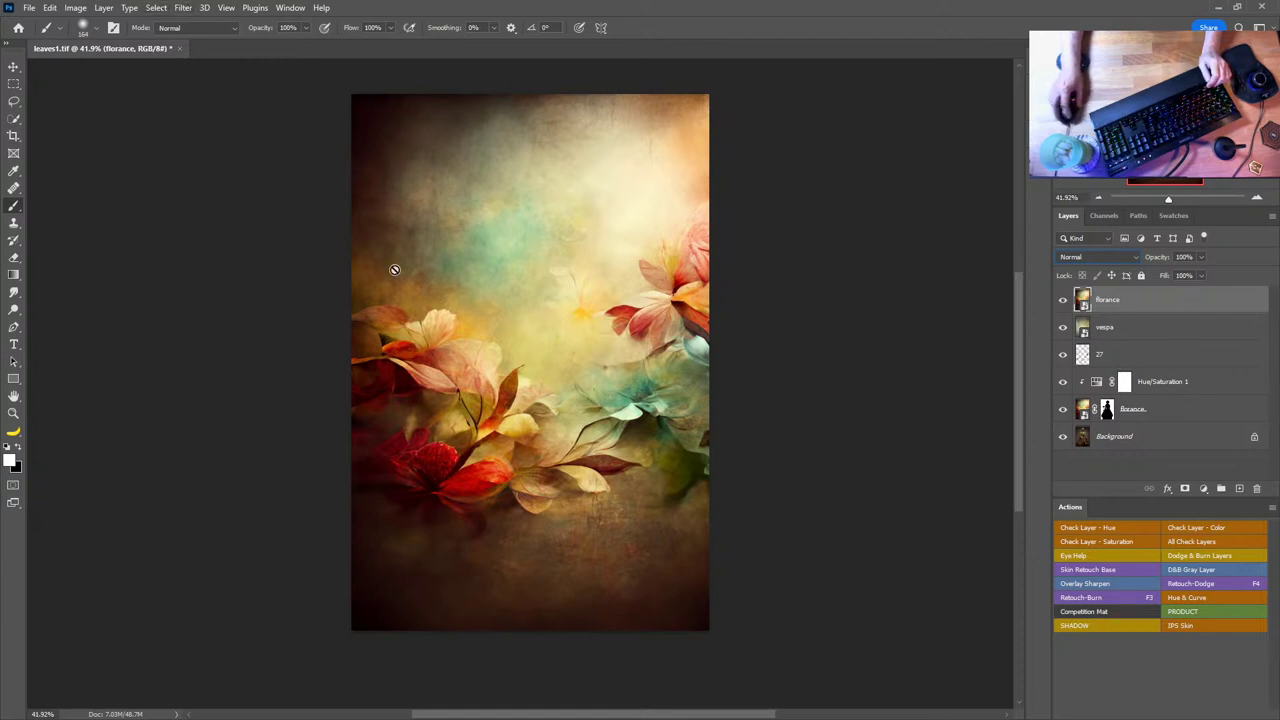
# - Move the florance texture down on the canvas so the woman's face shows
pyautogui.click(183, 8)
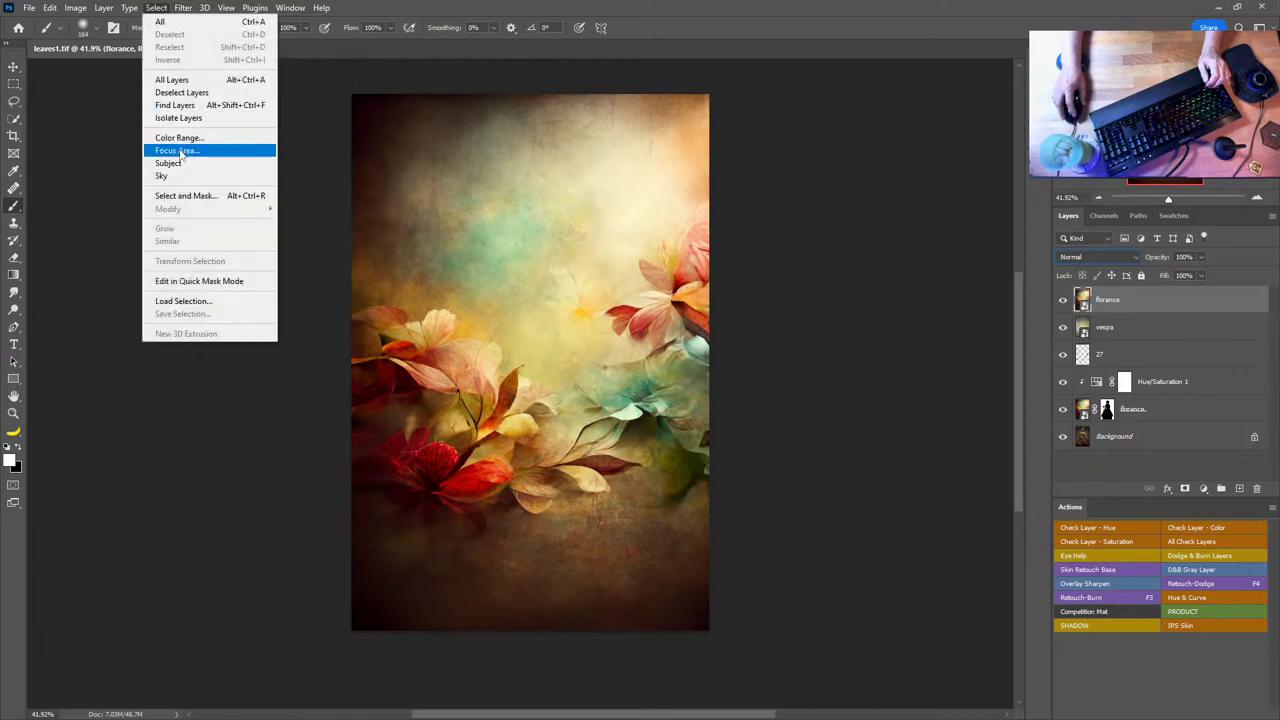
pyautogui.press('Escape')
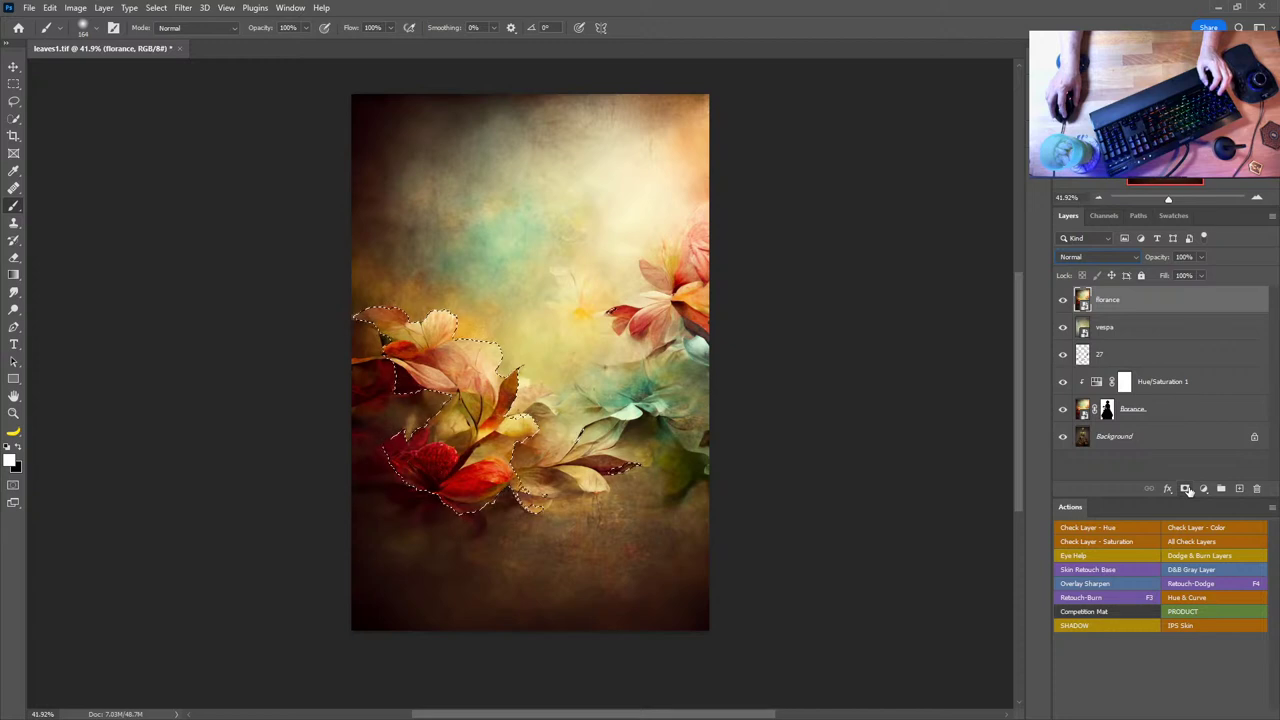
pyautogui.hotkey('ctrl', 'd')
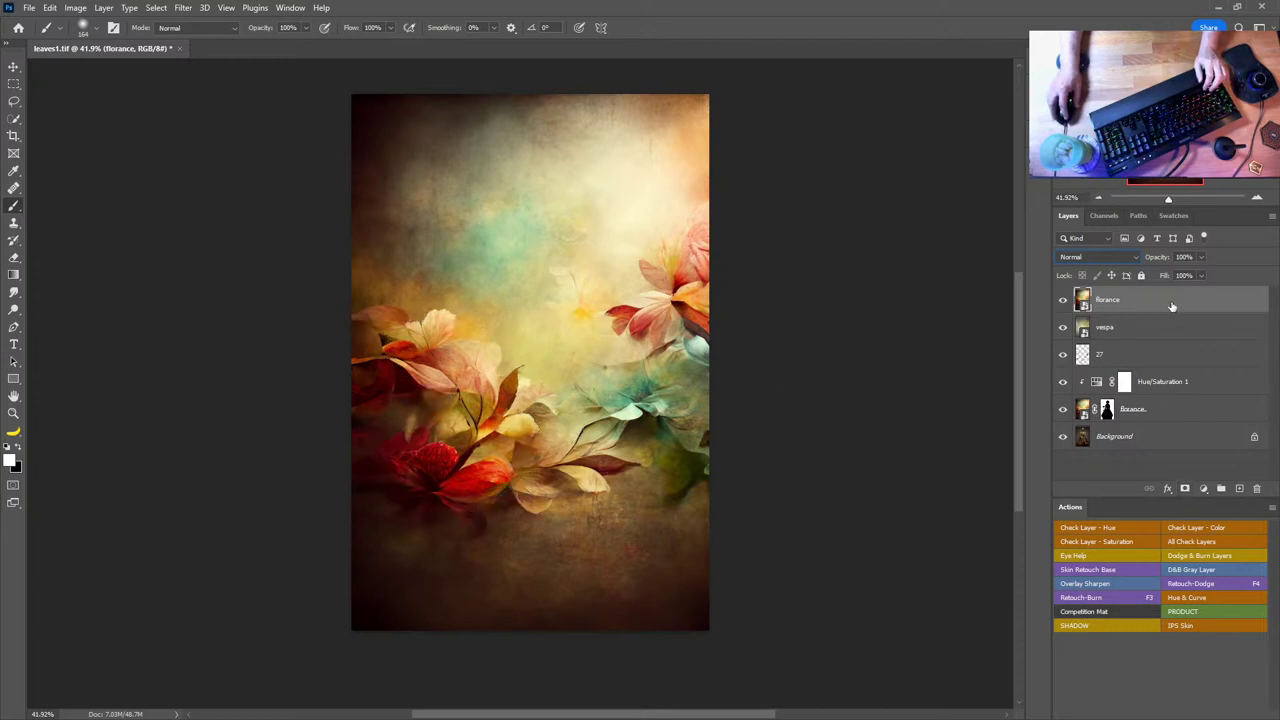
pyautogui.click(622, 288)
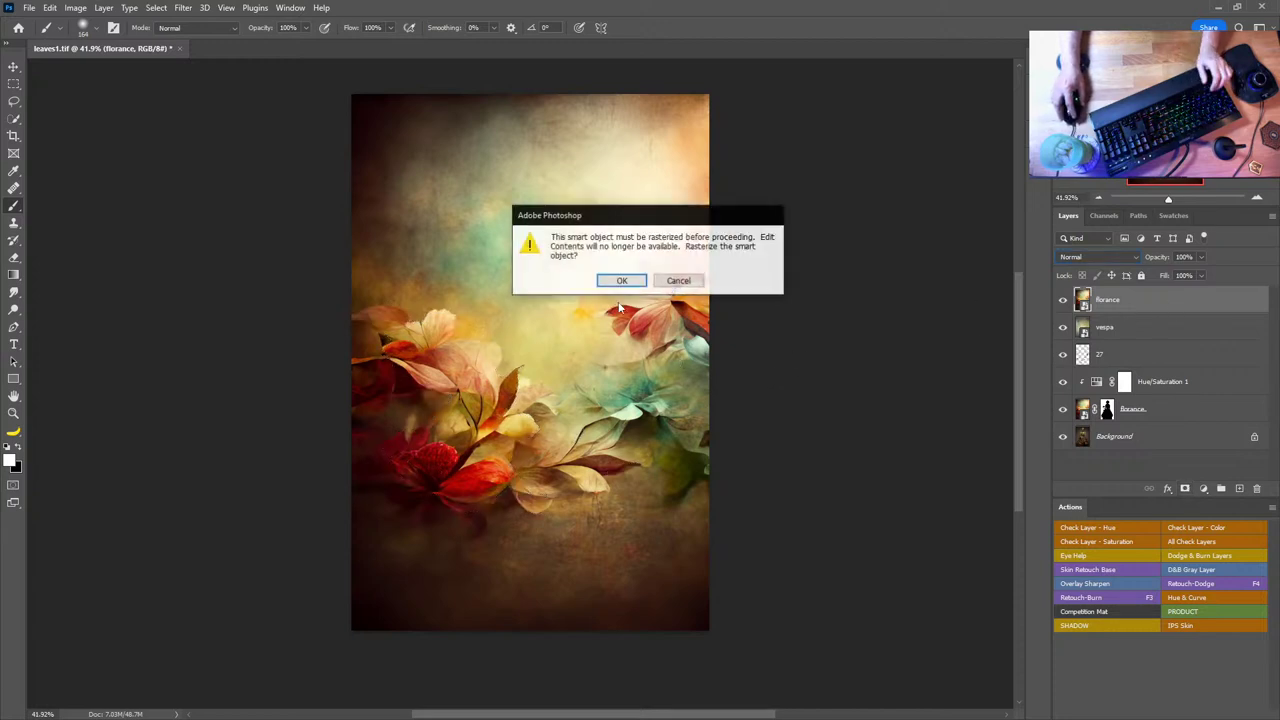
pyautogui.click(679, 281)
pyautogui.press('v')
pyautogui.moveTo(549, 280); pyautogui.dragTo(552, 406)
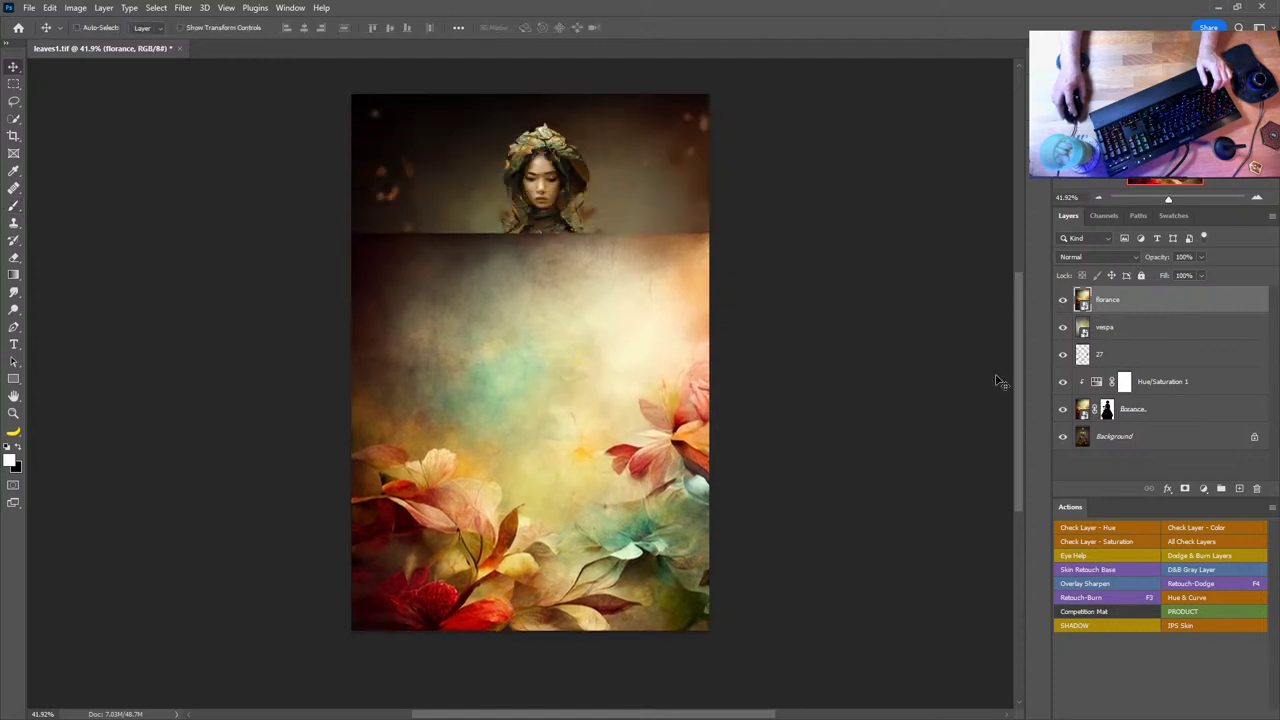
# - Add a layer mask to florance and paint black over the woman's body, dress and hands
pyautogui.click(1184, 490)
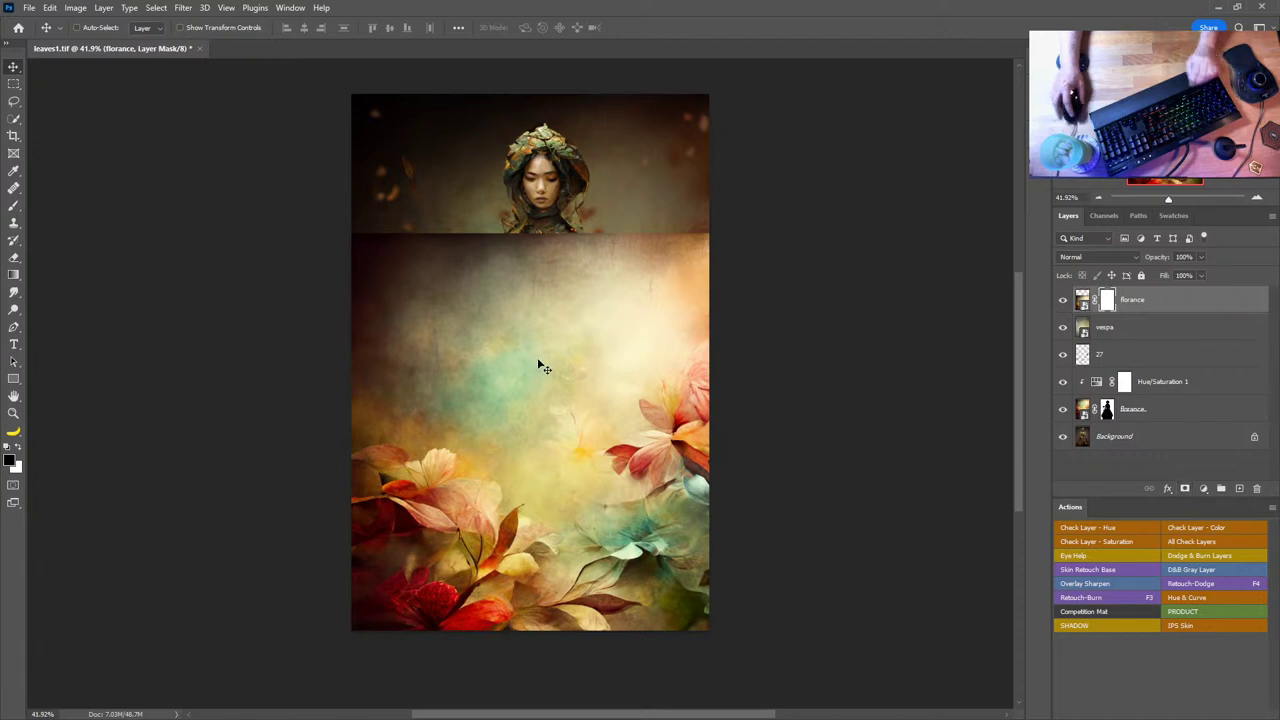
pyautogui.press('b')
pyautogui.press('x')
pyautogui.press('x')
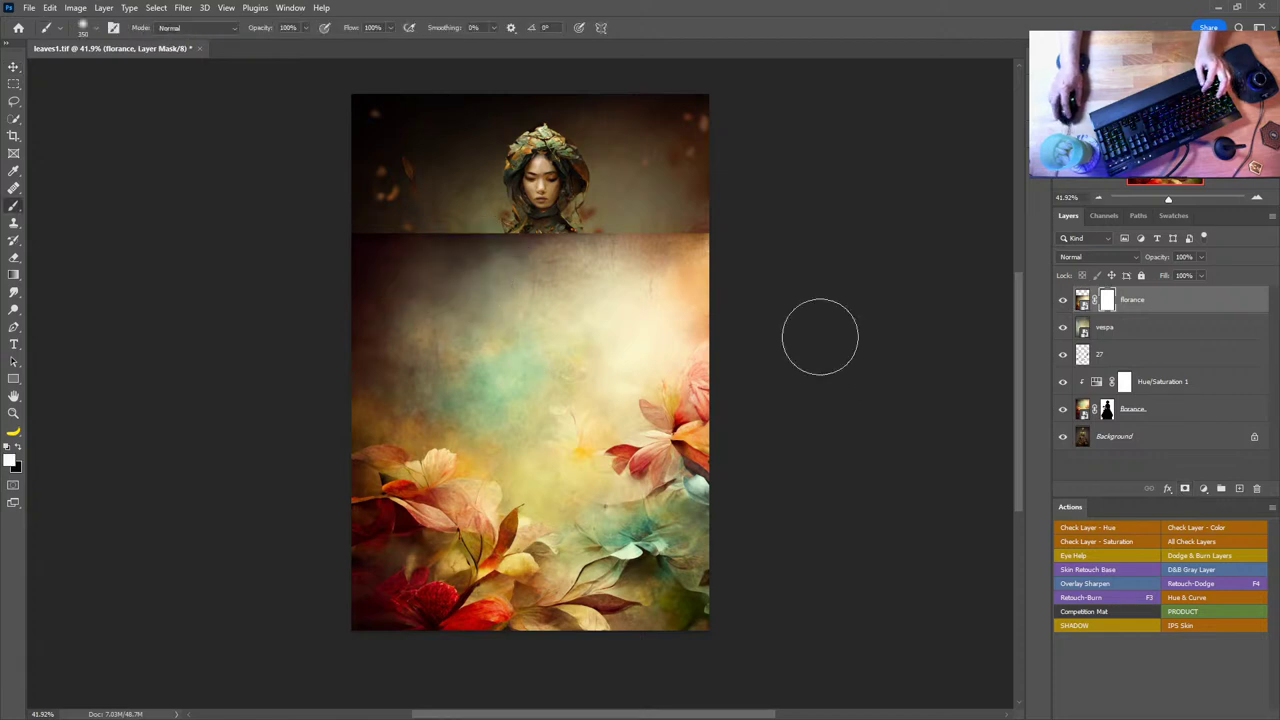
pyautogui.press('x')
pyautogui.moveTo(540, 362)
pyautogui.mouseDown()
pyautogui.moveTo(484, 219)
pyautogui.moveTo(616, 242)
pyautogui.moveTo(628, 268)
pyautogui.moveTo(659, 281)
pyautogui.moveTo(592, 313)
pyautogui.moveTo(592, 331)
pyautogui.moveTo(496, 371)
pyautogui.moveTo(424, 322)
pyautogui.moveTo(386, 337)
pyautogui.mouseUp()
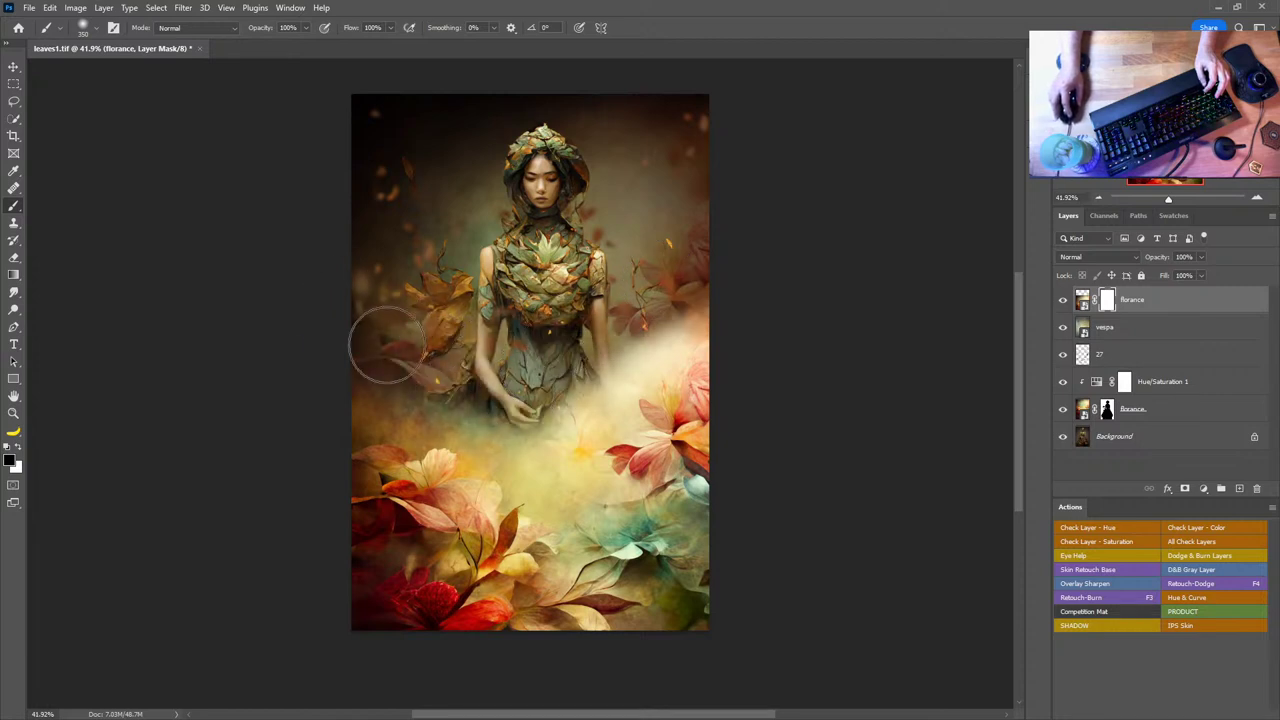
pyautogui.keyDown('alt'); pyautogui.rightClick(522, 378); pyautogui.keyUp('alt')
pyautogui.moveTo(522, 378)
pyautogui.mouseDown()
pyautogui.moveTo(510, 400)
pyautogui.moveTo(543, 409)
pyautogui.moveTo(600, 380)
pyautogui.mouseUp()
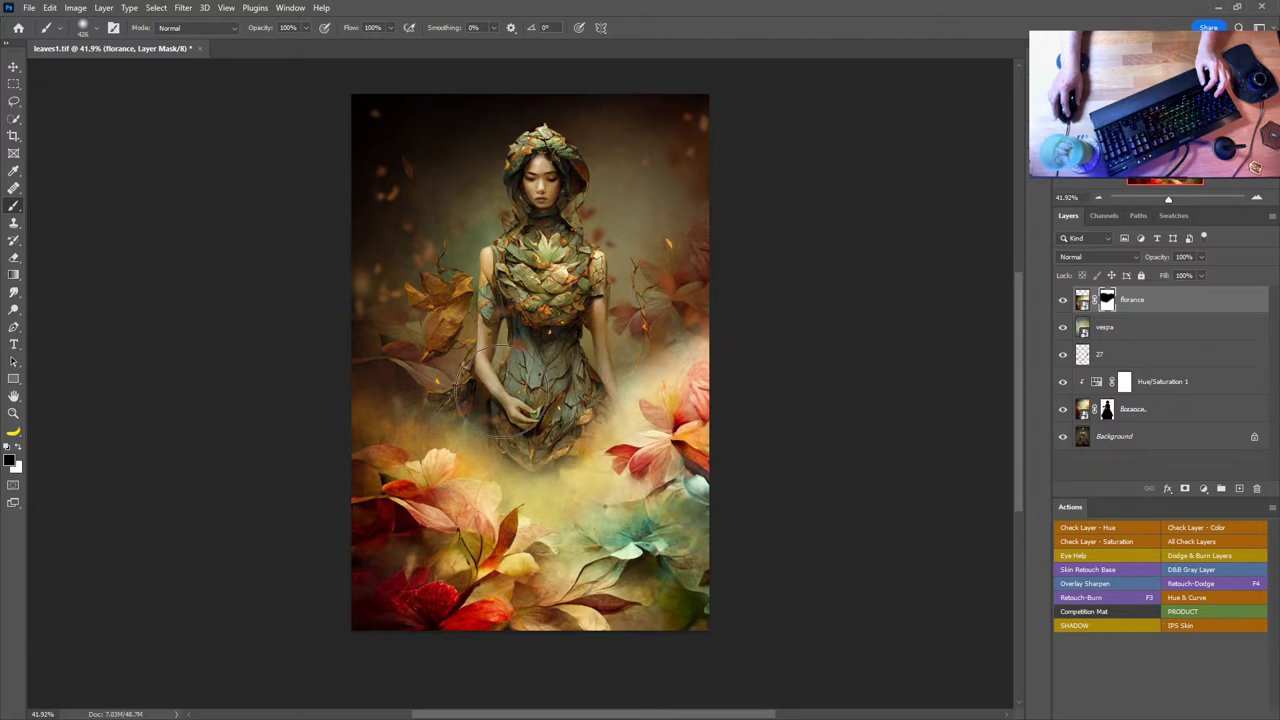
pyautogui.hotkey('ctrl', '2')
pyautogui.press('x')
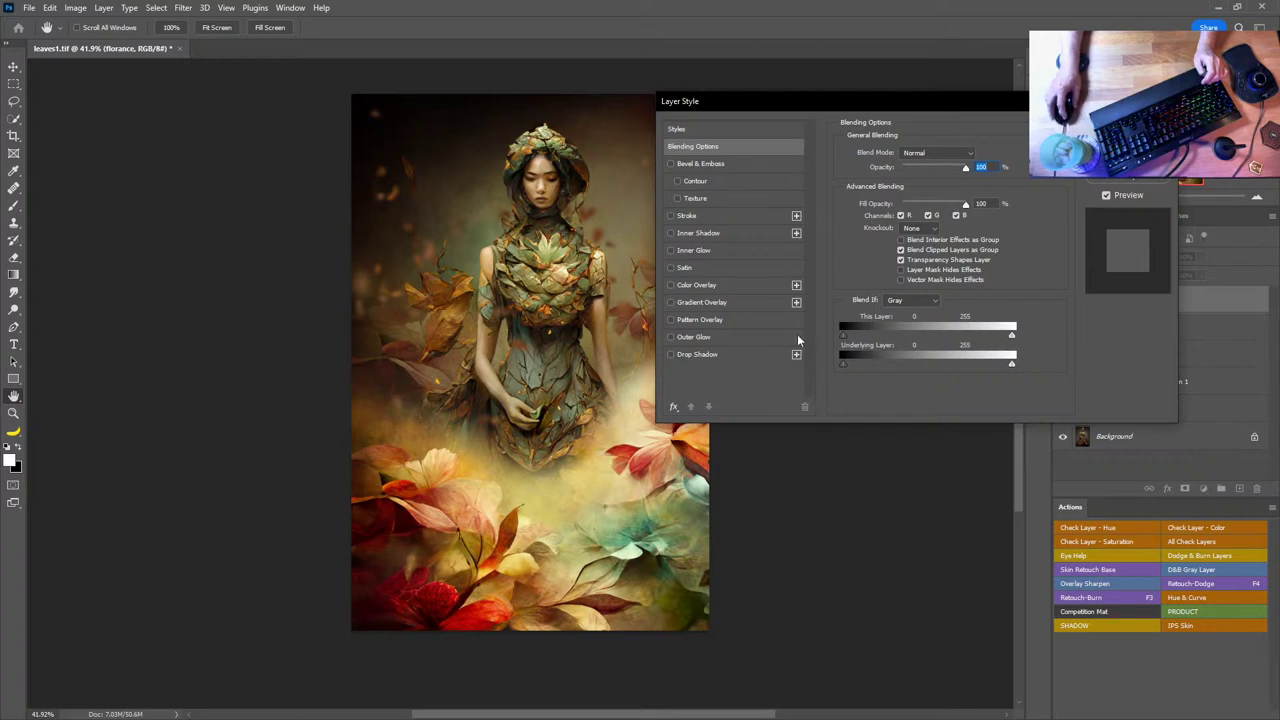
# - Split florance's This Layer white Blend If slider to 133/229 so its highlights fade out
pyautogui.moveTo(1016, 342); pyautogui.dragTo(907, 342)
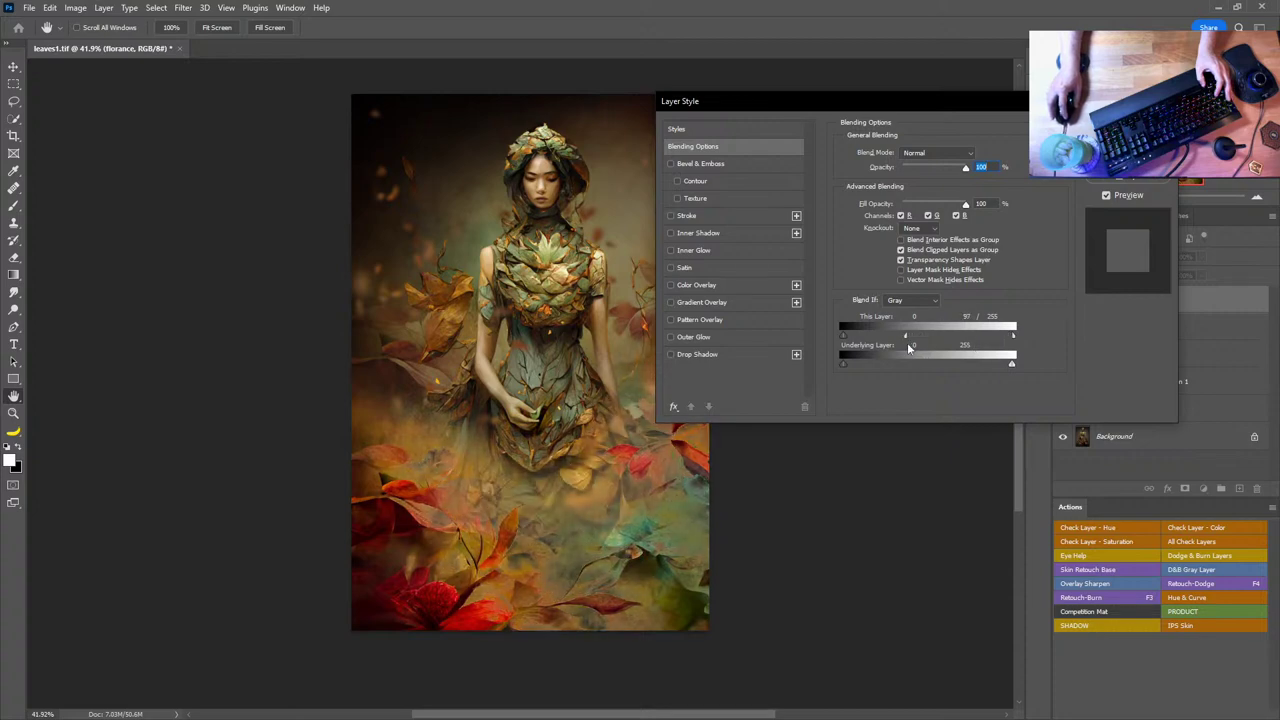
pyautogui.moveTo(1013, 342); pyautogui.dragTo(993, 340)
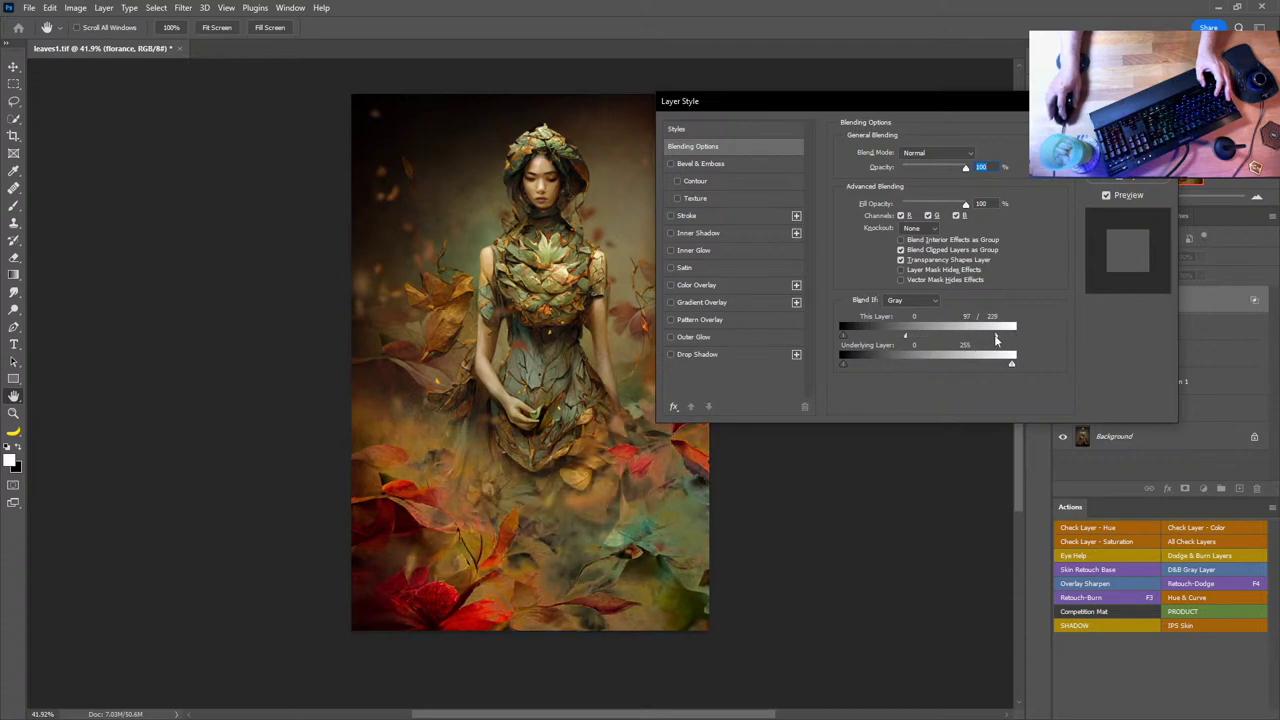
pyautogui.moveTo(907, 340); pyautogui.dragTo(928, 338)
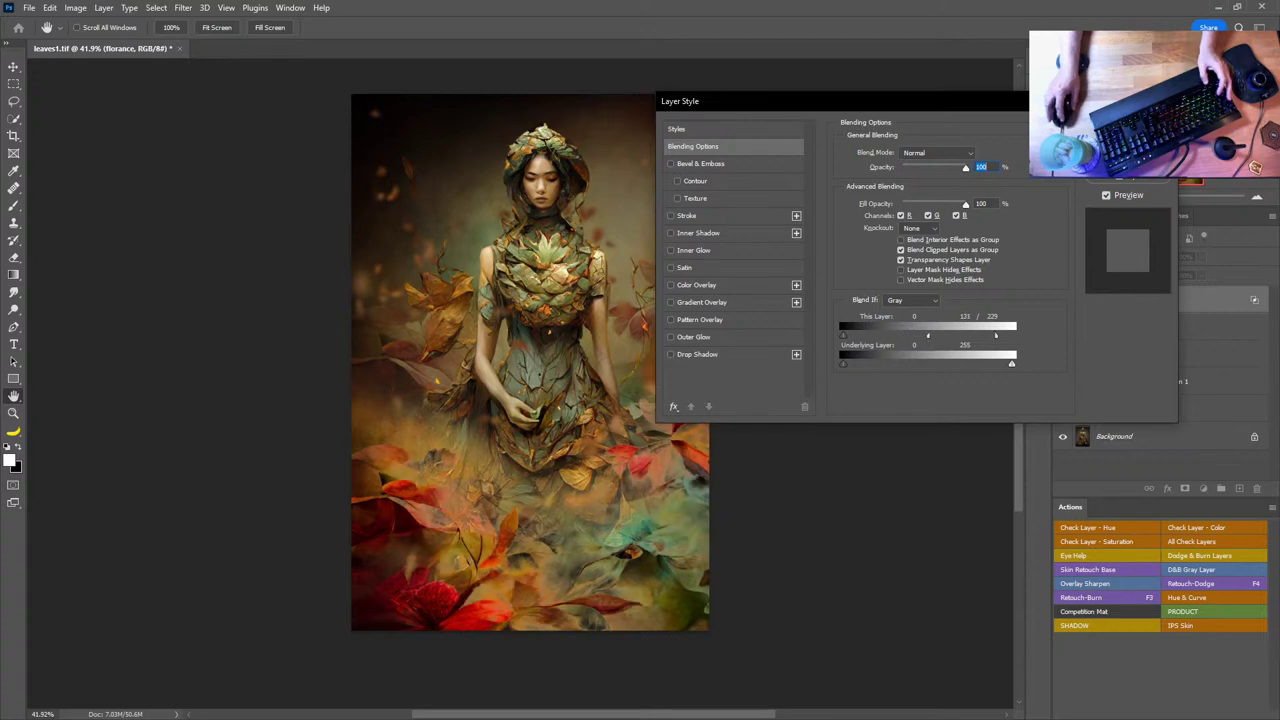
pyautogui.press('Return')
pyautogui.click(1114, 256)
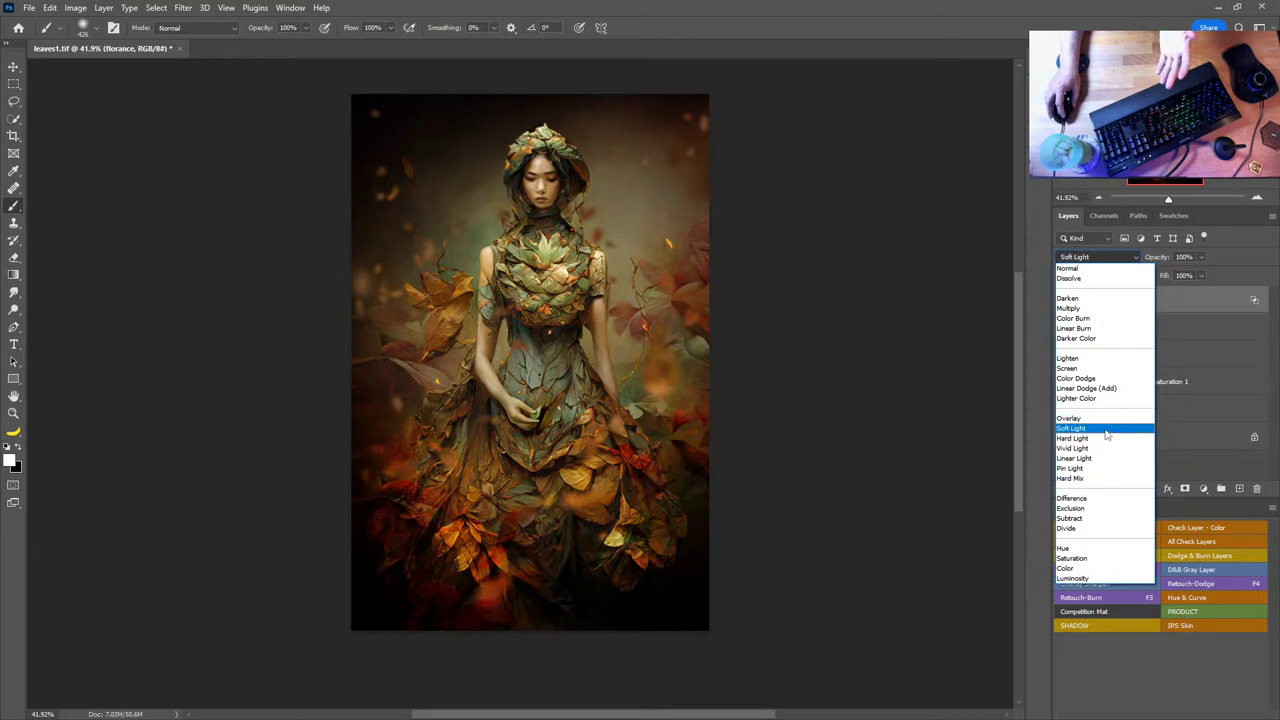
# - Set florance to Soft Light, then hide vespa and move it above florance
pyautogui.click(1104, 430)
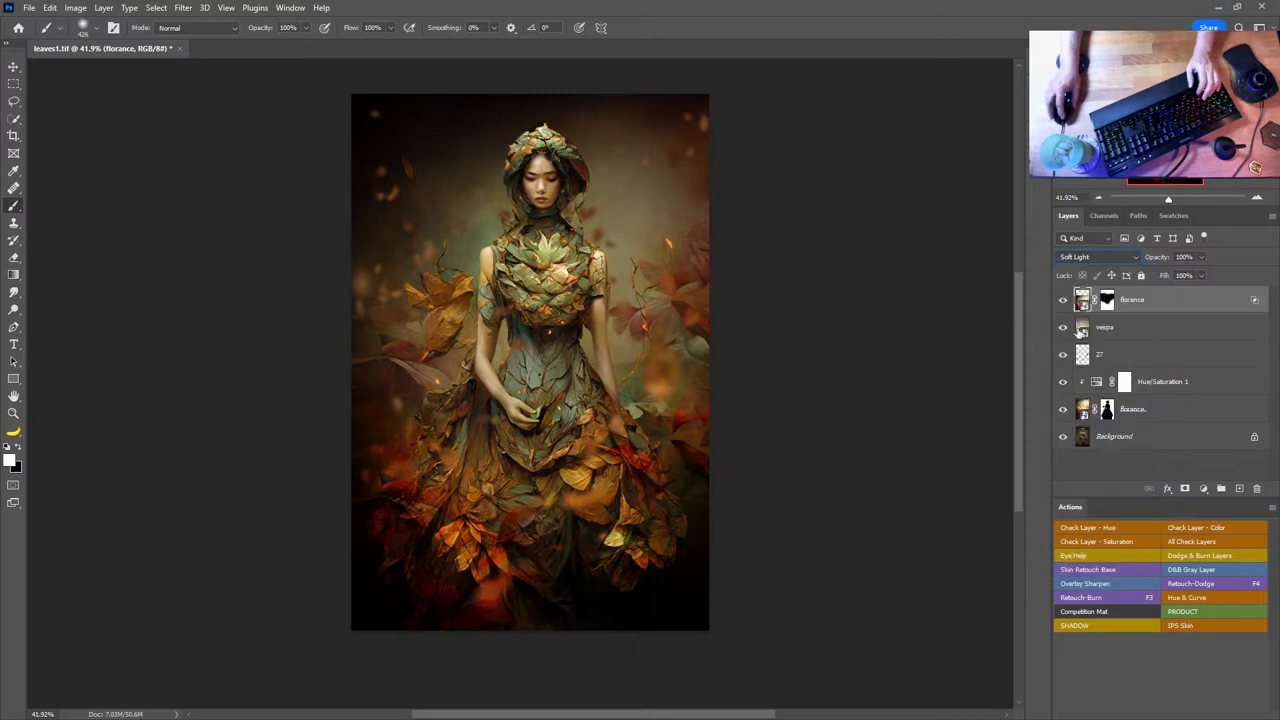
pyautogui.click(1064, 328)
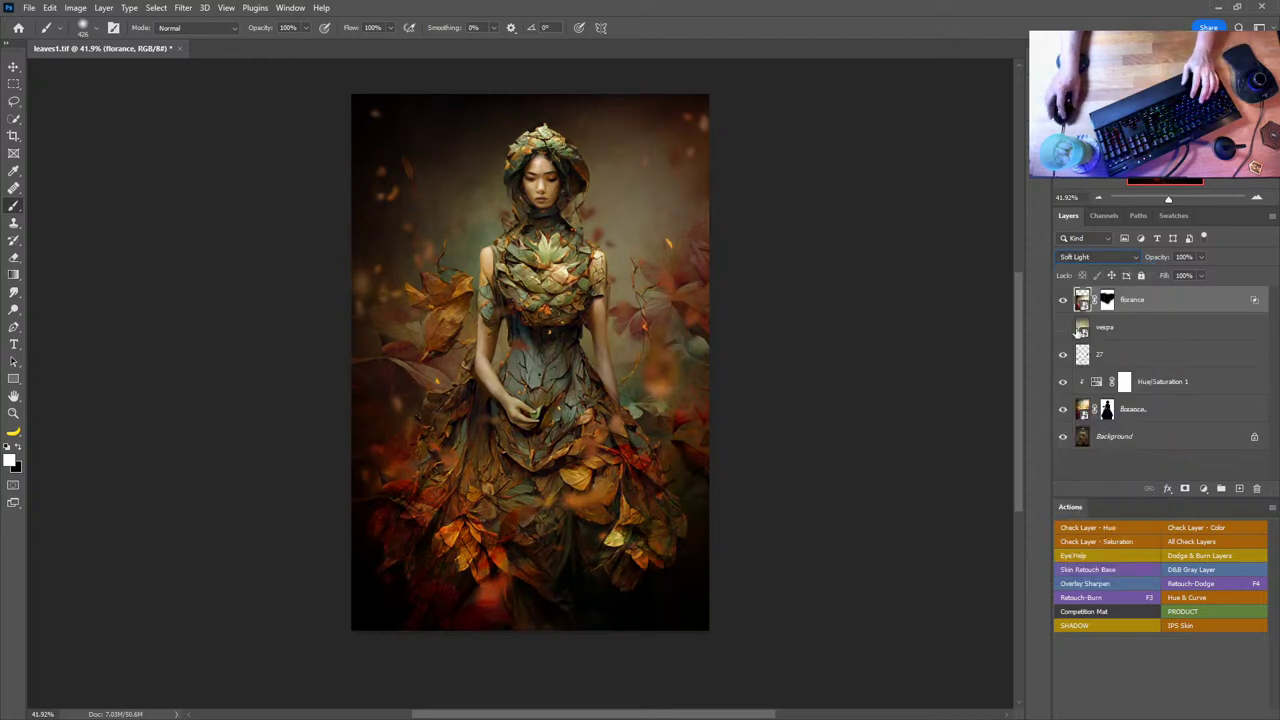
pyautogui.moveTo(1120, 327); pyautogui.dragTo(1170, 292)
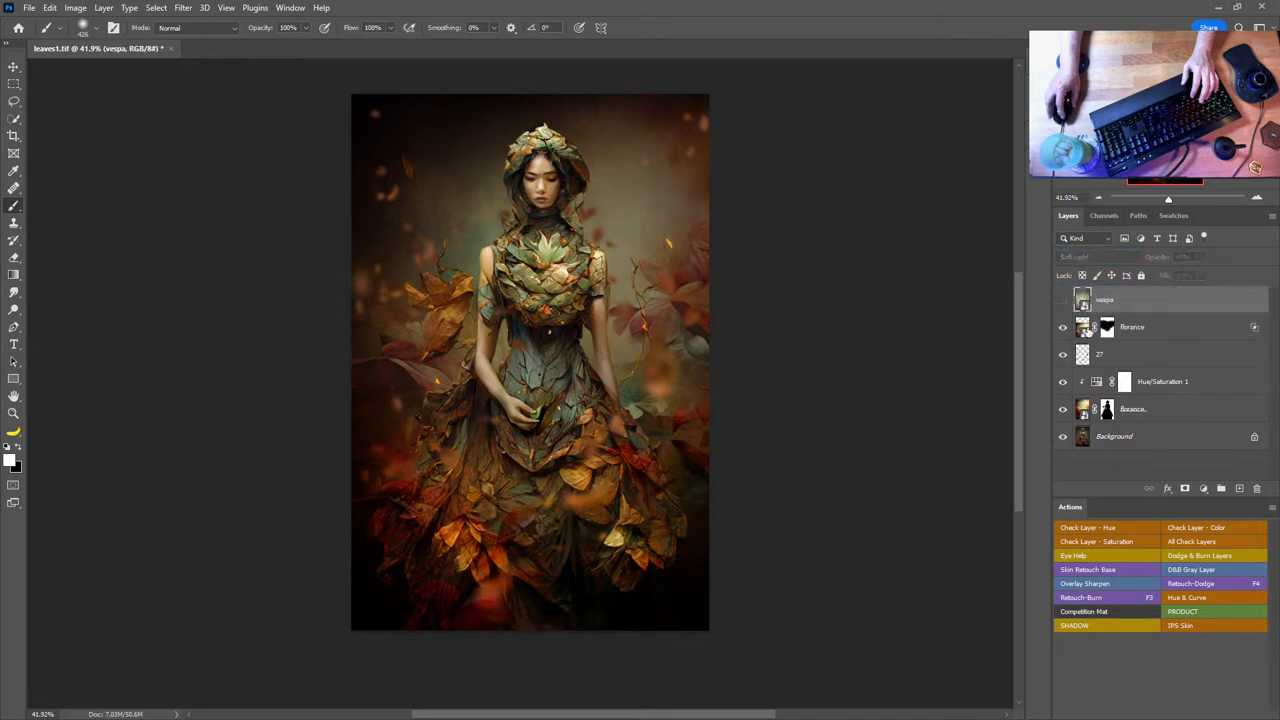
# - Shift the florance texture slightly on the canvas, then delete the florance layer
pyautogui.click(1150, 329)
pyautogui.press('v')
pyautogui.hotkey('alt', 'v')
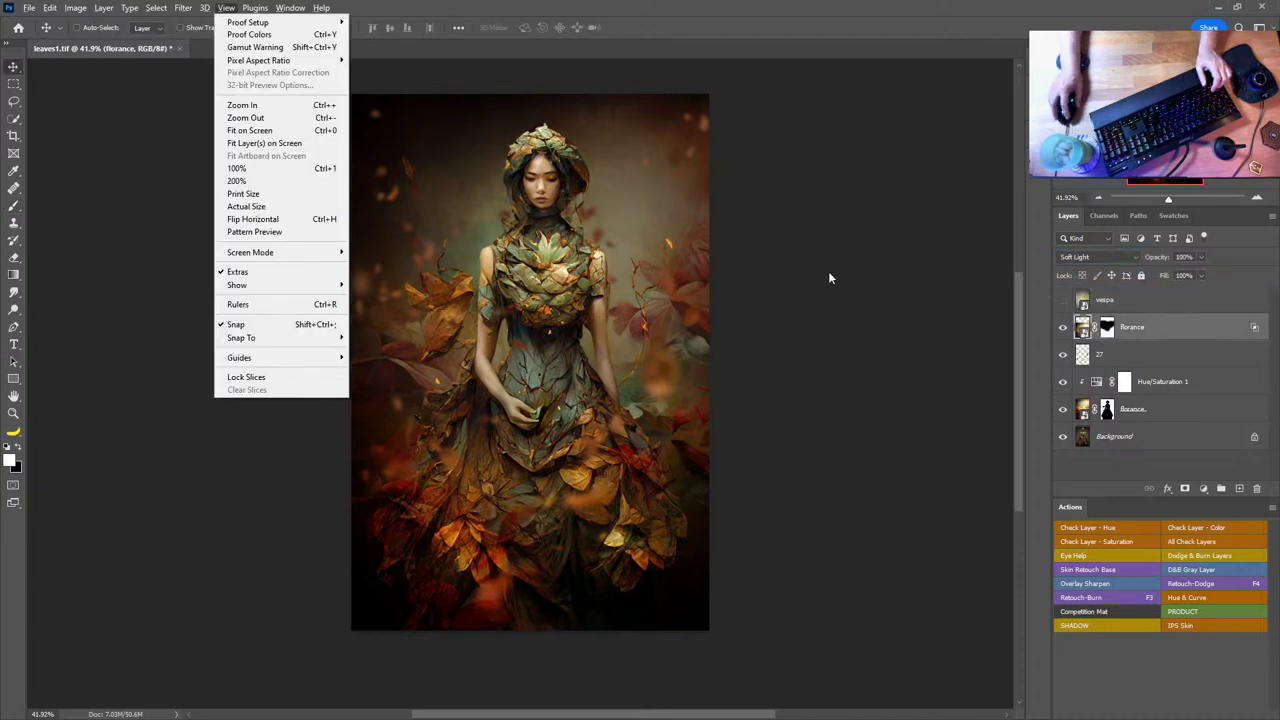
pyautogui.press('Escape')
pyautogui.hotkey('alt', 'v')
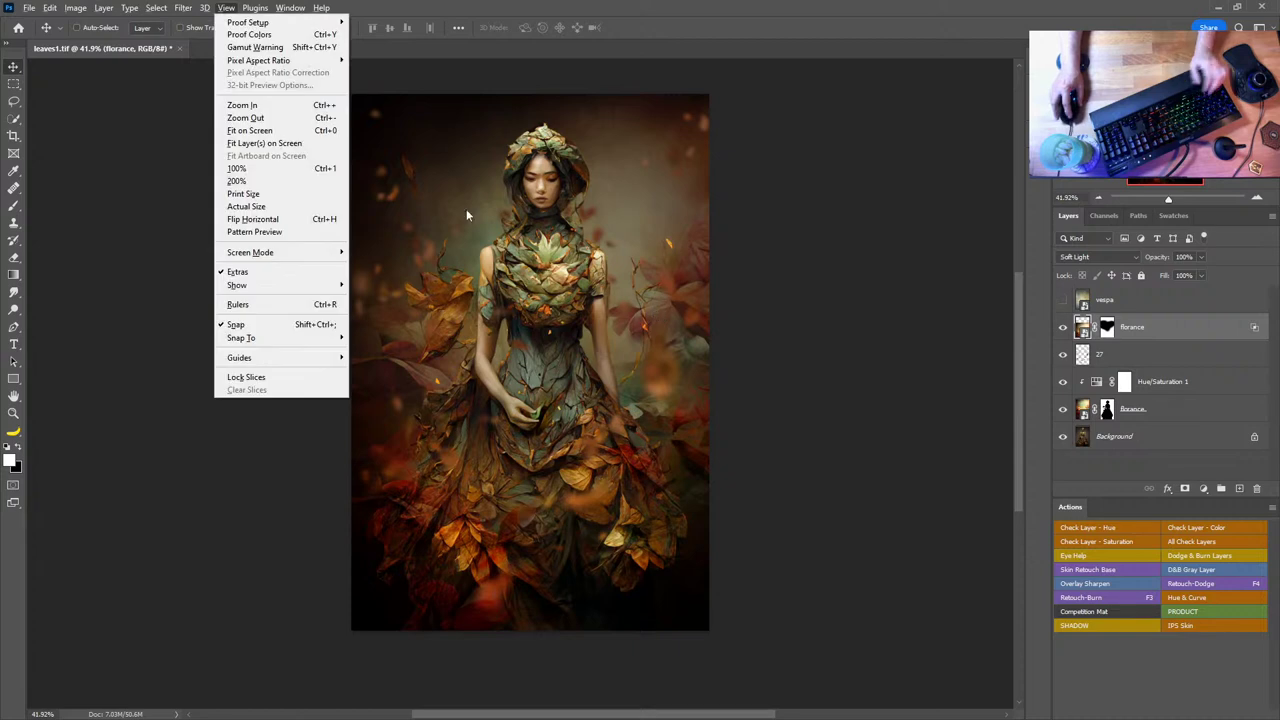
pyautogui.press('Escape')
pyautogui.moveTo(658, 300)
pyautogui.mouseDown()
pyautogui.moveTo(652, 325)
pyautogui.moveTo(653, 286)
pyautogui.mouseUp()
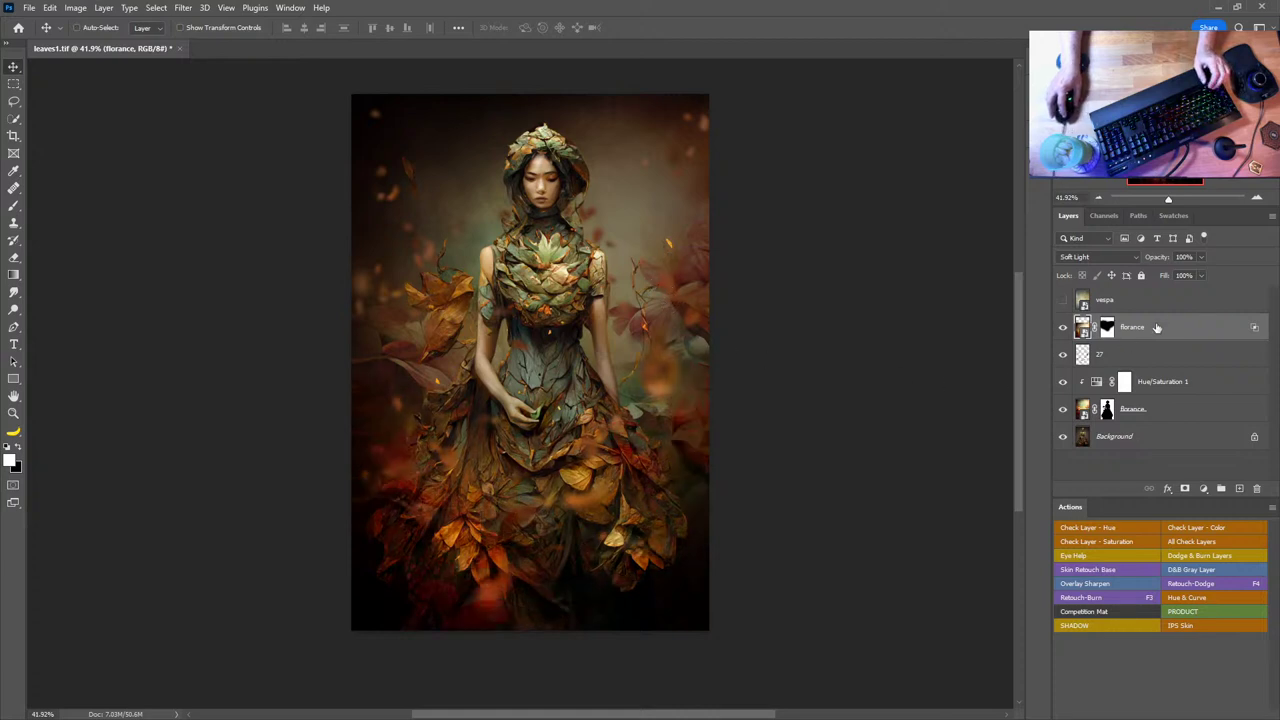
pyautogui.moveTo(1188, 328); pyautogui.dragTo(1257, 488)
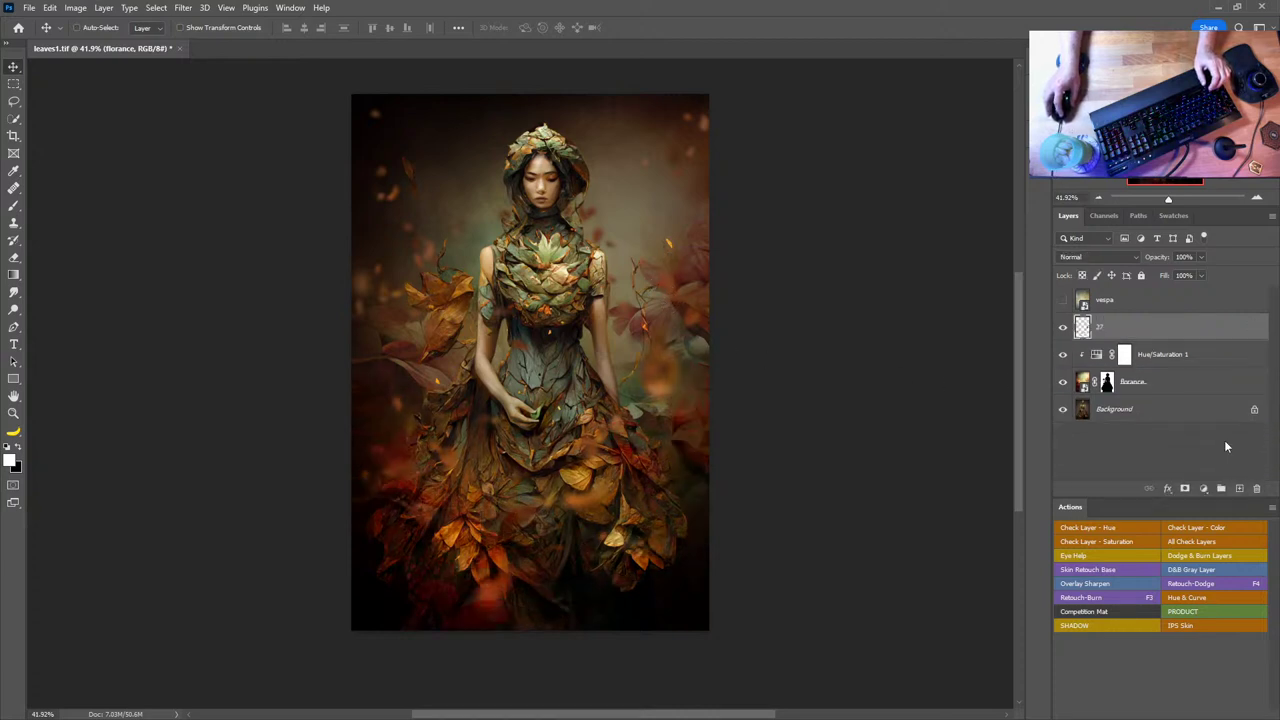
# - Show the vespa layer again and select it
pyautogui.click(1062, 300)
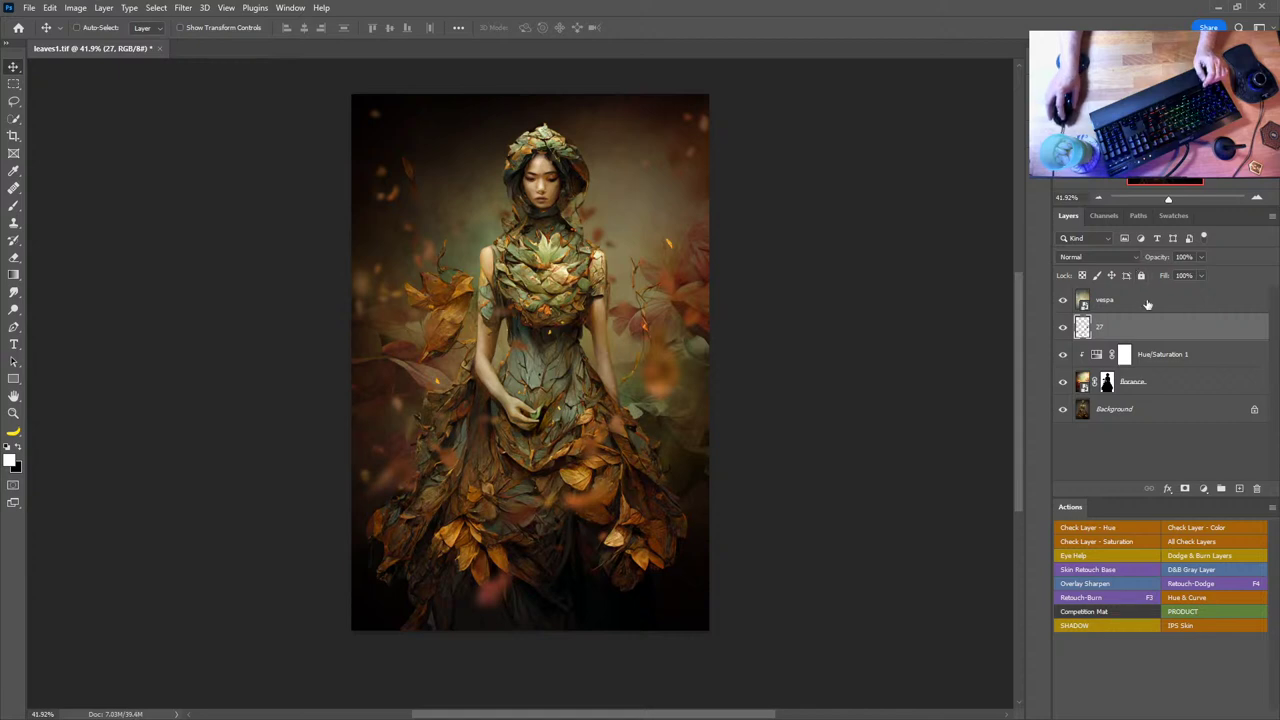
pyautogui.click(1152, 310)
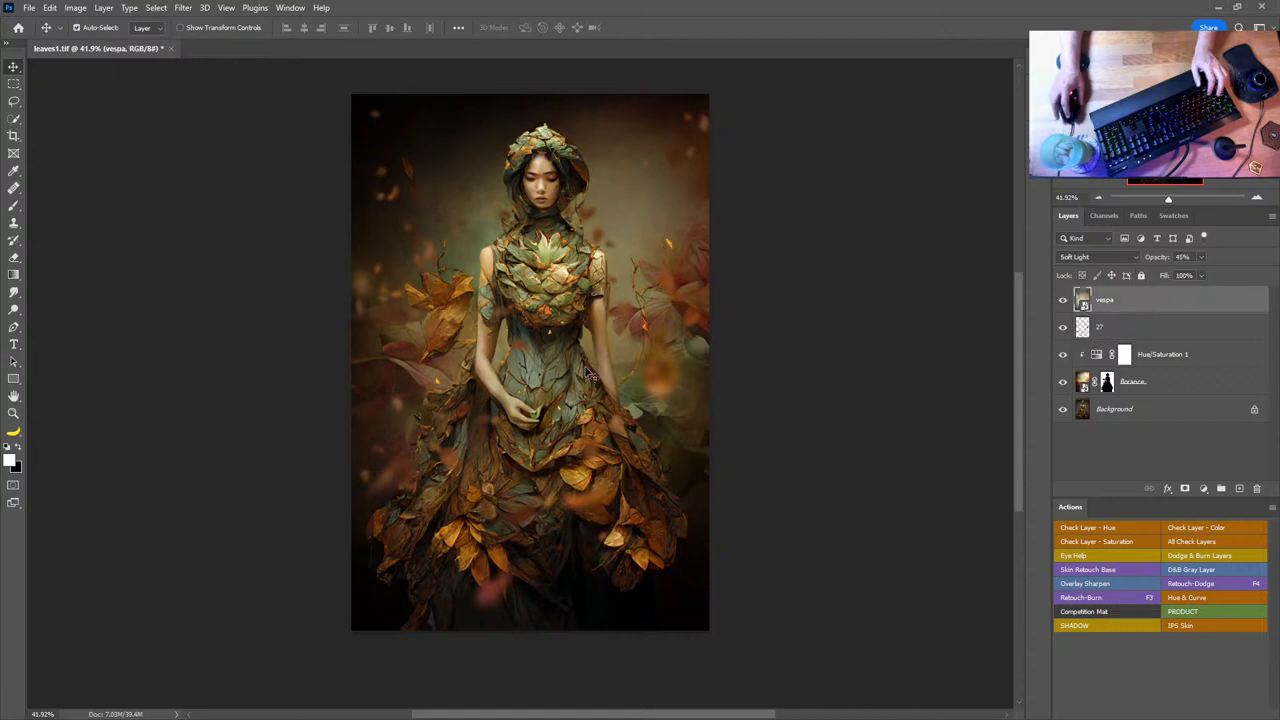
pyautogui.press('b')
pyautogui.click(563, 225)
pyautogui.click(675, 279)
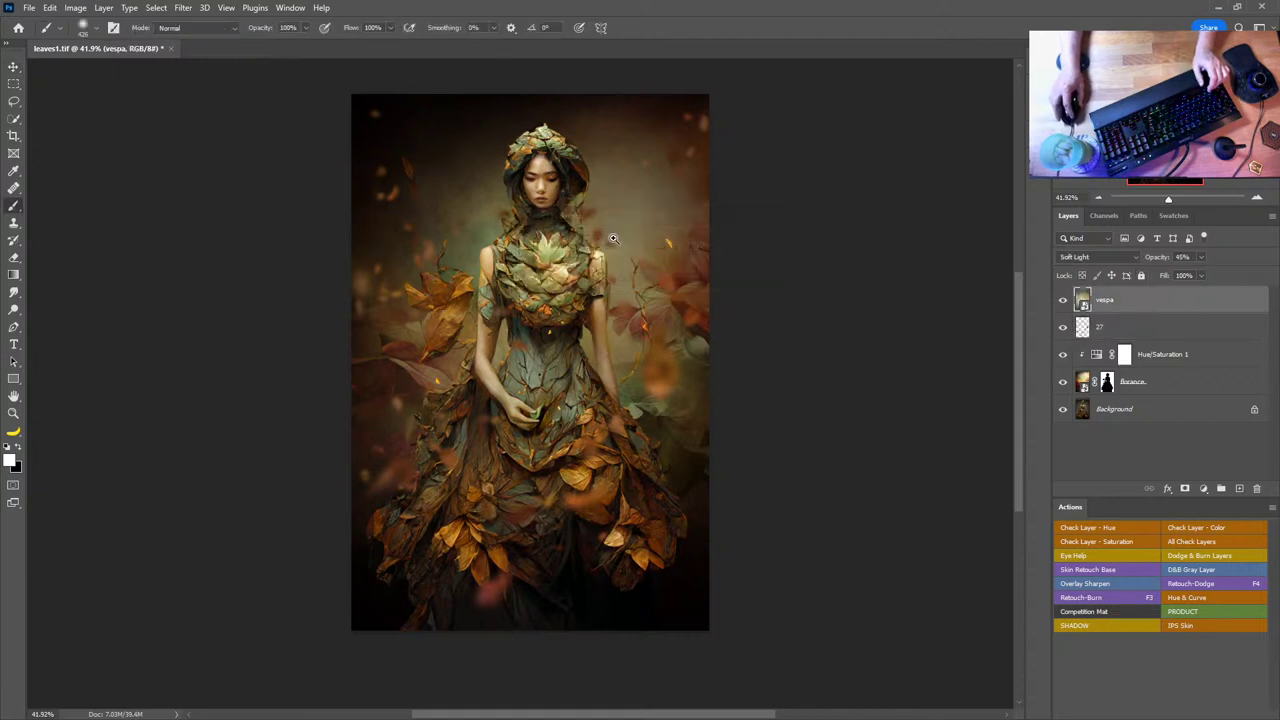
# - Zoom in close on the woman's face, then fit the whole image on screen
pyautogui.press('z')
pyautogui.moveTo(556, 190); pyautogui.dragTo(756, 392)
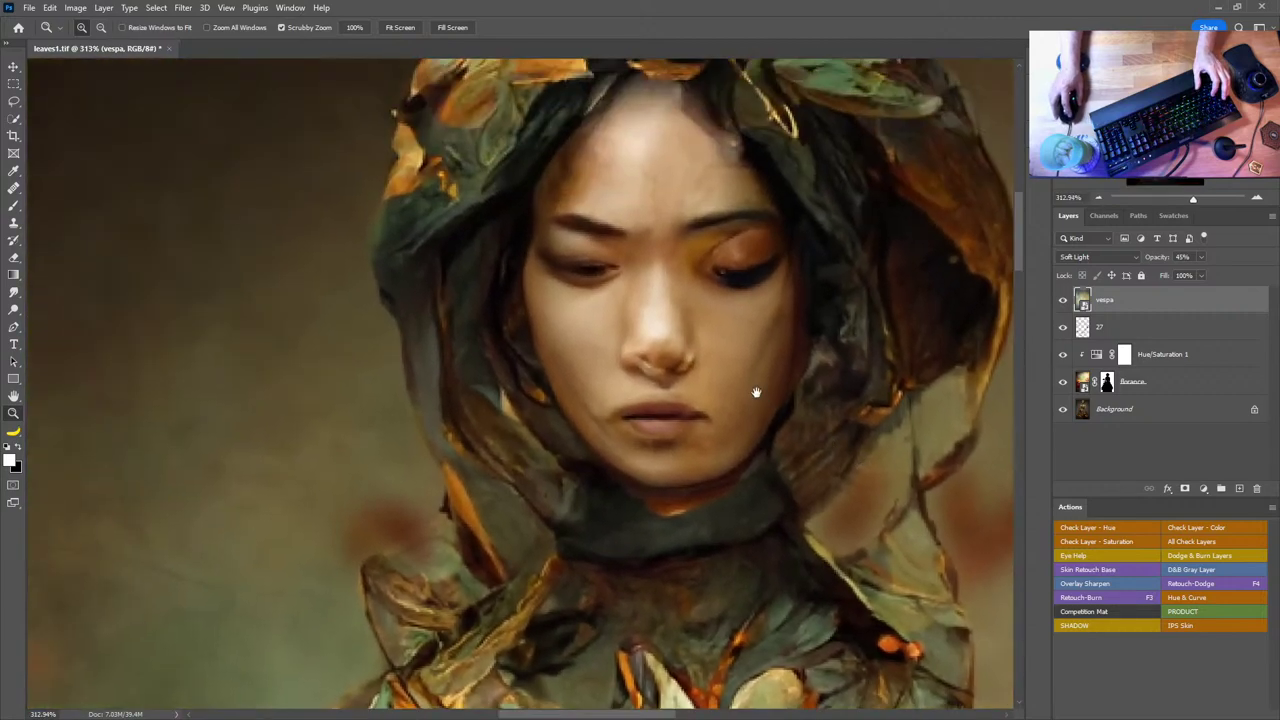
pyautogui.doubleClick(14, 397)
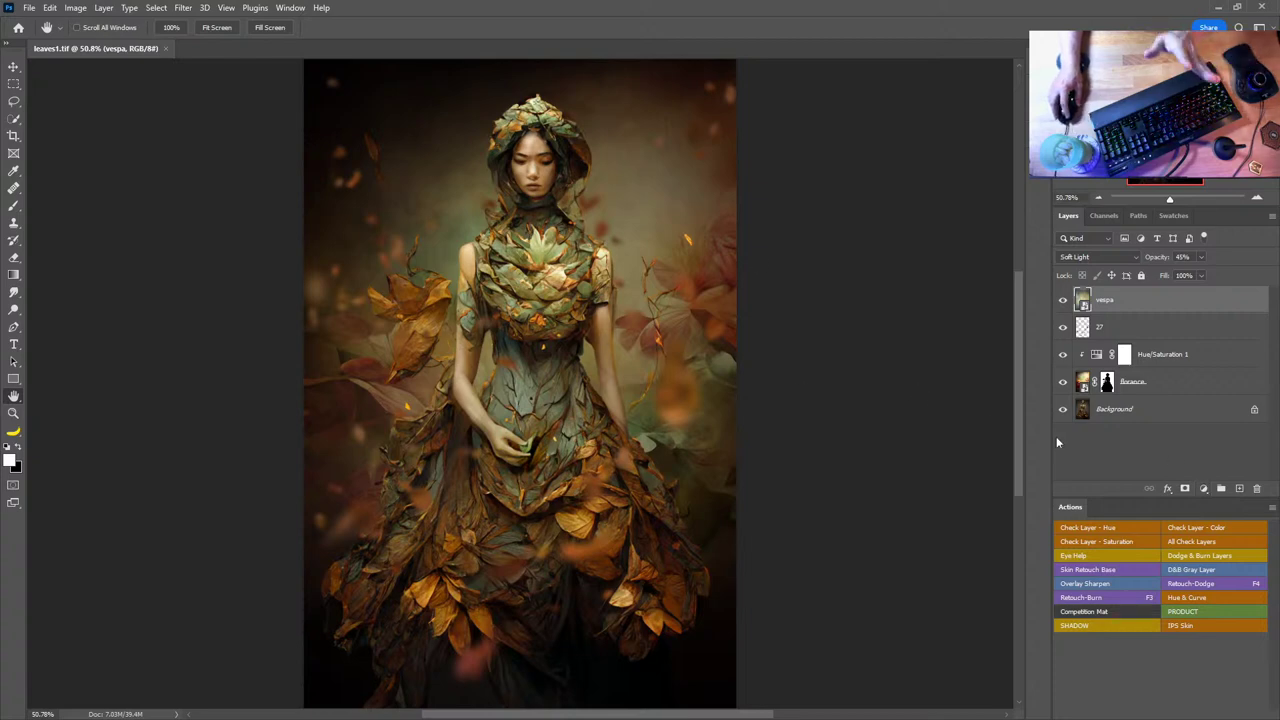
pyautogui.click(1203, 490)
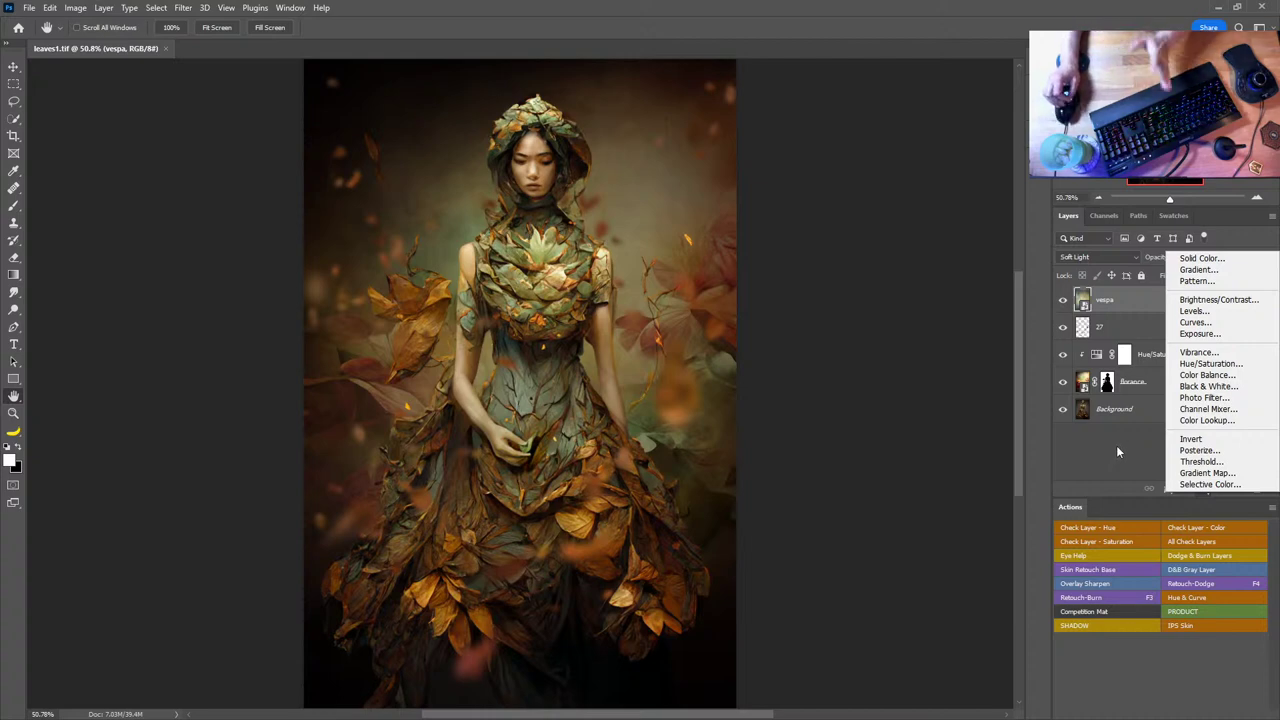
# - Add a Curves adjustment layer, reset a trial point, and try Find Dark & Light Colors auto correction
pyautogui.click(1195, 322)
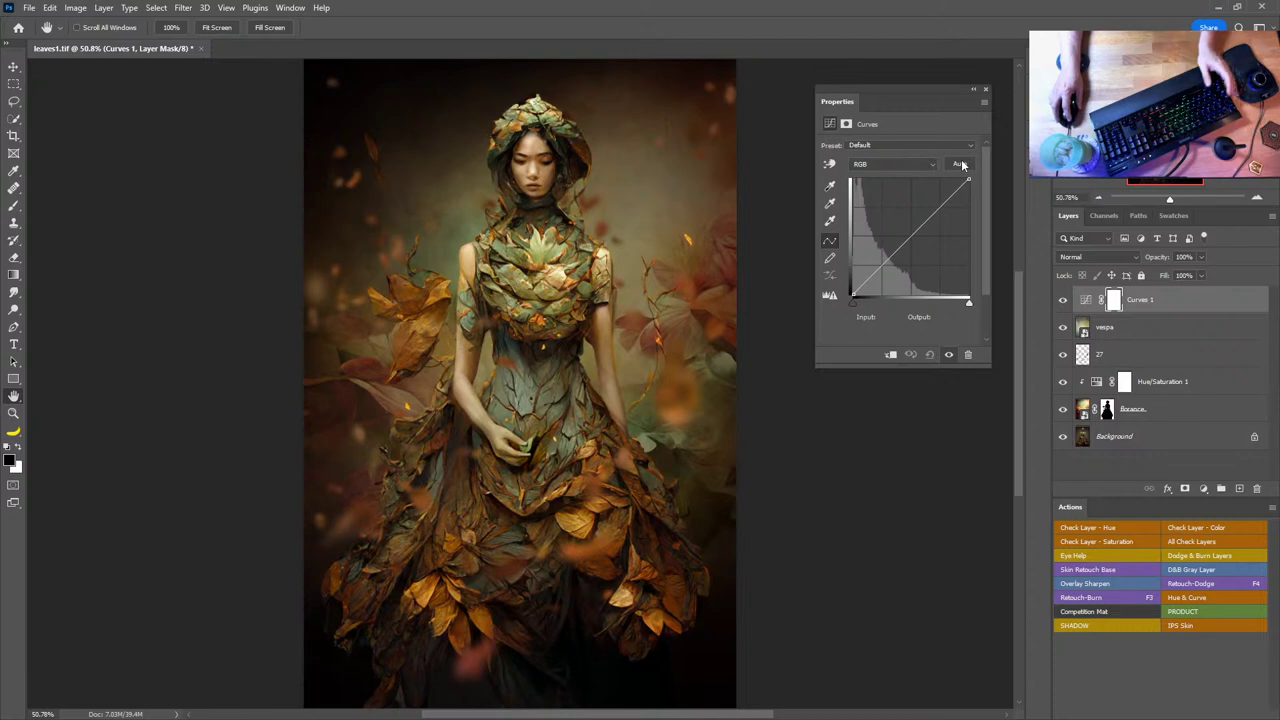
pyautogui.moveTo(909, 240); pyautogui.dragTo(909, 230)
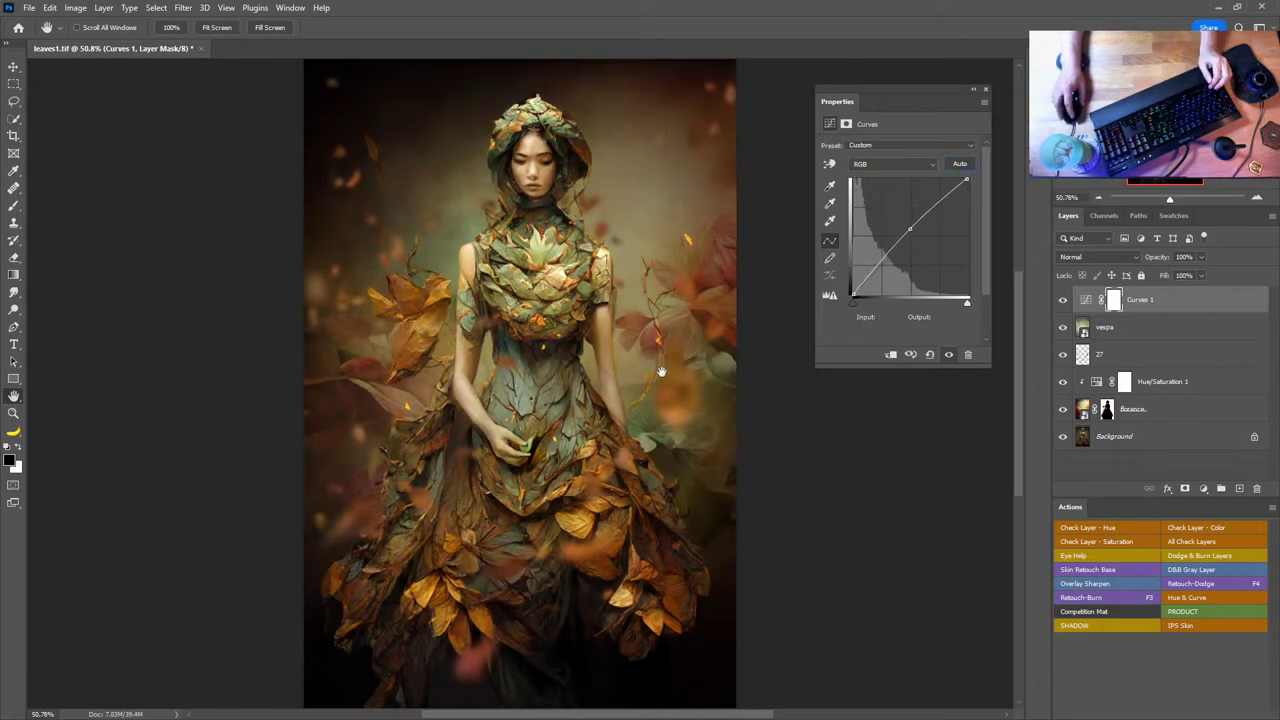
pyautogui.hotkey('ctrl', 'z')
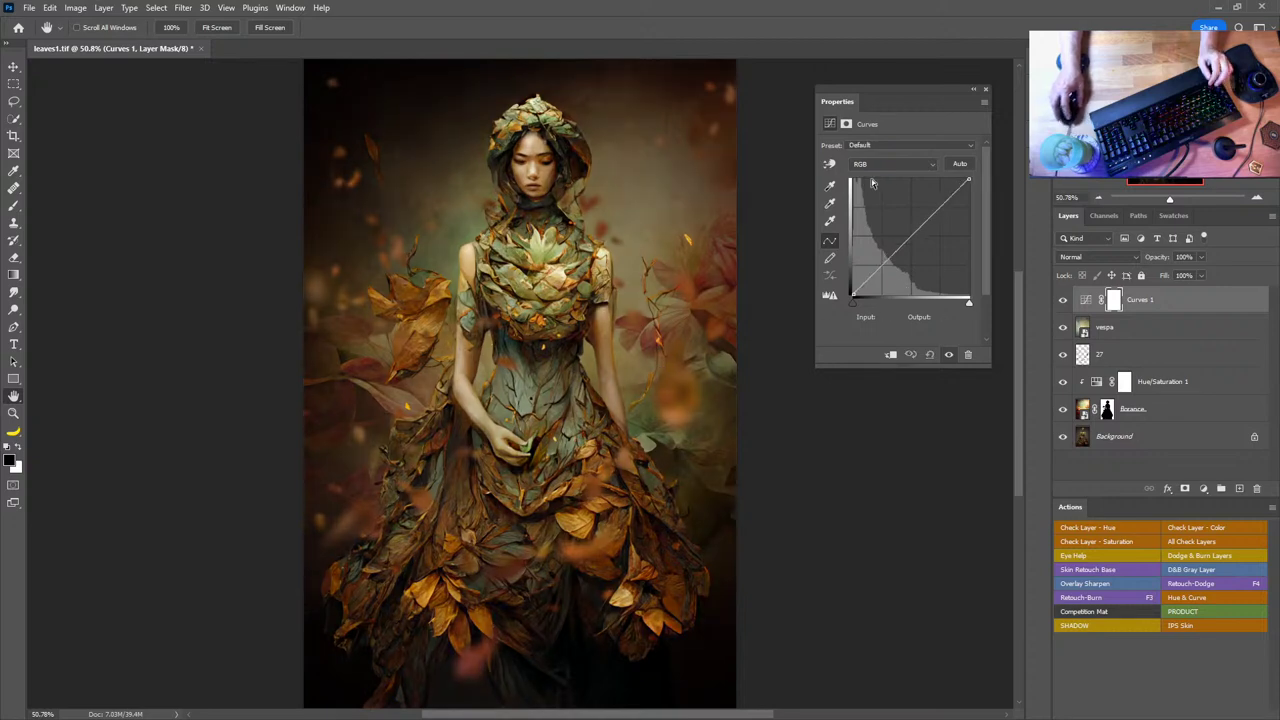
pyautogui.keyDown('alt'); pyautogui.click(959, 166); pyautogui.keyUp('alt')
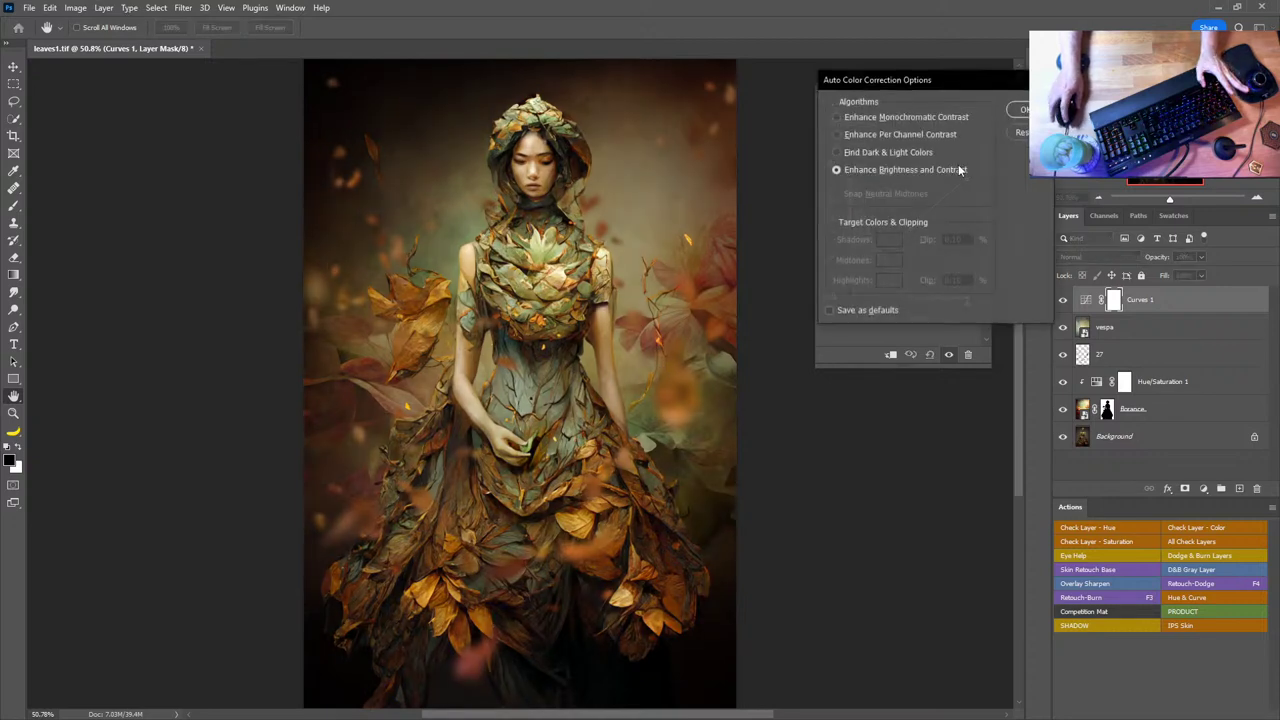
pyautogui.click(884, 152)
# - Compare Enhance Per Channel and Monochromatic Contrast, confirming Enhance Per Channel Contrast
pyautogui.moveTo(905, 88); pyautogui.dragTo(898, 367)
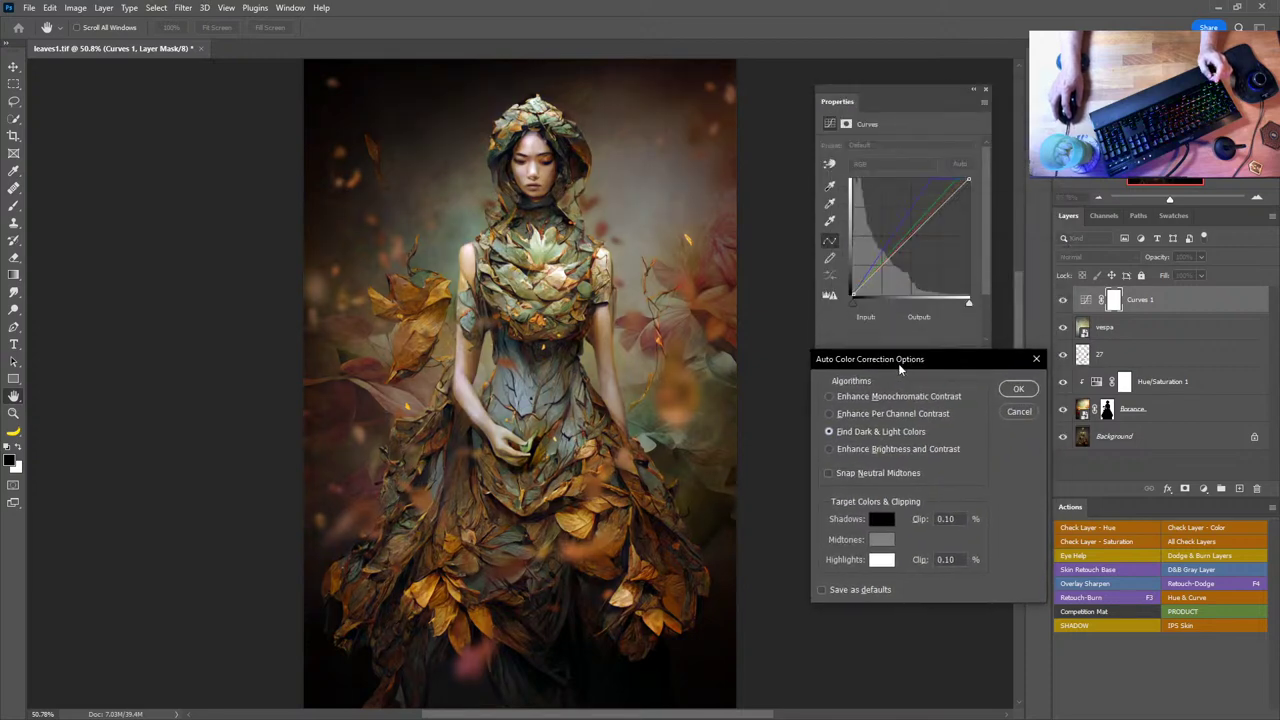
pyautogui.click(899, 416)
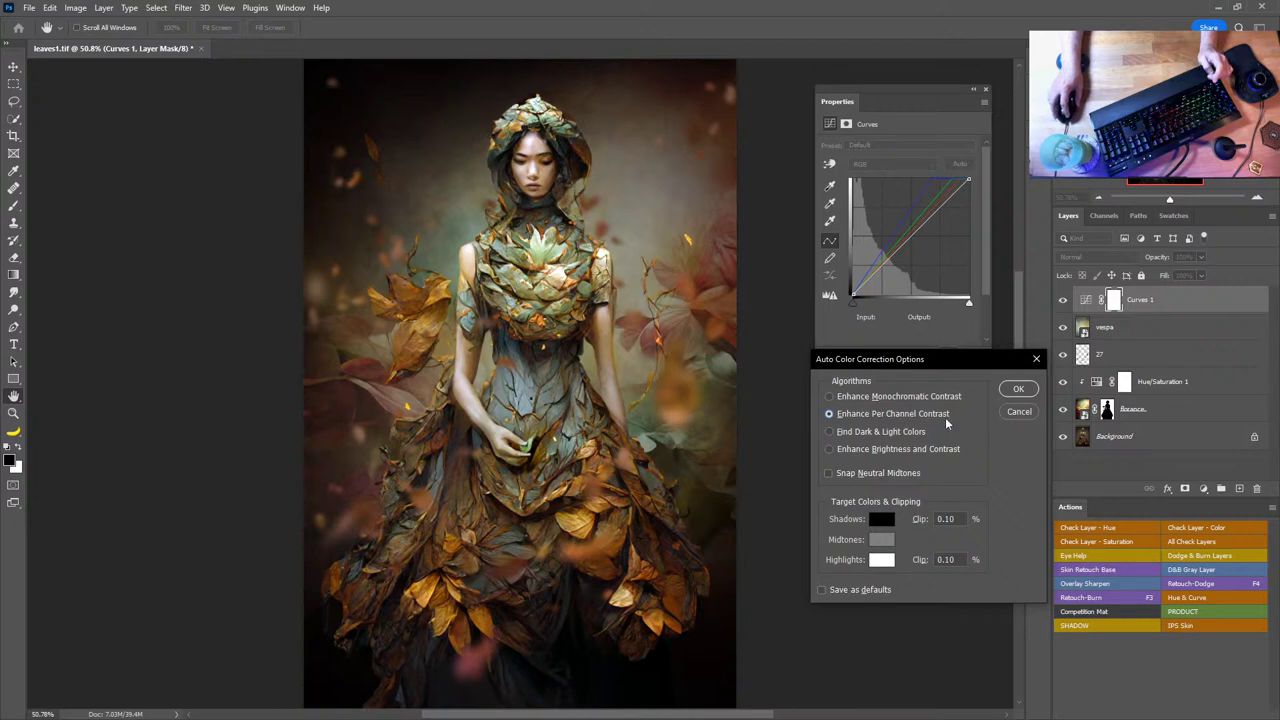
pyautogui.click(918, 398)
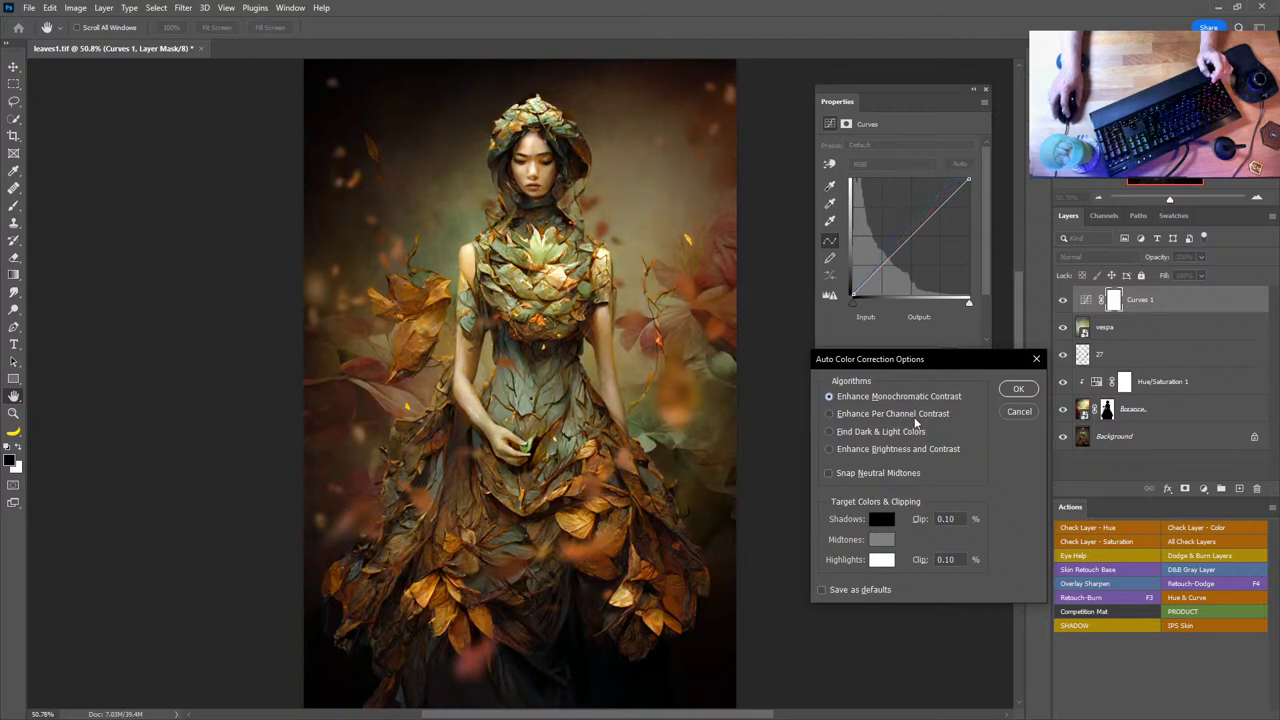
pyautogui.click(916, 418)
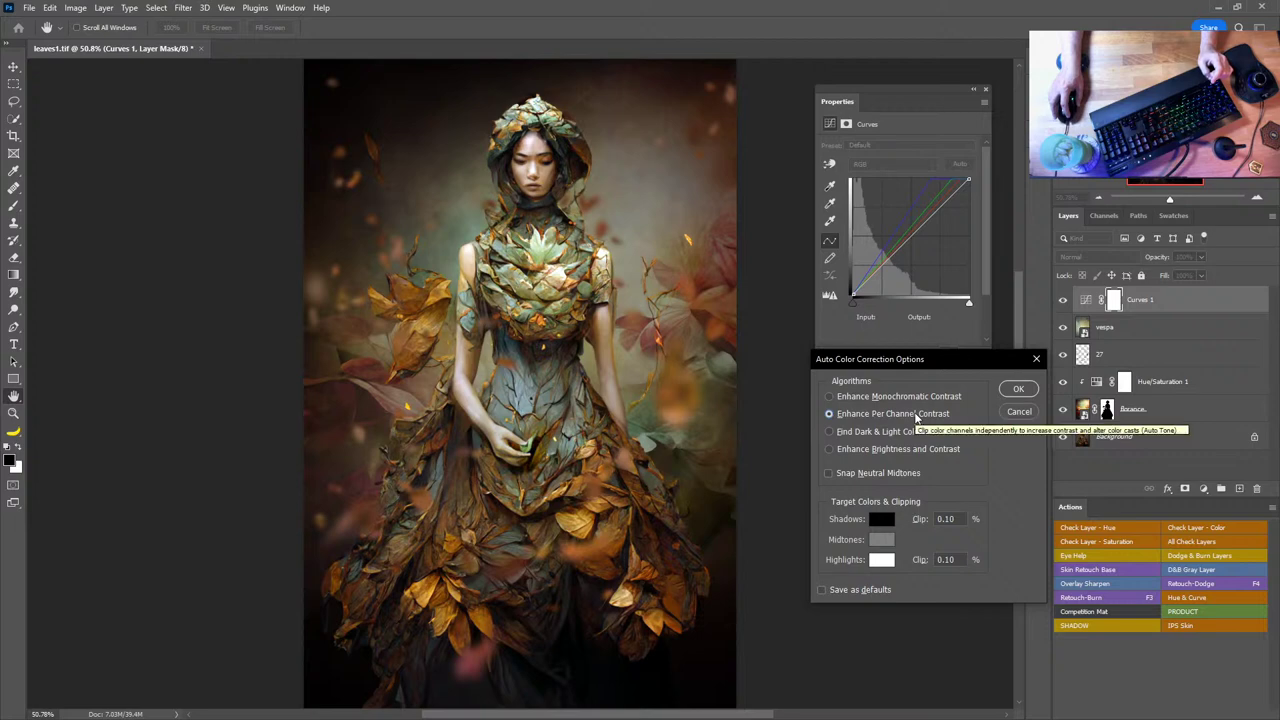
pyautogui.click(1014, 393)
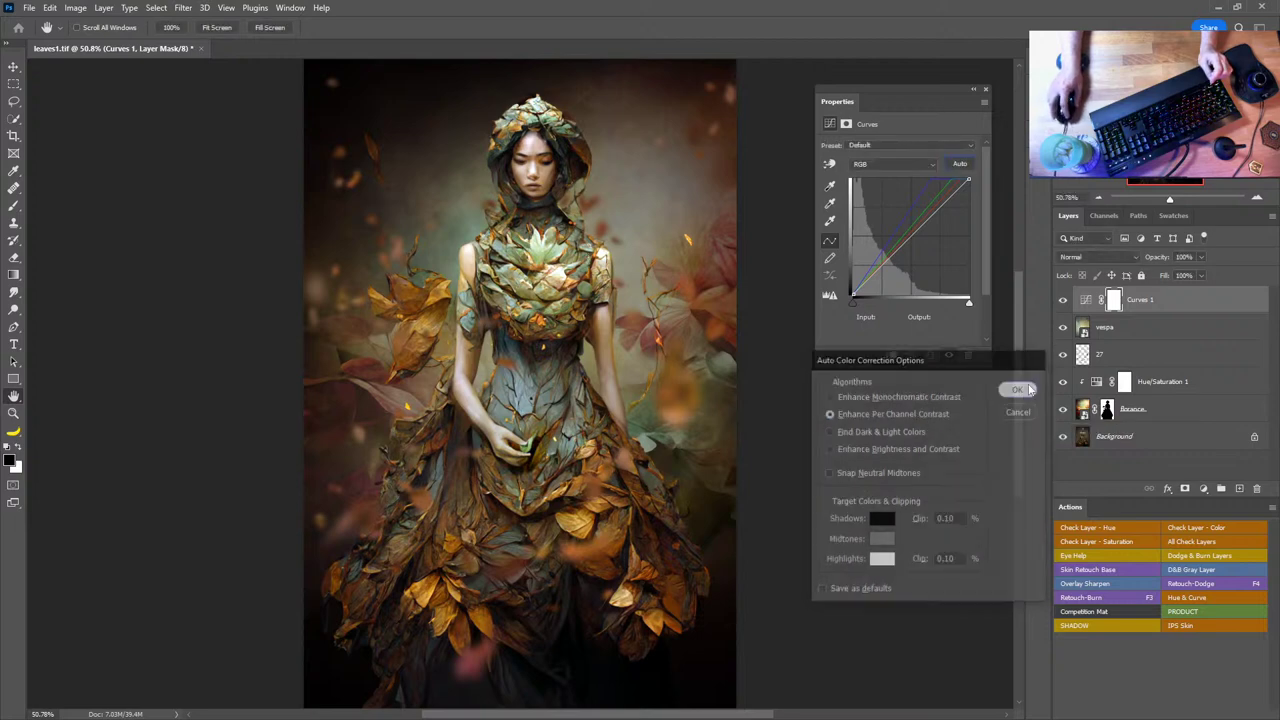
pyautogui.click(1064, 300)
# - Toggle Curves 1 visibility for before/after comparisons and close its Properties
pyautogui.click(1064, 300)
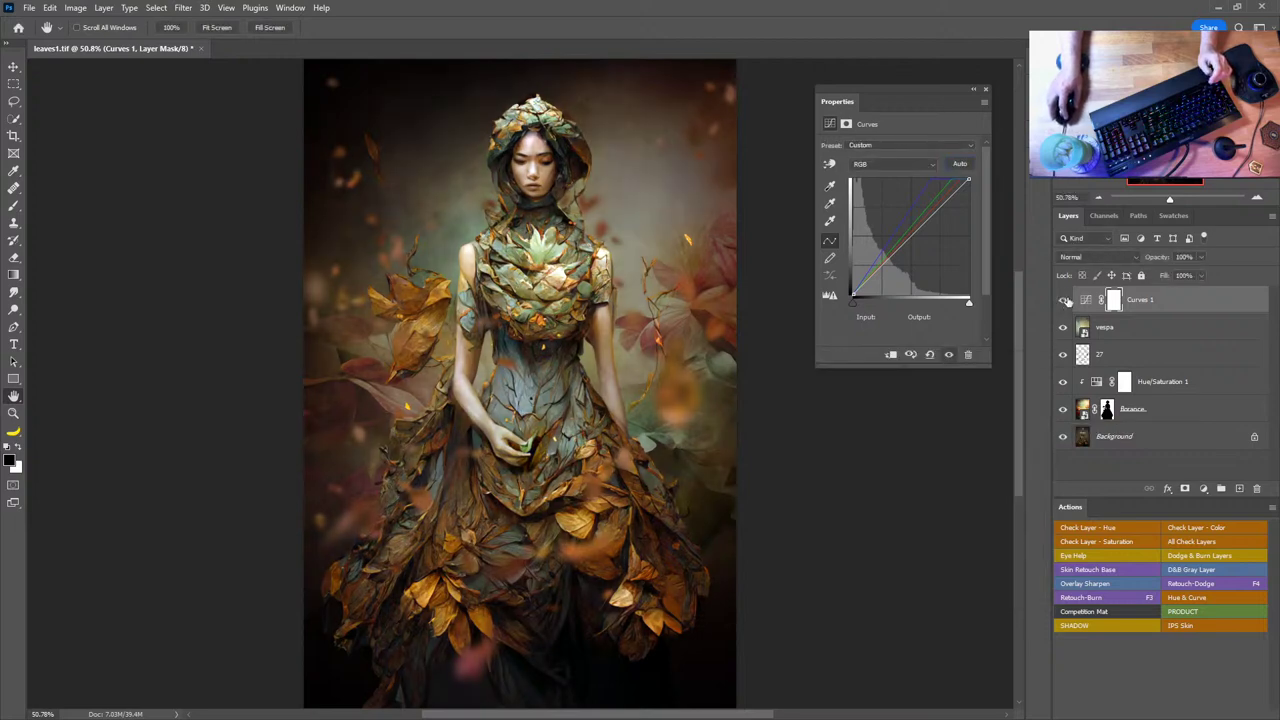
pyautogui.click(1064, 300)
pyautogui.click(1064, 300)
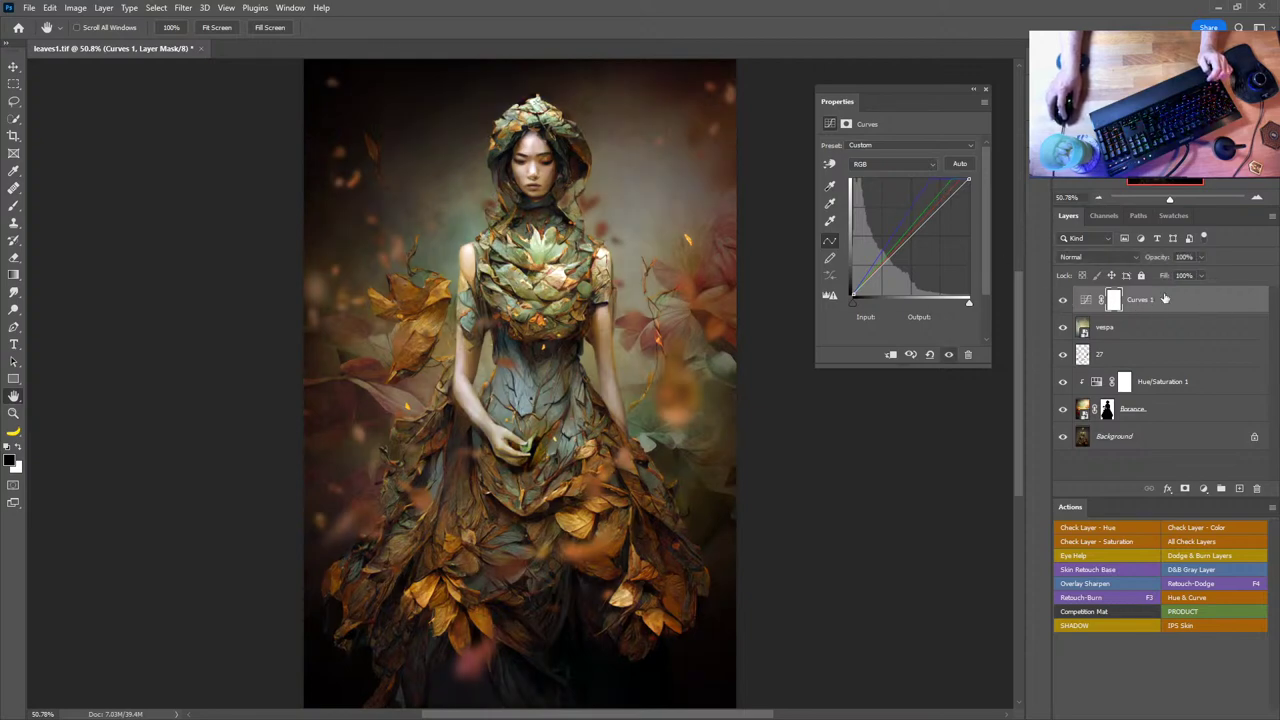
pyautogui.click(987, 91)
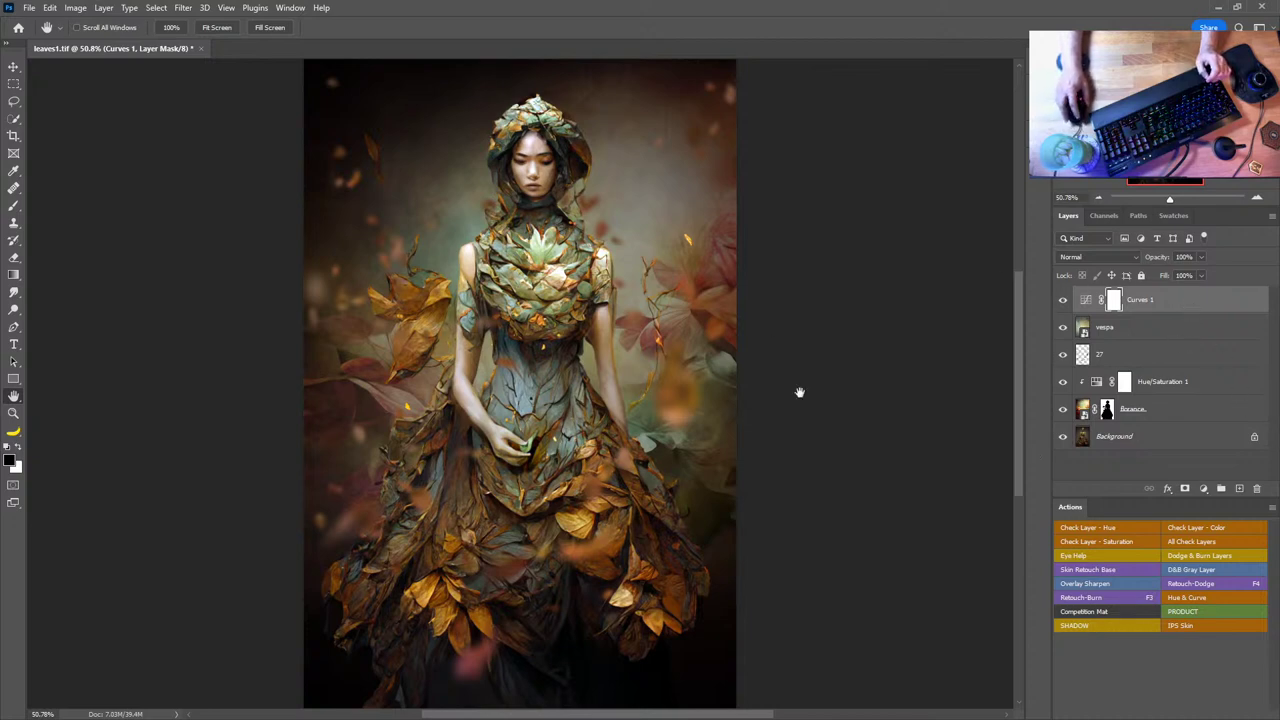
pyautogui.click(1063, 301)
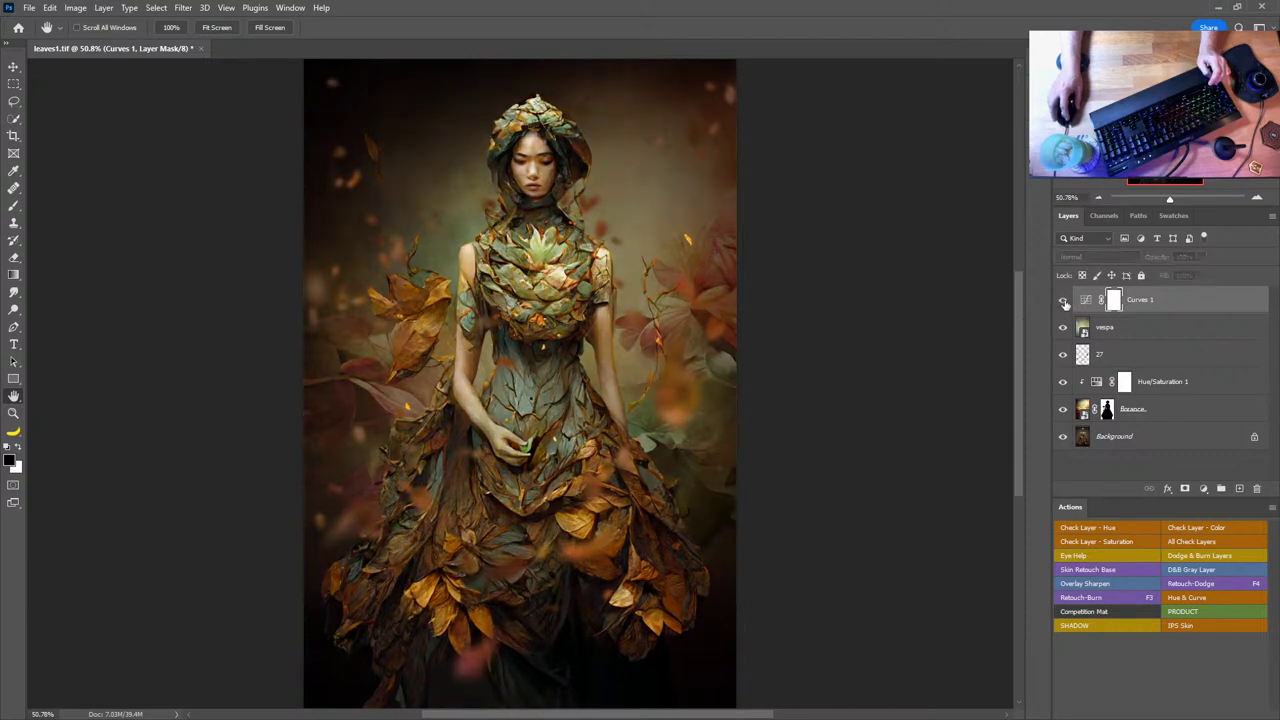
pyautogui.click(1063, 301)
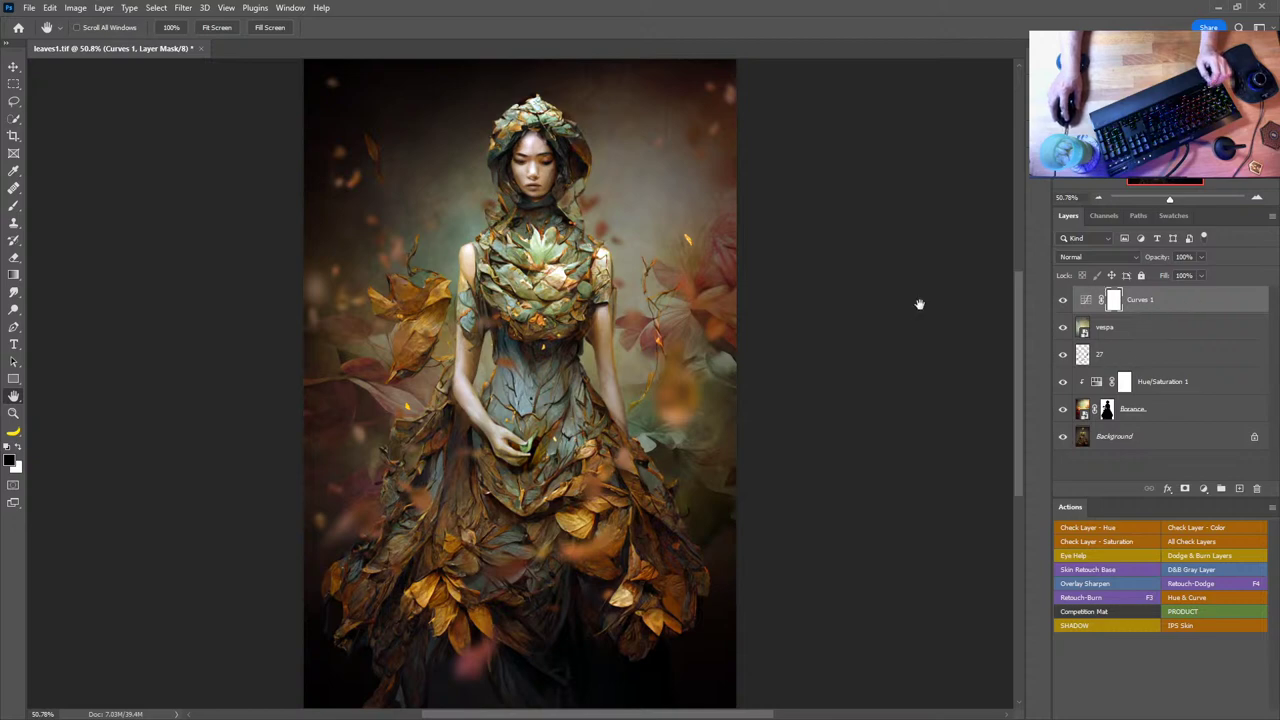
# - Select the vespa through Background layers, retarget the Curves 1 mask, and list new adjustment layers
pyautogui.click(1158, 333)
pyautogui.keyDown('shift'); pyautogui.click(1184, 437); pyautogui.keyUp('shift')
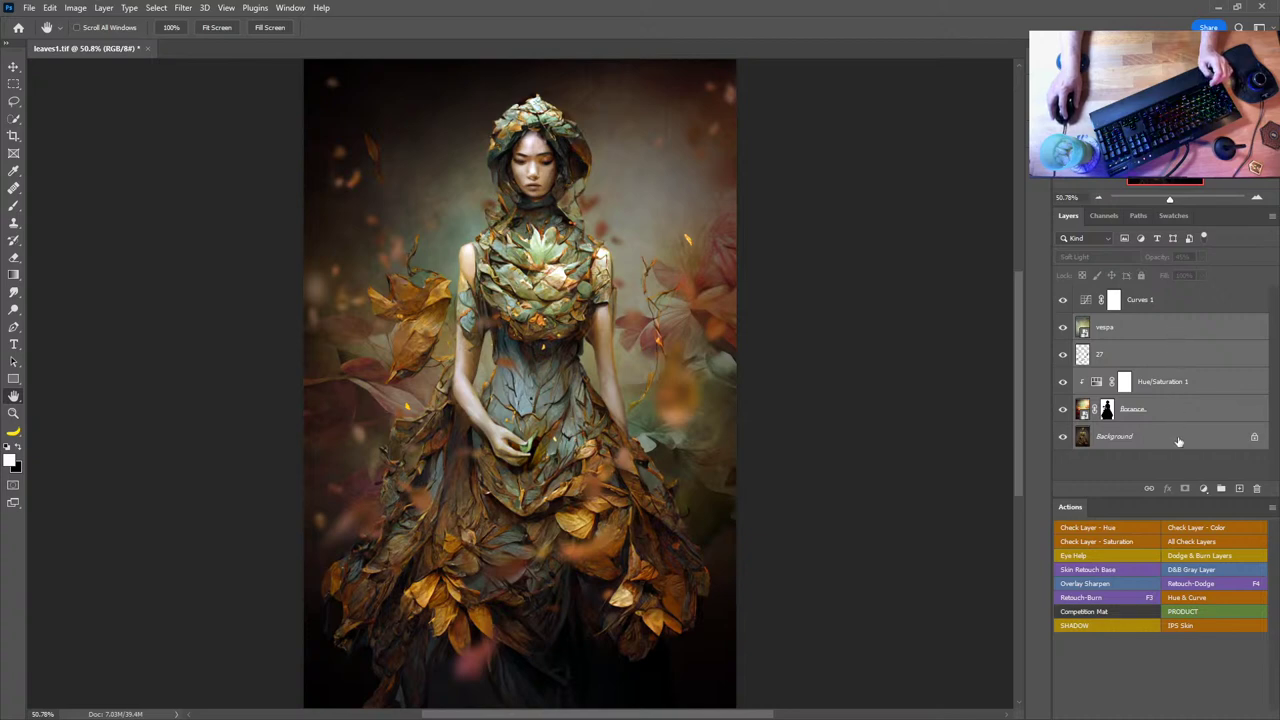
pyautogui.click(1167, 298)
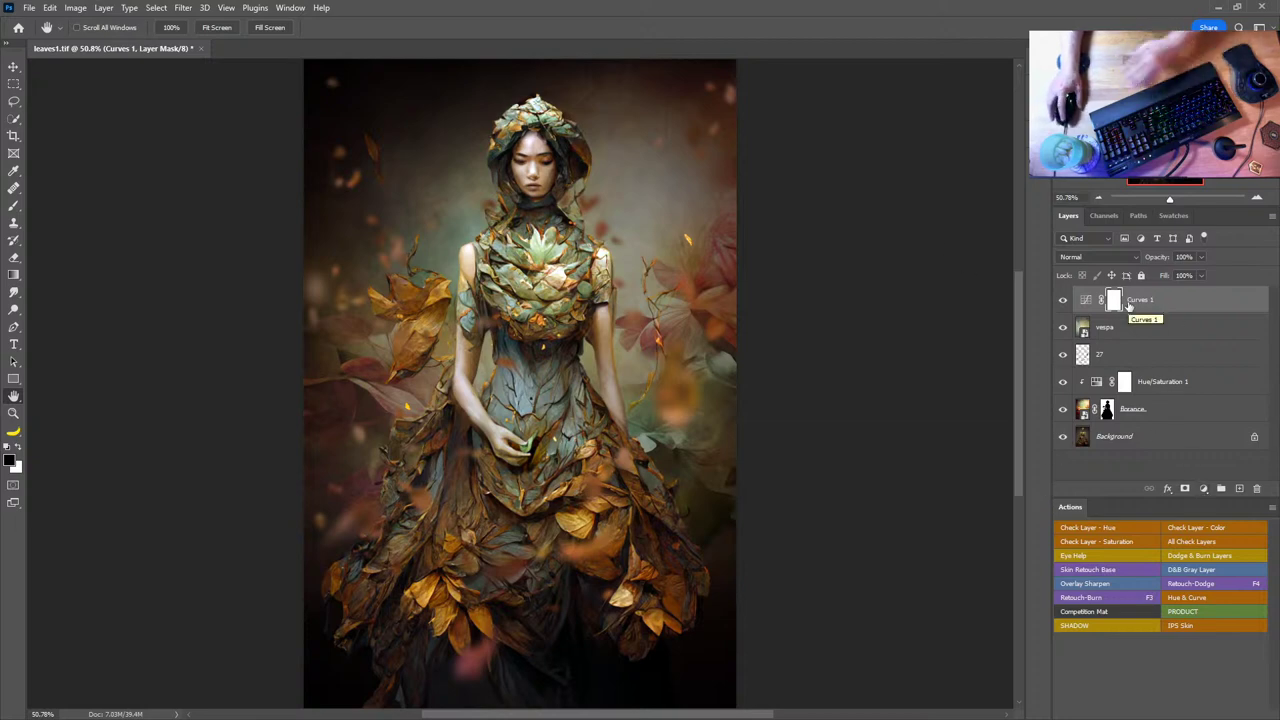
pyautogui.click(1204, 490)
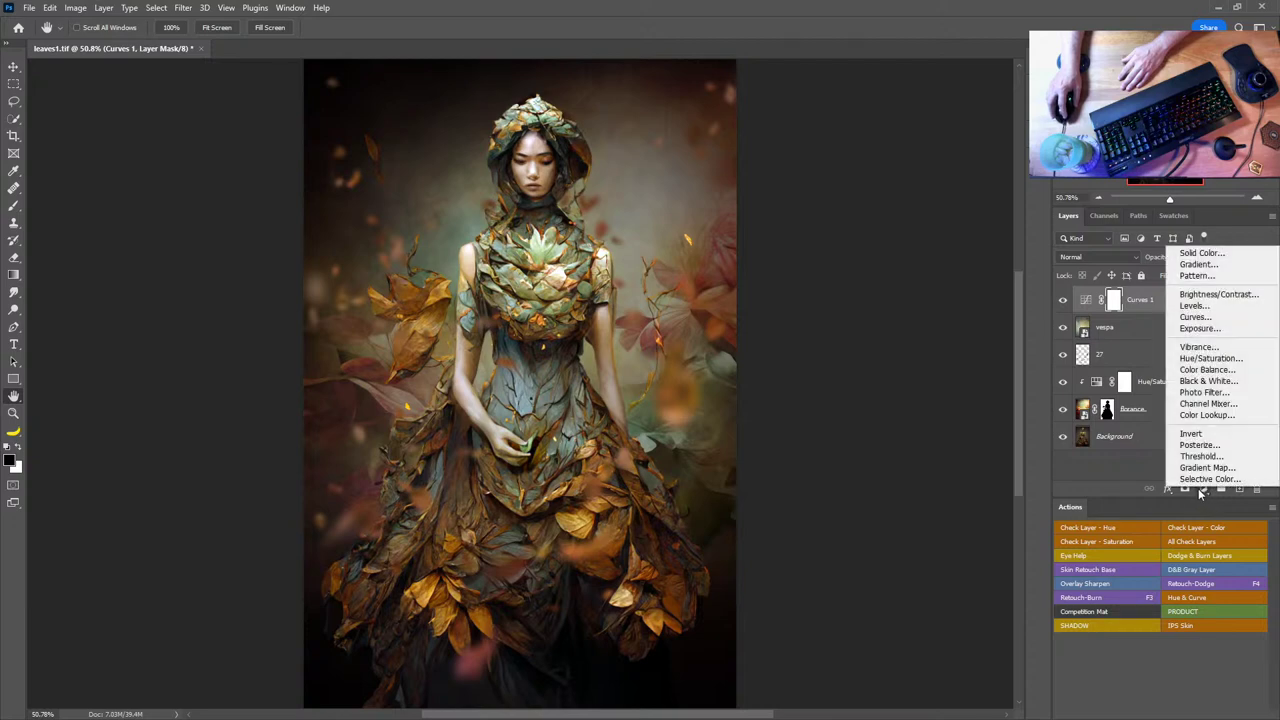
# - Add a Color Lookup layer and preview the 2Strip, Bleach Bypass, Crisp_Warm and DropBlues LUTs
pyautogui.click(1220, 415)
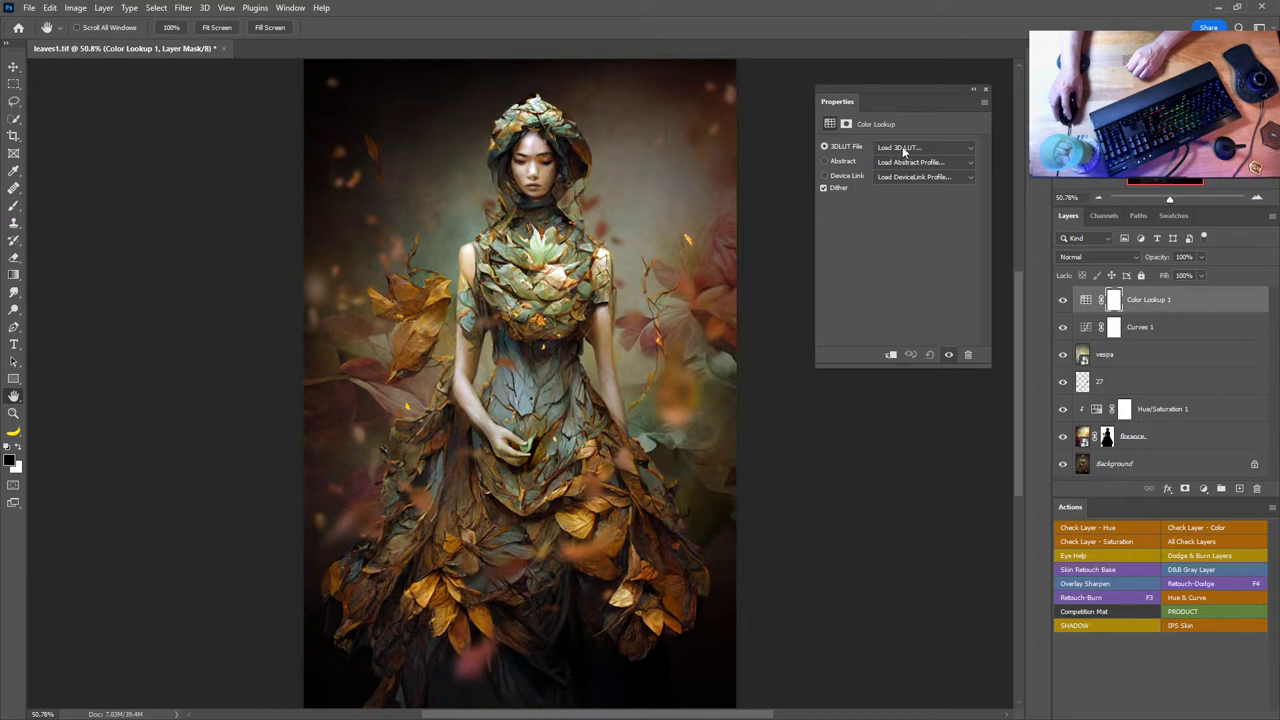
pyautogui.click(930, 146)
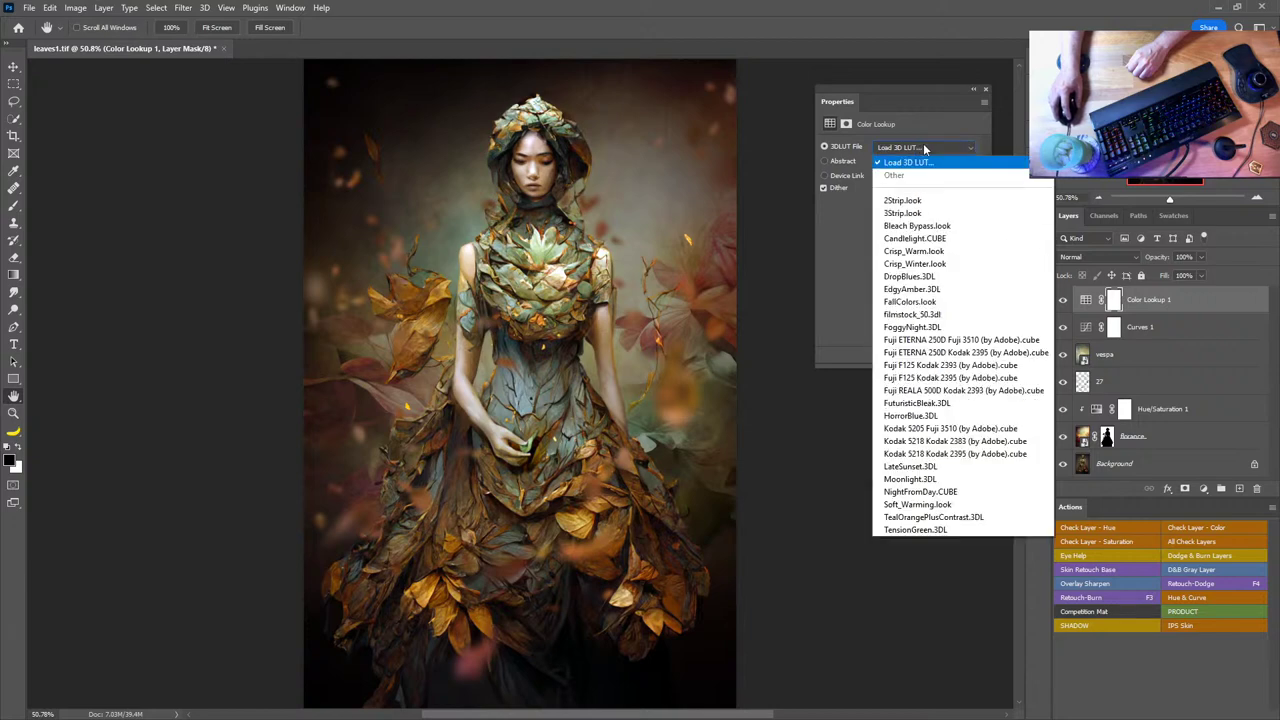
pyautogui.click(919, 201)
pyautogui.press('Down')
pyautogui.press('Down')
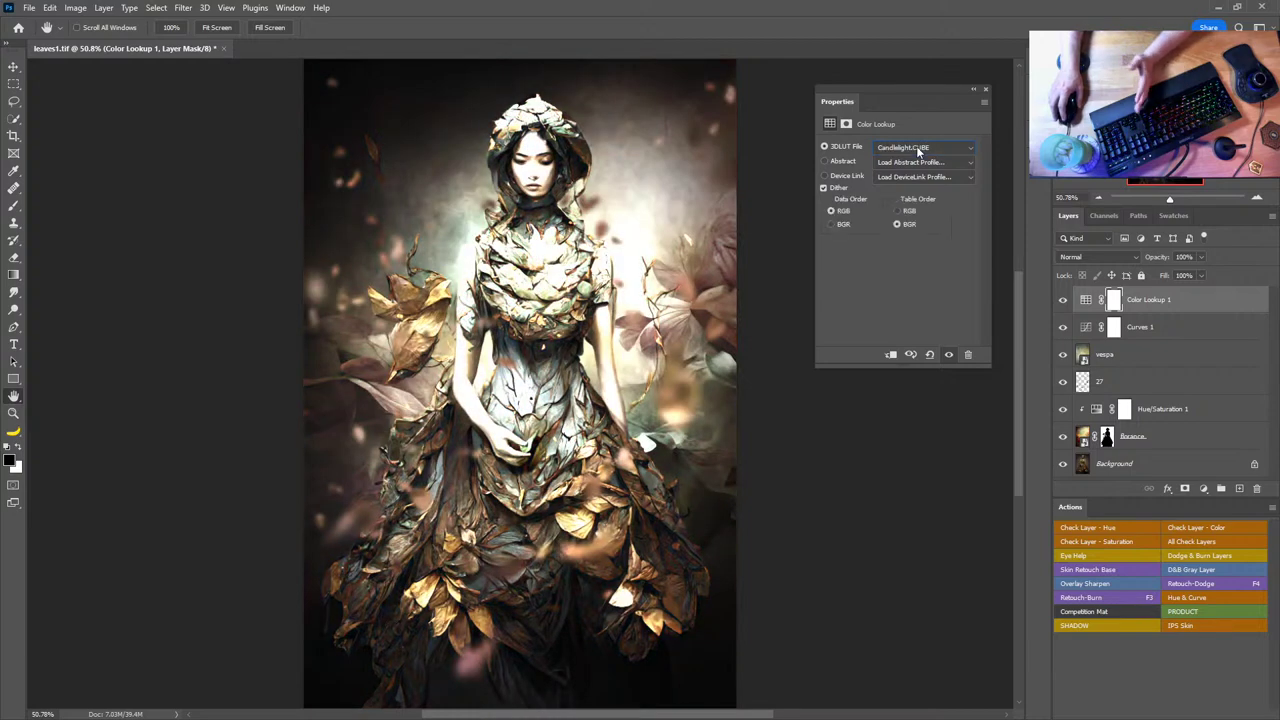
pyautogui.press('Down')
pyautogui.press('Down')
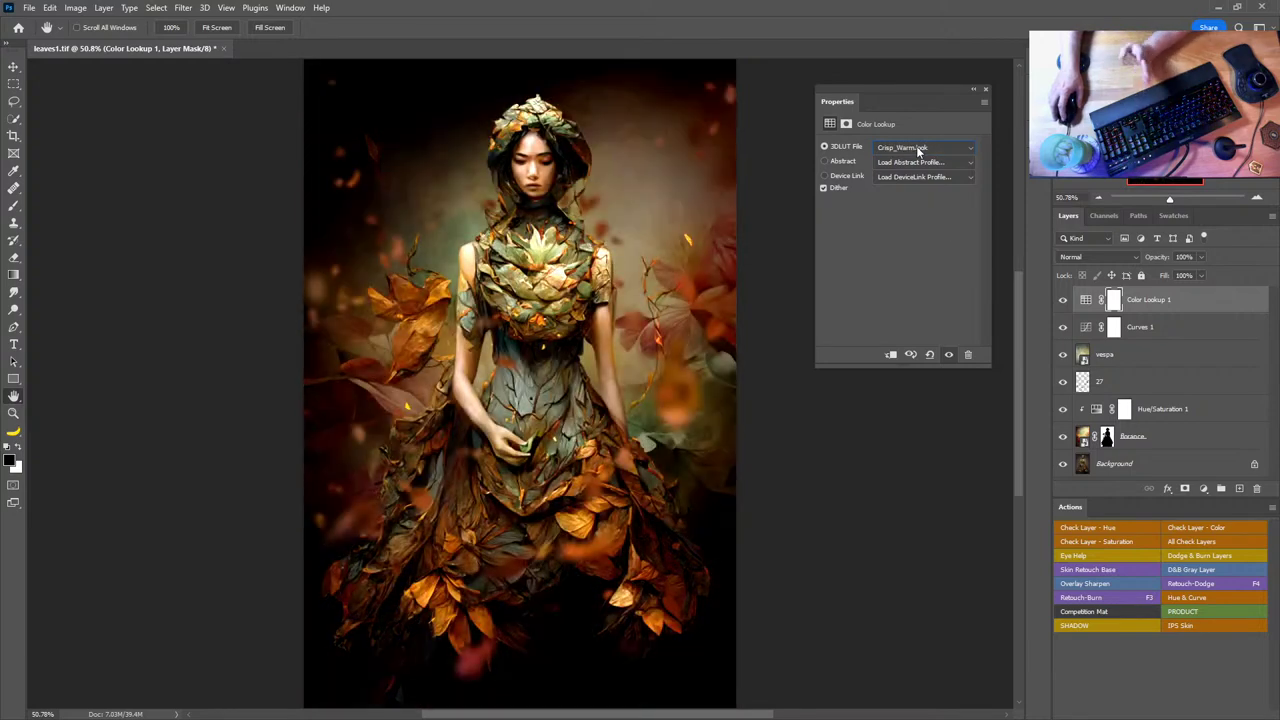
pyautogui.press('Down')
pyautogui.press('Down')
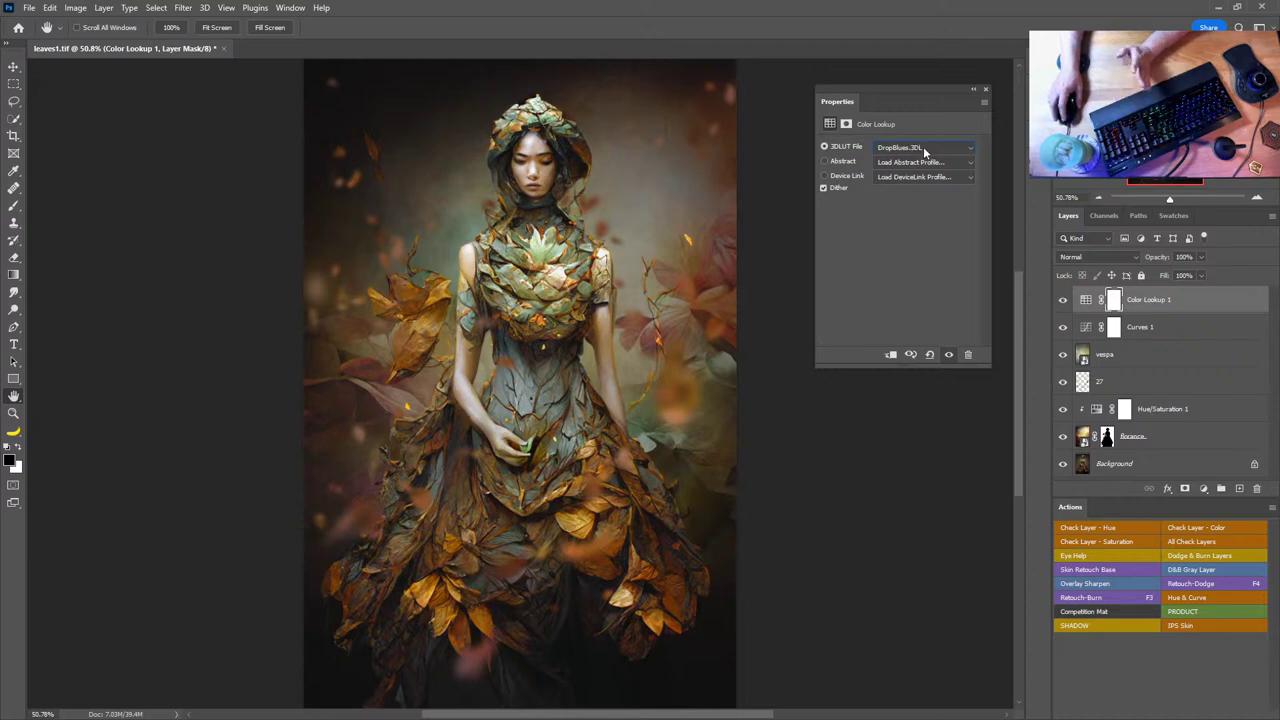
# - Continue through FallColors, FoggyNight and Fuji LUTs, ending on Kodak 5218 Kodak 2395
pyautogui.press('Down')
pyautogui.press('Down')
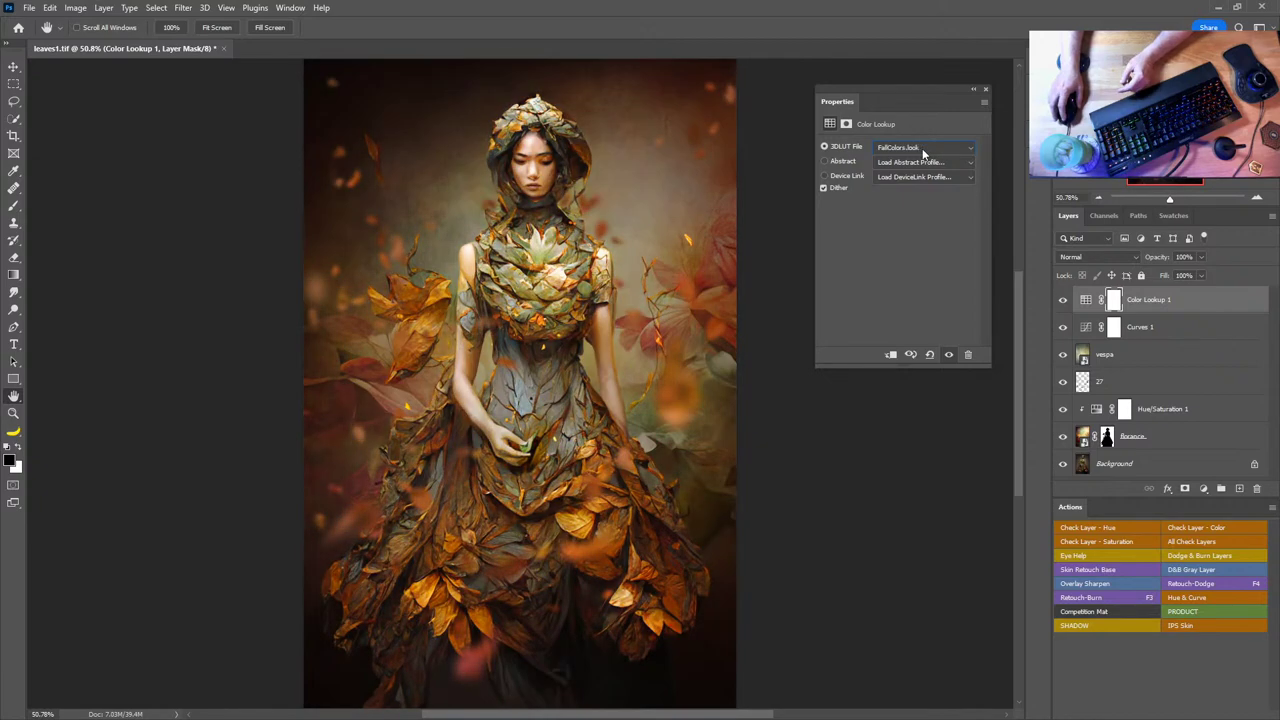
pyautogui.press('Down')
pyautogui.press('Down')
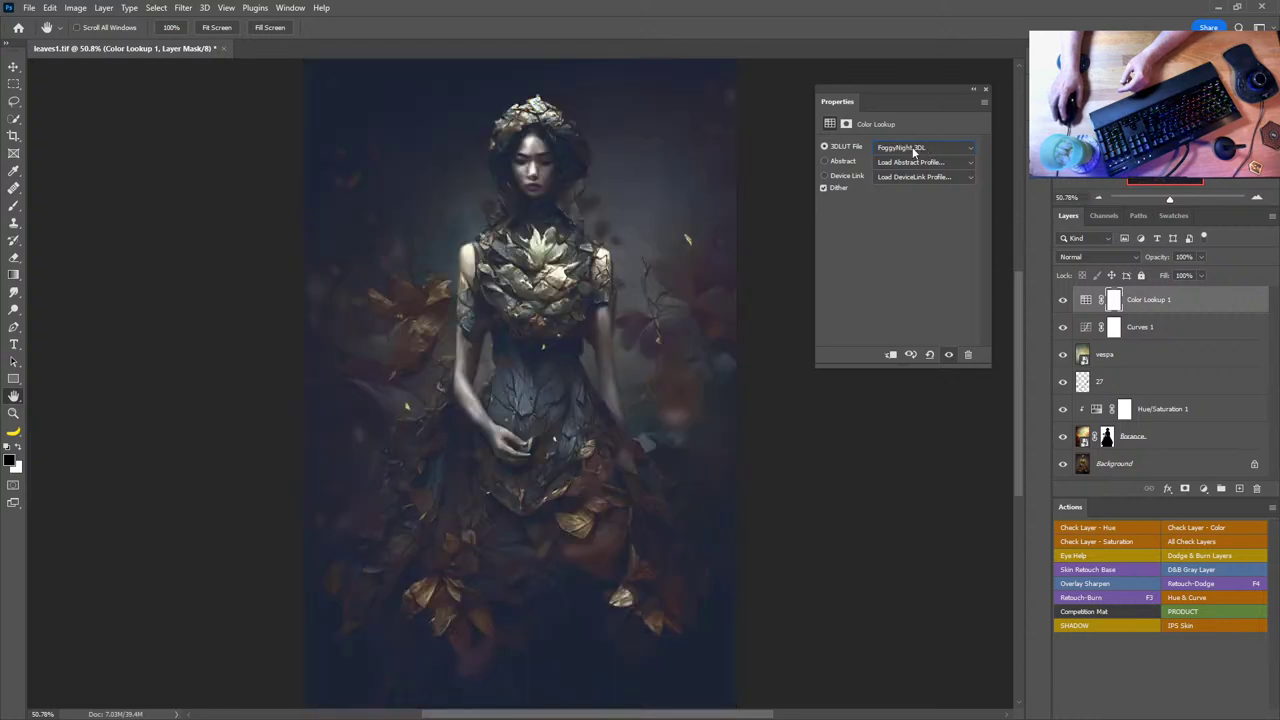
pyautogui.press('Down')
pyautogui.press('Down')
pyautogui.press('Down')
pyautogui.press('Down')
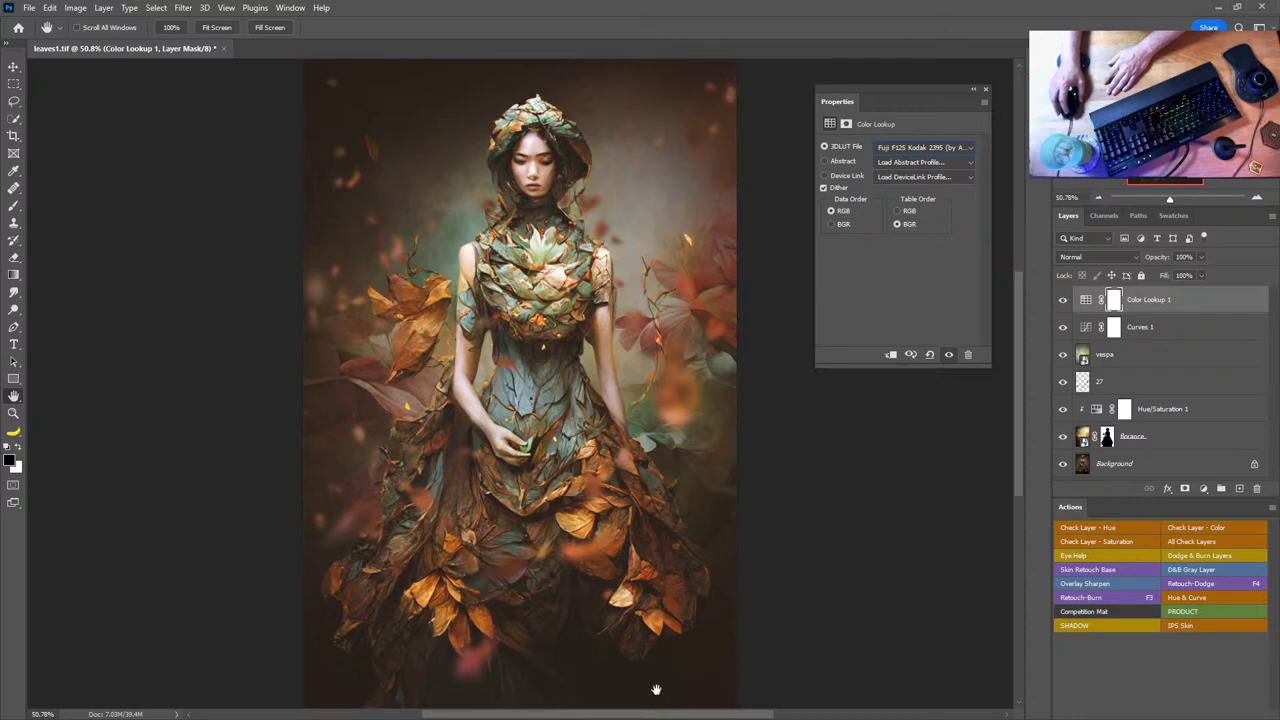
pyautogui.scroll(-1, 928, 150)
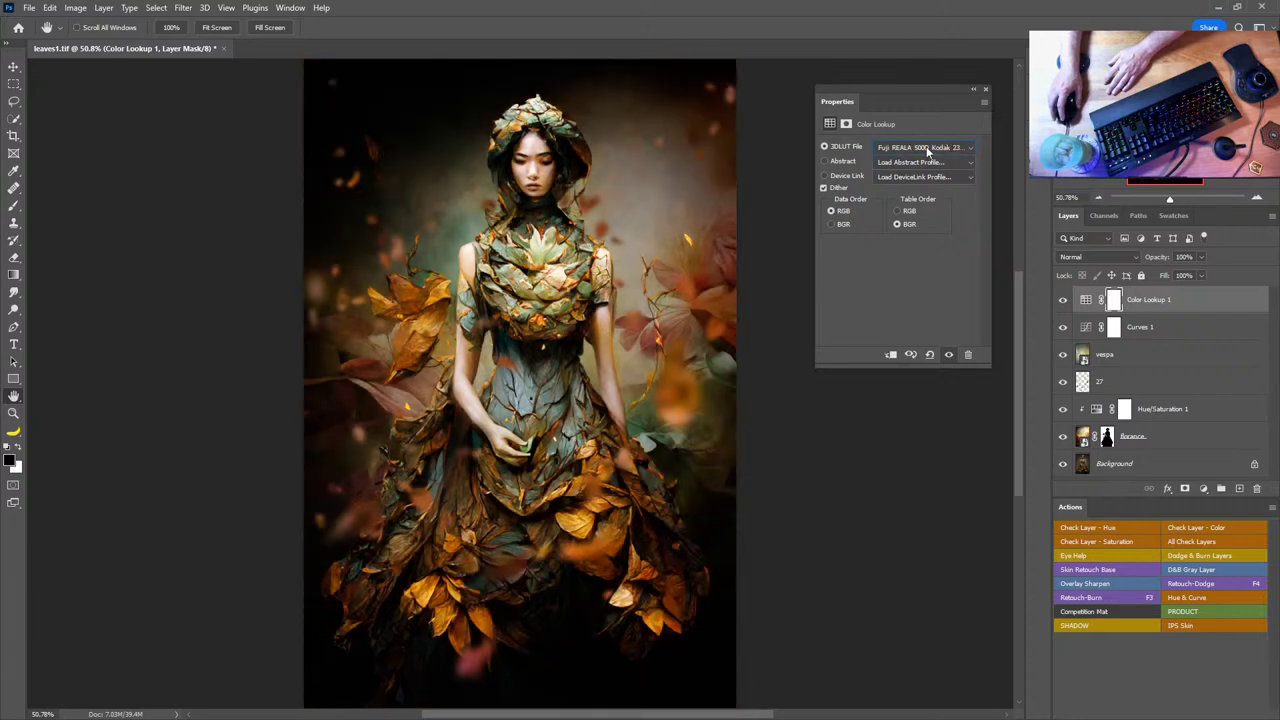
pyautogui.scroll(-1, 928, 150)
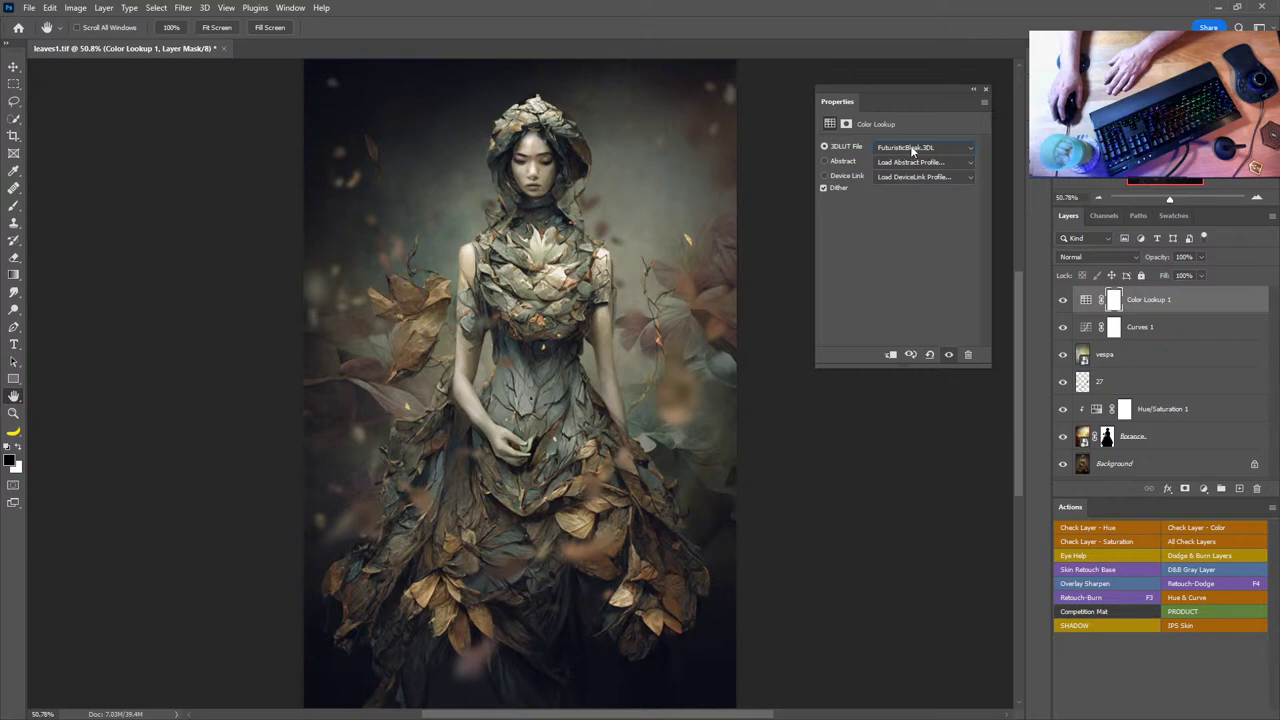
pyautogui.scroll(-1, 911, 150)
pyautogui.scroll(-1, 911, 150)
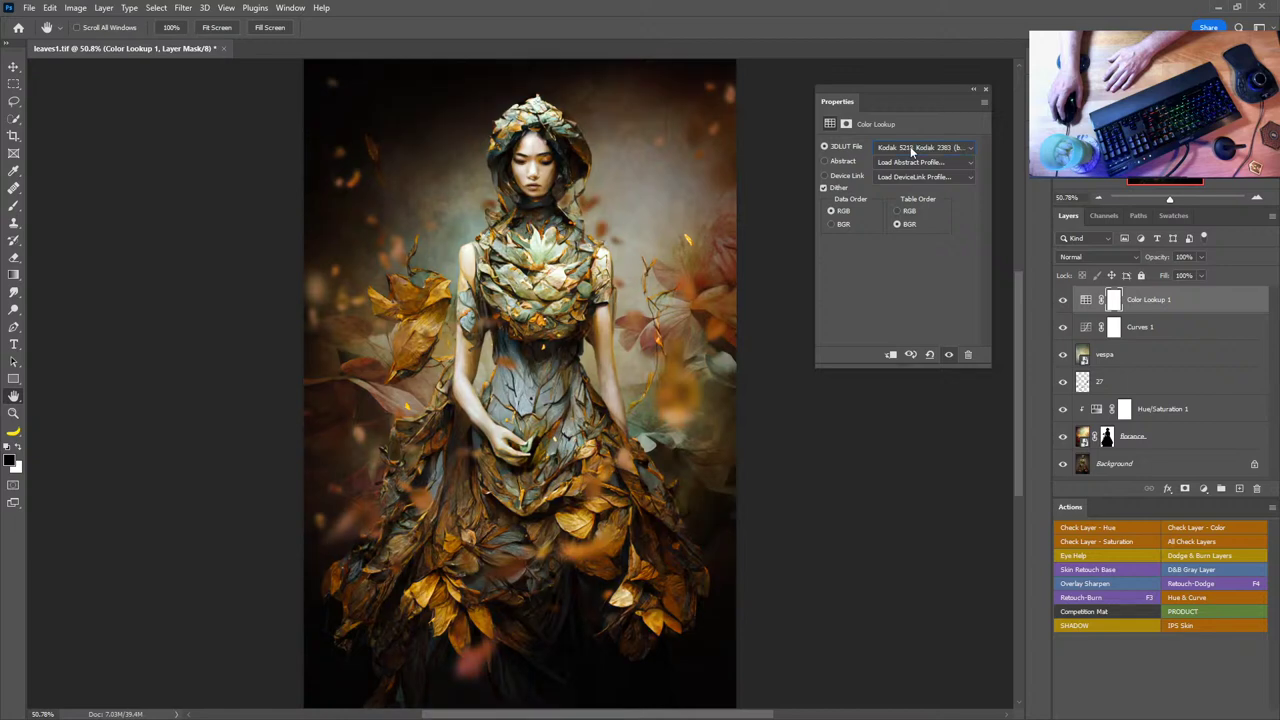
pyautogui.scroll(-1, 911, 150)
pyautogui.scroll(-1, 911, 150)
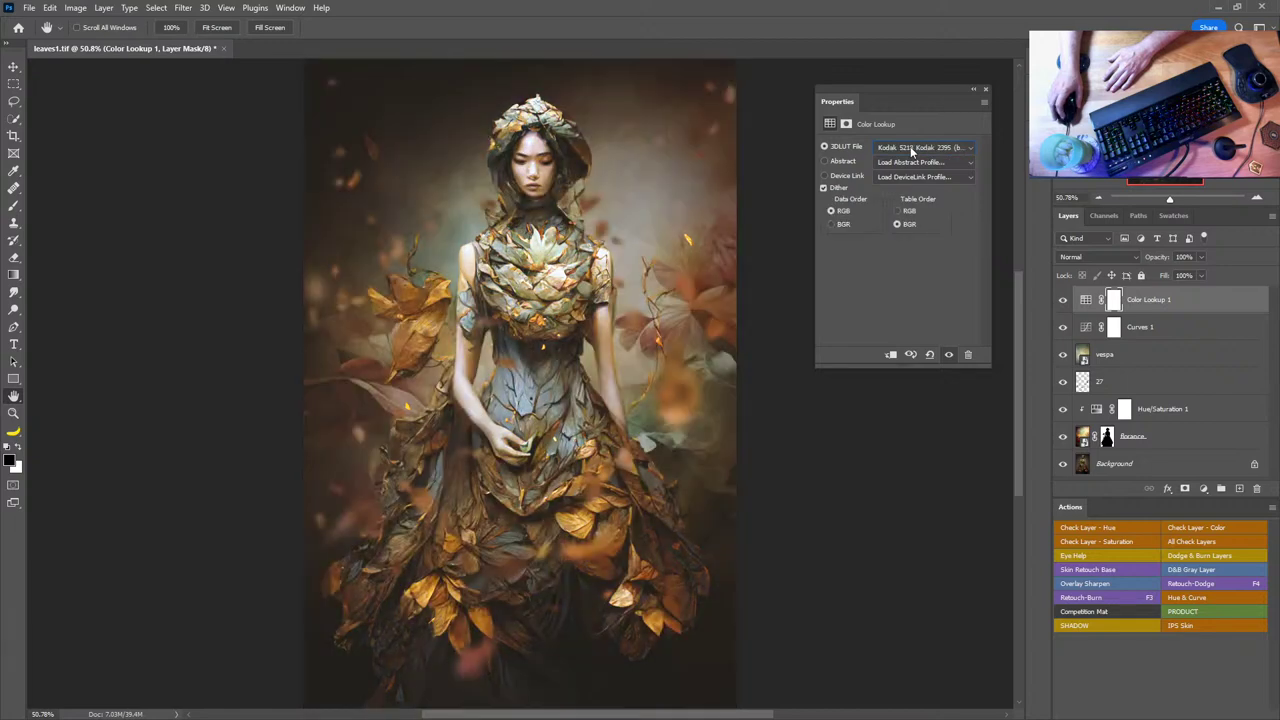
# - Delete the Curves 1 layer and return the Color Lookup to Kodak 5218 Kodak 2395
pyautogui.click(1063, 327)
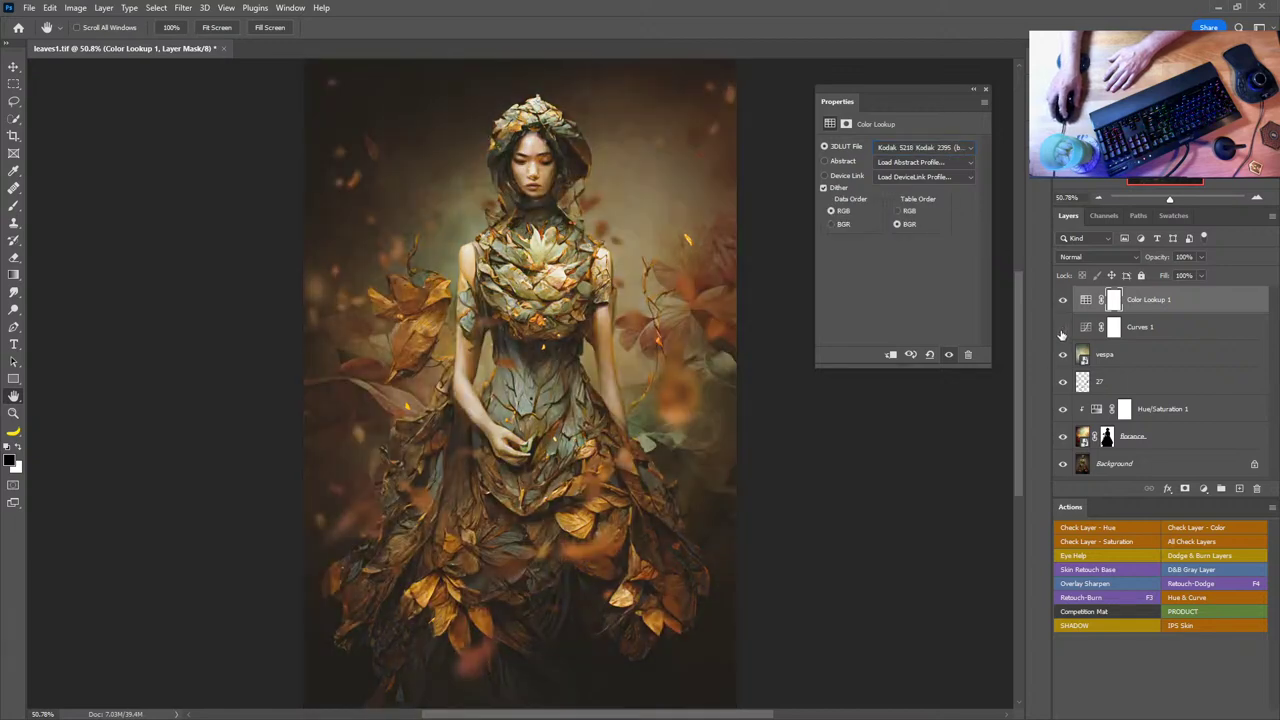
pyautogui.moveTo(1140, 327); pyautogui.dragTo(1257, 488)
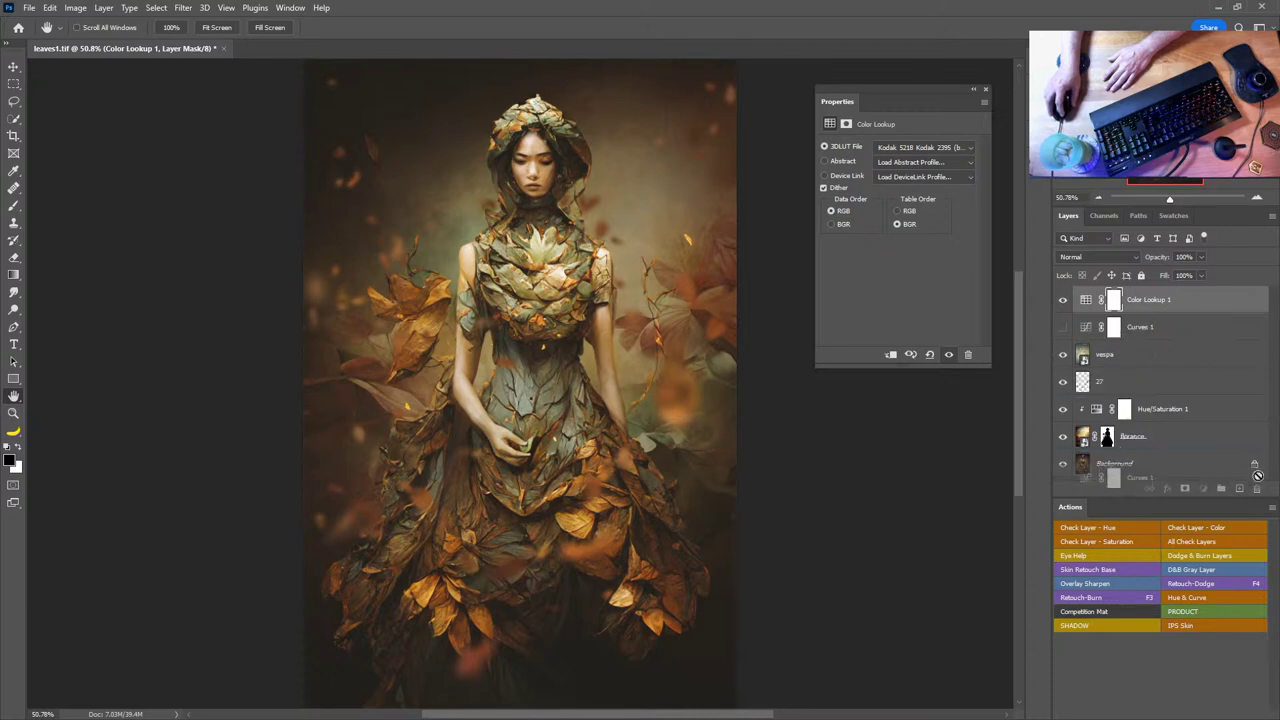
pyautogui.click(926, 150)
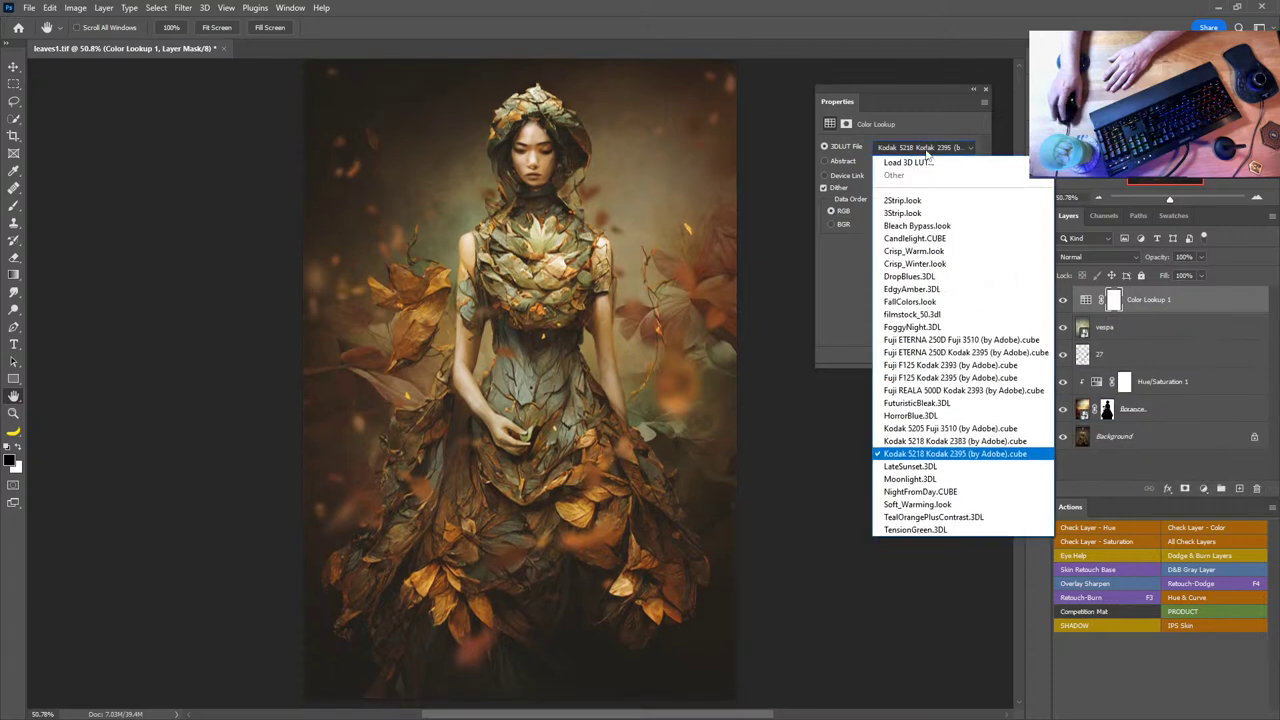
pyautogui.click(926, 152)
pyautogui.press('Down')
pyautogui.press('Down')
pyautogui.press('Down')
pyautogui.press('Down')
pyautogui.press('Down')
pyautogui.press('Down')
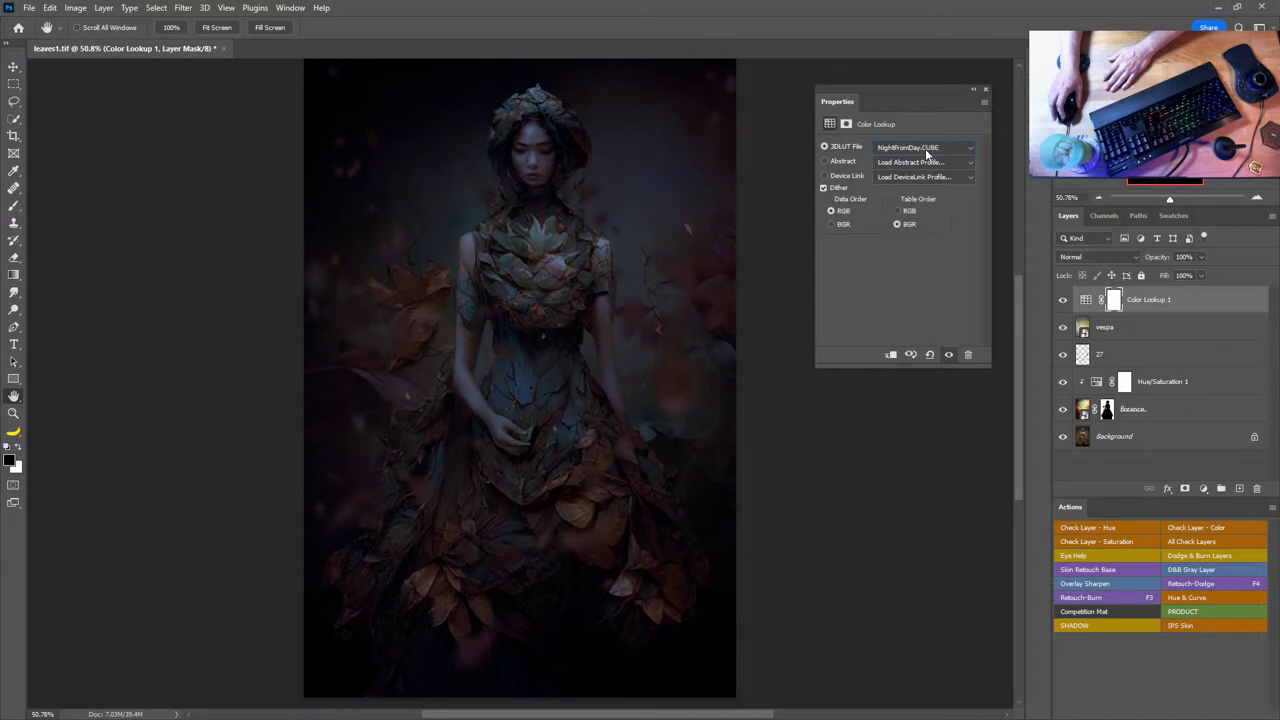
pyautogui.press('Up')
pyautogui.press('Up')
pyautogui.press('Up')
pyautogui.press('Up')
pyautogui.press('Up')
pyautogui.press('Up')
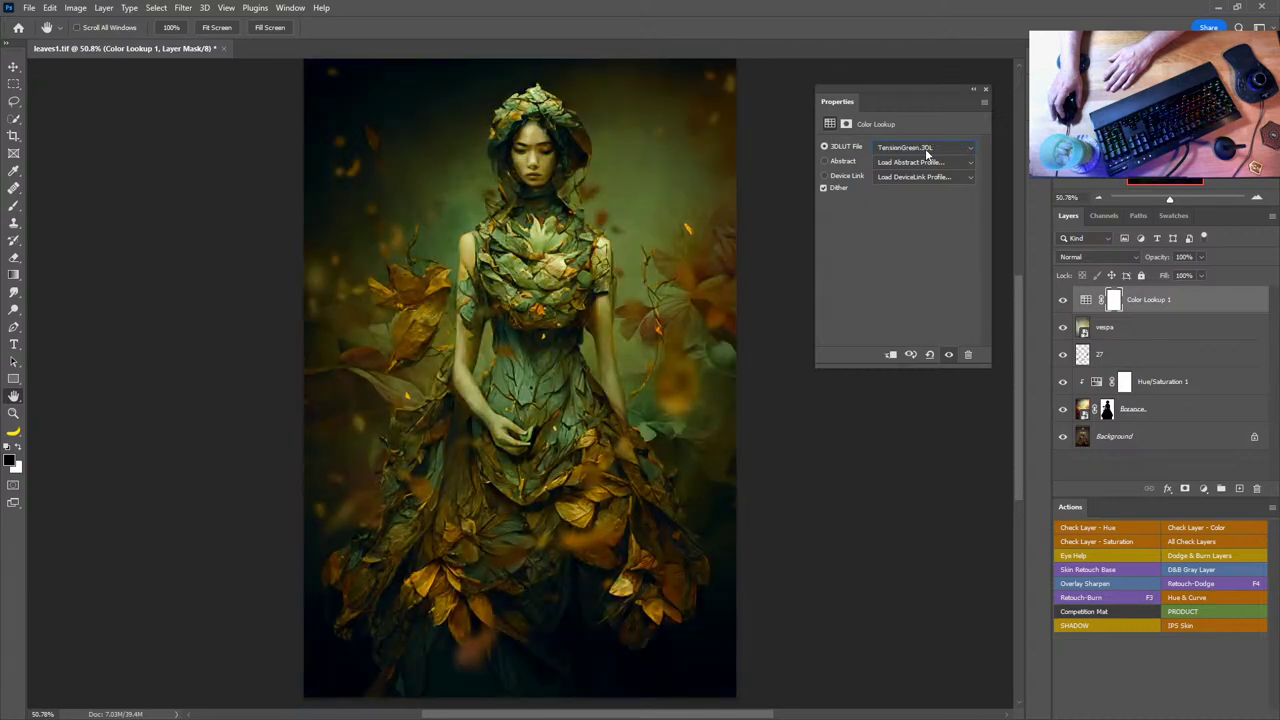
# - Preview Fuji F125, Fuji ETERNA 250D, EdgyAmber, DropBlues, Crisp_Winter and Candlelight LUTs
pyautogui.press('Up')
pyautogui.press('Up')
pyautogui.press('Up')
pyautogui.press('Up')
pyautogui.press('Up')
pyautogui.press('Up')
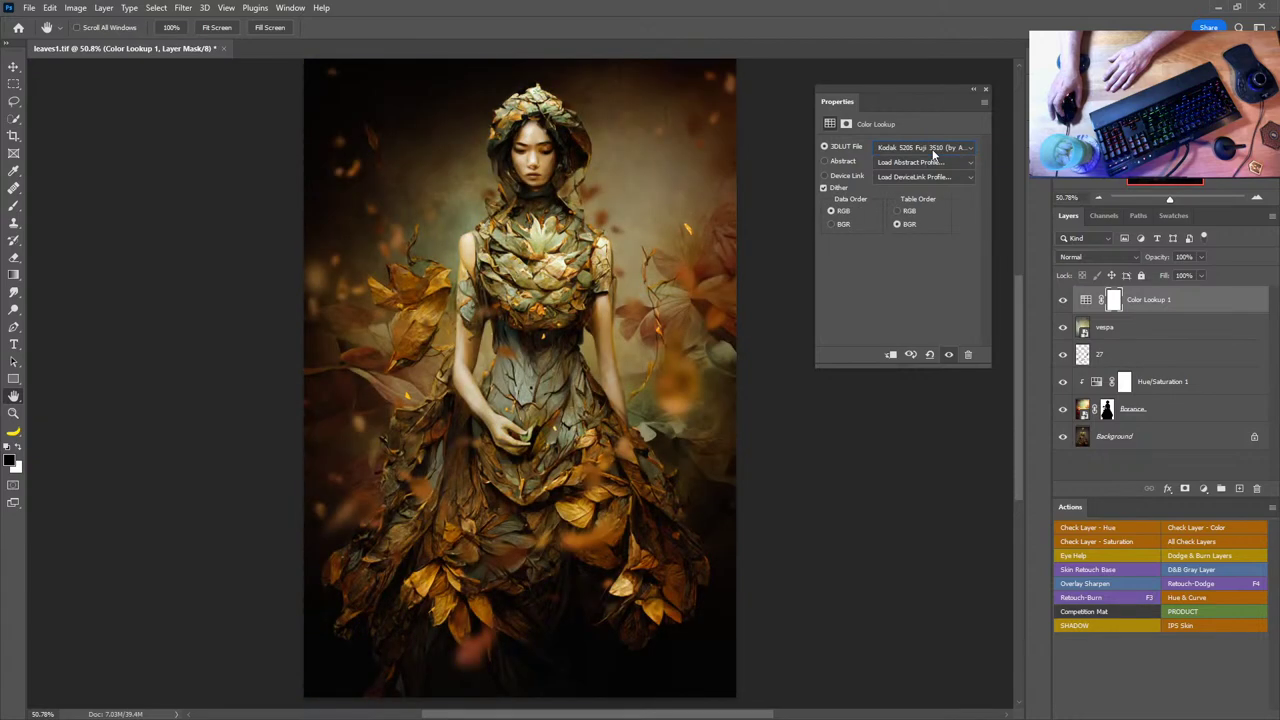
pyautogui.press('Up')
pyautogui.press('Up')
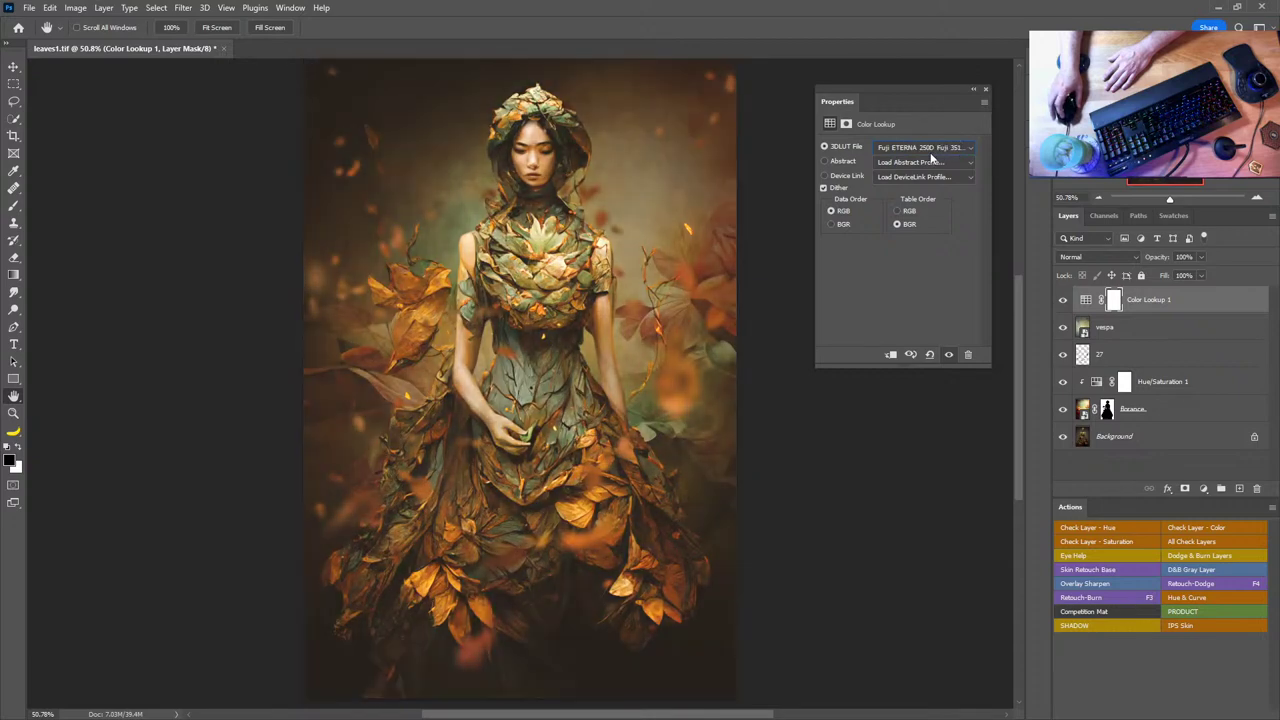
pyautogui.press('Up')
pyautogui.press('Up')
pyautogui.press('Up')
pyautogui.press('Up')
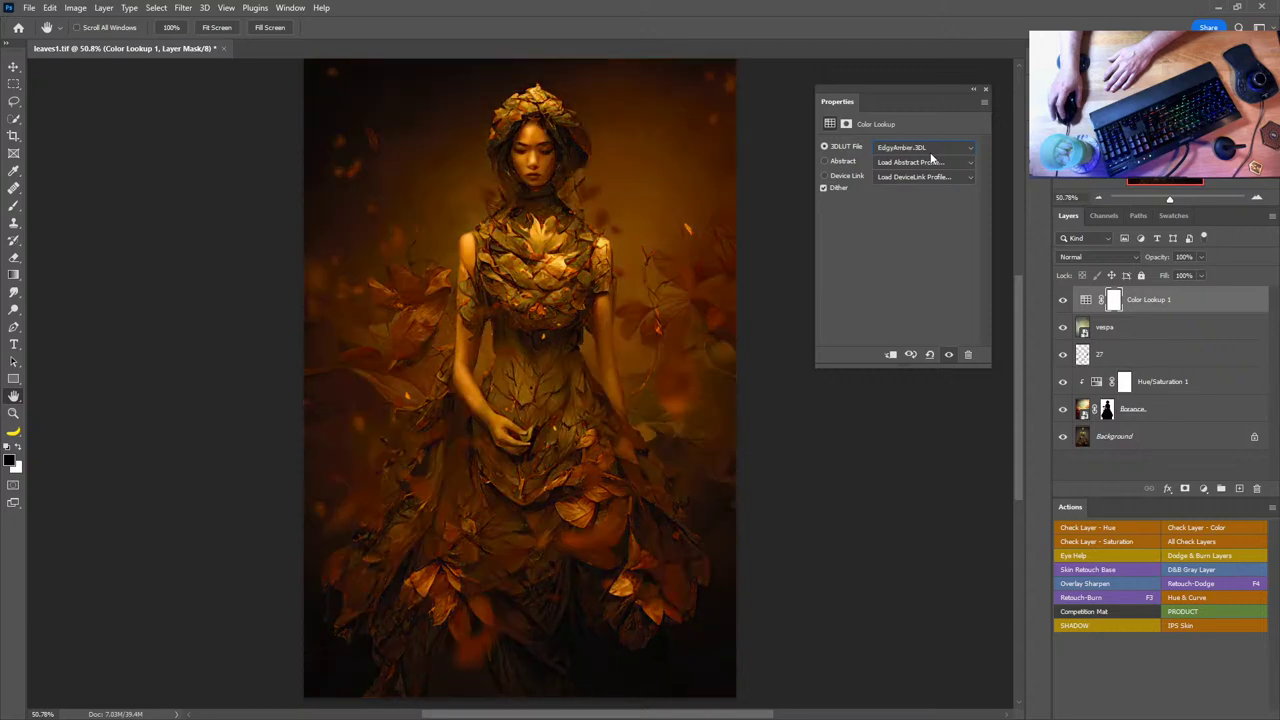
pyautogui.press('Up')
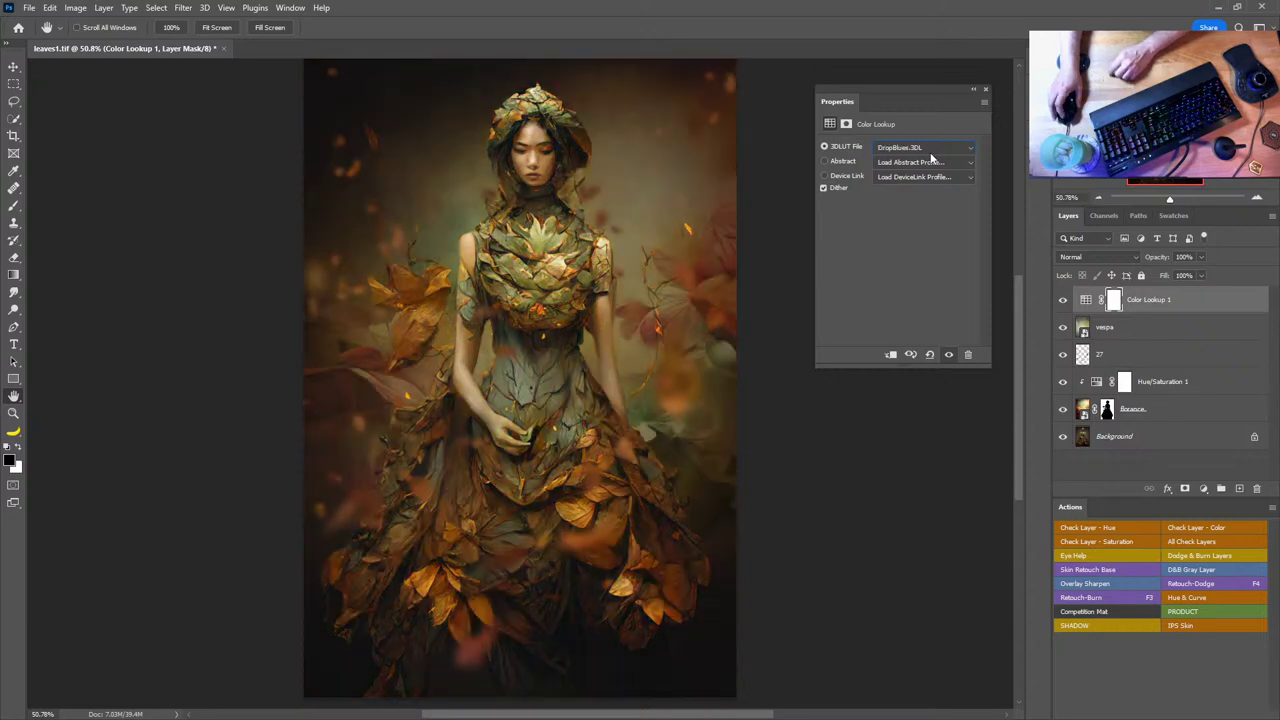
pyautogui.press('Up')
pyautogui.press('Up')
pyautogui.press('Up')
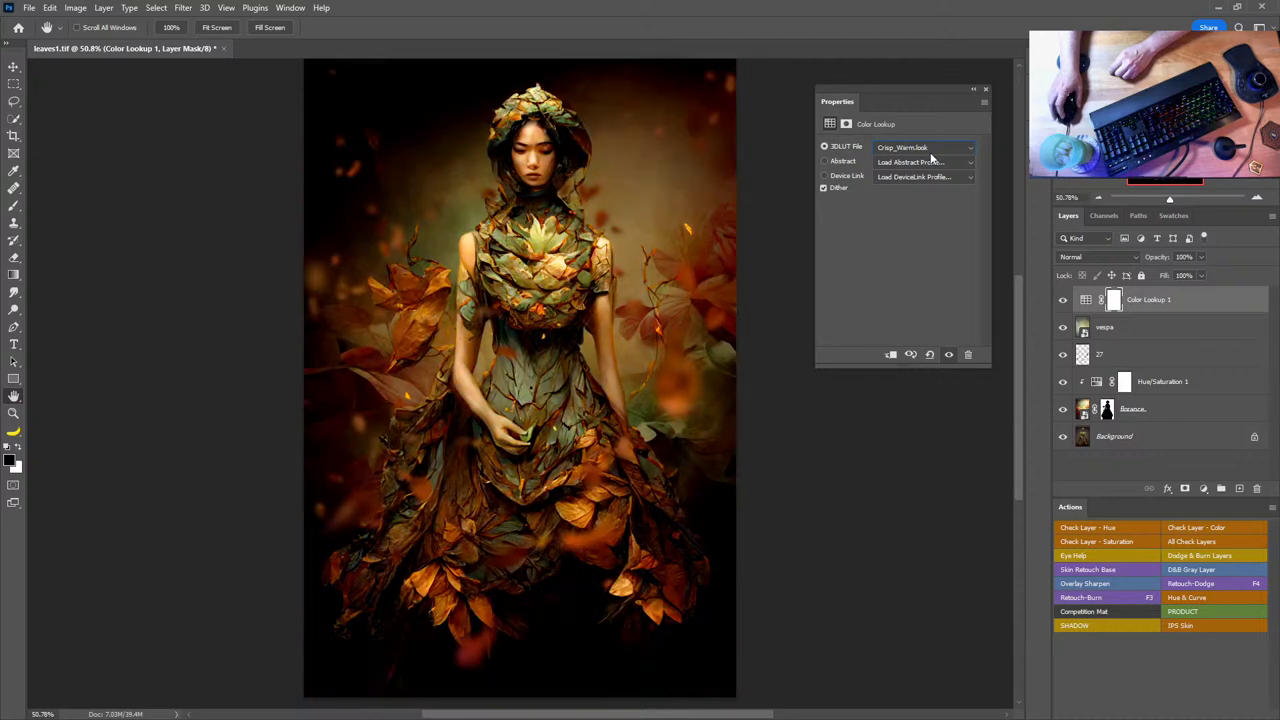
pyautogui.press('Up')
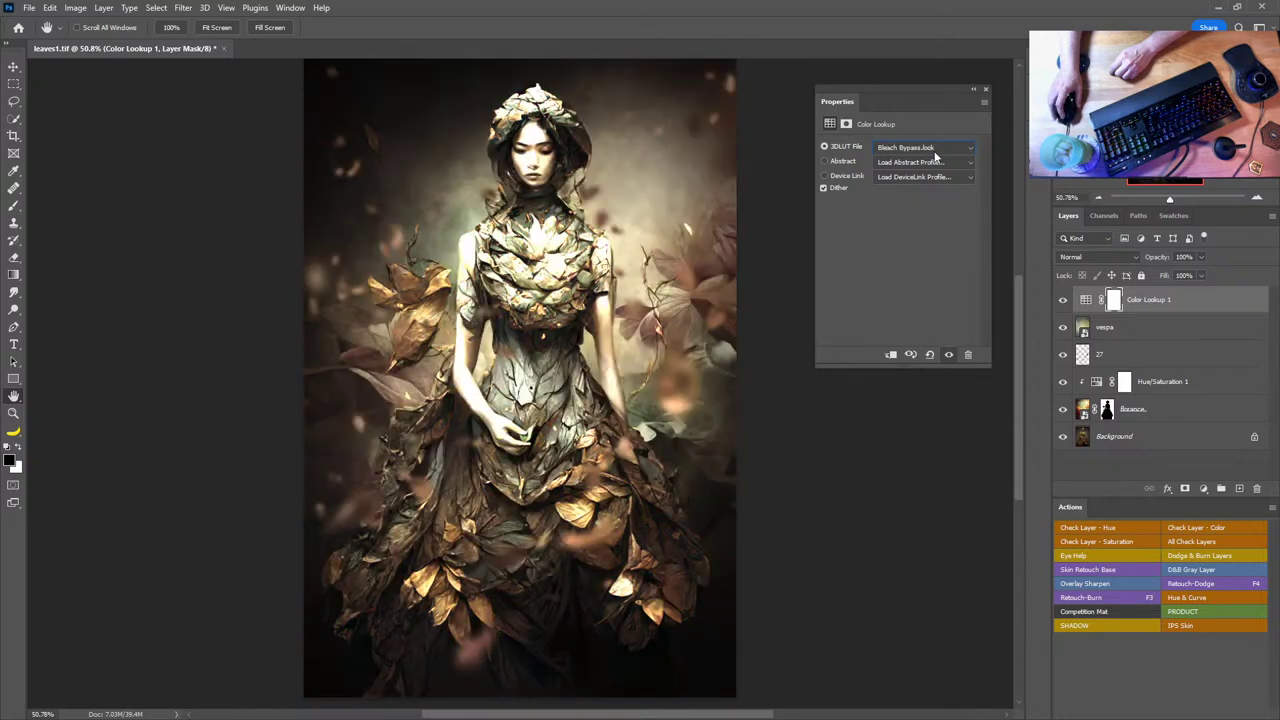
pyautogui.press('Down')
pyautogui.press('Up')
pyautogui.press('Up')
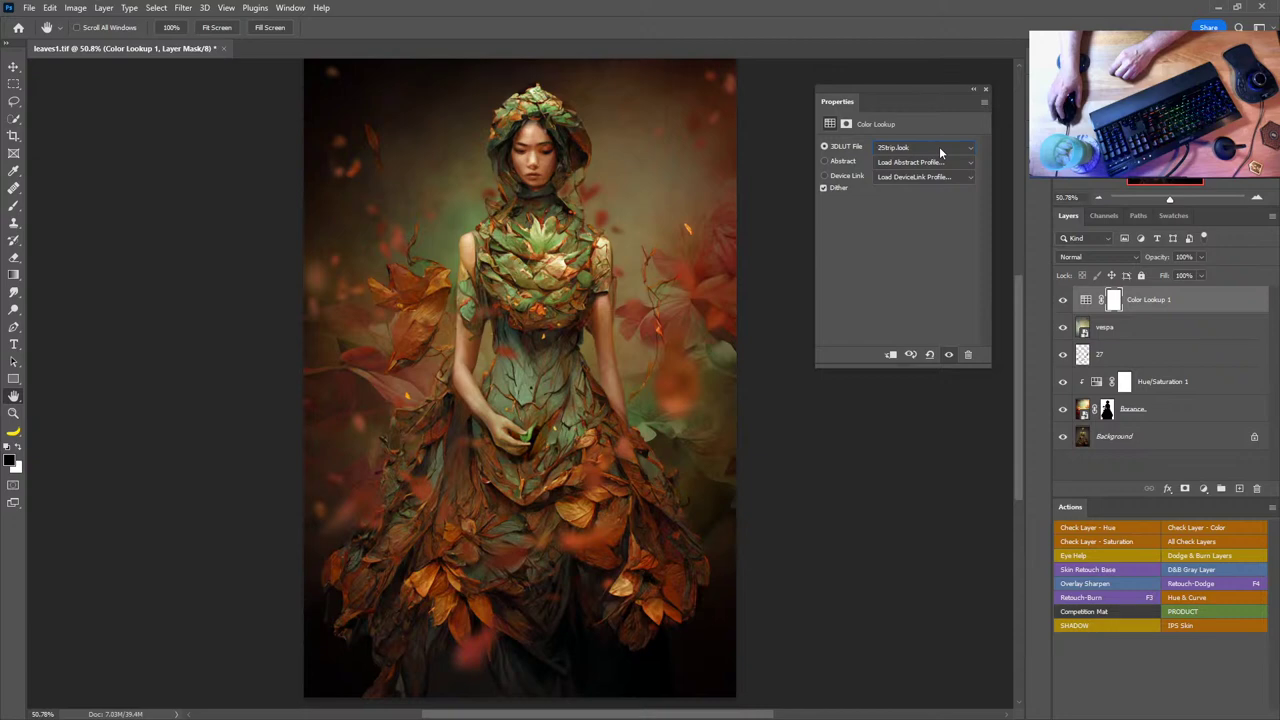
# - Try the FallColors.look grade, then settle on DropBlues.3DL
pyautogui.click(939, 146)
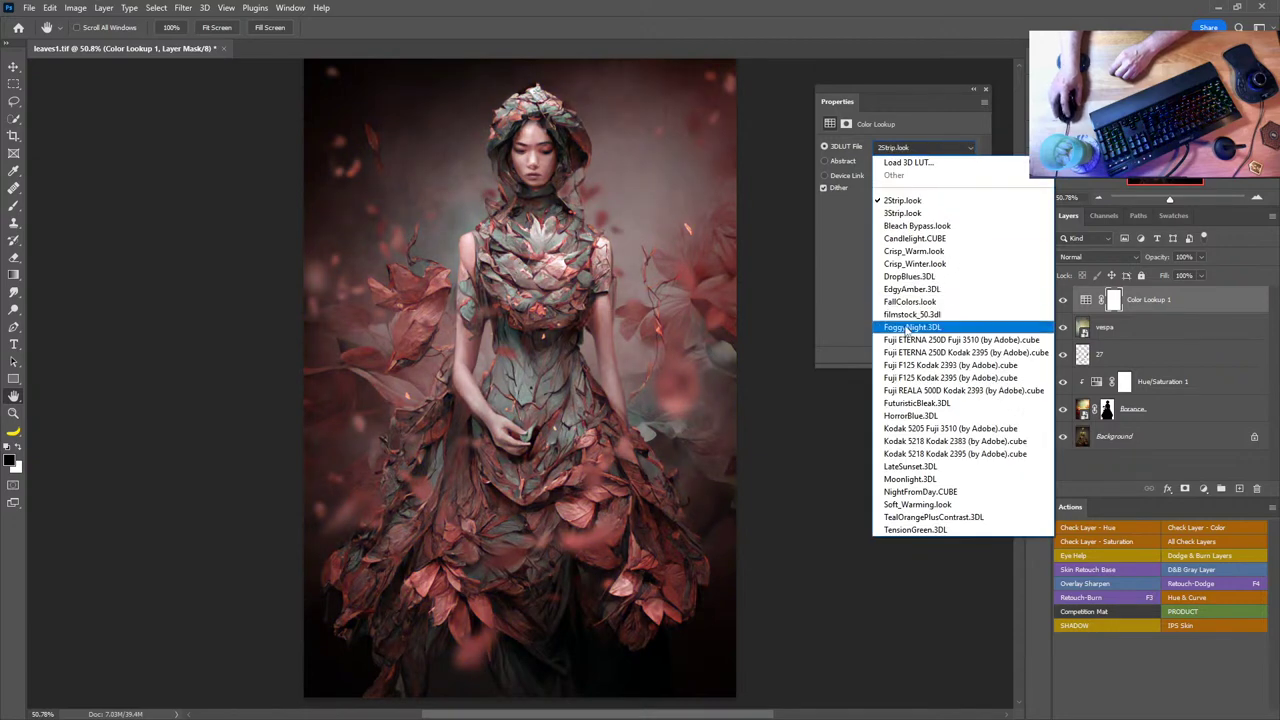
pyautogui.click(918, 301)
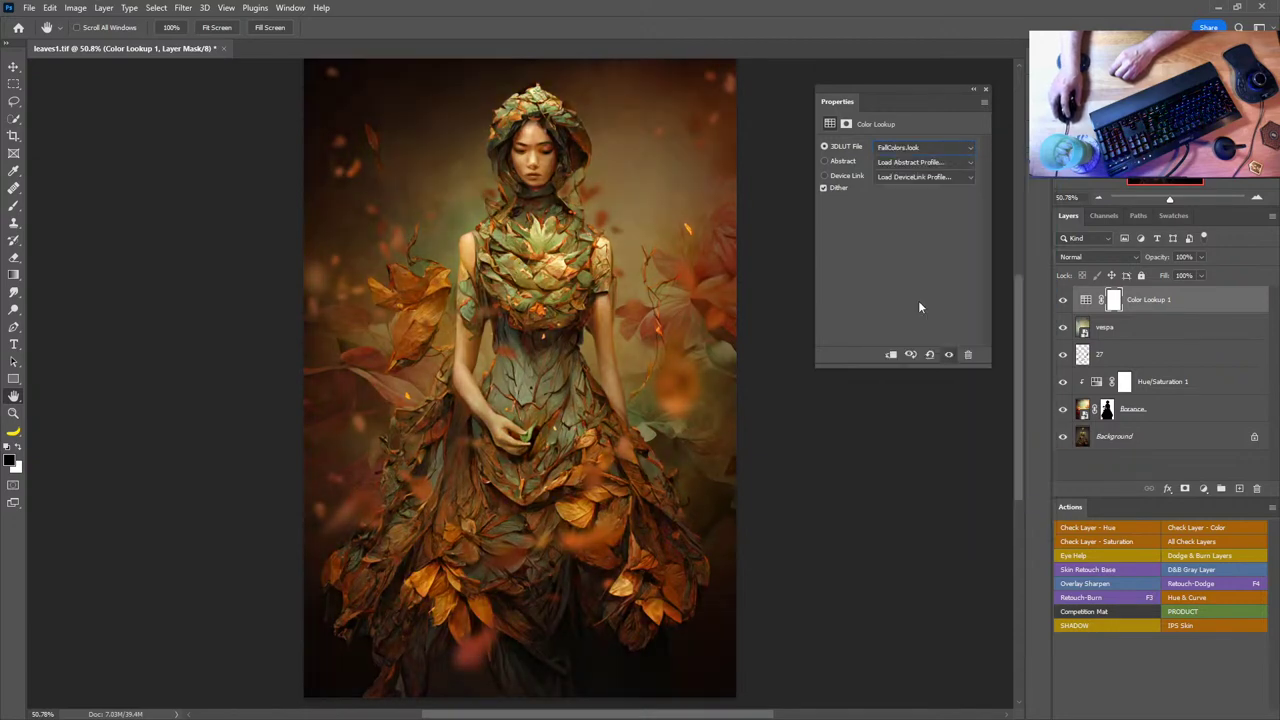
pyautogui.click(897, 149)
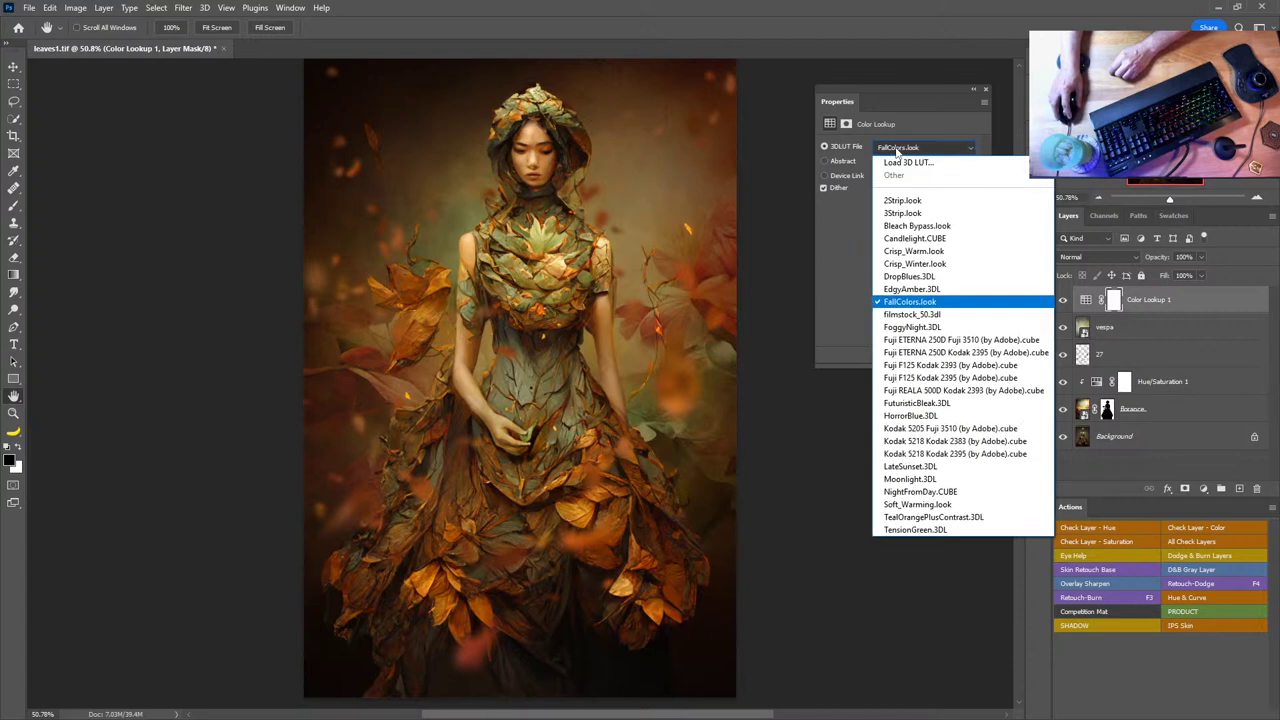
pyautogui.click(909, 276)
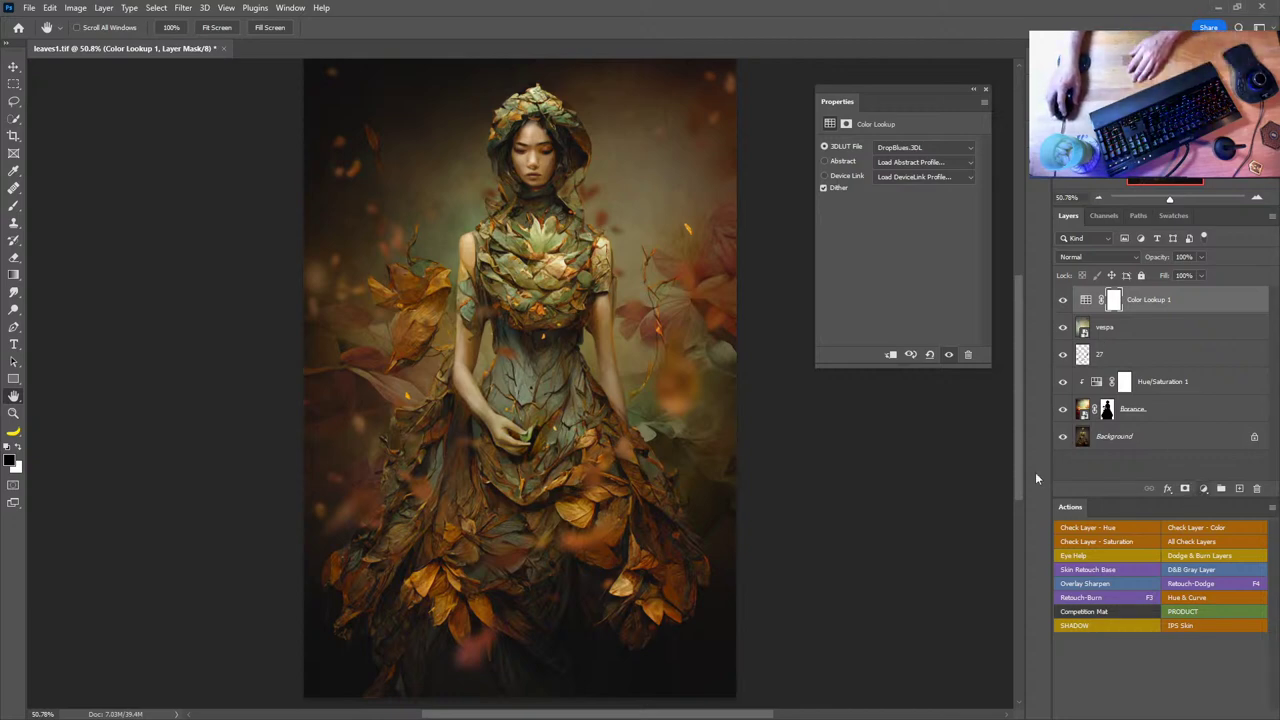
# - Add a Curves layer with a lower point pulled down to darken the midtones
pyautogui.click(1203, 488)
pyautogui.click(1205, 321)
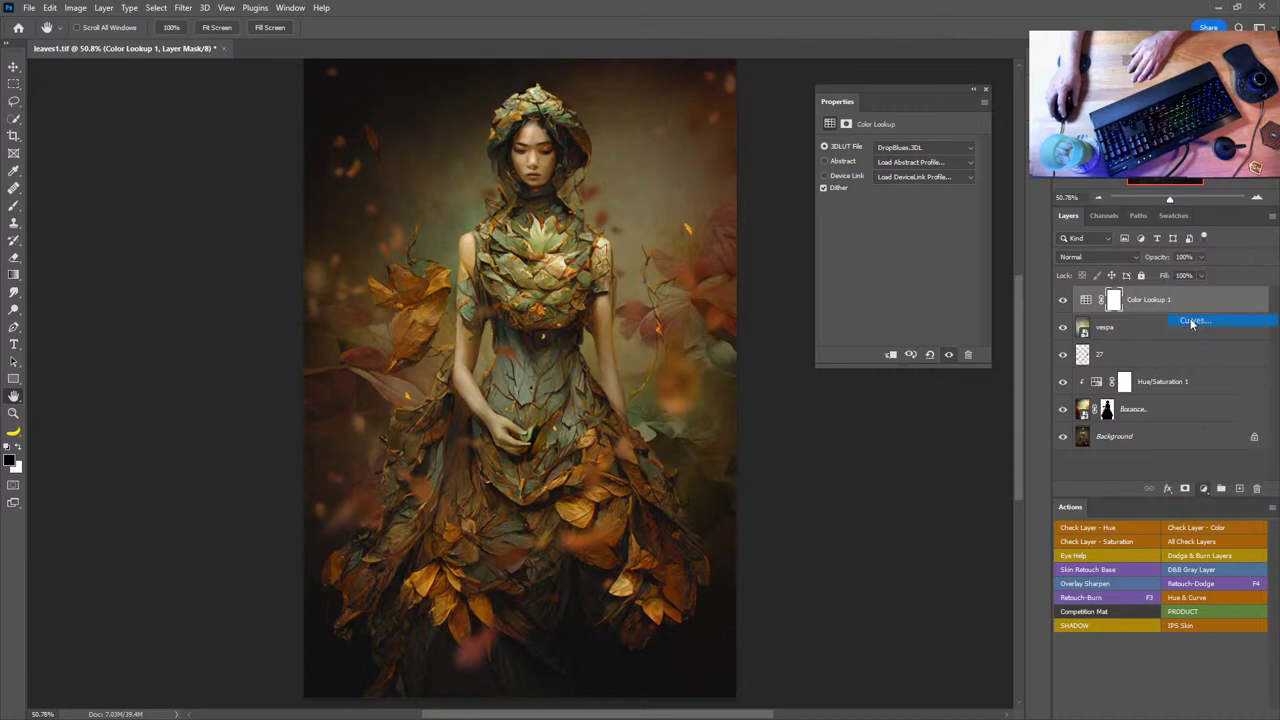
pyautogui.moveTo(888, 260); pyautogui.dragTo(842, 287)
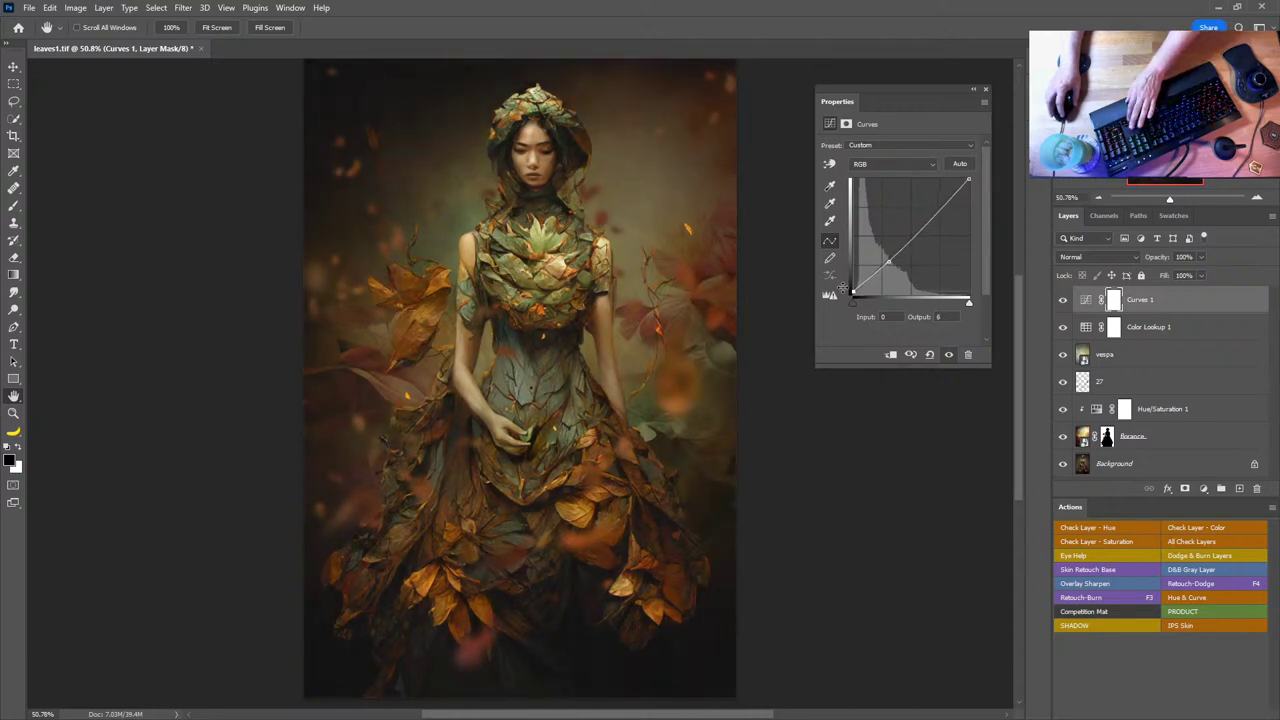
pyautogui.click(889, 262)
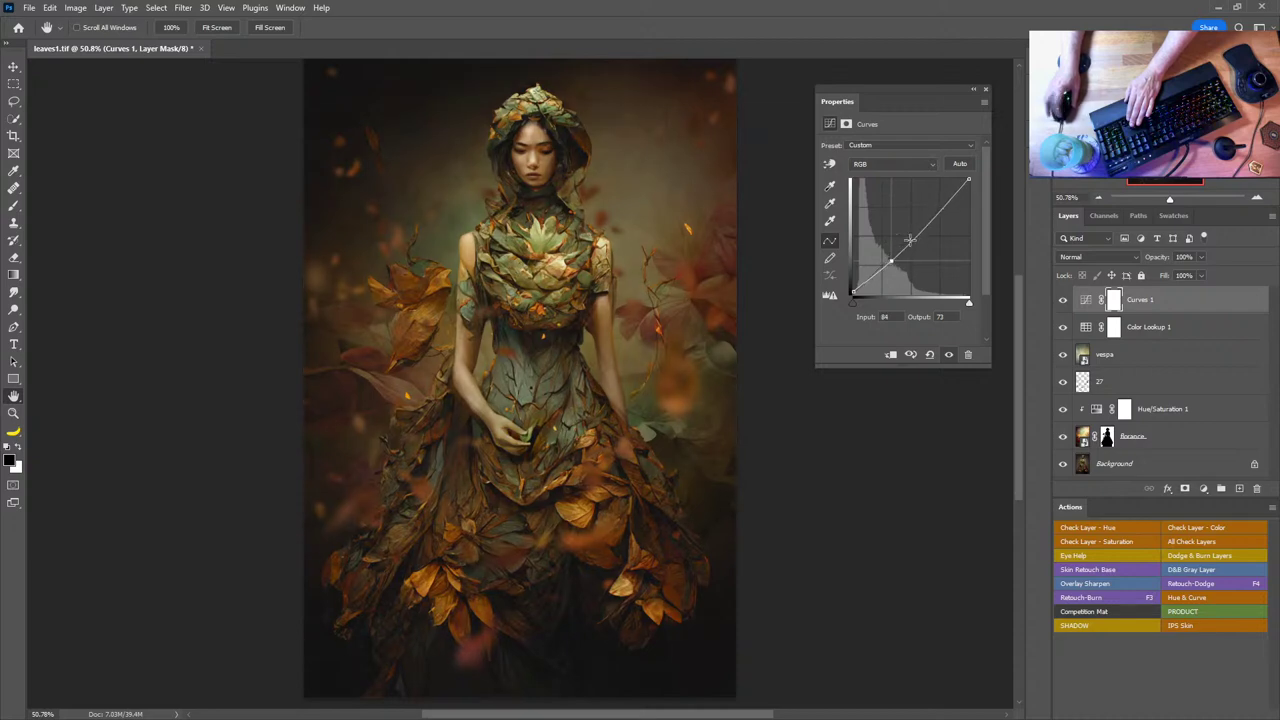
pyautogui.moveTo(816, 367); pyautogui.dragTo(645, 570)
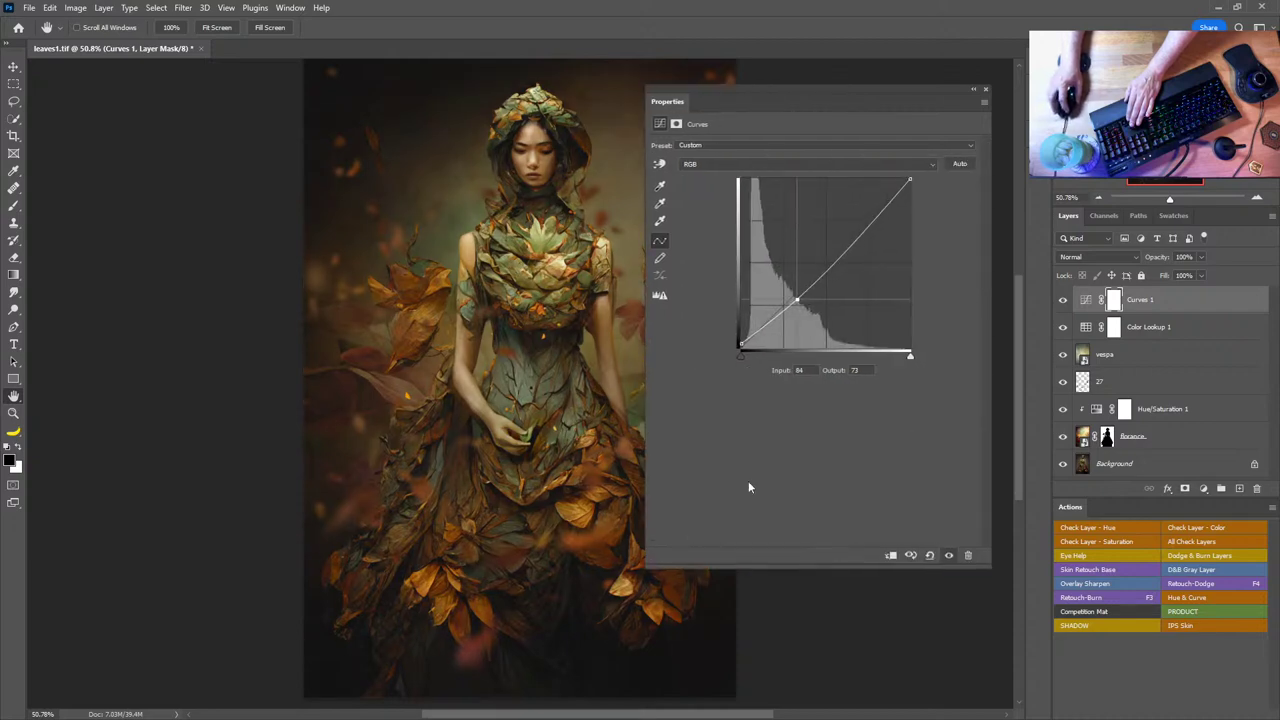
pyautogui.press('Down')
pyautogui.press('Down')
pyautogui.press('Down')
pyautogui.press('Down')
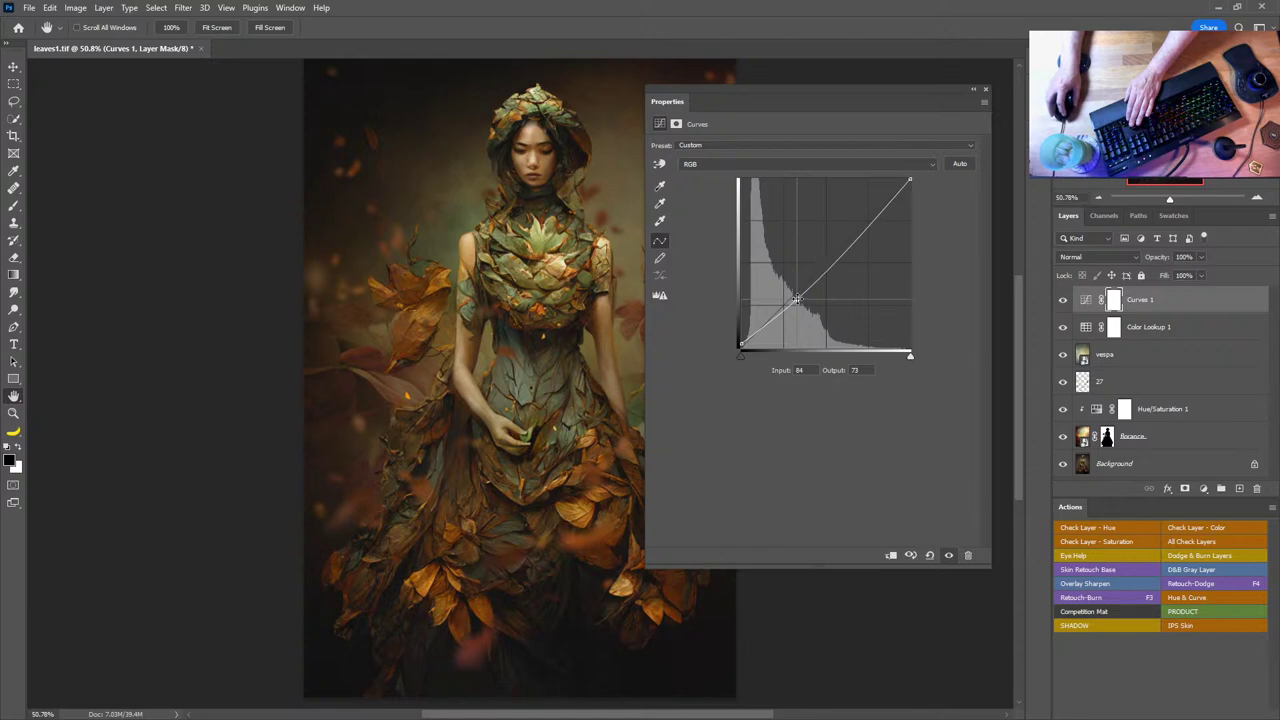
pyautogui.press('Left')
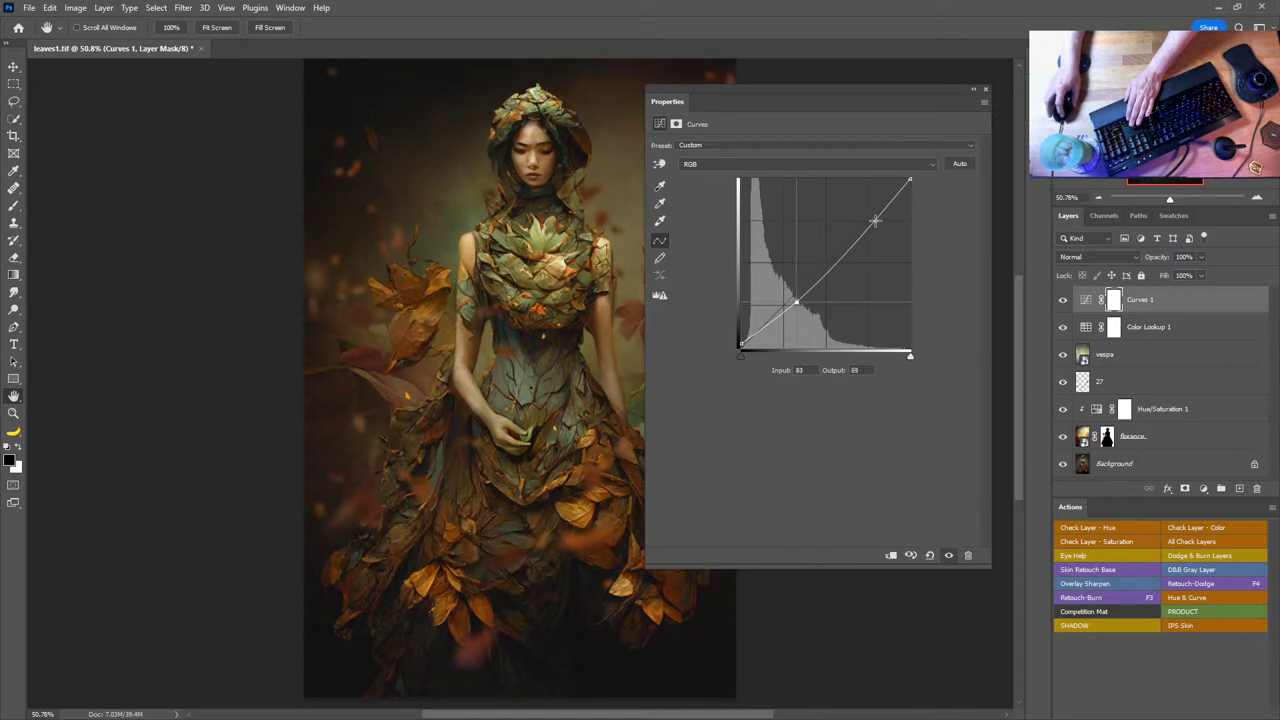
# - Lift a highlight point to complete the gentle S-curve, then close Properties
pyautogui.moveTo(866, 224); pyautogui.dragTo(859, 221)
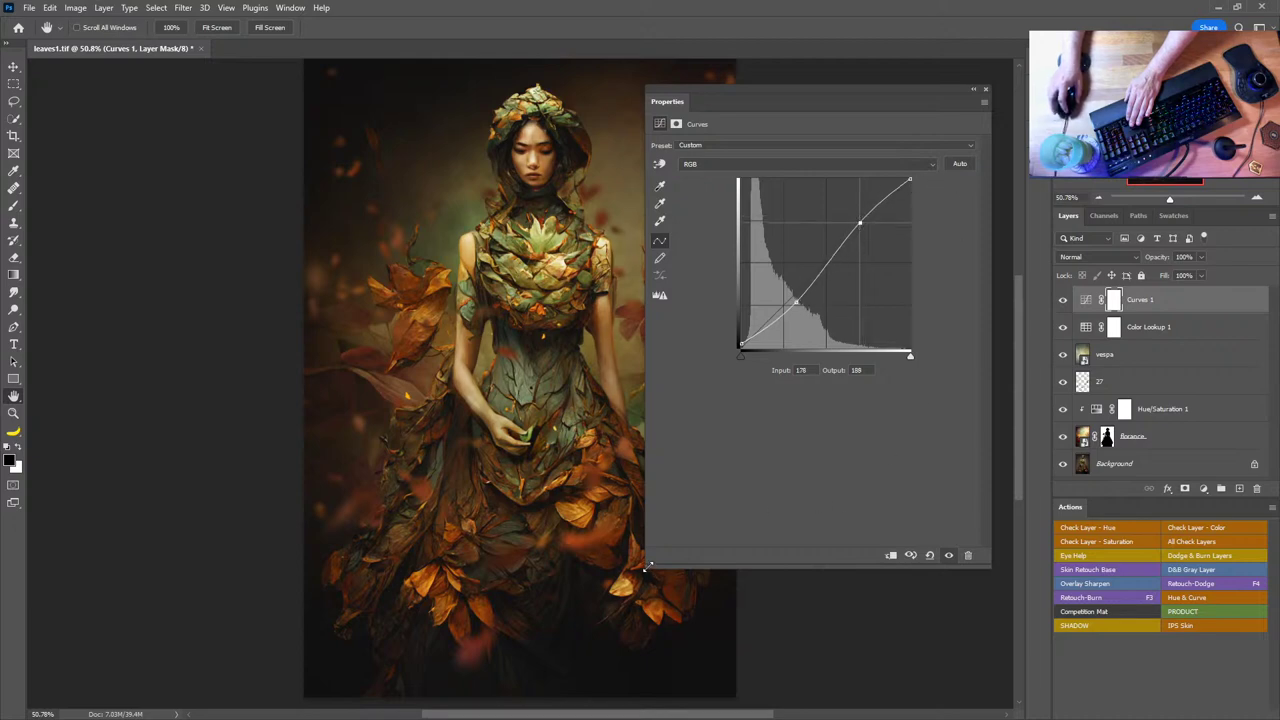
pyautogui.moveTo(648, 565); pyautogui.dragTo(790, 397)
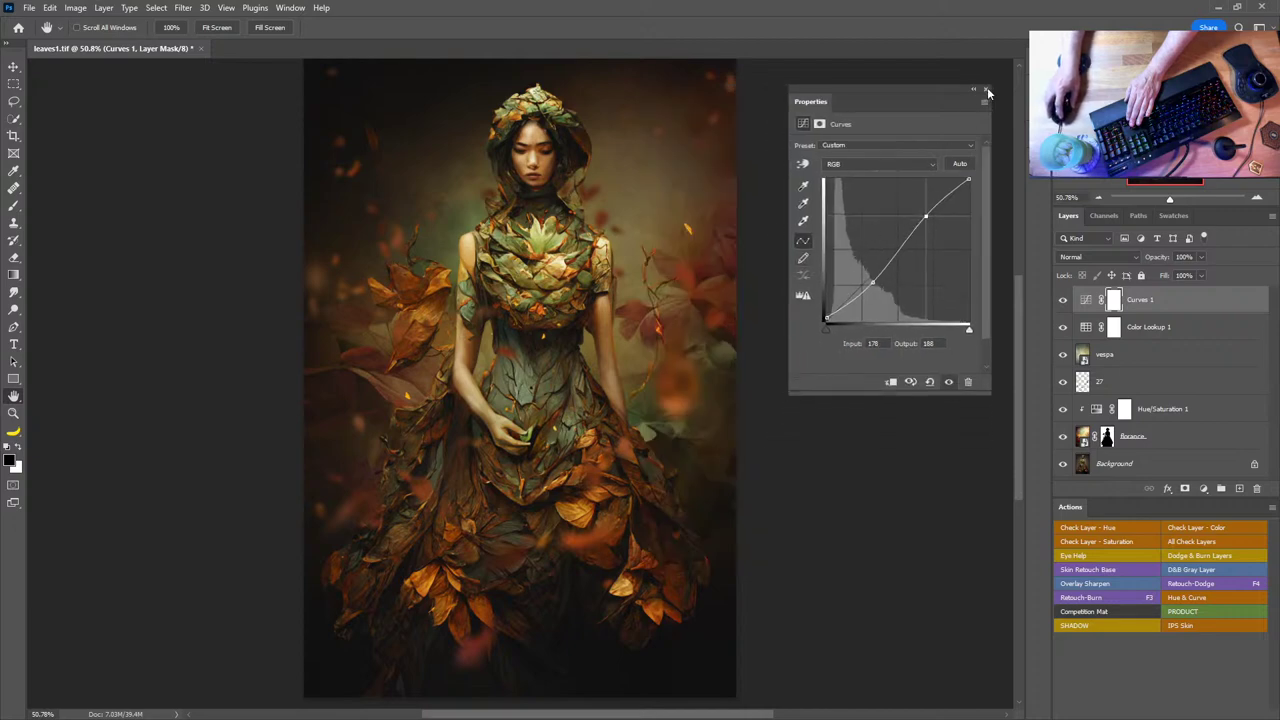
pyautogui.click(871, 279)
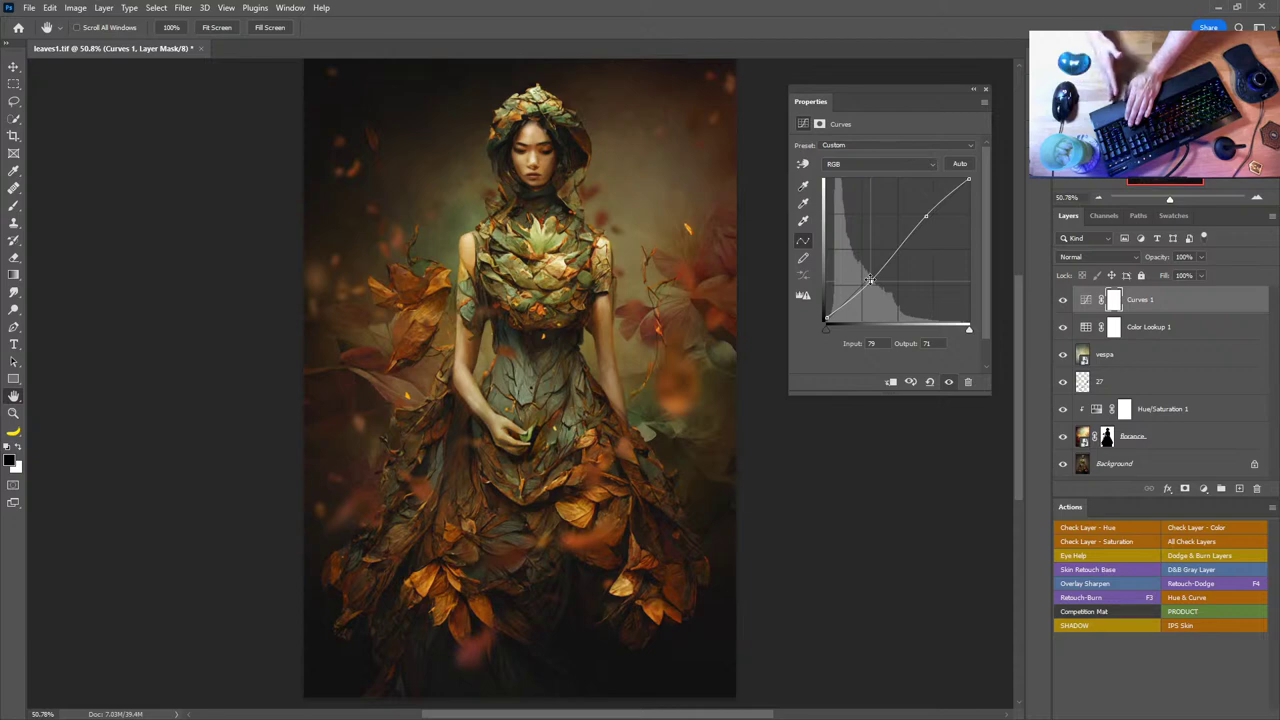
pyautogui.click(986, 92)
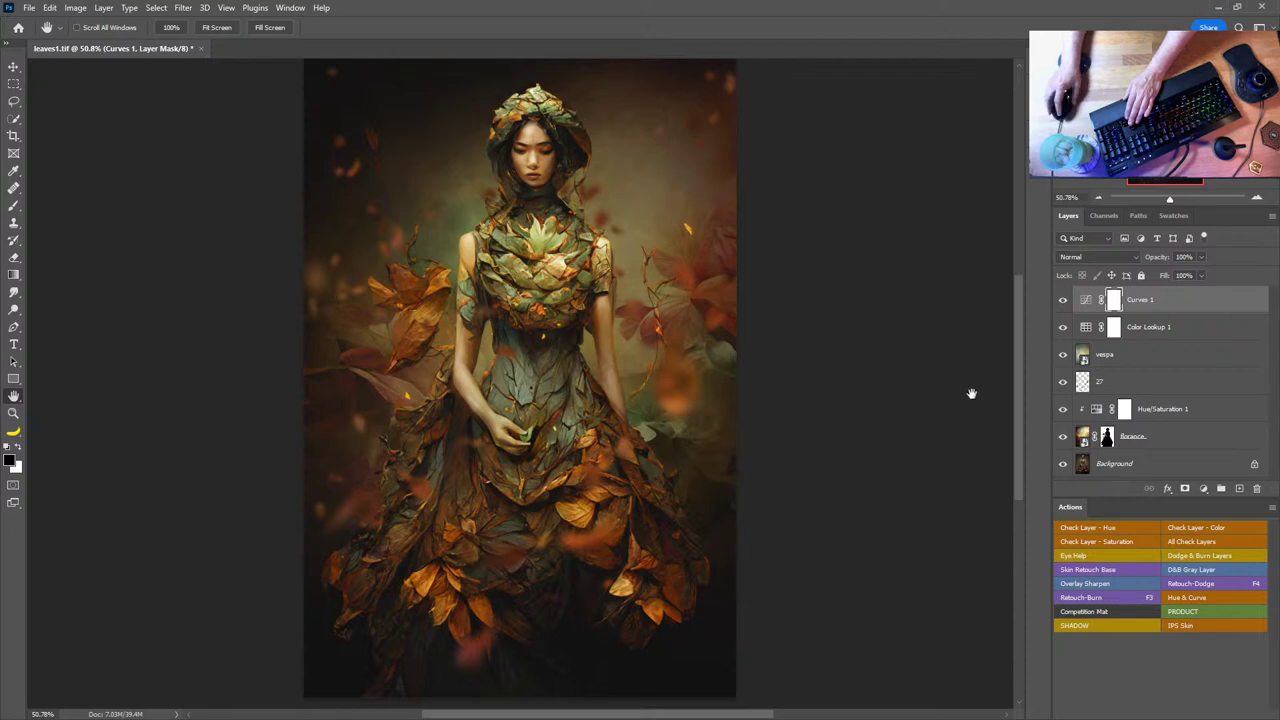
# - Move Color Lookup 1 above Curves 1 and open its properties
pyautogui.click(1203, 488)
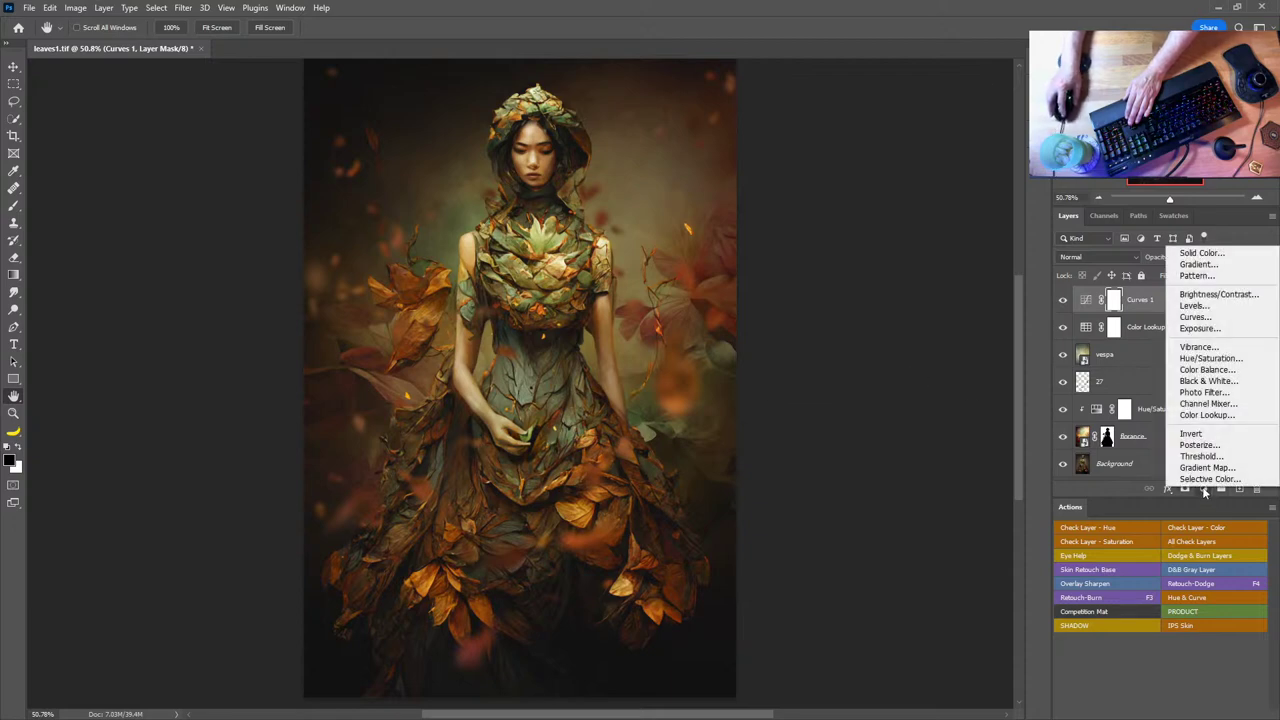
pyautogui.click(1205, 490)
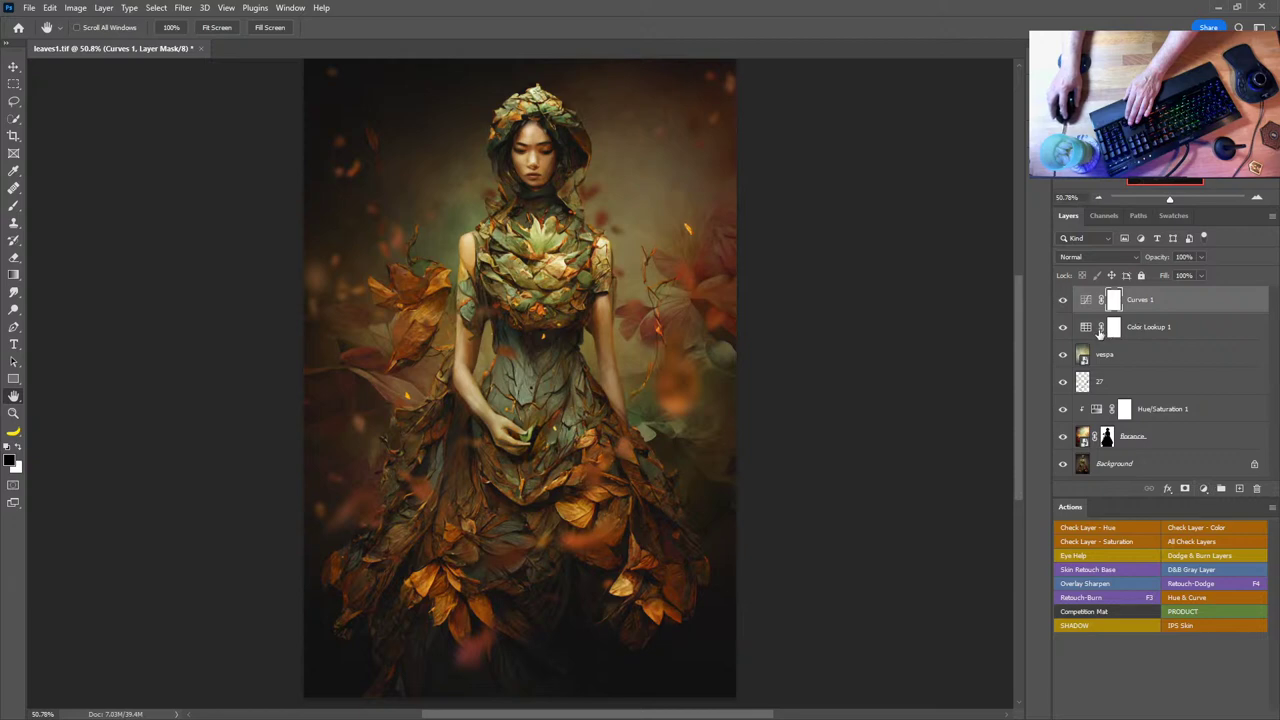
pyautogui.moveTo(1185, 328); pyautogui.dragTo(1180, 300)
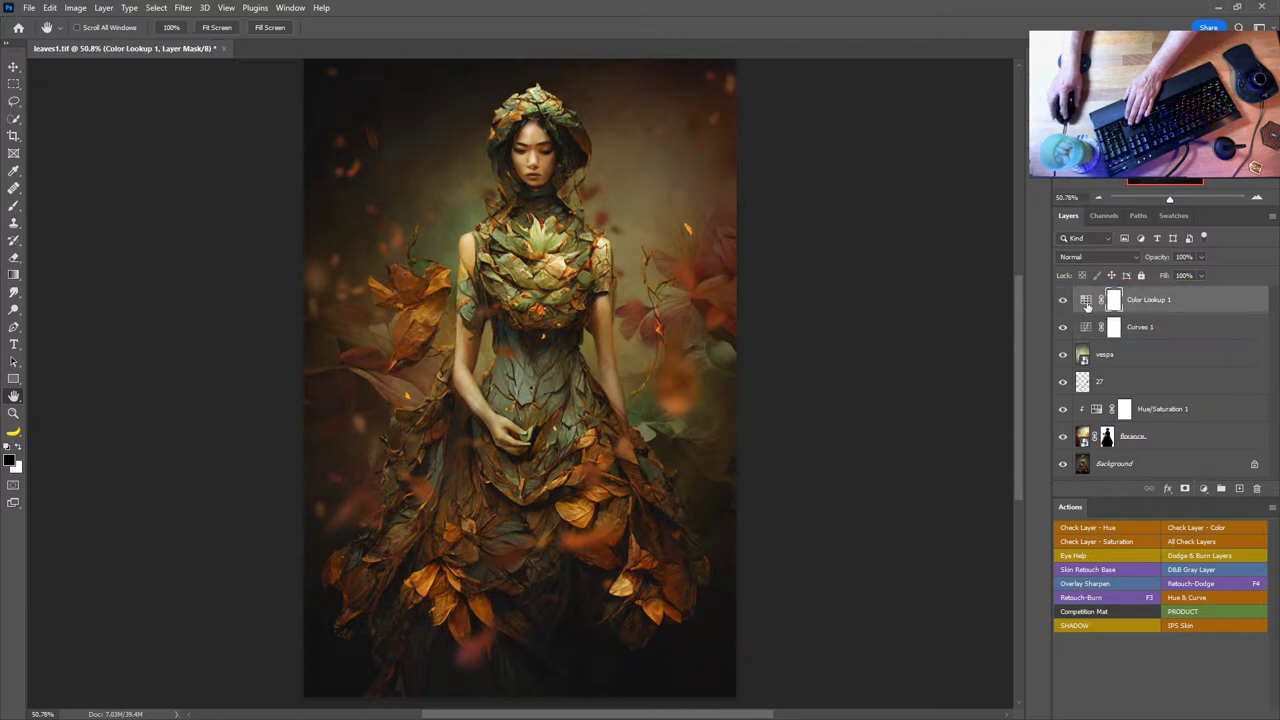
pyautogui.doubleClick(1088, 300)
# - Grade Color Lookup 1 with FuturisticBleak.3DL and lower its opacity to 67%
pyautogui.click(903, 147)
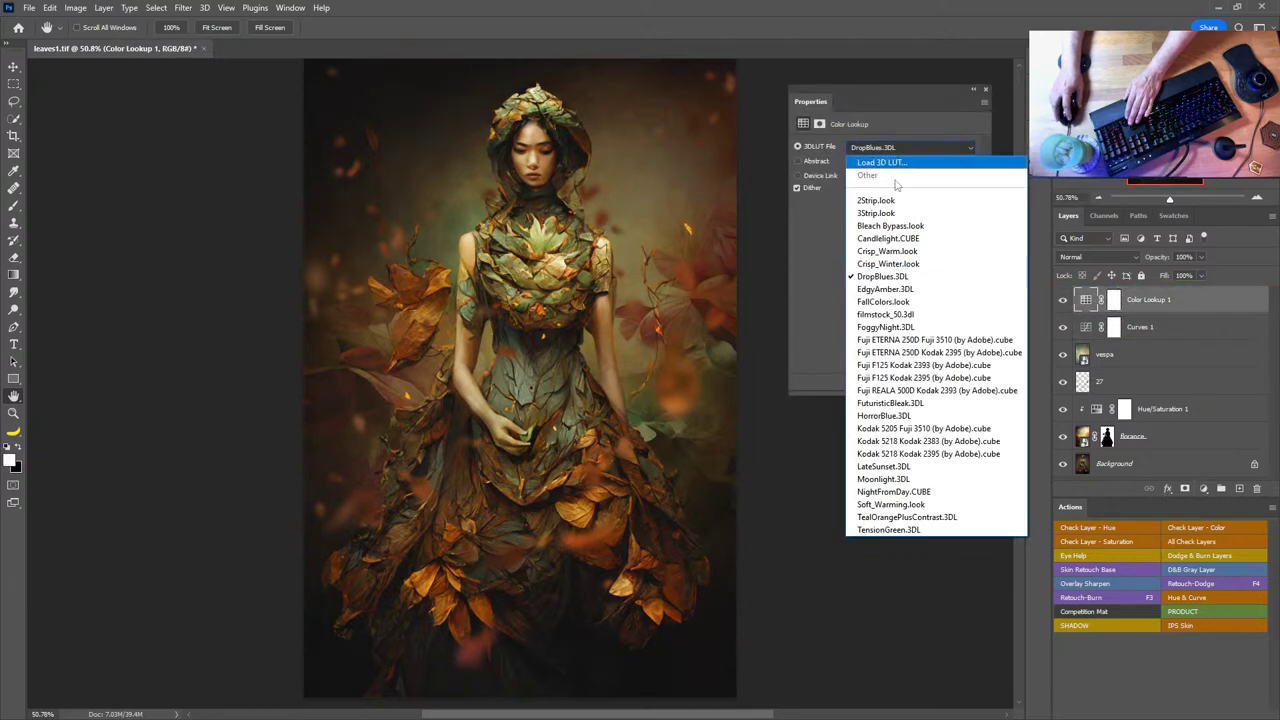
pyautogui.click(884, 315)
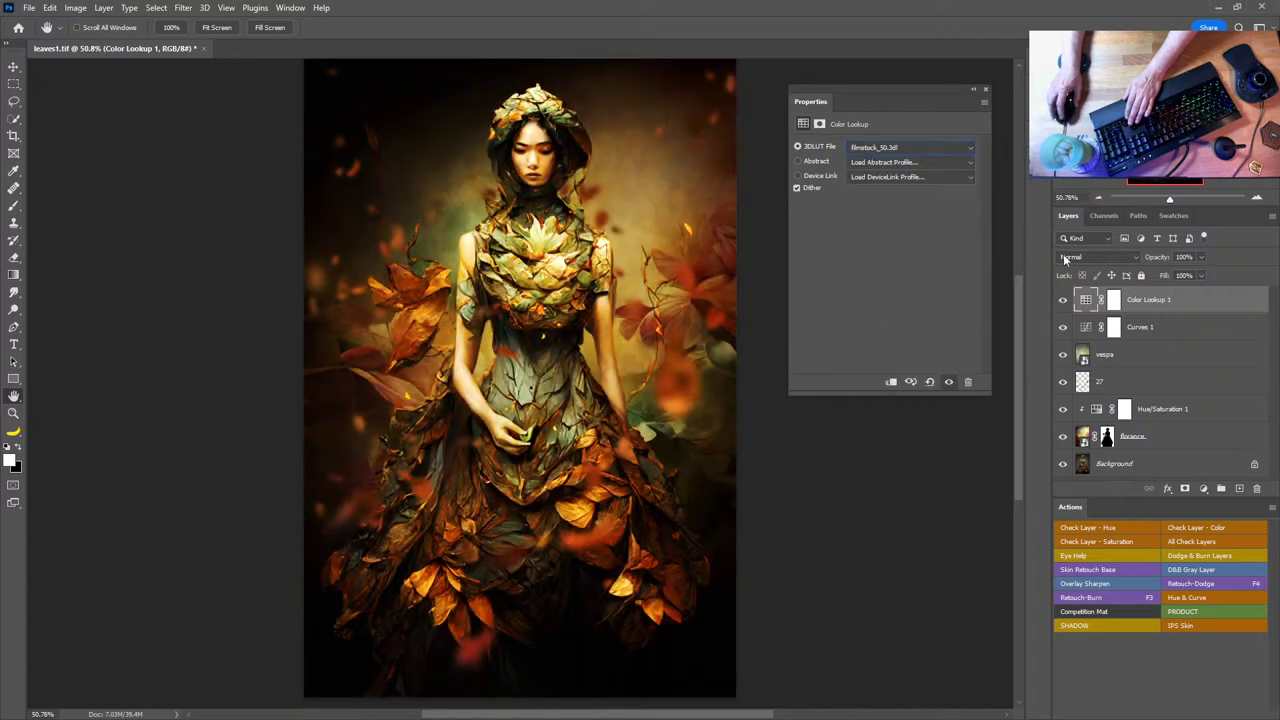
pyautogui.press('Down')
pyautogui.press('Down')
pyautogui.press('Down')
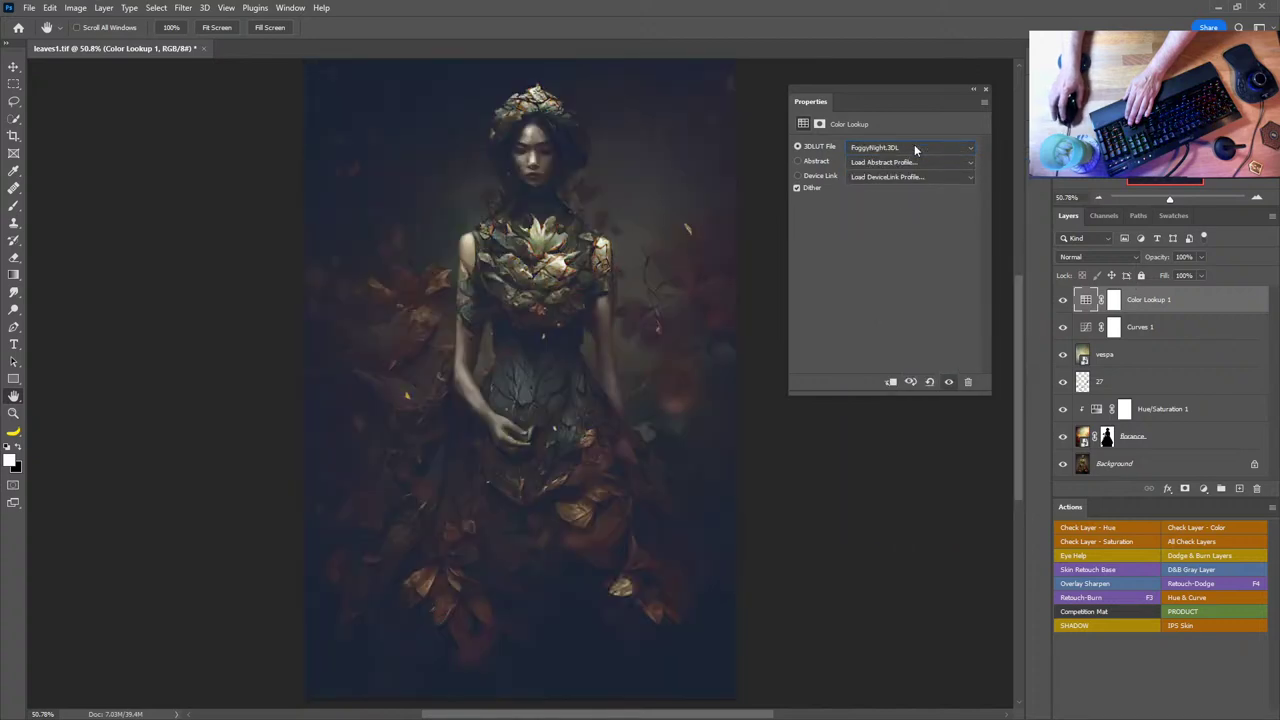
pyautogui.press('Down')
pyautogui.press('Down')
pyautogui.press('Down')
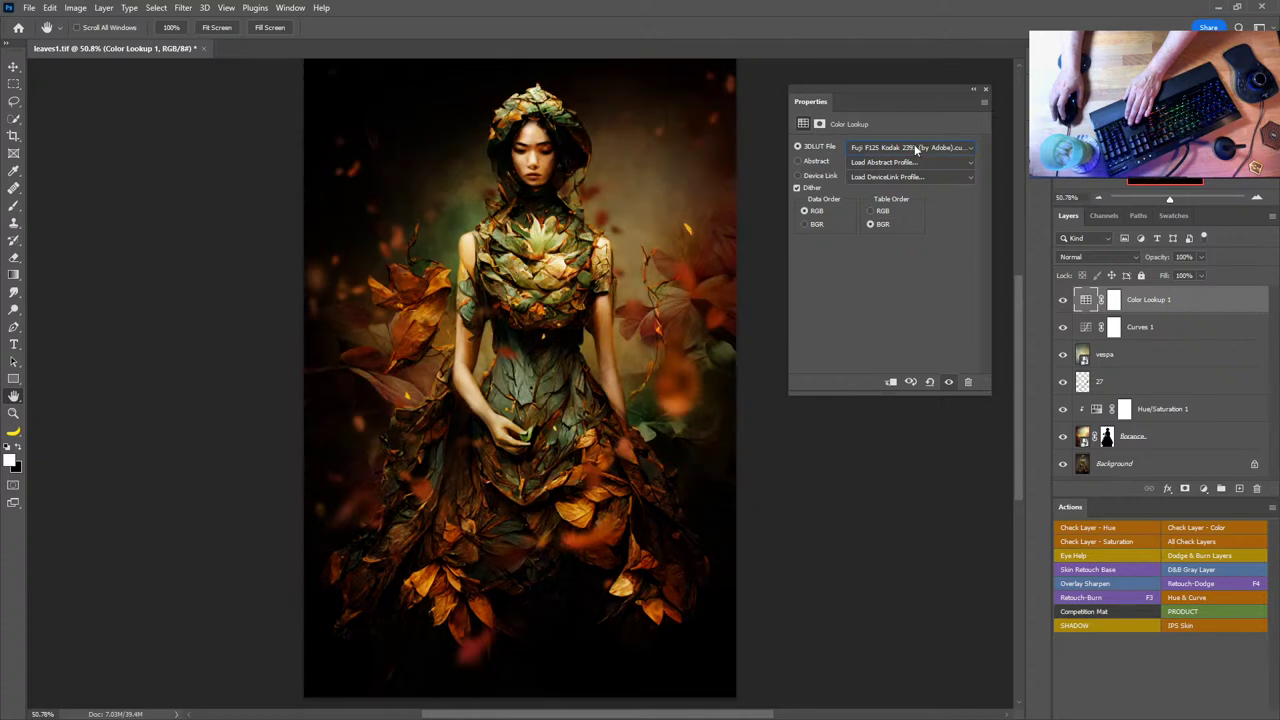
pyautogui.press('Down')
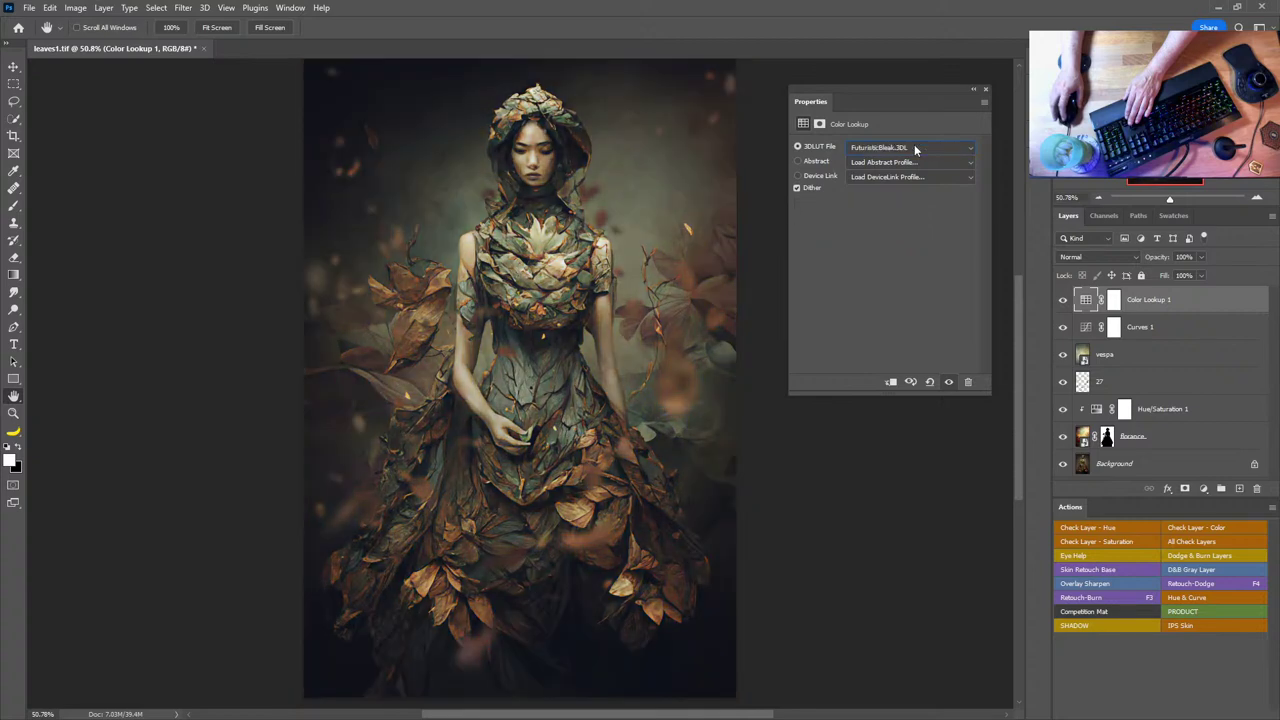
pyautogui.click(986, 89)
pyautogui.moveTo(1160, 258); pyautogui.dragTo(1137, 255)
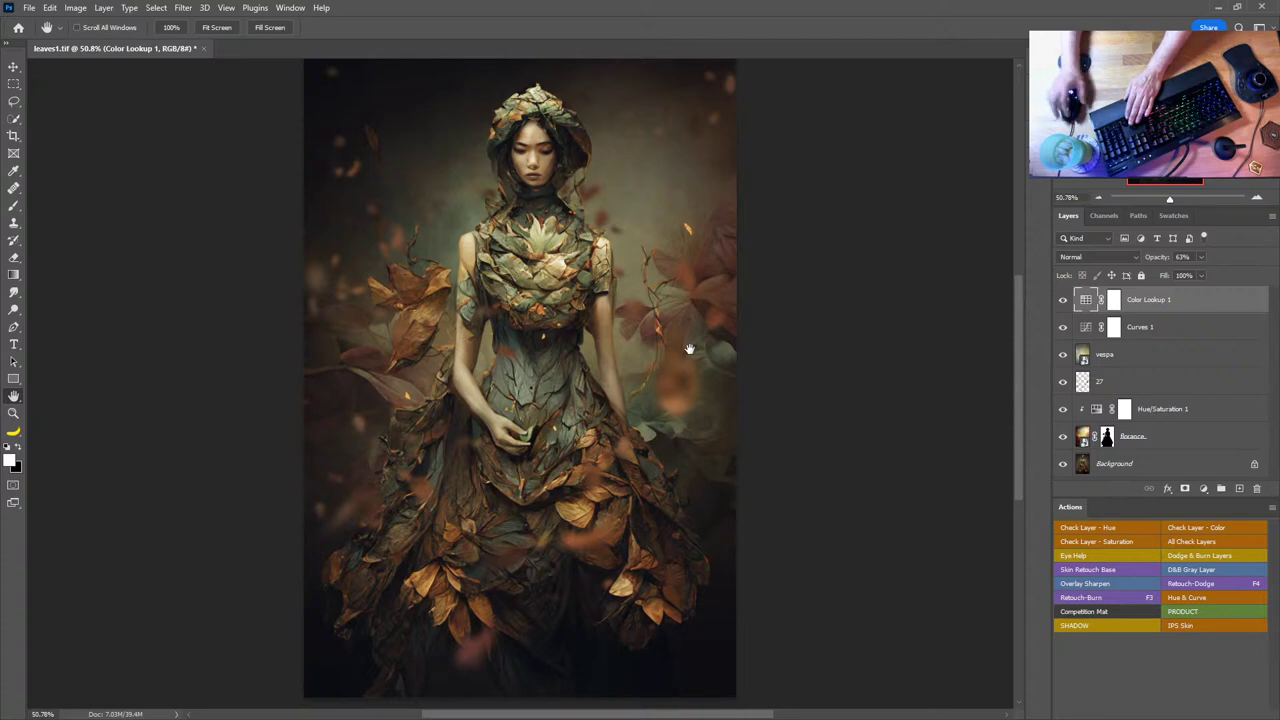